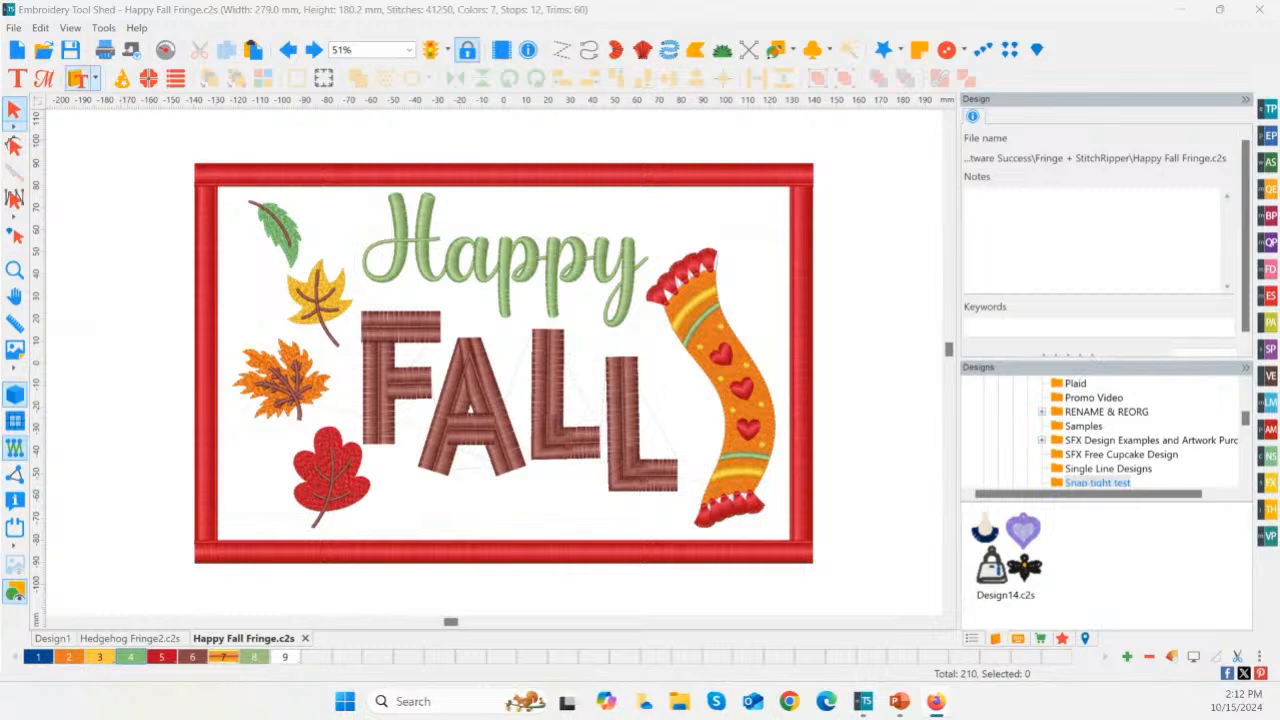
Step: Create a new design and draw an artwork rectangle about 77 mm wide and 51 mm high around the centre
{"action": "left_click", "coordinate": [15, 52]}
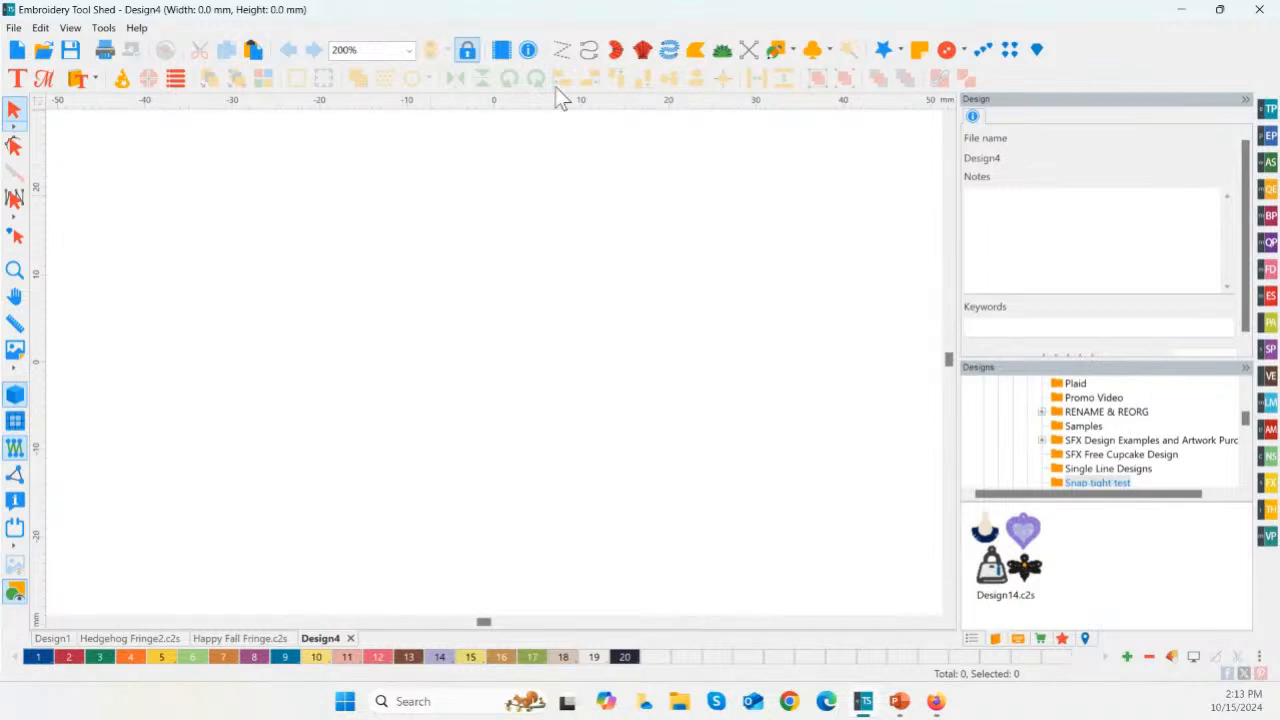
{"action": "left_click", "coordinate": [793, 52]}
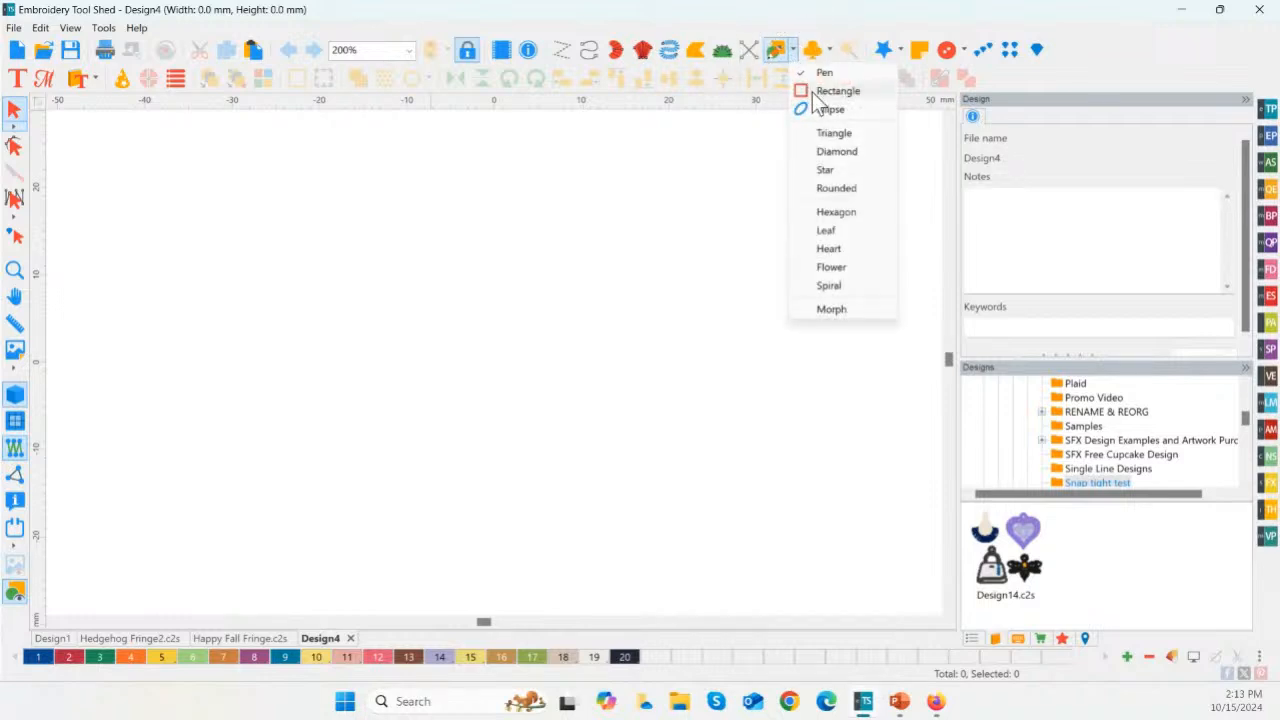
{"action": "left_click", "coordinate": [825, 91]}
{"action": "left_click_drag", "start_coordinate": [159, 149], "coordinate": [831, 592]}
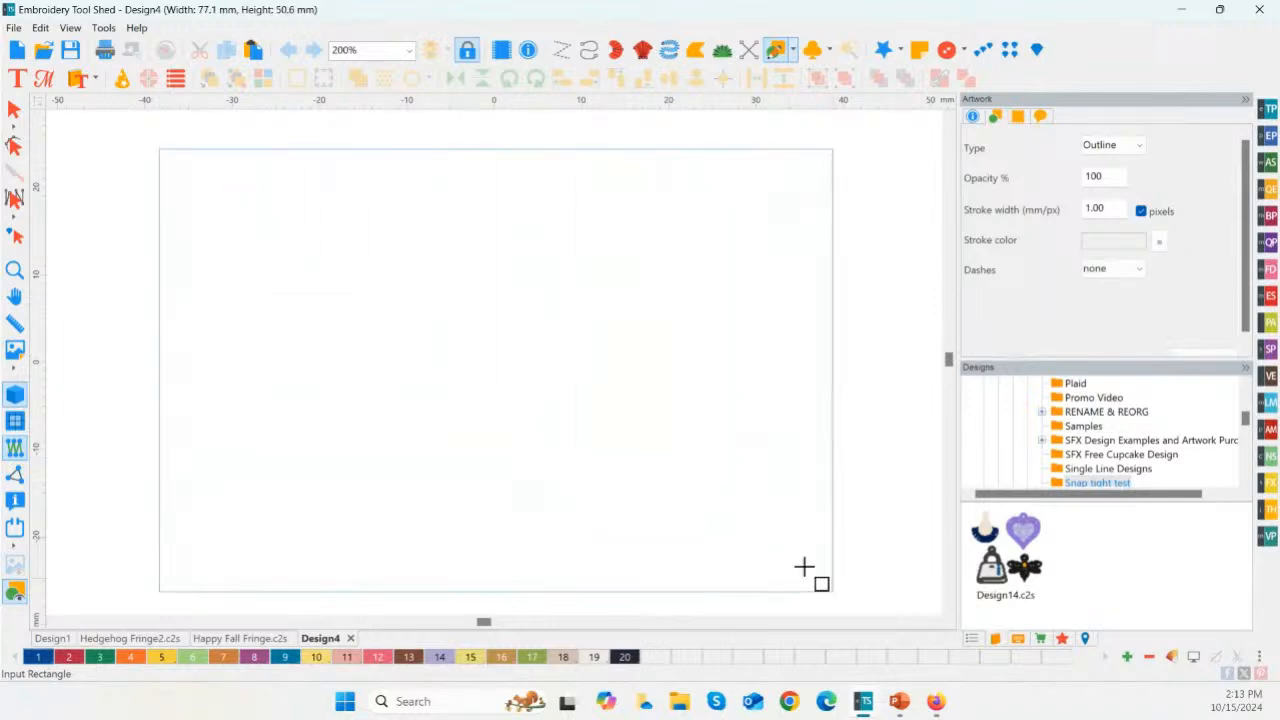
{"action": "left_click", "coordinate": [14, 110]}
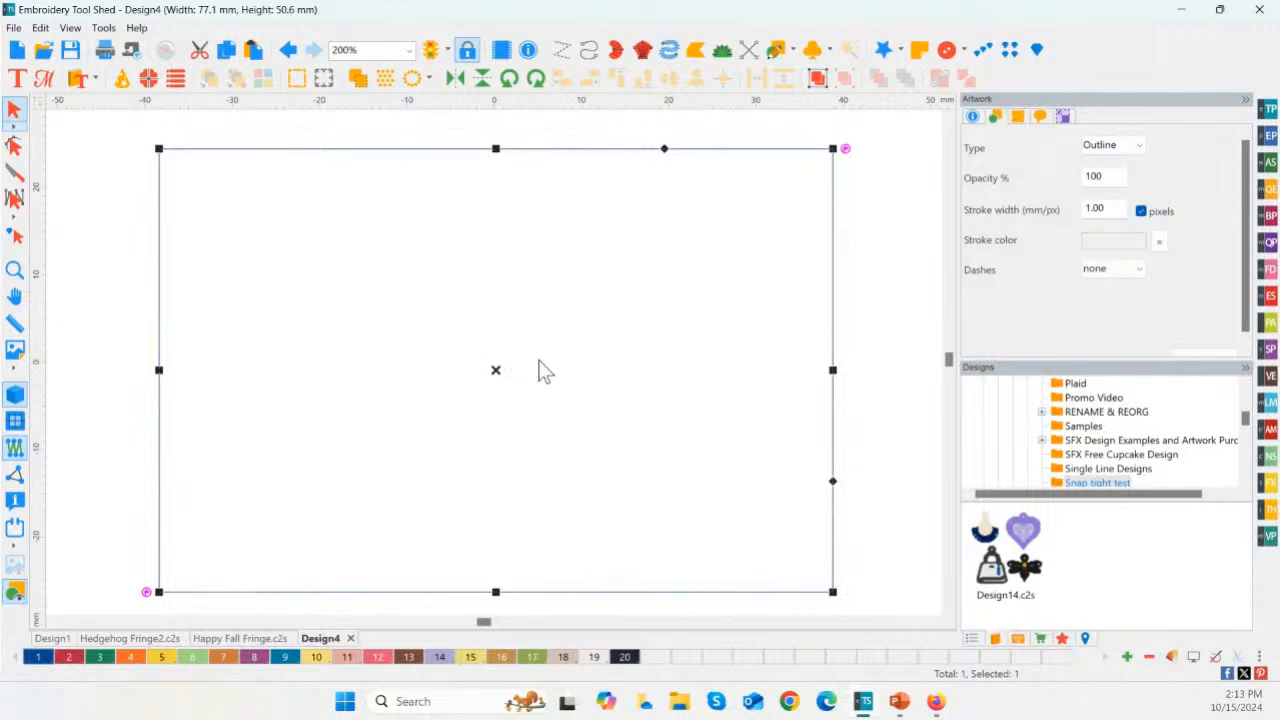
{"action": "left_click", "coordinate": [792, 50]}
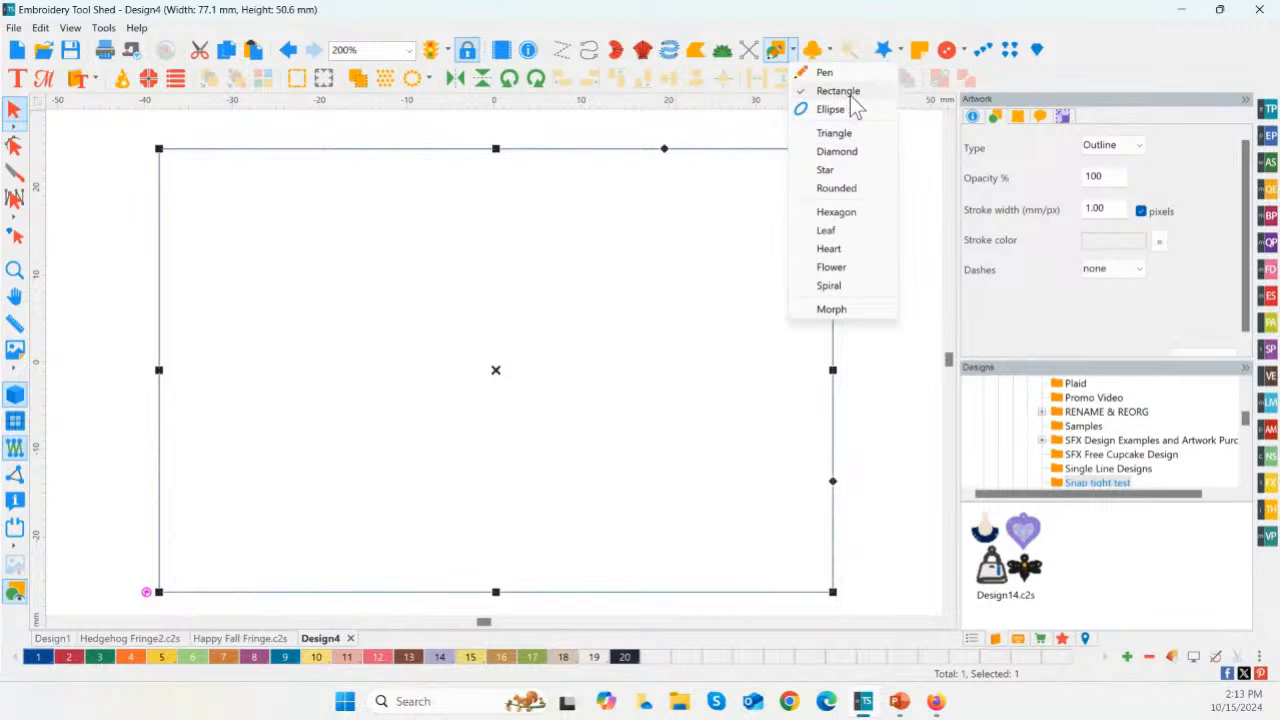
{"action": "left_click", "coordinate": [821, 530]}
{"action": "left_click", "coordinate": [816, 423]}
{"action": "left_click", "coordinate": [474, 162]}
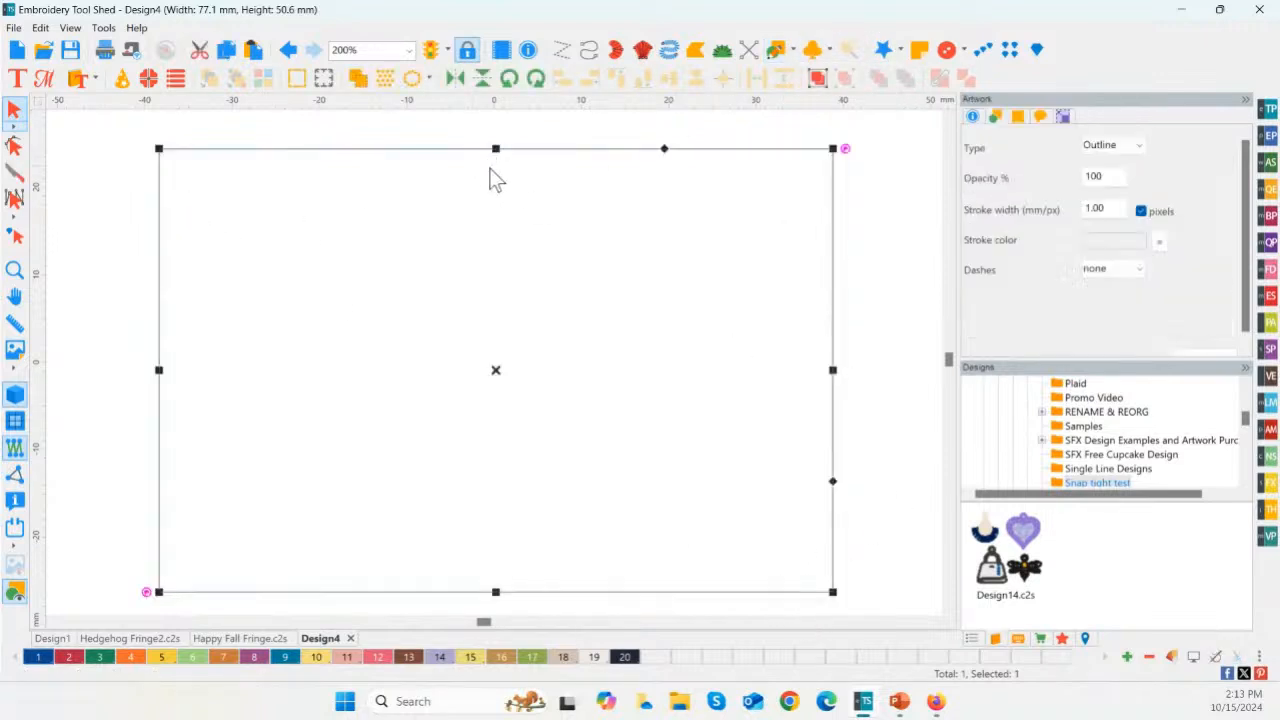
Step: Show the rectangle's Transform settings and switch the measurement units to inches
{"action": "left_click", "coordinate": [1064, 116]}
{"action": "left_click", "coordinate": [1075, 167]}
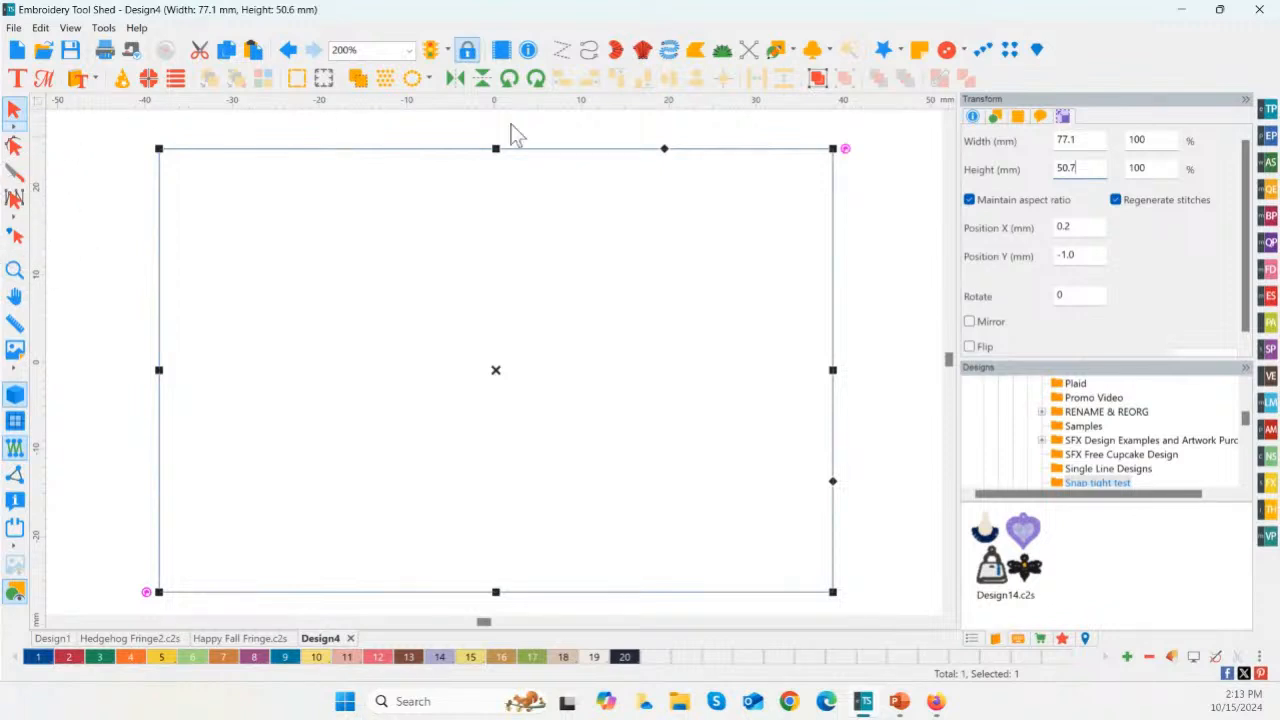
{"action": "right_click", "coordinate": [722, 102]}
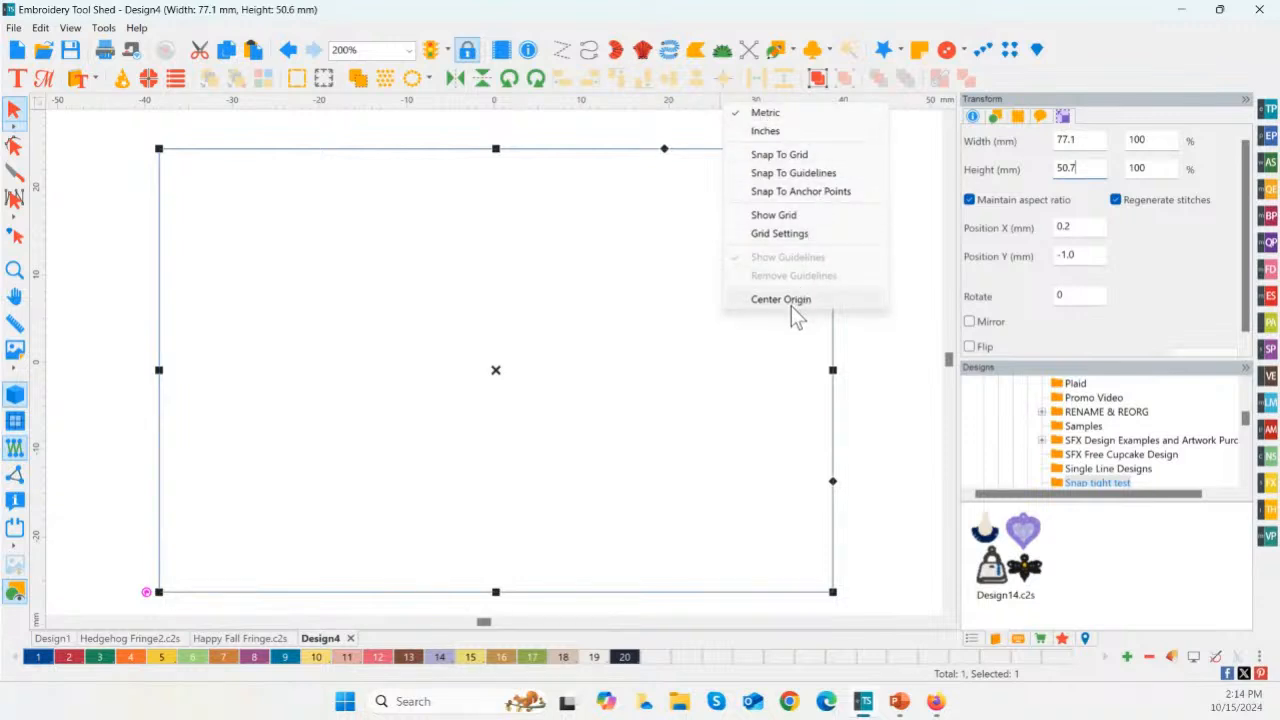
{"action": "left_click", "coordinate": [783, 130]}
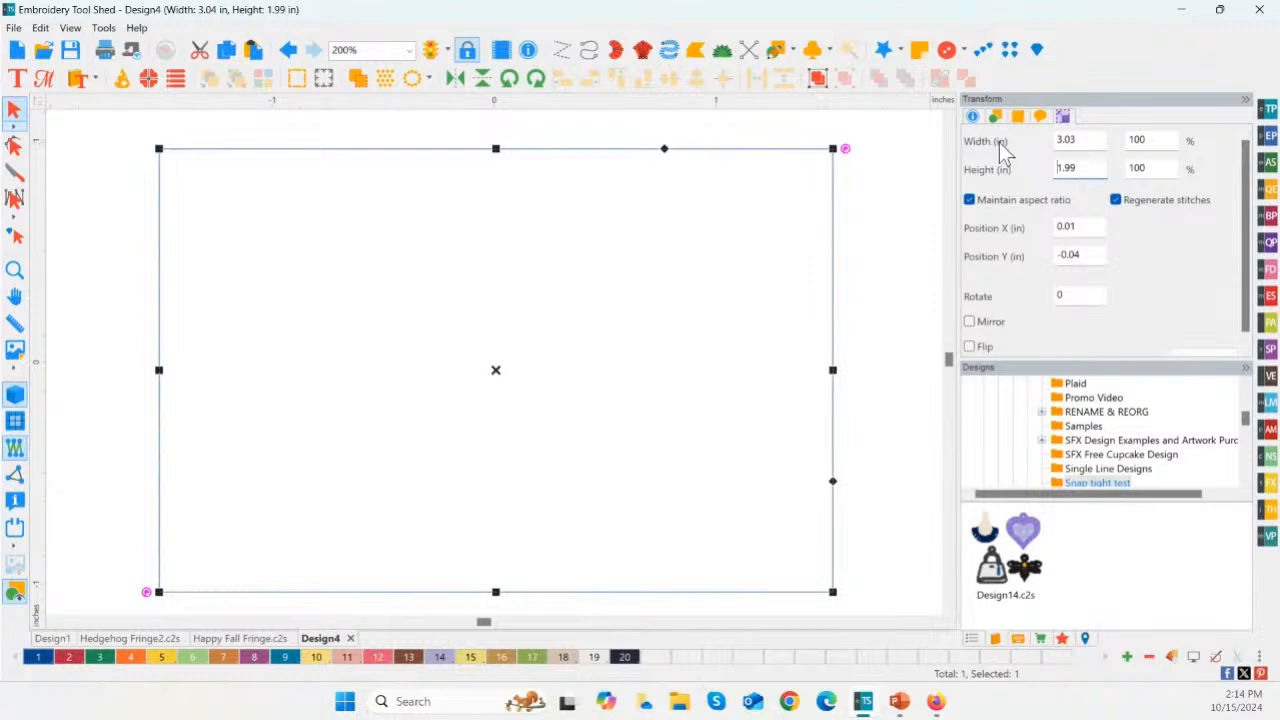
Step: Resize the rectangle to 10 in wide and 6 in high with Maintain aspect ratio turned off
{"action": "left_click_drag", "start_coordinate": [1091, 140], "coordinate": [1033, 140]}
{"action": "type", "text": "10"}
{"action": "key", "text": "Tab"}
{"action": "type", "text": "6"}
{"action": "left_click", "coordinate": [971, 202]}
{"action": "double_click", "coordinate": [1080, 140]}
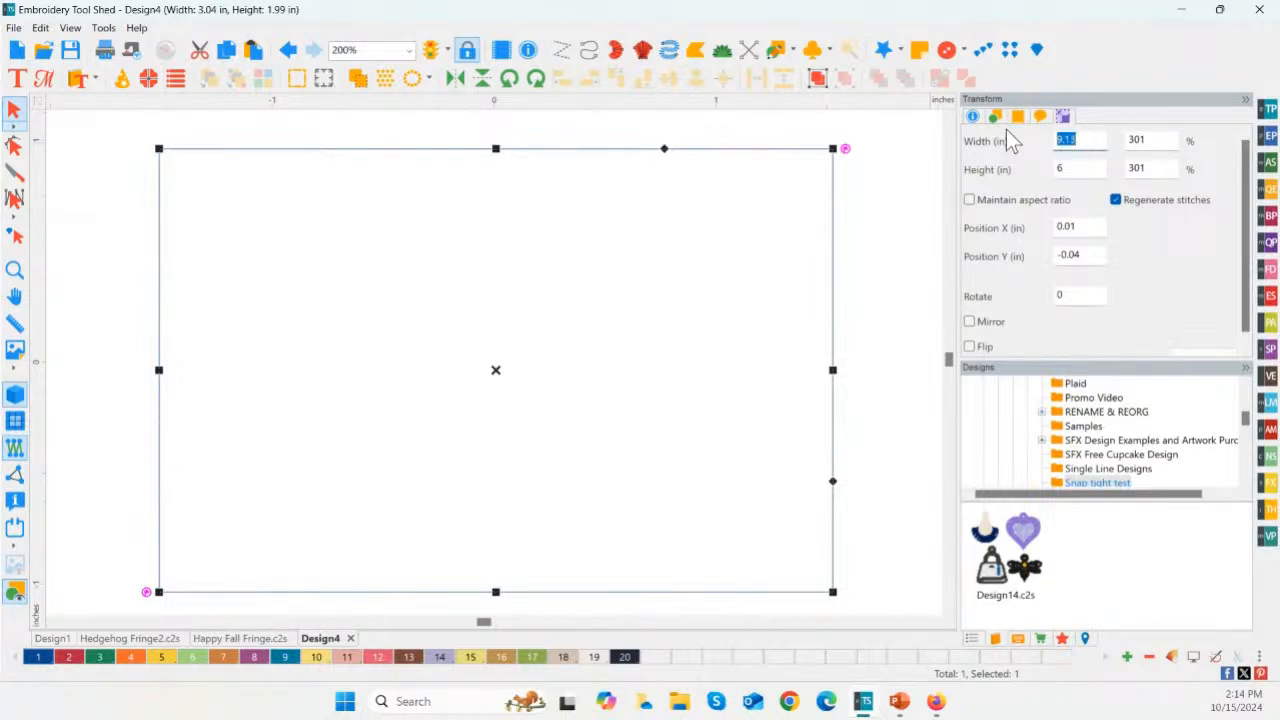
{"action": "type", "text": "10"}
{"action": "left_click", "coordinate": [1193, 352]}
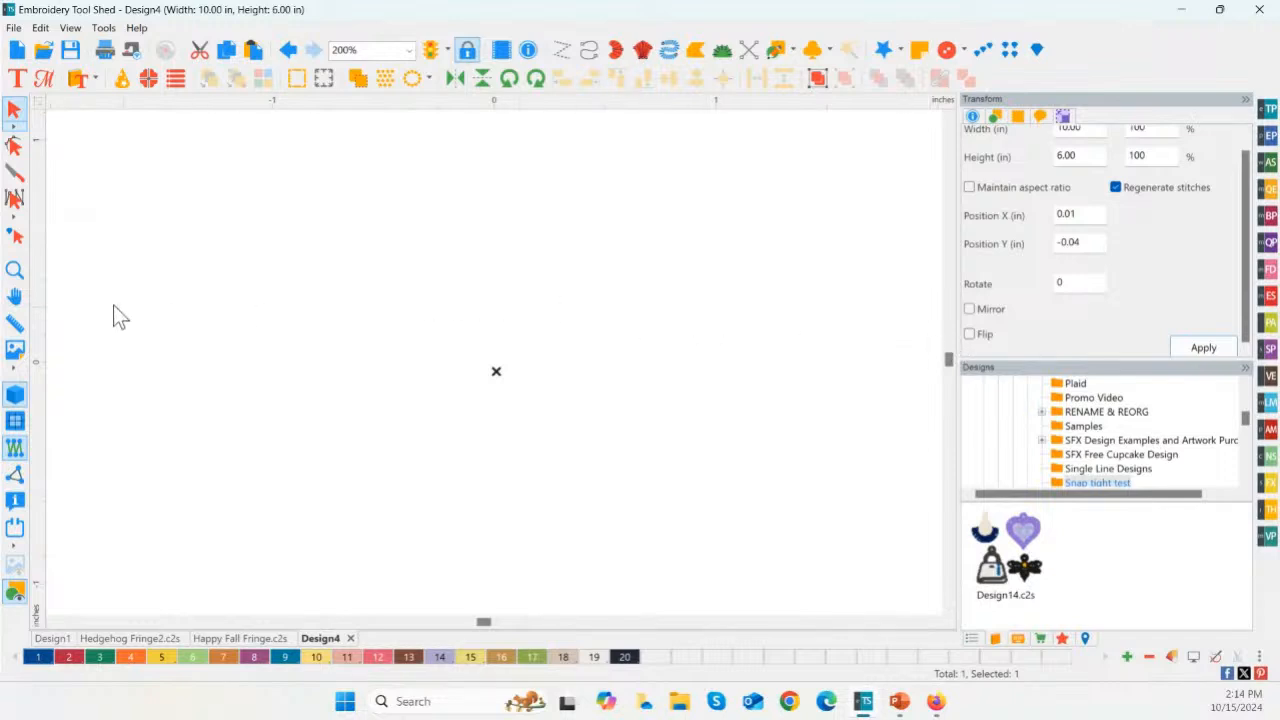
{"action": "left_click", "coordinate": [15, 272]}
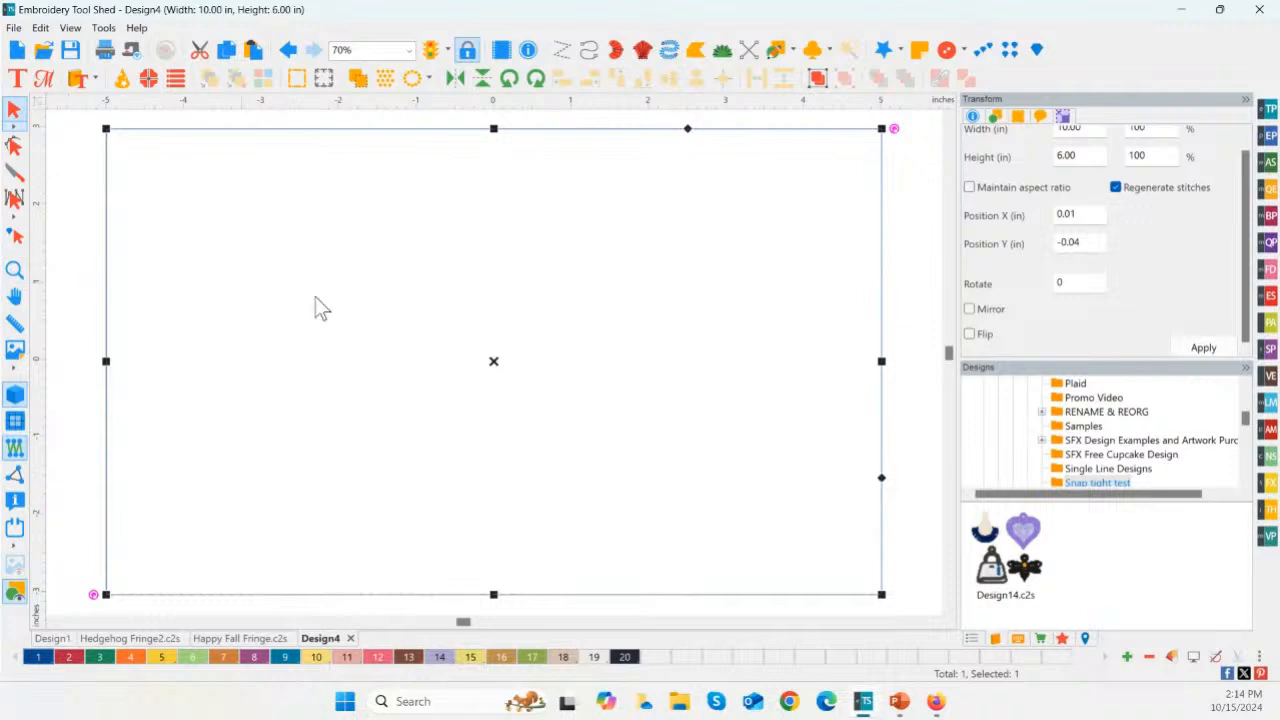
{"action": "left_click_drag", "start_coordinate": [948, 352], "coordinate": [950, 574]}
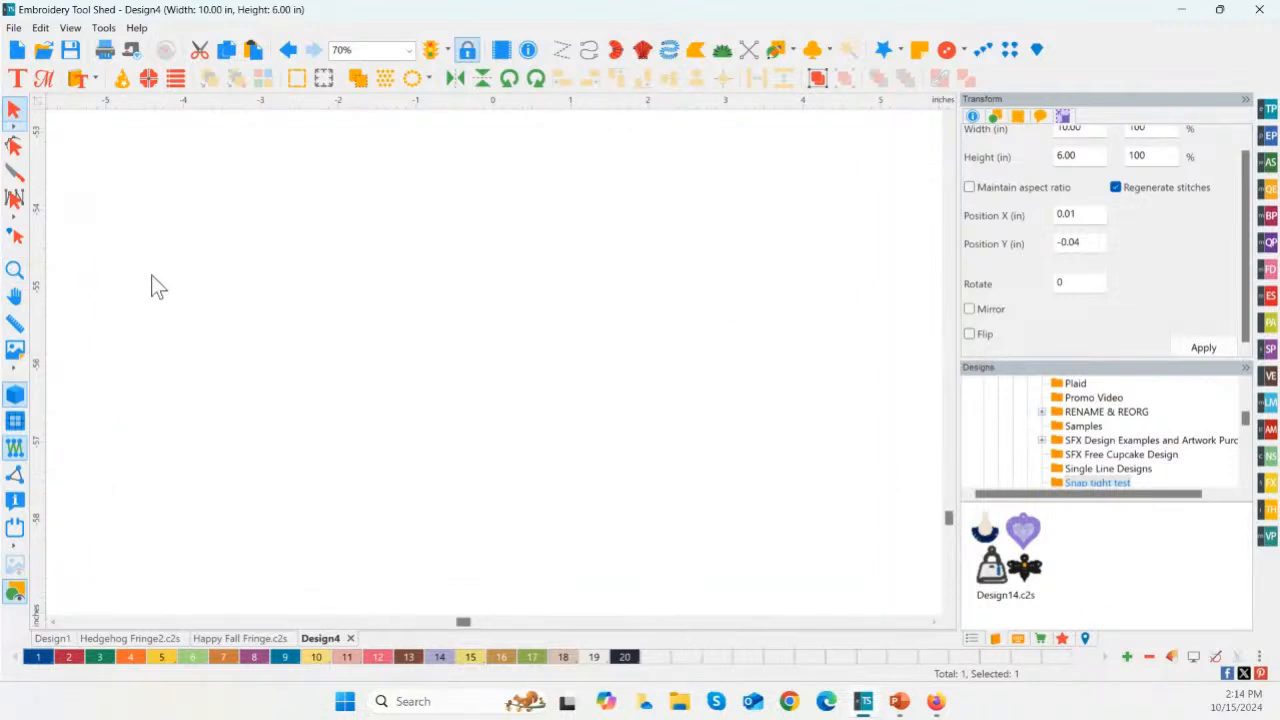
{"action": "double_click", "coordinate": [15, 271]}
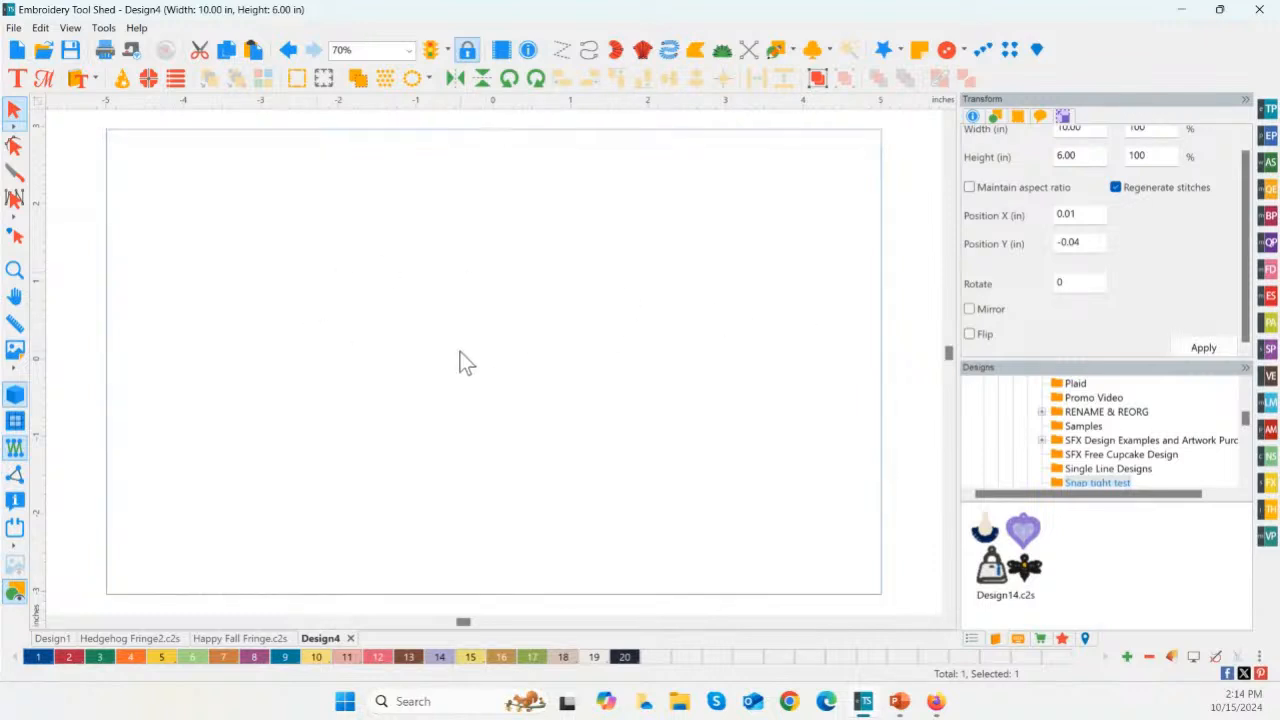
{"action": "left_click", "coordinate": [462, 360]}
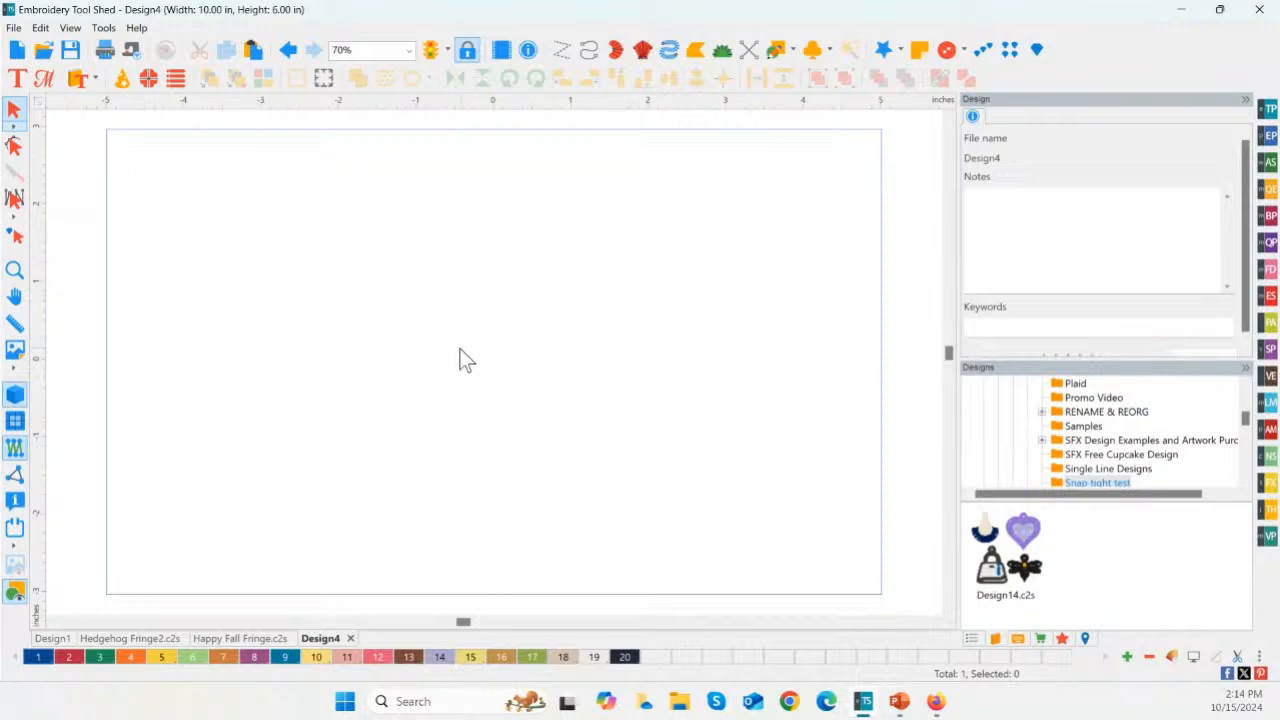
Step: Convert the artwork rectangle to a Run stitch
{"action": "left_click", "coordinate": [312, 130]}
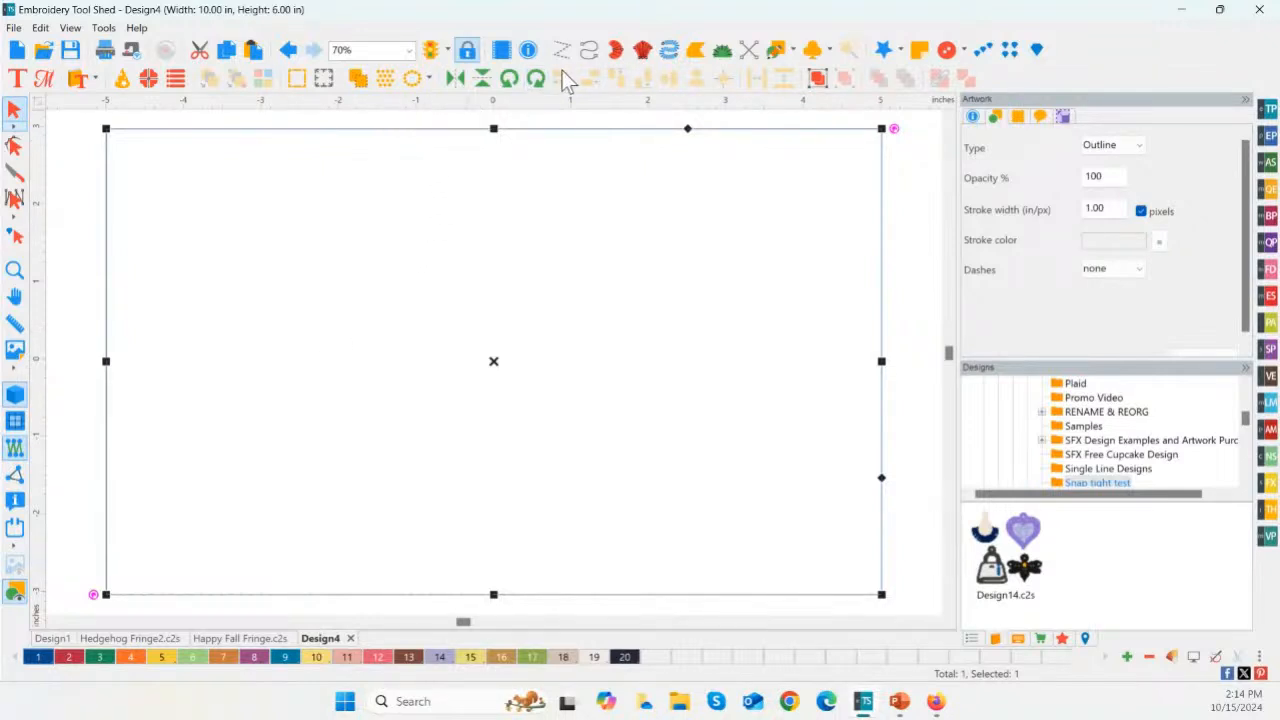
{"action": "right_click", "coordinate": [554, 137]}
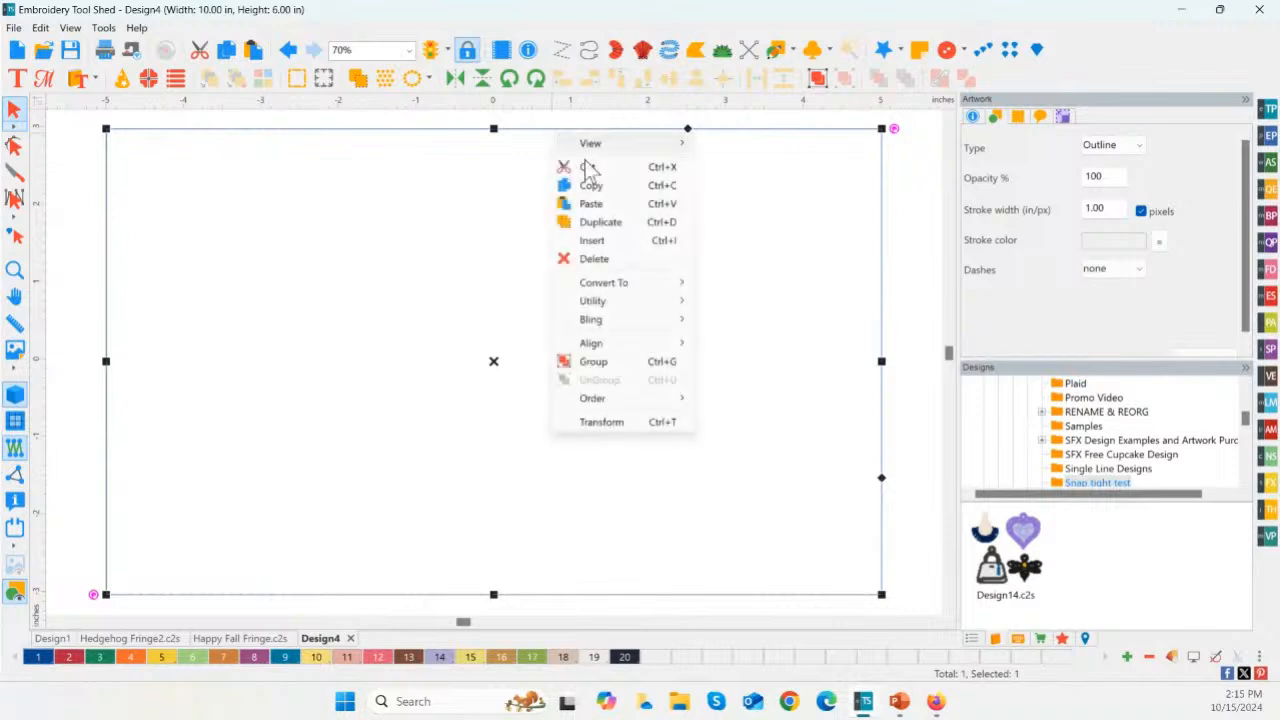
{"action": "mouse_move", "coordinate": [620, 283]}
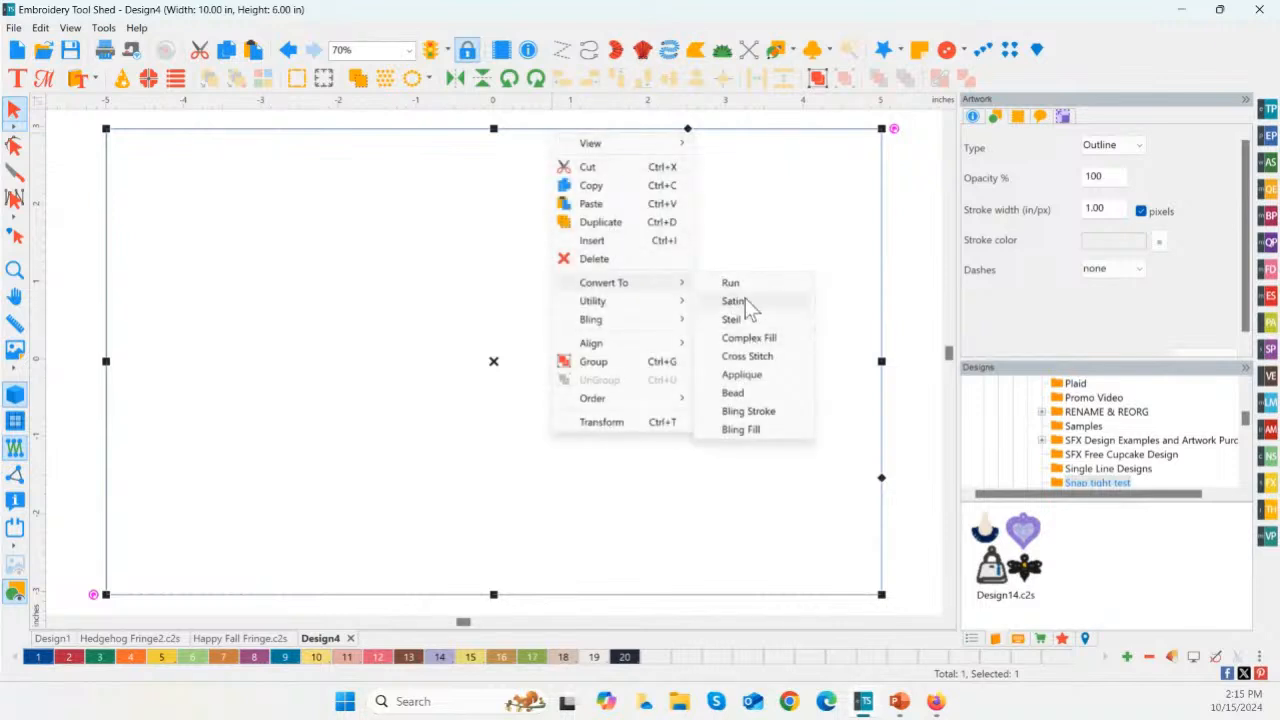
{"action": "left_click", "coordinate": [745, 285]}
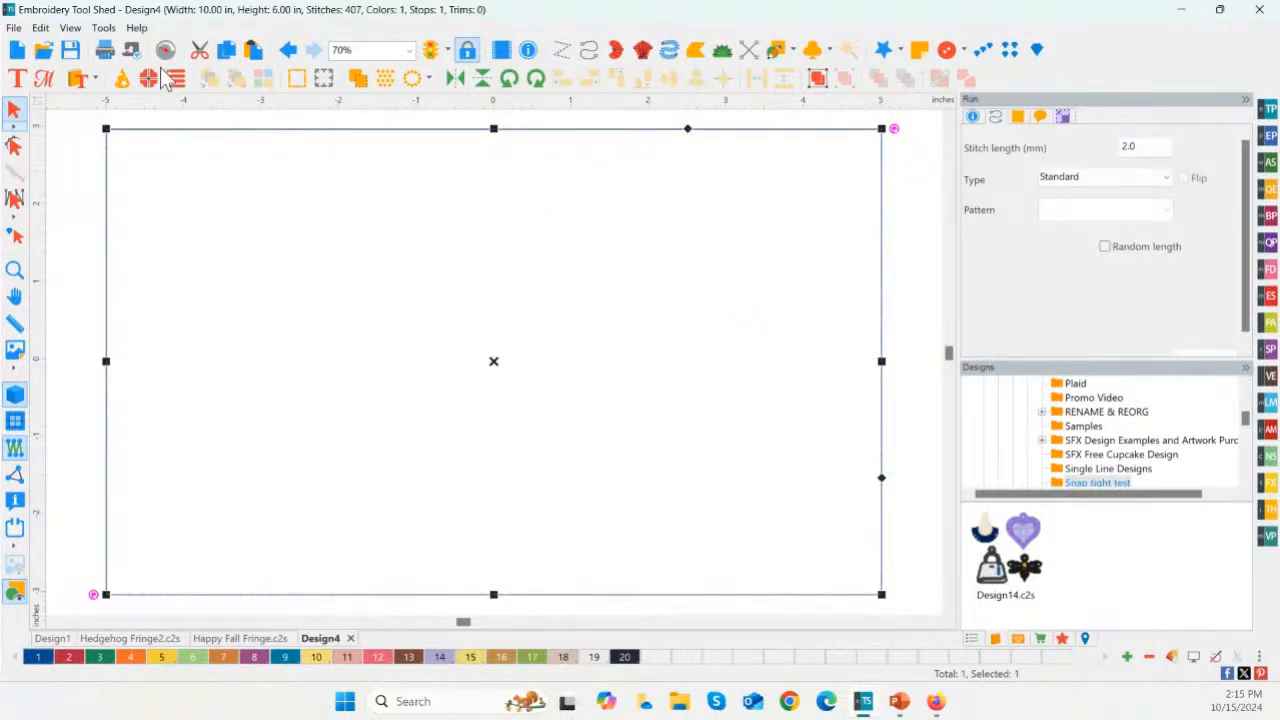
Step: Copy and paste the run-stitch rectangle in place and recolor the copy with thread color 2, Cranberry
{"action": "left_click", "coordinate": [224, 50]}
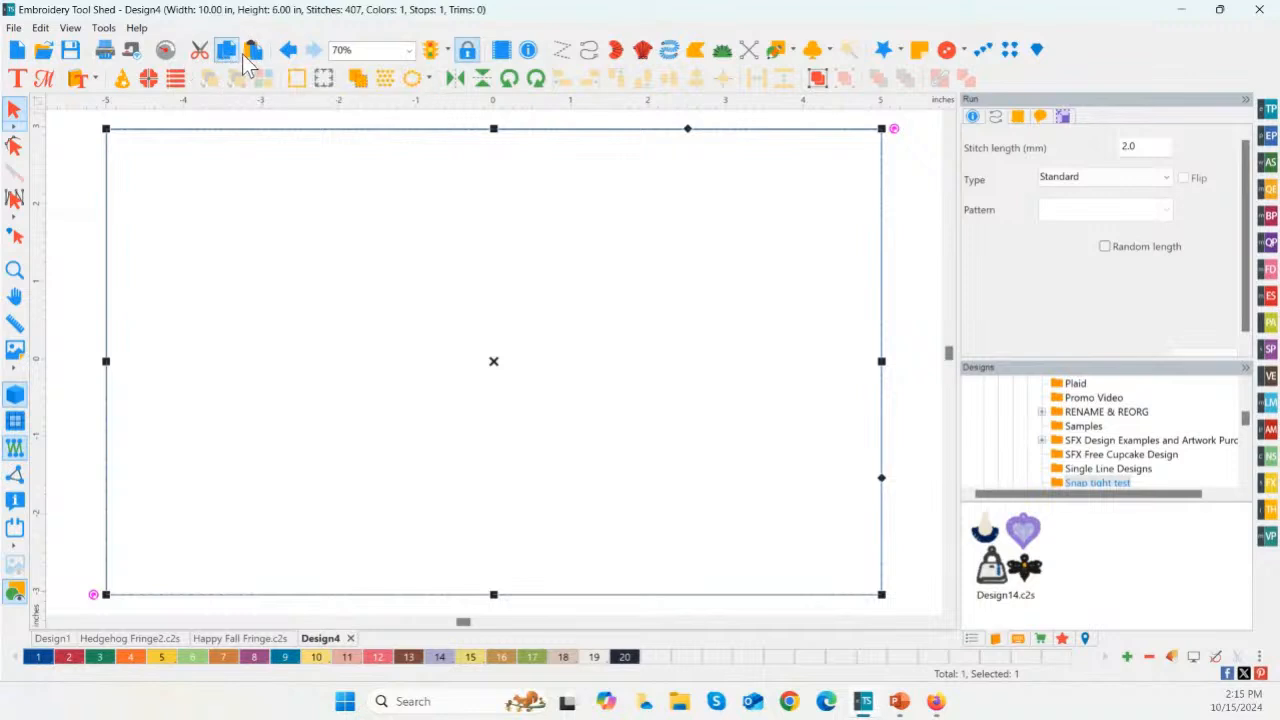
{"action": "left_click", "coordinate": [251, 50]}
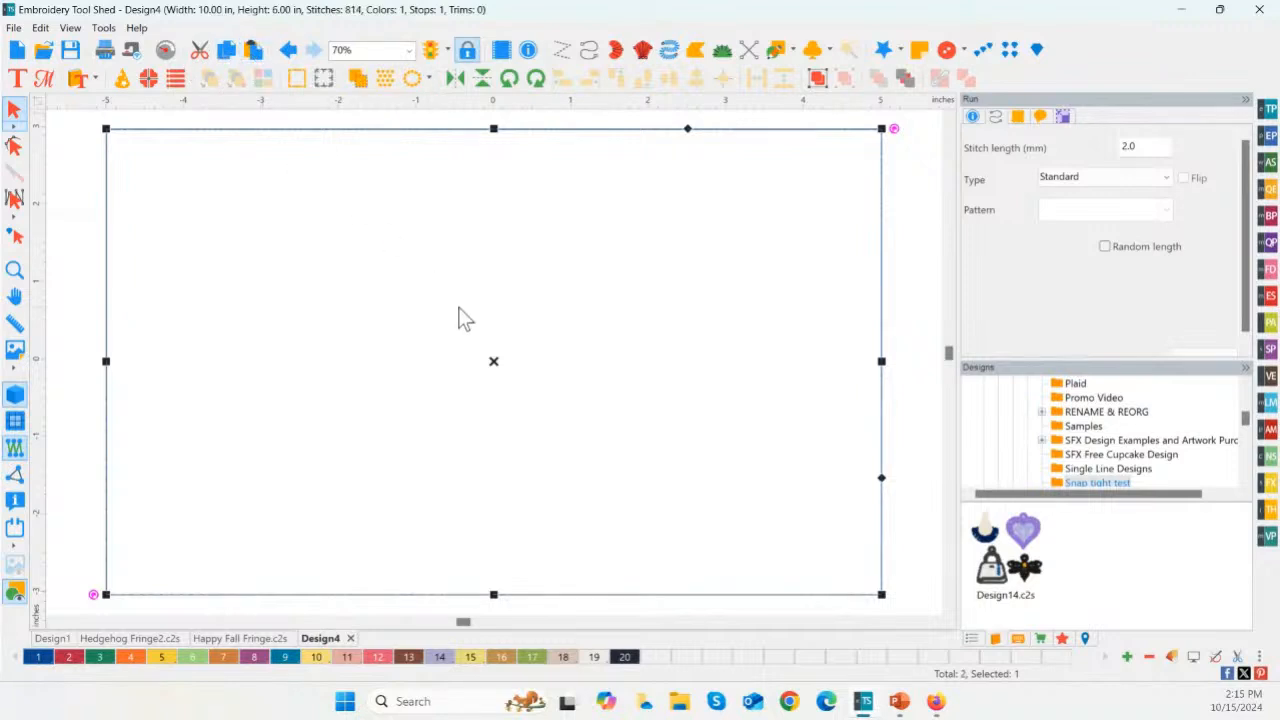
{"action": "left_click", "coordinate": [971, 638]}
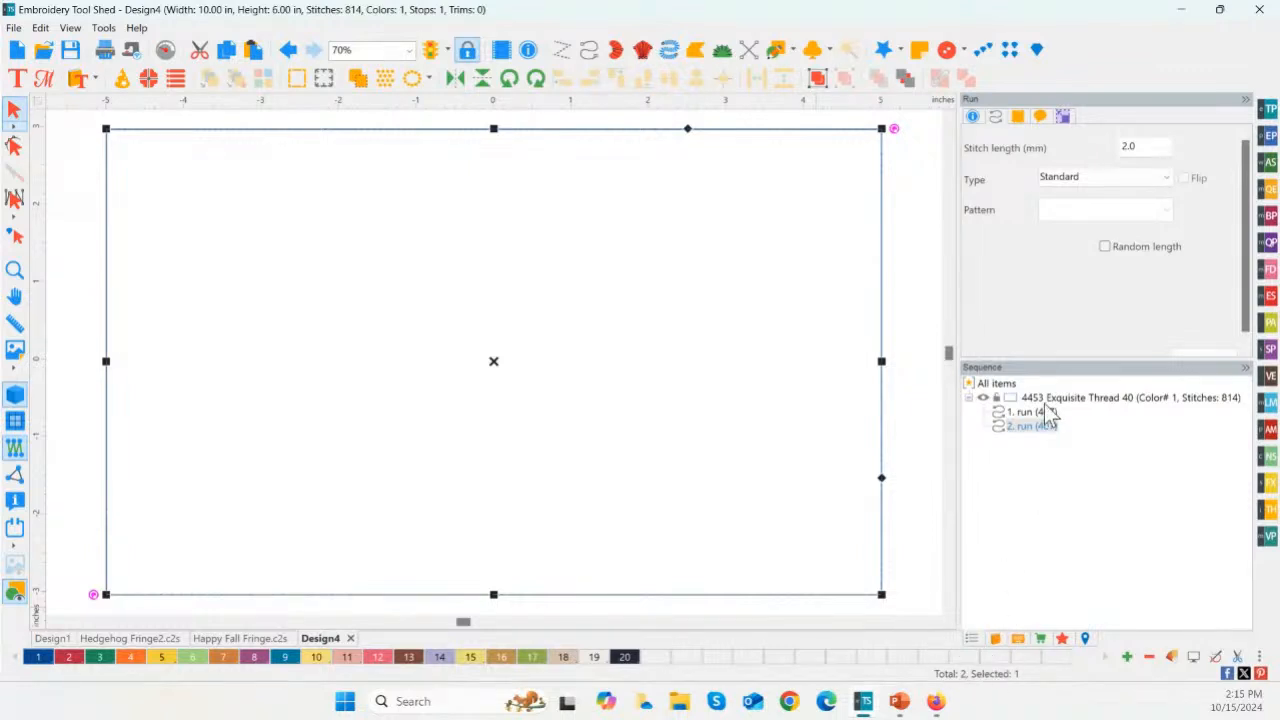
{"action": "left_click", "coordinate": [68, 658]}
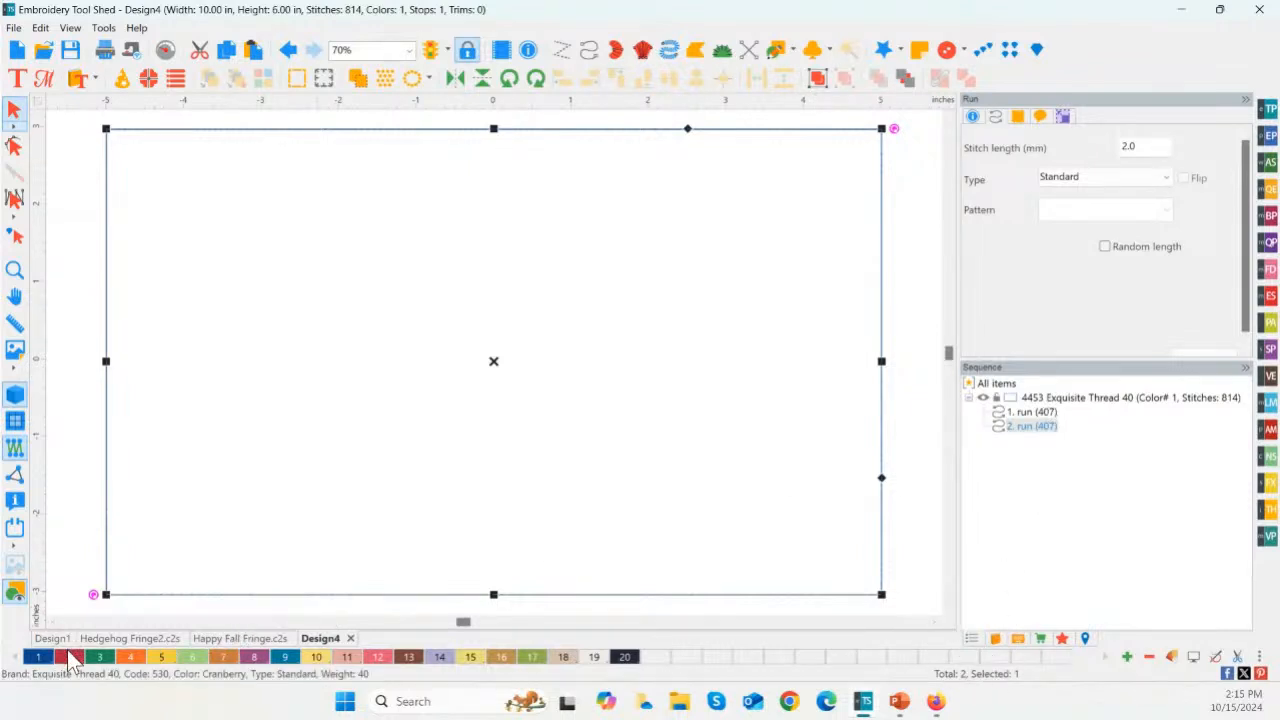
{"action": "left_click", "coordinate": [68, 658]}
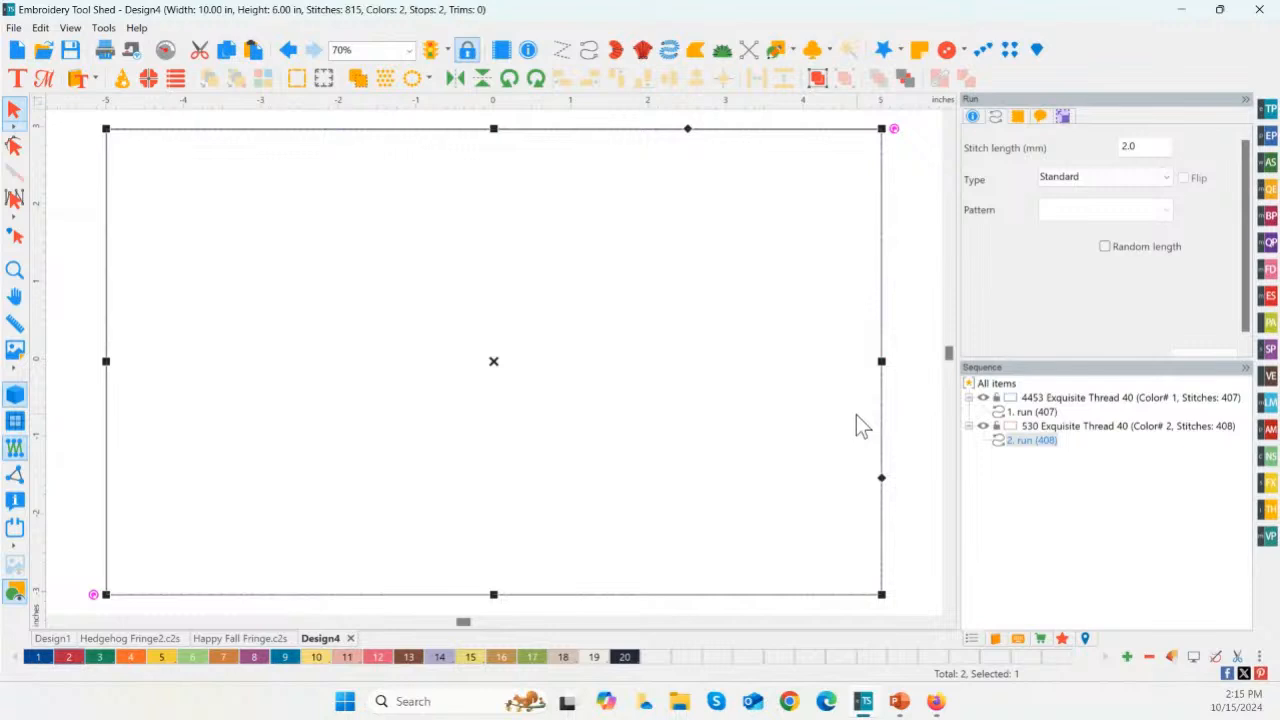
Step: Insert the Leaf3 design from the Holidays & Seasons Fall category, scaled to about 1.5 in wide, near the rectangle's upper-left corner
{"action": "left_click", "coordinate": [1272, 497]}
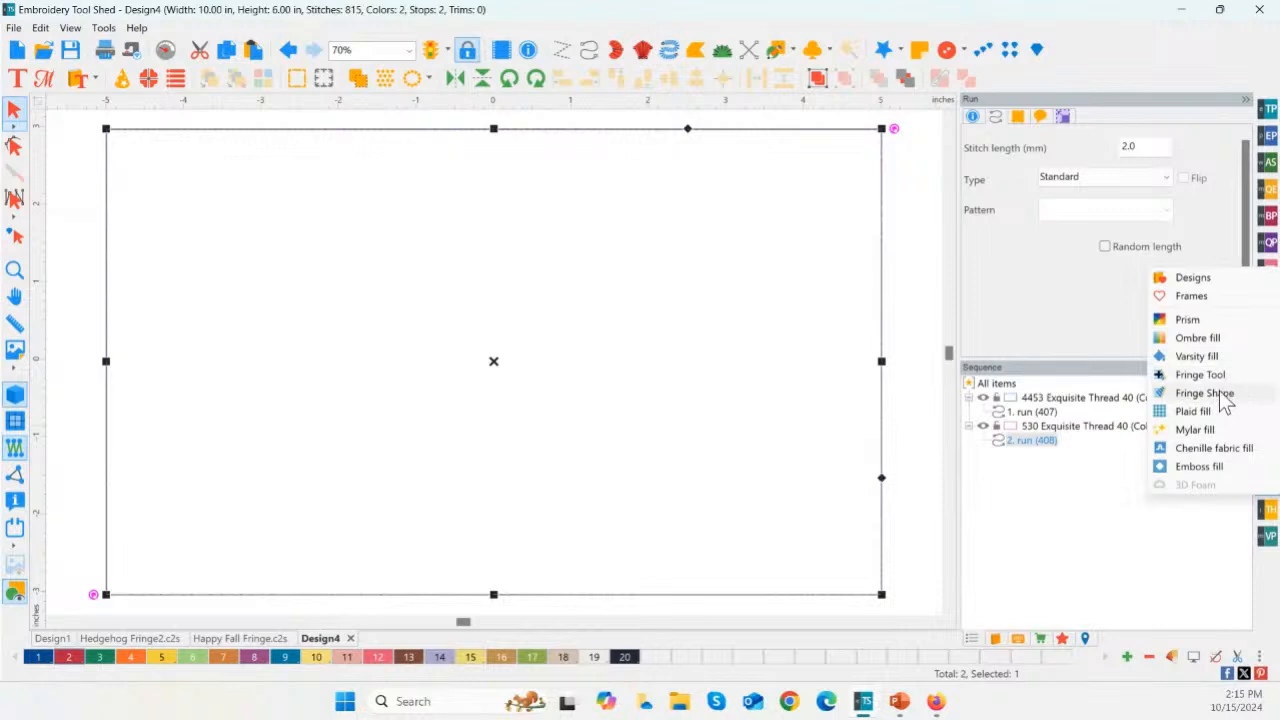
{"action": "left_click", "coordinate": [1205, 280]}
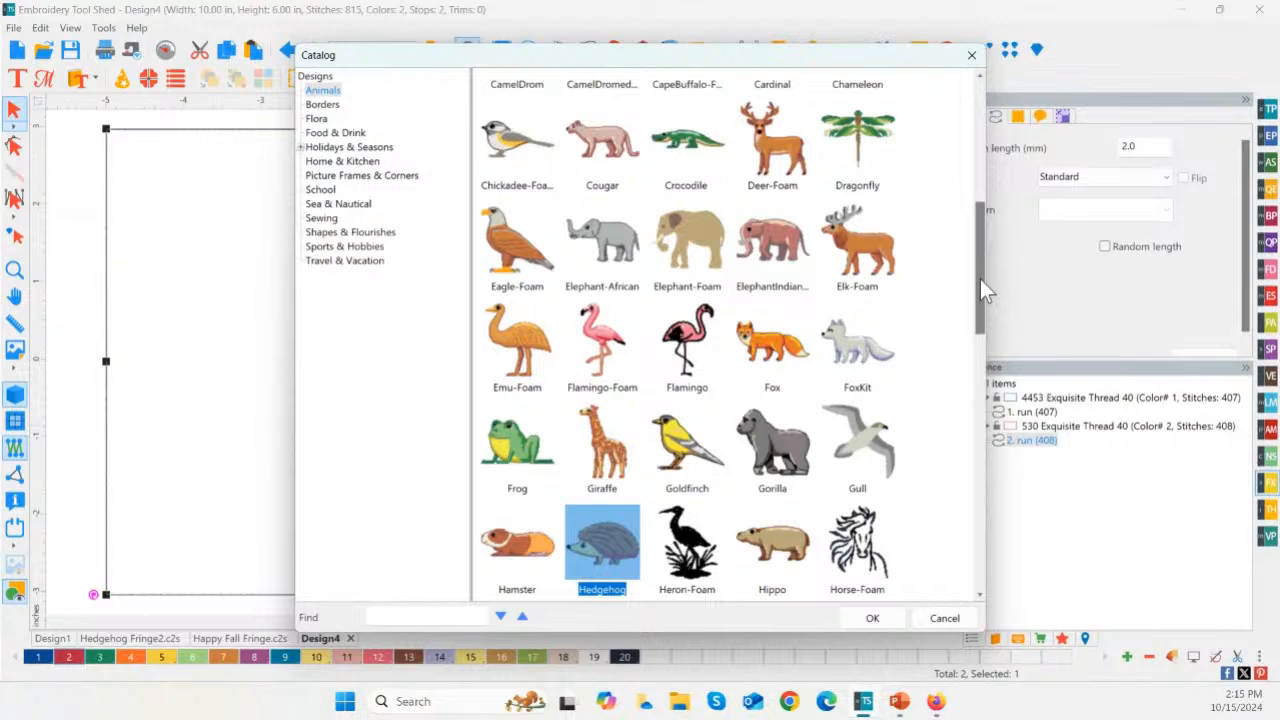
{"action": "scroll", "coordinate": [980, 285], "scroll_direction": "up", "scroll_amount": 1}
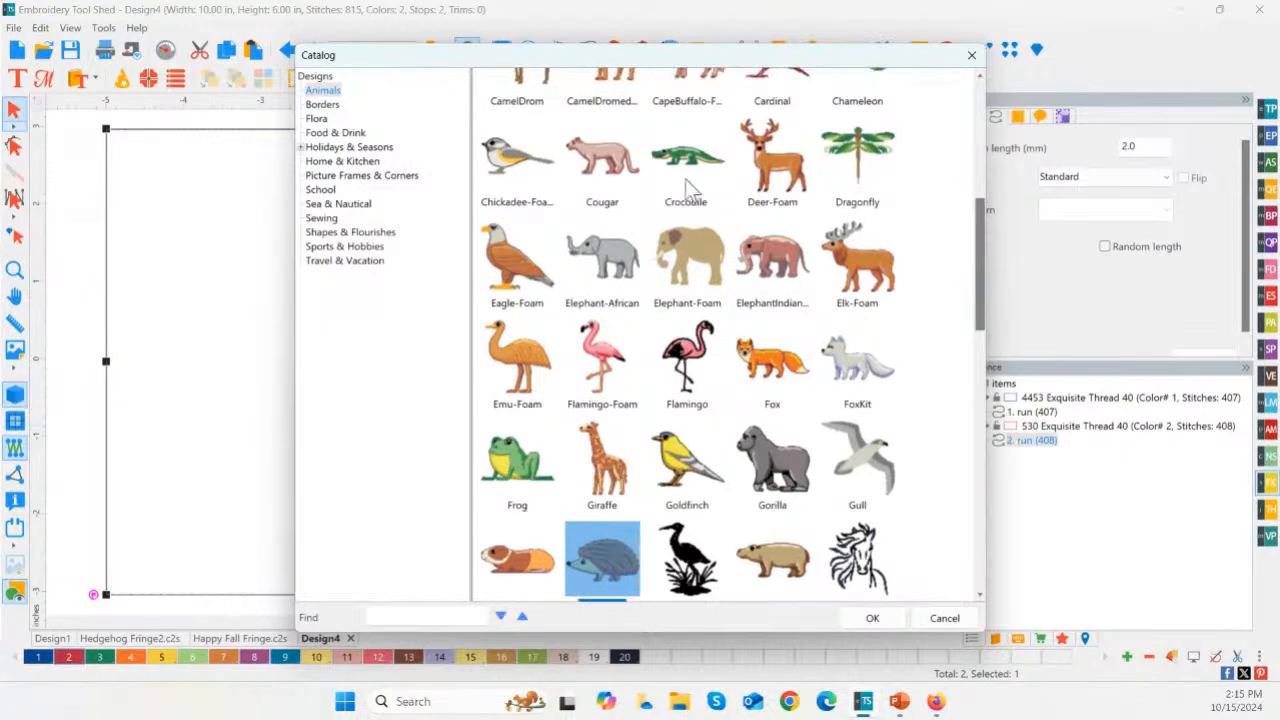
{"action": "left_click", "coordinate": [350, 147]}
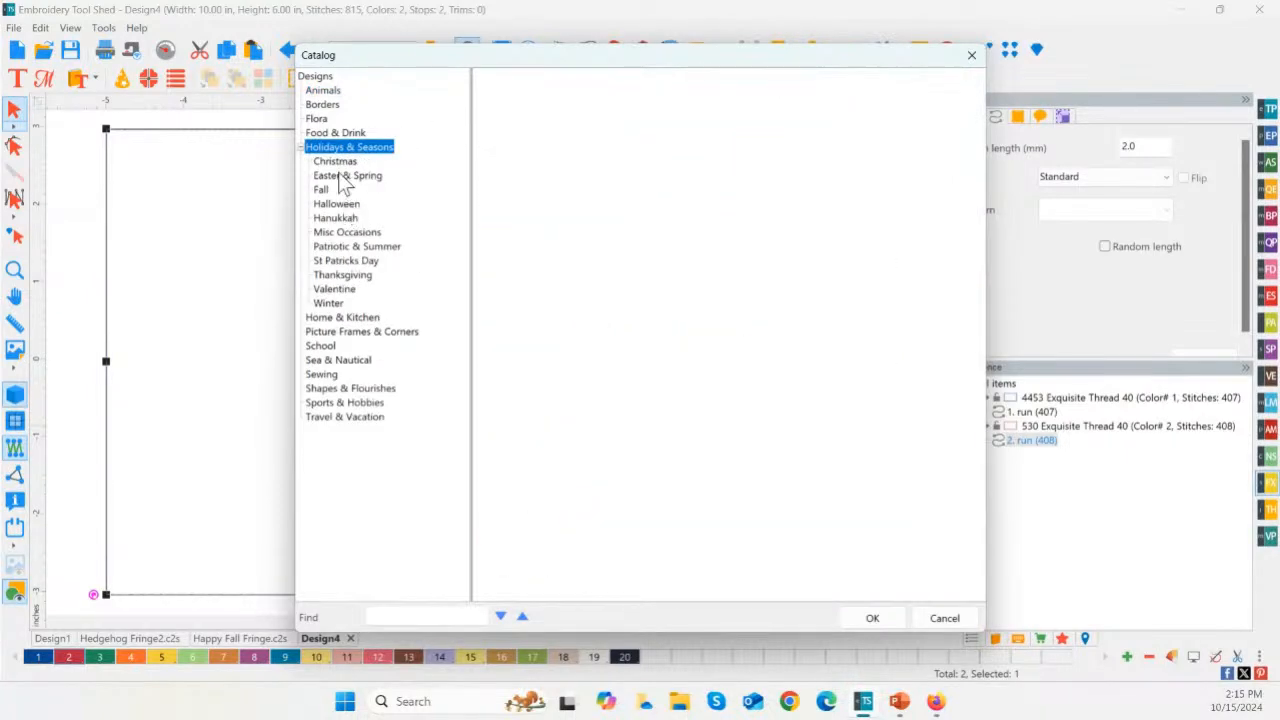
{"action": "left_click", "coordinate": [320, 189]}
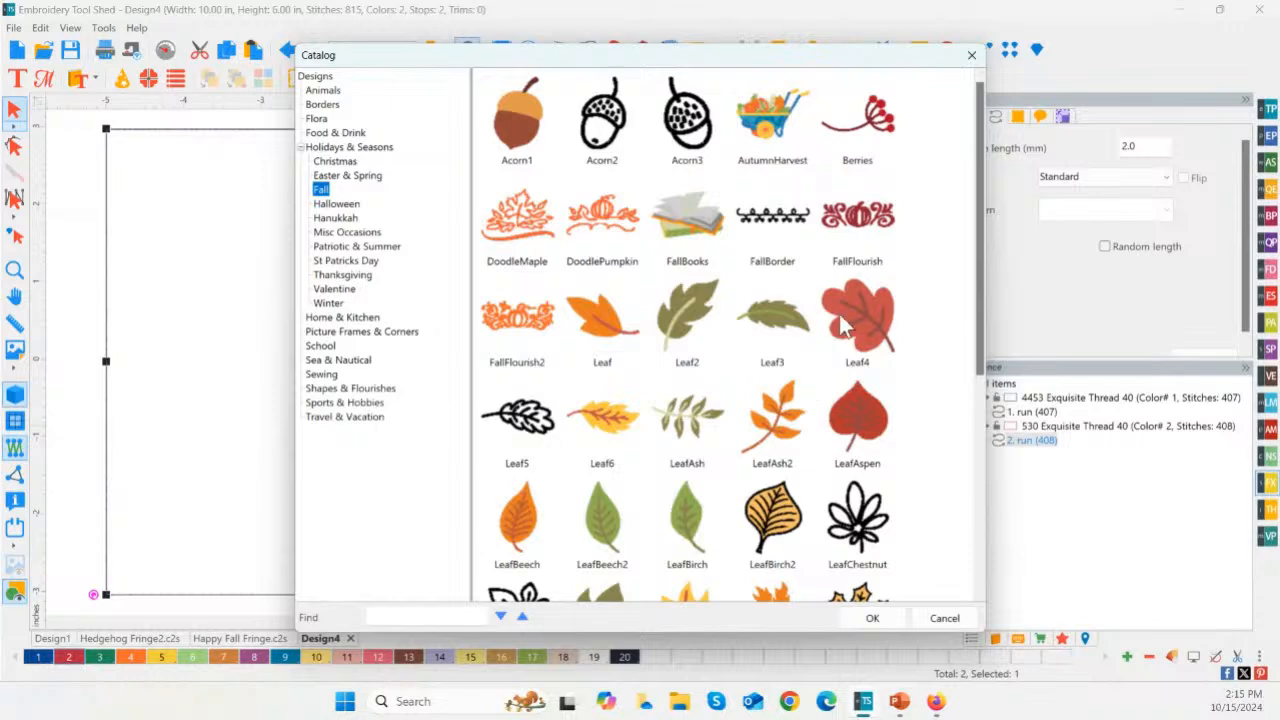
{"action": "left_click", "coordinate": [765, 316]}
{"action": "double_click", "coordinate": [765, 306]}
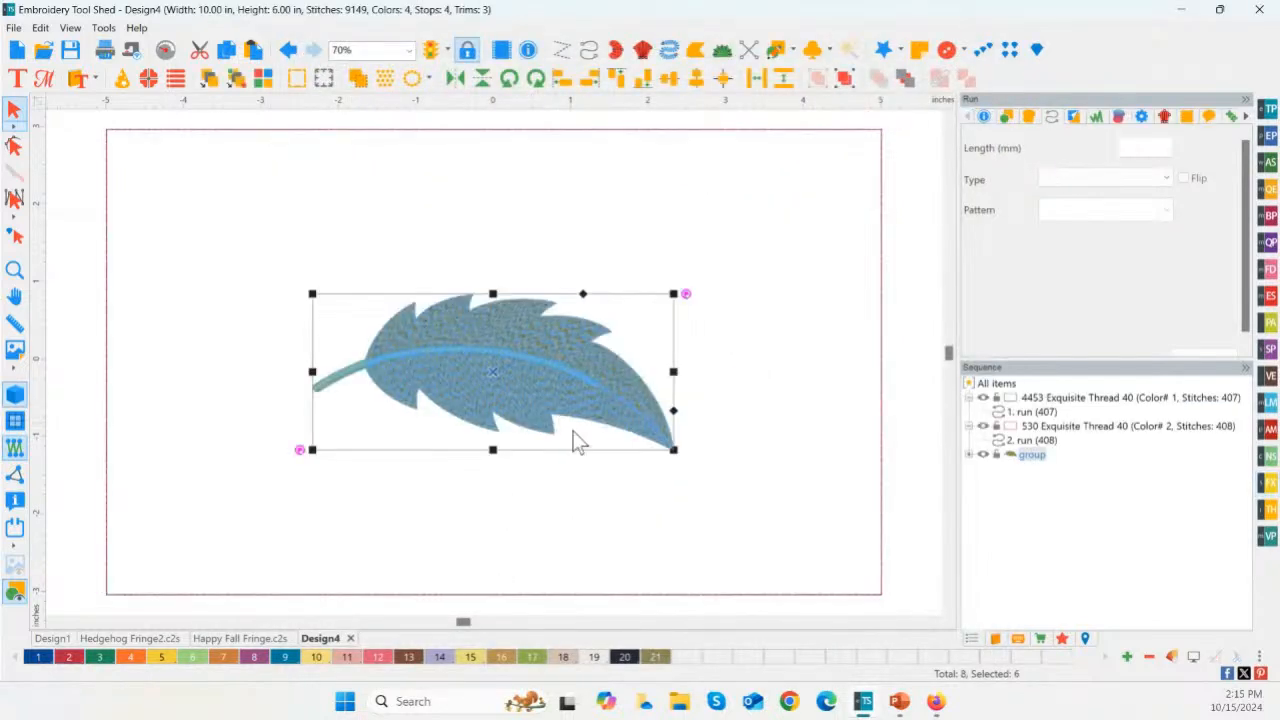
{"action": "left_click_drag", "start_coordinate": [663, 440], "coordinate": [430, 345]}
{"action": "left_click_drag", "start_coordinate": [371, 314], "coordinate": [212, 207]}
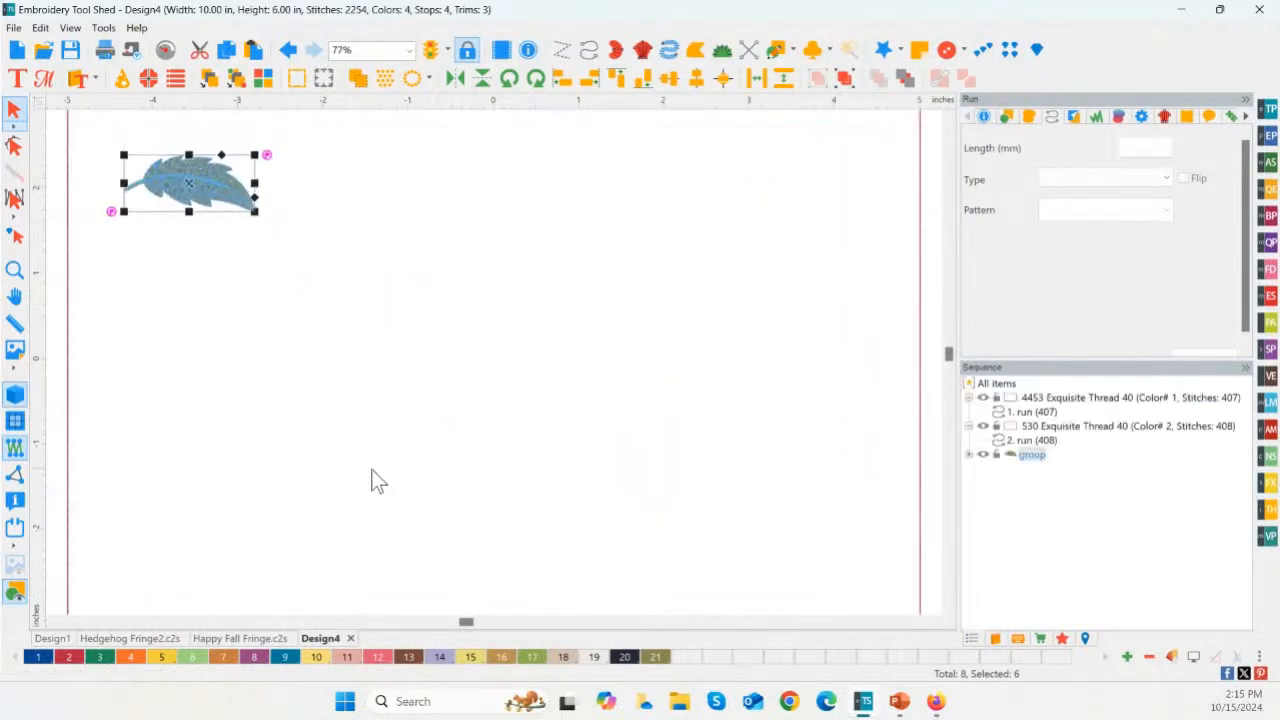
Step: Insert the Leaf4 design from the Fall category, scaled to about 1.5 in wide, near the rectangle's lower-left corner
{"action": "left_click", "coordinate": [1268, 481]}
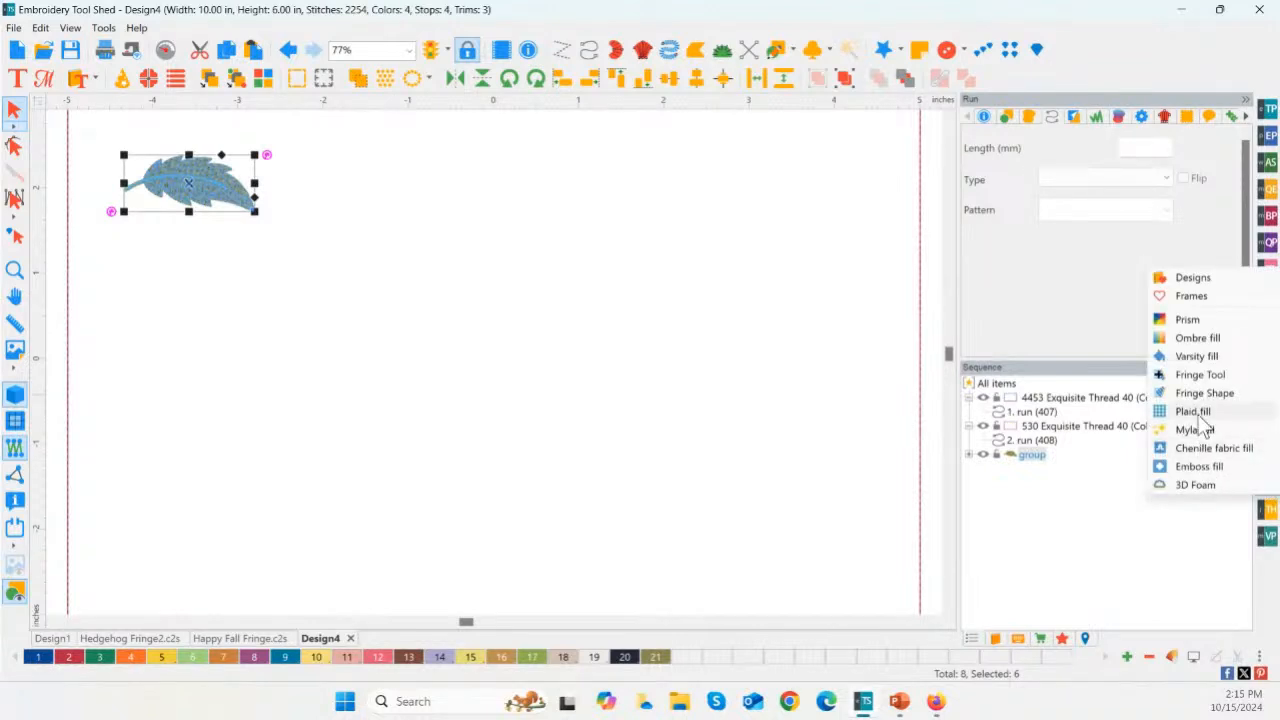
{"action": "left_click", "coordinate": [1183, 277]}
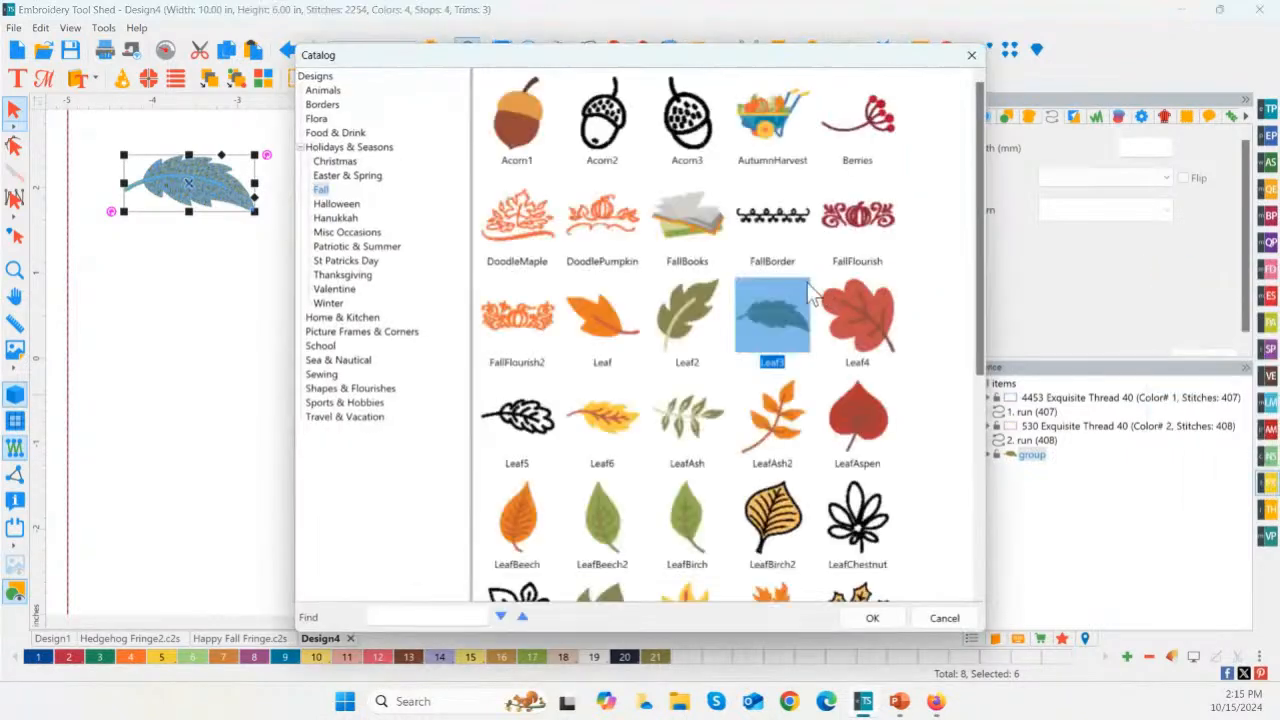
{"action": "double_click", "coordinate": [866, 320]}
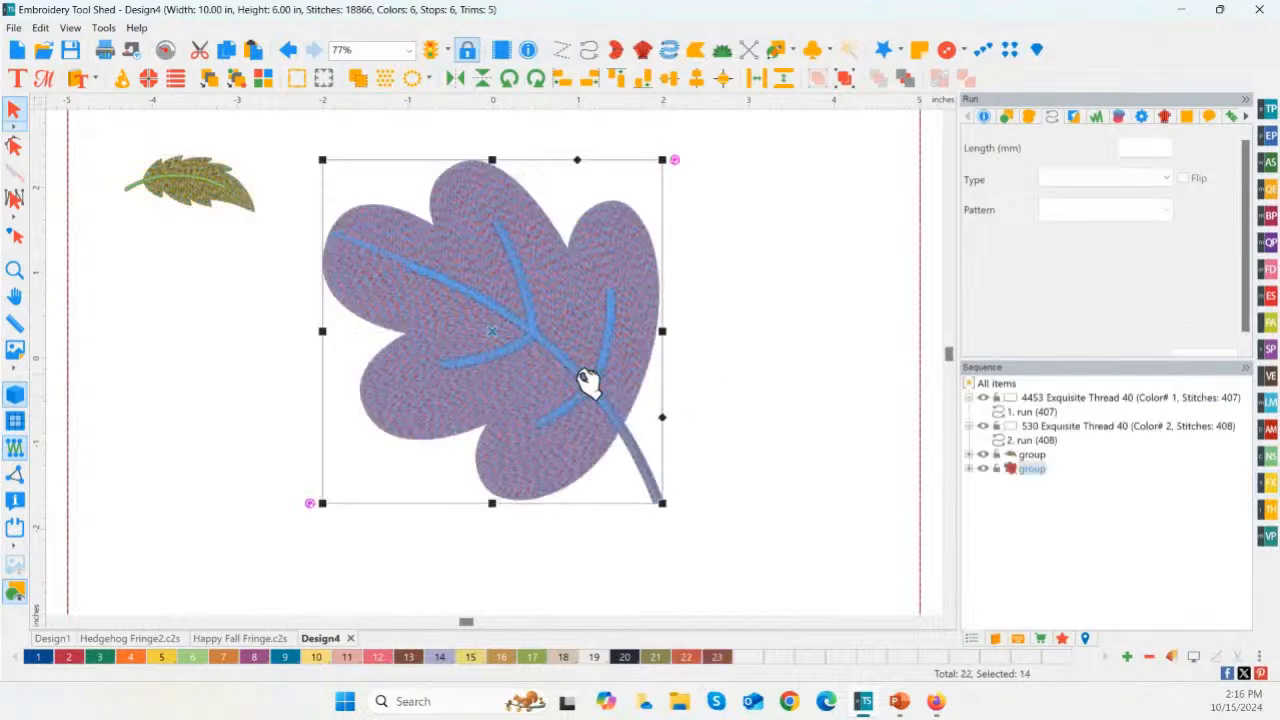
{"action": "left_click_drag", "start_coordinate": [662, 503], "coordinate": [455, 292]}
{"action": "left_click_drag", "start_coordinate": [392, 254], "coordinate": [204, 545]}
{"action": "scroll", "coordinate": [650, 546], "scroll_direction": "down", "scroll_amount": 2}
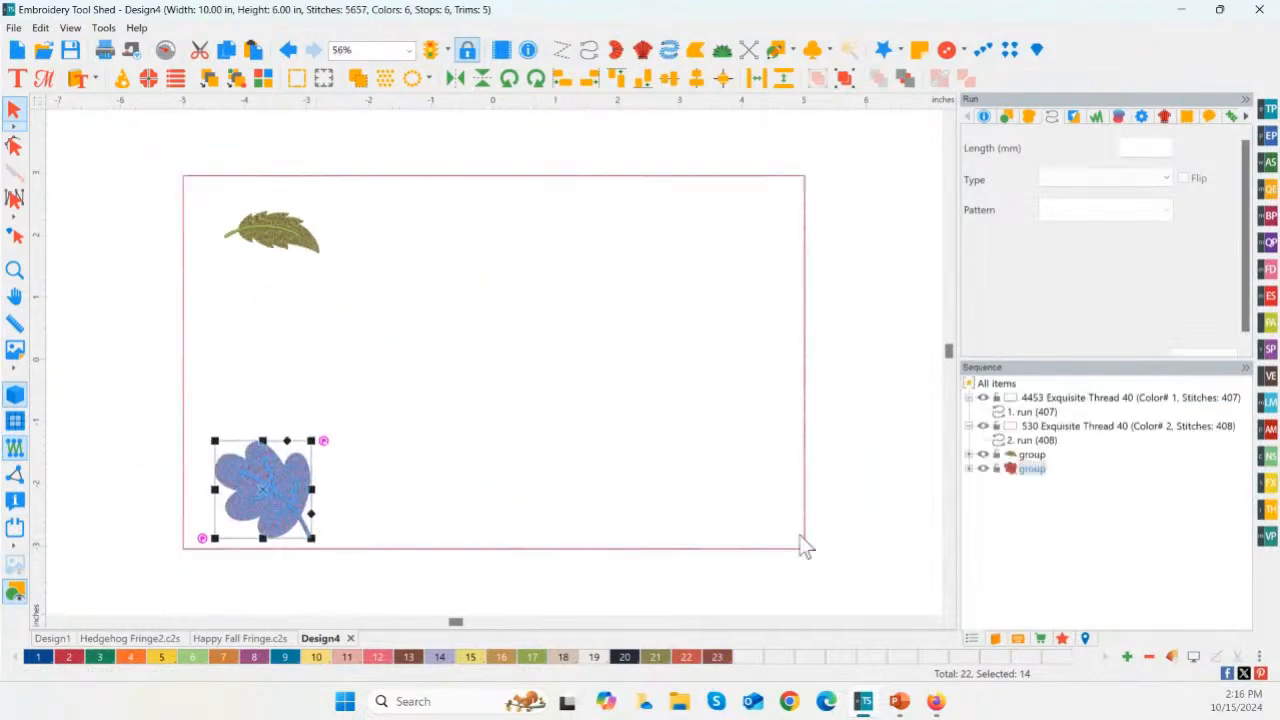
Step: Insert the LeafGum3 design from the Fall category, scaled to about 1.1 in wide, just below the green leaf
{"action": "left_click", "coordinate": [1267, 483]}
{"action": "left_click", "coordinate": [1191, 277]}
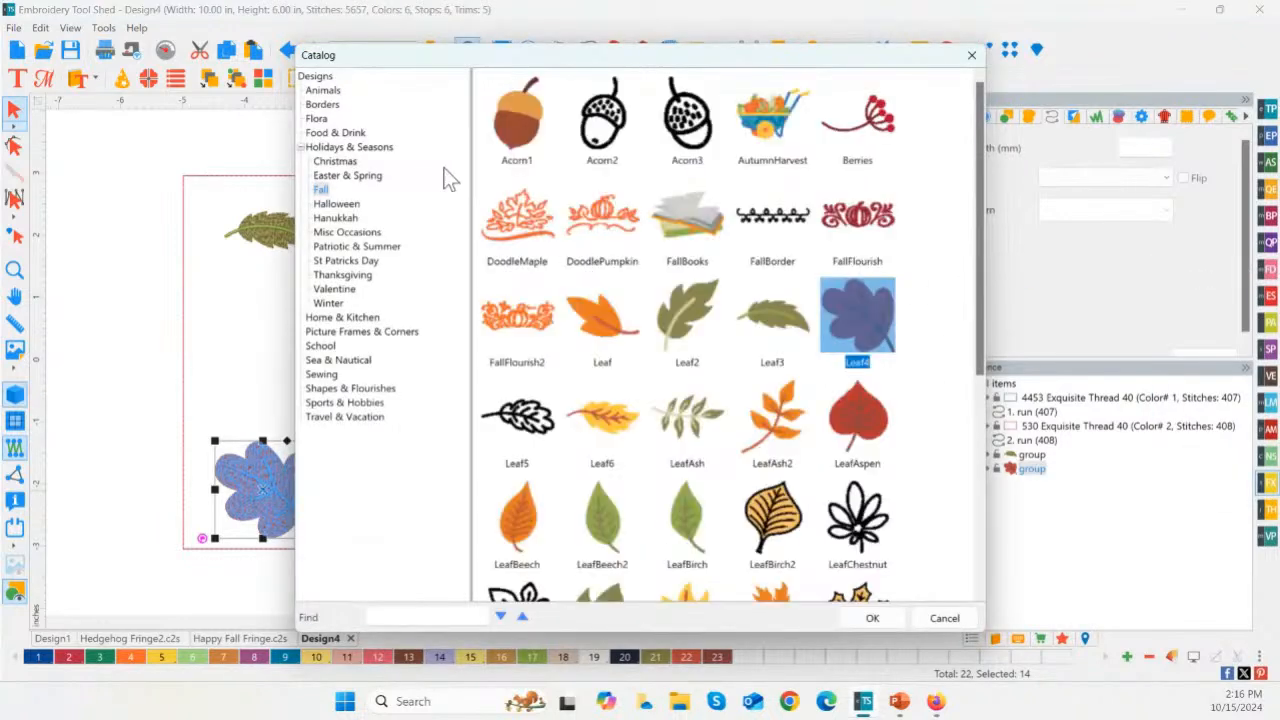
{"action": "left_click_drag", "start_coordinate": [982, 263], "coordinate": [966, 364]}
{"action": "double_click", "coordinate": [687, 455]}
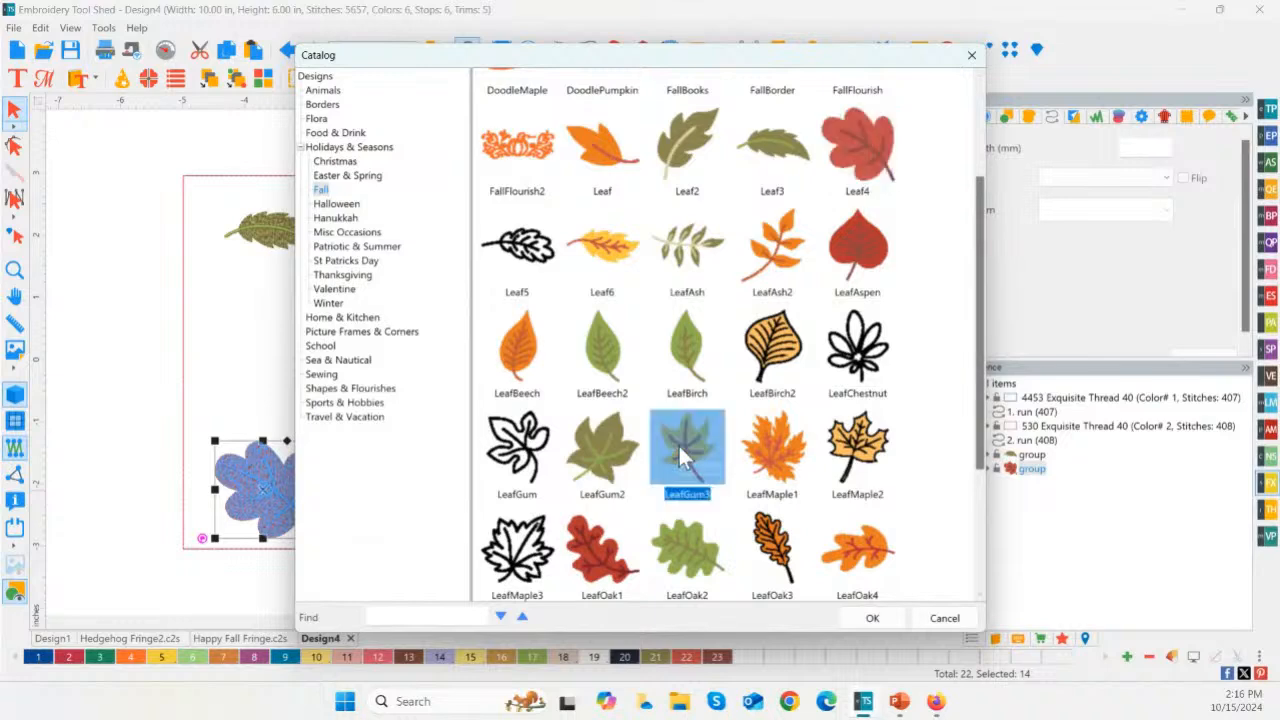
{"action": "left_click_drag", "start_coordinate": [591, 501], "coordinate": [290, 320]}
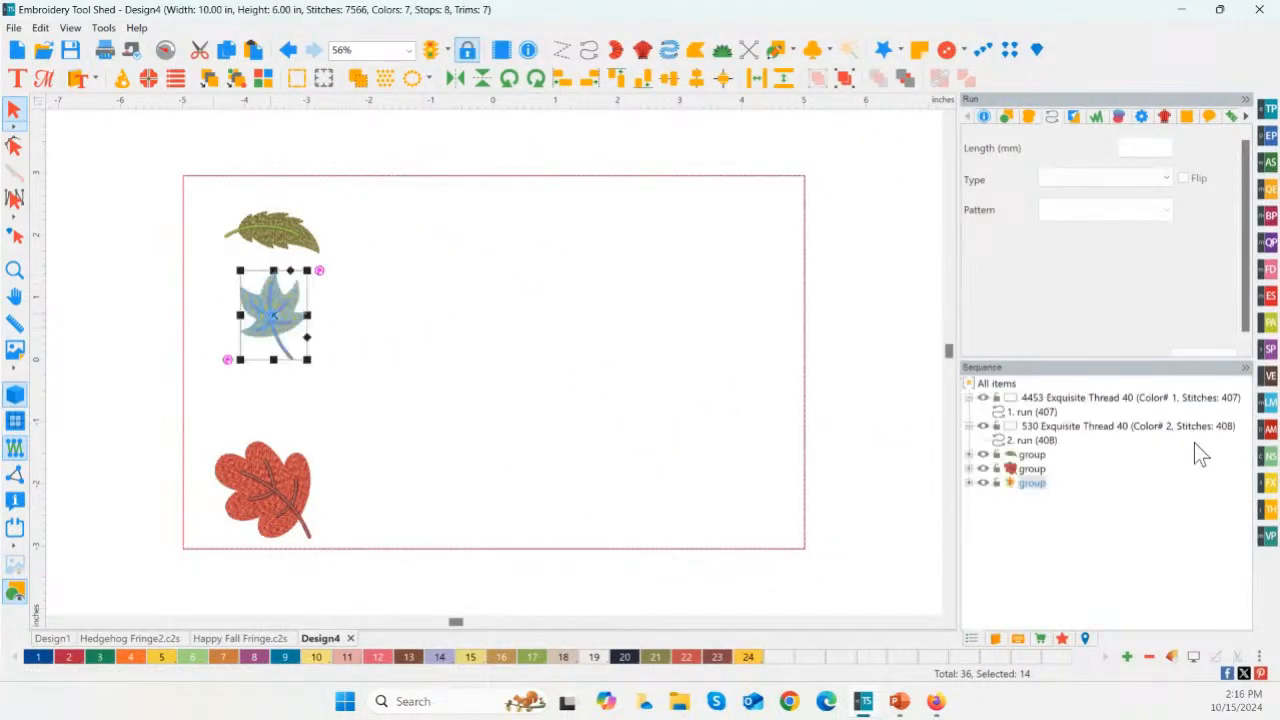
Step: Insert the LeafMaple1 design from the Fall category, scaled to about 1.4 in wide, between the yellow and red leaves
{"action": "left_click", "coordinate": [1270, 485]}
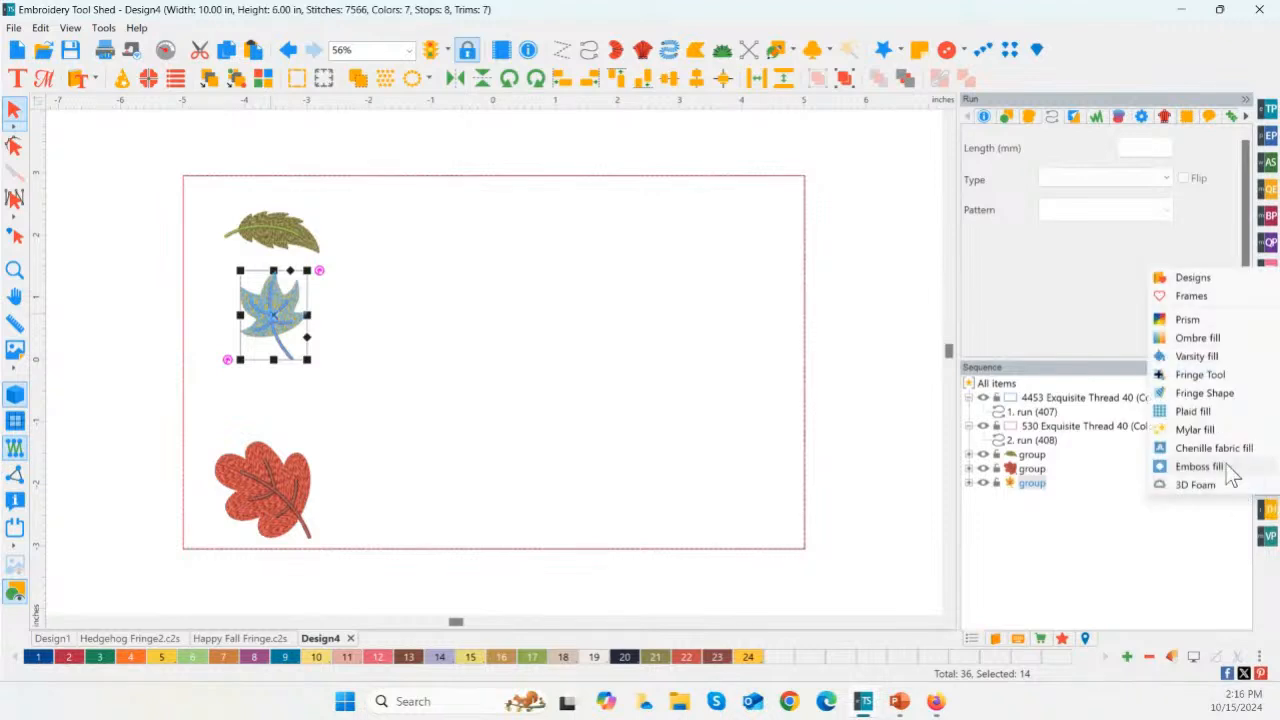
{"action": "left_click", "coordinate": [1193, 278]}
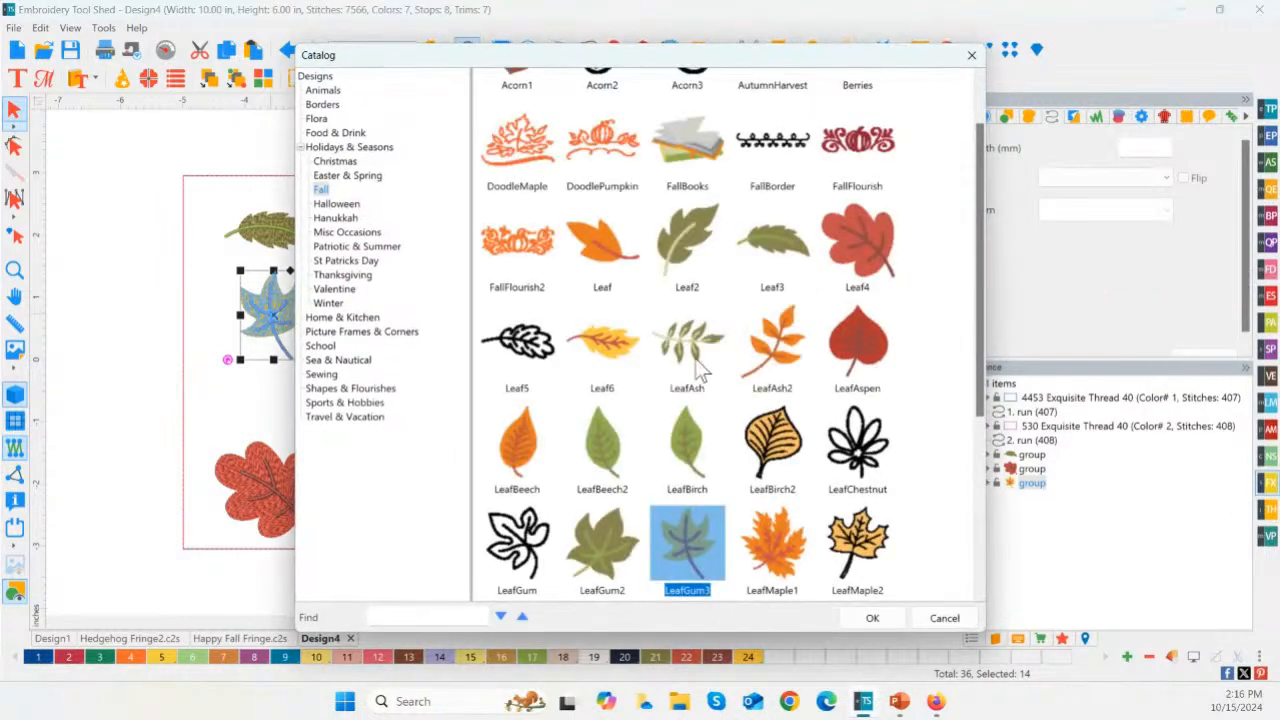
{"action": "double_click", "coordinate": [783, 543]}
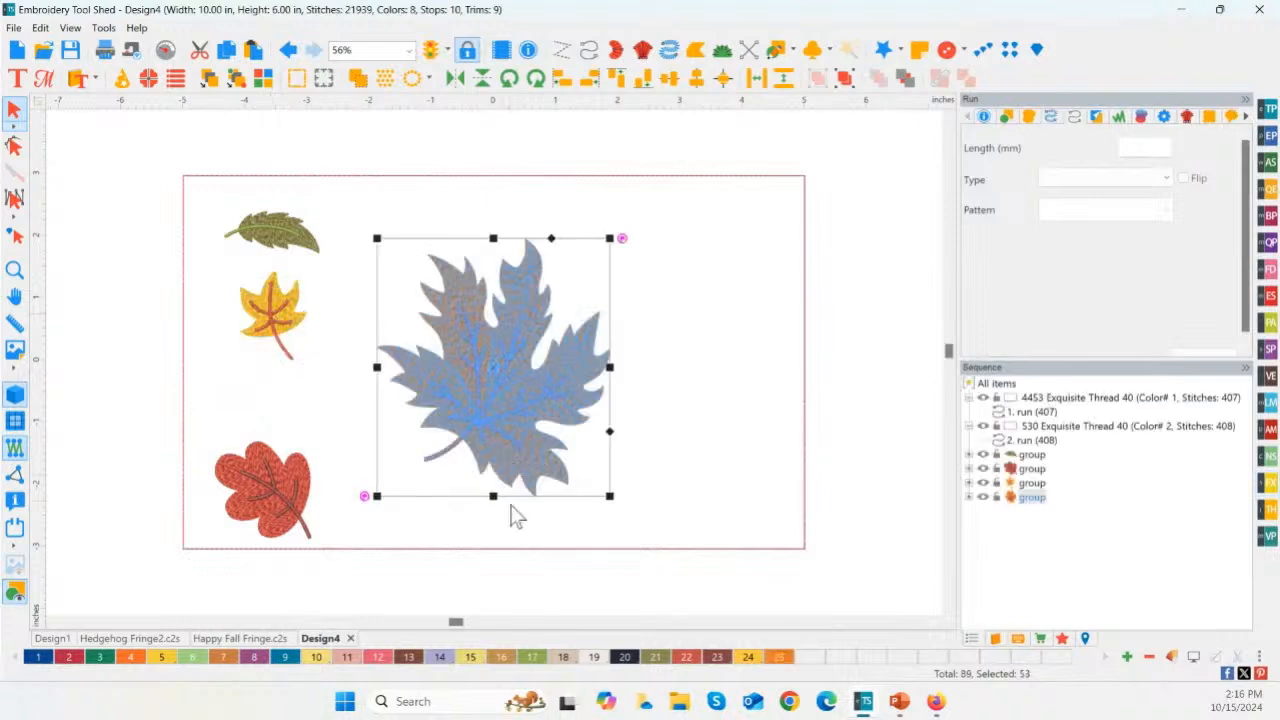
{"action": "left_click_drag", "start_coordinate": [531, 407], "coordinate": [285, 396]}
Step: Stagger the upper three leaves: shift the yellow one inward, the green one toward the frame's corner, and the orange one toward the frame's side
{"action": "left_click", "coordinate": [272, 308]}
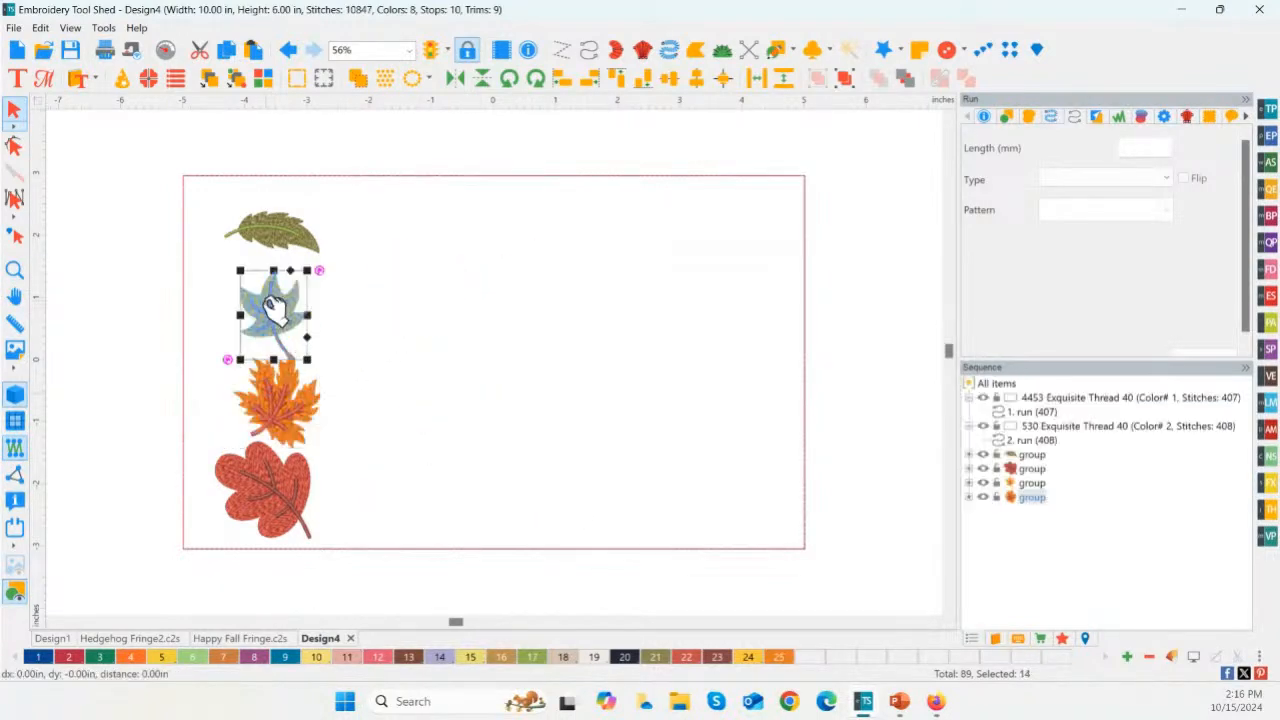
{"action": "left_click_drag", "start_coordinate": [272, 308], "coordinate": [301, 296]}
{"action": "left_click_drag", "start_coordinate": [279, 235], "coordinate": [260, 221]}
{"action": "left_click", "coordinate": [272, 390]}
{"action": "left_click_drag", "start_coordinate": [272, 390], "coordinate": [242, 376]}
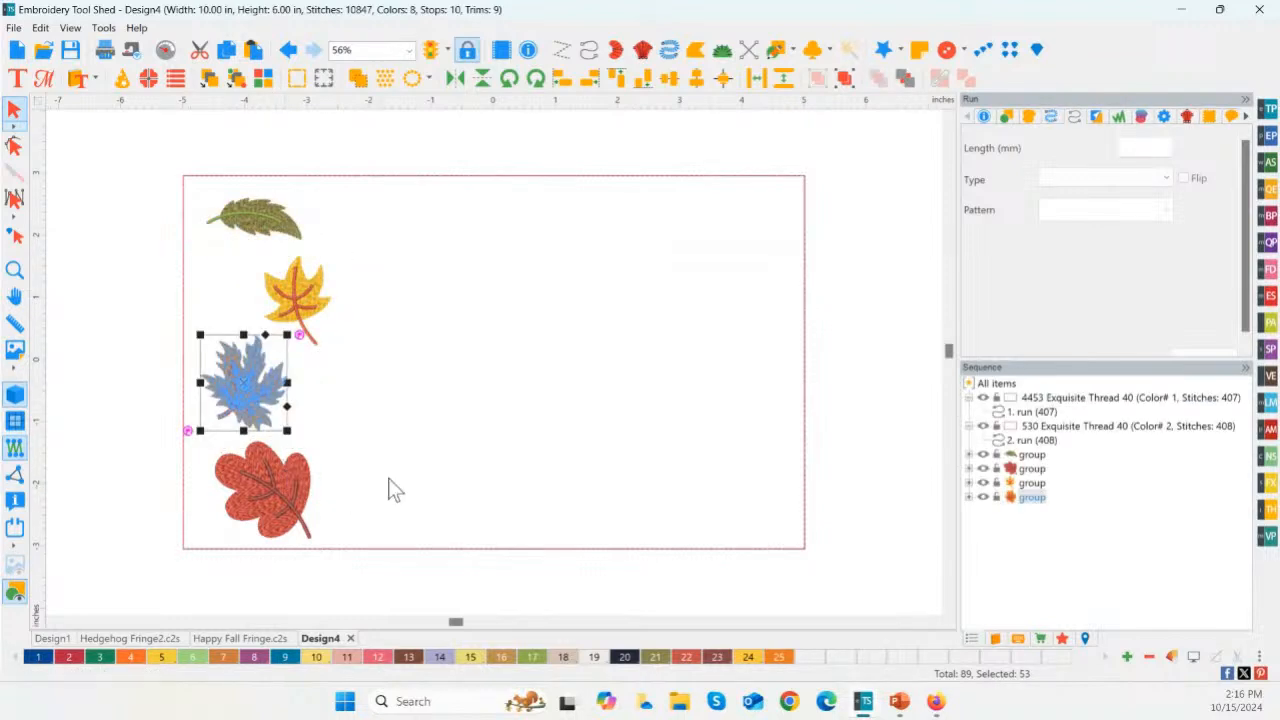
{"action": "left_click", "coordinate": [410, 452]}
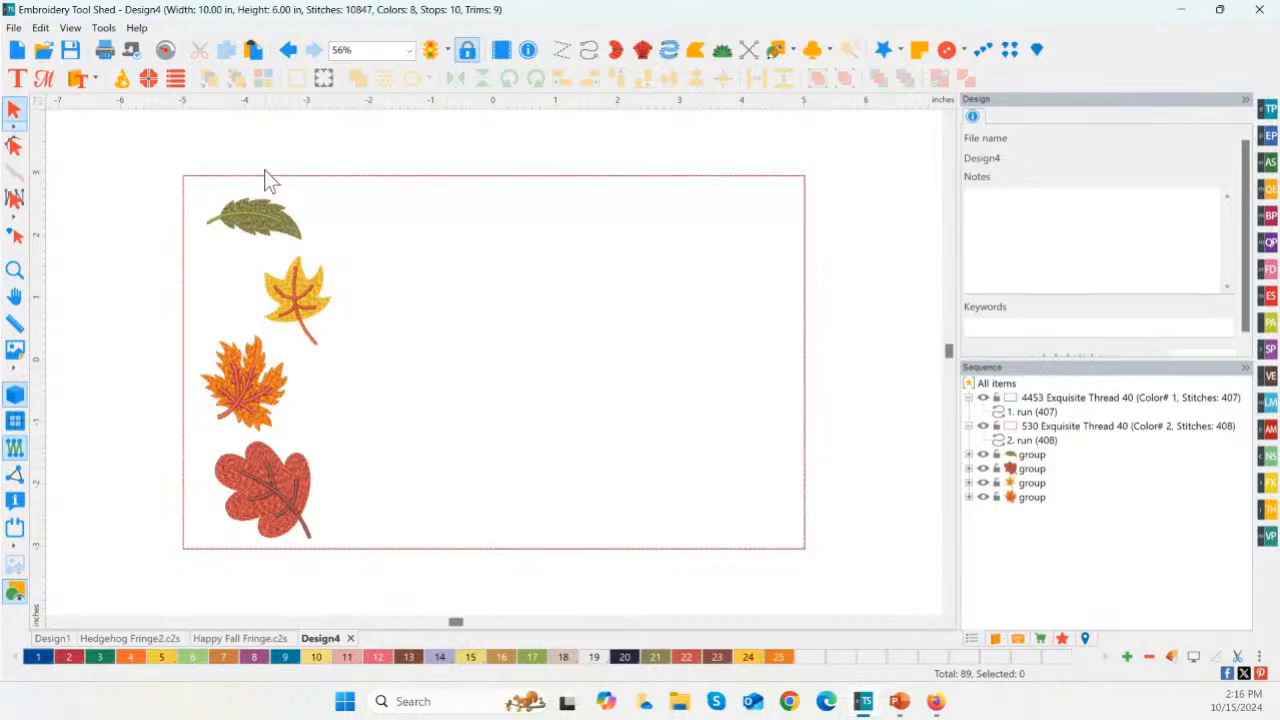
Step: Measure the width of the green leaf's stem near its outer end
{"action": "left_click", "coordinate": [292, 475]}
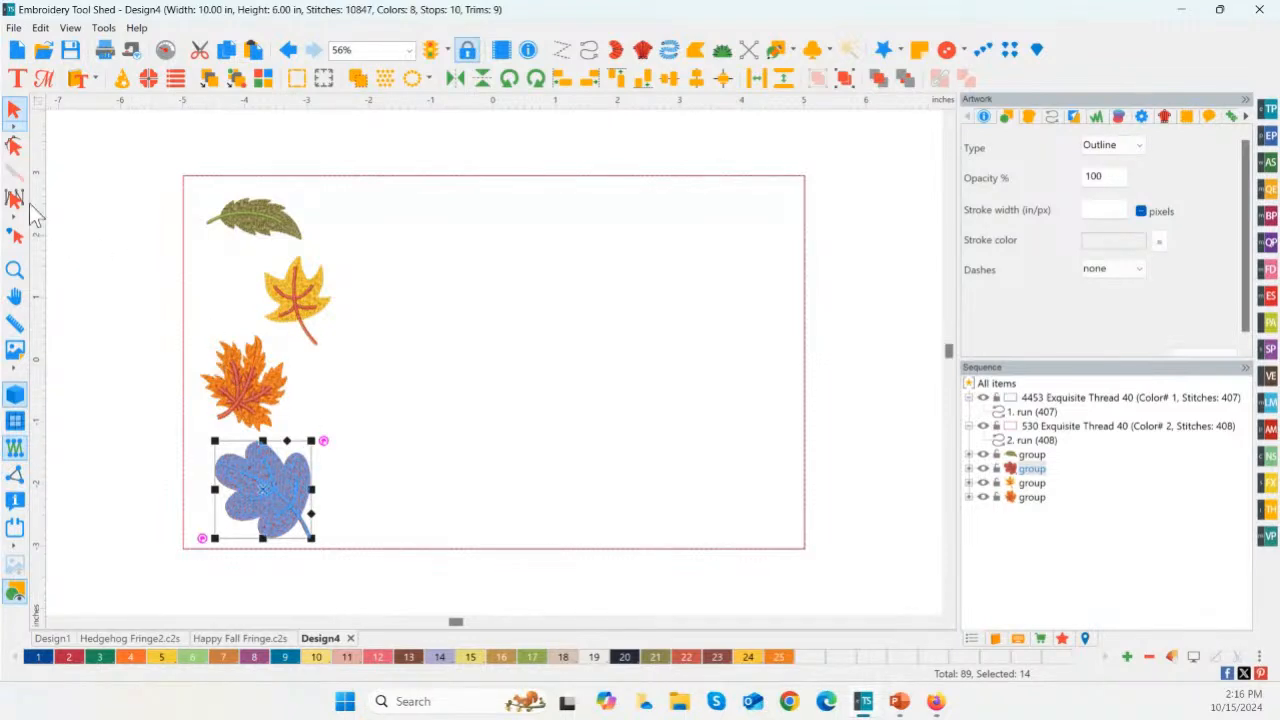
{"action": "left_click", "coordinate": [14, 270]}
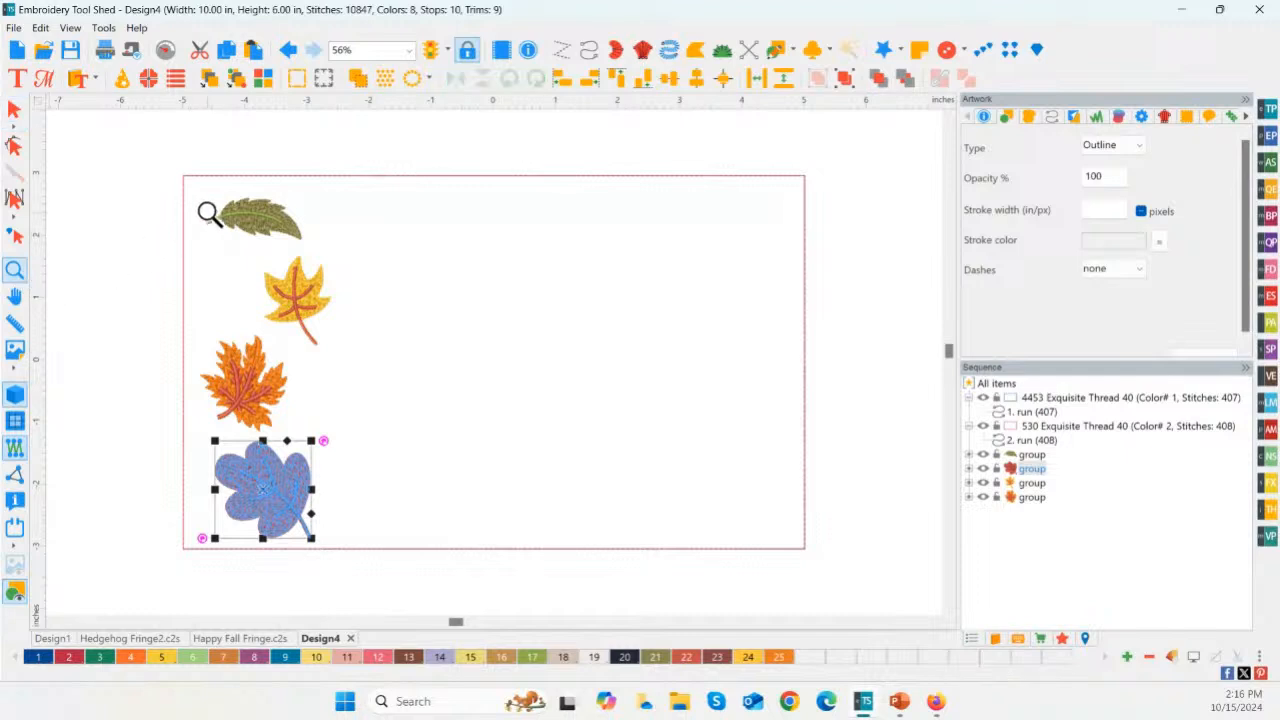
{"action": "left_click_drag", "start_coordinate": [188, 186], "coordinate": [329, 268]}
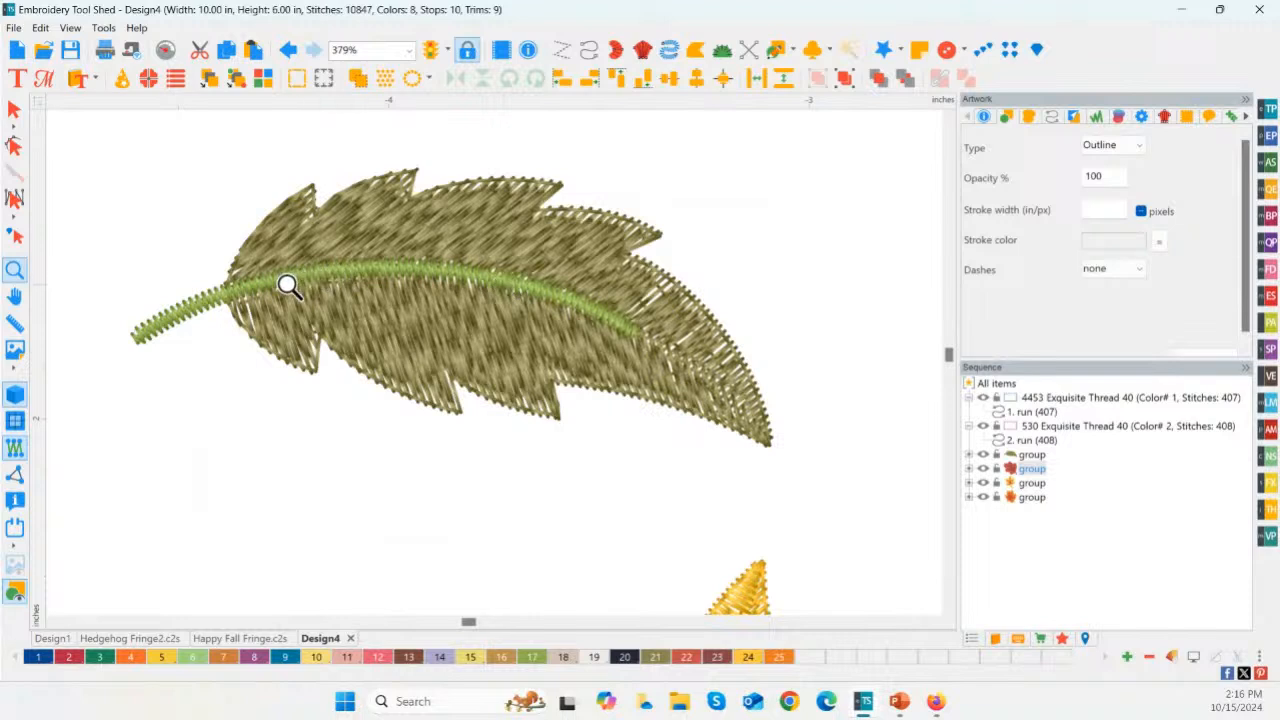
{"action": "left_click", "coordinate": [16, 326]}
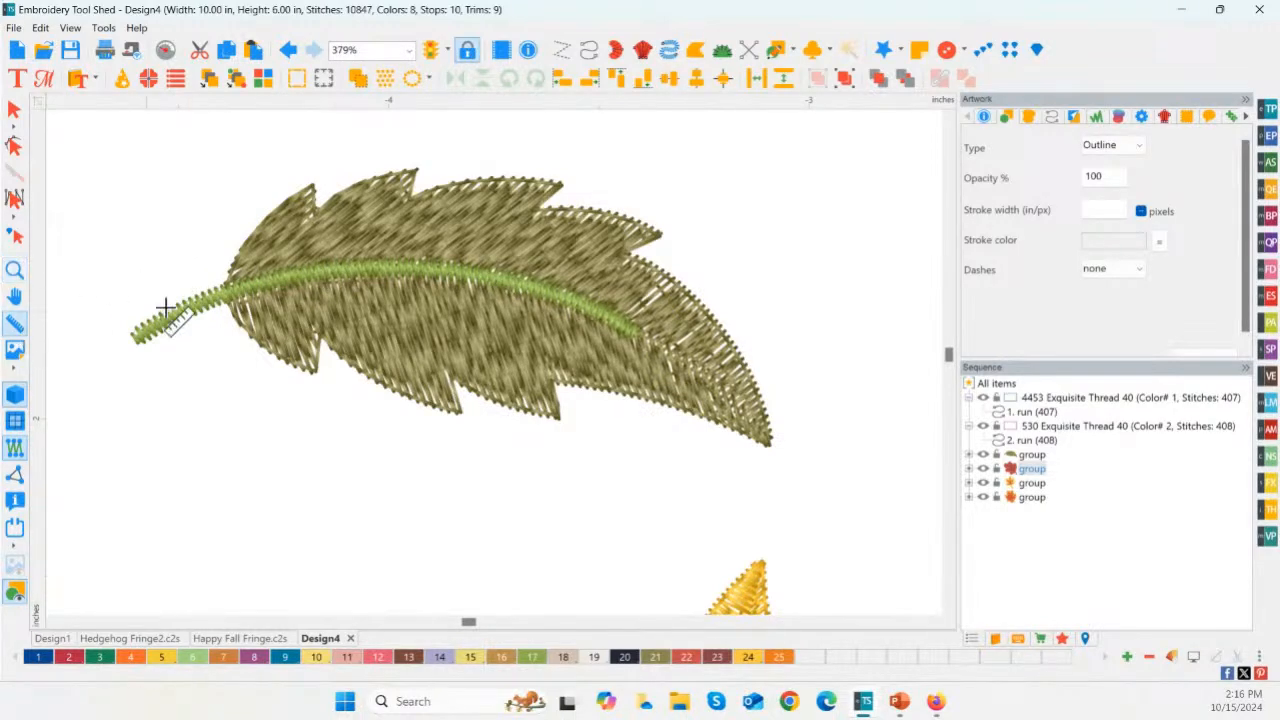
{"action": "left_click_drag", "start_coordinate": [163, 311], "coordinate": [177, 326]}
Step: Switch the ruler units to metric and measure the green leaf's stem width again
{"action": "right_click", "coordinate": [241, 103]}
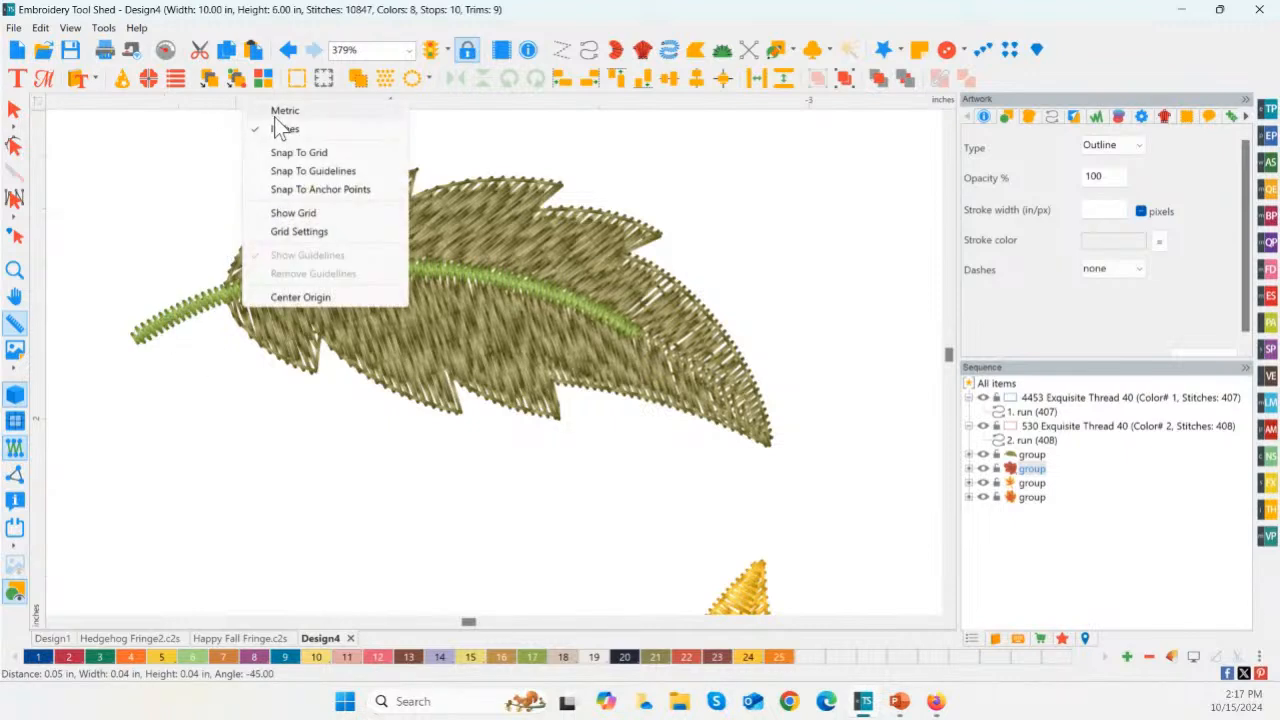
{"action": "right_click", "coordinate": [219, 102]}
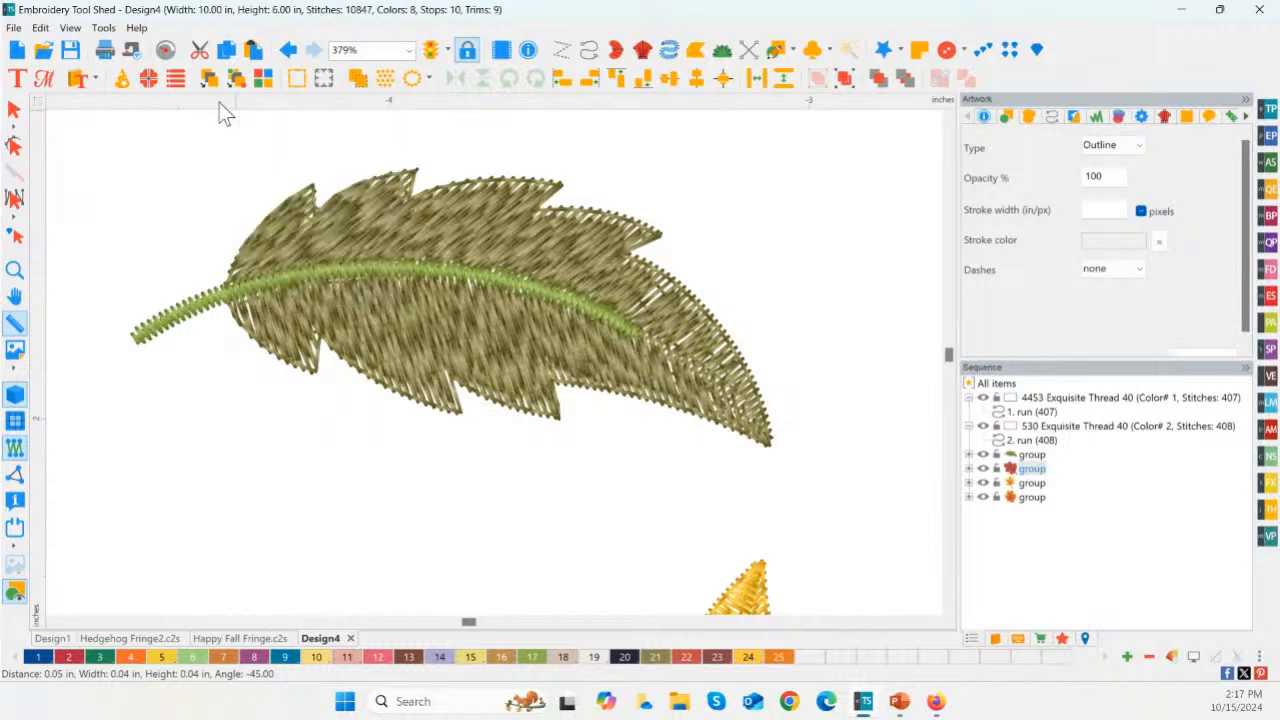
{"action": "right_click", "coordinate": [219, 102]}
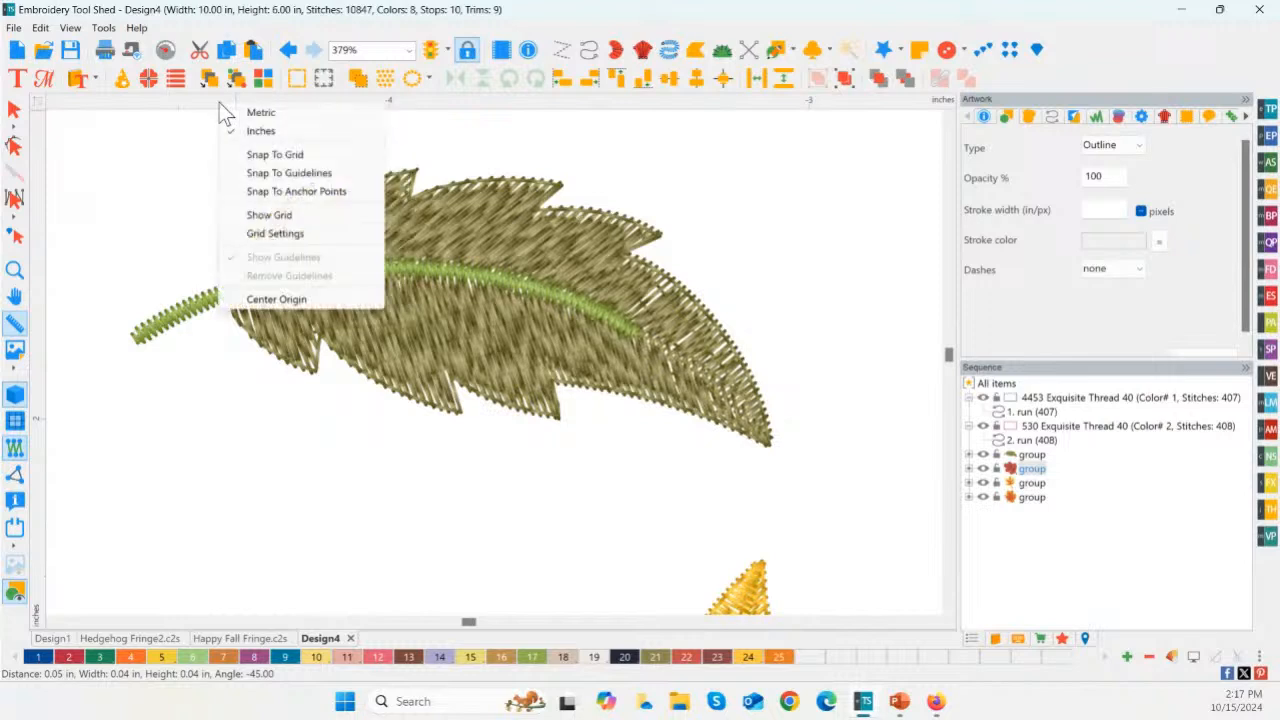
{"action": "left_click", "coordinate": [276, 112]}
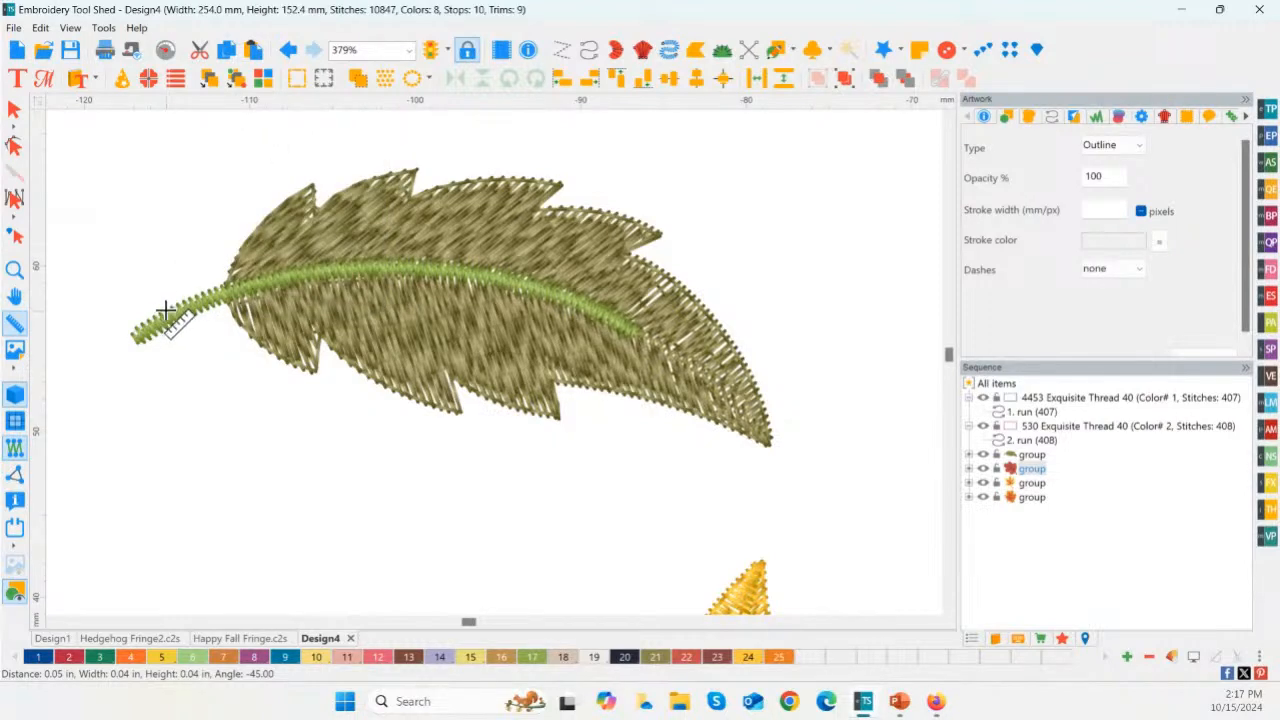
{"action": "left_click_drag", "start_coordinate": [166, 310], "coordinate": [177, 324]}
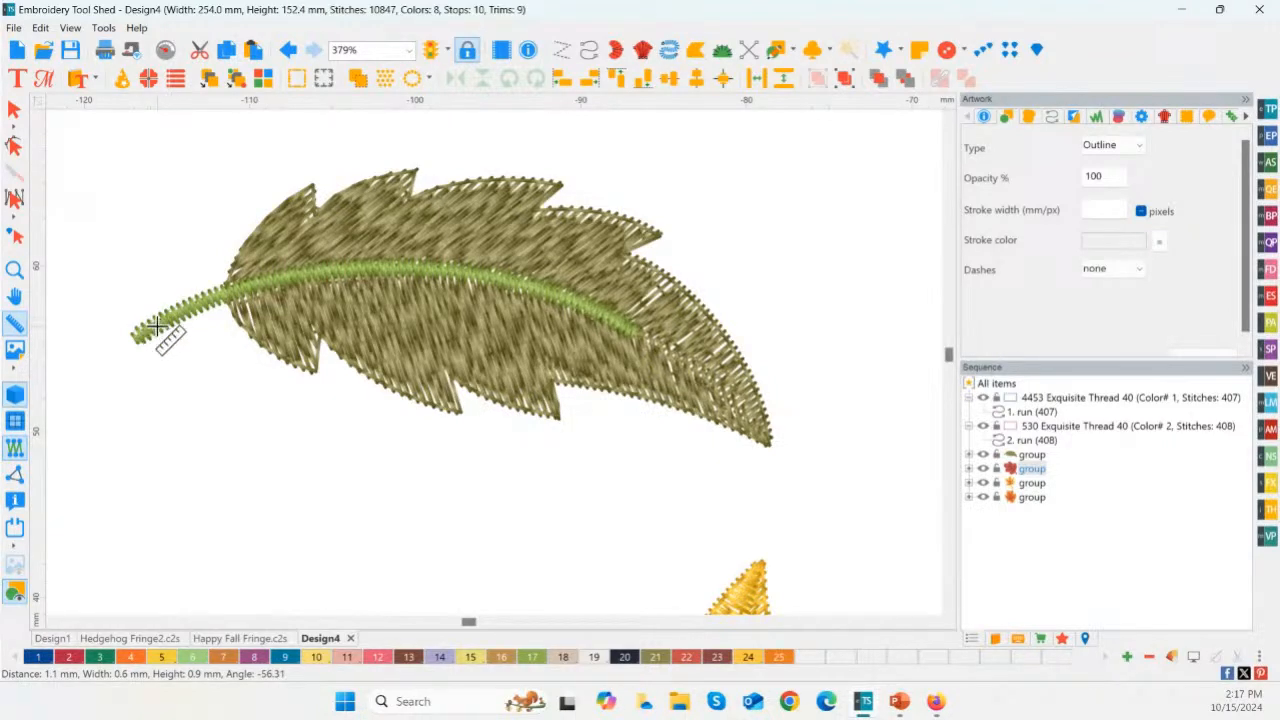
Step: Measure the width of the yellow leaf's stem just below the leaf body
{"action": "left_click", "coordinate": [18, 266]}
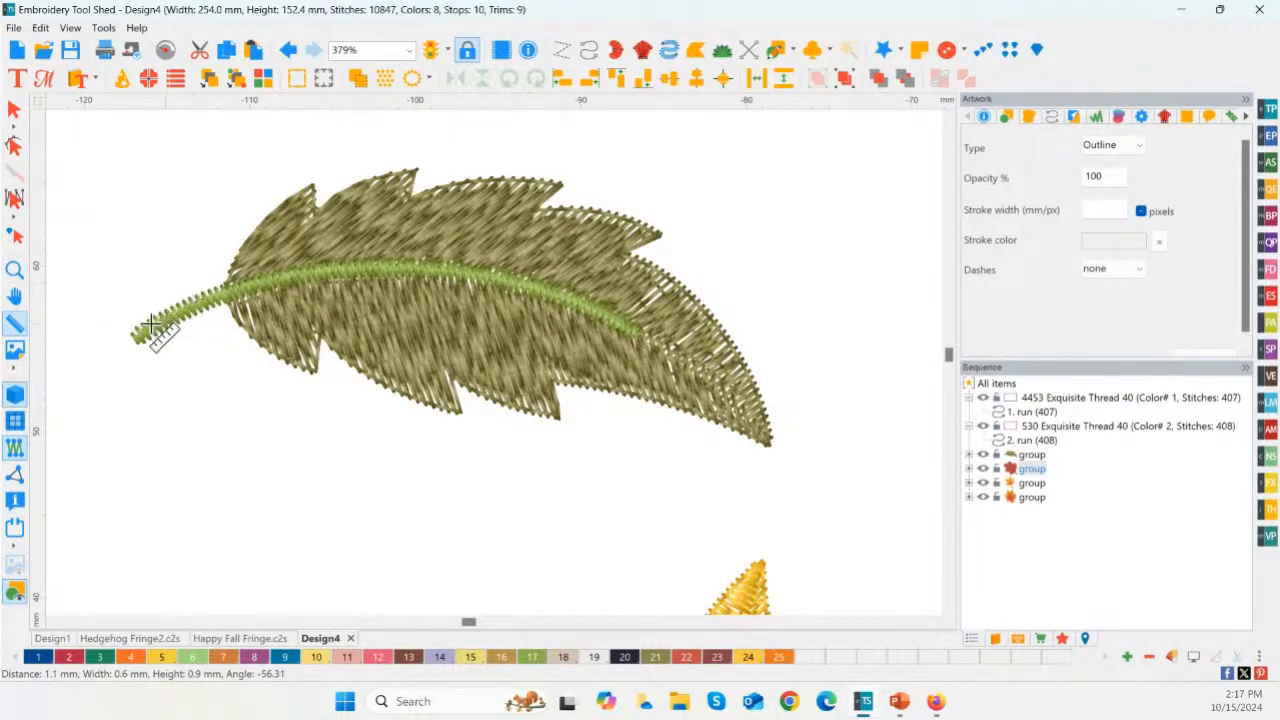
{"action": "double_click", "coordinate": [20, 270]}
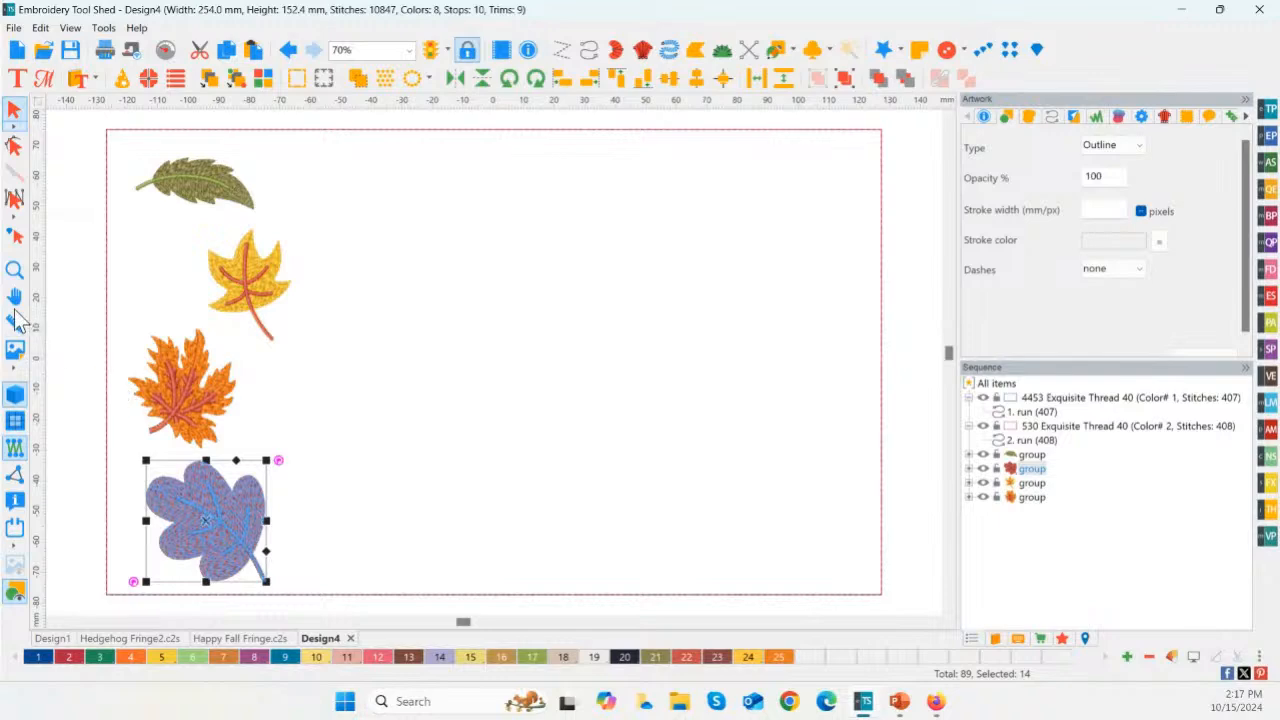
{"action": "left_click", "coordinate": [316, 389]}
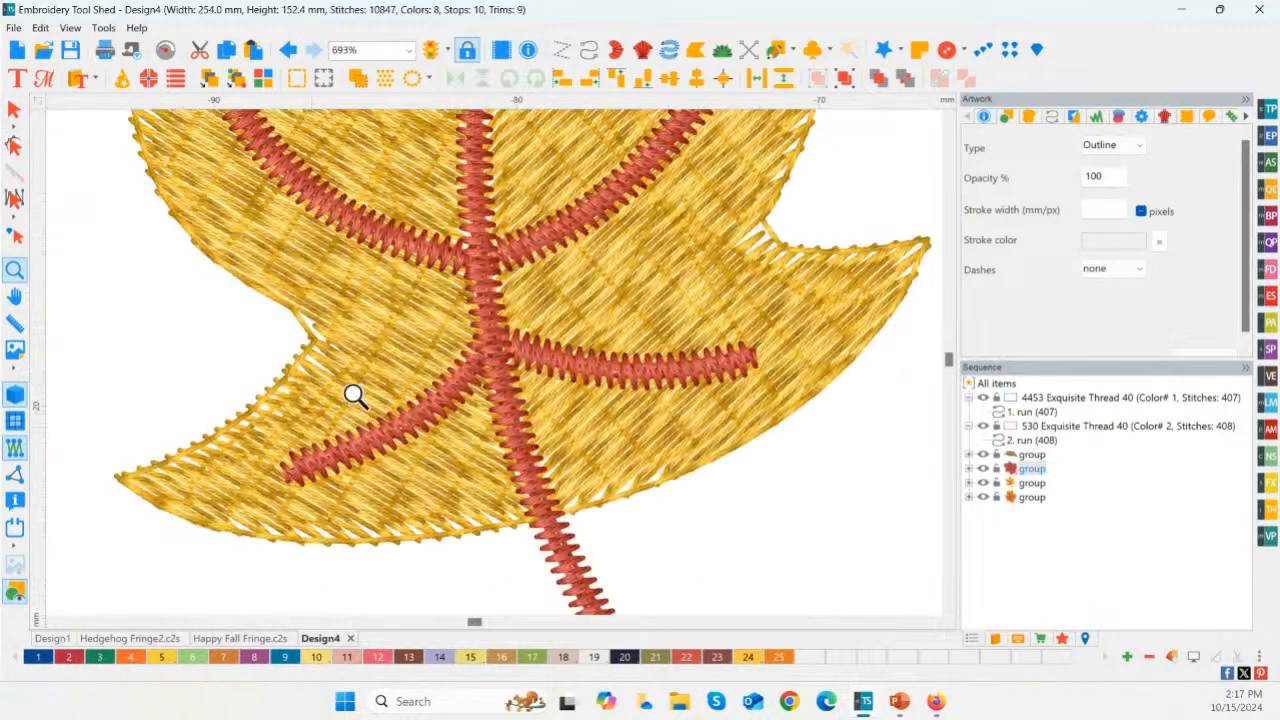
{"action": "left_click", "coordinate": [16, 326]}
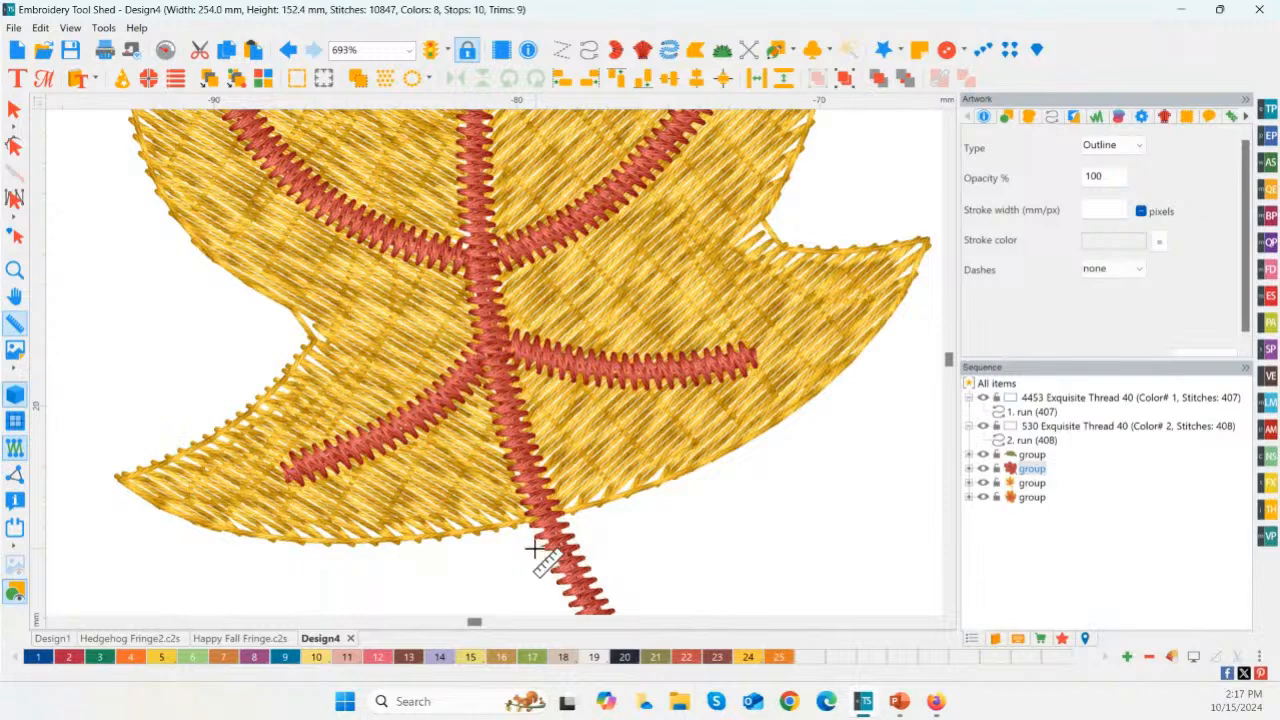
{"action": "left_click_drag", "start_coordinate": [540, 548], "coordinate": [572, 540]}
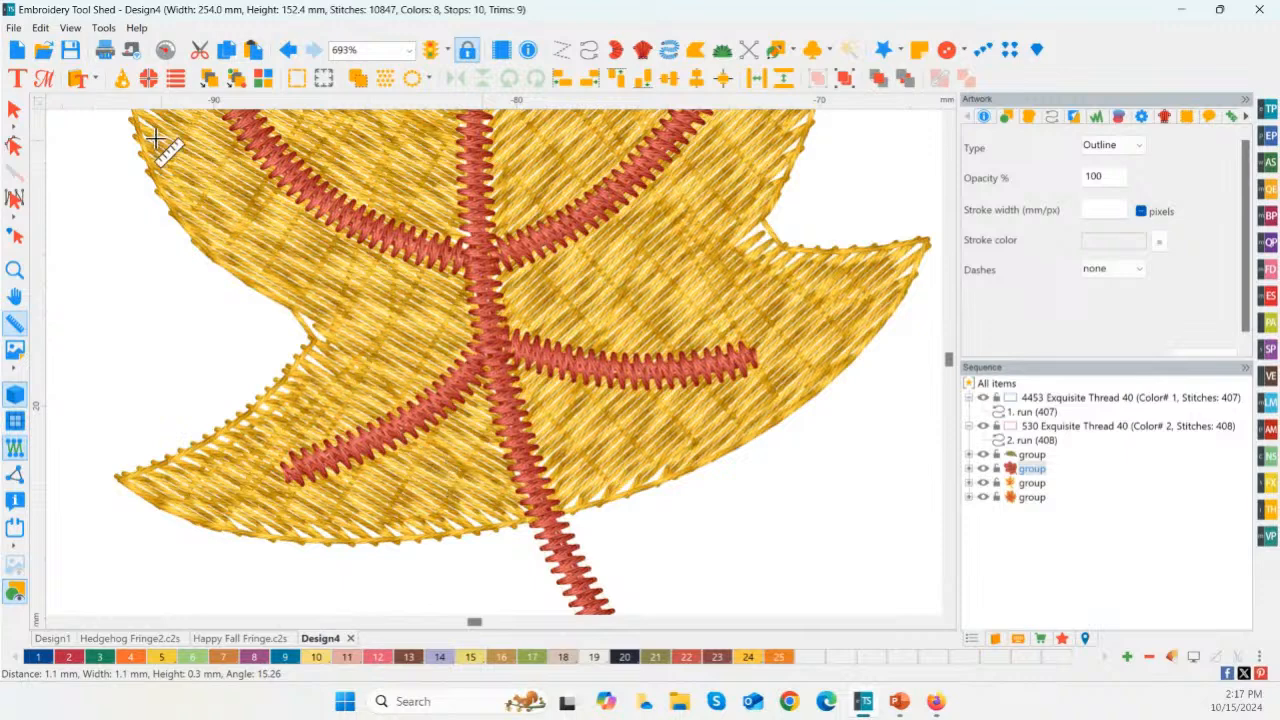
Step: Ungroup the green leaf design into its separate color elements
{"action": "left_click", "coordinate": [16, 272]}
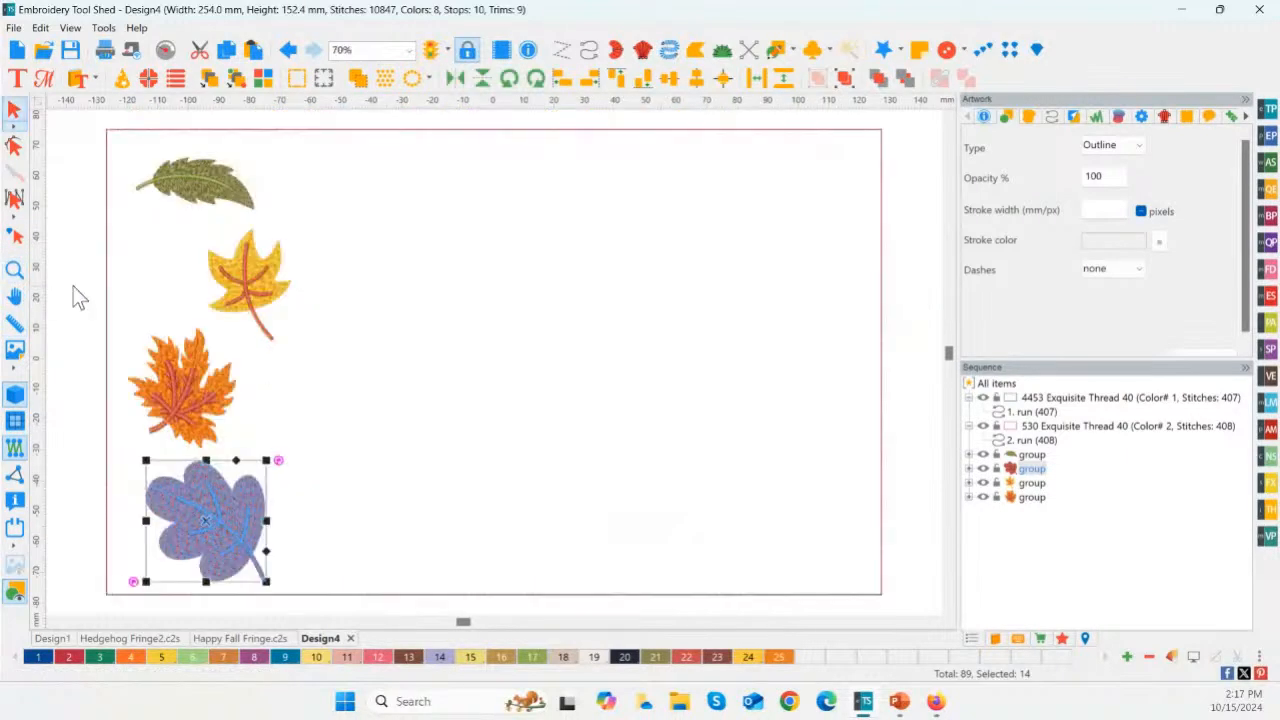
{"action": "left_click", "coordinate": [15, 270]}
{"action": "left_click_drag", "start_coordinate": [124, 146], "coordinate": [251, 223]}
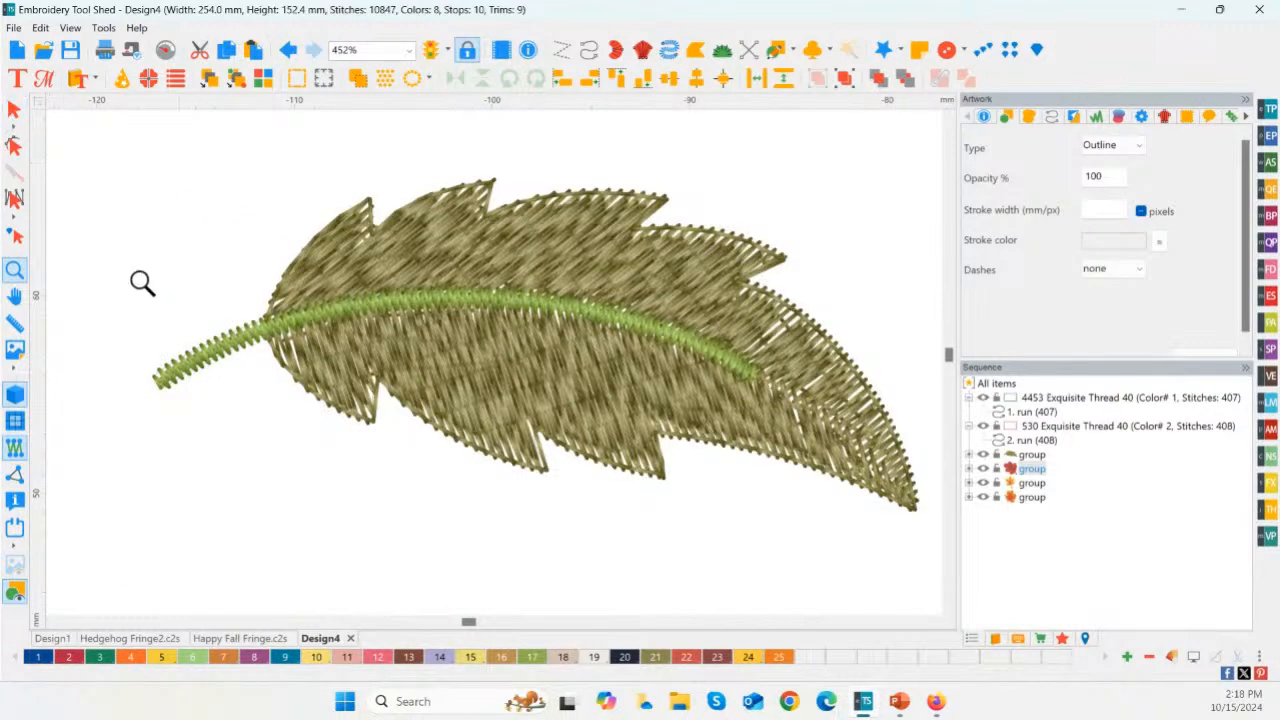
{"action": "left_click", "coordinate": [16, 112]}
{"action": "left_click", "coordinate": [205, 362]}
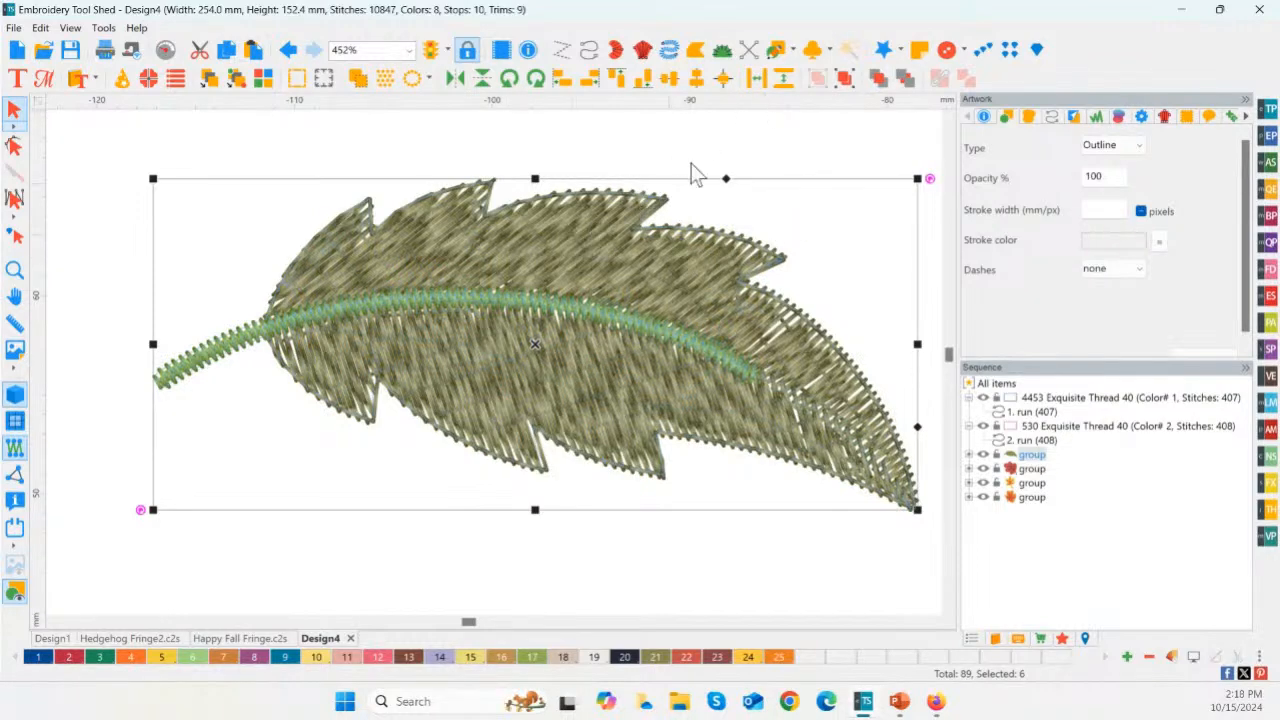
{"action": "left_click", "coordinate": [845, 80]}
{"action": "left_click", "coordinate": [794, 151]}
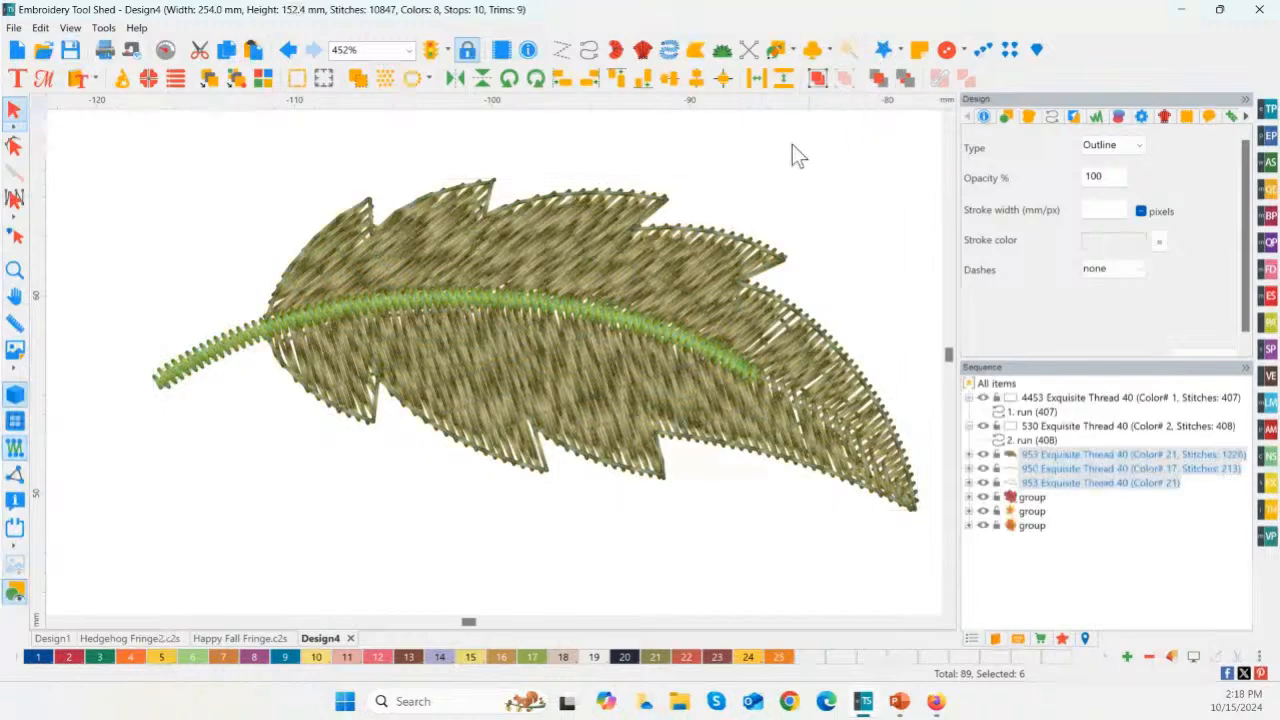
Step: Set the green leaf stem satin's pull compensation type to Percentage with a value of 120 and apply it
{"action": "left_click", "coordinate": [291, 301]}
{"action": "left_click", "coordinate": [199, 413]}
{"action": "left_click", "coordinate": [183, 381]}
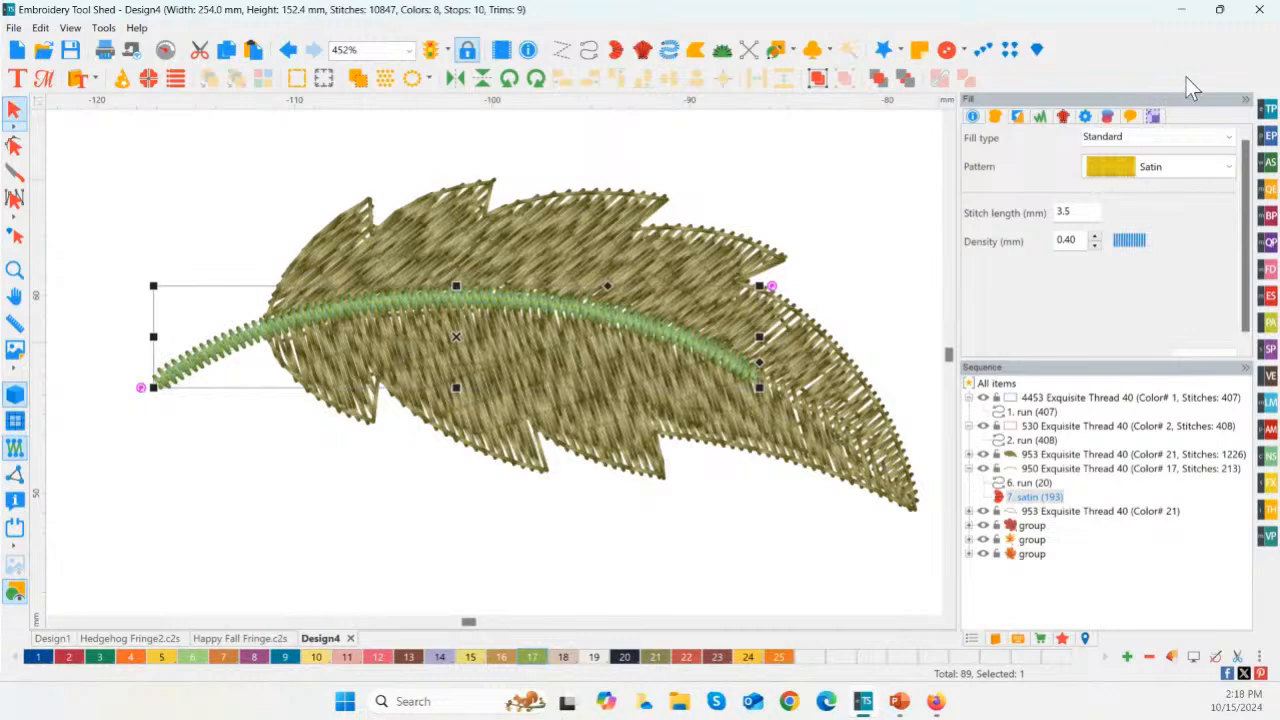
{"action": "left_click", "coordinate": [1107, 117]}
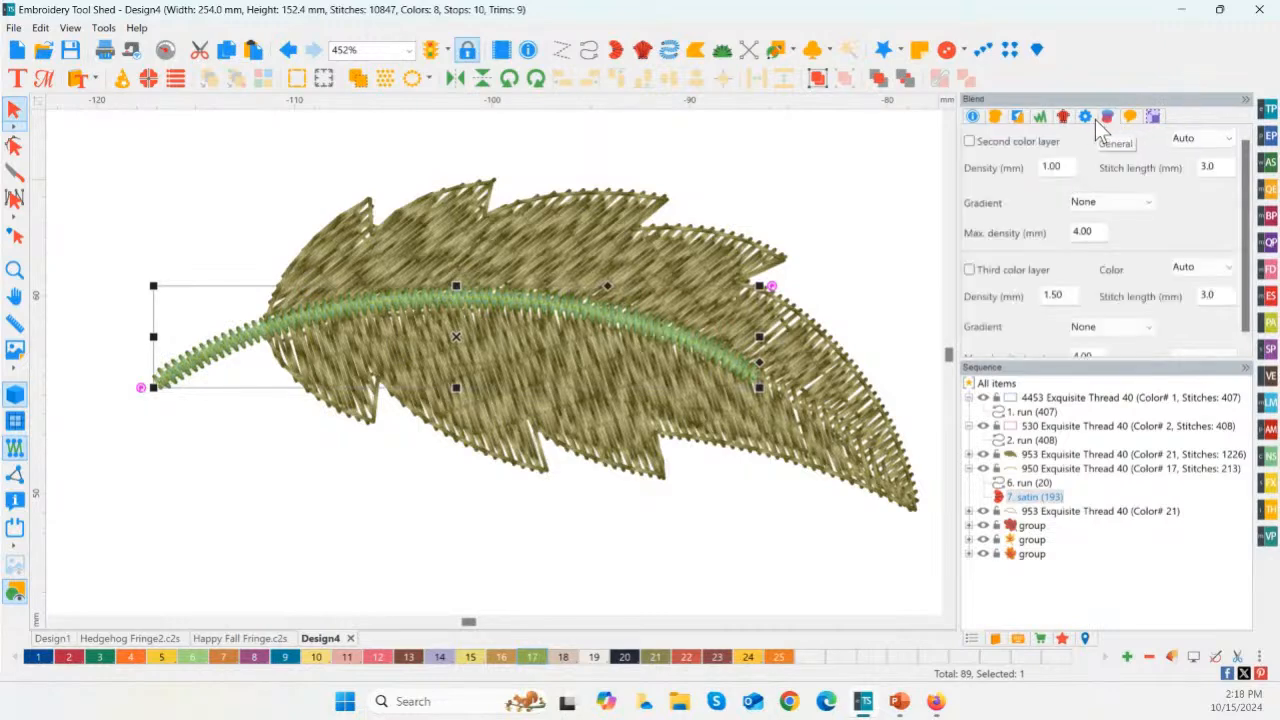
{"action": "left_click", "coordinate": [1086, 117]}
{"action": "left_click", "coordinate": [1064, 117]}
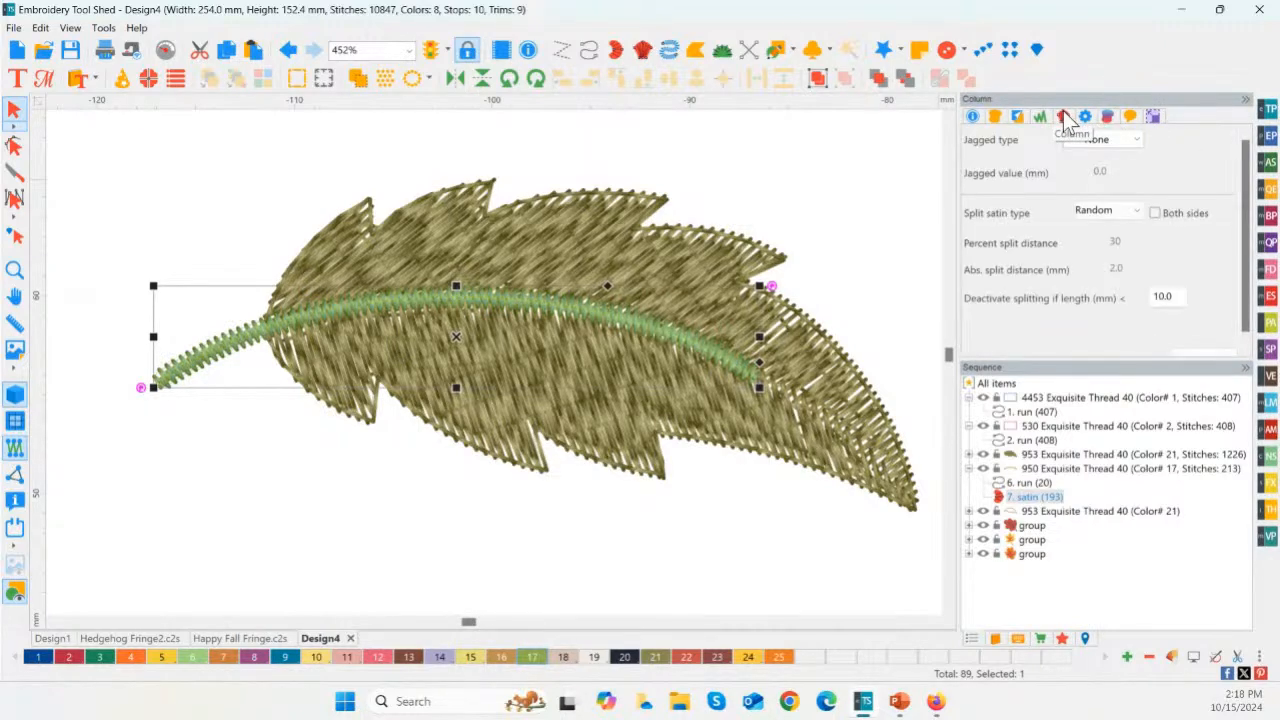
{"action": "left_click", "coordinate": [1041, 117]}
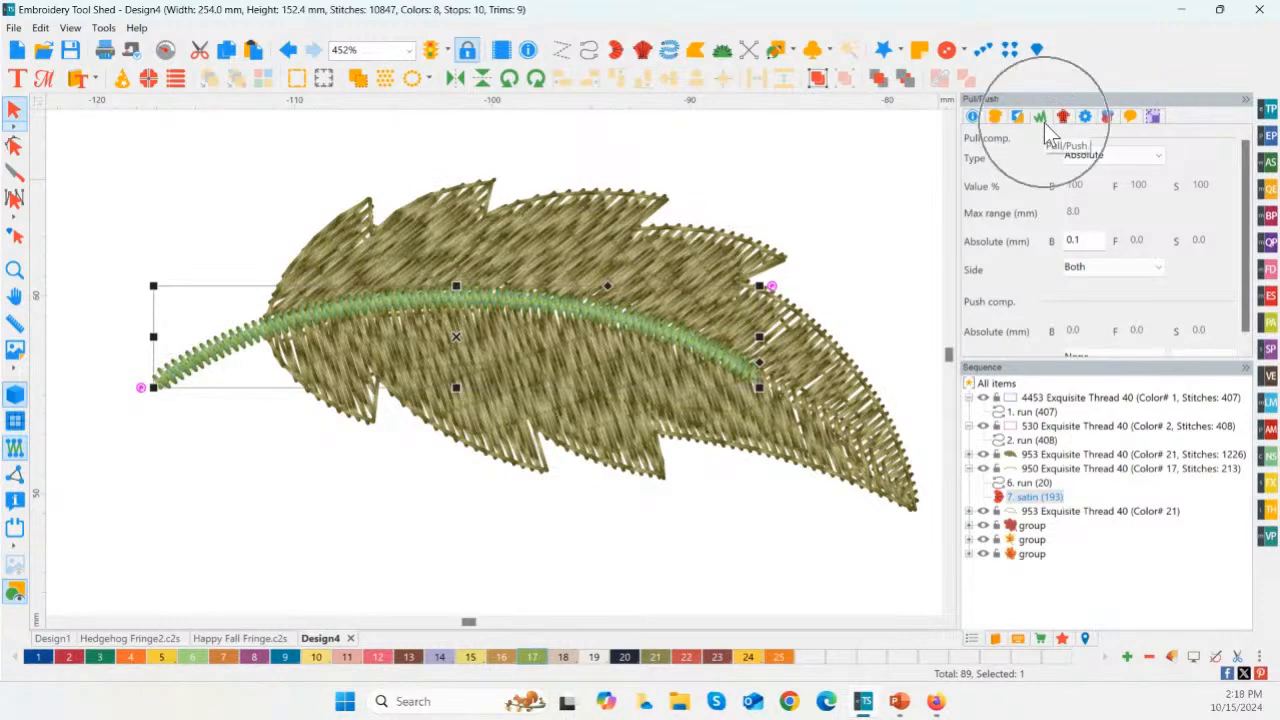
{"action": "left_click", "coordinate": [1098, 156]}
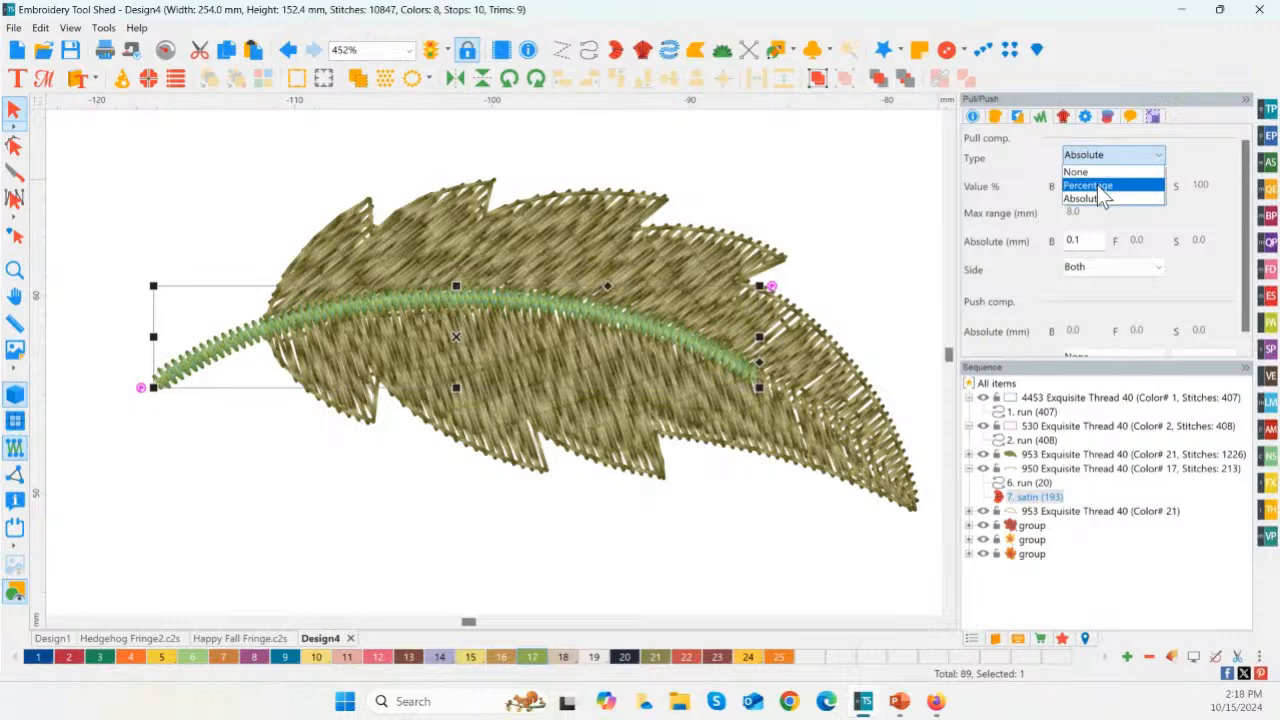
{"action": "left_click", "coordinate": [1098, 186]}
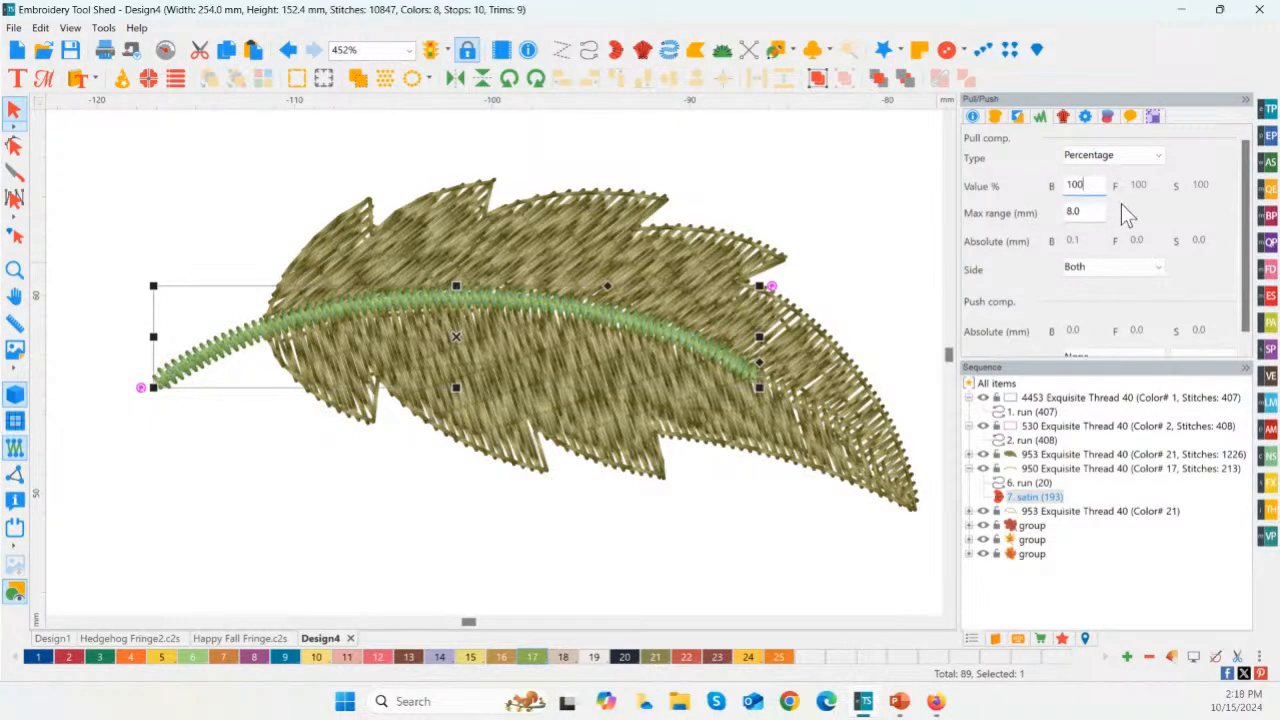
{"action": "key", "text": "BackSpace"}
{"action": "key", "text": "BackSpace"}
{"action": "type", "text": "20"}
{"action": "scroll", "coordinate": [1198, 353], "scroll_direction": "down", "scroll_amount": 1}
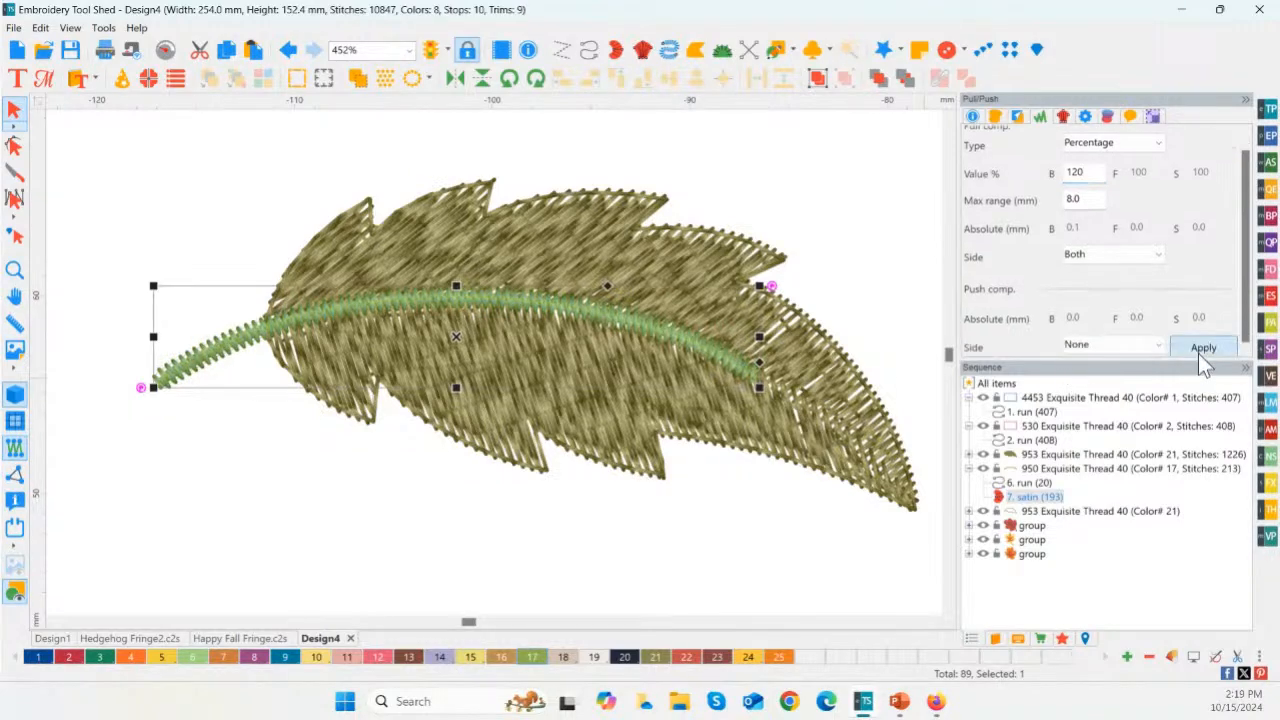
{"action": "left_click", "coordinate": [1200, 350]}
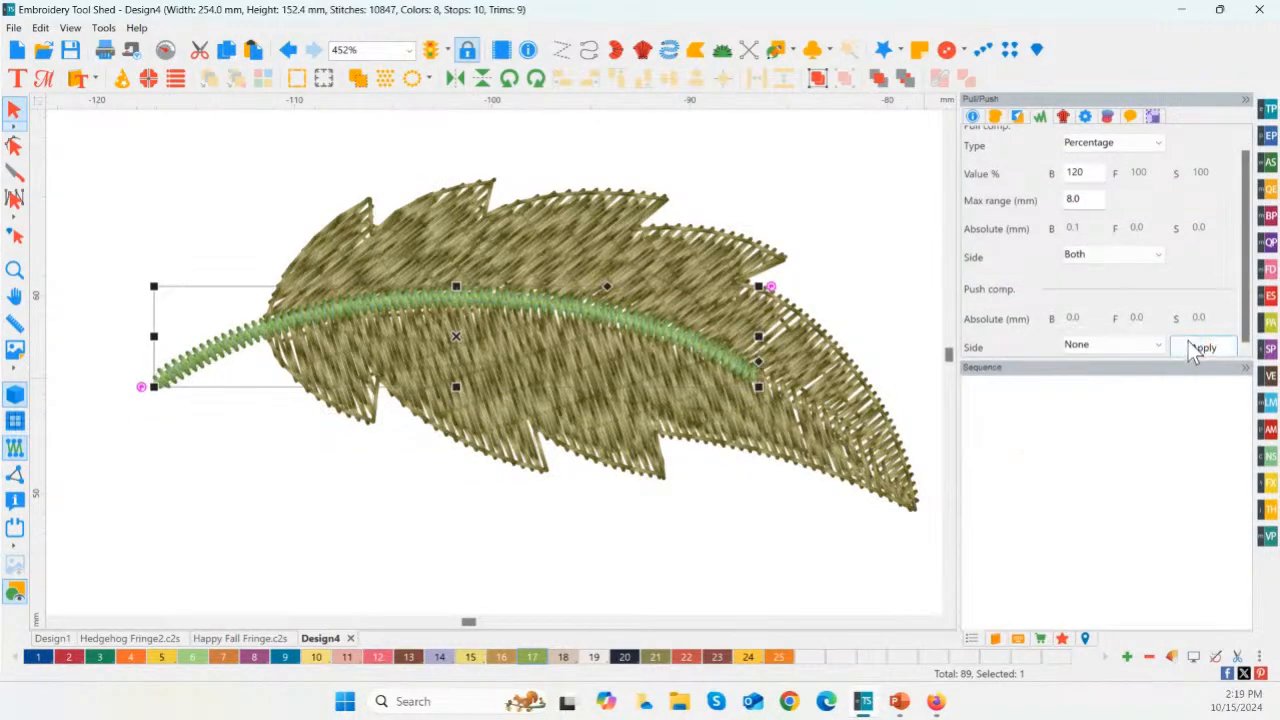
Step: Set the green leaf stem satin's percentage pull compensation value to 150 and apply it
{"action": "left_click", "coordinate": [1022, 498]}
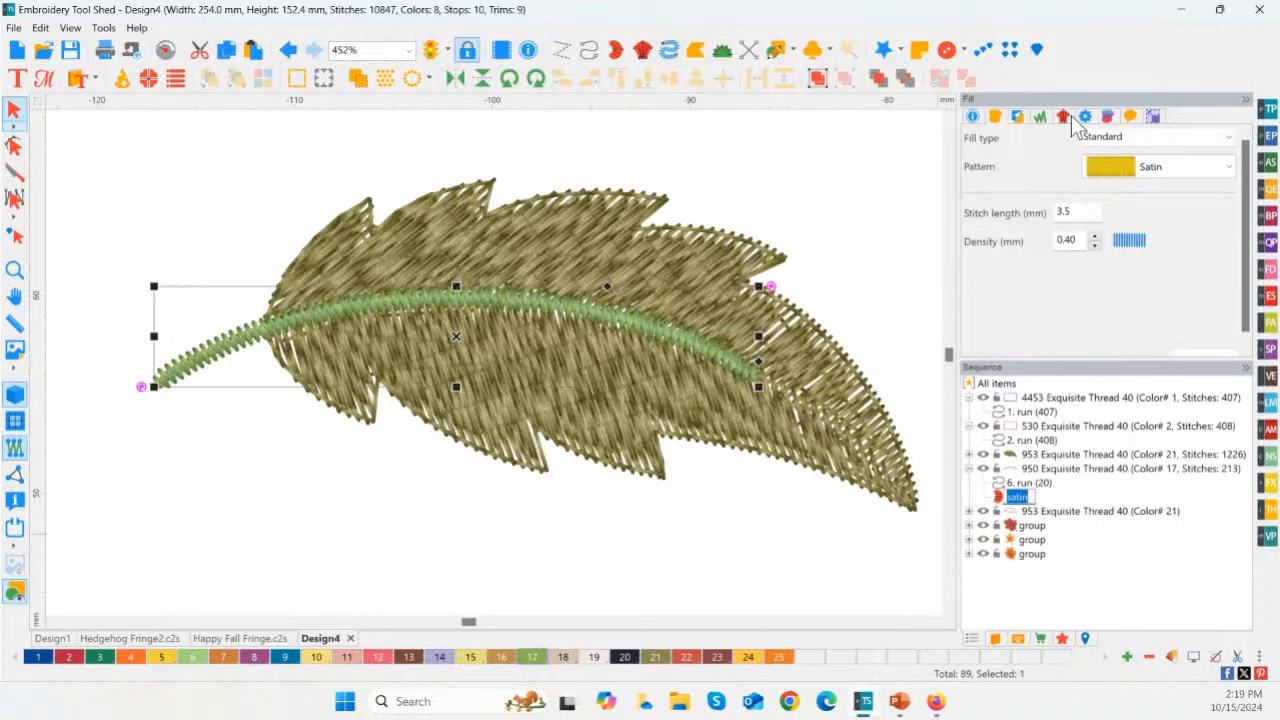
{"action": "left_click", "coordinate": [1040, 118]}
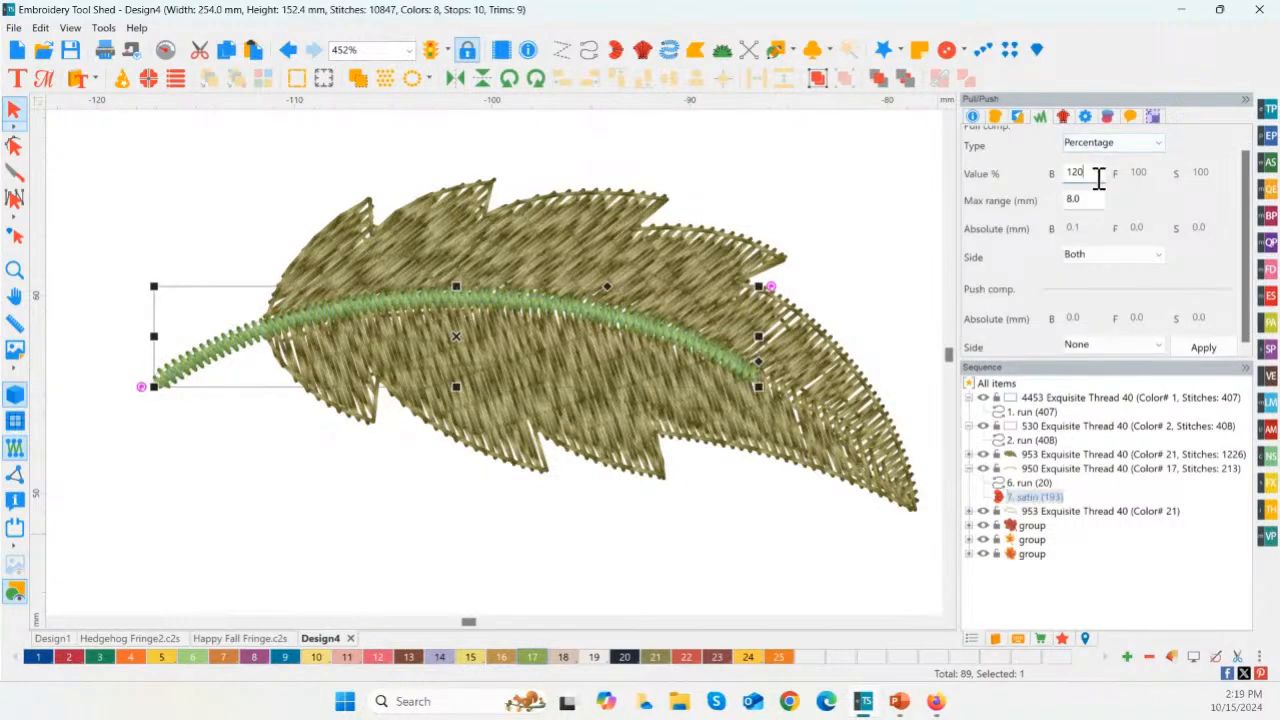
{"action": "left_click", "coordinate": [1082, 147]}
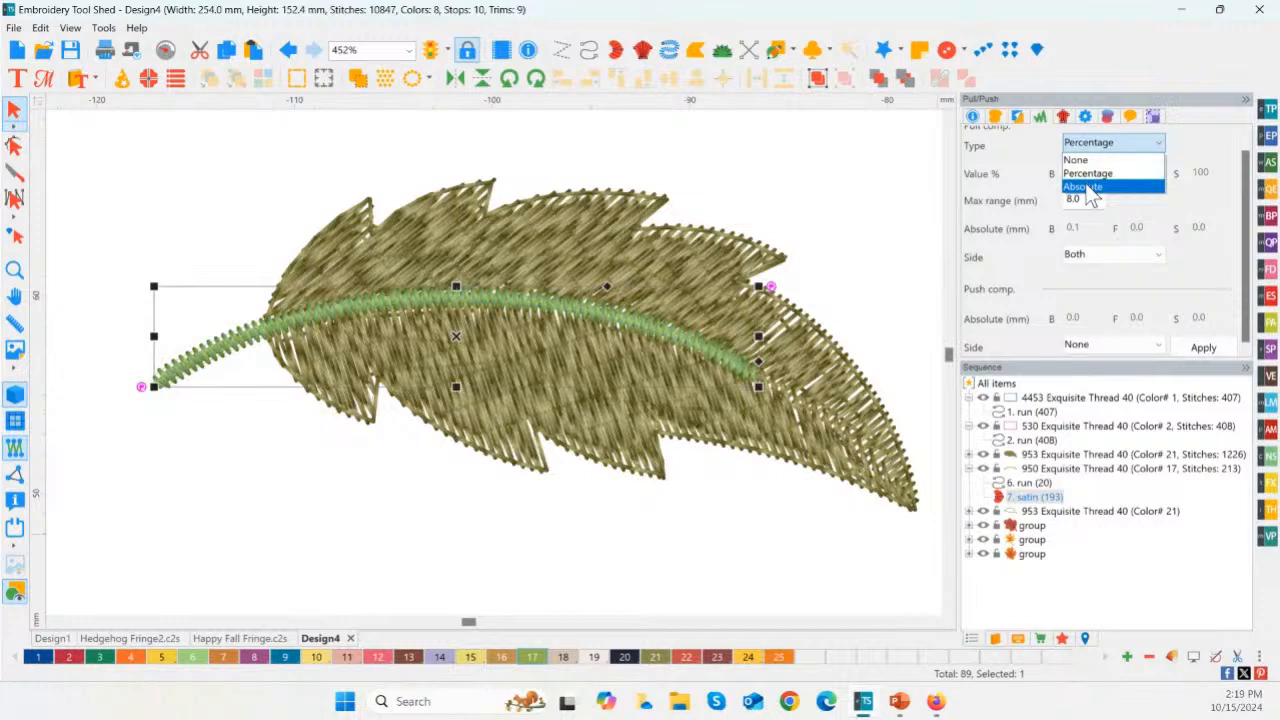
{"action": "left_click", "coordinate": [1088, 188]}
{"action": "left_click", "coordinate": [1100, 143]}
{"action": "left_click", "coordinate": [1094, 167]}
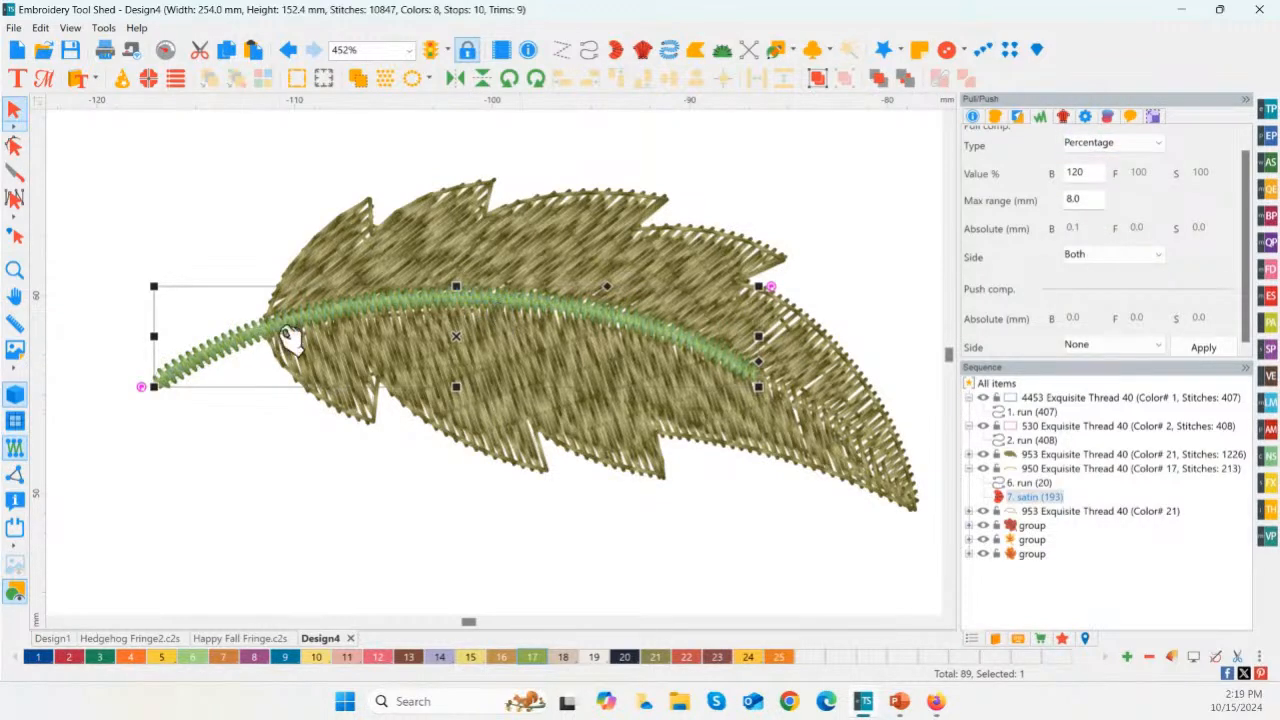
{"action": "left_click_drag", "start_coordinate": [1094, 172], "coordinate": [1066, 176]}
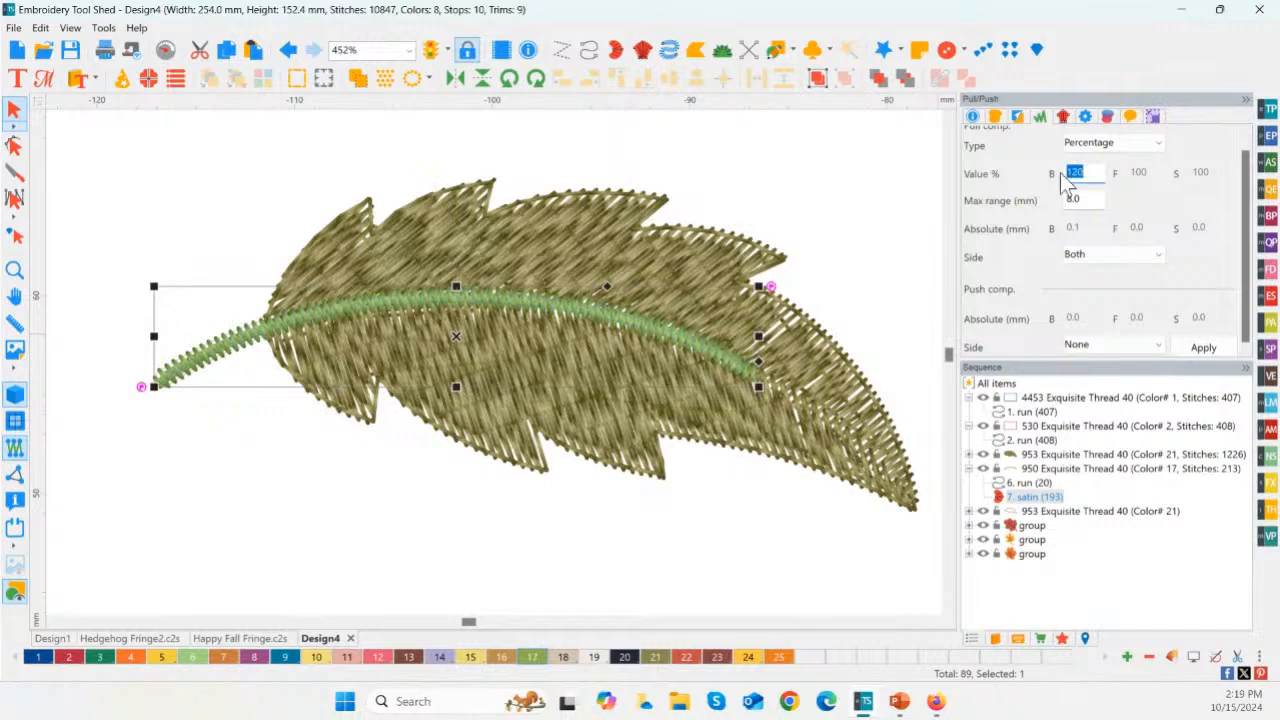
{"action": "type", "text": "150"}
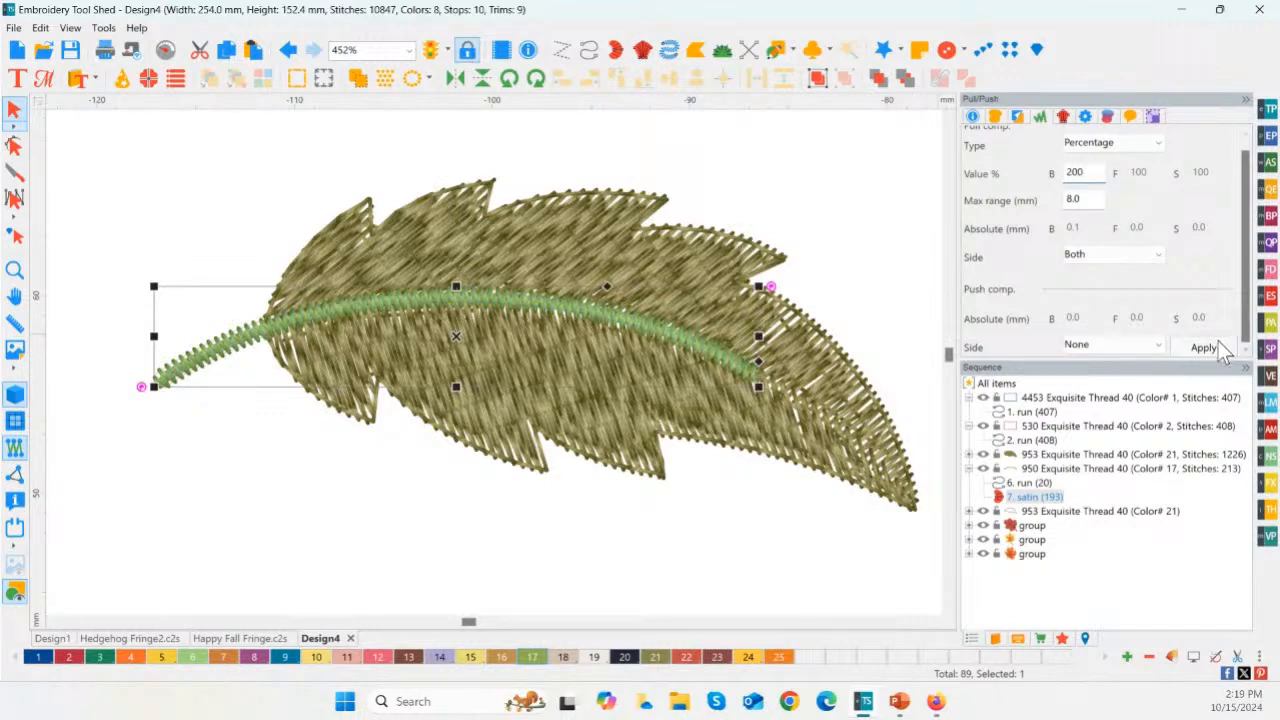
{"action": "left_click", "coordinate": [1205, 347]}
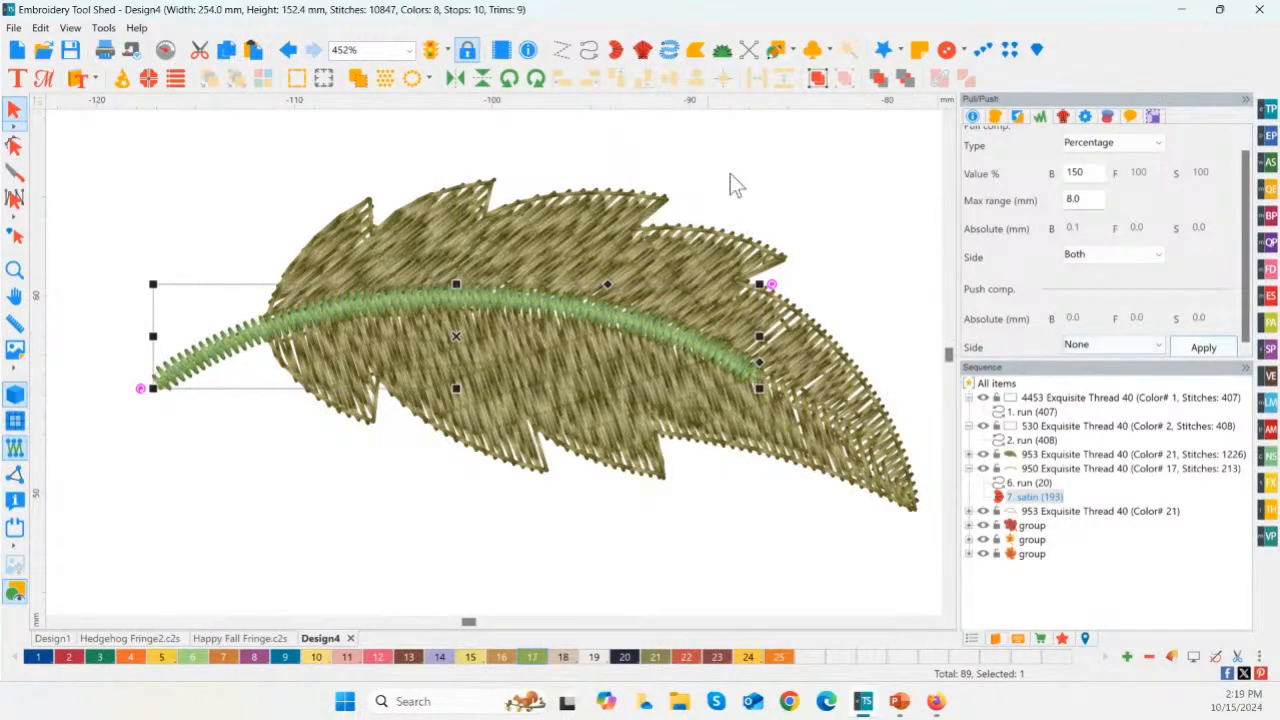
Step: Undo and redo the stem's pull compensation change to compare its thickness before and after
{"action": "double_click", "coordinate": [1088, 173]}
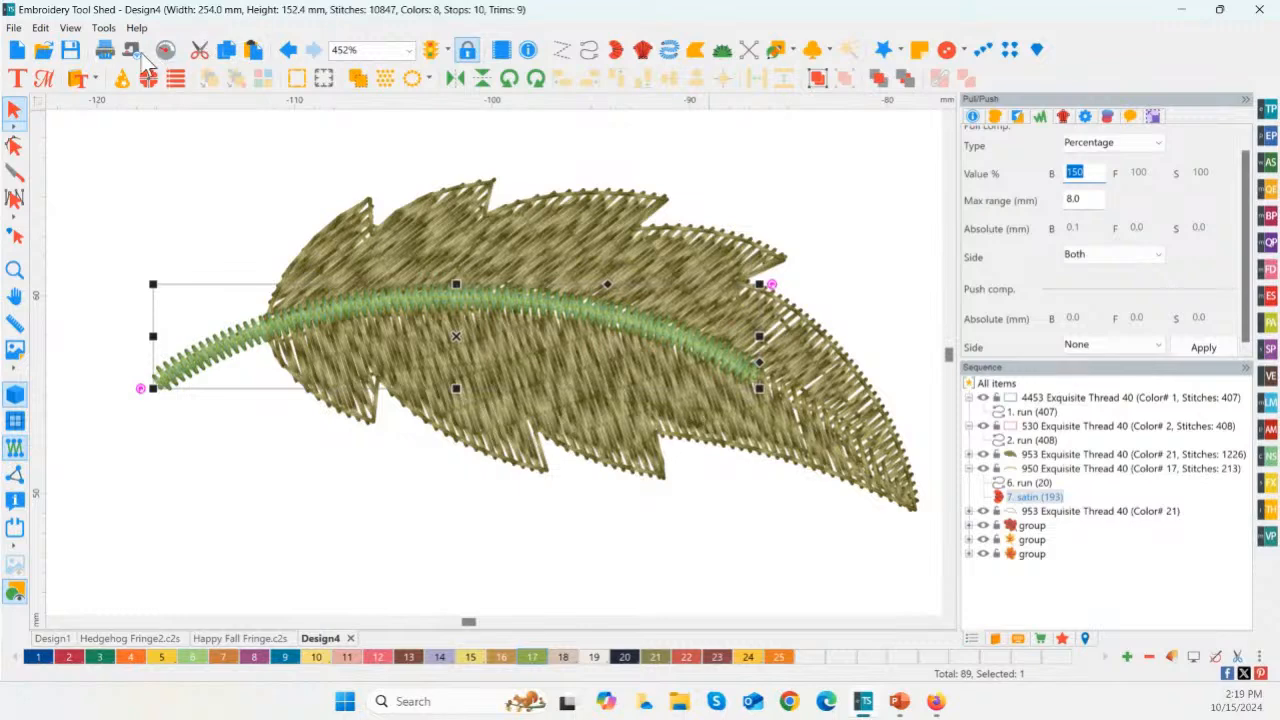
{"action": "left_click", "coordinate": [289, 52]}
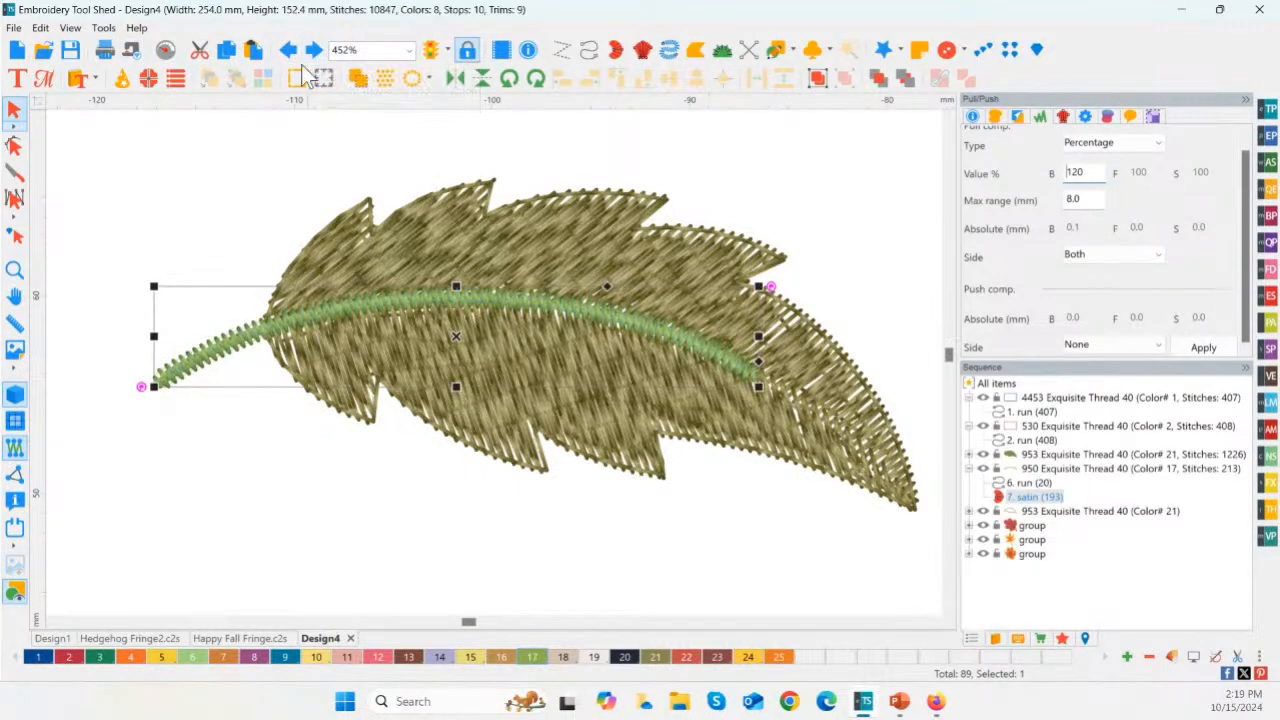
{"action": "key", "text": "ctrl+y"}
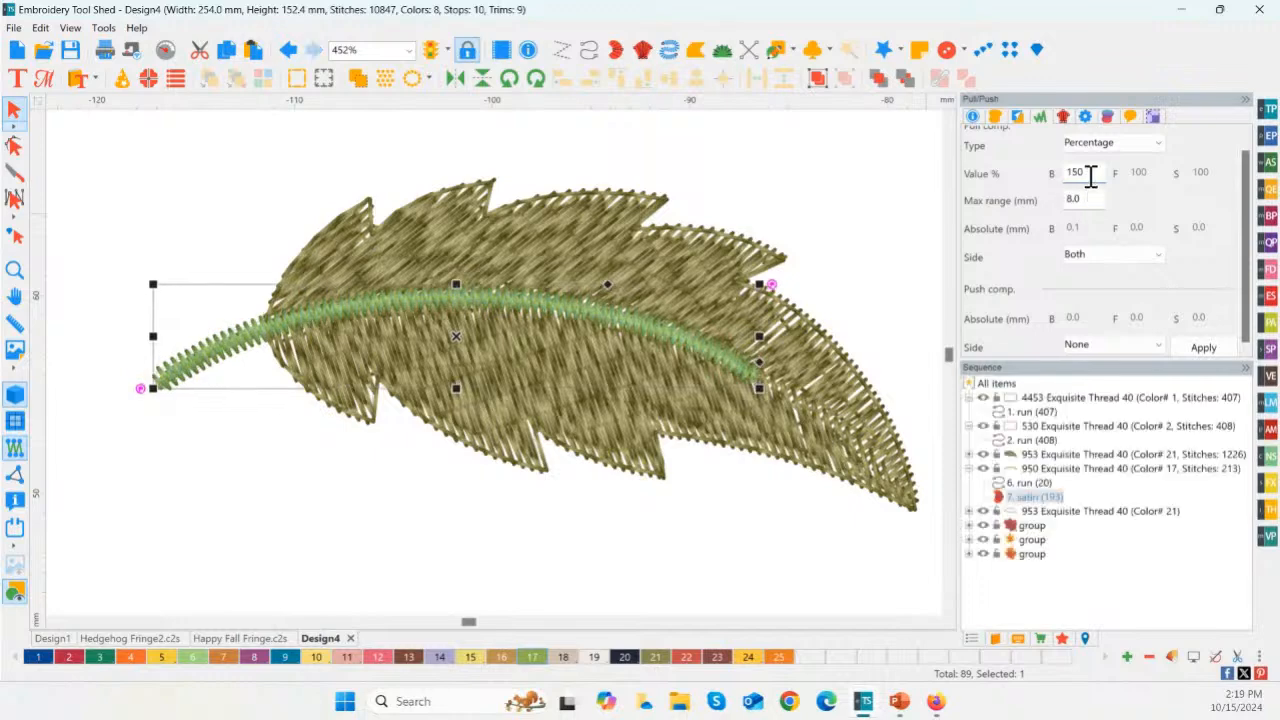
Step: Regroup all elements of the green leaf into one group and collapse the frame's two color entries in the sequence
{"action": "left_click", "coordinate": [22, 272]}
{"action": "right_click", "coordinate": [233, 308]}
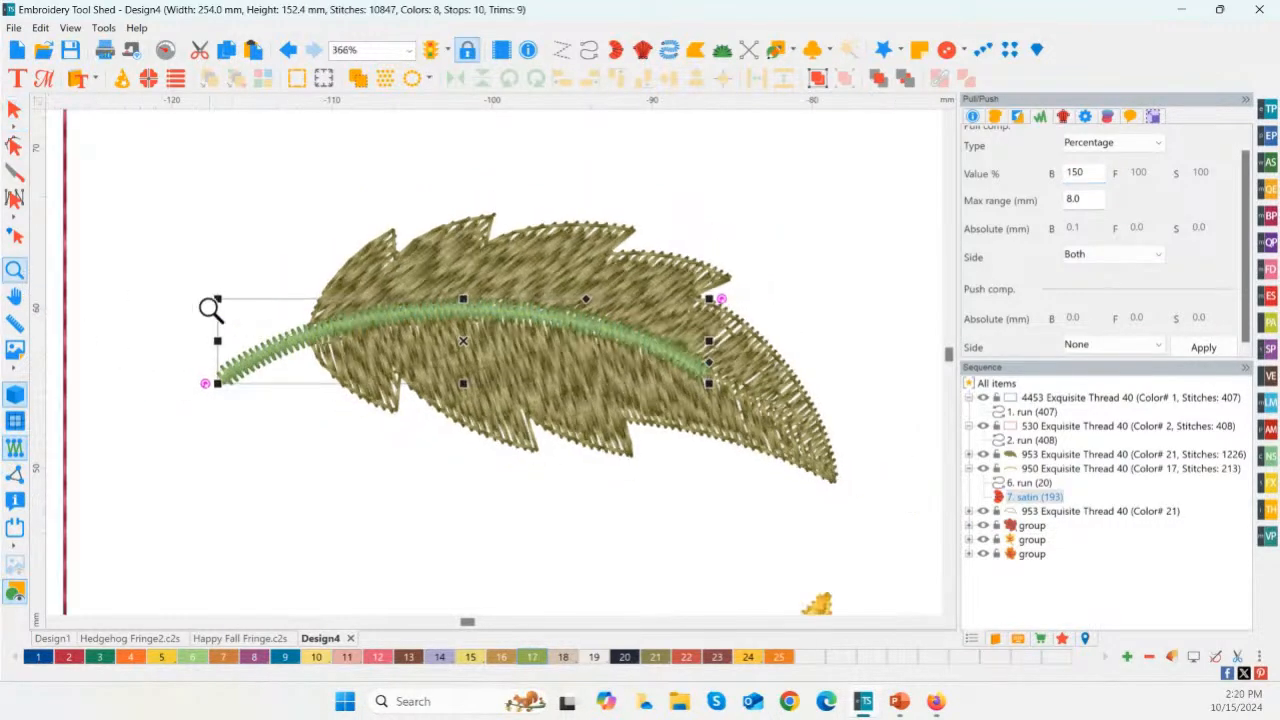
{"action": "double_click", "coordinate": [18, 267]}
{"action": "left_click", "coordinate": [342, 221]}
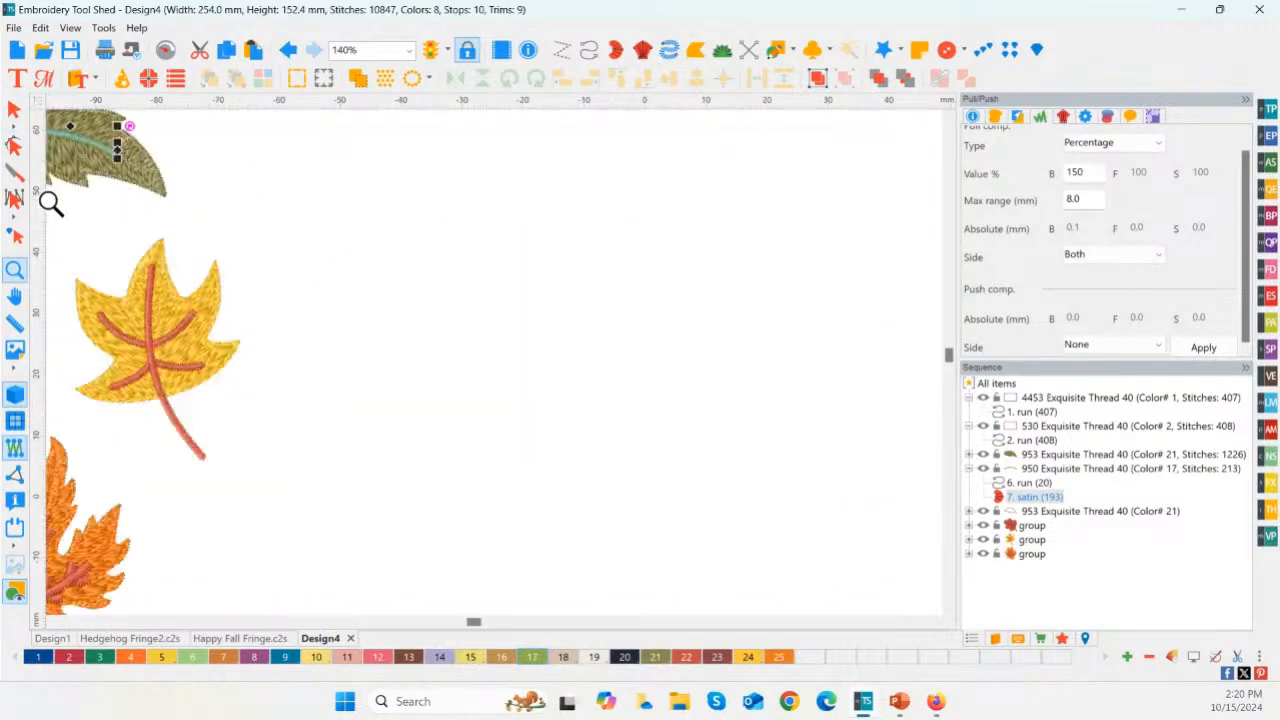
{"action": "double_click", "coordinate": [15, 269]}
{"action": "right_click", "coordinate": [109, 266]}
{"action": "left_click", "coordinate": [15, 109]}
{"action": "left_click", "coordinate": [328, 235]}
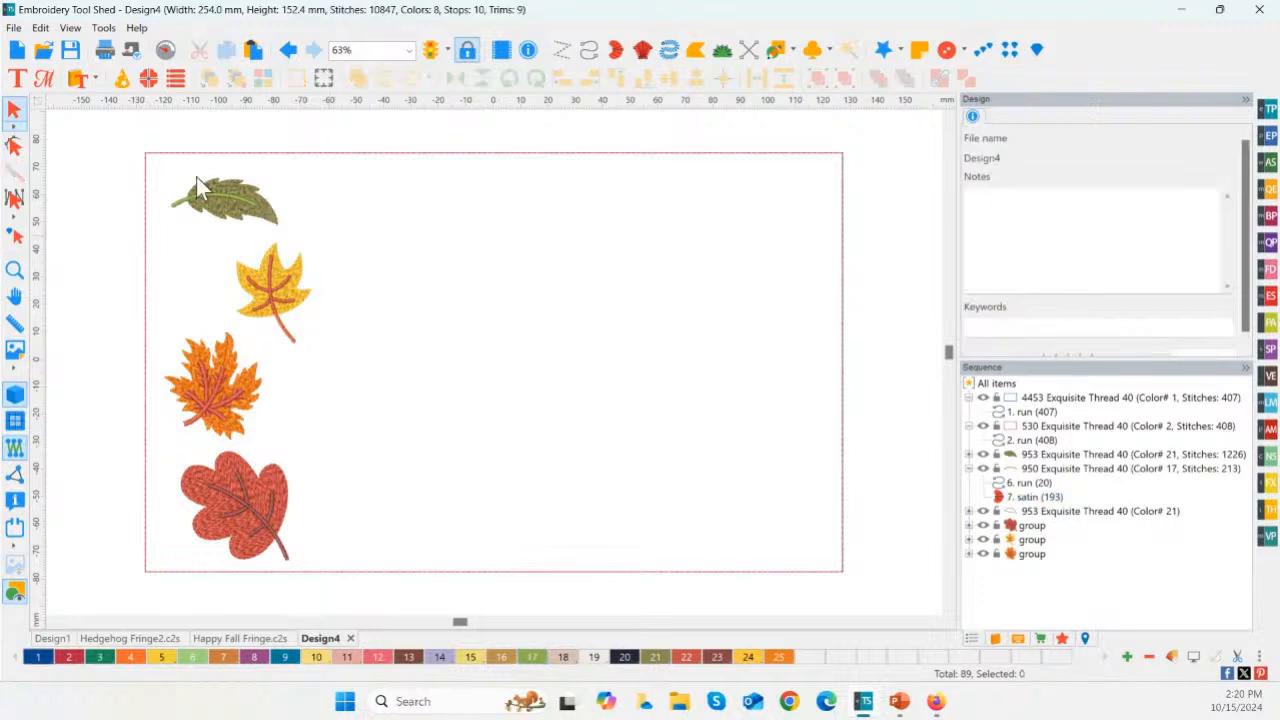
{"action": "left_click_drag", "start_coordinate": [156, 161], "coordinate": [309, 240]}
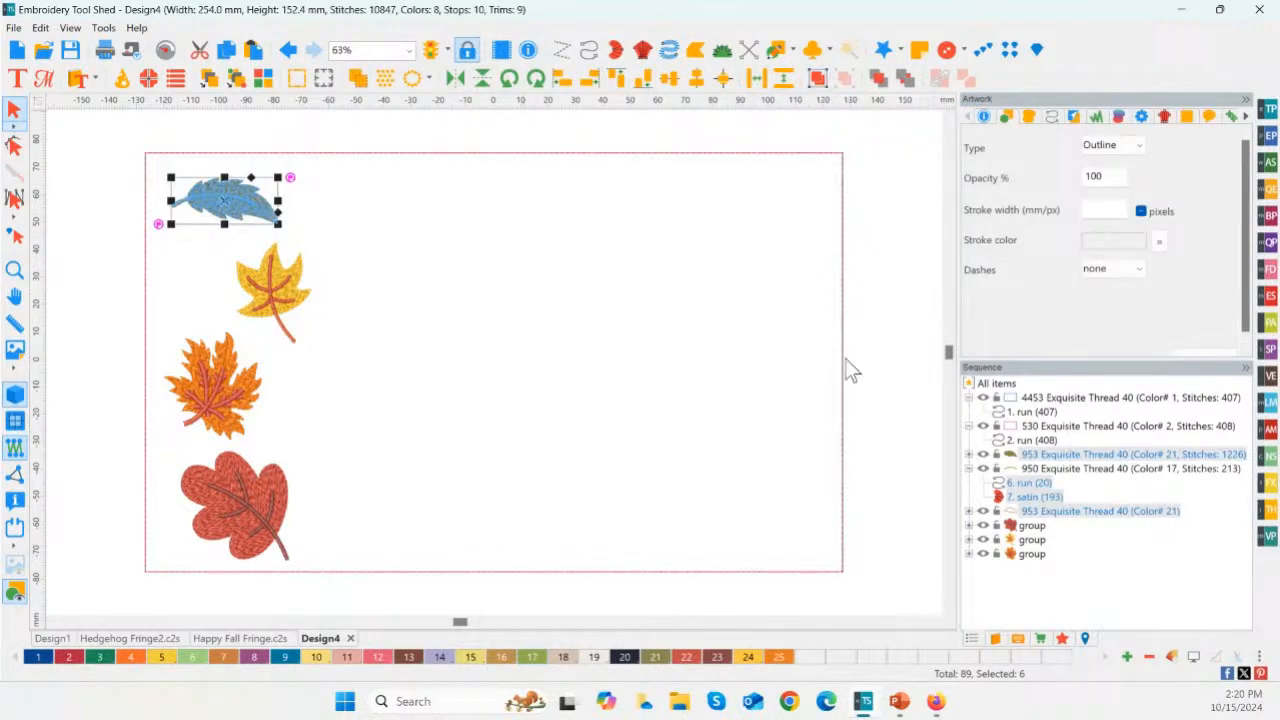
{"action": "key", "text": "ctrl+g"}
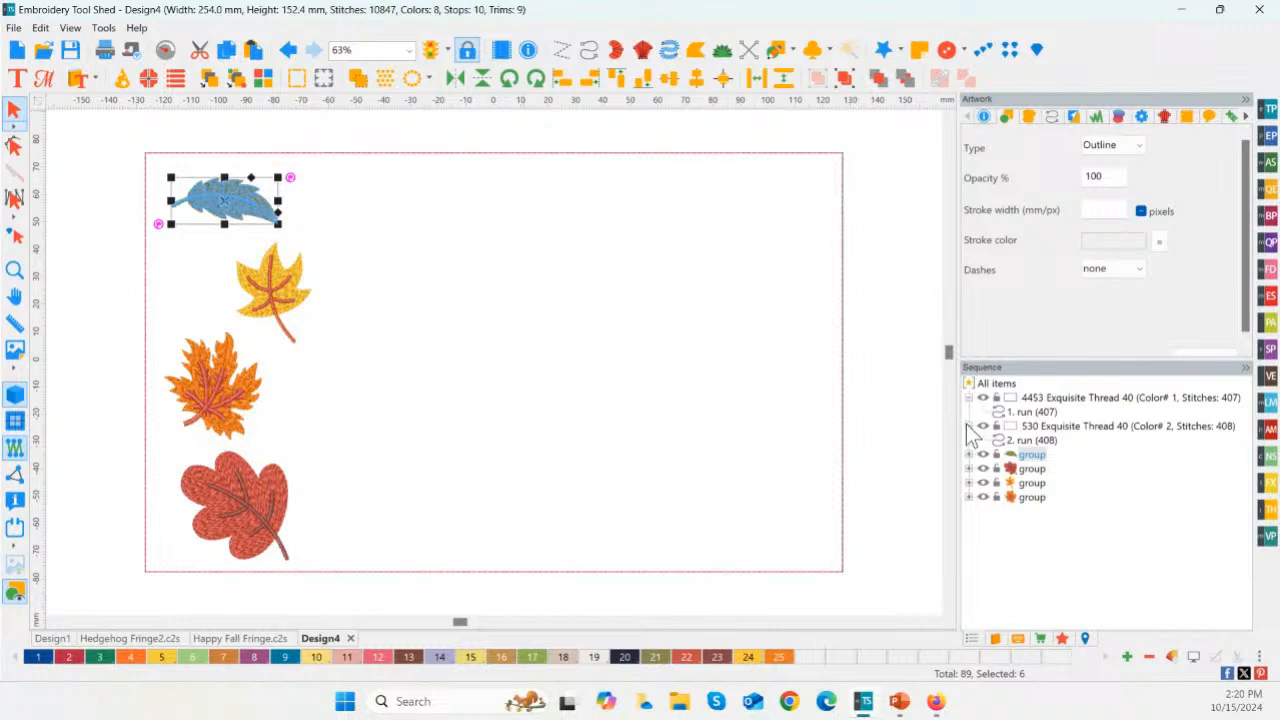
{"action": "left_click", "coordinate": [968, 426]}
{"action": "left_click", "coordinate": [969, 398]}
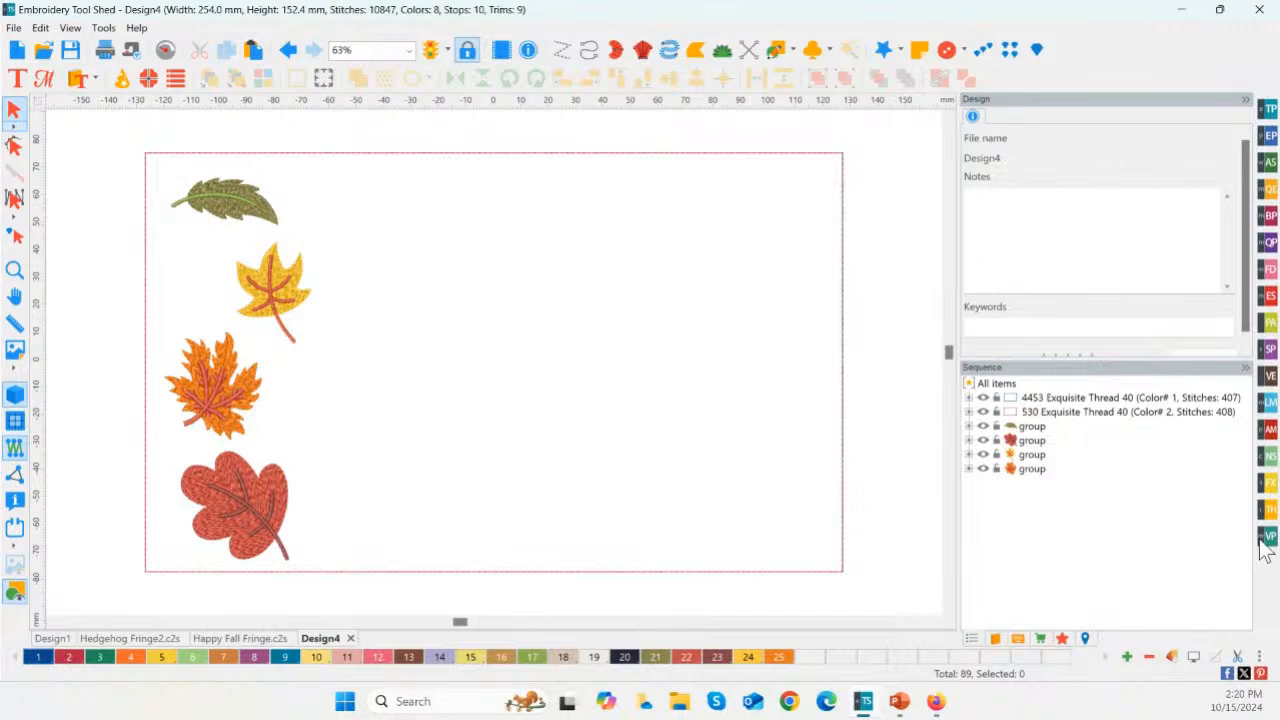
Step: Insert the Scarf design from the Fall category of the design catalog and place it inside the frame's right side
{"action": "left_click", "coordinate": [1267, 488]}
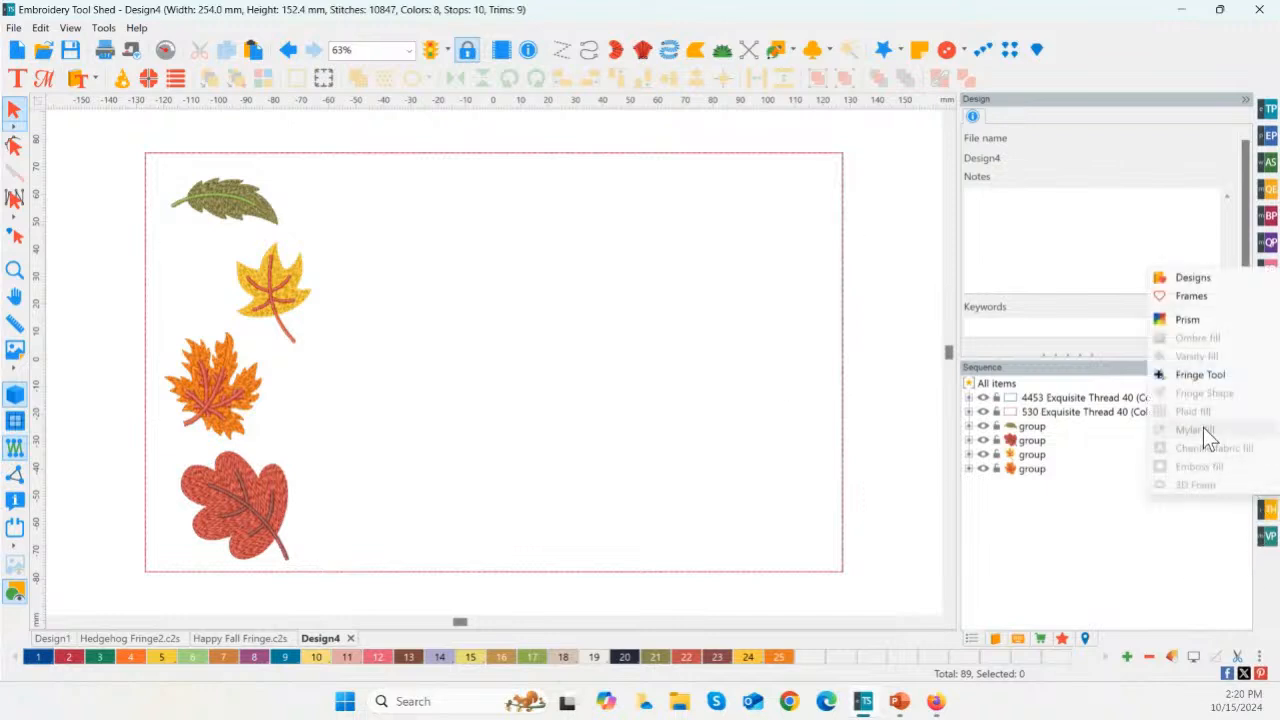
{"action": "left_click", "coordinate": [1182, 277]}
{"action": "left_click_drag", "start_coordinate": [979, 203], "coordinate": [979, 385]}
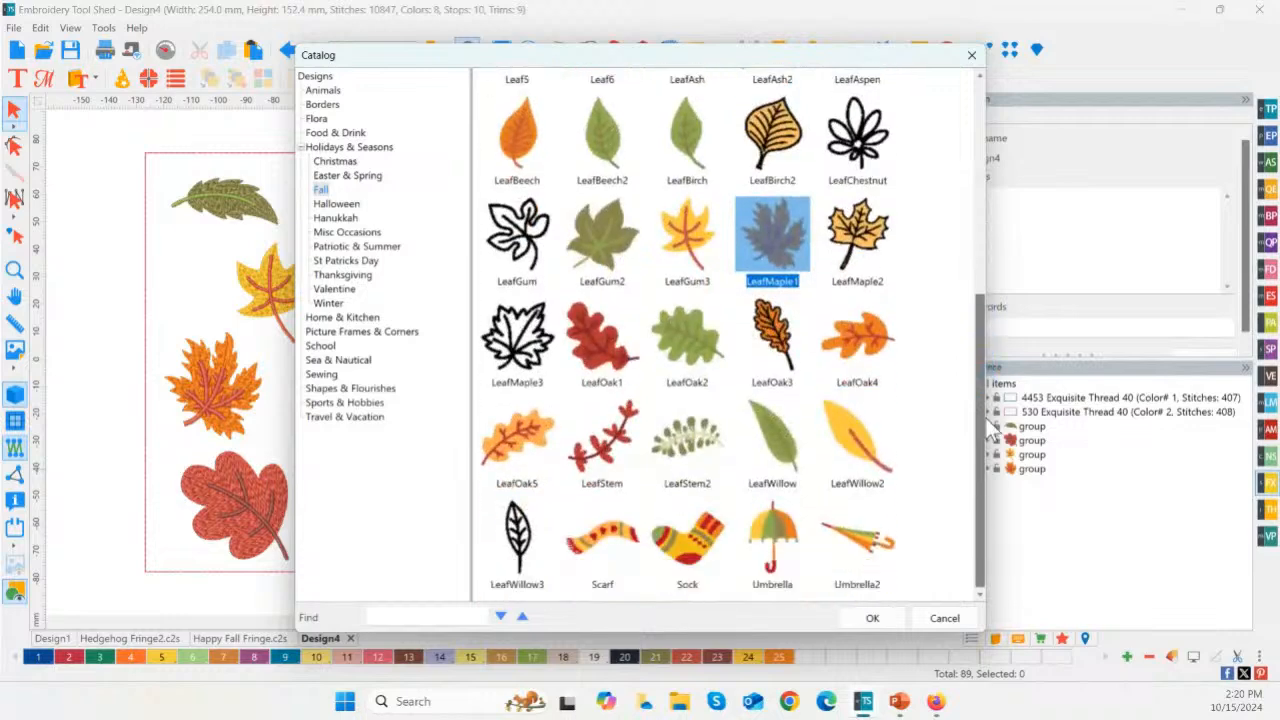
{"action": "left_click", "coordinate": [601, 540]}
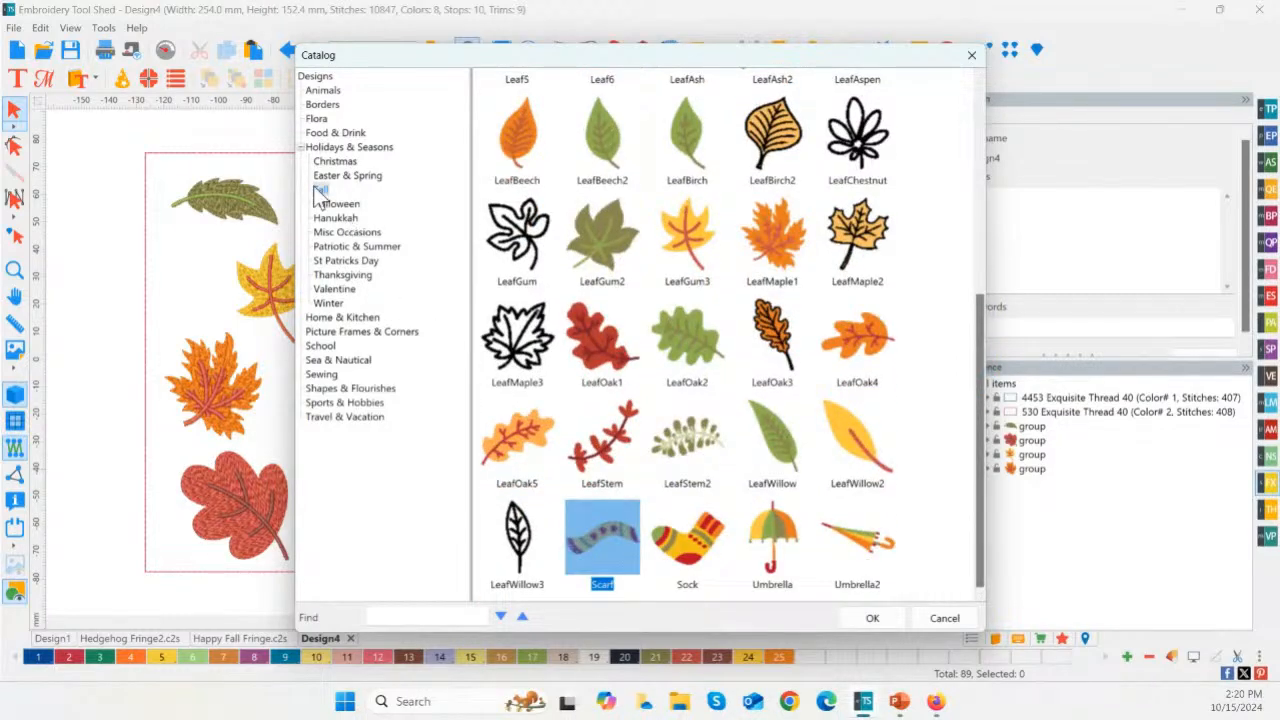
{"action": "double_click", "coordinate": [603, 543]}
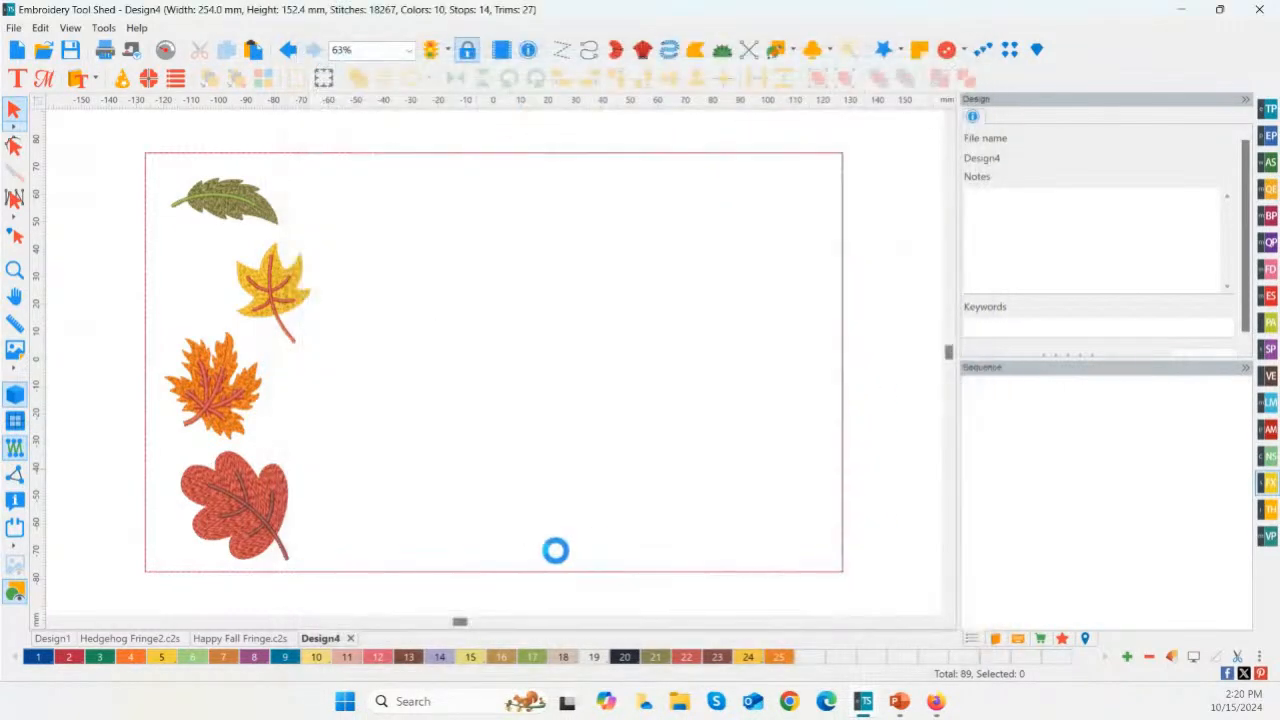
{"action": "left_click_drag", "start_coordinate": [677, 283], "coordinate": [786, 381]}
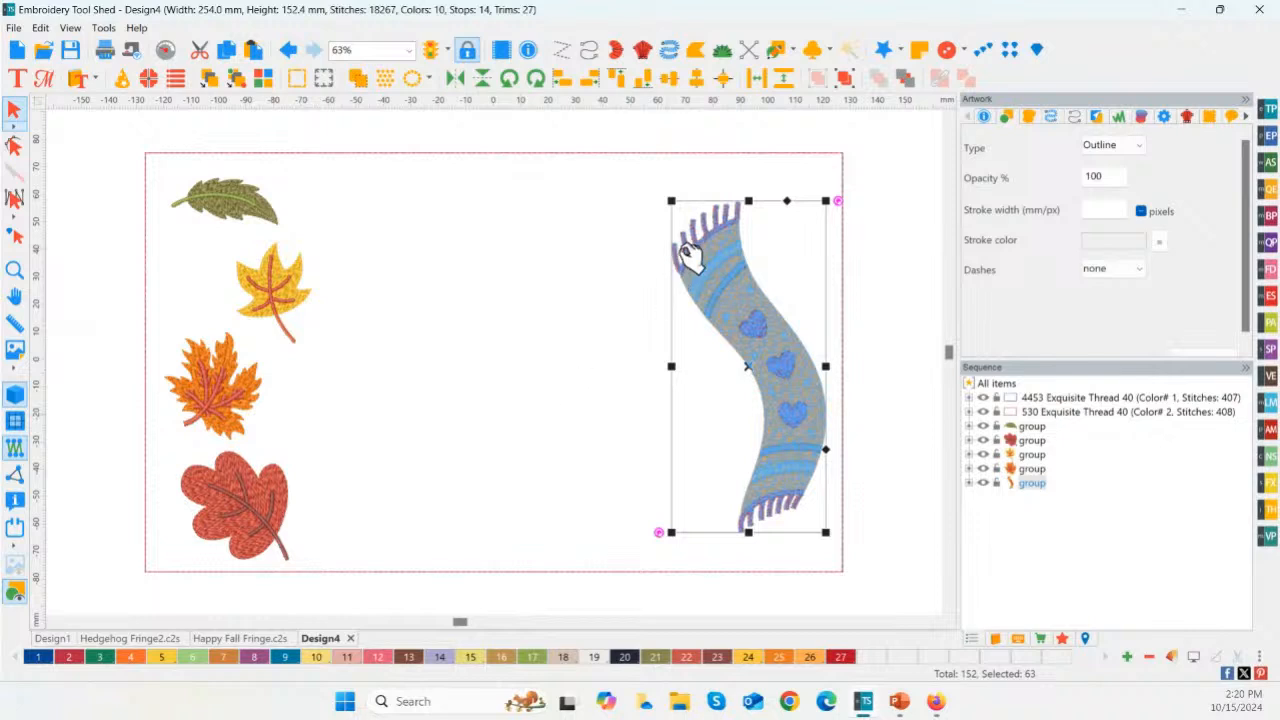
{"action": "left_click", "coordinate": [895, 418]}
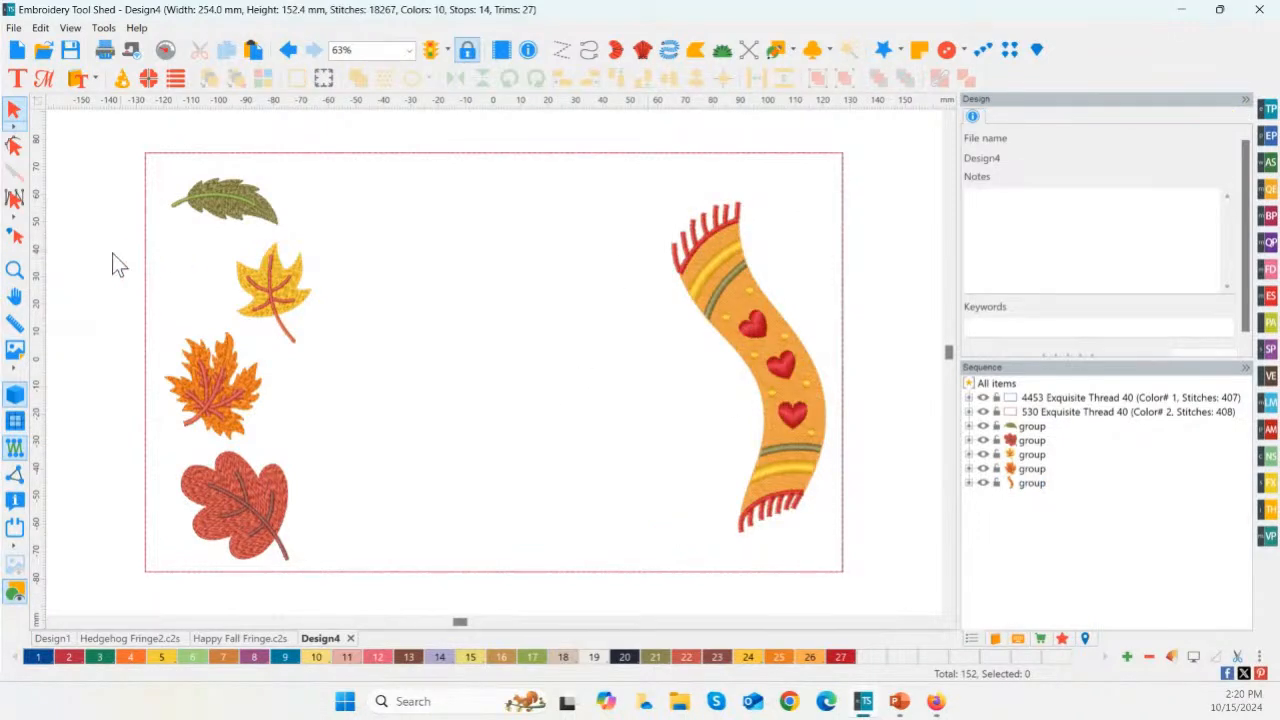
Step: Ungroup the scarf design into its separate color elements
{"action": "left_click", "coordinate": [13, 272]}
{"action": "left_click_drag", "start_coordinate": [605, 167], "coordinate": [767, 330]}
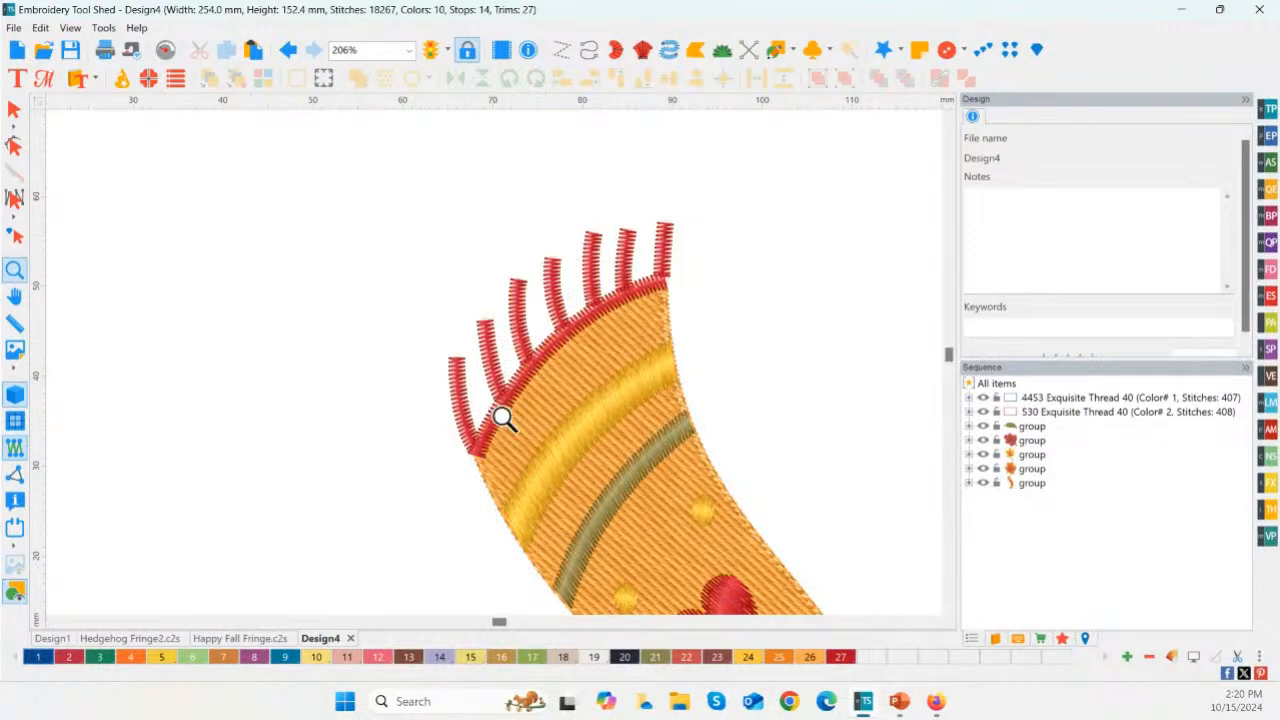
{"action": "left_click", "coordinate": [16, 112]}
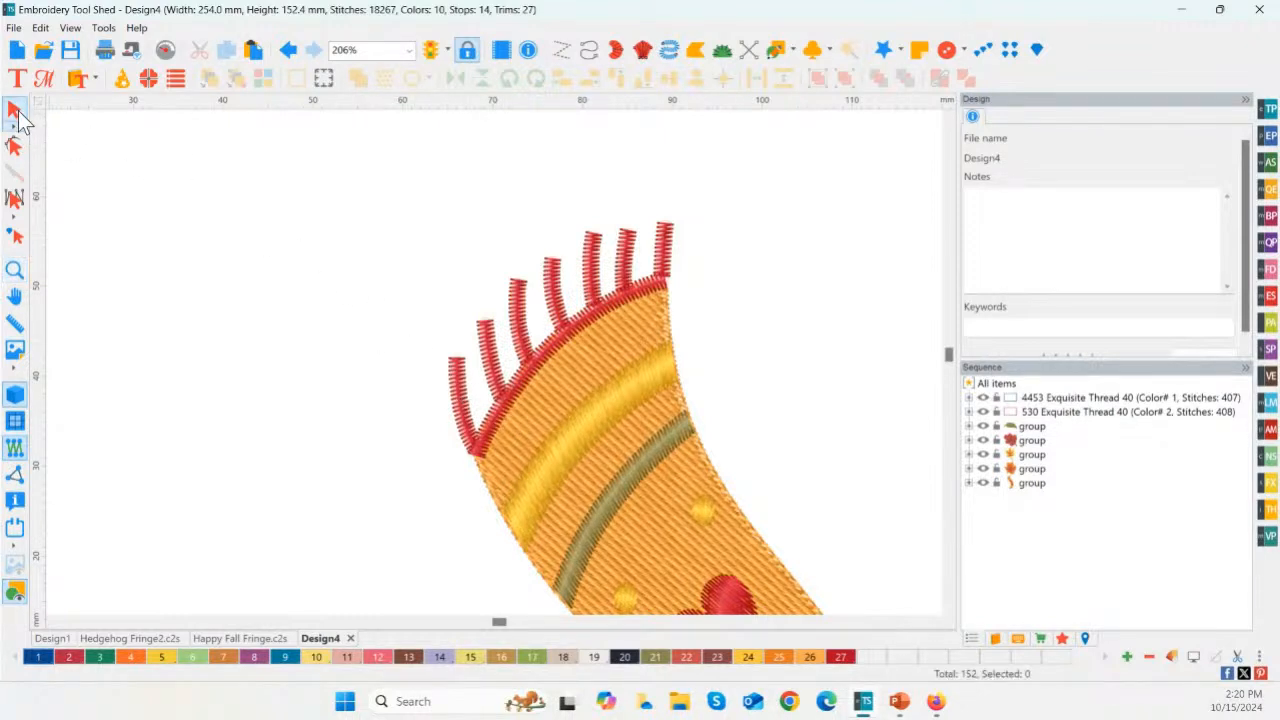
{"action": "left_click", "coordinate": [1037, 488]}
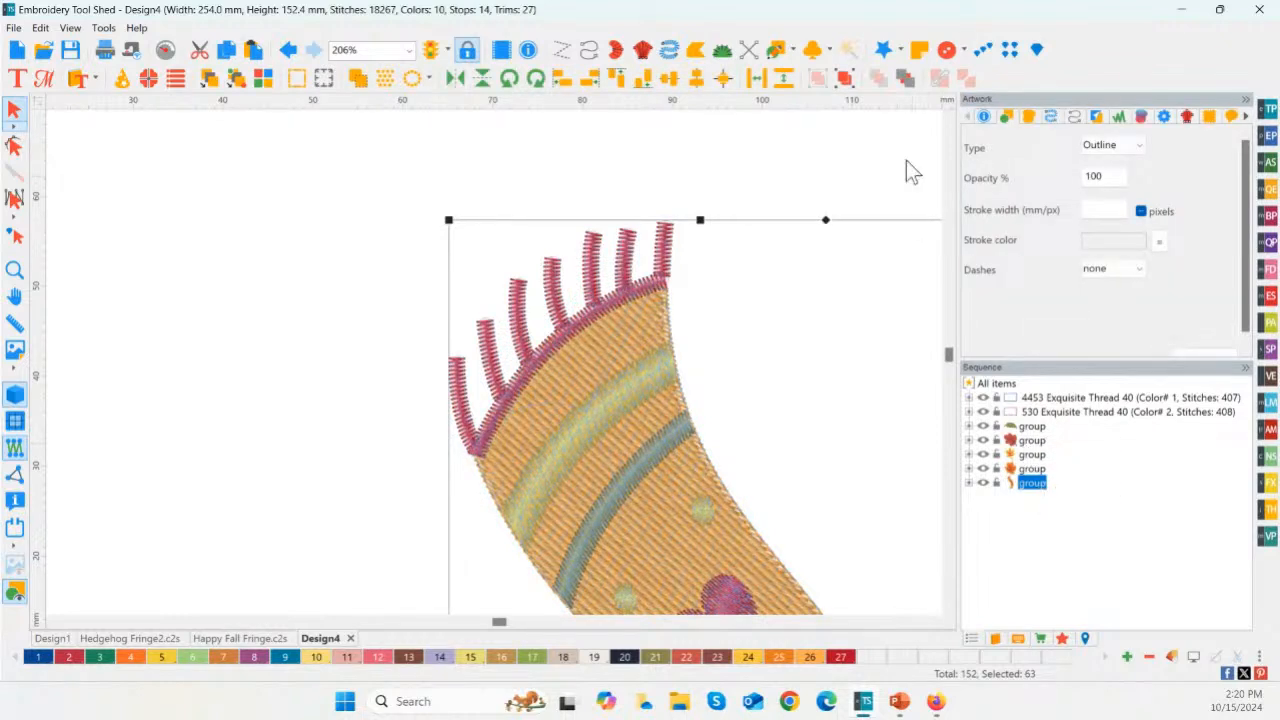
{"action": "left_click", "coordinate": [846, 83]}
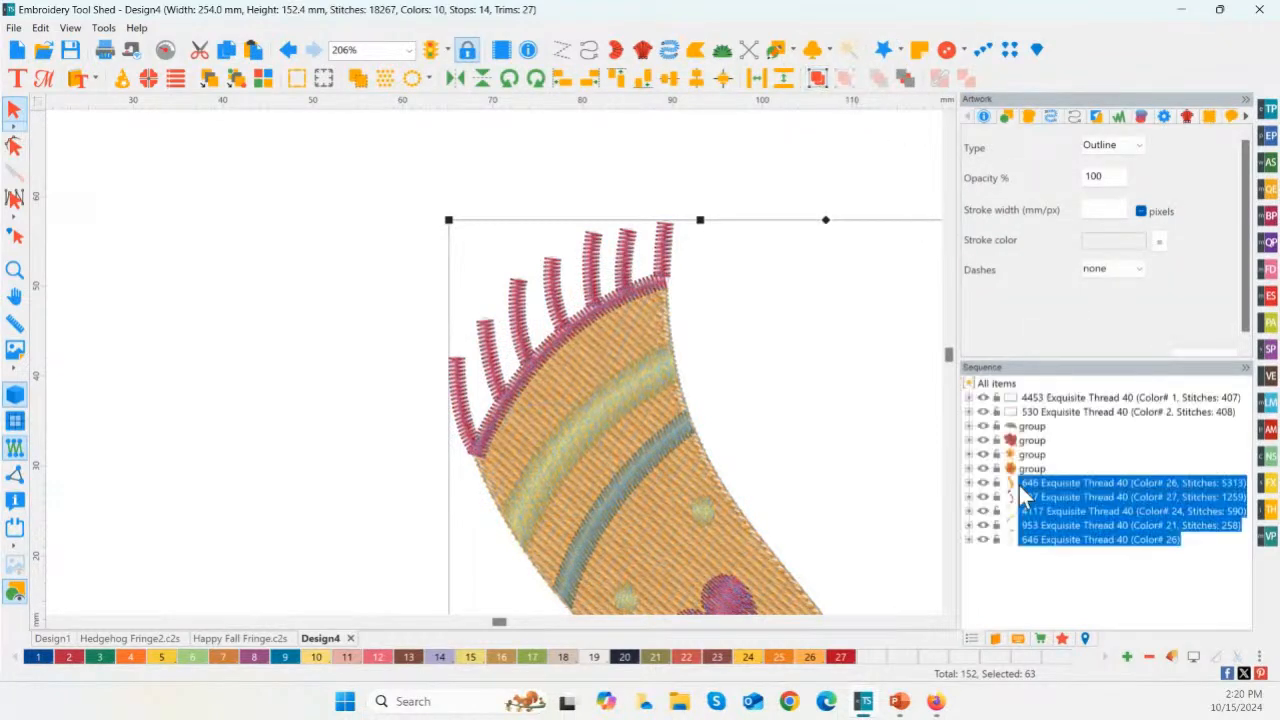
Step: Try to select the red fringe strands at the scarf's upper end separately from the rest of the scarf
{"action": "left_click", "coordinate": [1036, 494]}
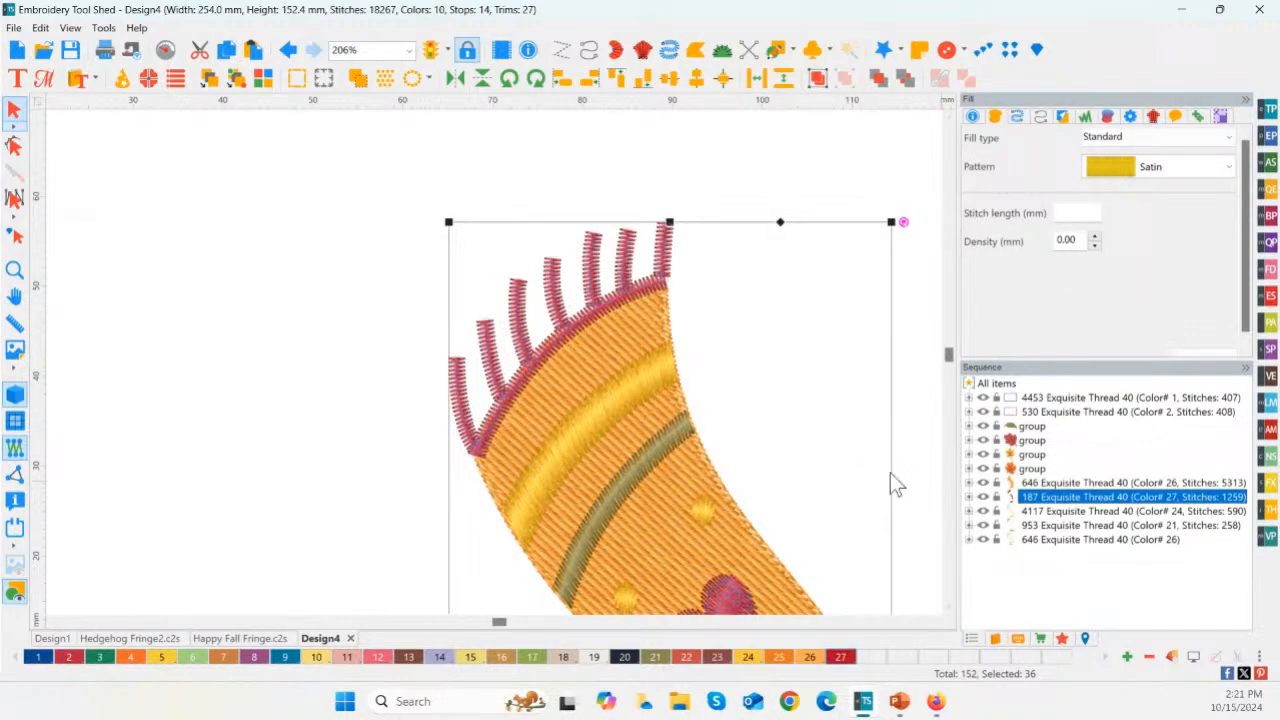
{"action": "left_click", "coordinate": [764, 310]}
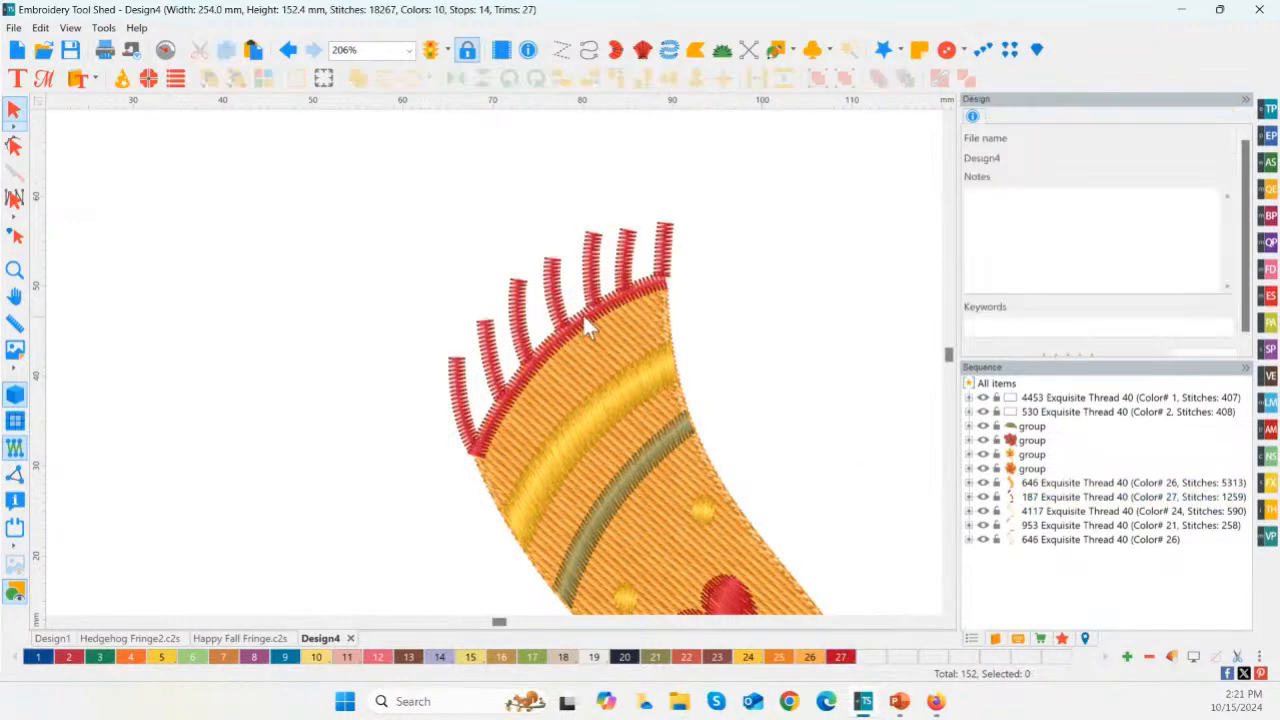
{"action": "left_click", "coordinate": [1050, 498]}
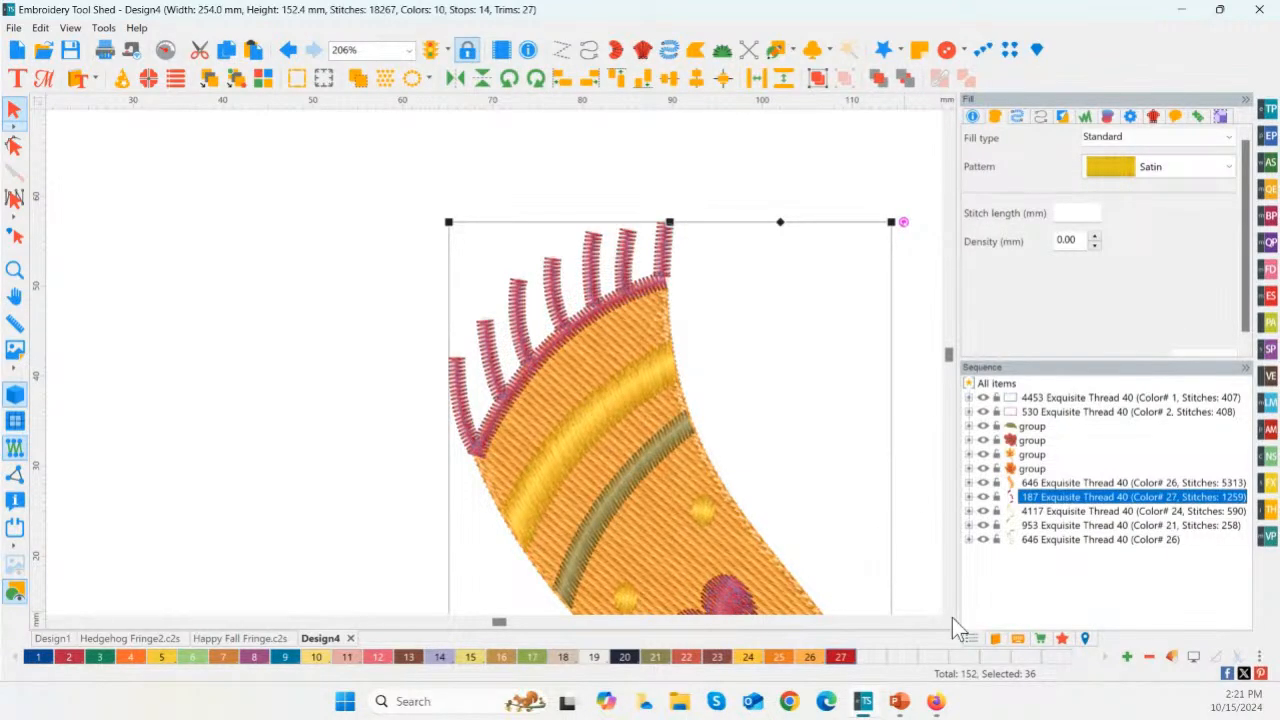
{"action": "left_click_drag", "start_coordinate": [309, 178], "coordinate": [592, 355]}
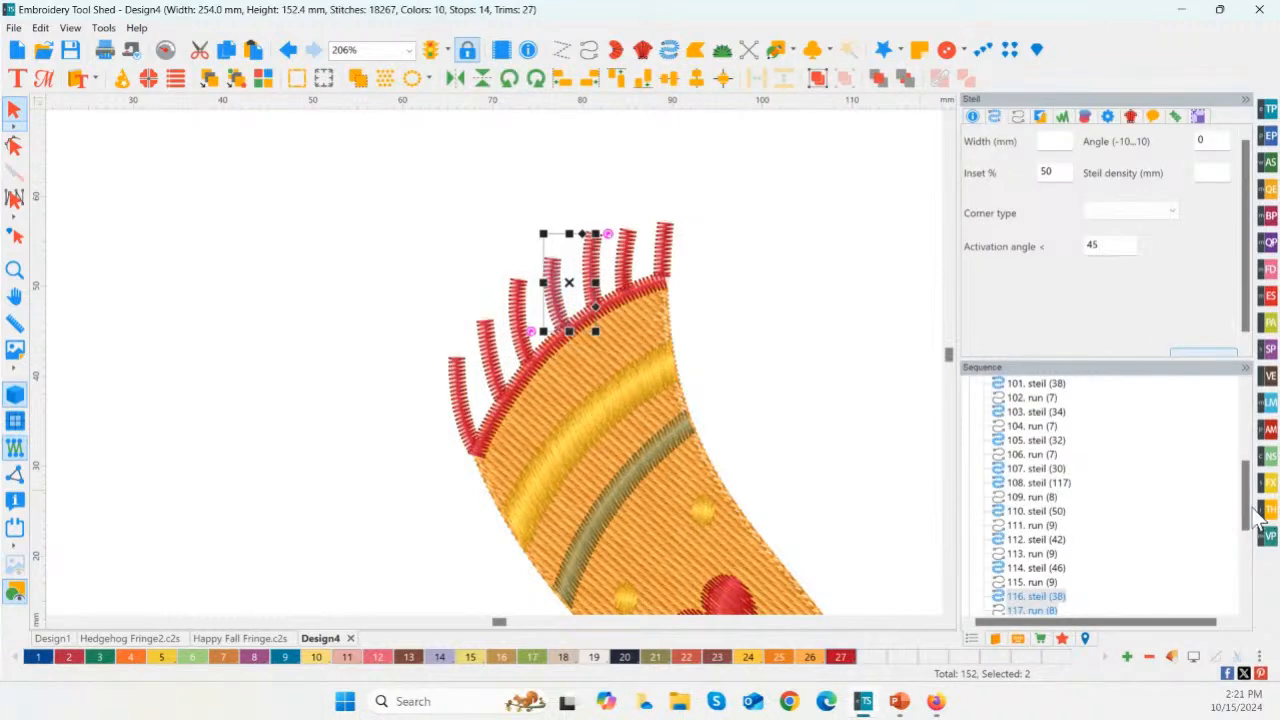
{"action": "left_click_drag", "start_coordinate": [1253, 507], "coordinate": [1236, 402]}
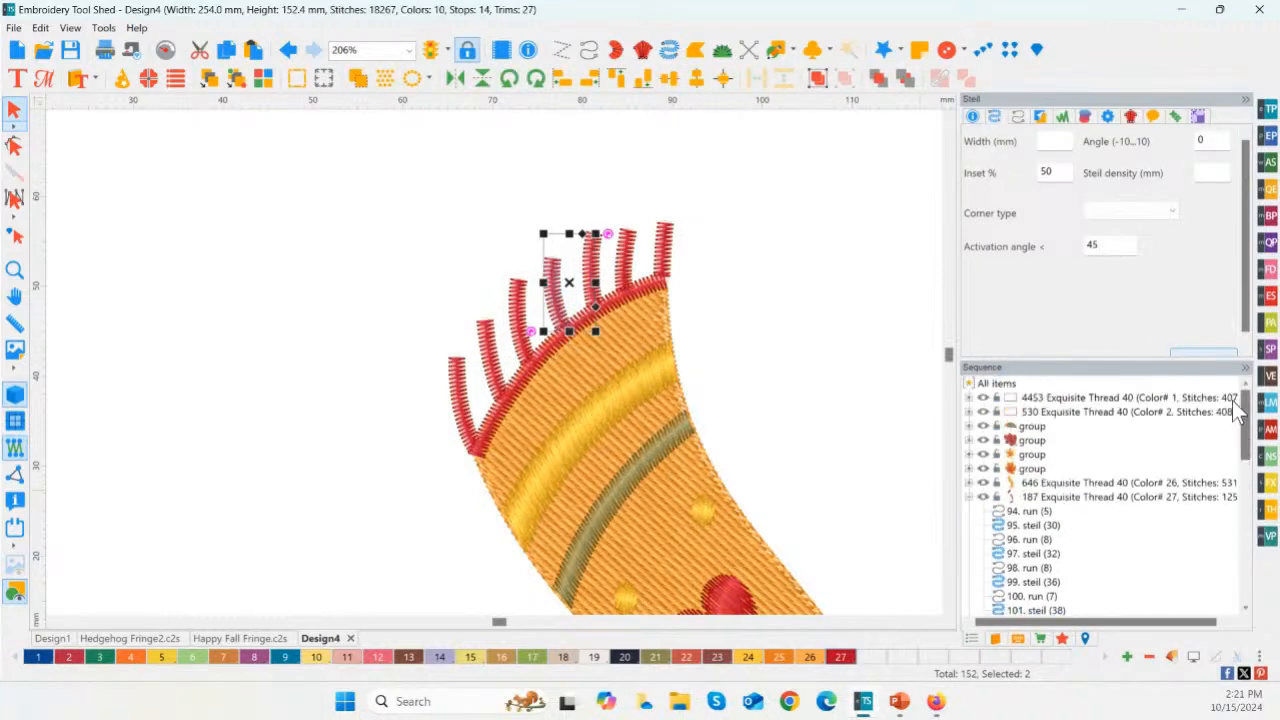
{"action": "left_click", "coordinate": [966, 497]}
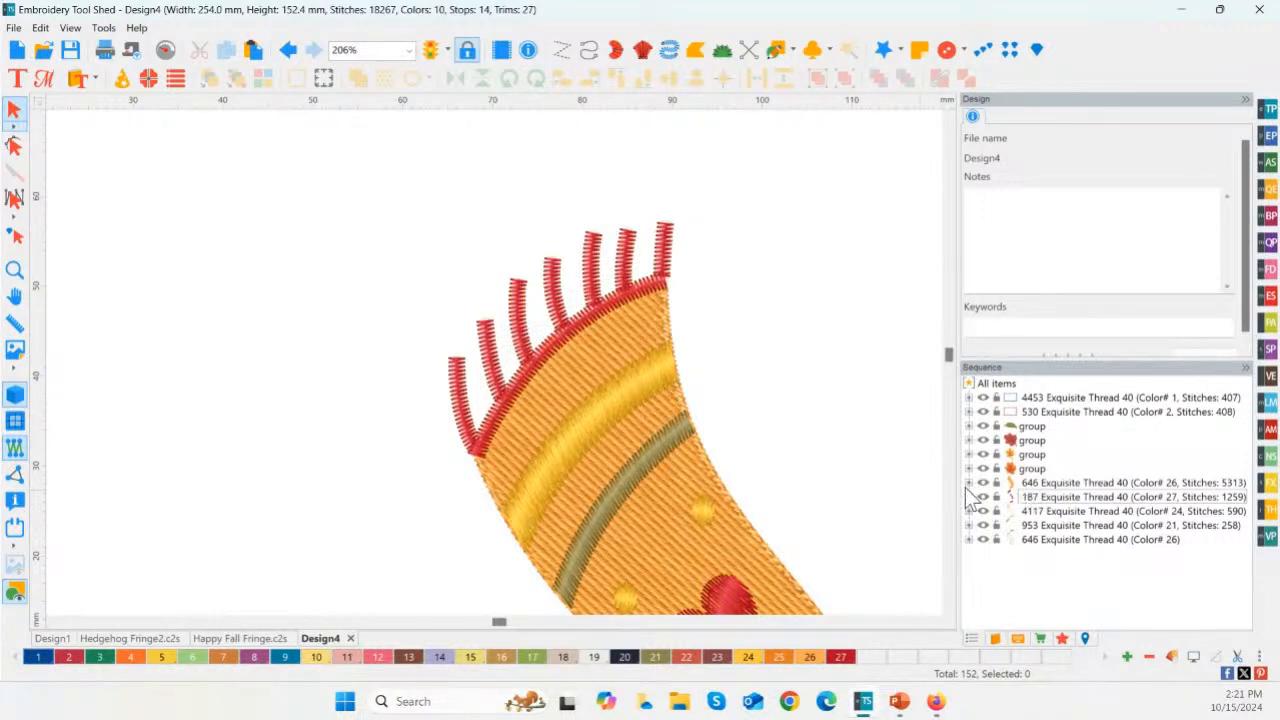
Step: Hide the scarf's stitched orange 646, yellow 4117 and green 953 color elements to isolate the red ones
{"action": "left_click", "coordinate": [981, 484]}
{"action": "left_click", "coordinate": [983, 484]}
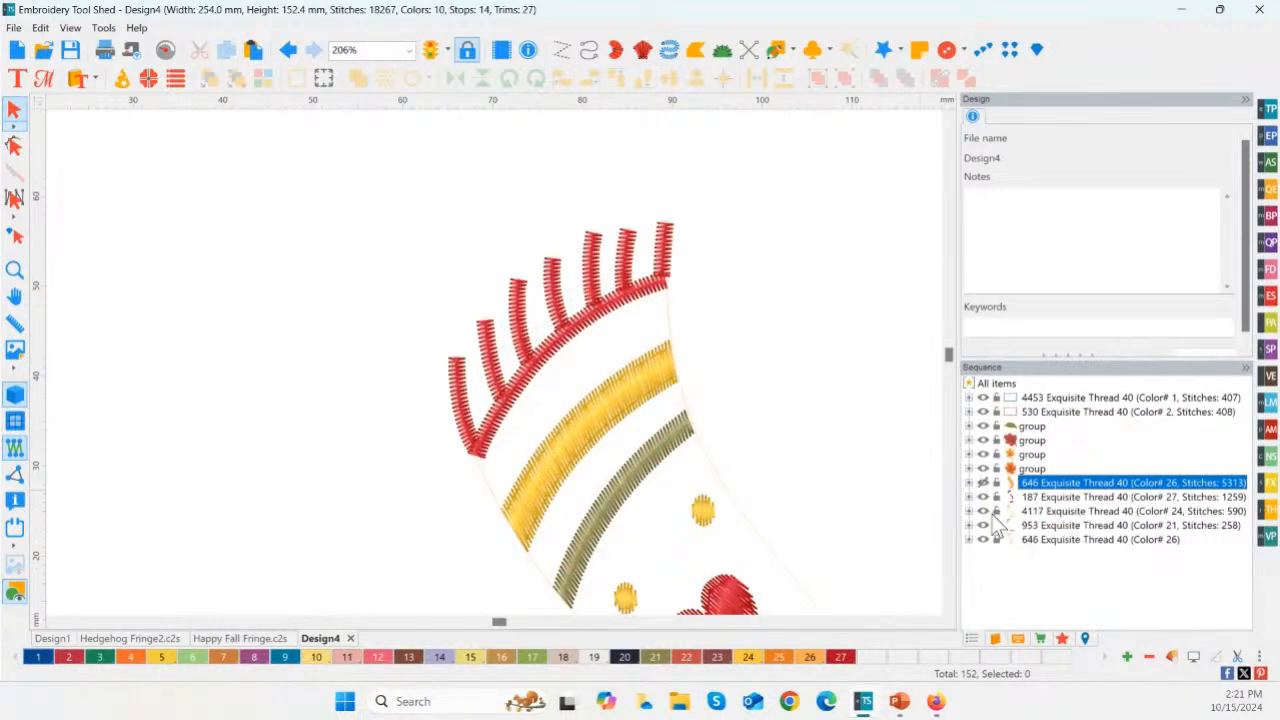
{"action": "left_click", "coordinate": [983, 511]}
{"action": "left_click", "coordinate": [983, 511]}
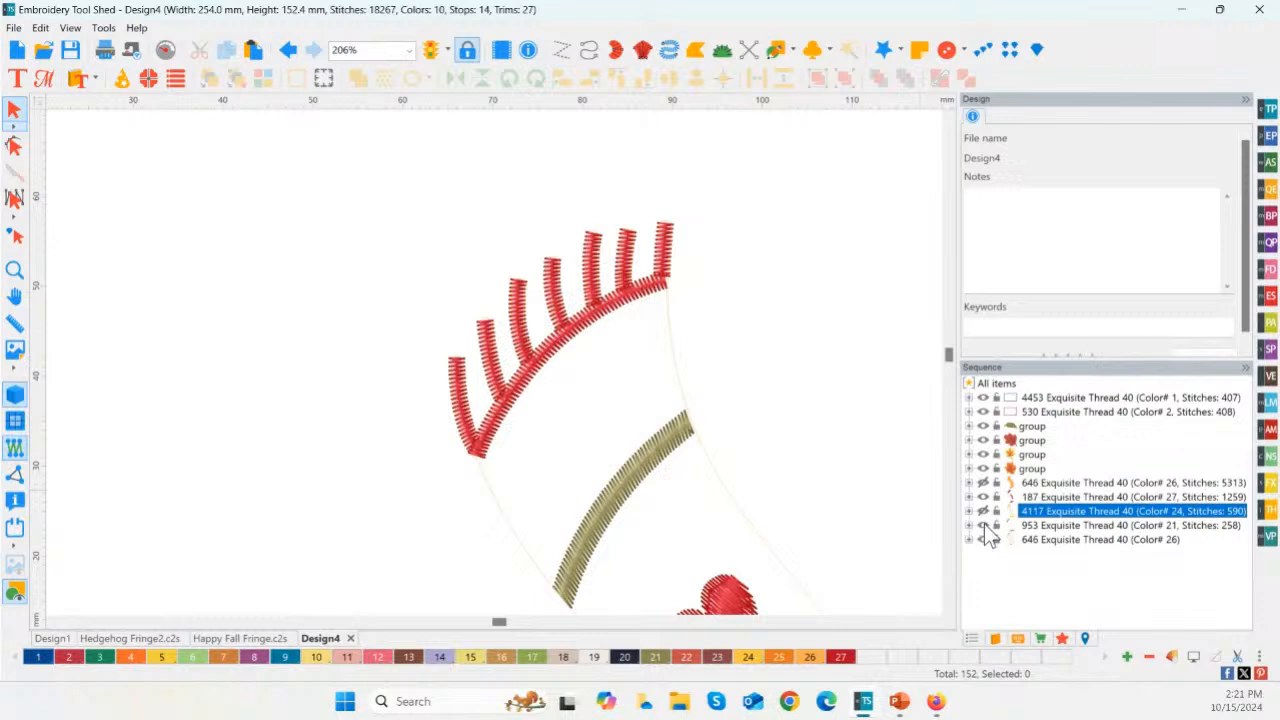
{"action": "left_click", "coordinate": [986, 526]}
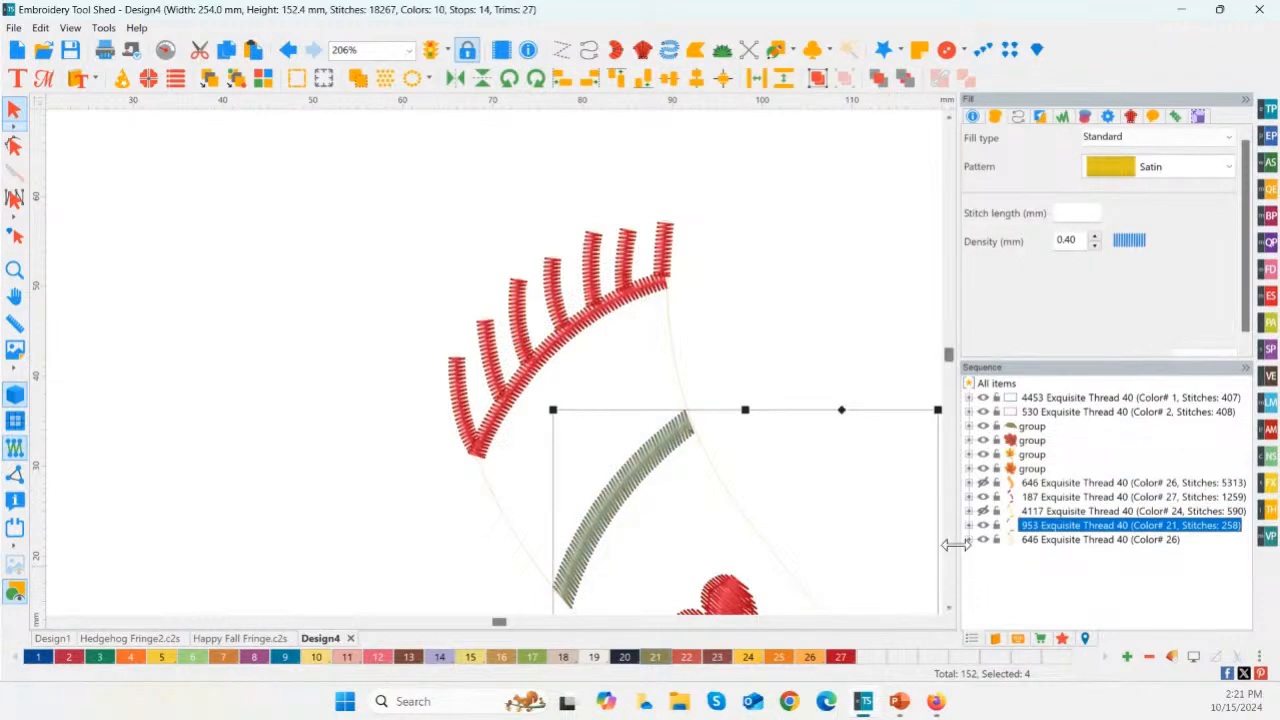
{"action": "left_click", "coordinate": [995, 526]}
{"action": "left_click", "coordinate": [985, 526]}
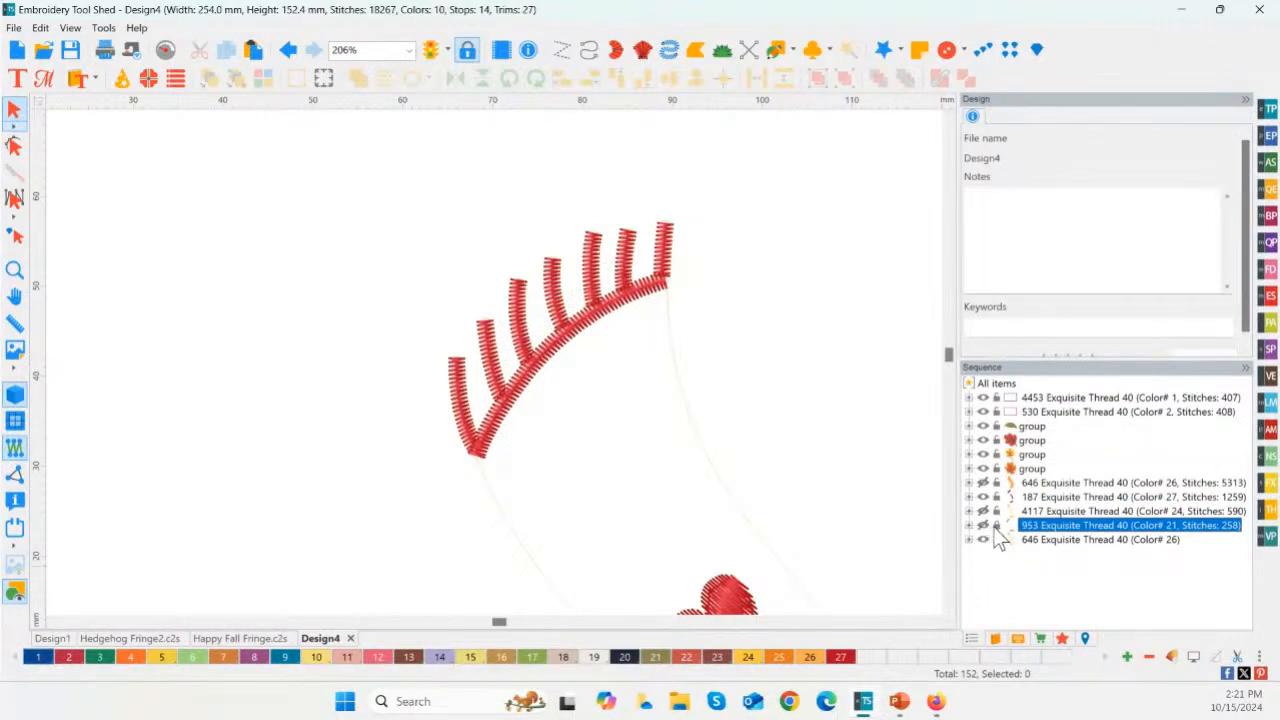
Step: Delete the scarf's unstitched artwork outline and the red fringe at the scarf's upper end
{"action": "left_click", "coordinate": [686, 410]}
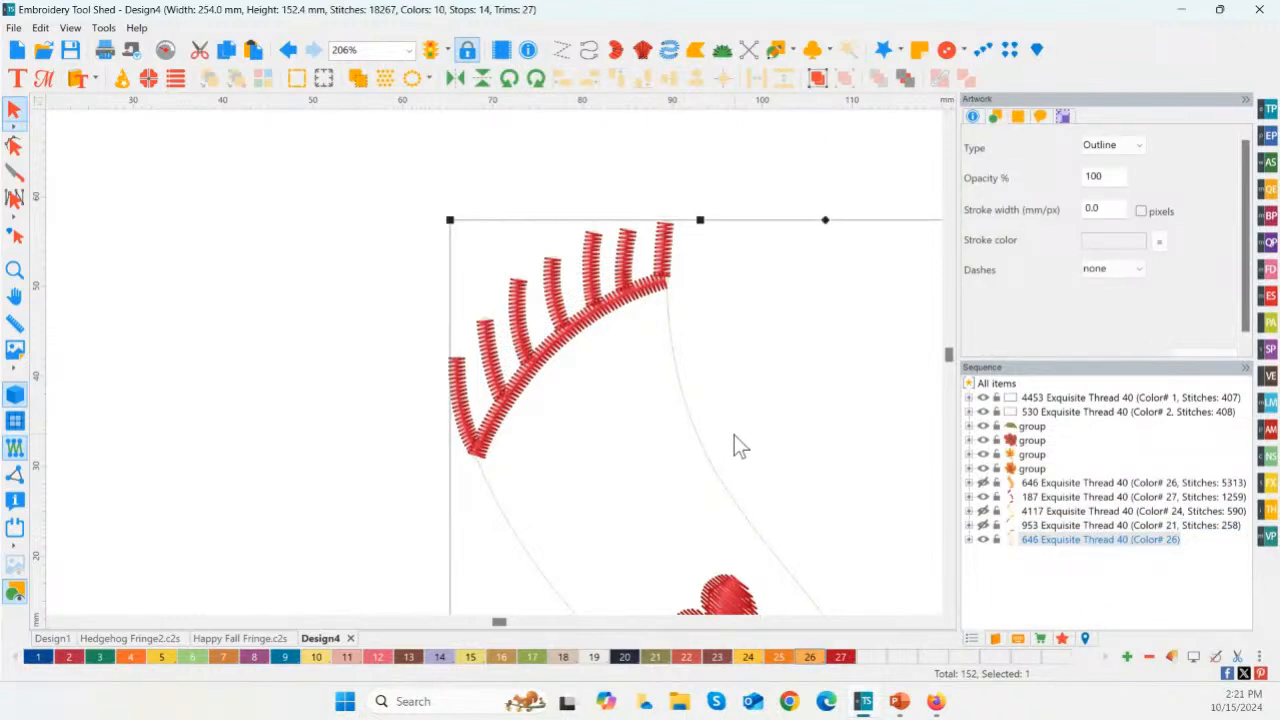
{"action": "left_click", "coordinate": [1024, 540]}
{"action": "key", "text": "Delete"}
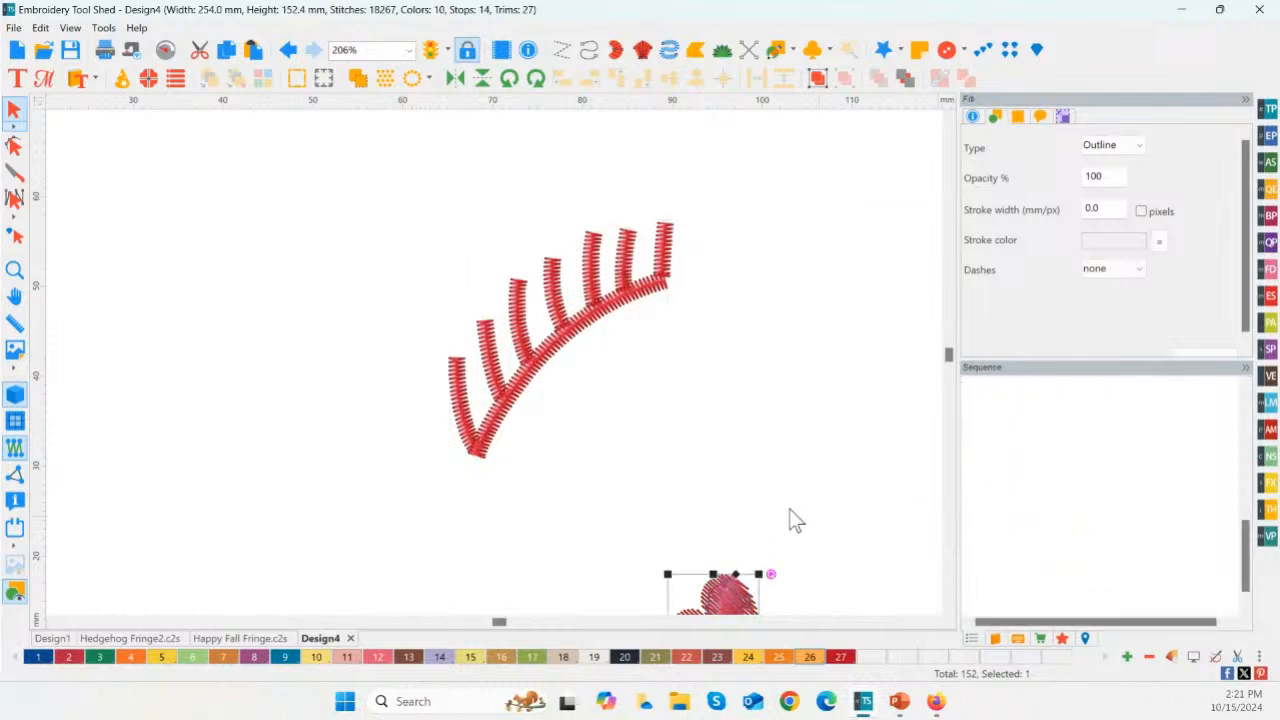
{"action": "left_click_drag", "start_coordinate": [322, 205], "coordinate": [763, 491]}
{"action": "key", "text": "Delete"}
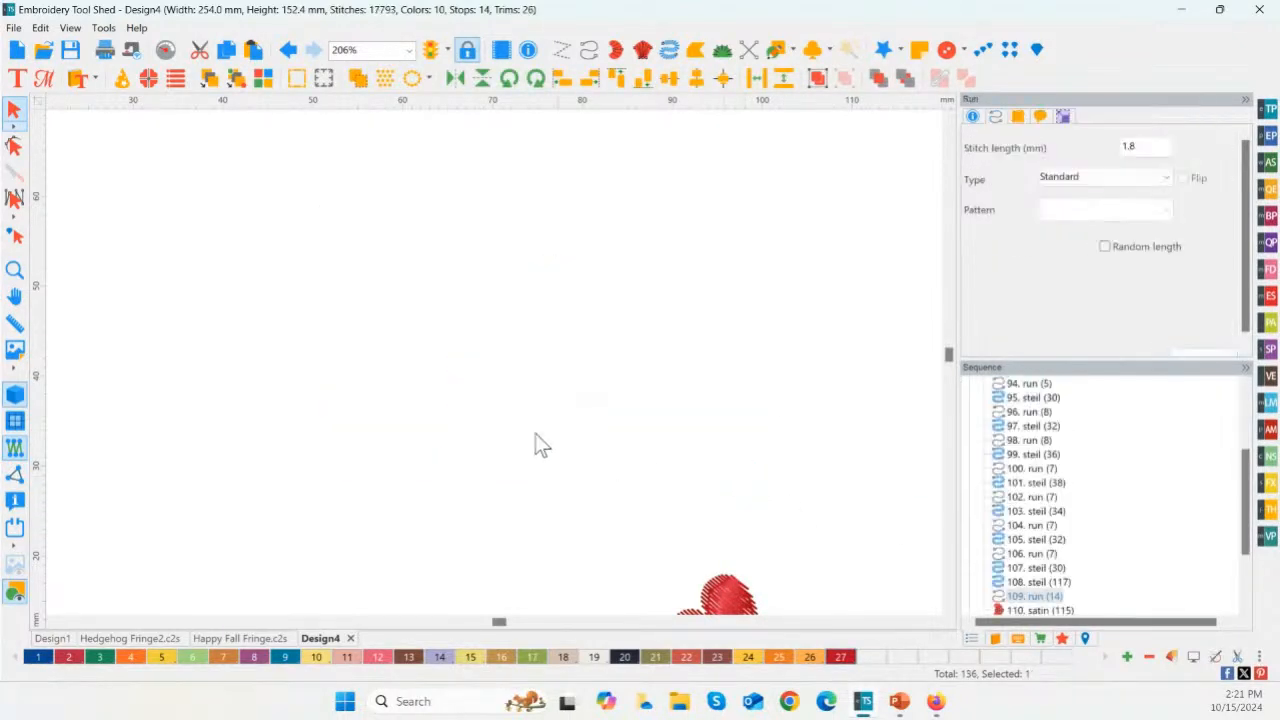
Step: Delete the red fringe at the scarf's lower end, keeping the three hearts
{"action": "key", "text": "space"}
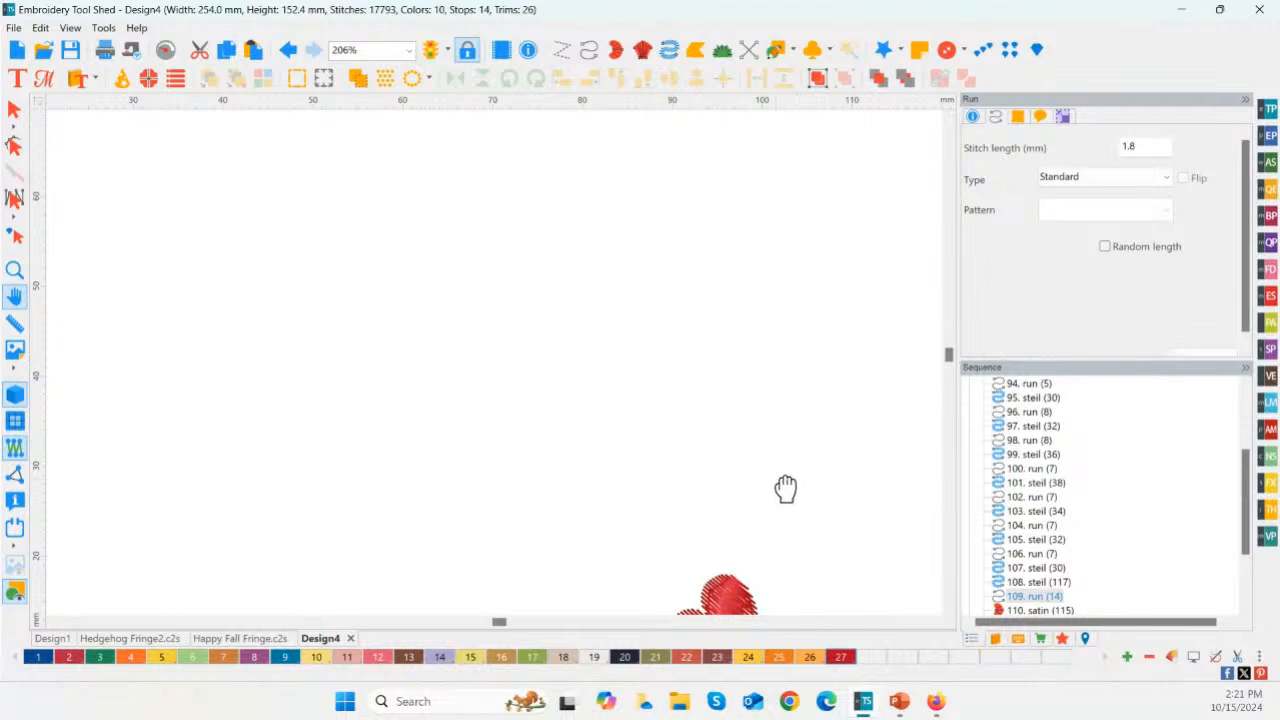
{"action": "key", "text": "space"}
{"action": "key", "text": "space"}
{"action": "key", "text": "space"}
{"action": "key", "text": "space"}
{"action": "left_click_drag", "start_coordinate": [715, 493], "coordinate": [697, 136]}
{"action": "left_click_drag", "start_coordinate": [577, 308], "coordinate": [512, 101]}
{"action": "left_click_drag", "start_coordinate": [614, 494], "coordinate": [622, 286]}
{"action": "key", "text": "space"}
{"action": "key", "text": "space"}
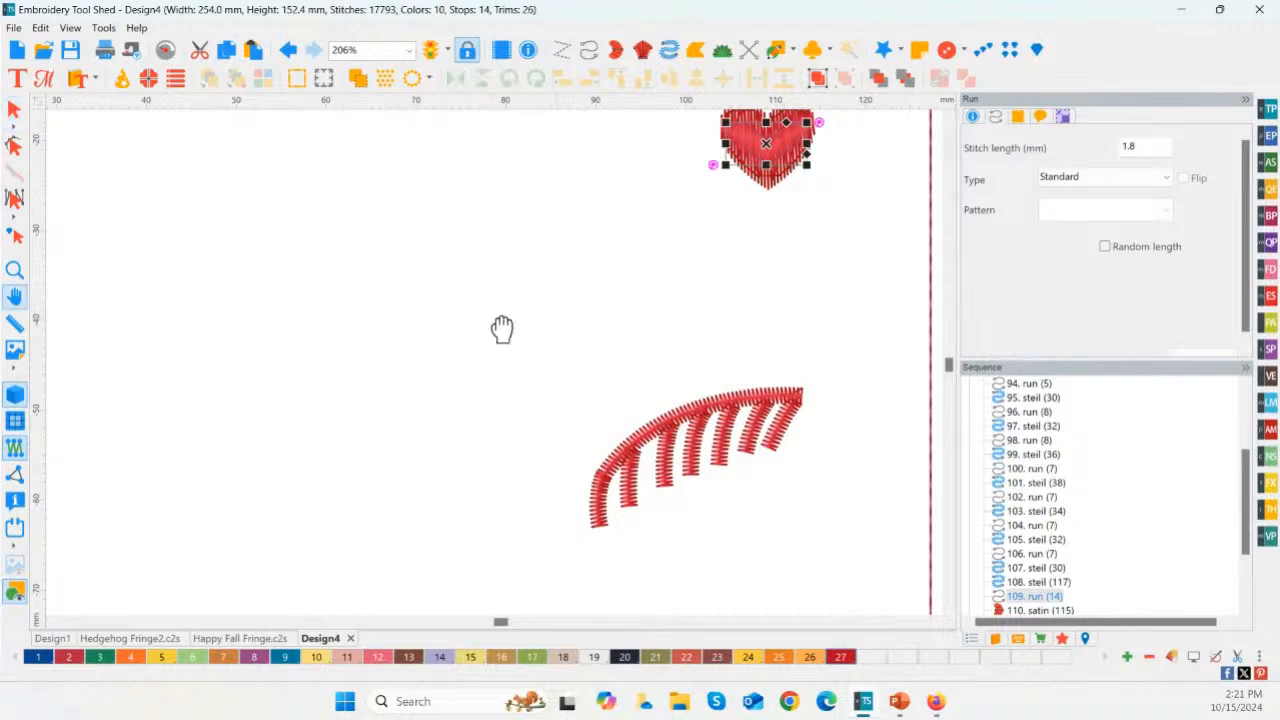
{"action": "key", "text": "space"}
{"action": "key", "text": "space"}
{"action": "key", "text": "space"}
{"action": "key", "text": "space"}
{"action": "key", "text": "space"}
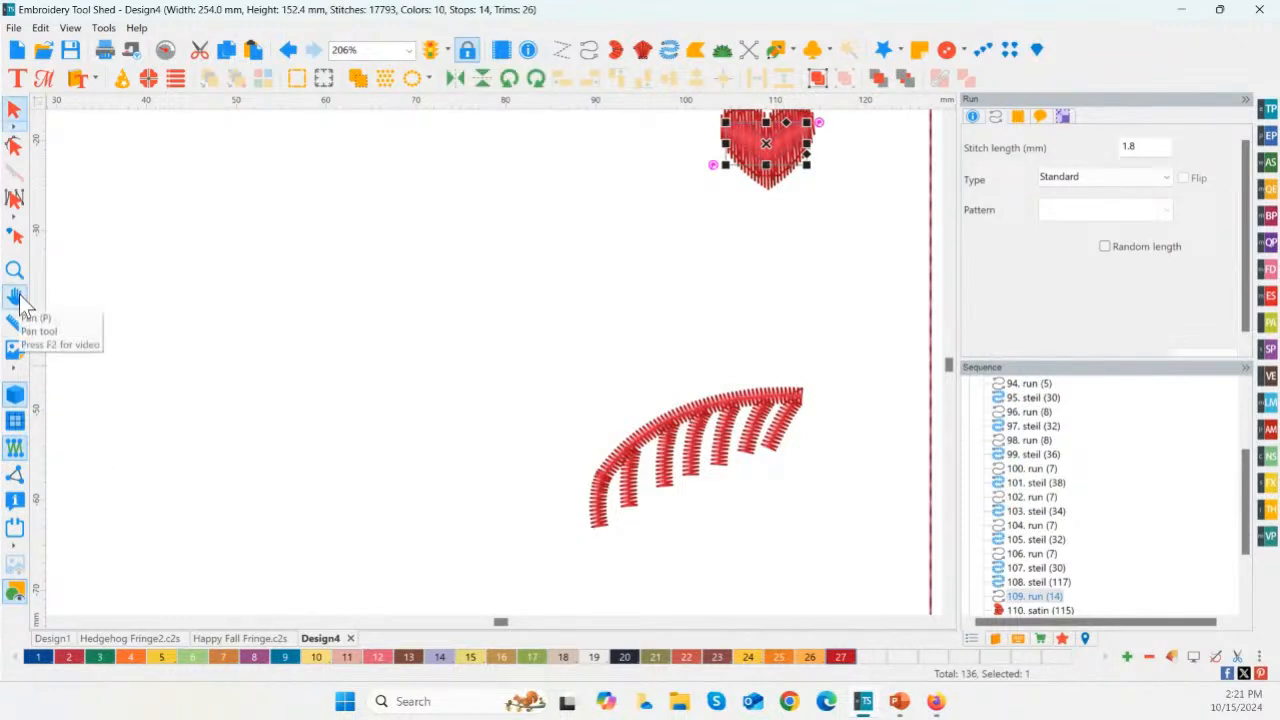
{"action": "left_click_drag", "start_coordinate": [507, 339], "coordinate": [850, 583]}
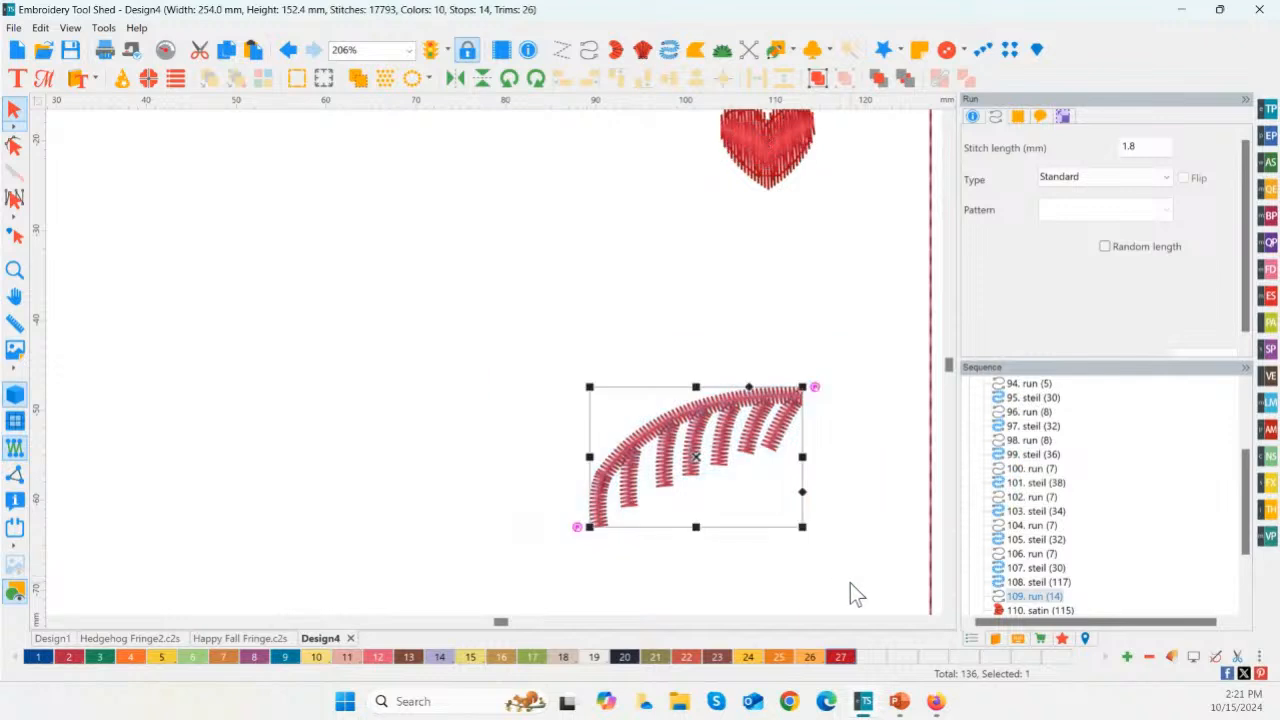
{"action": "key", "text": "Delete"}
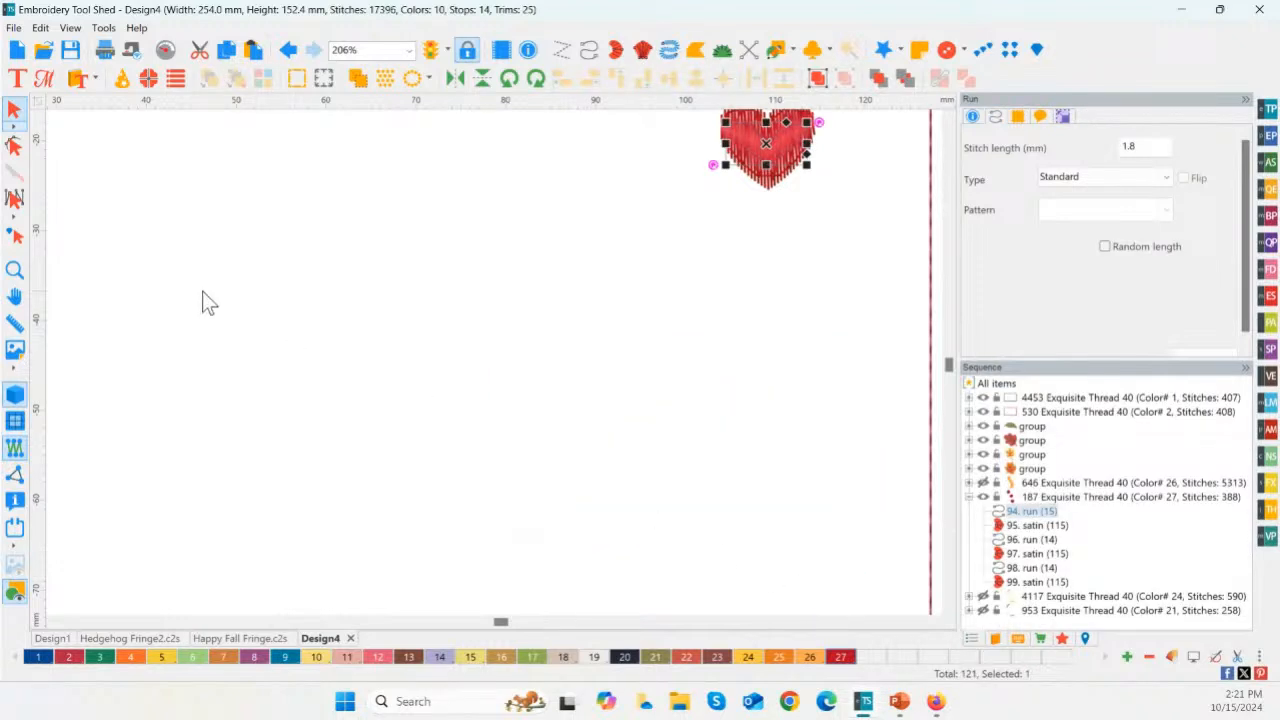
Step: Make the scarf's hidden orange 646, yellow 4117 and green 953 color elements visible again
{"action": "double_click", "coordinate": [18, 271]}
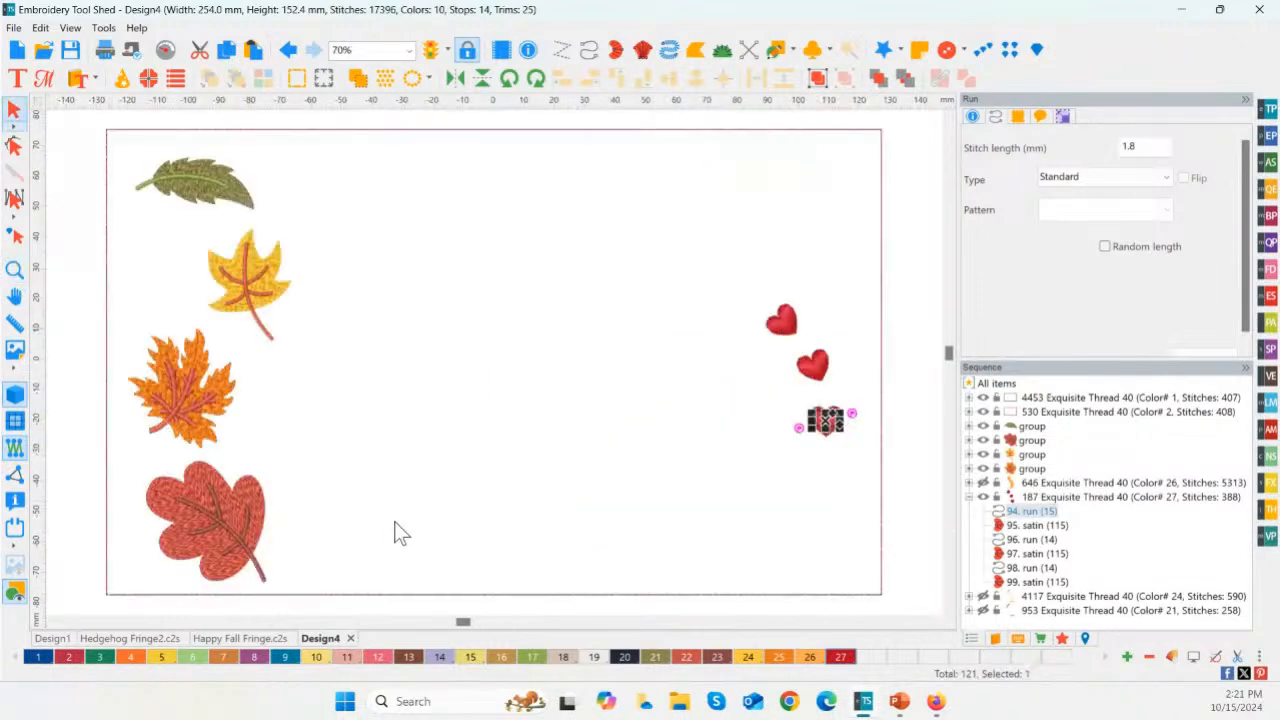
{"action": "left_click", "coordinate": [982, 484]}
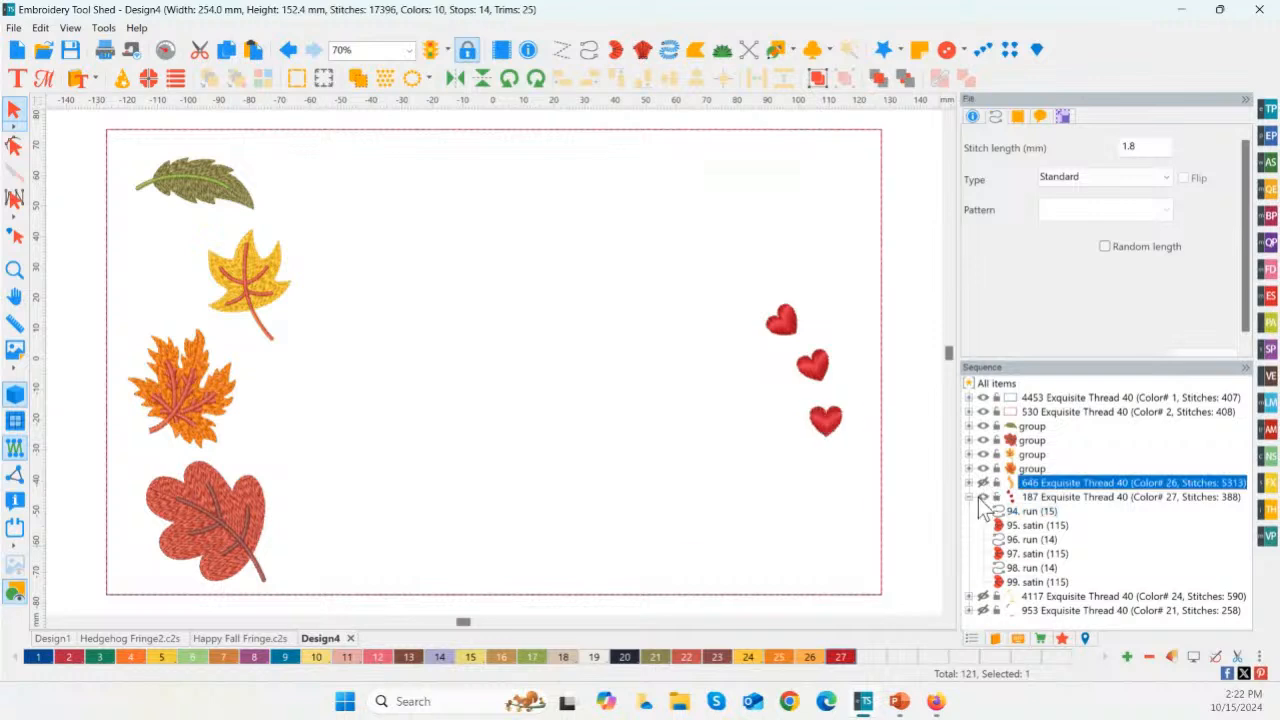
{"action": "left_click", "coordinate": [969, 497]}
{"action": "left_click", "coordinate": [983, 525]}
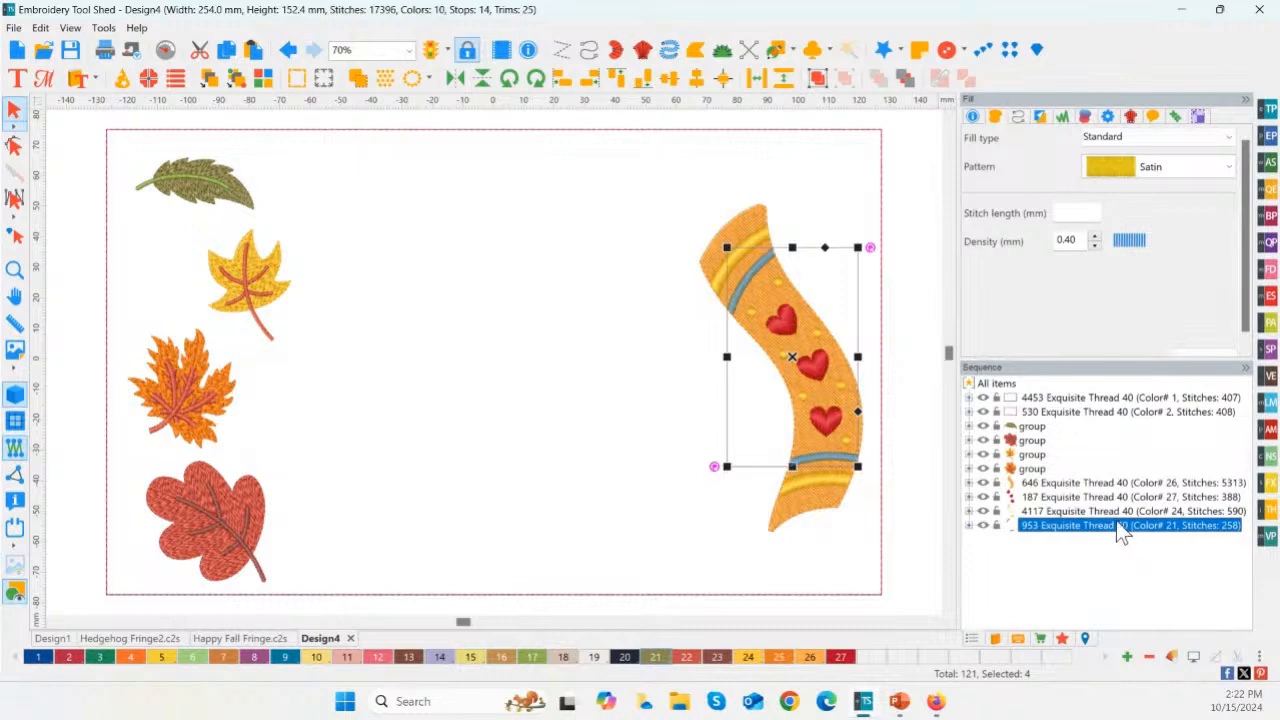
Step: Choose the Fan4 design from the Fringe Shape library
{"action": "left_click", "coordinate": [1269, 486]}
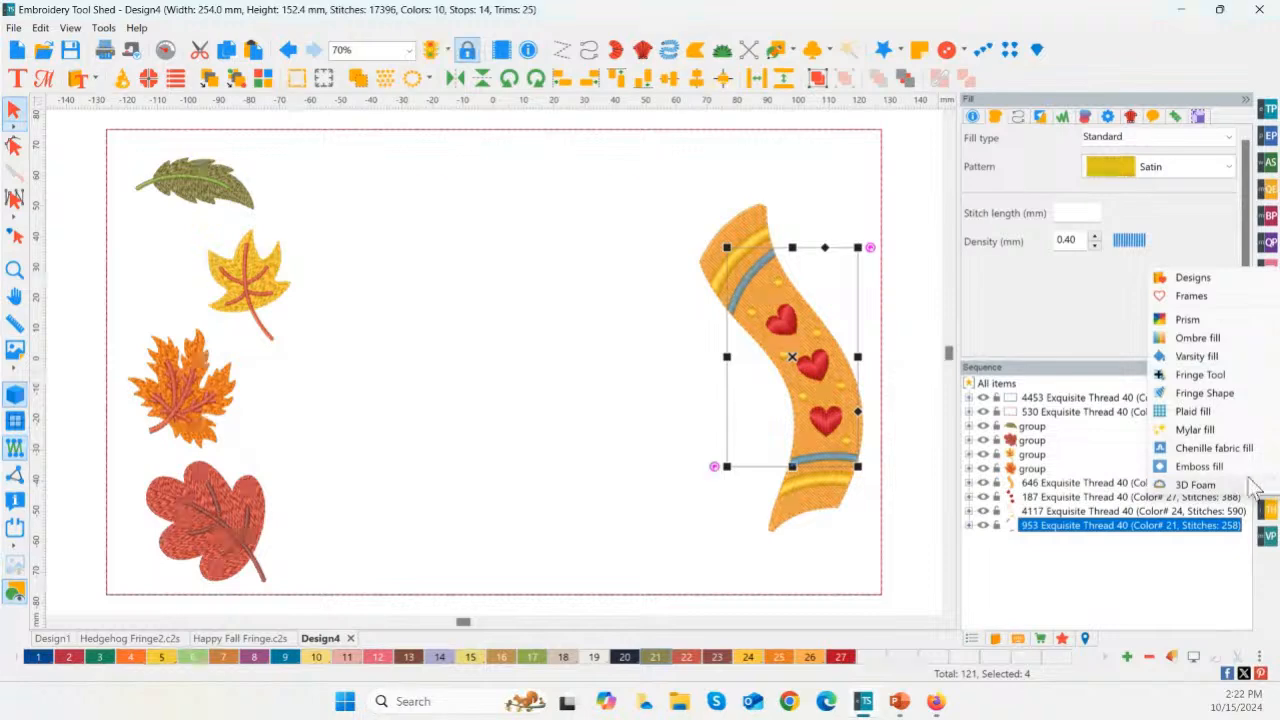
{"action": "left_click", "coordinate": [1214, 380]}
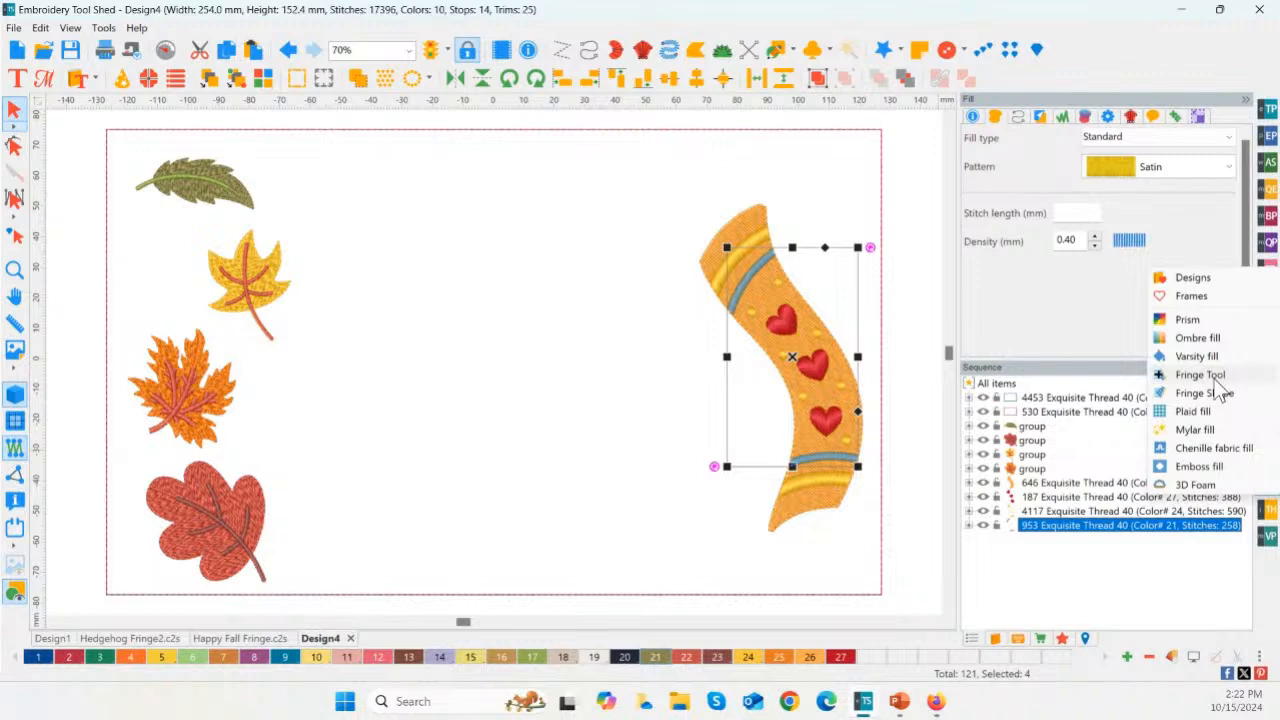
{"action": "left_click", "coordinate": [1220, 399]}
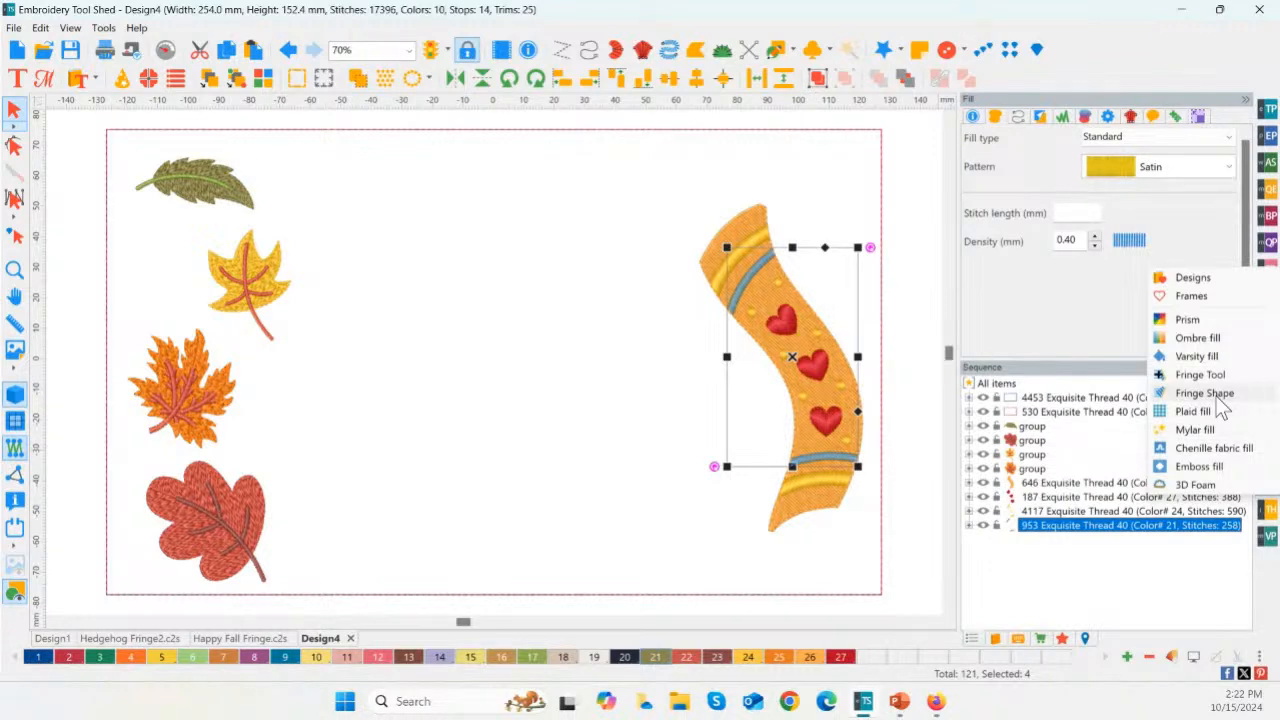
{"action": "left_click", "coordinate": [1216, 380]}
{"action": "left_click", "coordinate": [1205, 392]}
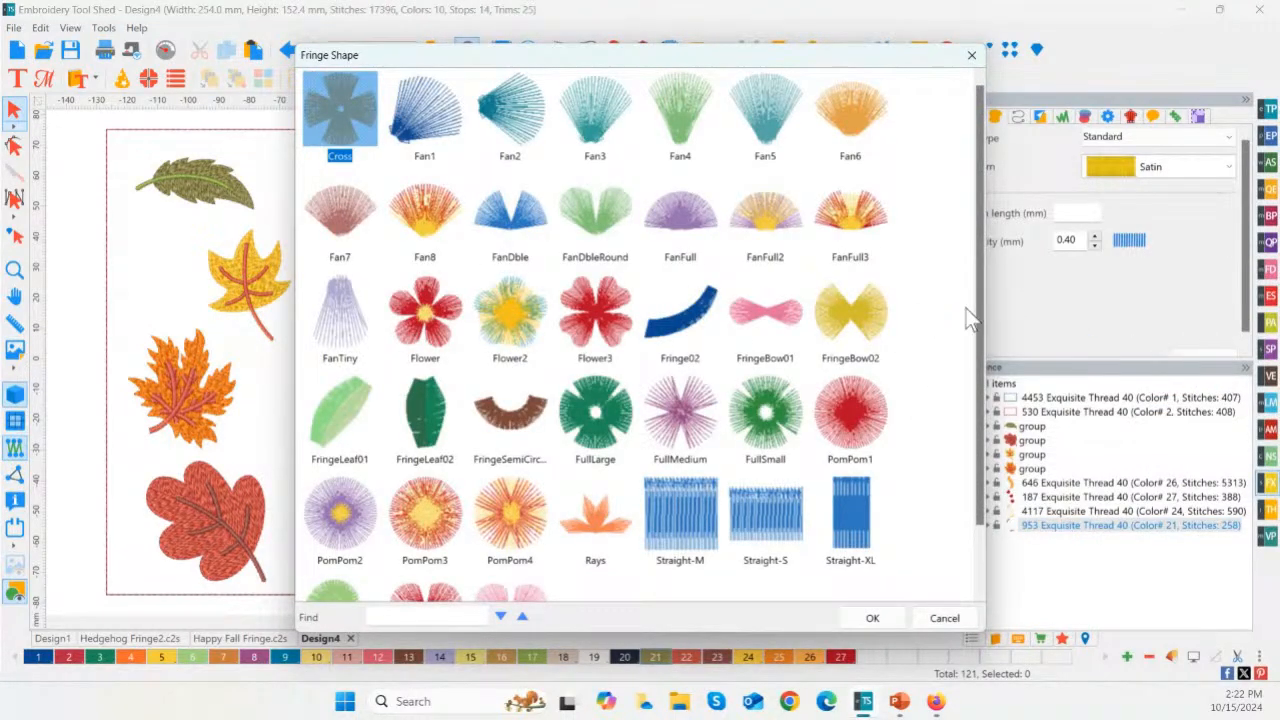
{"action": "left_click_drag", "start_coordinate": [980, 273], "coordinate": [979, 236]}
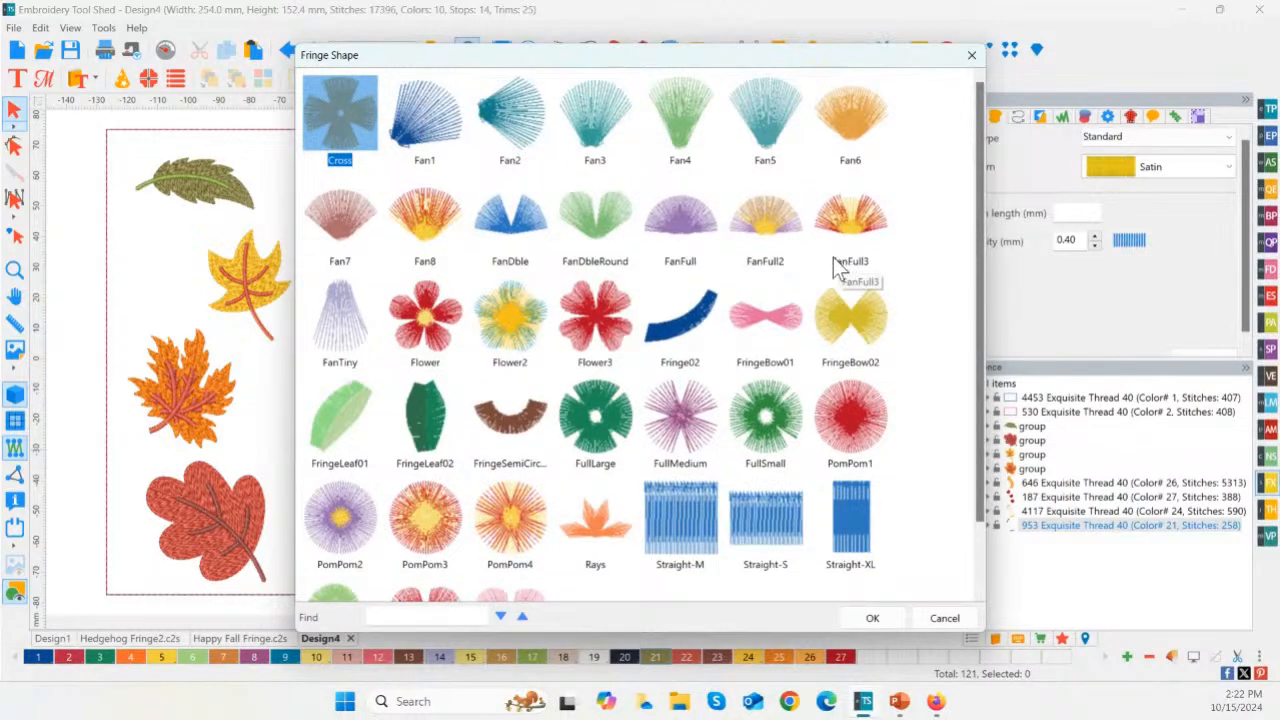
{"action": "left_click", "coordinate": [680, 118]}
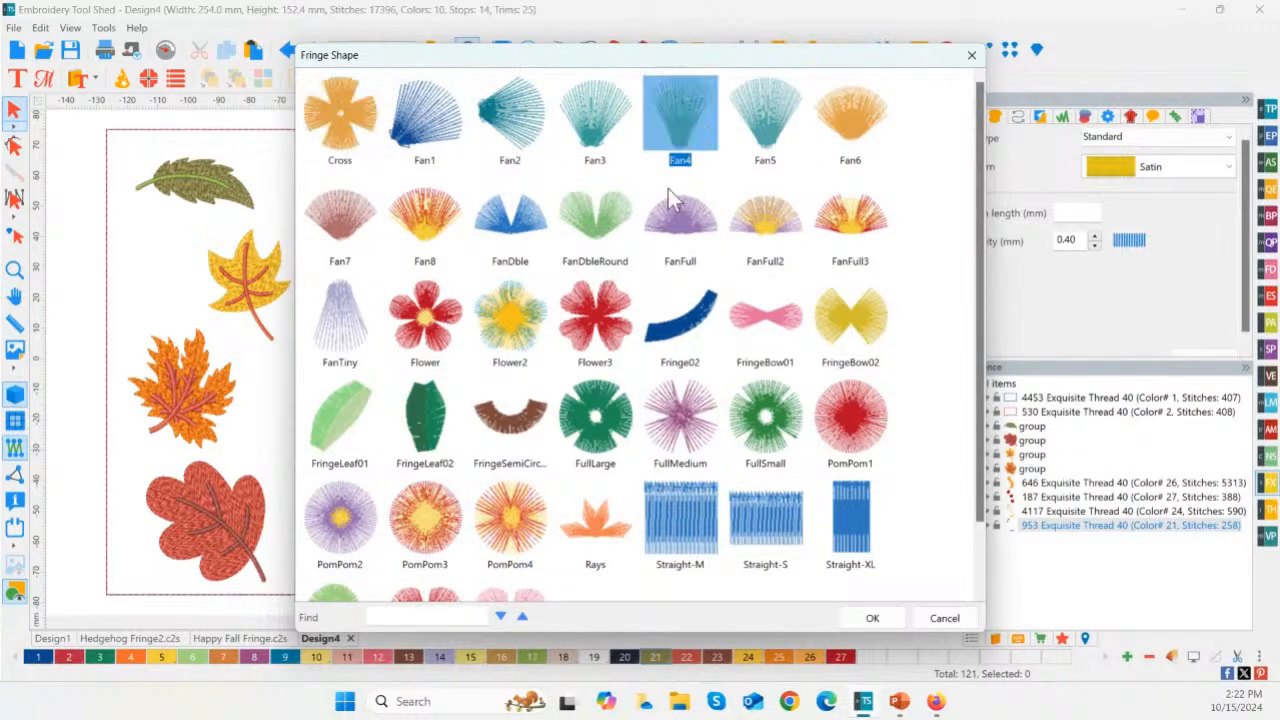
{"action": "left_click", "coordinate": [868, 619]}
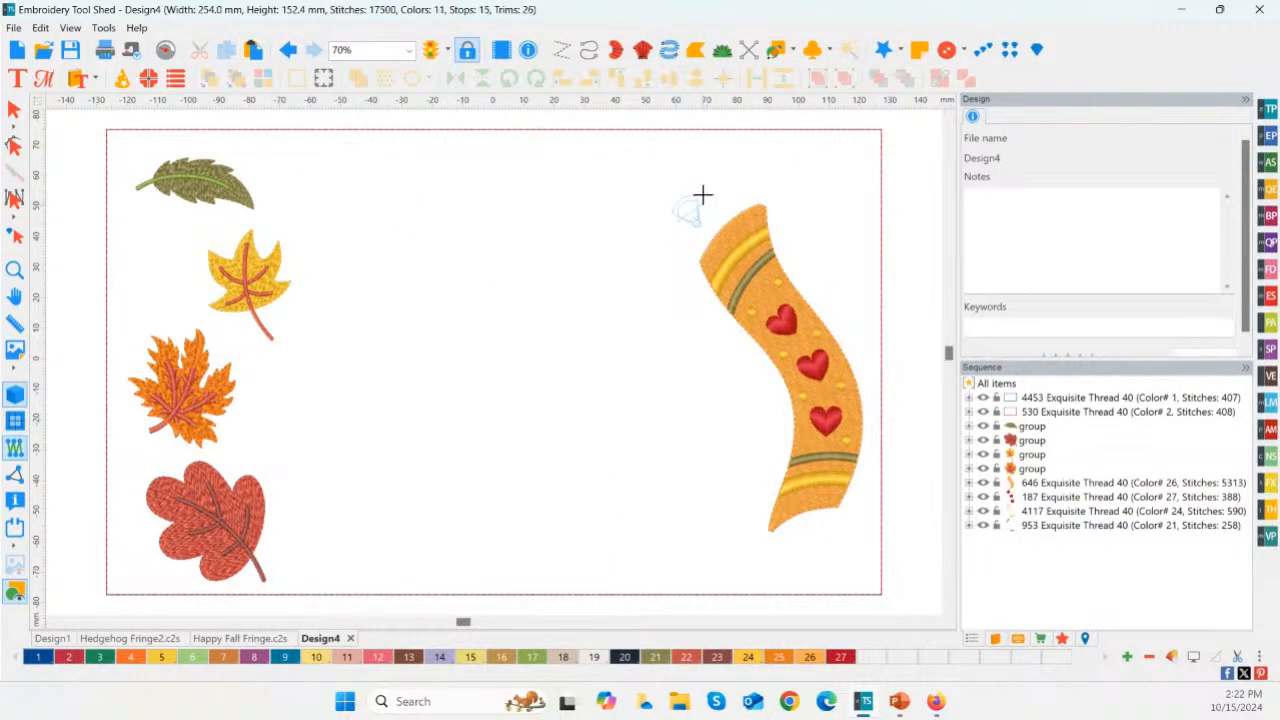
Step: Place four Fan4 fringe shapes in a diagonal row above the scarf's upper end
{"action": "left_click", "coordinate": [701, 204]}
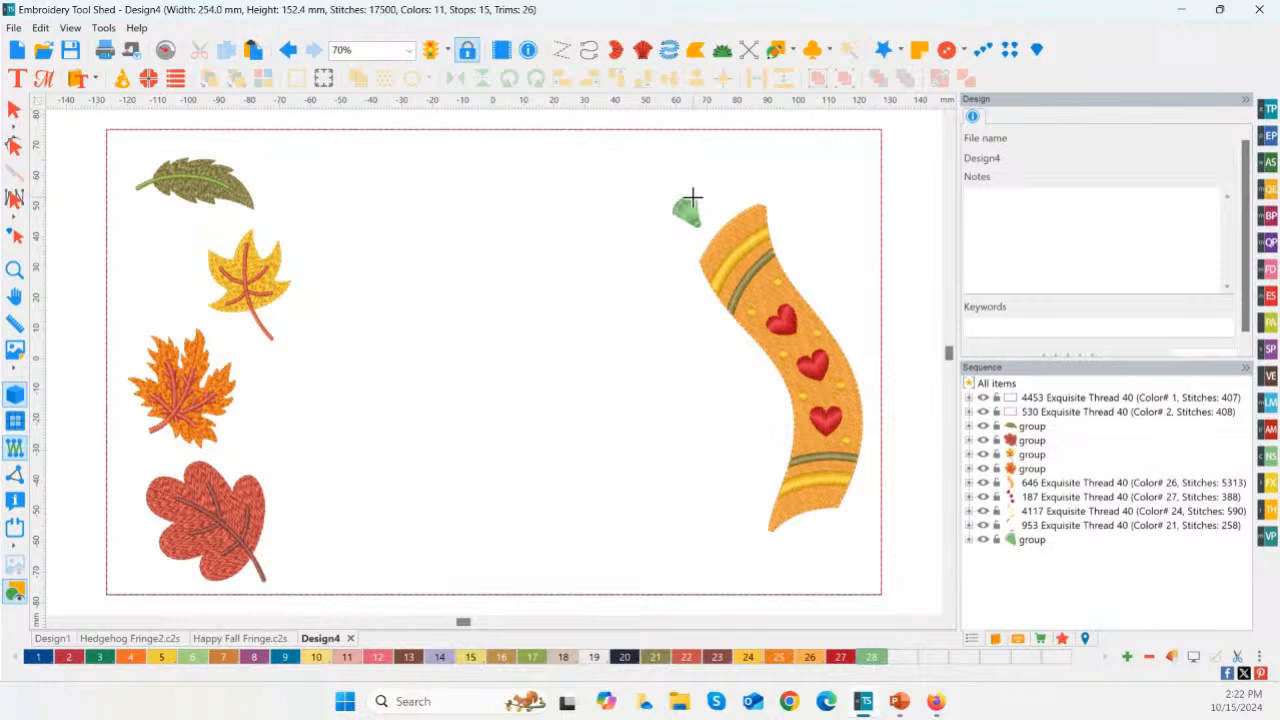
{"action": "left_click", "coordinate": [724, 175]}
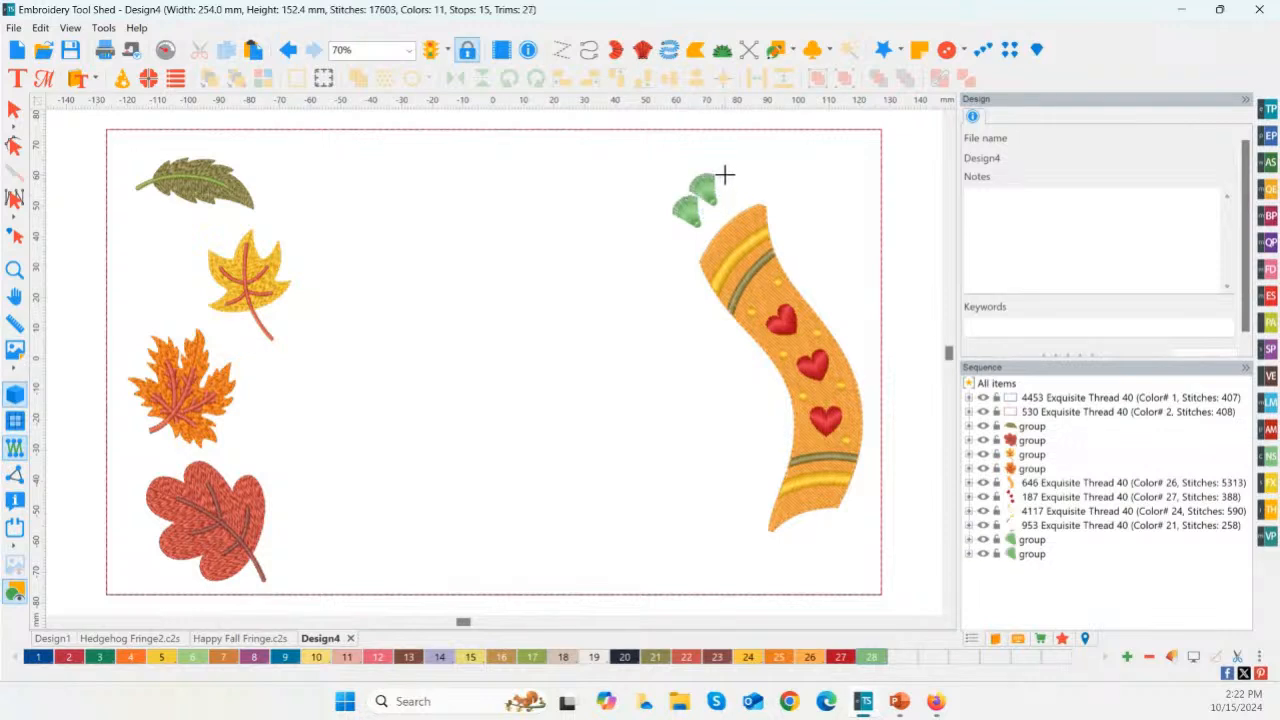
{"action": "left_click", "coordinate": [750, 152]}
{"action": "left_click", "coordinate": [778, 142]}
{"action": "key", "text": "Escape"}
Step: Move the four fans onto the scarf's upper edge and duplicate one to fill the edge's right end
{"action": "left_click", "coordinate": [700, 218]}
{"action": "left_click_drag", "start_coordinate": [700, 222], "coordinate": [702, 255]}
{"action": "left_click_drag", "start_coordinate": [714, 200], "coordinate": [714, 236]}
{"action": "left_click", "coordinate": [738, 162]}
{"action": "left_click_drag", "start_coordinate": [743, 172], "coordinate": [728, 218]}
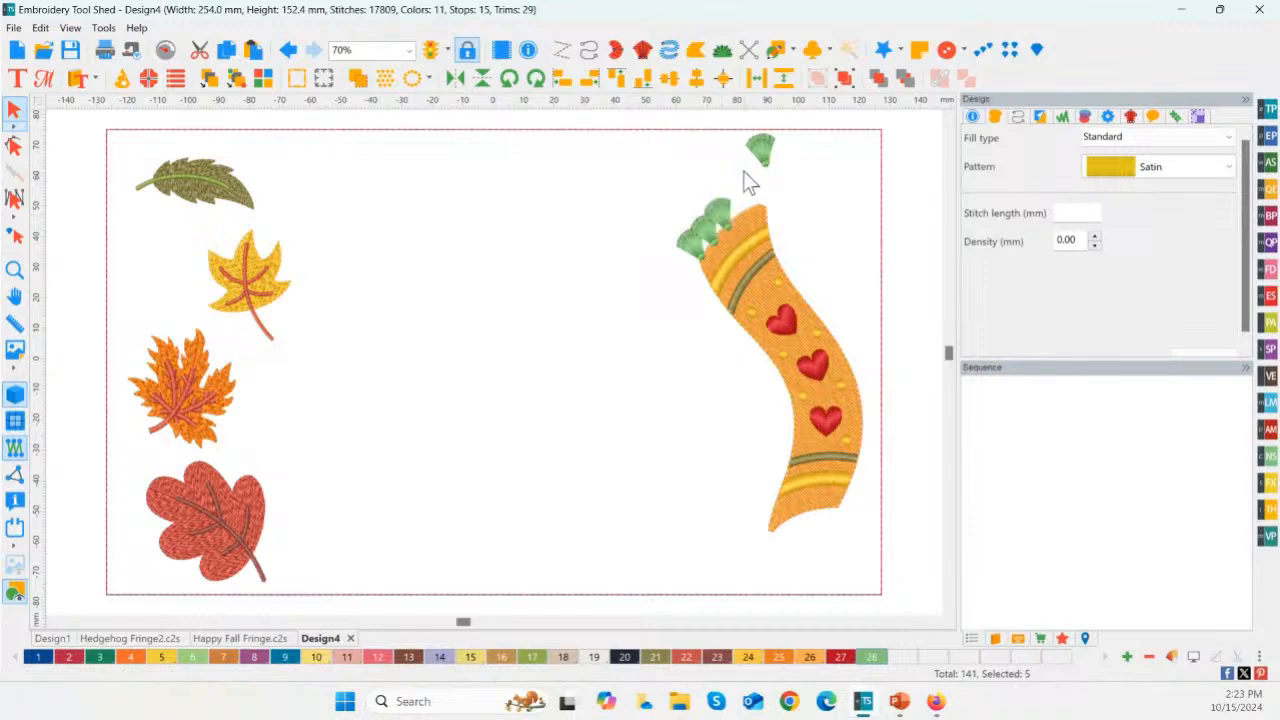
{"action": "left_click_drag", "start_coordinate": [769, 149], "coordinate": [745, 205]}
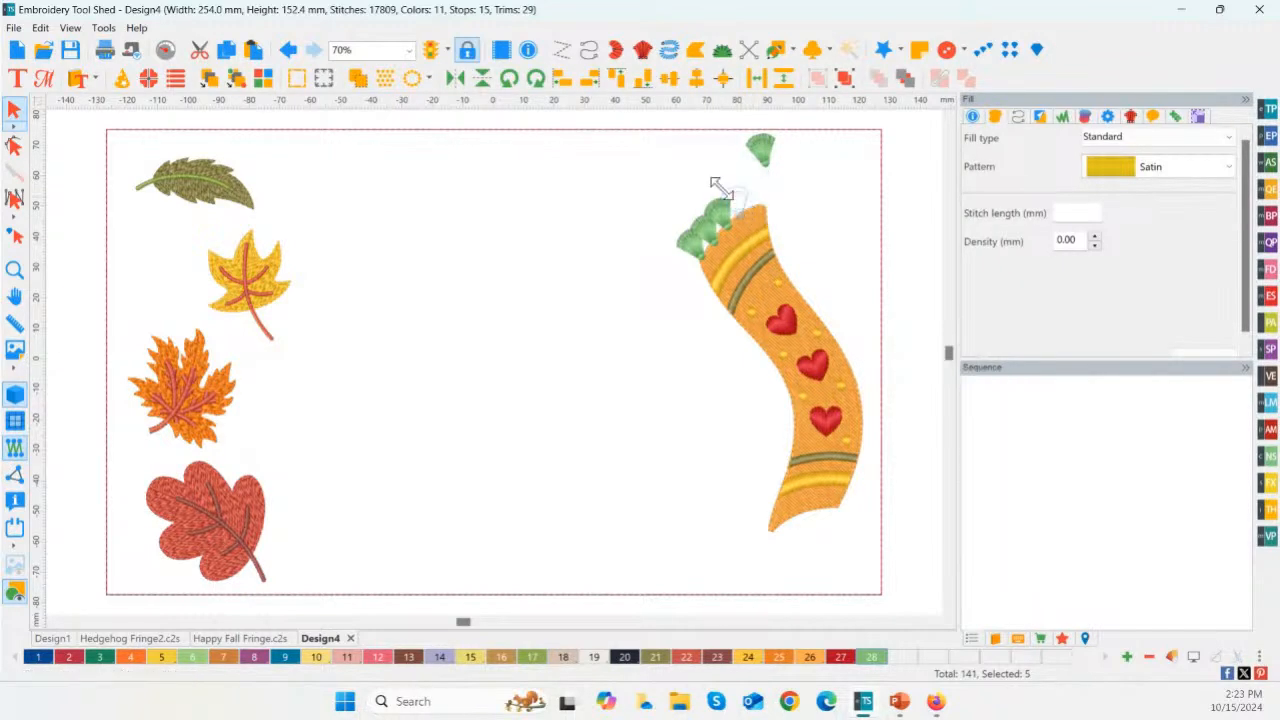
{"action": "key", "text": "ctrl+d"}
{"action": "left_click_drag", "start_coordinate": [742, 206], "coordinate": [763, 203]}
Step: Recolor the five fringe fans at the scarf's upper end with red palette color 2
{"action": "left_click", "coordinate": [802, 201]}
{"action": "left_click_drag", "start_coordinate": [601, 181], "coordinate": [795, 250]}
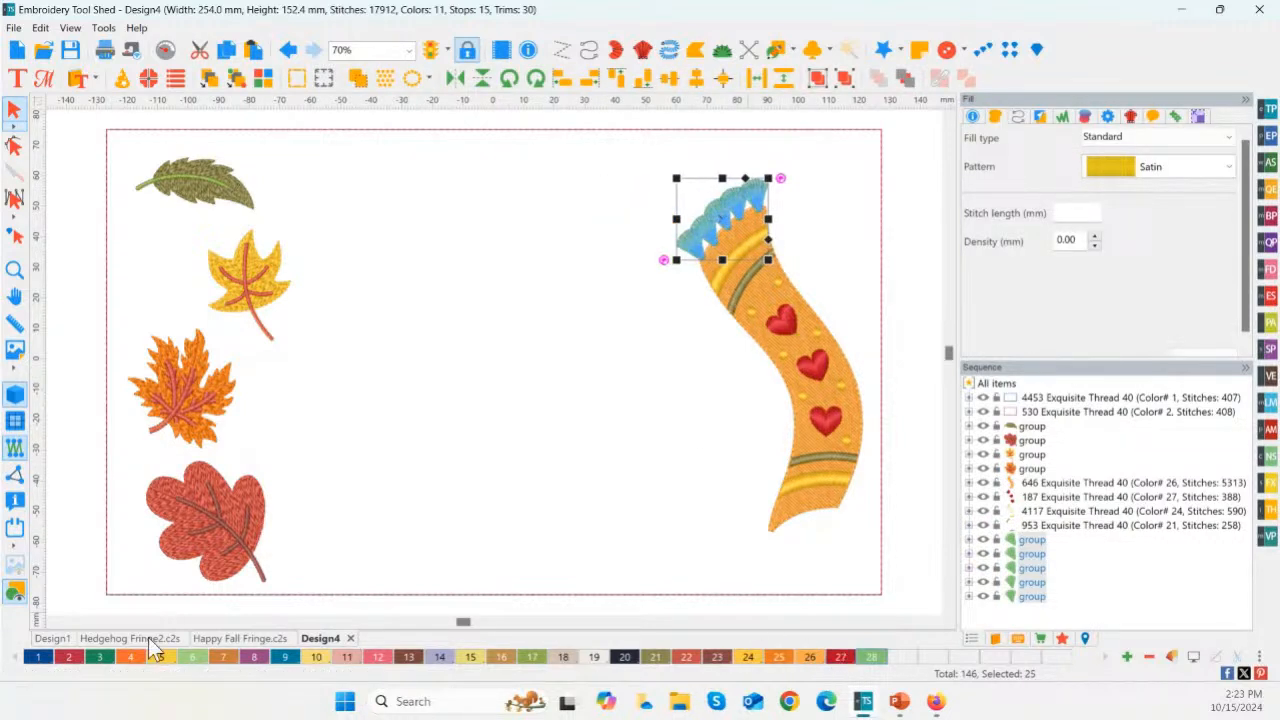
{"action": "left_click", "coordinate": [69, 657]}
{"action": "left_click", "coordinate": [537, 369]}
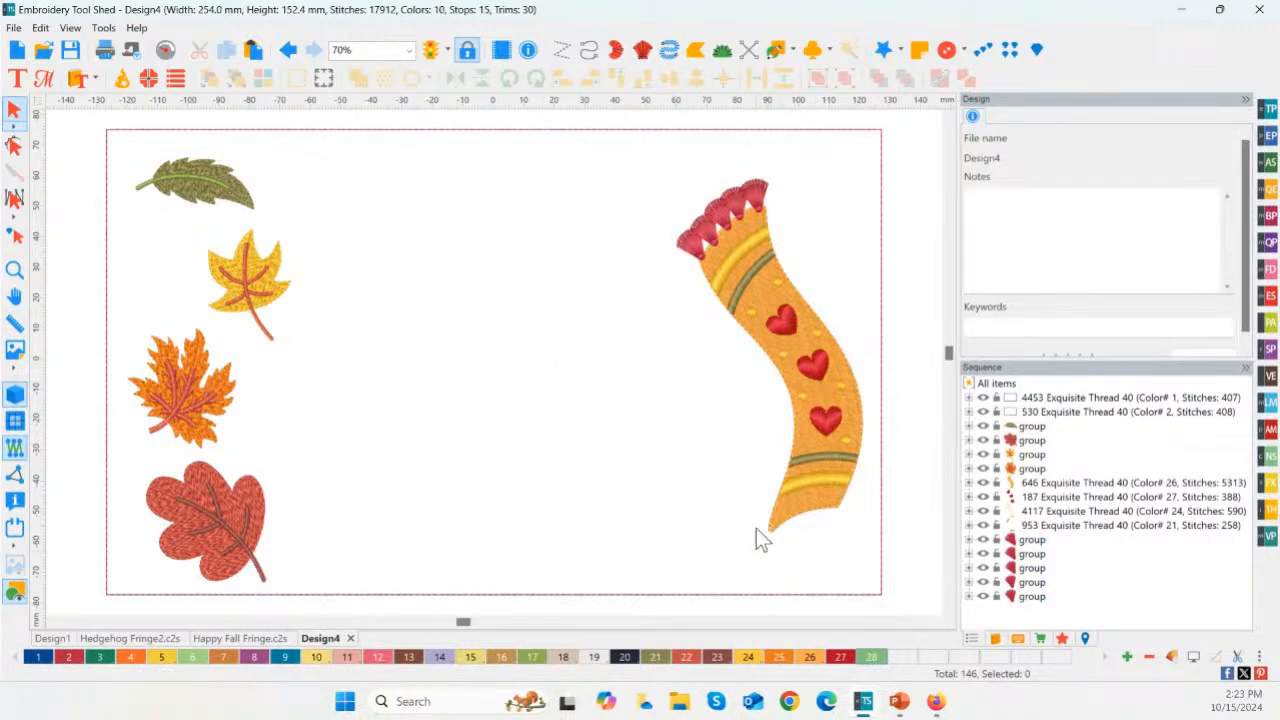
Step: Place five Fan4 fringe shapes in a row below the scarf's lower end
{"action": "left_click", "coordinate": [1268, 488]}
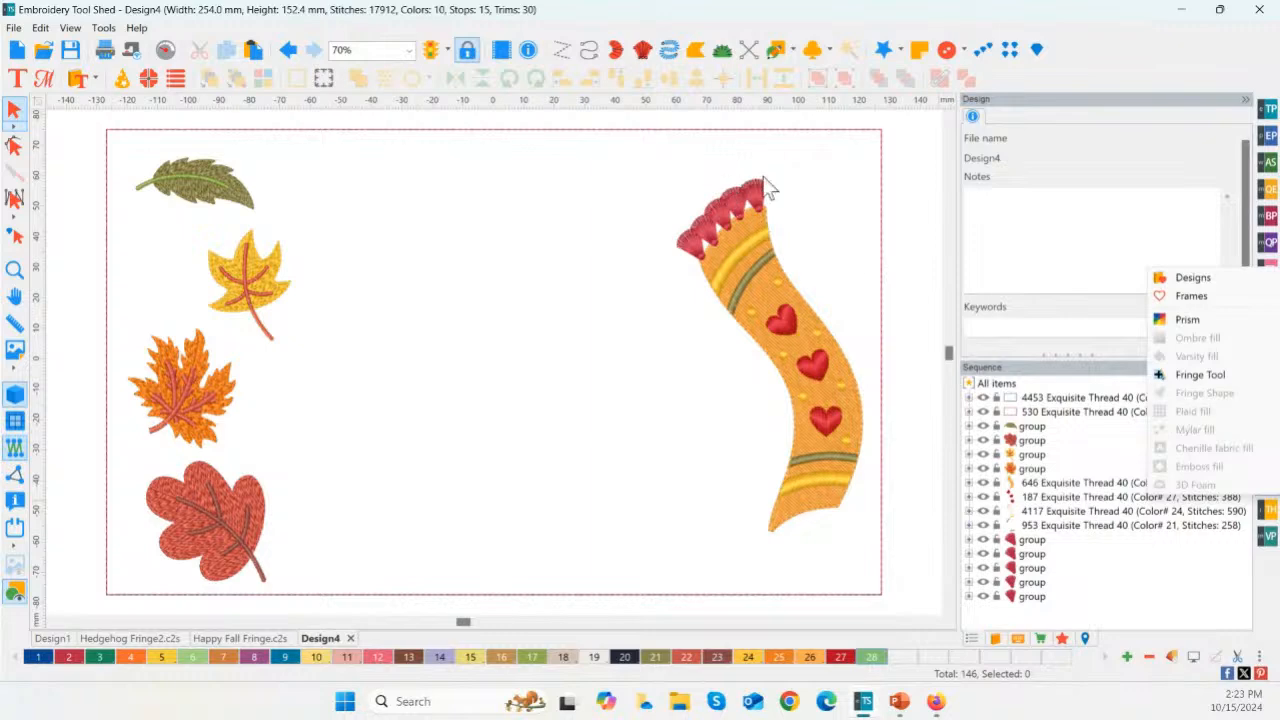
{"action": "left_click", "coordinate": [1197, 378]}
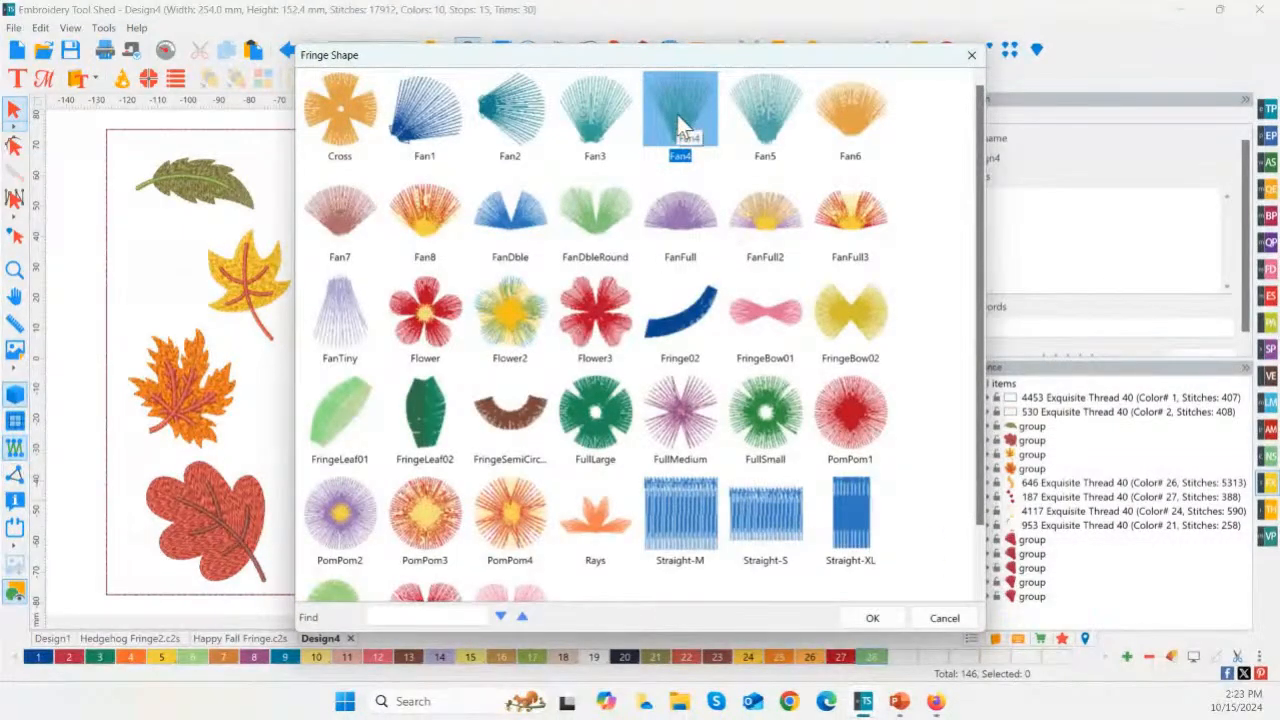
{"action": "double_click", "coordinate": [677, 115]}
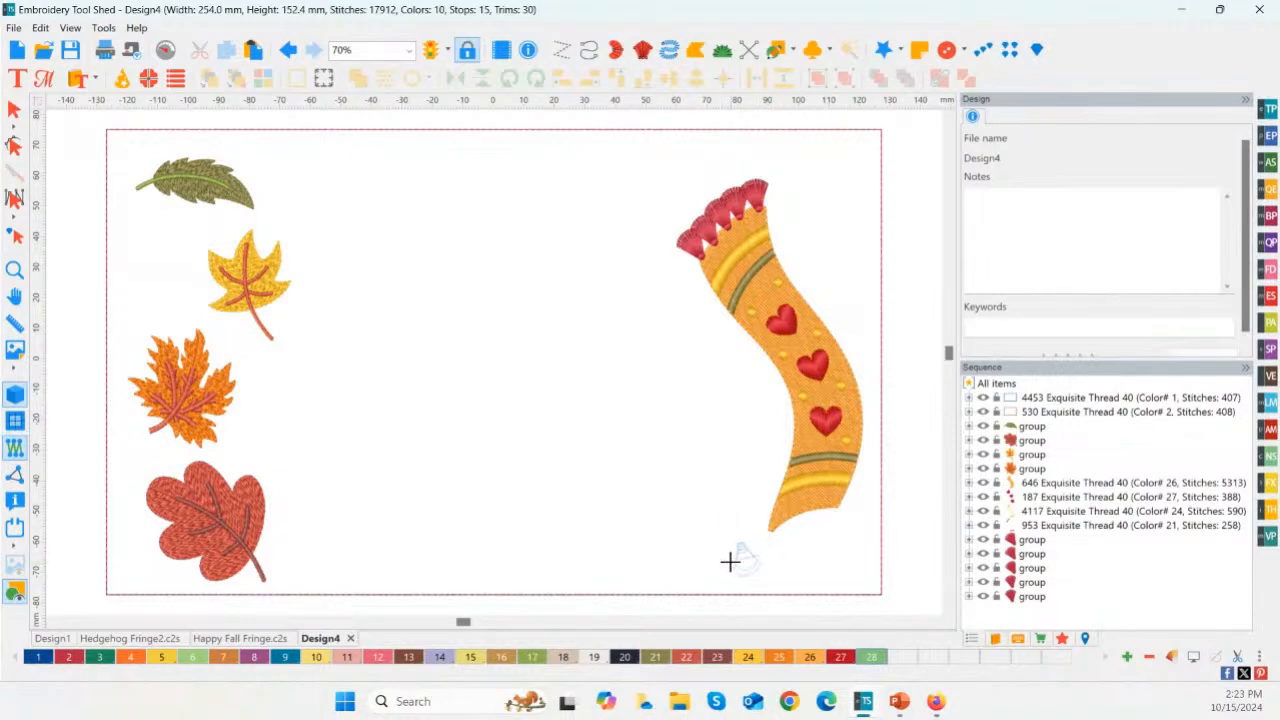
{"action": "left_click", "coordinate": [730, 557]}
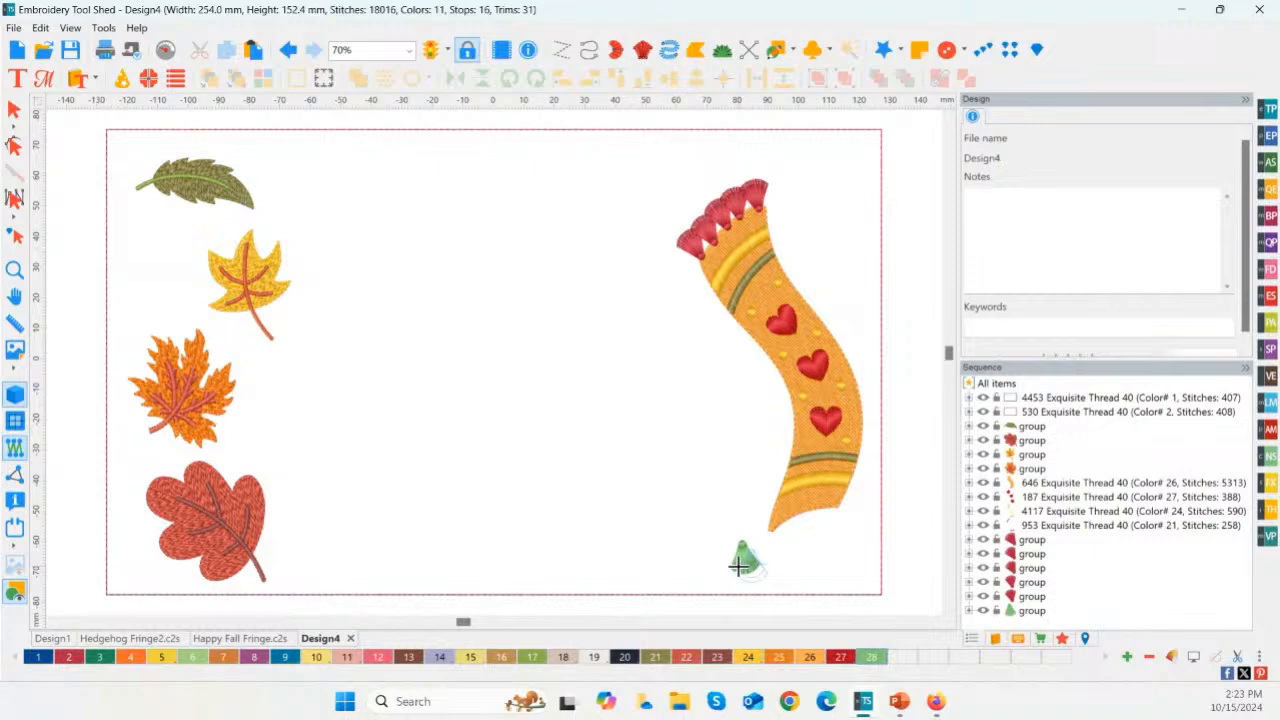
{"action": "left_click", "coordinate": [738, 563]}
{"action": "left_click", "coordinate": [744, 558]}
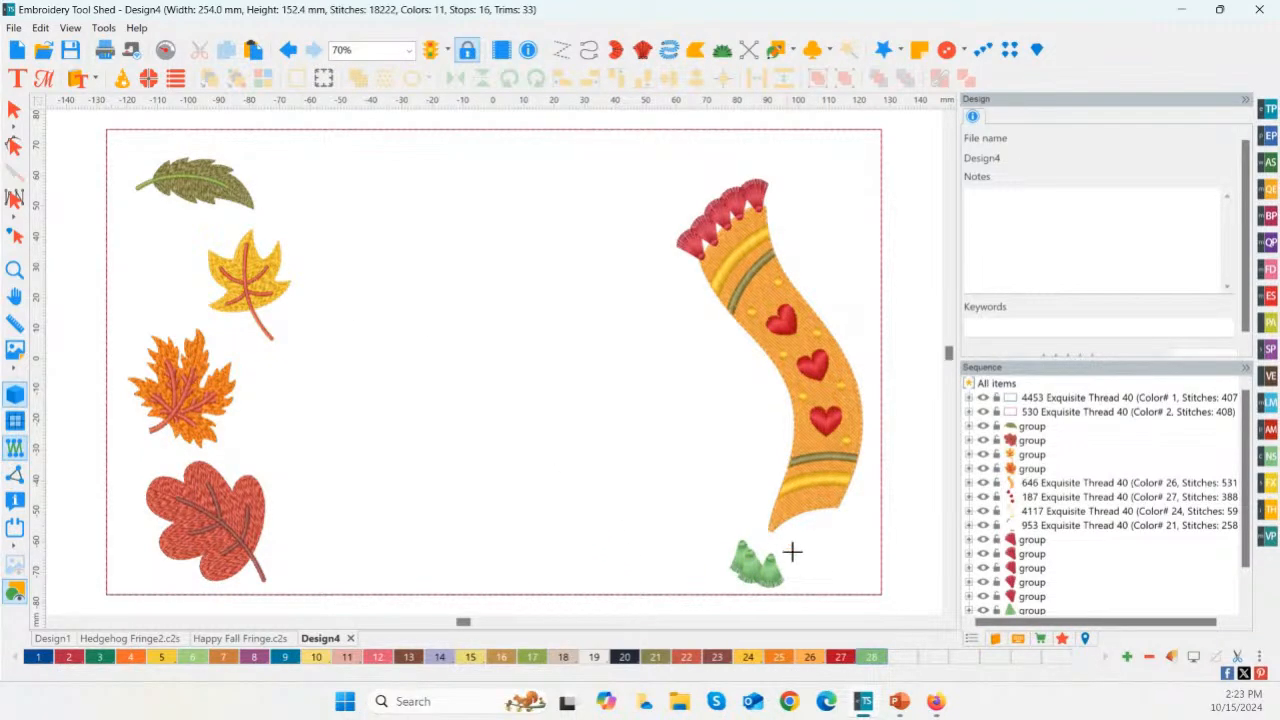
{"action": "left_click", "coordinate": [740, 568]}
{"action": "left_click", "coordinate": [757, 537]}
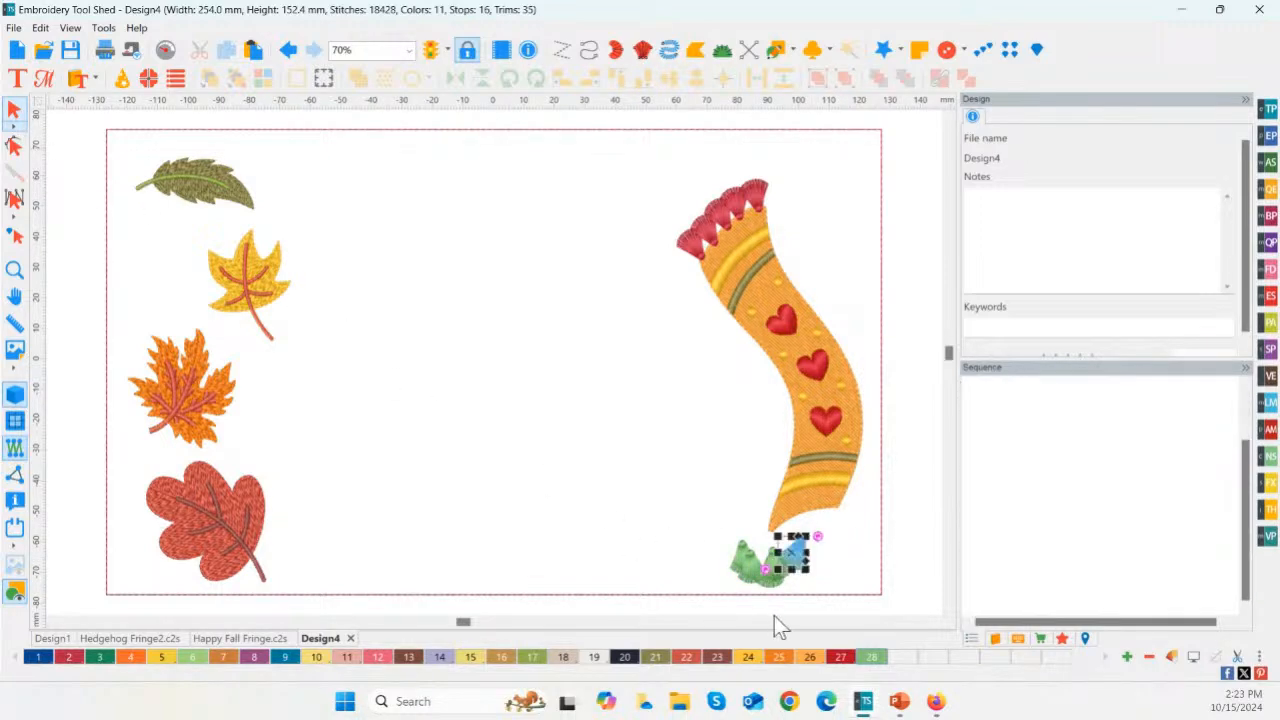
{"action": "left_click", "coordinate": [788, 552]}
{"action": "left_click", "coordinate": [796, 527]}
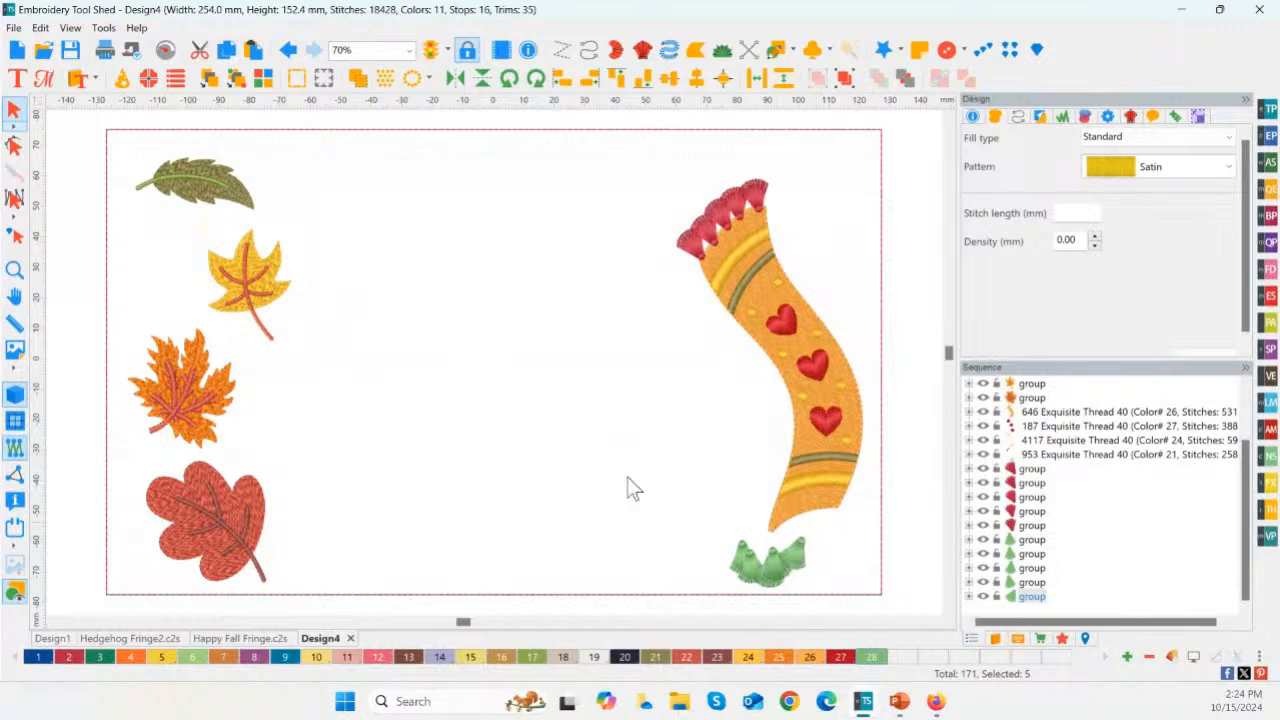
Step: Move the rightmost green fan to the right corner of the scarf's lower edge and rotate it upright
{"action": "left_click", "coordinate": [14, 269]}
{"action": "left_click_drag", "start_coordinate": [697, 471], "coordinate": [880, 606]}
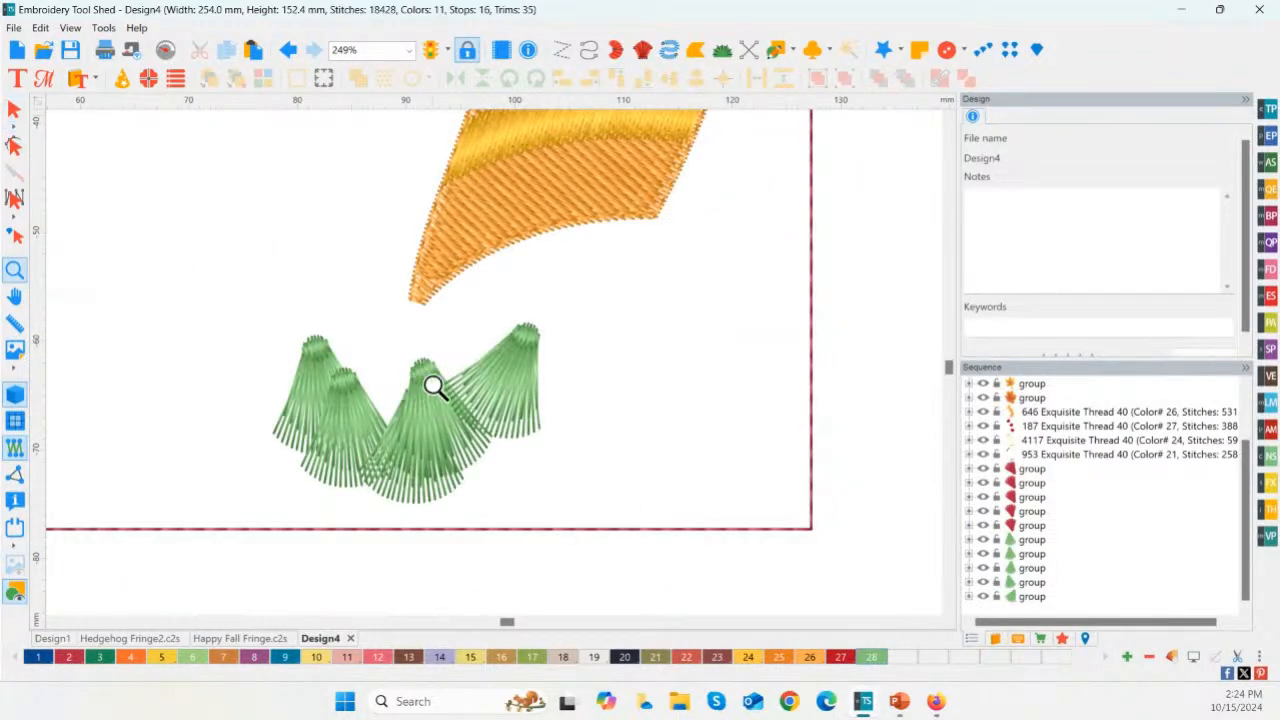
{"action": "left_click", "coordinate": [18, 112]}
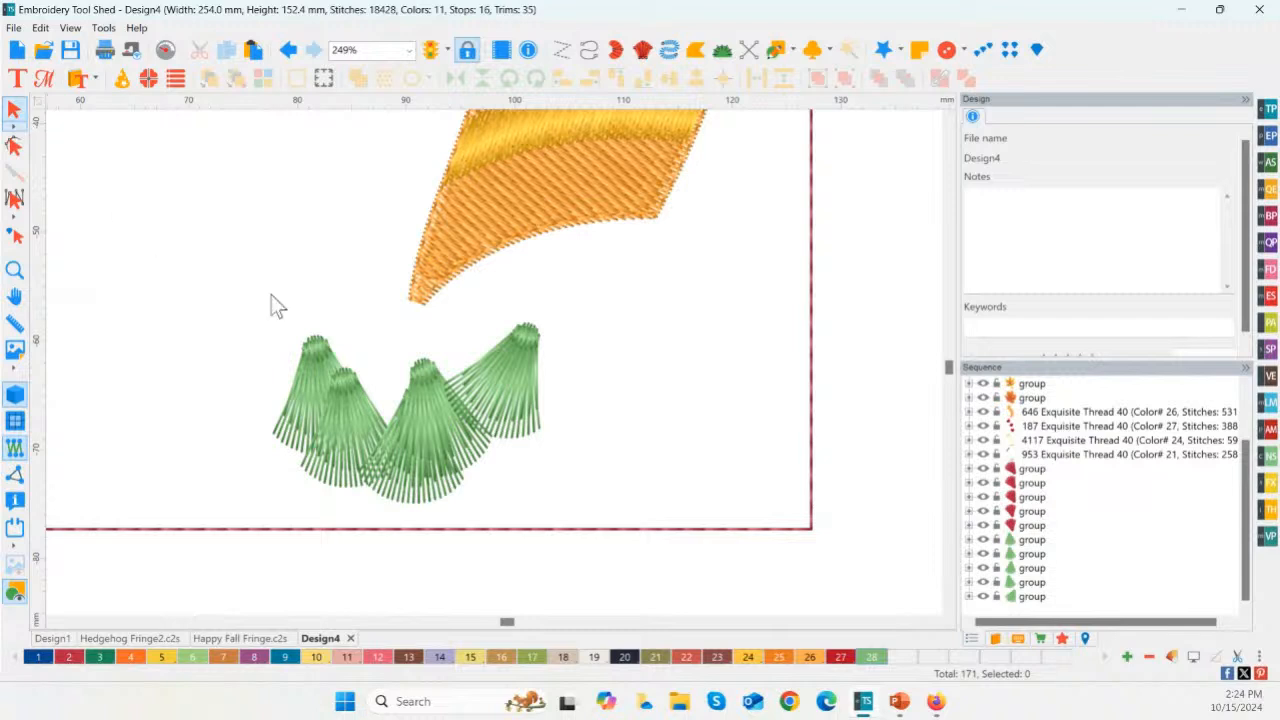
{"action": "left_click_drag", "start_coordinate": [540, 397], "coordinate": [656, 265]}
{"action": "left_click_drag", "start_coordinate": [679, 211], "coordinate": [655, 191]}
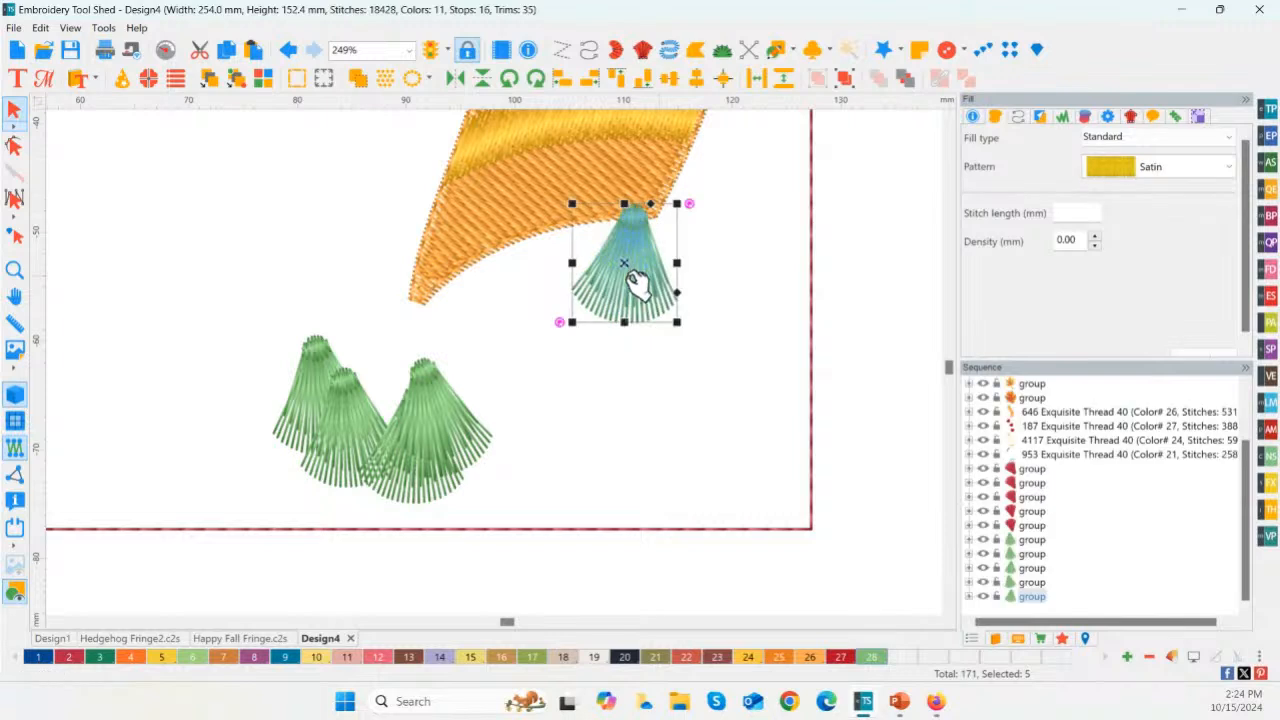
{"action": "left_click_drag", "start_coordinate": [641, 268], "coordinate": [647, 271]}
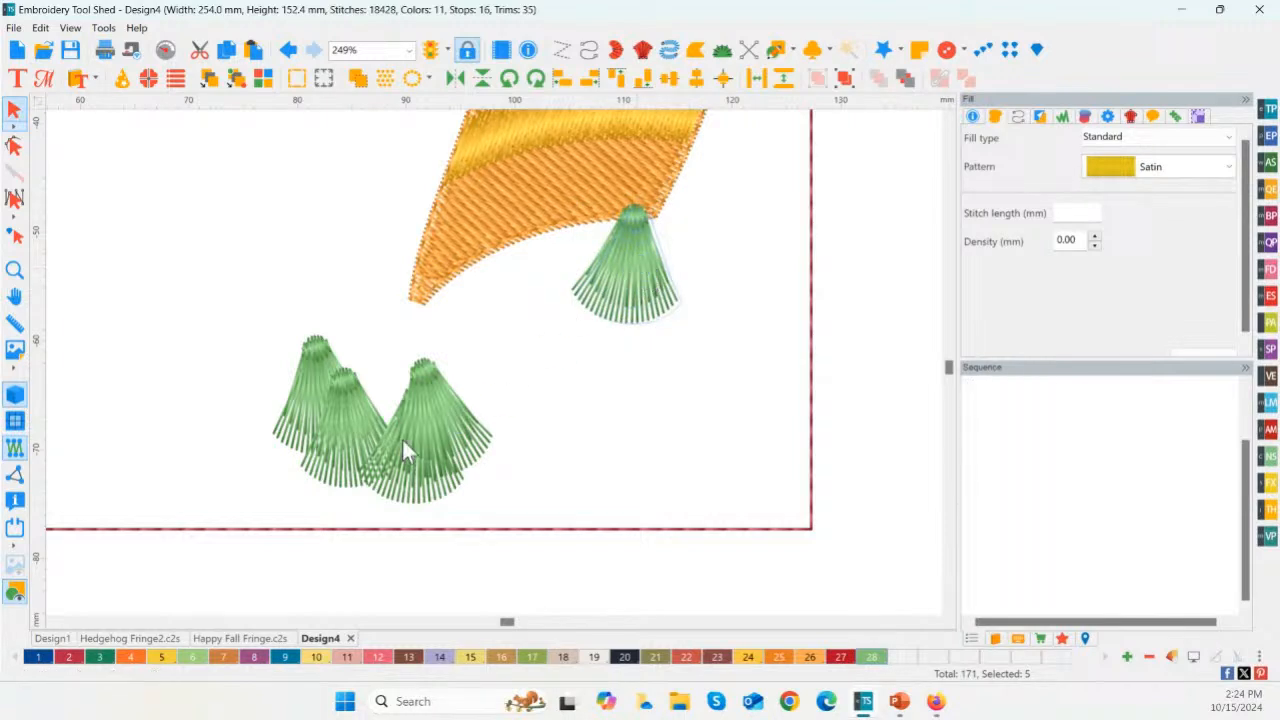
Step: Line up three more green fans along the scarf's lower edge to its left corner and delete the leftover fan
{"action": "left_click", "coordinate": [403, 439]}
{"action": "left_click_drag", "start_coordinate": [439, 424], "coordinate": [577, 293]}
{"action": "left_click", "coordinate": [425, 445]}
{"action": "left_click_drag", "start_coordinate": [425, 445], "coordinate": [516, 293]}
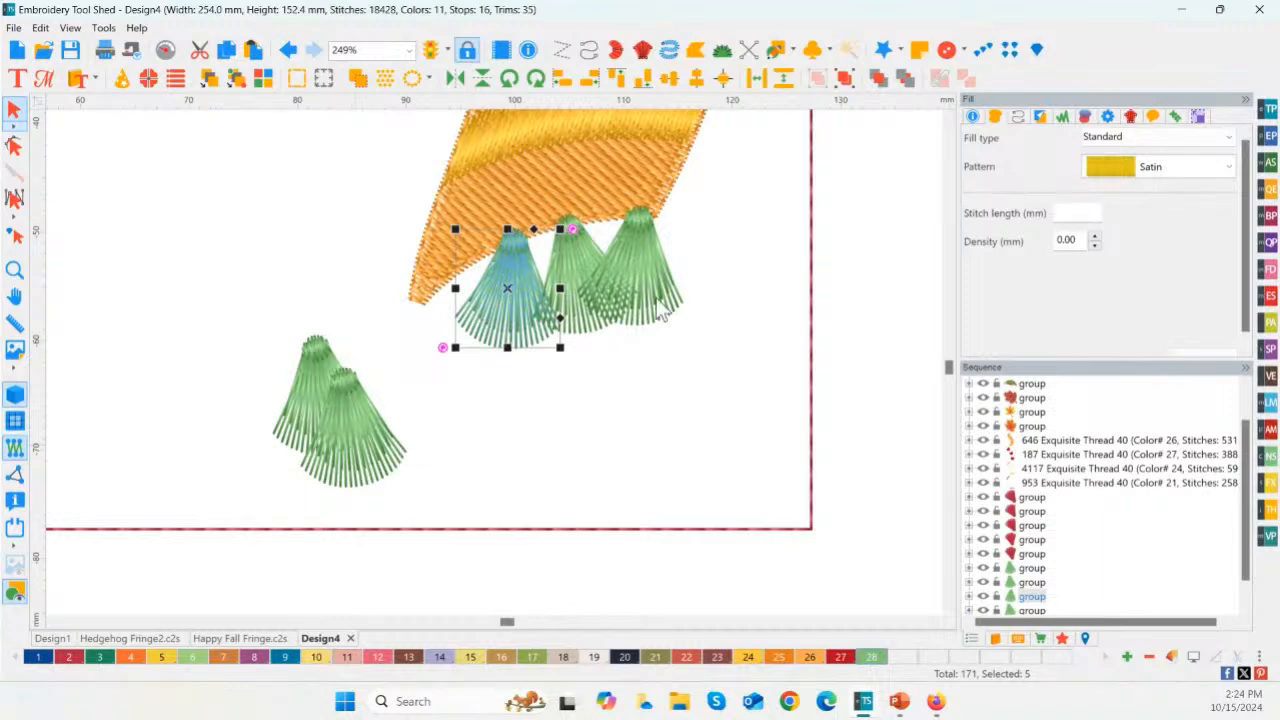
{"action": "left_click", "coordinate": [712, 332]}
{"action": "left_click", "coordinate": [370, 430]}
{"action": "left_click_drag", "start_coordinate": [380, 432], "coordinate": [452, 332]}
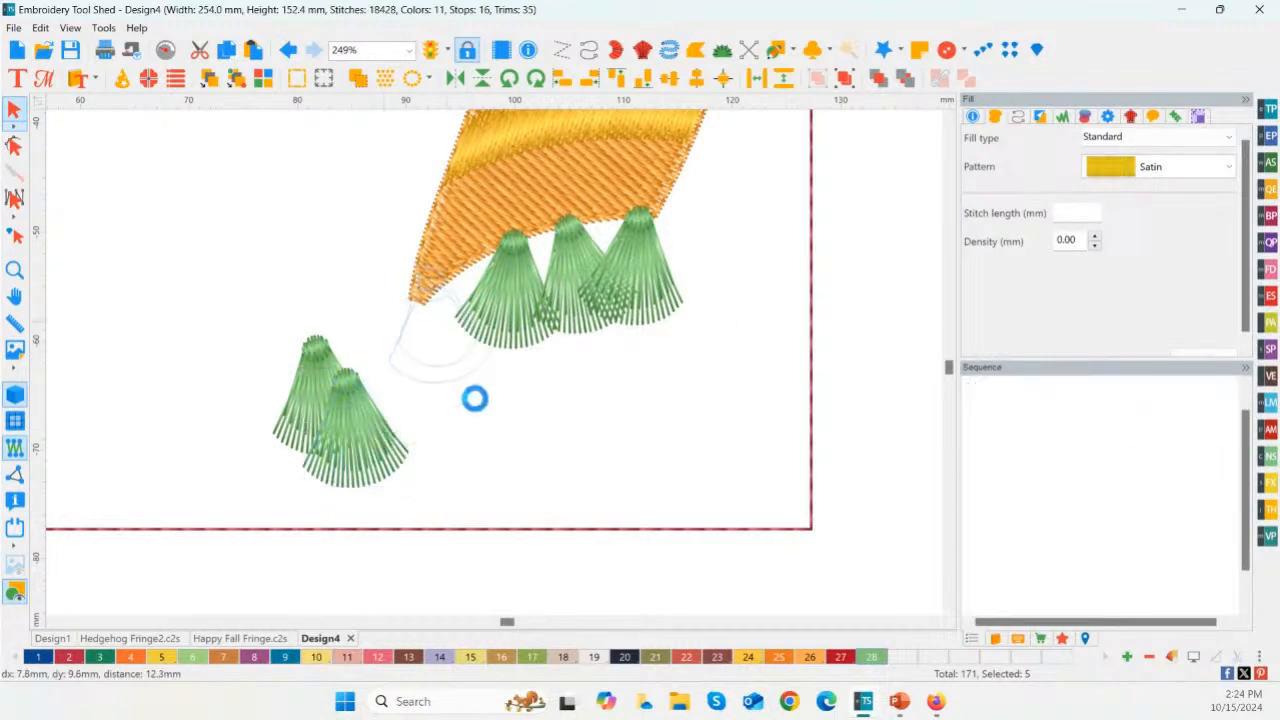
{"action": "left_click", "coordinate": [309, 405]}
{"action": "key", "text": "Delete"}
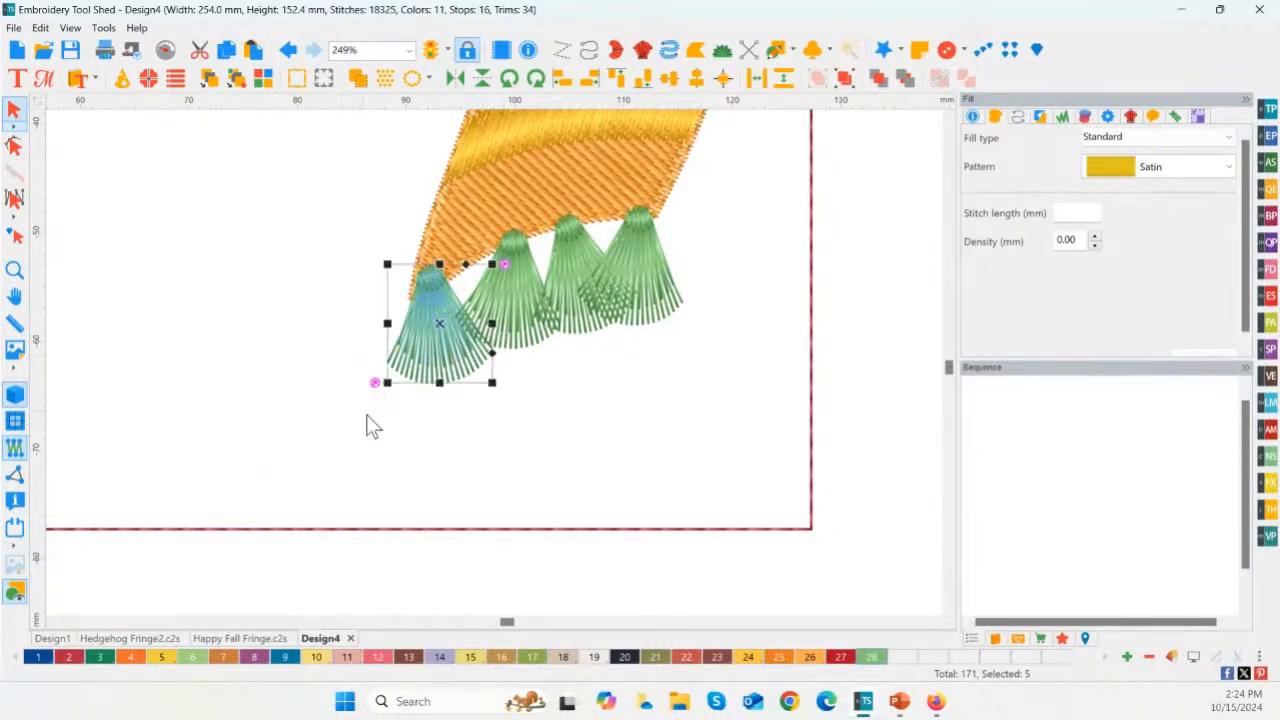
Step: Recolor the four green fringe fans at the scarf's lower end with red palette color 2
{"action": "left_click", "coordinate": [648, 296], "text": "shift"}
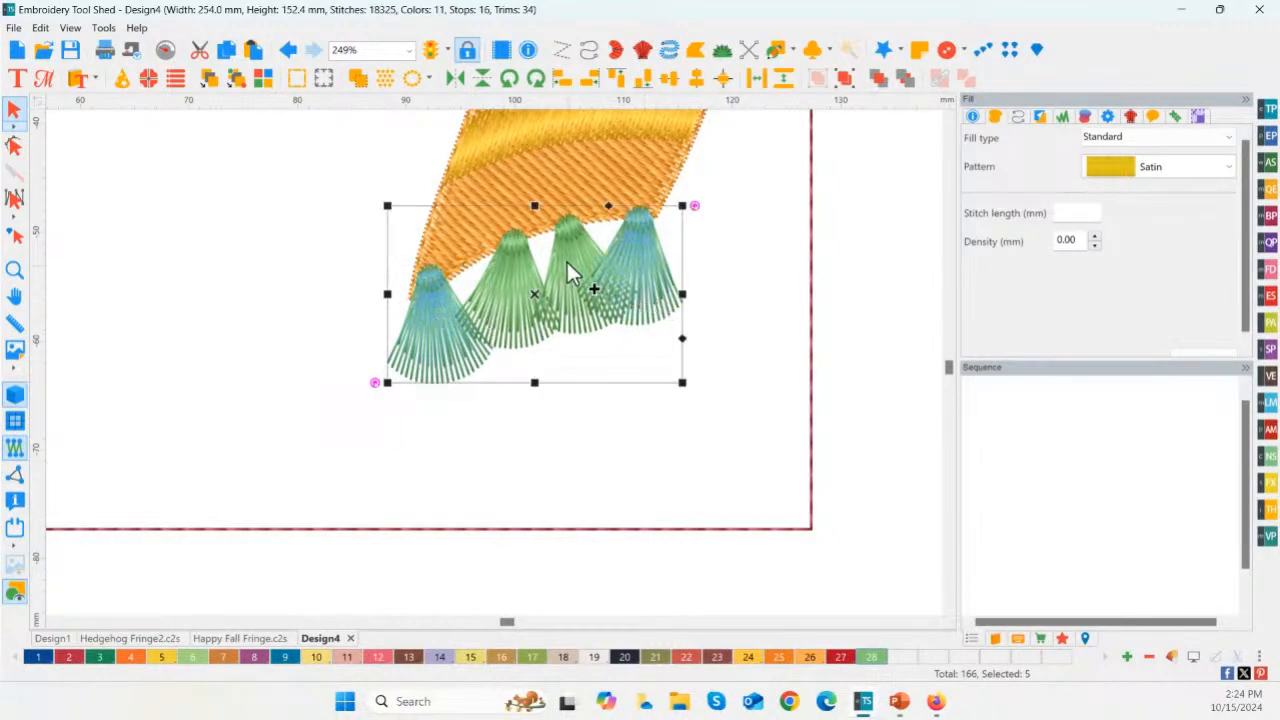
{"action": "left_click", "coordinate": [69, 656]}
{"action": "double_click", "coordinate": [15, 271]}
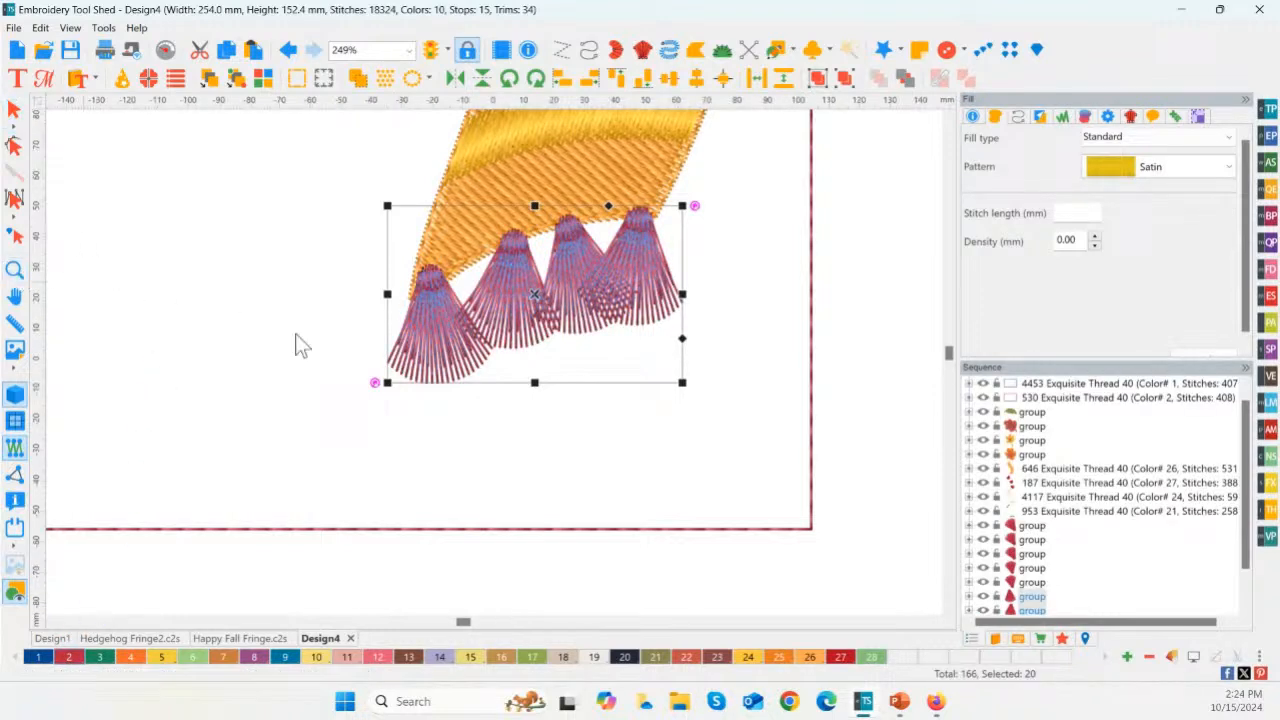
{"action": "left_click", "coordinate": [895, 221]}
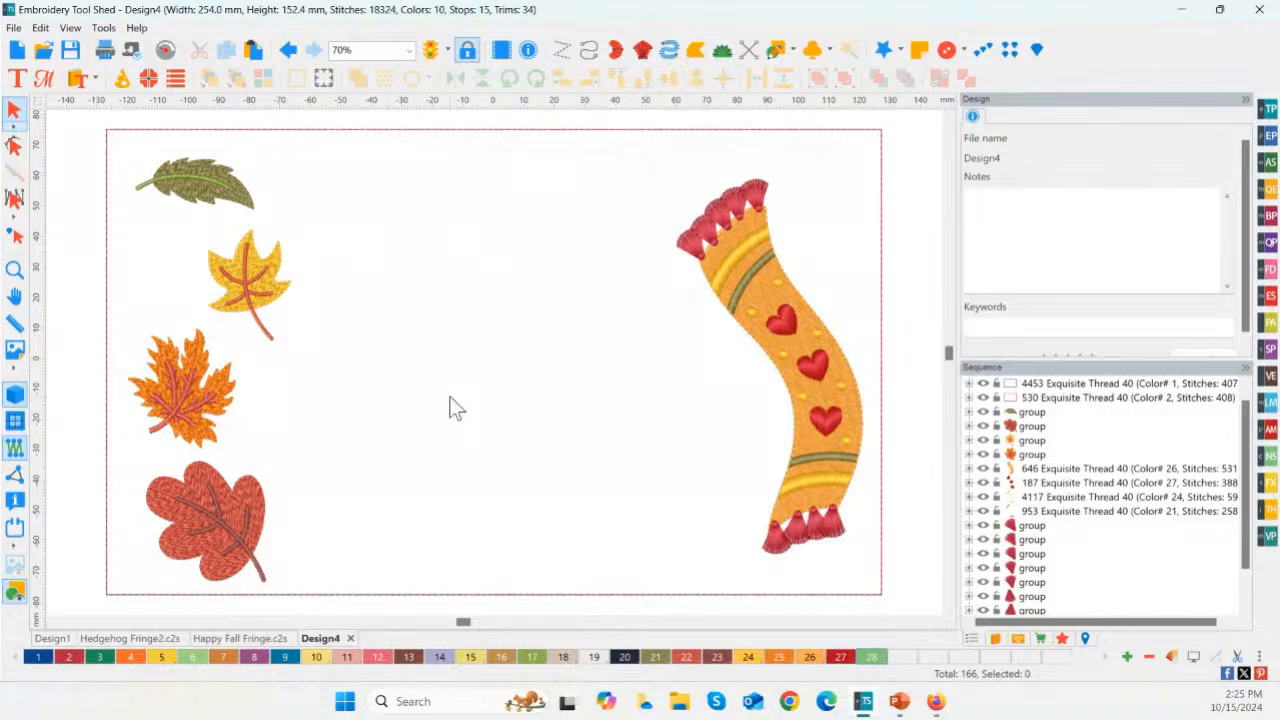
Step: Add the text "Happy" to the empty area between the leaves and the scarf
{"action": "left_click", "coordinate": [16, 78]}
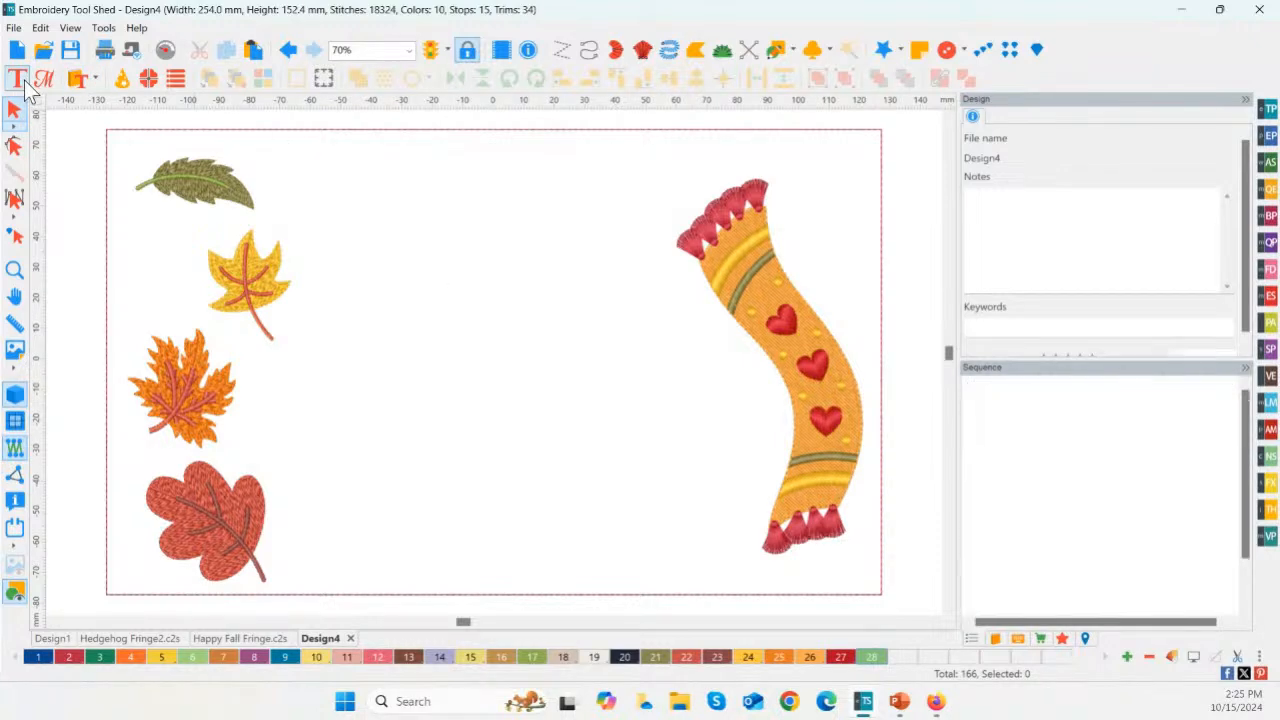
{"action": "left_click", "coordinate": [400, 265]}
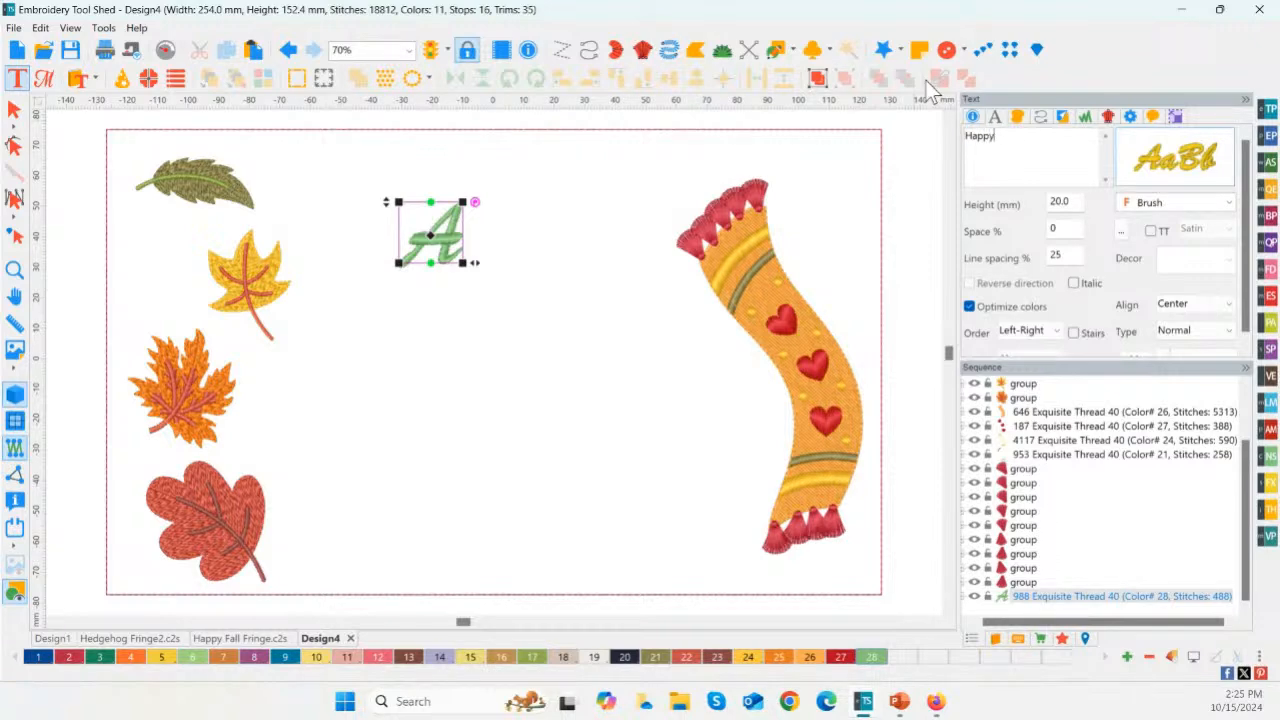
{"action": "scroll", "coordinate": [1207, 353], "scroll_direction": "down", "scroll_amount": 1}
{"action": "left_click", "coordinate": [1205, 350]}
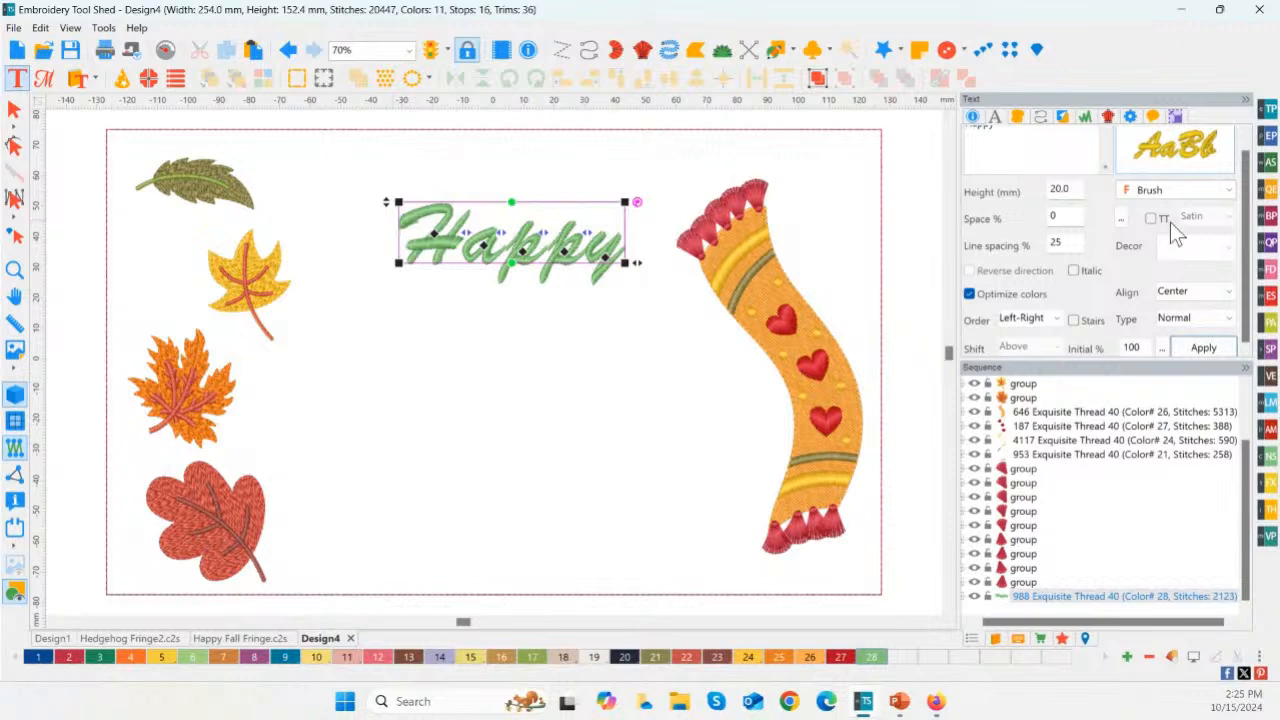
Step: Choose the Brush font for the "Happy" text, enlarge it to a height of about 35.4 mm and shift it toward the leaves
{"action": "left_click", "coordinate": [1165, 158]}
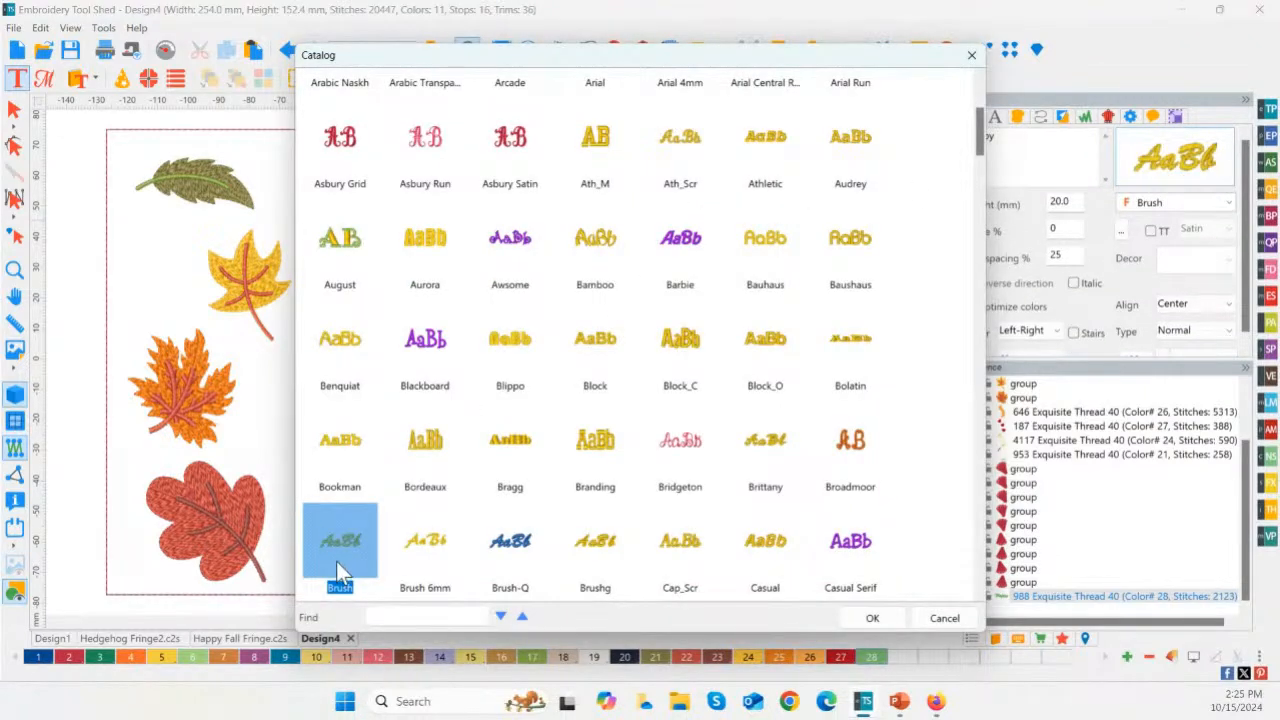
{"action": "double_click", "coordinate": [350, 560]}
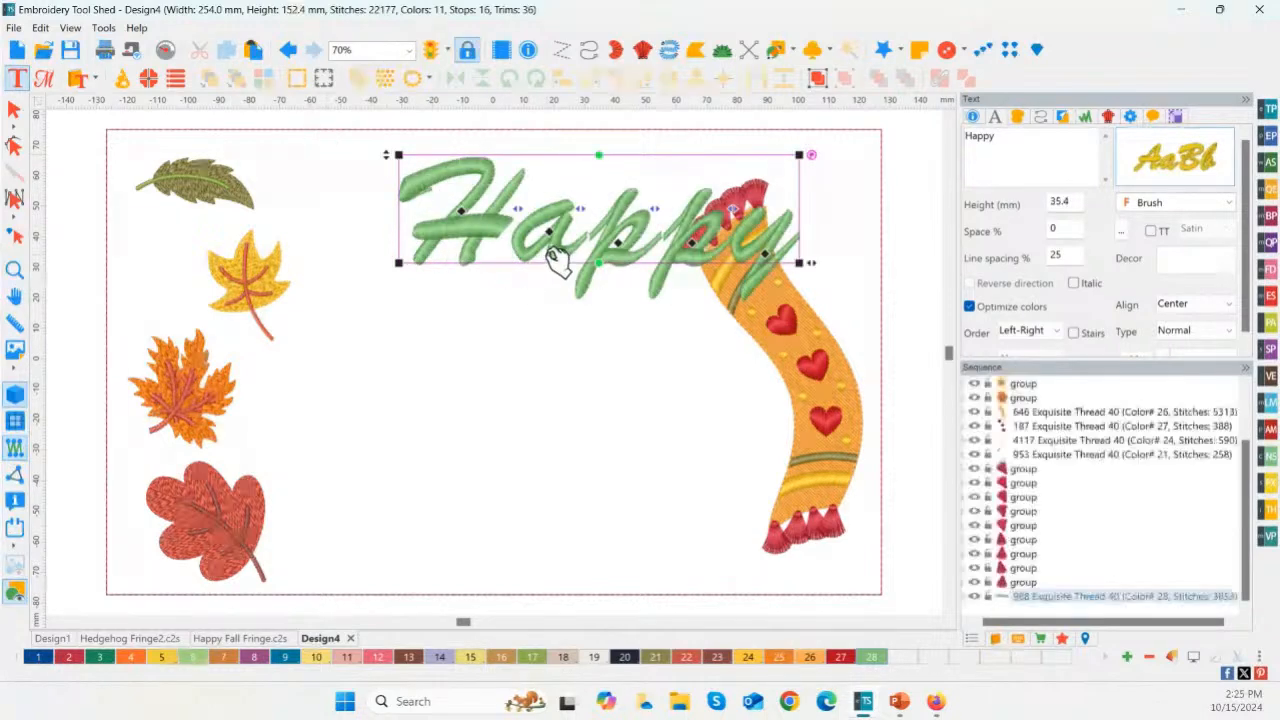
{"action": "left_click_drag", "start_coordinate": [566, 251], "coordinate": [470, 255]}
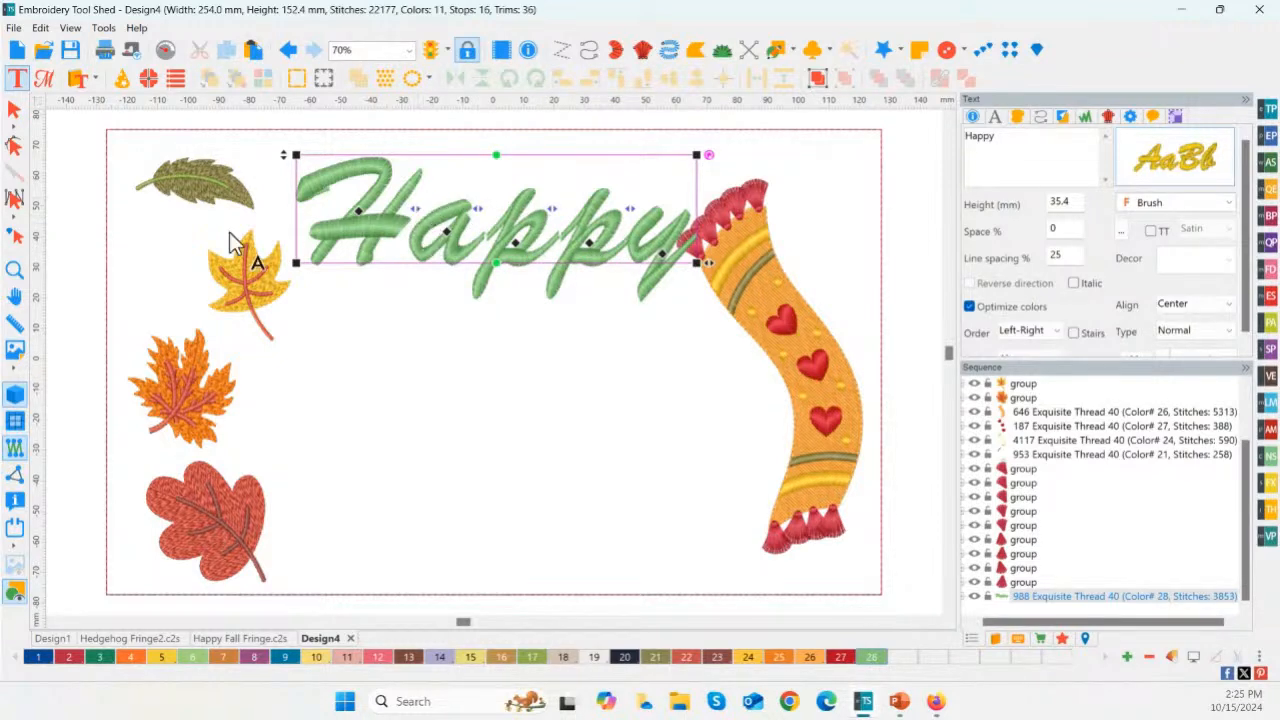
Step: Tighten the spacing between the letters of "Happy" so the script strokes join
{"action": "left_click", "coordinate": [15, 269]}
{"action": "left_click_drag", "start_coordinate": [318, 158], "coordinate": [729, 351]}
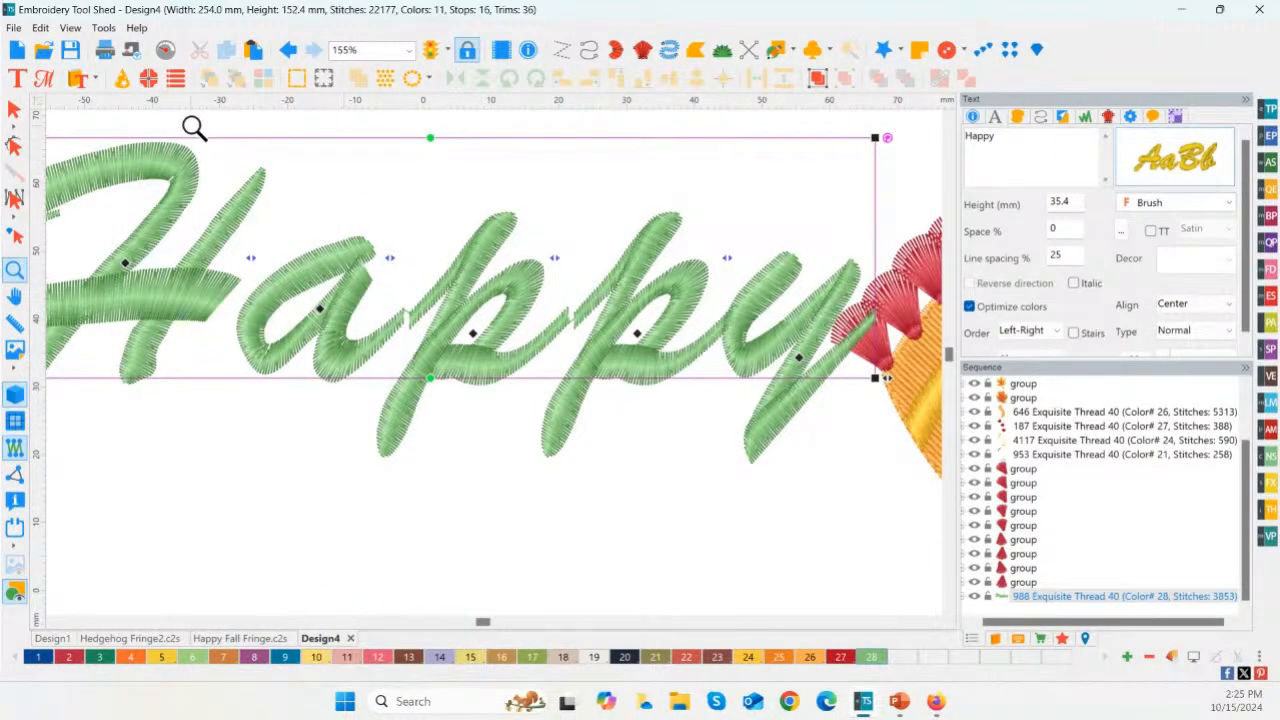
{"action": "left_click", "coordinate": [21, 89]}
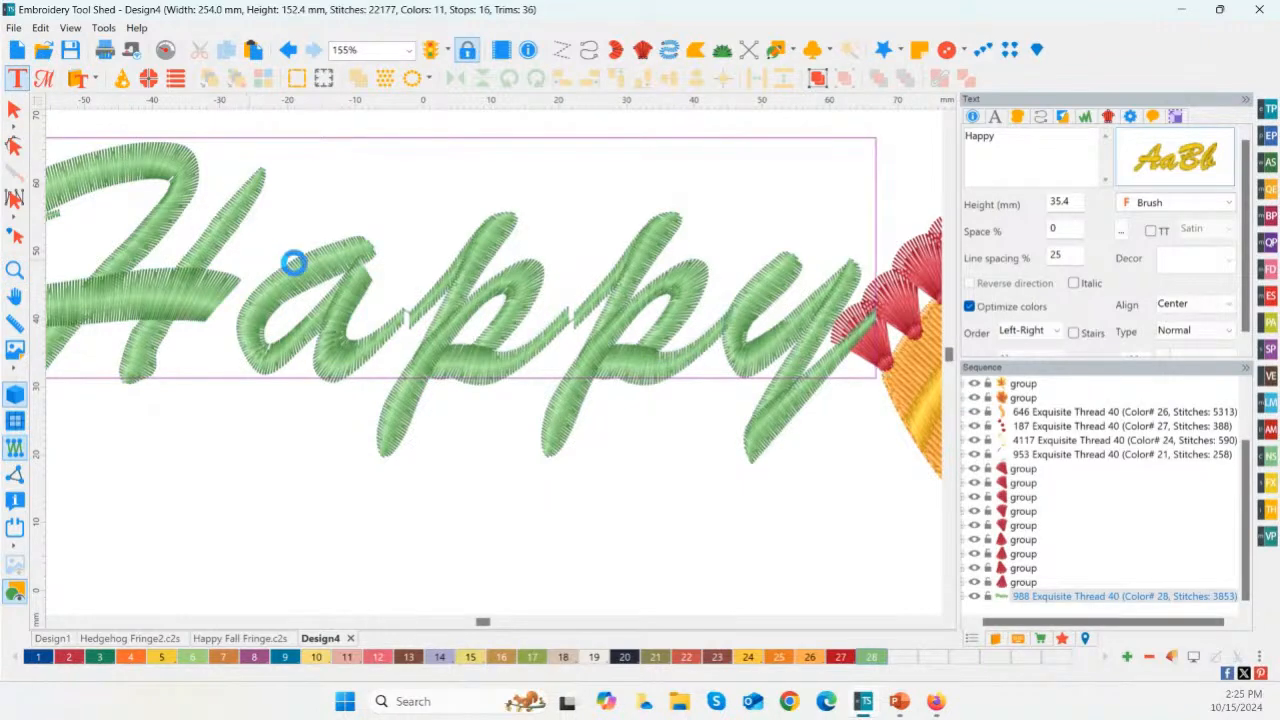
{"action": "left_click_drag", "start_coordinate": [392, 262], "coordinate": [381, 263]}
{"action": "left_click_drag", "start_coordinate": [544, 259], "coordinate": [535, 260]}
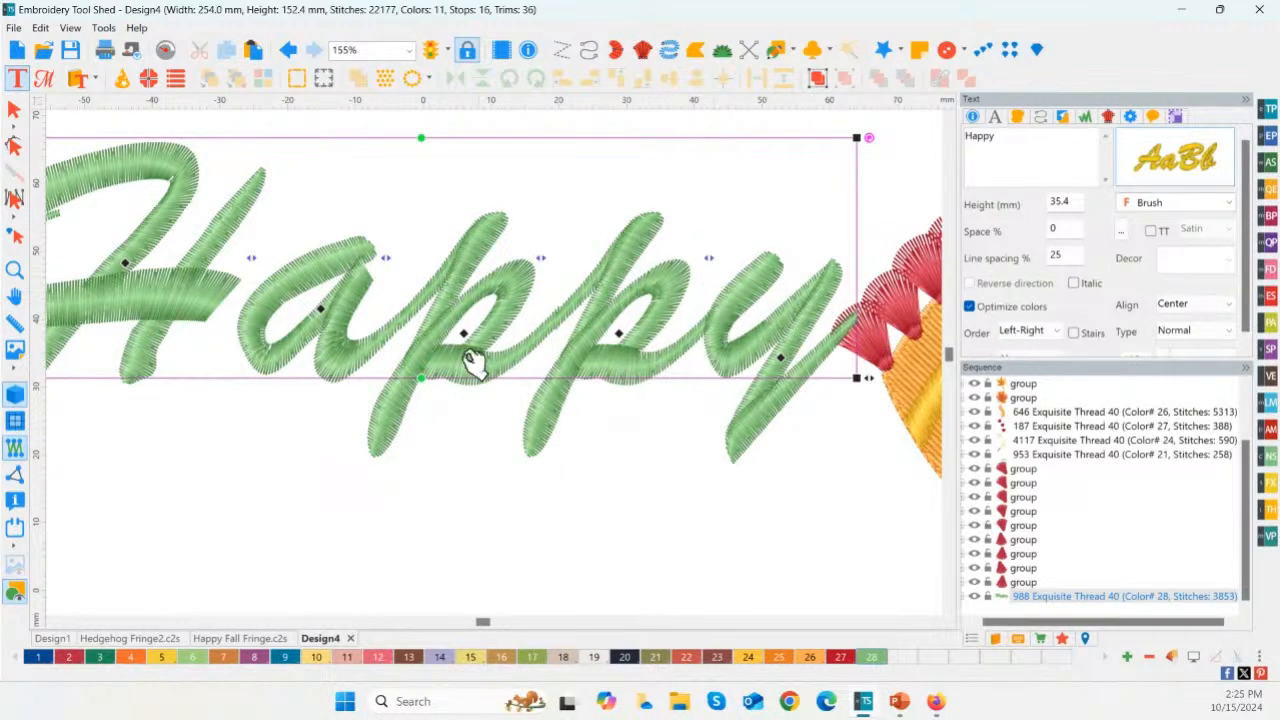
{"action": "left_click_drag", "start_coordinate": [251, 258], "coordinate": [242, 258]}
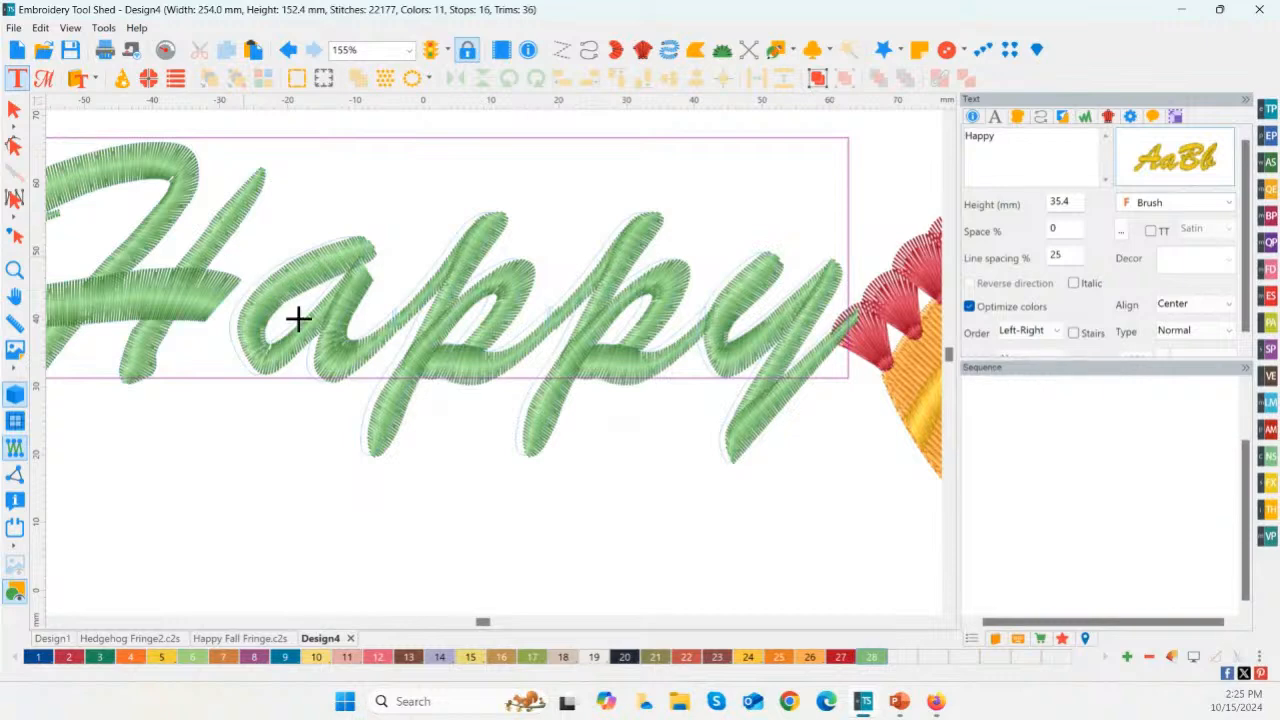
Step: Move the "Happy" text down, between the yellow leaf and the scarf, and deselect it
{"action": "left_click", "coordinate": [14, 272]}
{"action": "left_click_drag", "start_coordinate": [587, 192], "coordinate": [580, 260]}
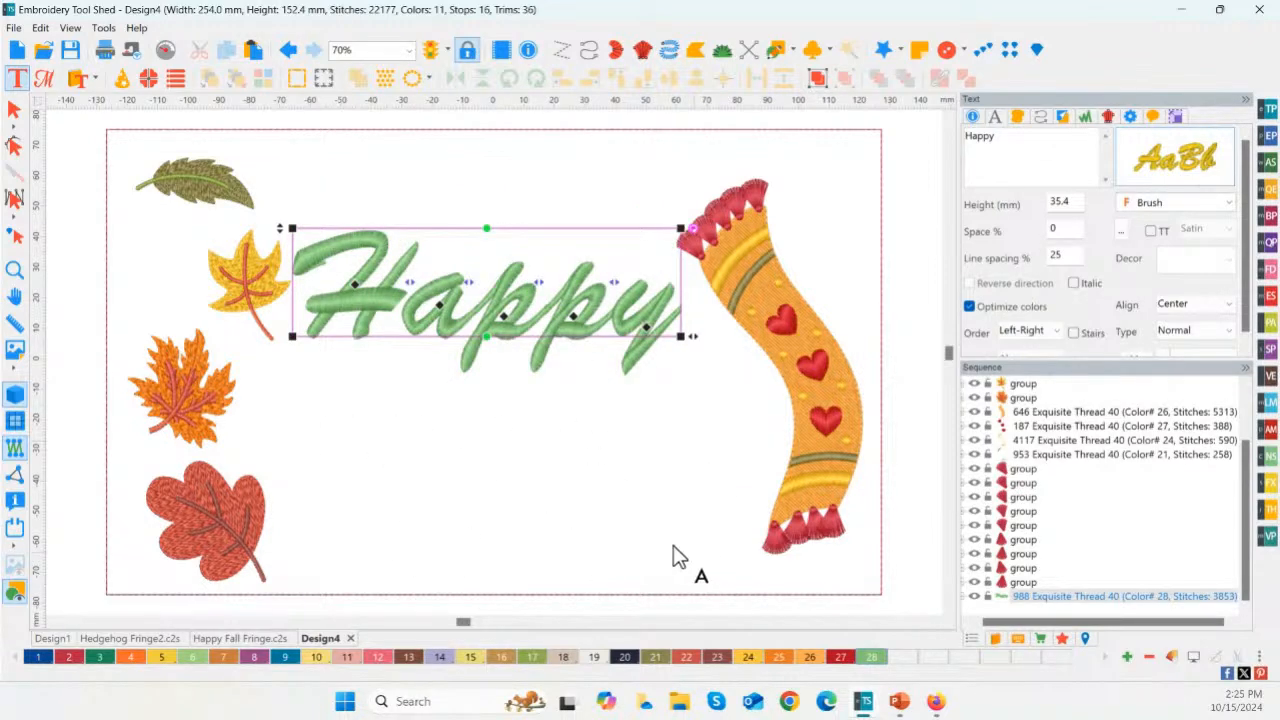
{"action": "left_click", "coordinate": [68, 138]}
{"action": "left_click", "coordinate": [15, 110]}
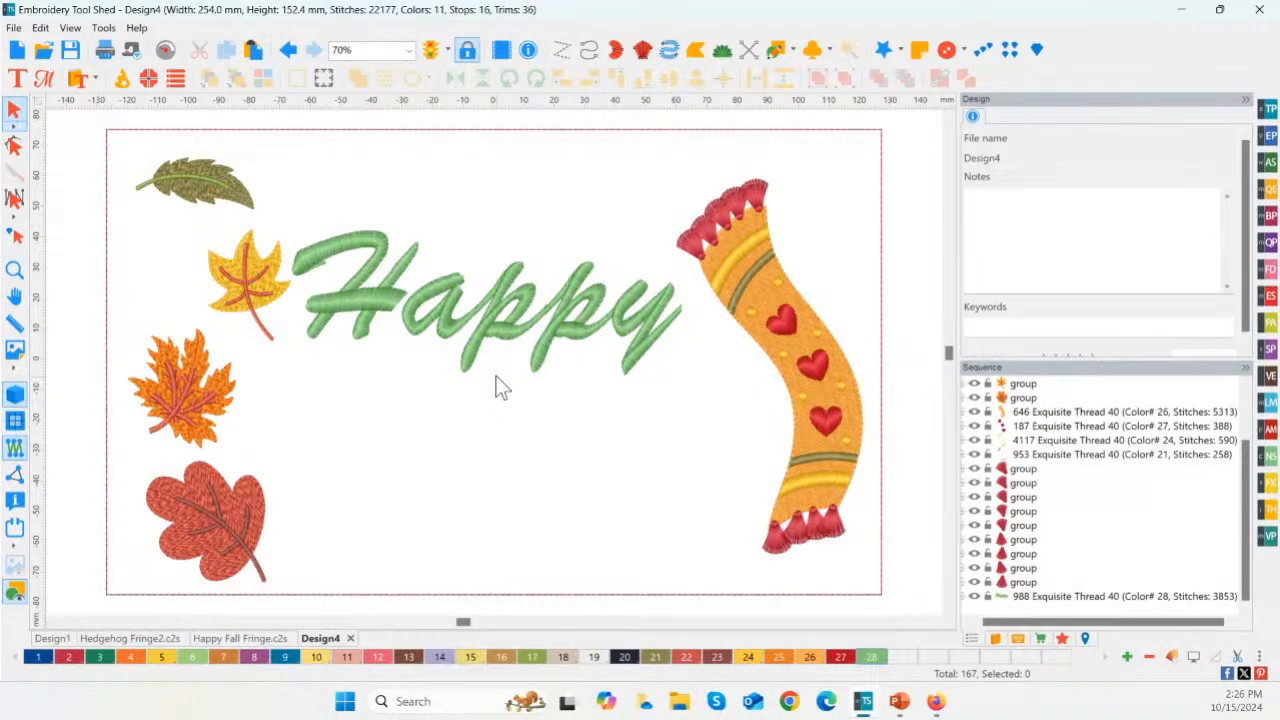
{"action": "left_click", "coordinate": [478, 325]}
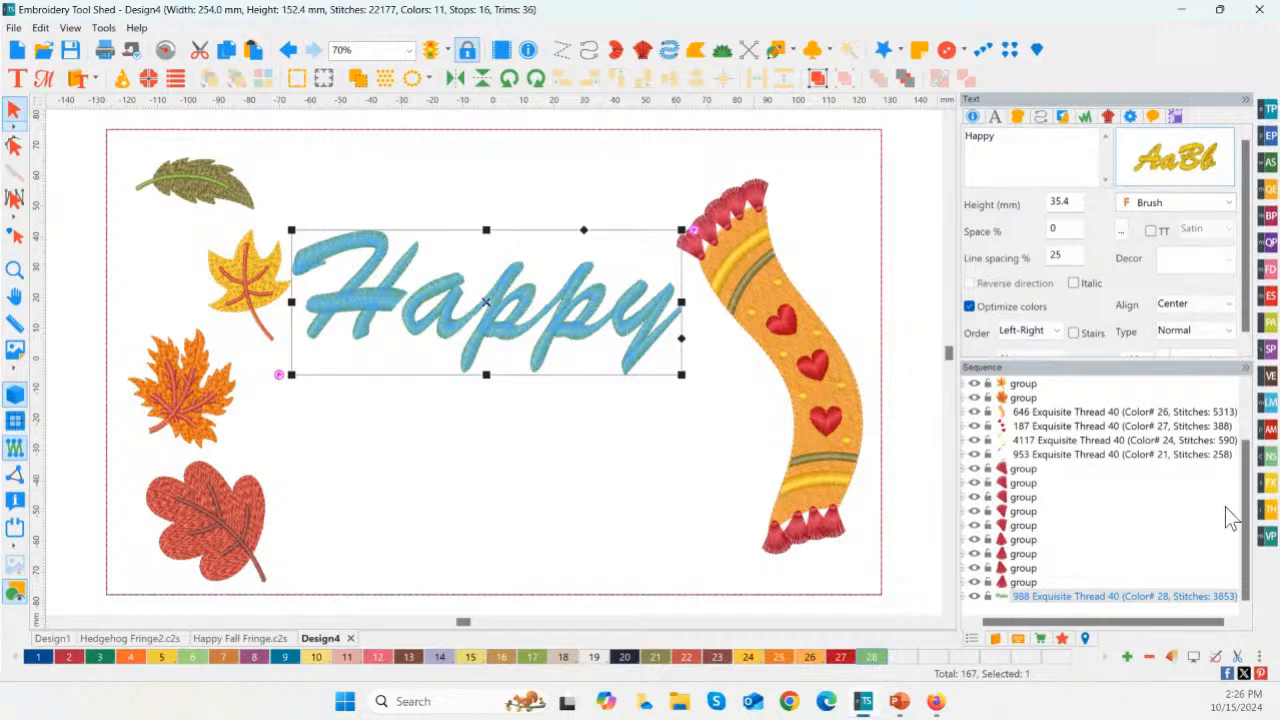
{"action": "left_click", "coordinate": [1269, 486]}
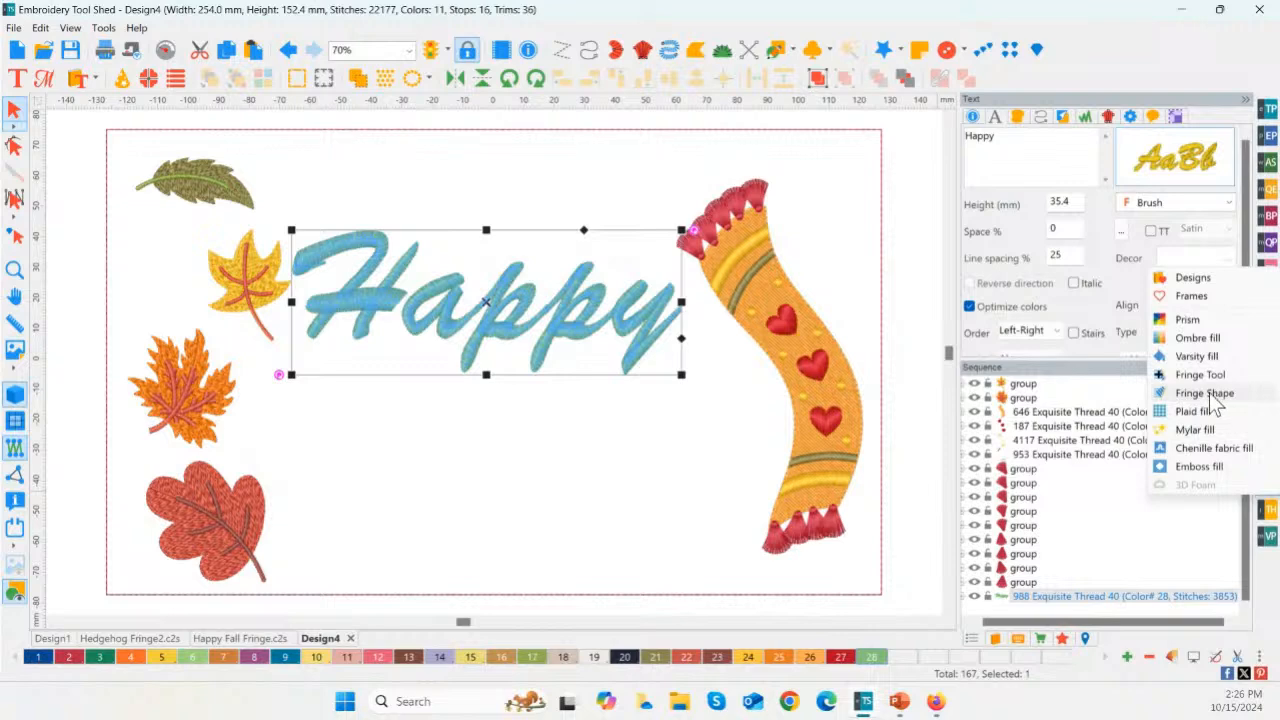
Step: Create a new design and draw a heart outline about 49 mm wide and 49 mm high
{"action": "left_click", "coordinate": [17, 49]}
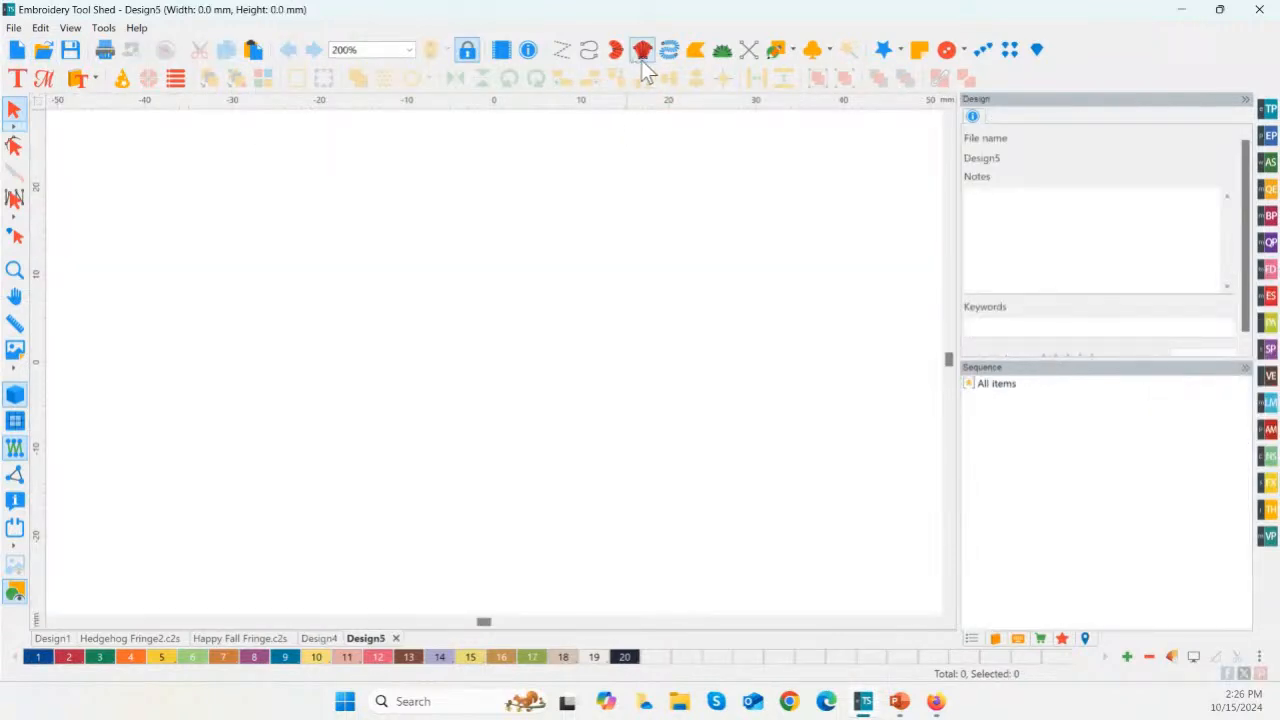
{"action": "left_click", "coordinate": [792, 50]}
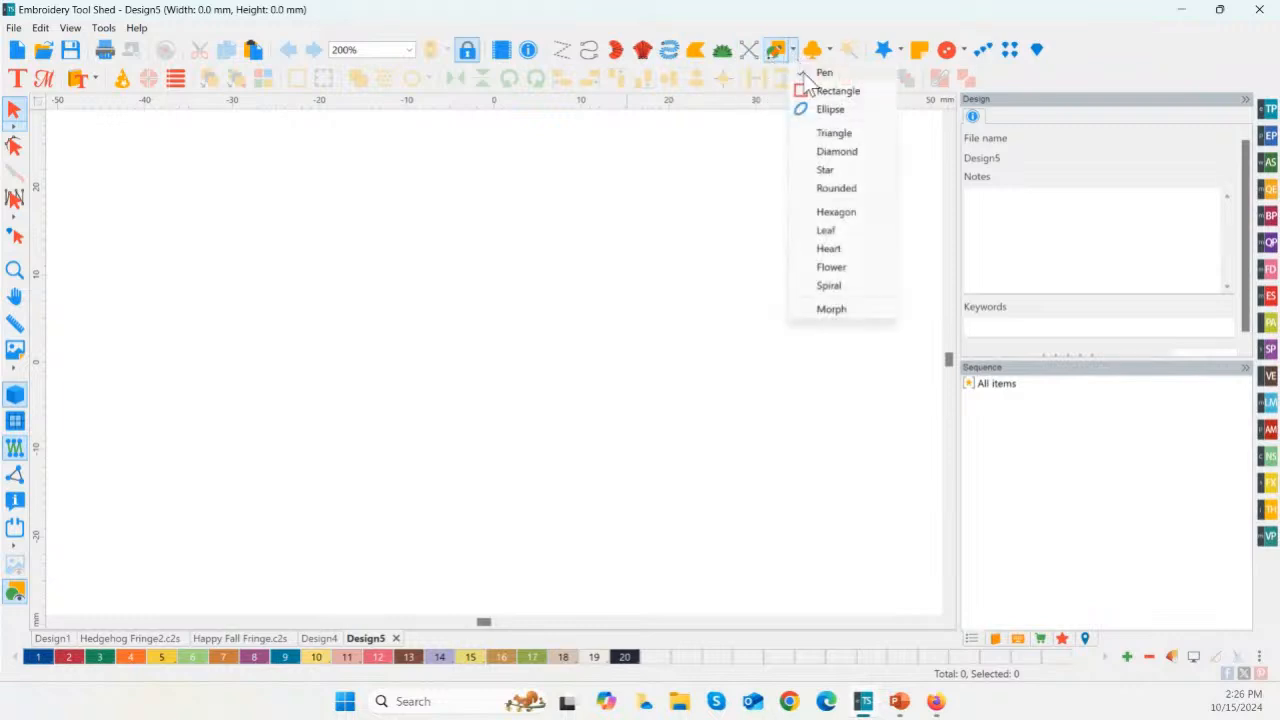
{"action": "left_click", "coordinate": [829, 249]}
{"action": "left_click_drag", "start_coordinate": [192, 177], "coordinate": [628, 591]}
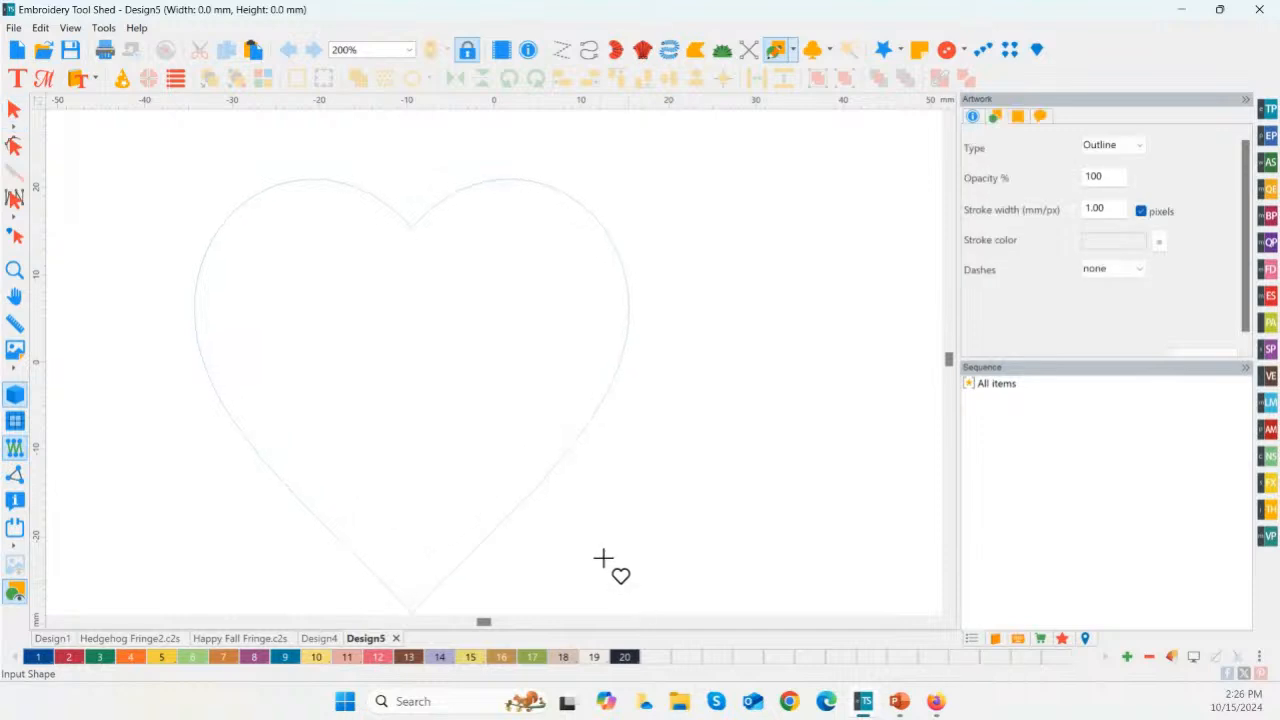
{"action": "left_click", "coordinate": [14, 110]}
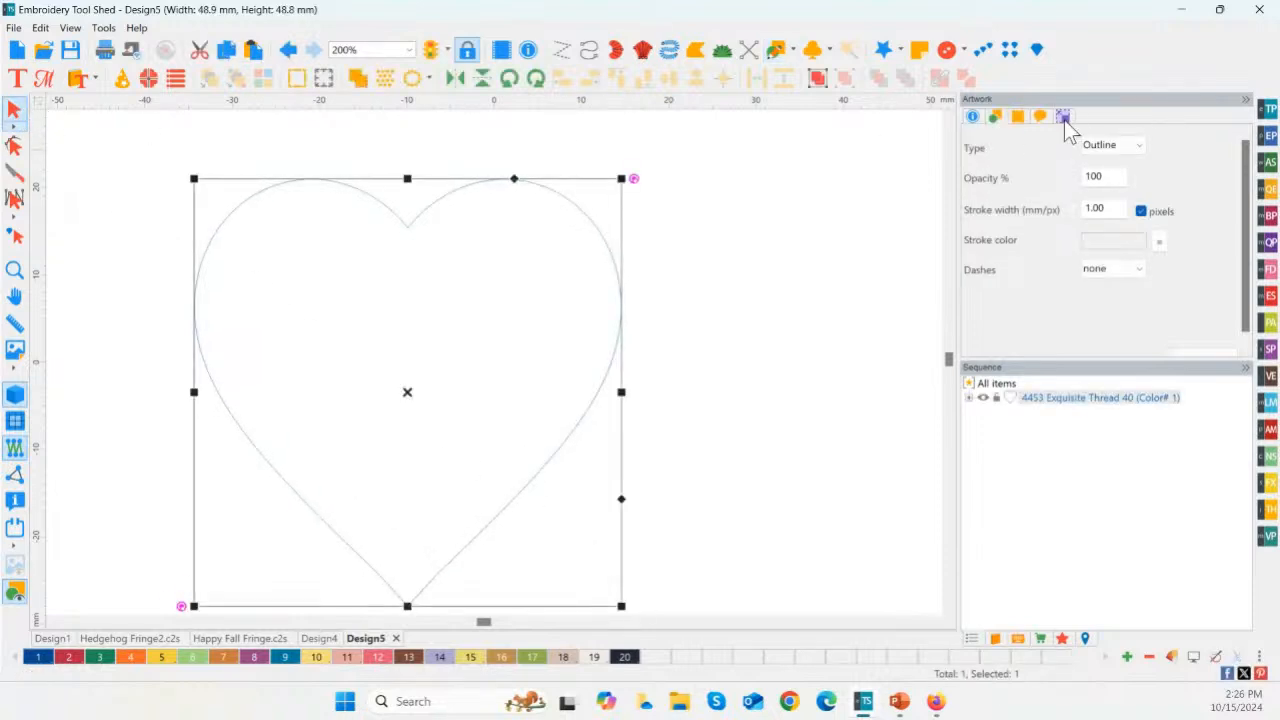
Step: Show the heart's transform values and switch the measurement units to inches
{"action": "left_click", "coordinate": [1064, 118]}
{"action": "right_click", "coordinate": [864, 104]}
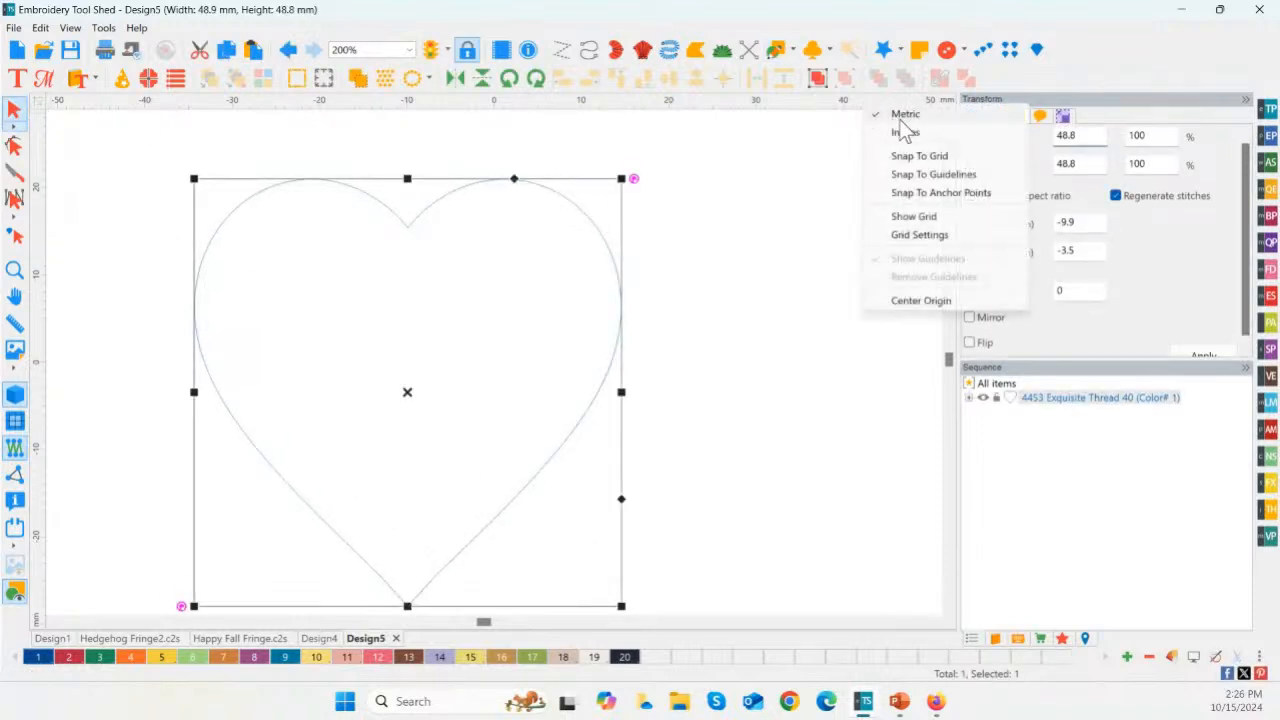
{"action": "left_click", "coordinate": [903, 131]}
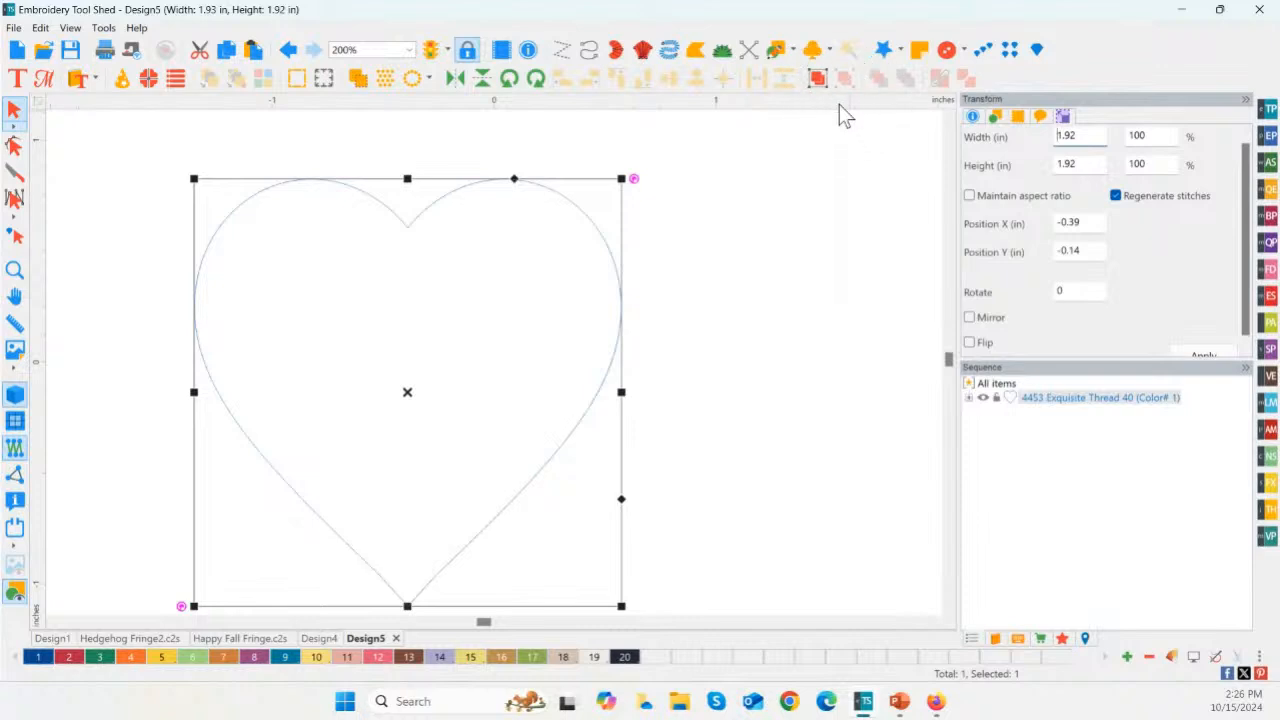
{"action": "right_click", "coordinate": [840, 106]}
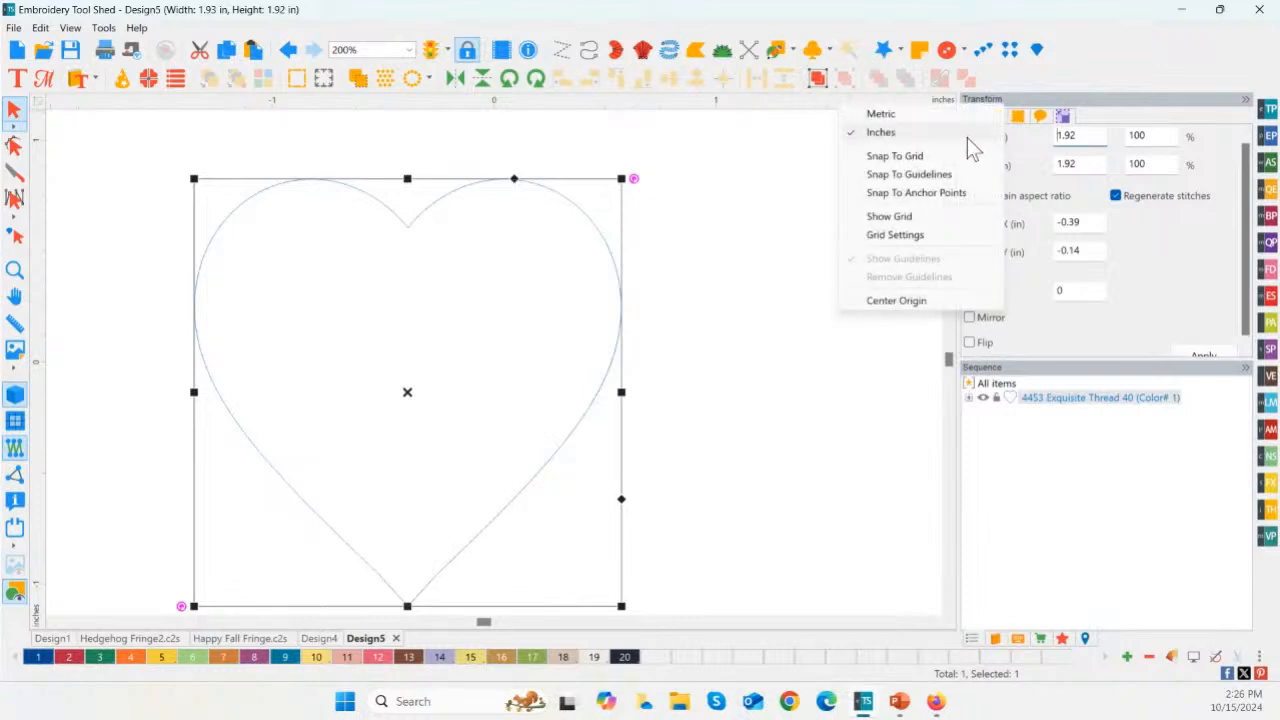
Step: Set the heart's width and height to 3 inches each
{"action": "left_click", "coordinate": [1085, 138]}
{"action": "left_click_drag", "start_coordinate": [1085, 138], "coordinate": [1042, 139]}
{"action": "type", "text": "3"}
{"action": "left_click", "coordinate": [1217, 348]}
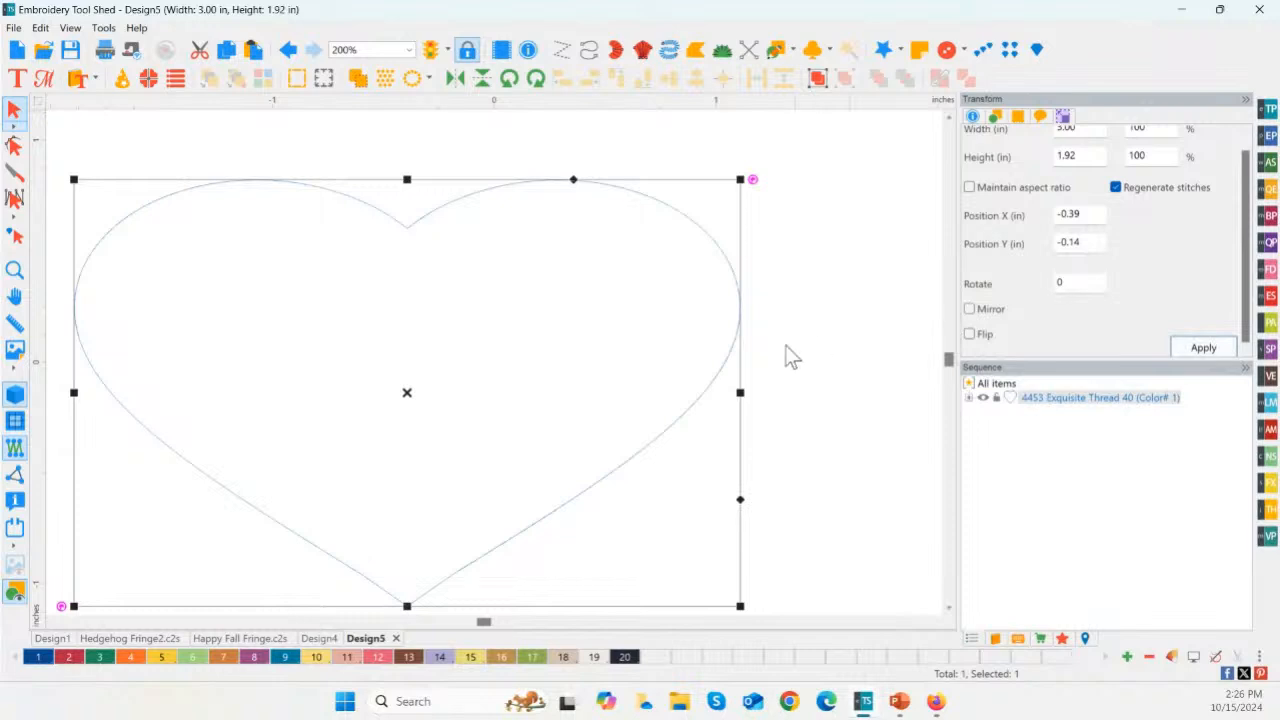
{"action": "type", "text": "3"}
{"action": "left_click", "coordinate": [1226, 349]}
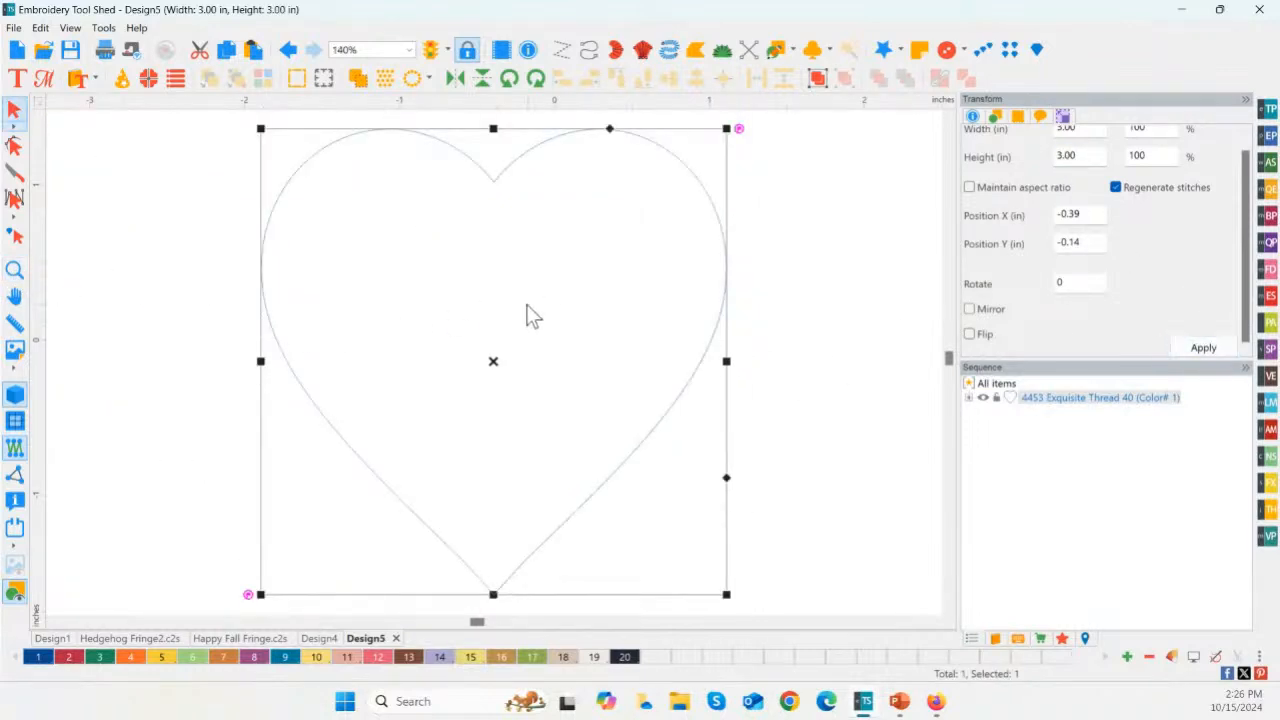
Step: Place five Flower fringe shapes with the Fringe Tool across the upper half of the heart
{"action": "left_click", "coordinate": [494, 362]}
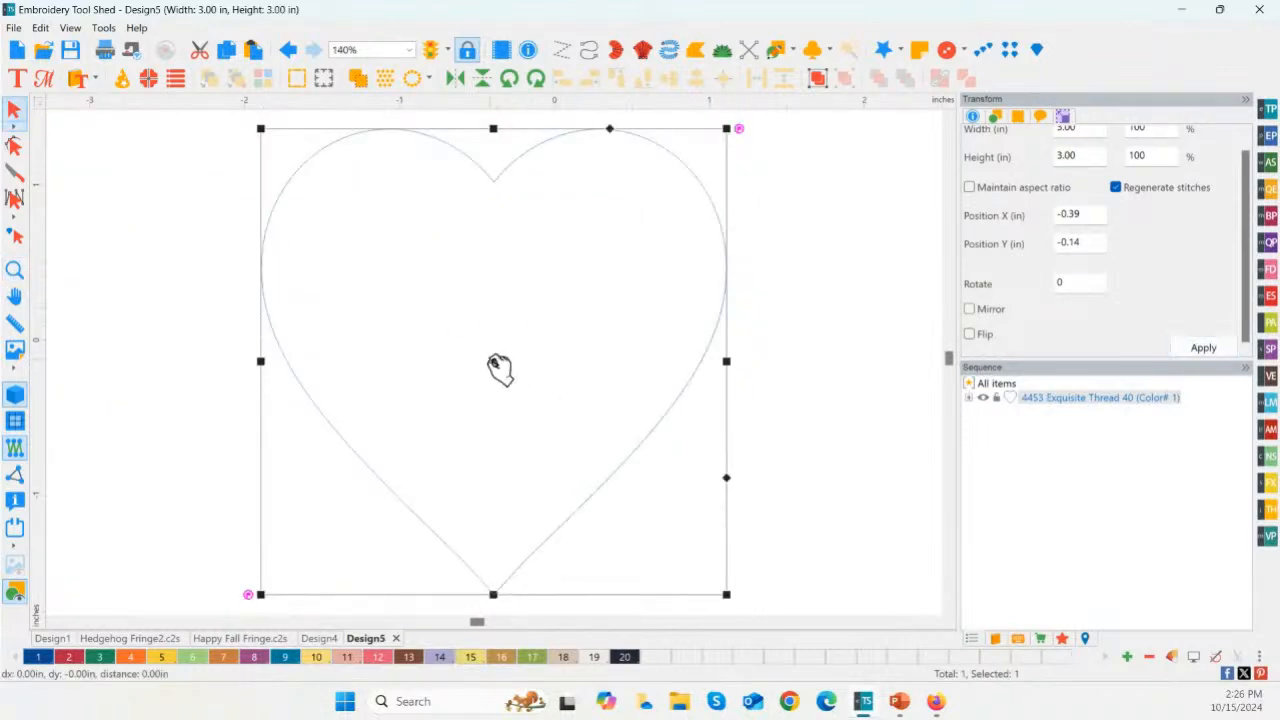
{"action": "left_click", "coordinate": [1268, 485]}
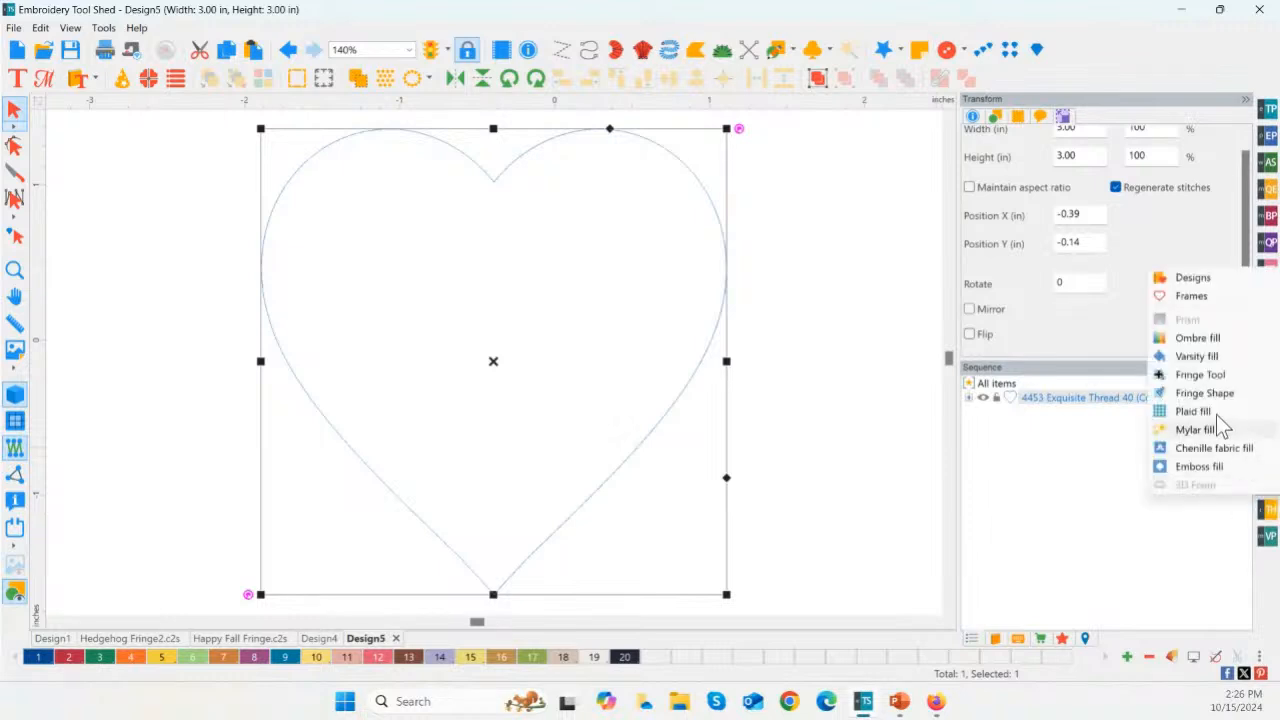
{"action": "left_click", "coordinate": [1203, 393]}
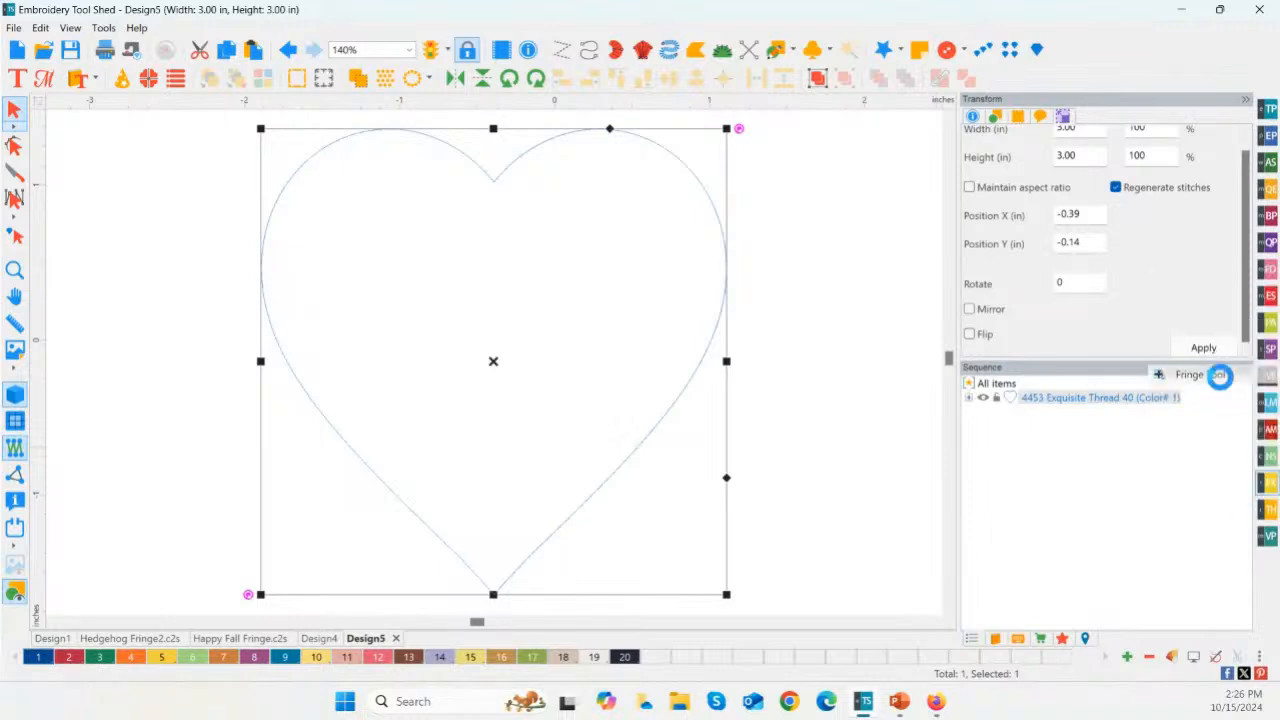
{"action": "left_click_drag", "start_coordinate": [979, 240], "coordinate": [958, 355]}
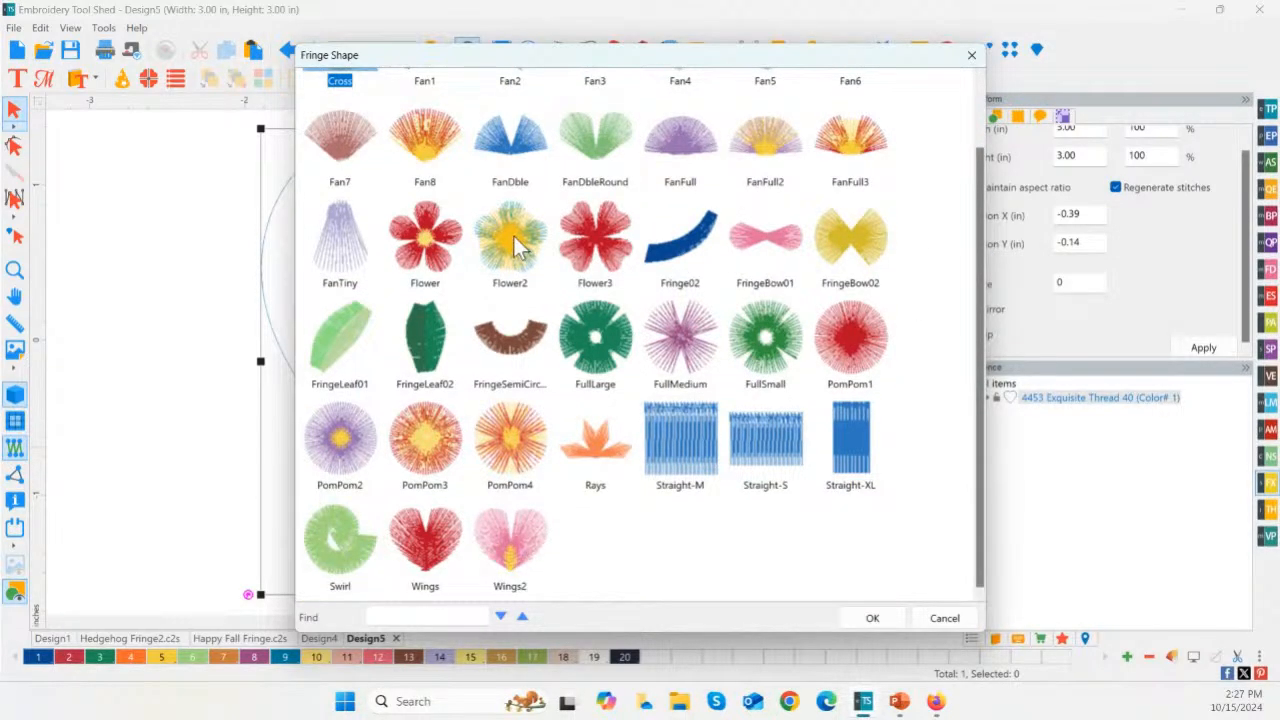
{"action": "double_click", "coordinate": [450, 242]}
{"action": "left_click", "coordinate": [408, 252]}
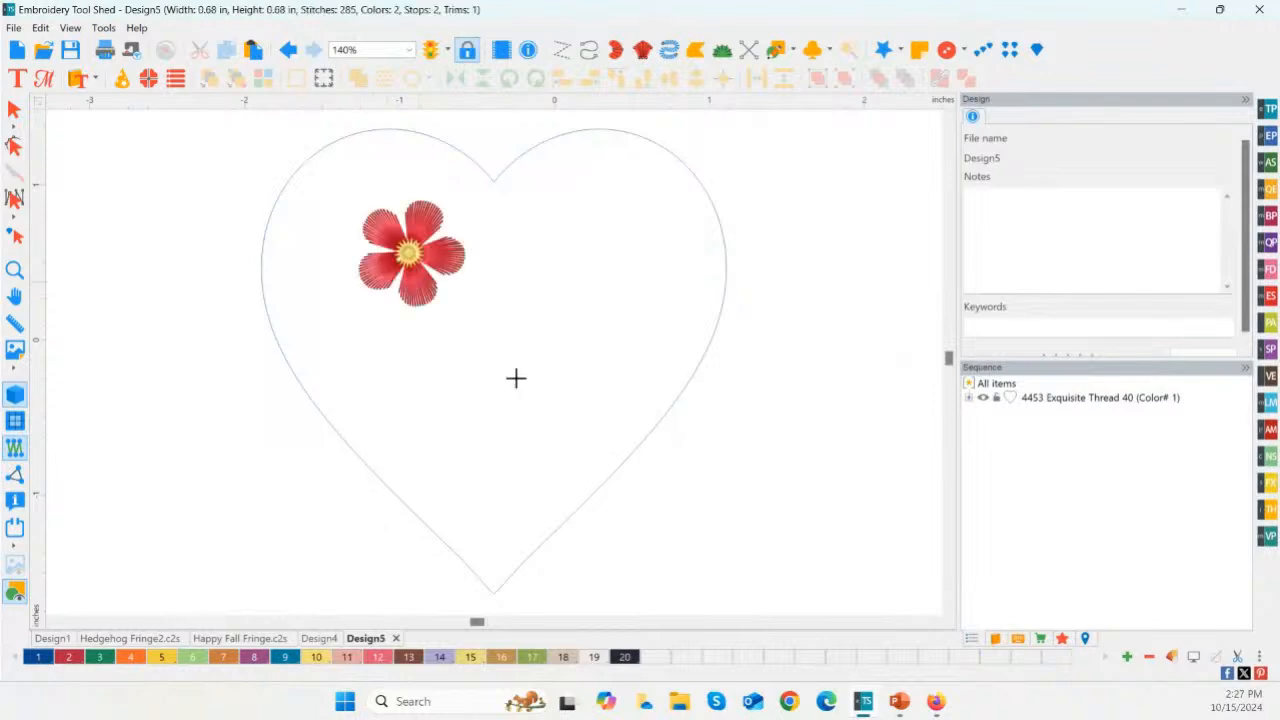
{"action": "left_click", "coordinate": [577, 257]}
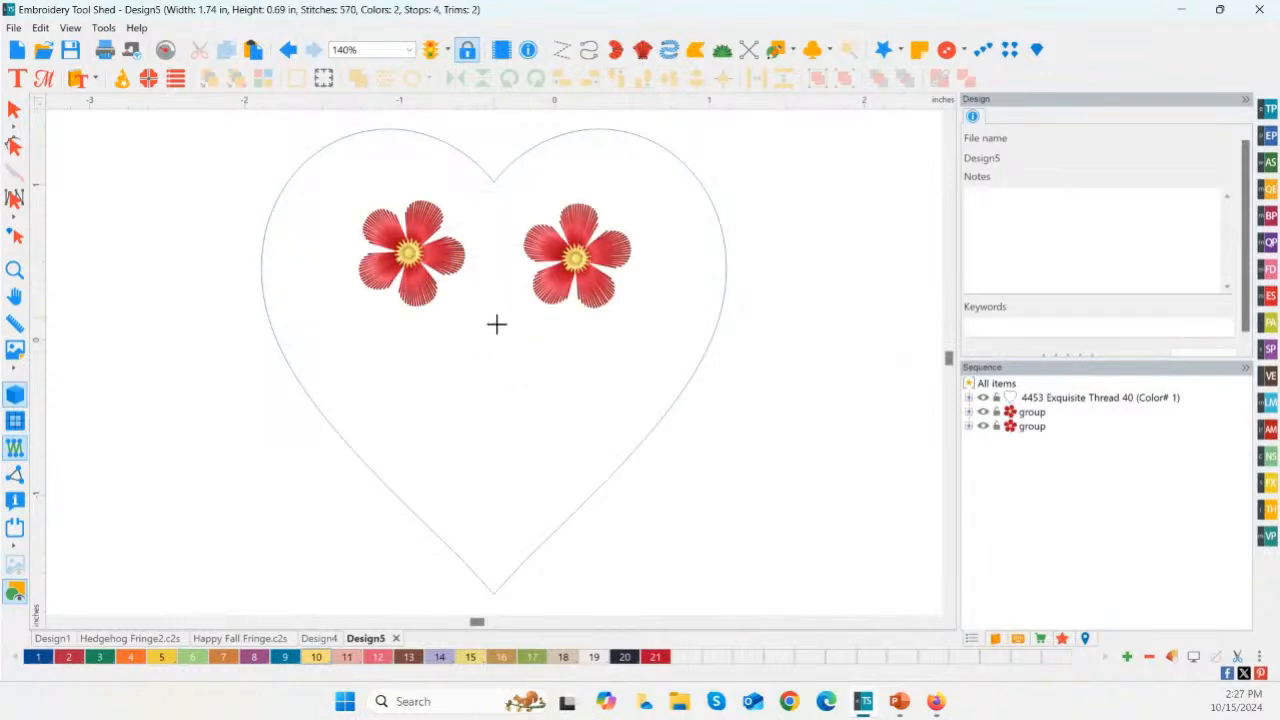
{"action": "left_click", "coordinate": [663, 201]}
{"action": "left_click", "coordinate": [682, 278]}
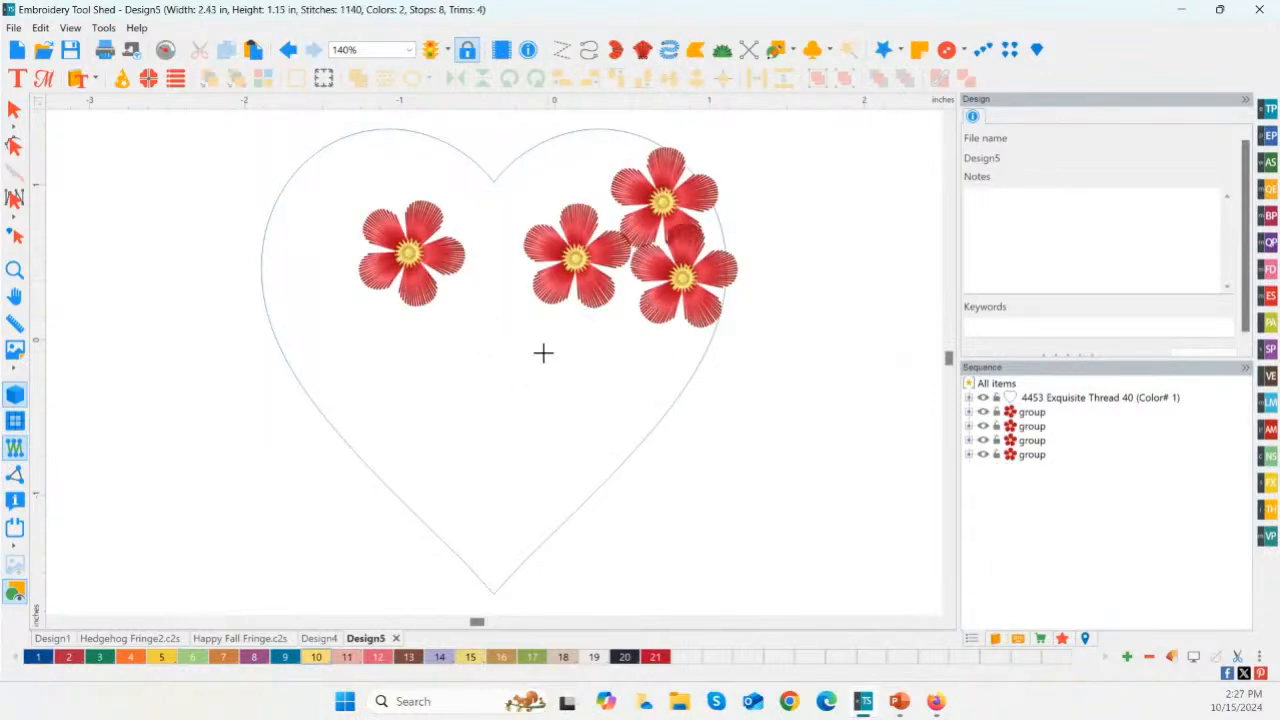
{"action": "left_click", "coordinate": [541, 357]}
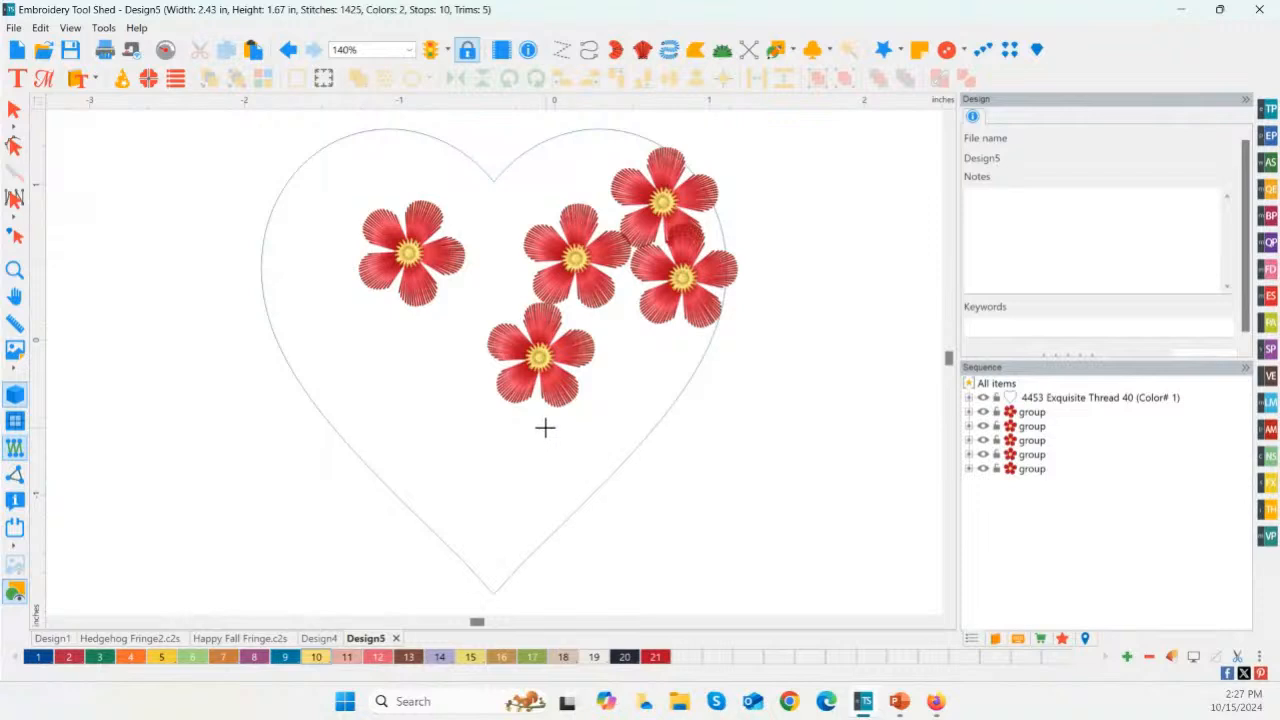
Step: Undo all the fringe flowers placed on the heart
{"action": "key", "text": "ctrl+z"}
{"action": "key", "text": "ctrl+z"}
{"action": "key", "text": "ctrl+z"}
{"action": "key", "text": "ctrl+z"}
{"action": "key", "text": "ctrl+z"}
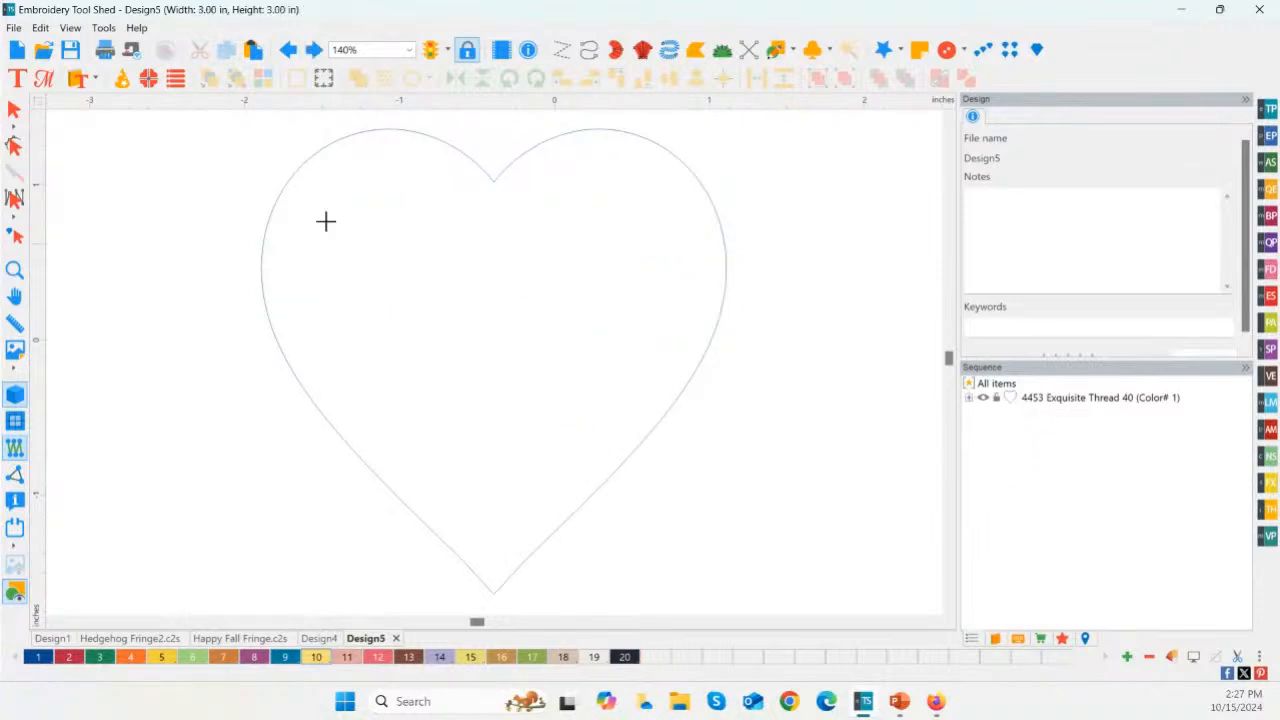
Step: Apply a Stroke-type Fringe Shape with the Fan4 design along the heart outline, using the Center style
{"action": "left_click", "coordinate": [14, 110]}
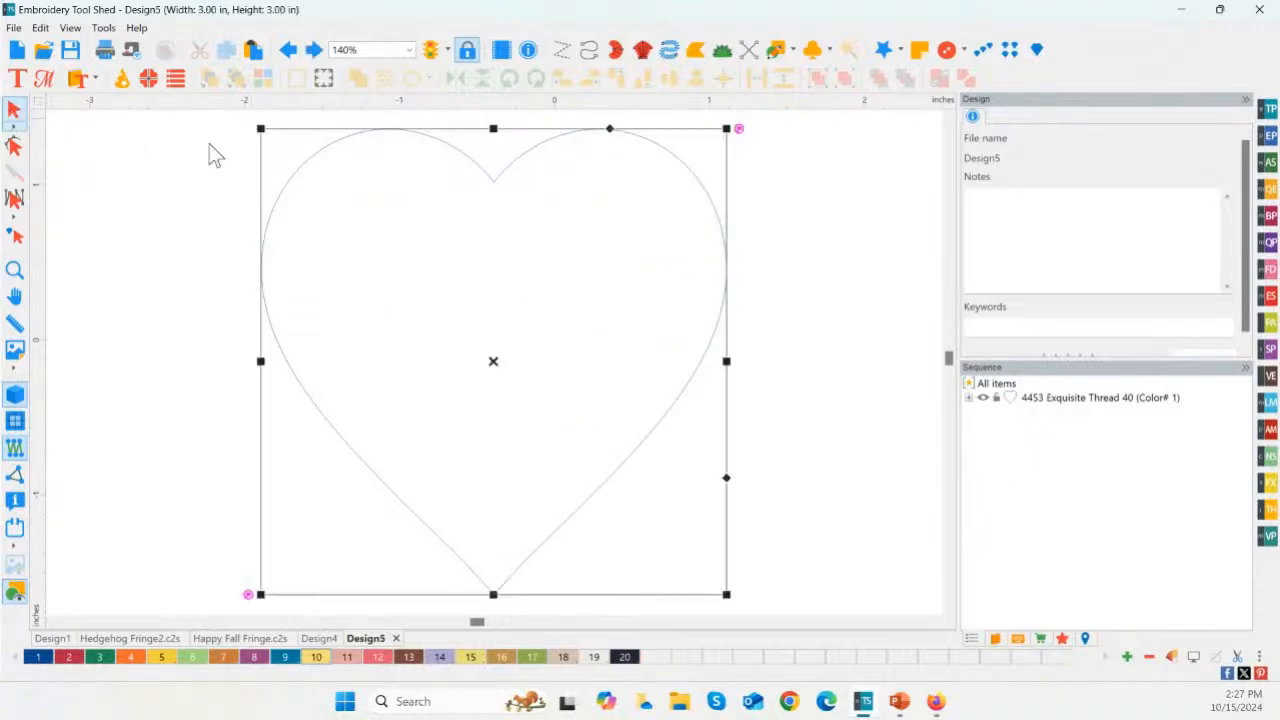
{"action": "left_click", "coordinate": [1269, 484]}
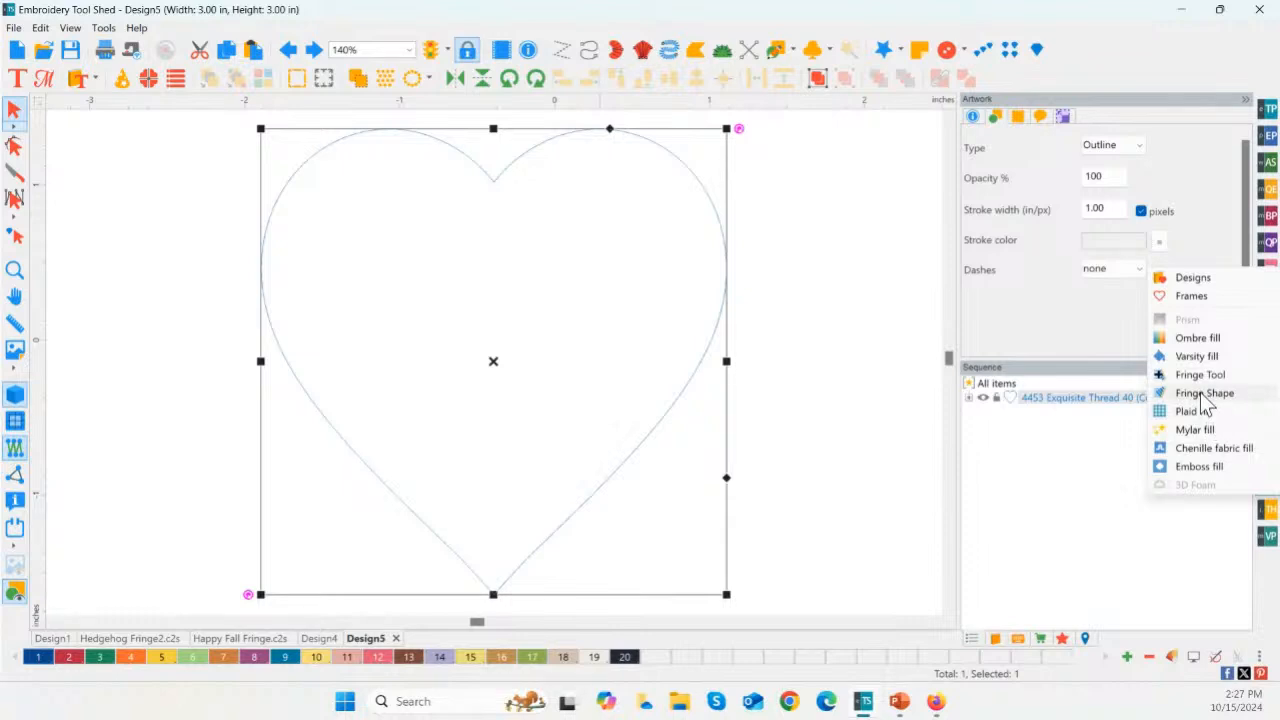
{"action": "left_click", "coordinate": [1200, 392]}
{"action": "left_click", "coordinate": [660, 292]}
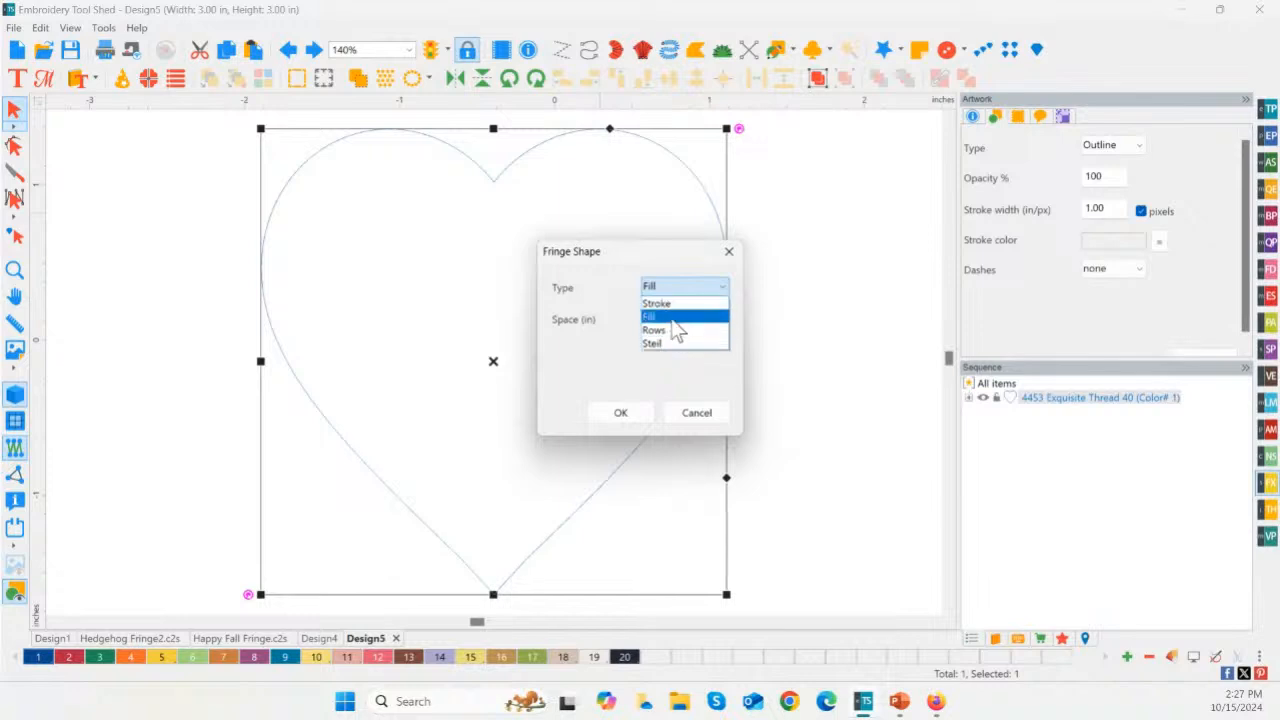
{"action": "left_click", "coordinate": [670, 318]}
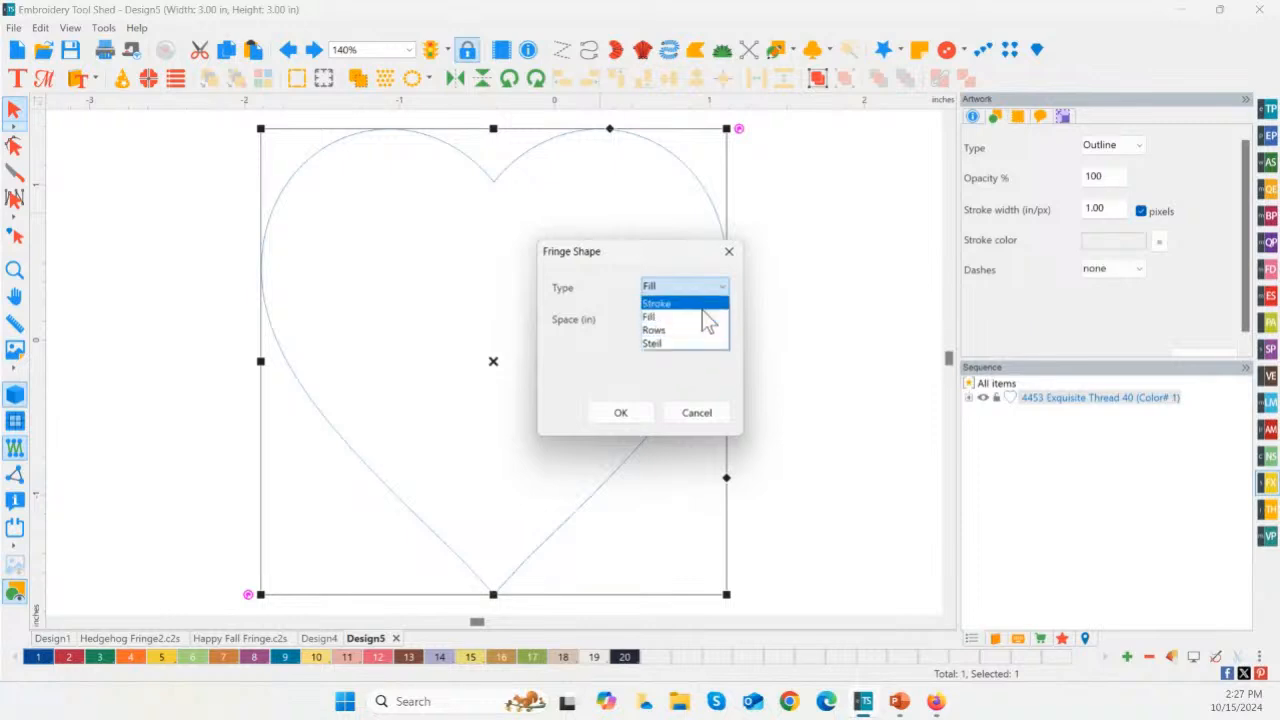
{"action": "left_click", "coordinate": [702, 306]}
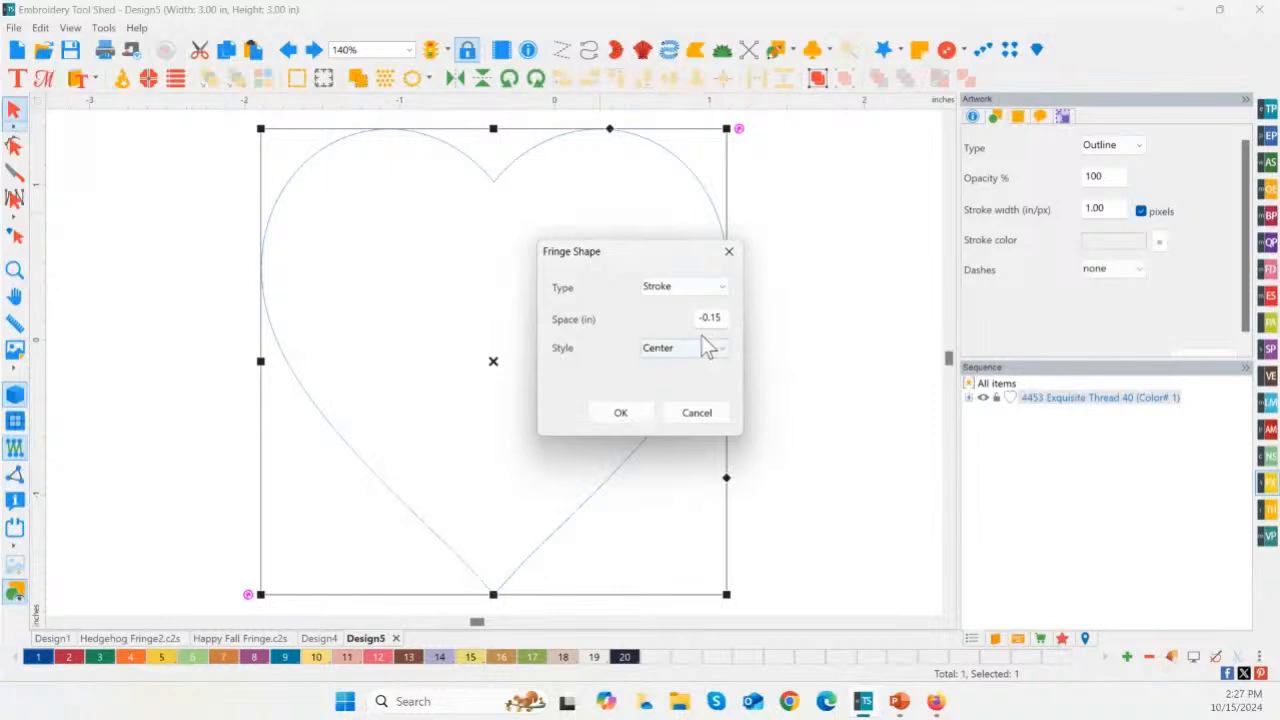
{"action": "left_click", "coordinate": [619, 413]}
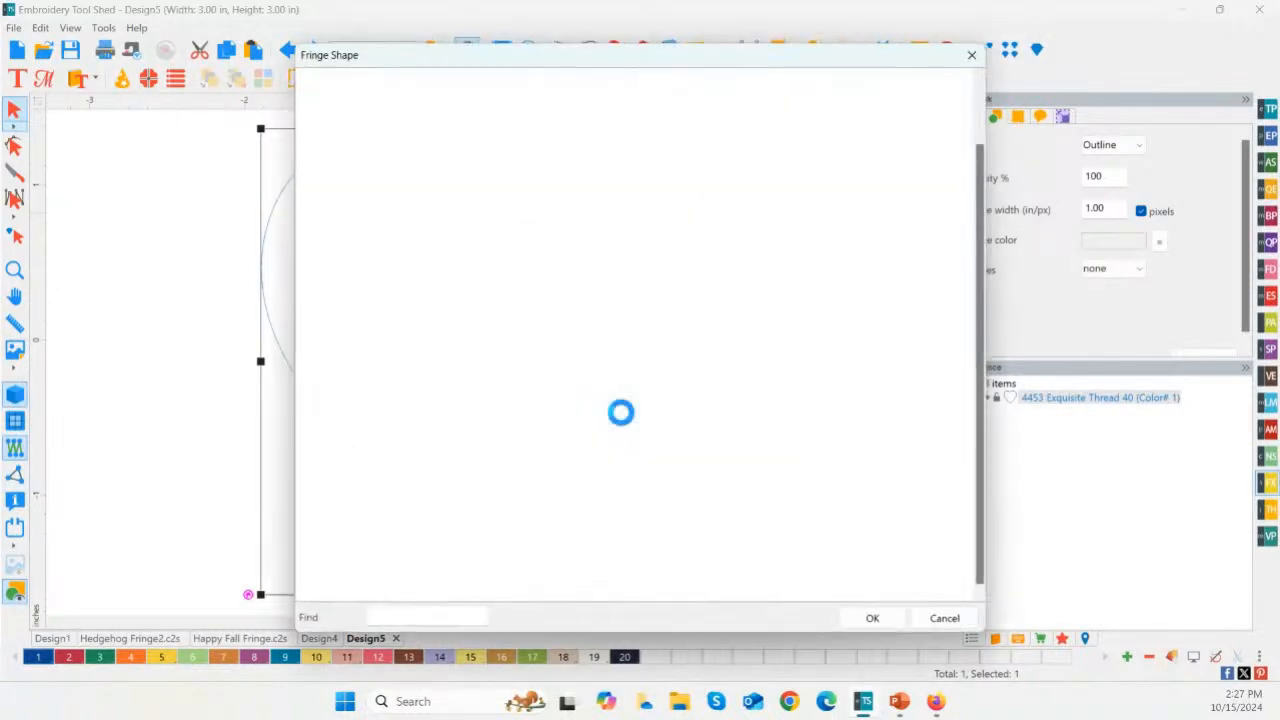
{"action": "scroll", "coordinate": [635, 302], "scroll_direction": "up", "scroll_amount": 2}
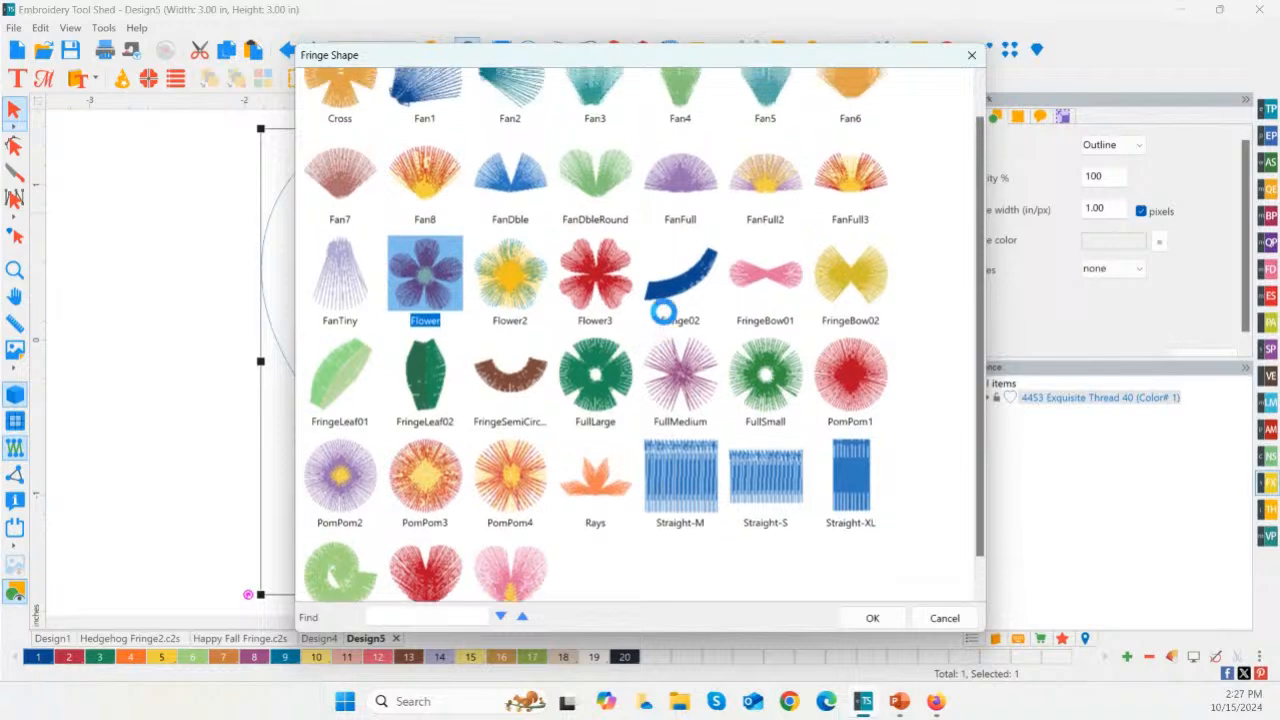
{"action": "left_click", "coordinate": [683, 125]}
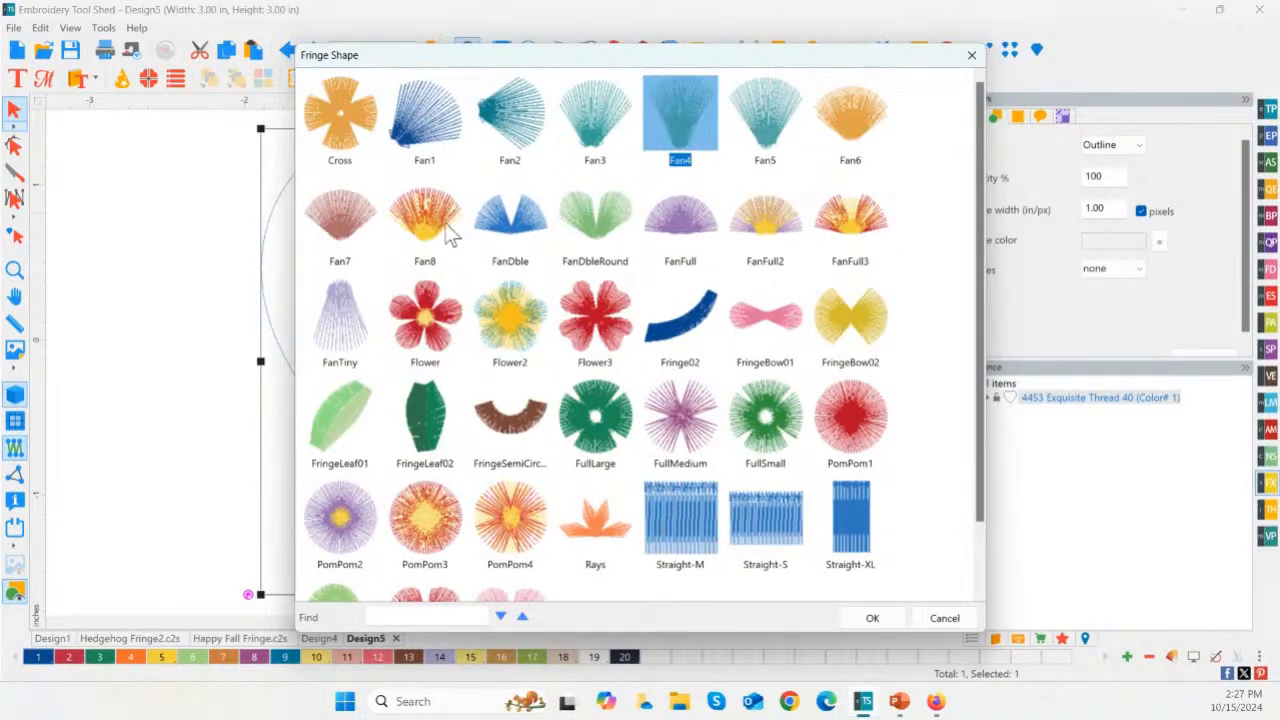
{"action": "double_click", "coordinate": [698, 112]}
{"action": "left_click", "coordinate": [659, 294]}
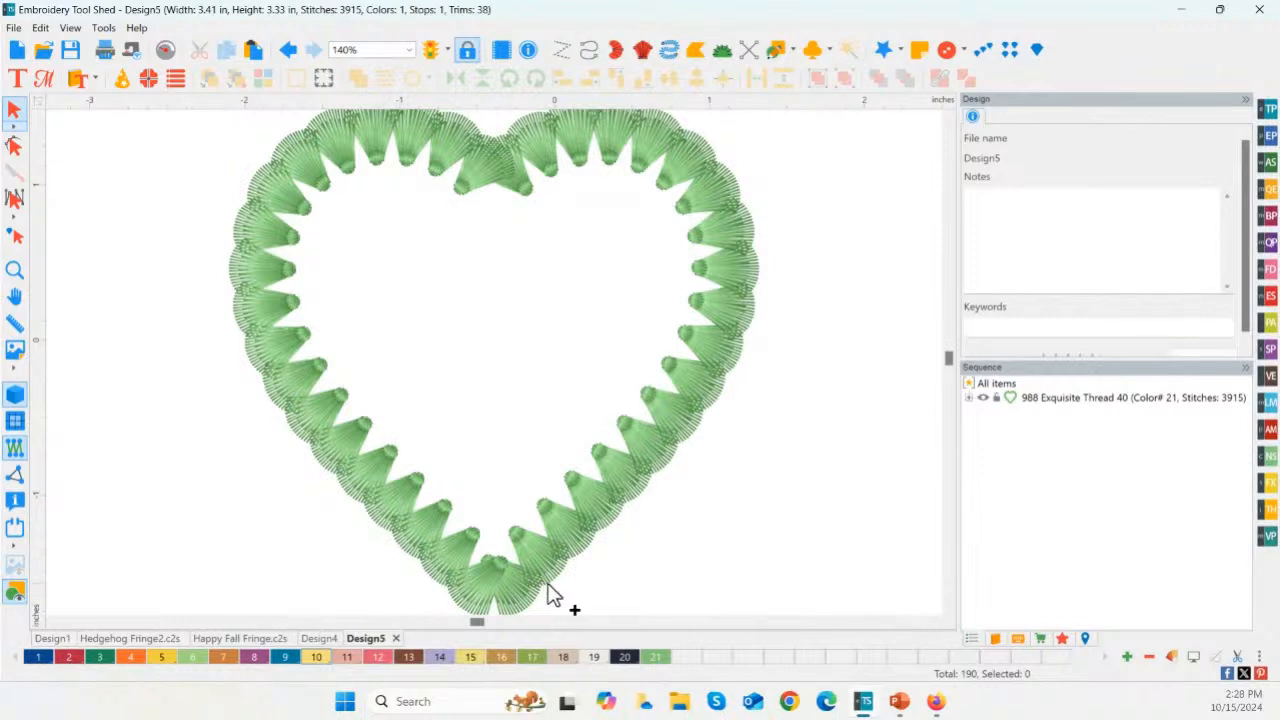
Step: Undo the Fan4 border and fill the heart with the PomPom2 design using the Fill type of Fringe Shape
{"action": "key", "text": "ctrl+z"}
{"action": "left_click", "coordinate": [708, 365]}
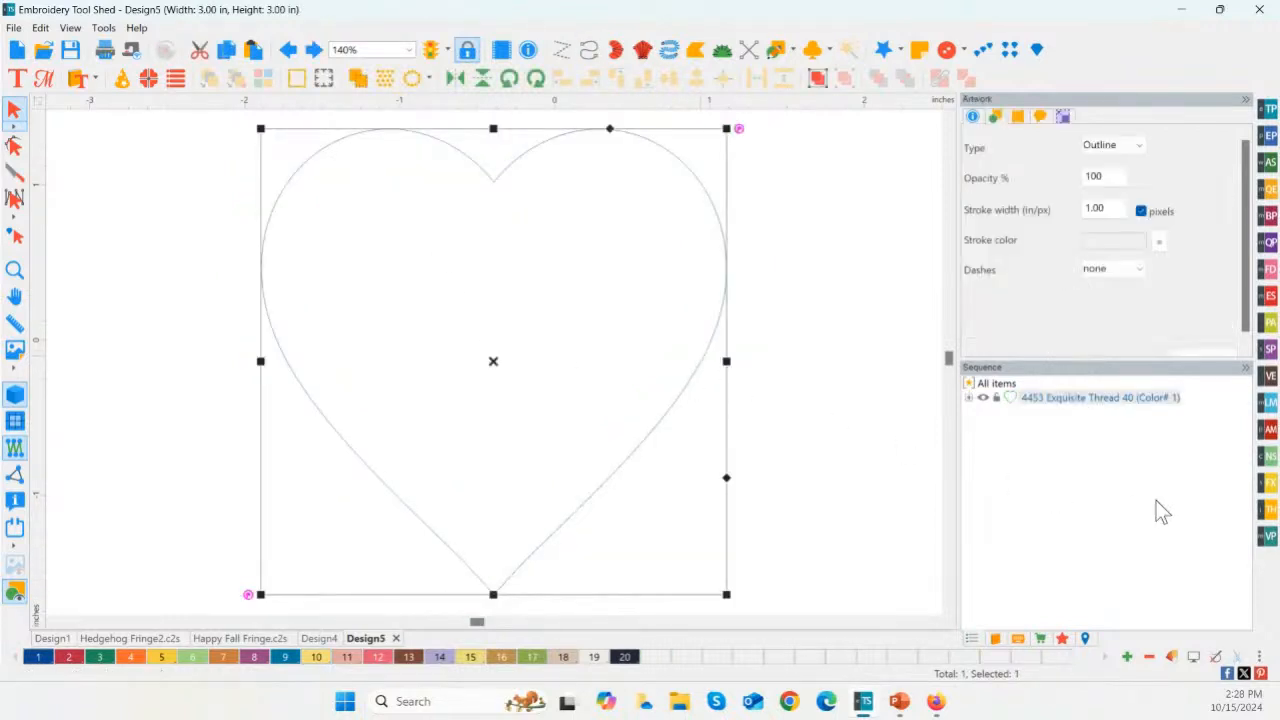
{"action": "left_click", "coordinate": [1267, 485]}
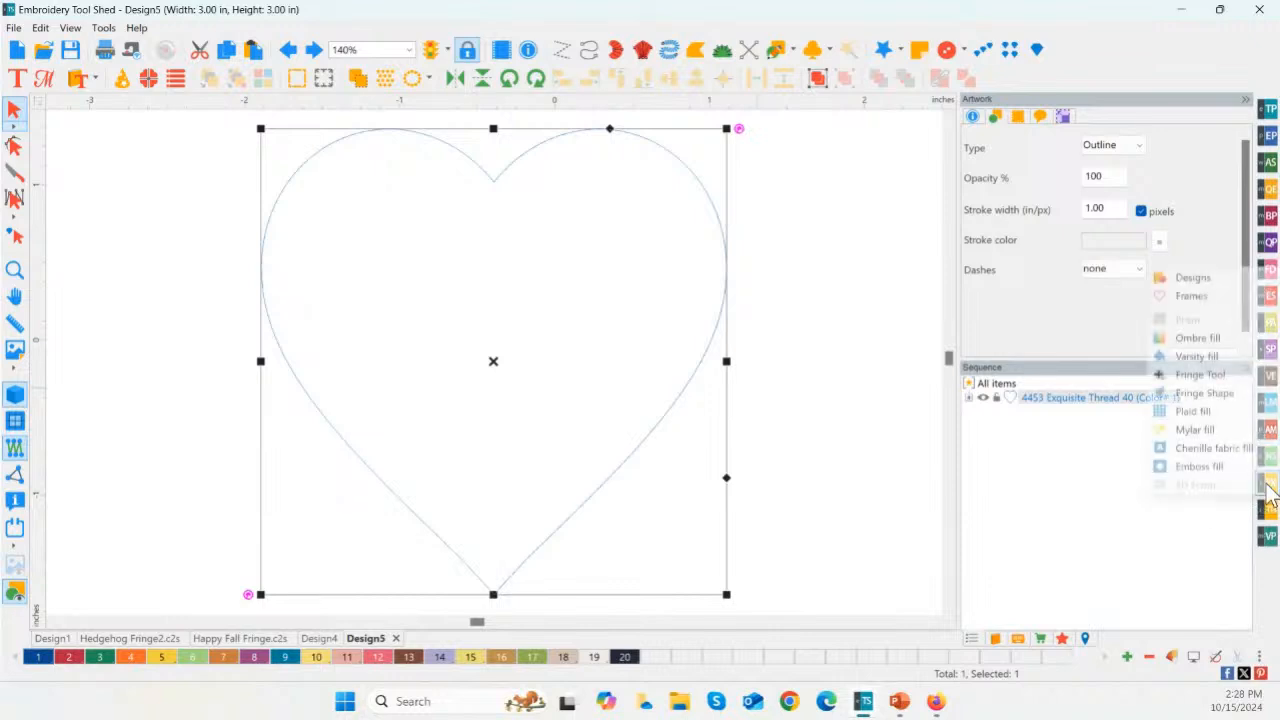
{"action": "left_click", "coordinate": [1200, 393]}
{"action": "left_click", "coordinate": [702, 287]}
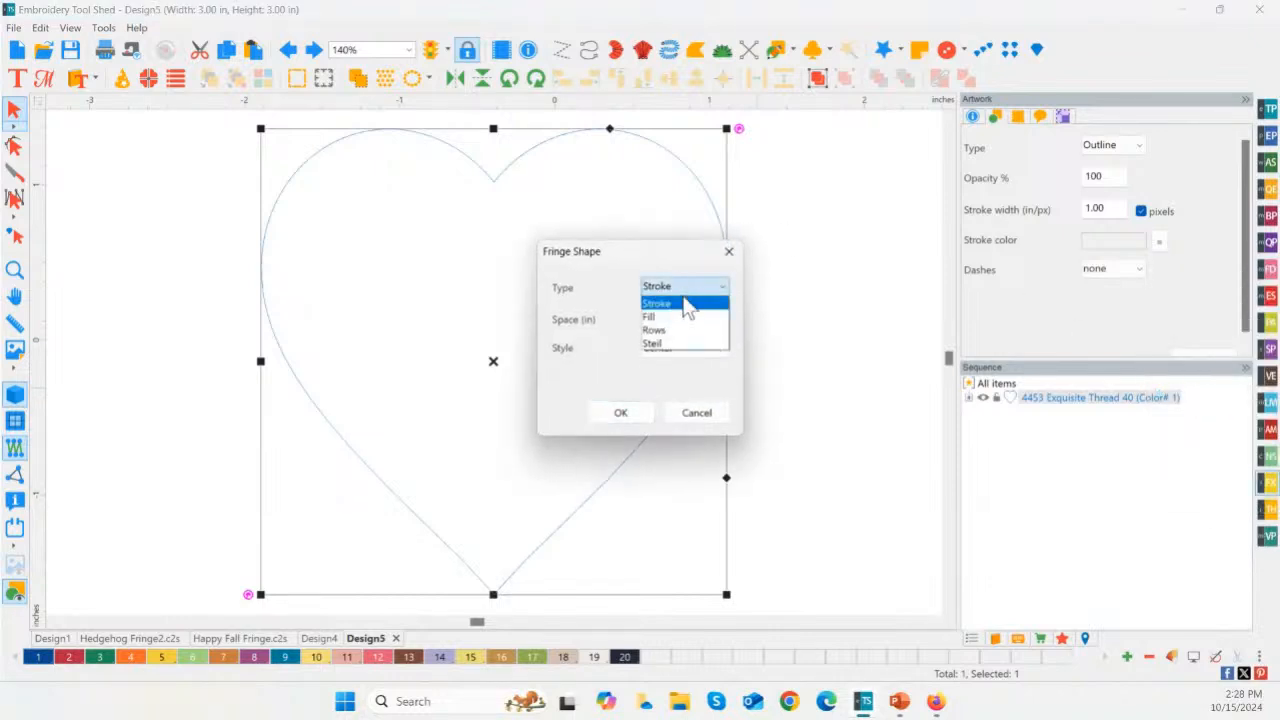
{"action": "left_click", "coordinate": [688, 313]}
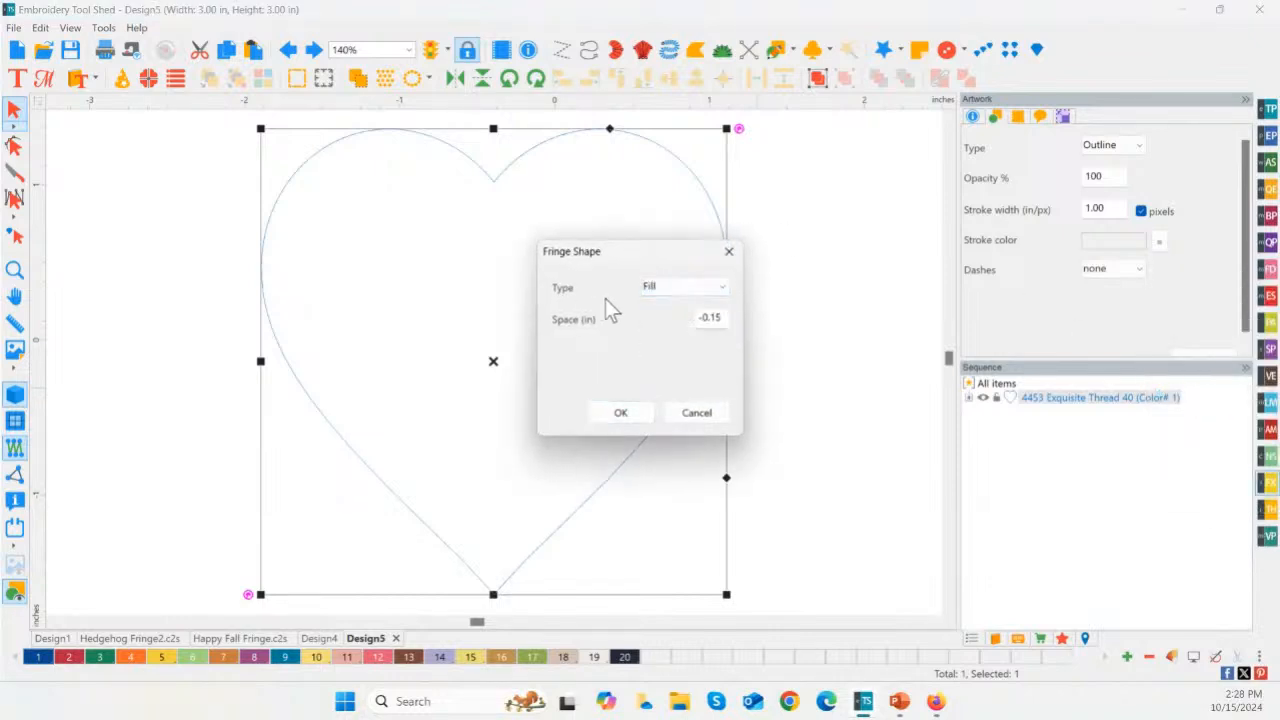
{"action": "left_click", "coordinate": [641, 412]}
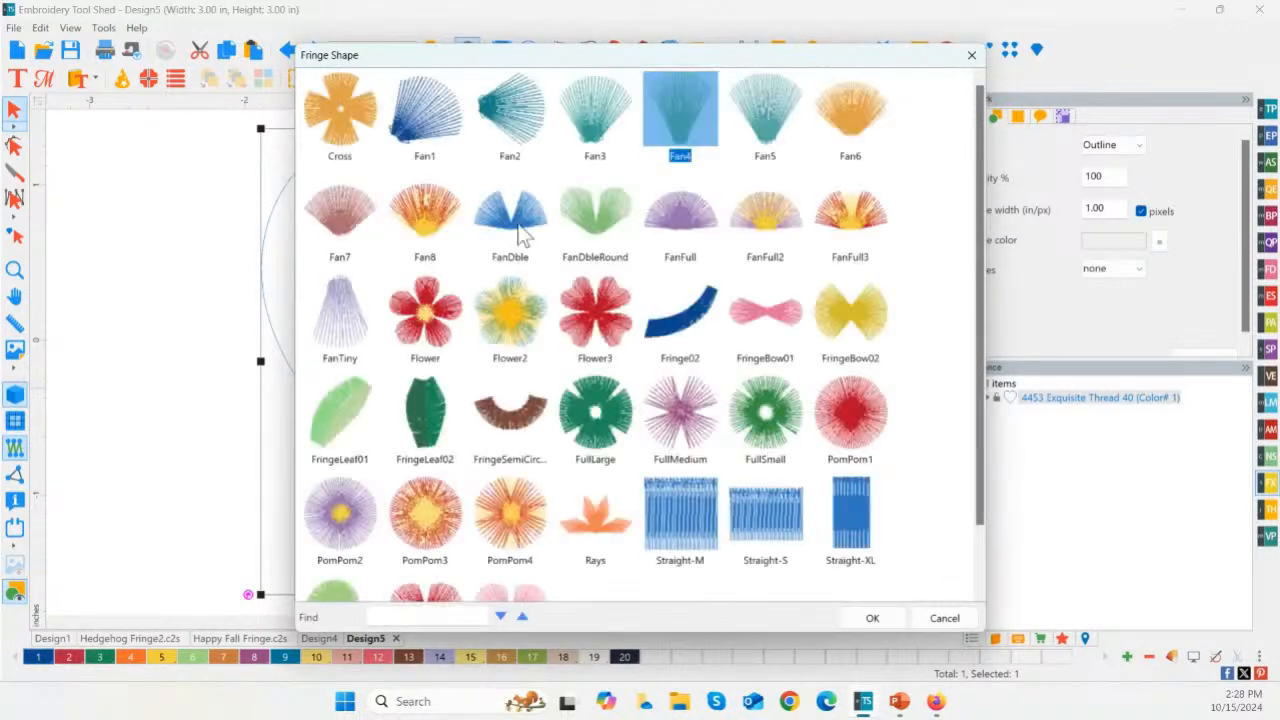
{"action": "left_click", "coordinate": [850, 415]}
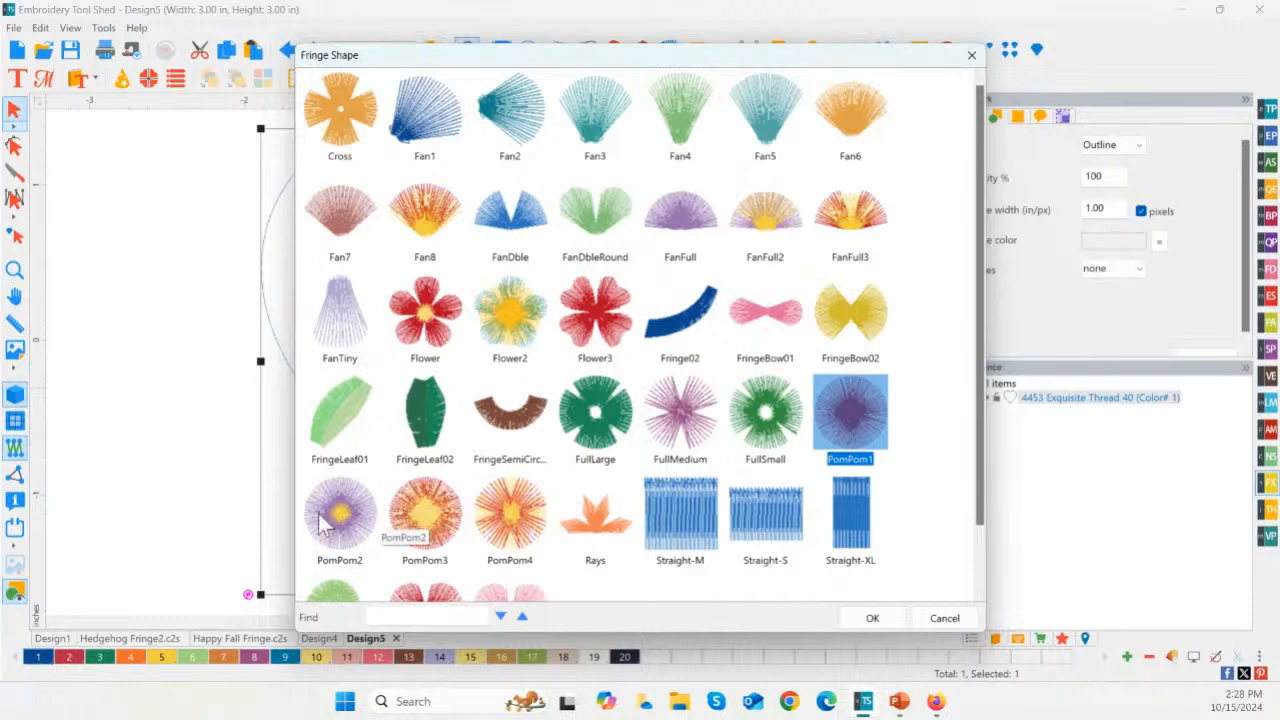
{"action": "left_click", "coordinate": [362, 522]}
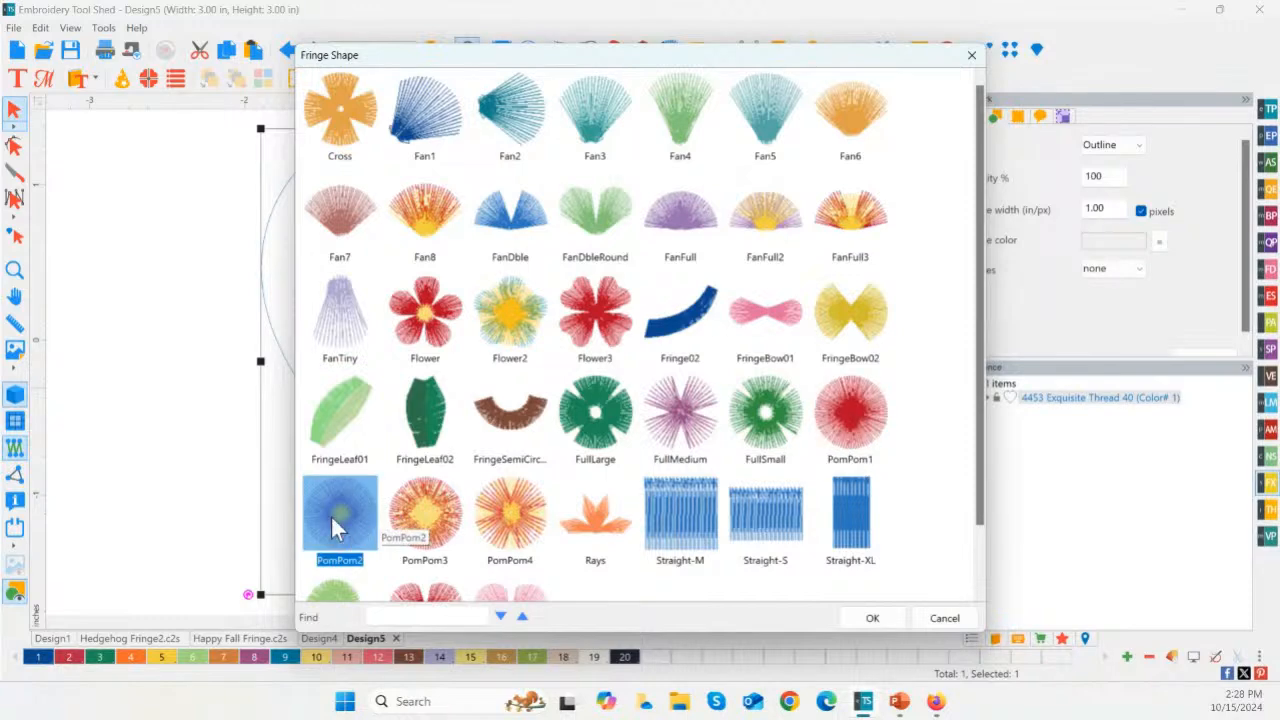
{"action": "double_click", "coordinate": [335, 525]}
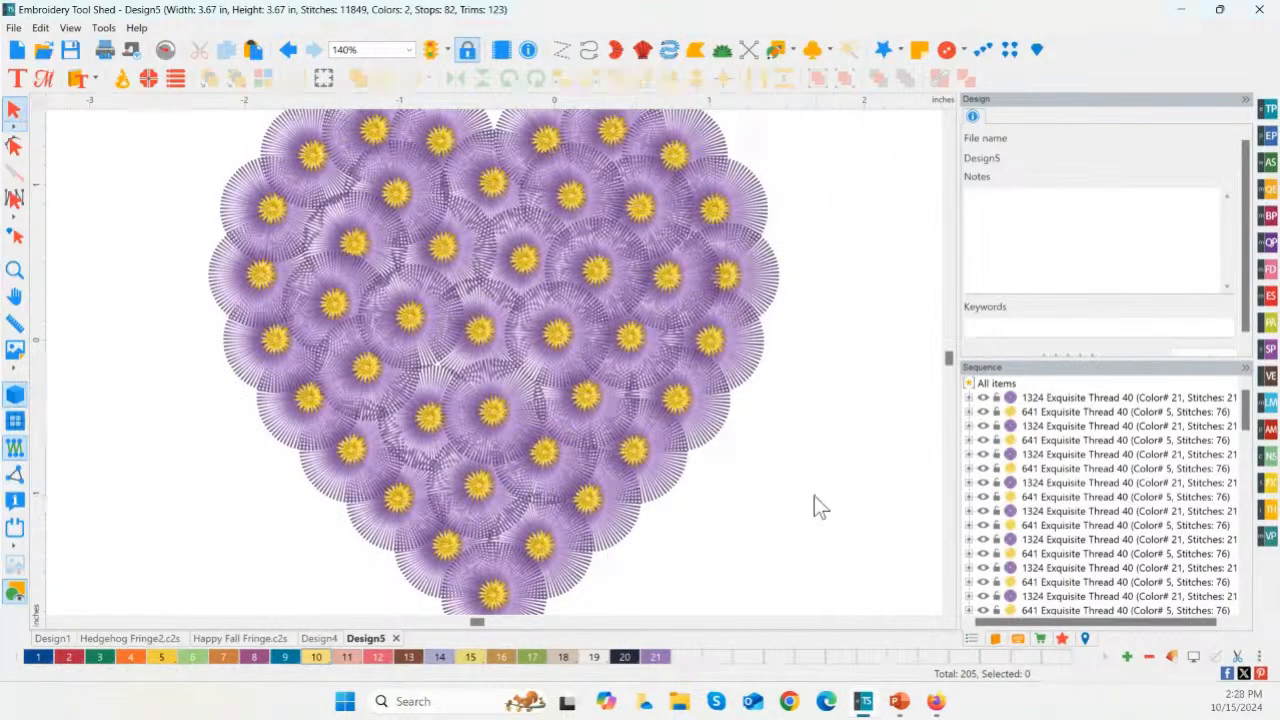
{"action": "scroll", "coordinate": [790, 492], "scroll_direction": "down", "scroll_amount": 4}
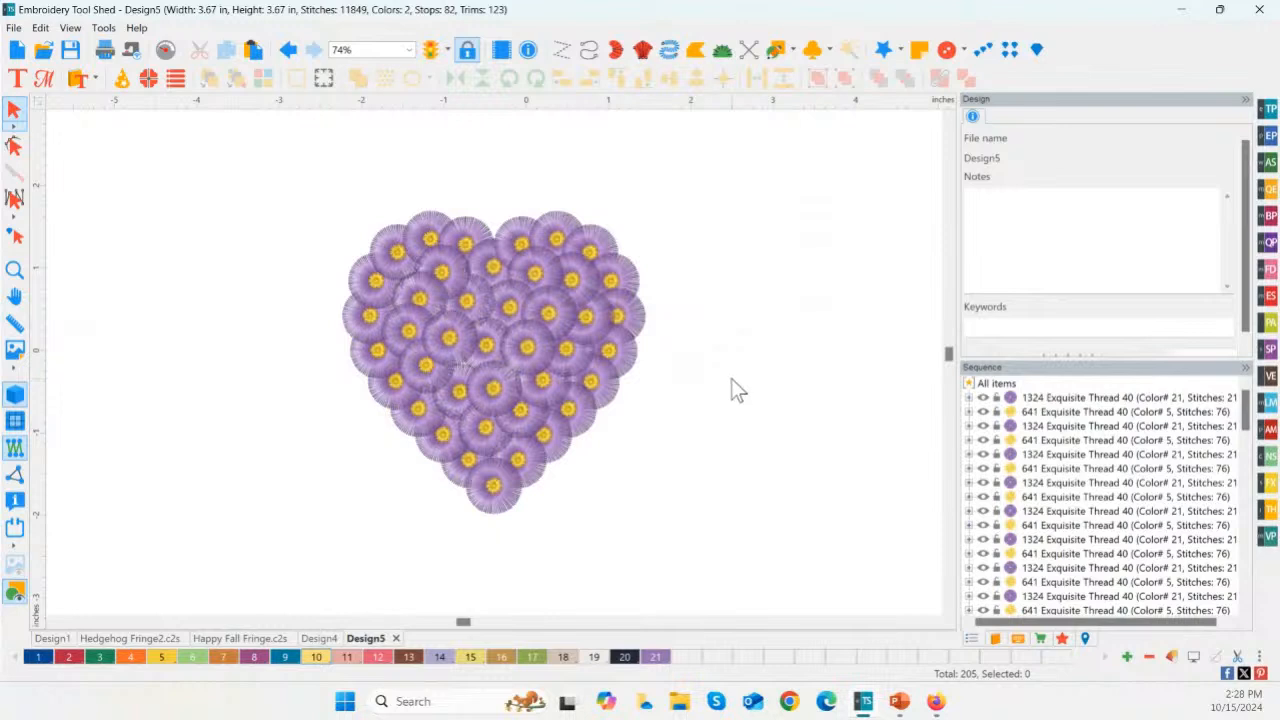
Step: Undo the pompom fill and try the Rows type in the heart's Fringe Shape settings
{"action": "key", "text": "ctrl+z"}
{"action": "left_click", "coordinate": [591, 409]}
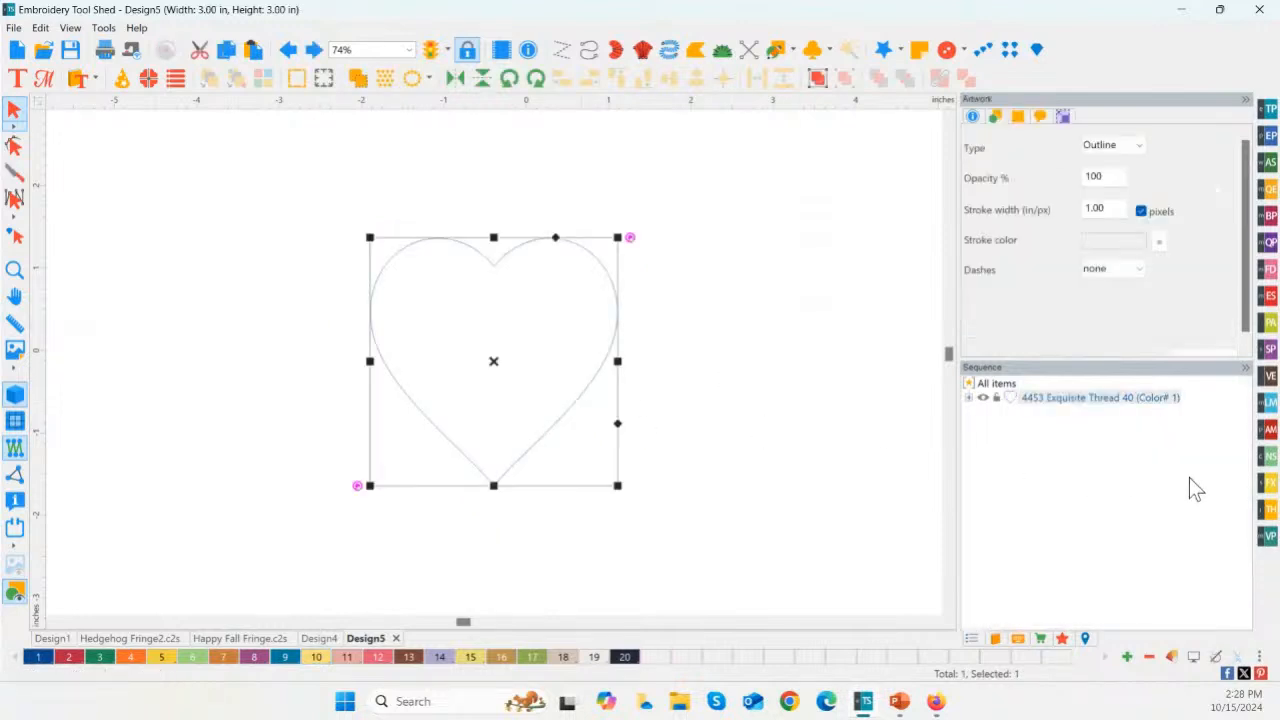
{"action": "left_click", "coordinate": [1270, 484]}
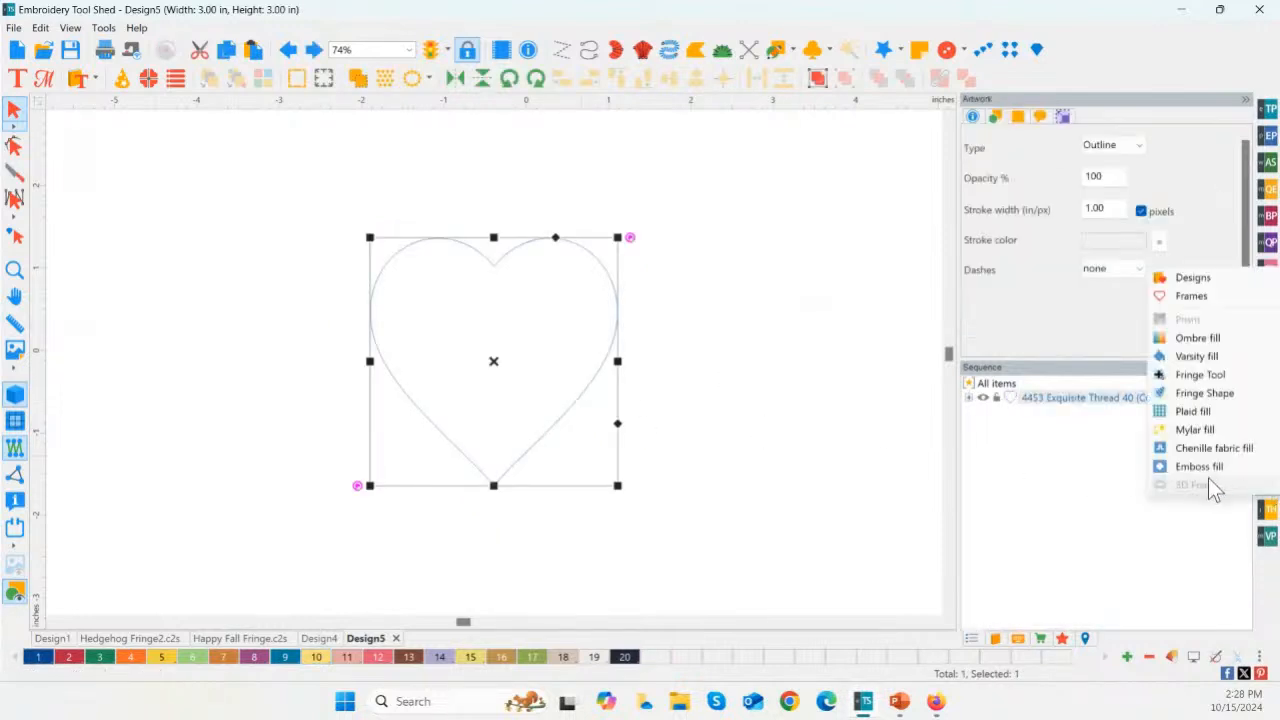
{"action": "left_click", "coordinate": [1195, 393]}
{"action": "left_click", "coordinate": [680, 289]}
{"action": "left_click", "coordinate": [666, 332]}
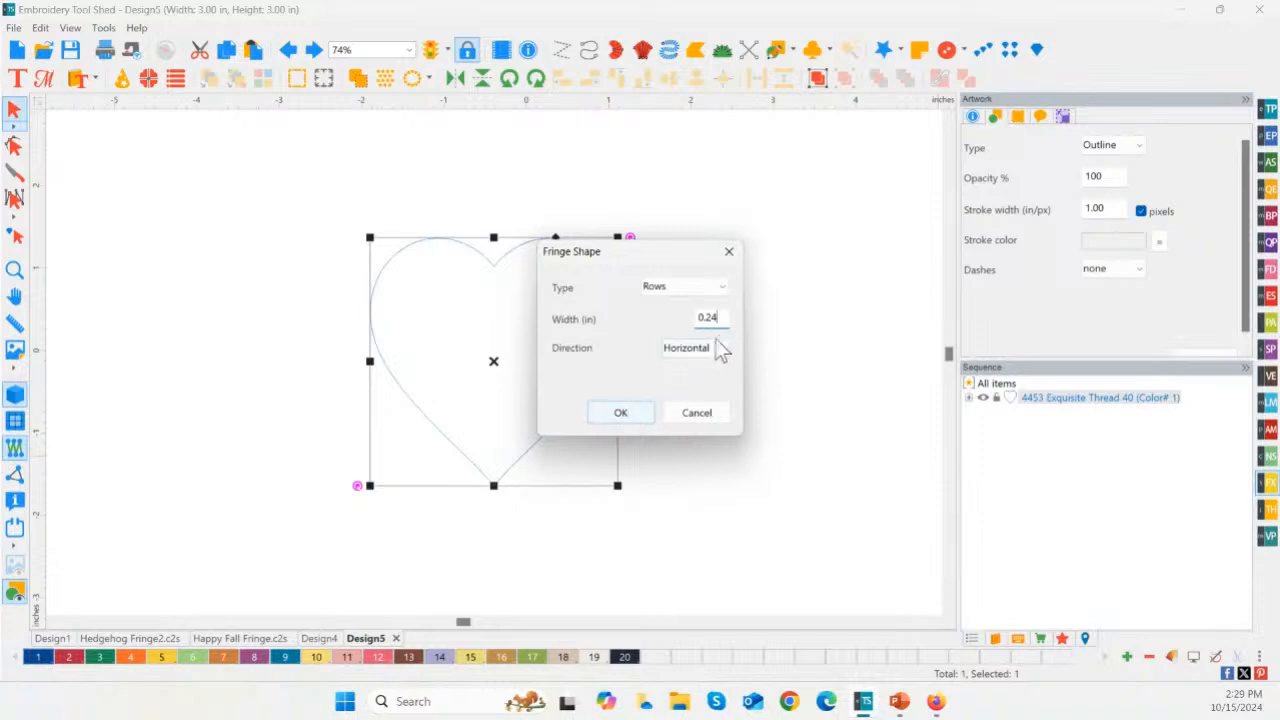
{"action": "left_click", "coordinate": [692, 406]}
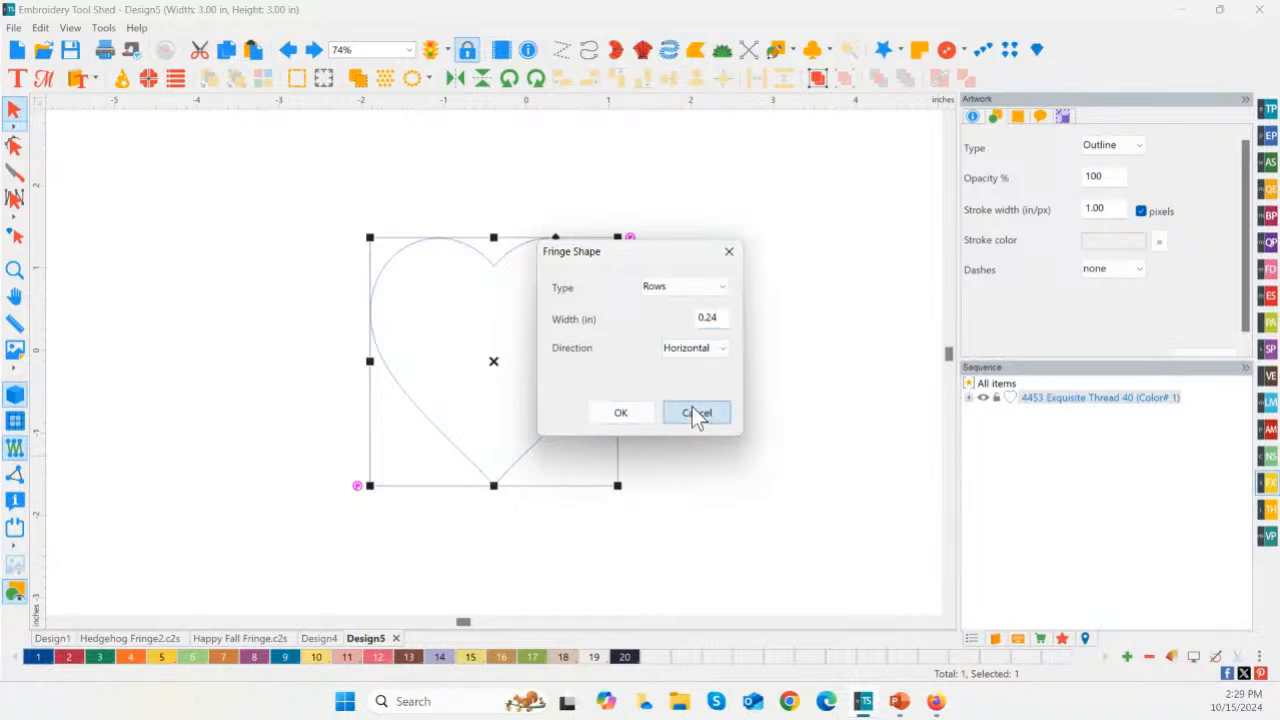
Step: Switch the measurement units to metric and fill the heart with horizontal Fringe Shape rows 6 mm wide
{"action": "right_click", "coordinate": [657, 100]}
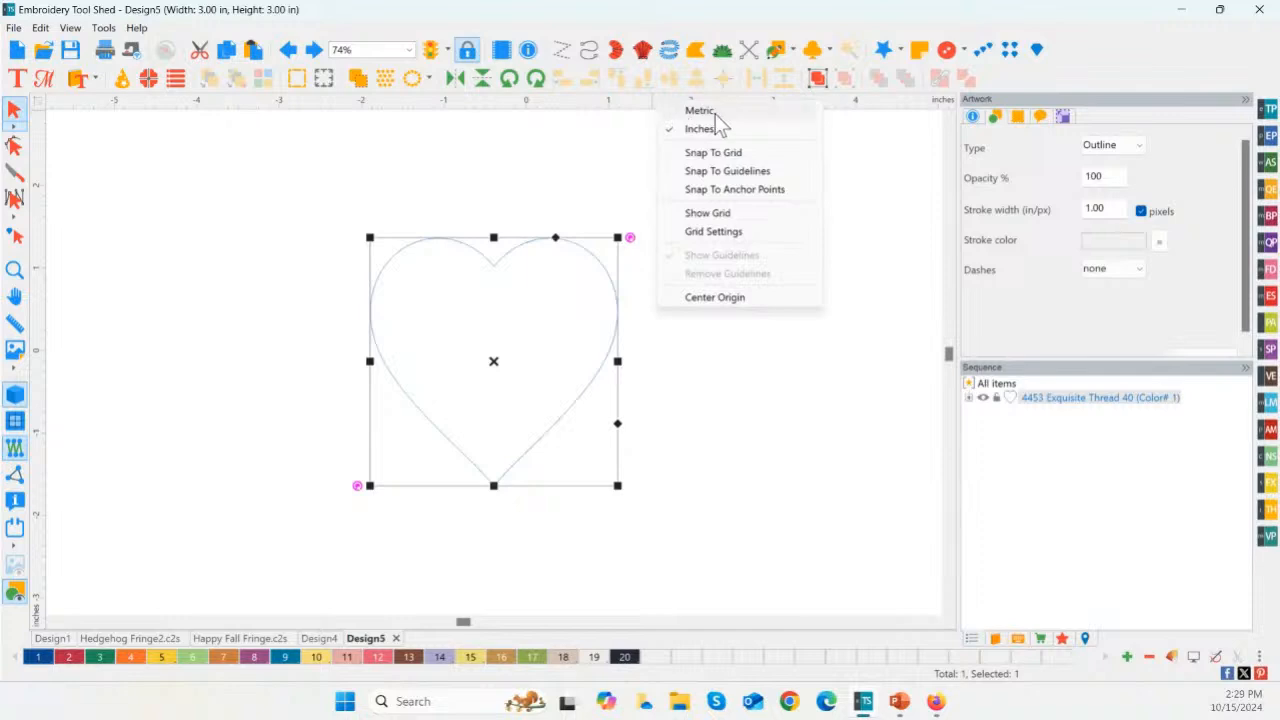
{"action": "left_click", "coordinate": [700, 111]}
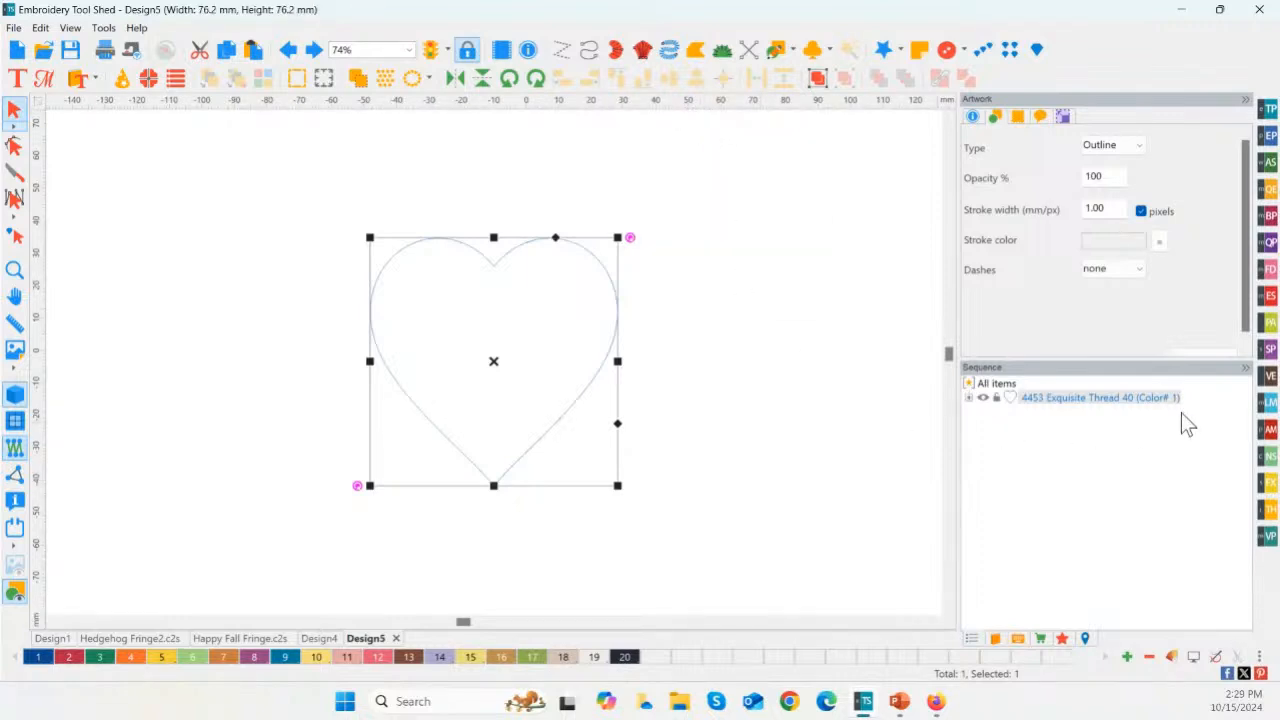
{"action": "left_click", "coordinate": [1272, 492]}
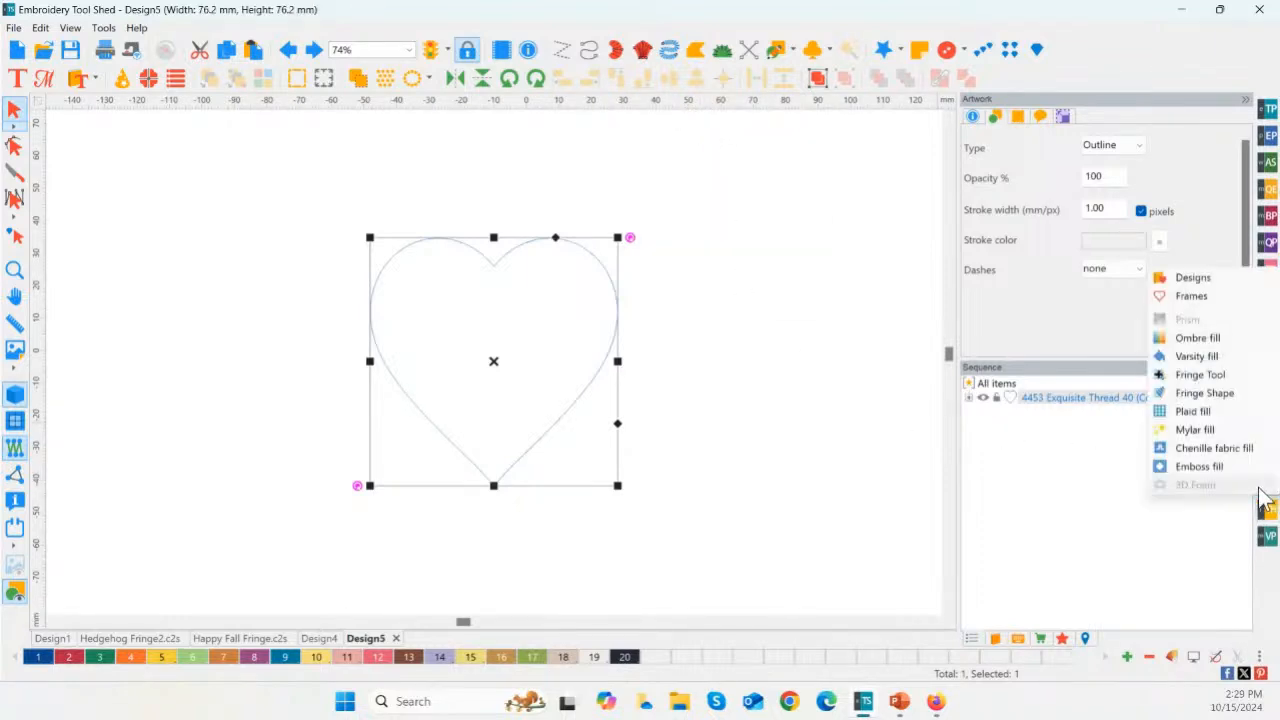
{"action": "left_click", "coordinate": [1192, 400]}
{"action": "left_click_drag", "start_coordinate": [730, 316], "coordinate": [668, 319]}
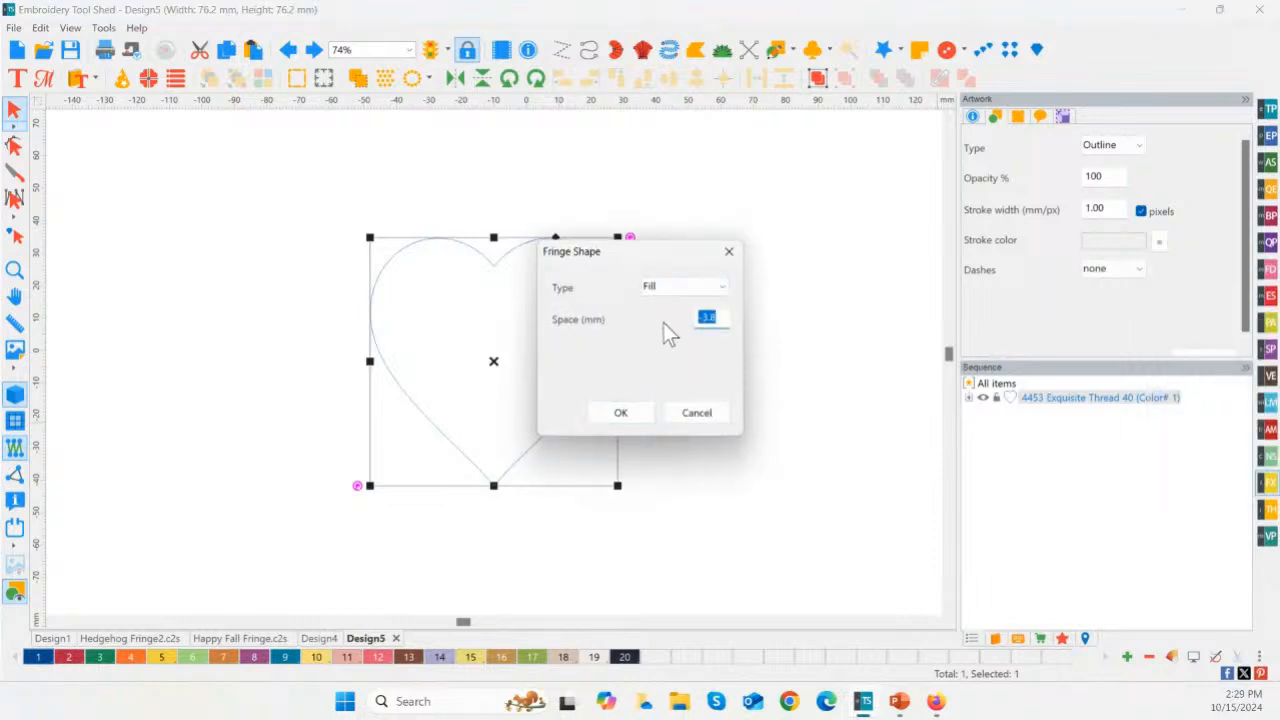
{"action": "type", "text": "6"}
{"action": "left_click", "coordinate": [688, 286]}
{"action": "left_click", "coordinate": [658, 333]}
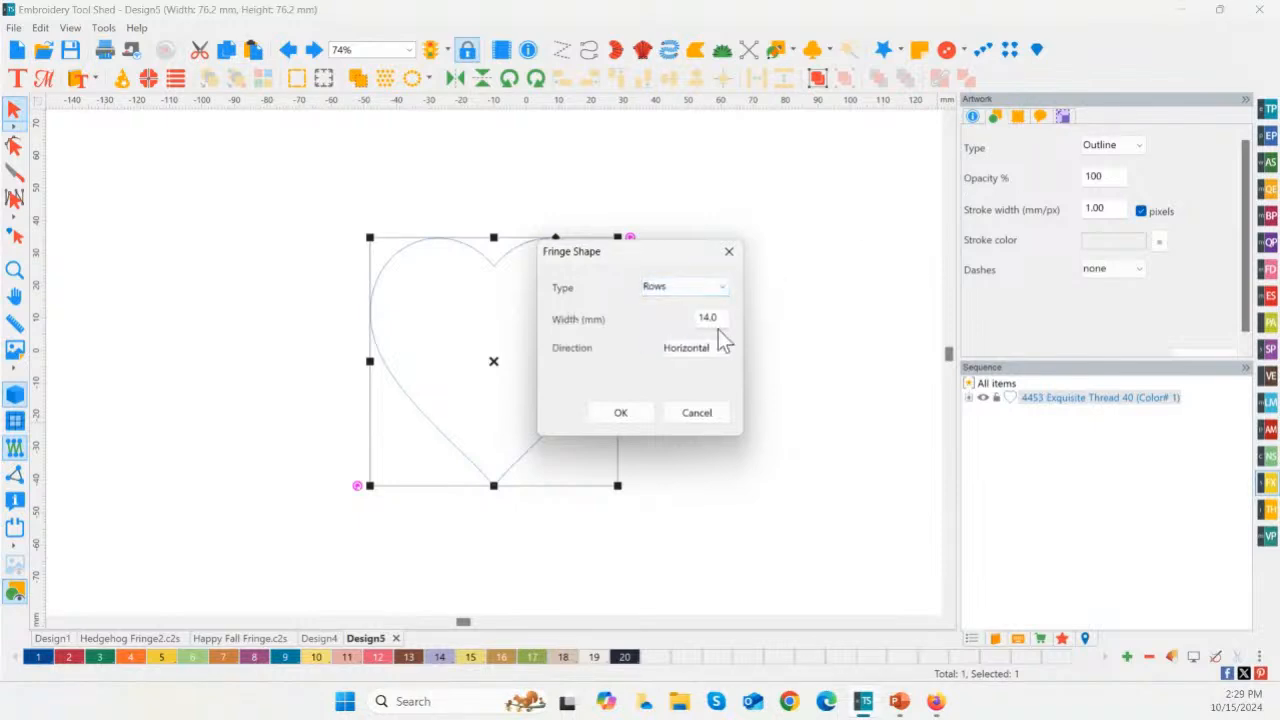
{"action": "left_click_drag", "start_coordinate": [720, 319], "coordinate": [648, 317]}
{"action": "type", "text": "6"}
{"action": "left_click", "coordinate": [619, 416]}
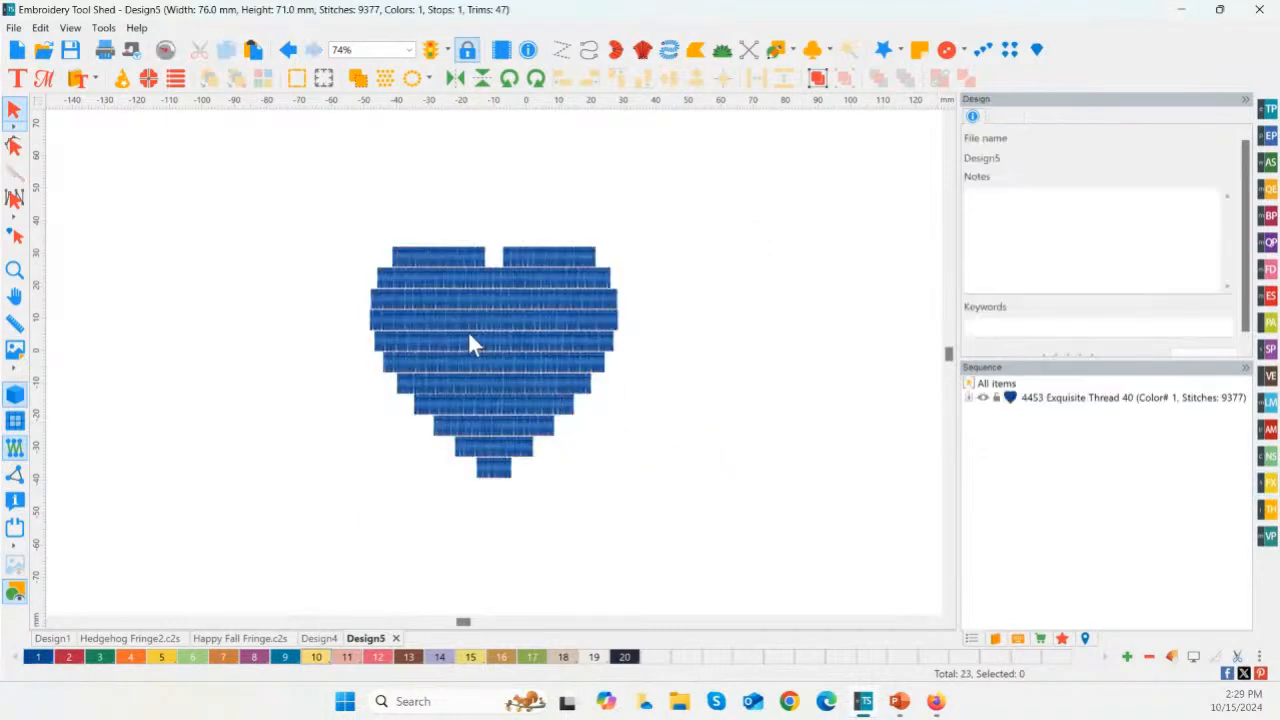
Step: Inspect one row of the heart's fringe fill up close and undo the row fill
{"action": "left_click", "coordinate": [14, 270]}
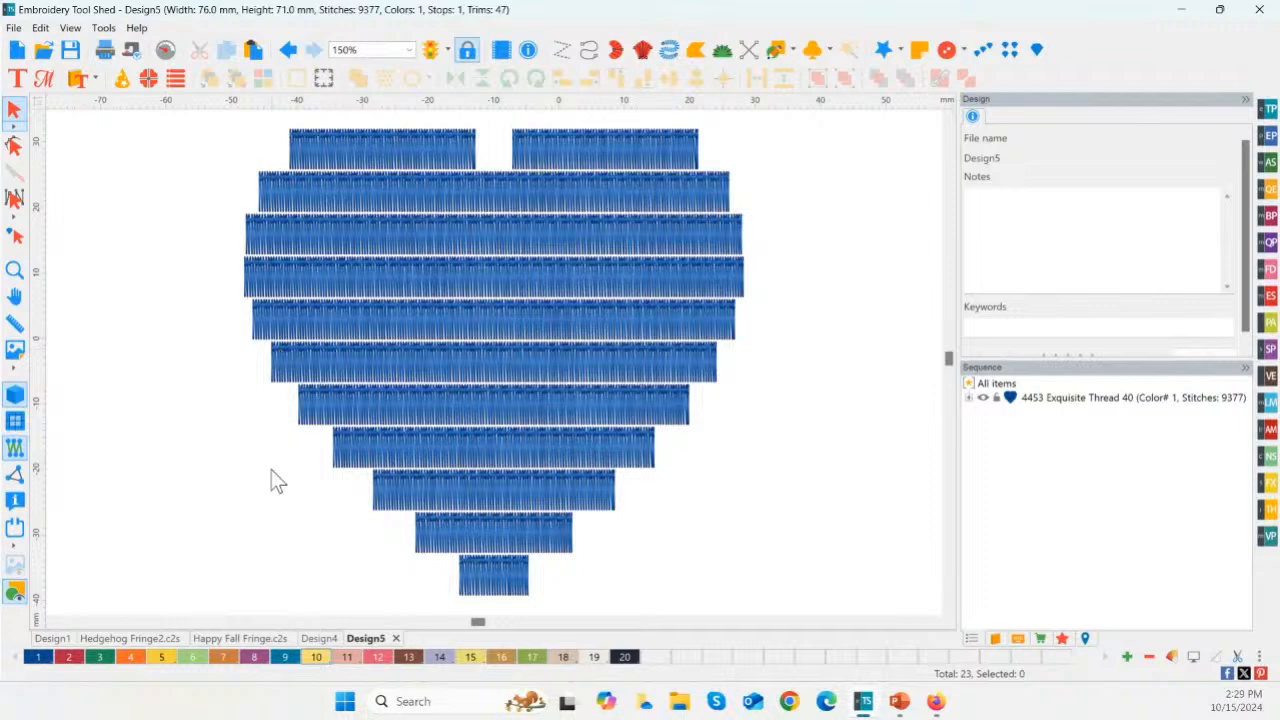
{"action": "left_click", "coordinate": [400, 415]}
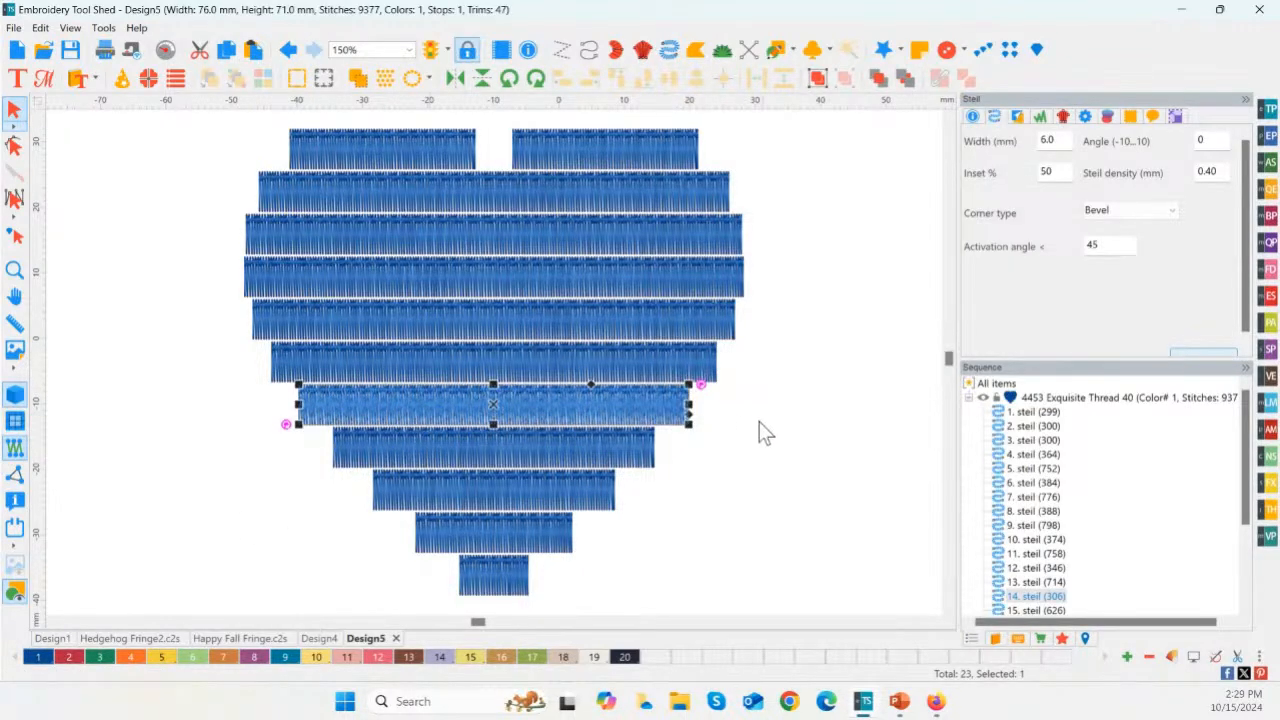
{"action": "left_click", "coordinate": [721, 454]}
{"action": "key", "text": "ctrl+z"}
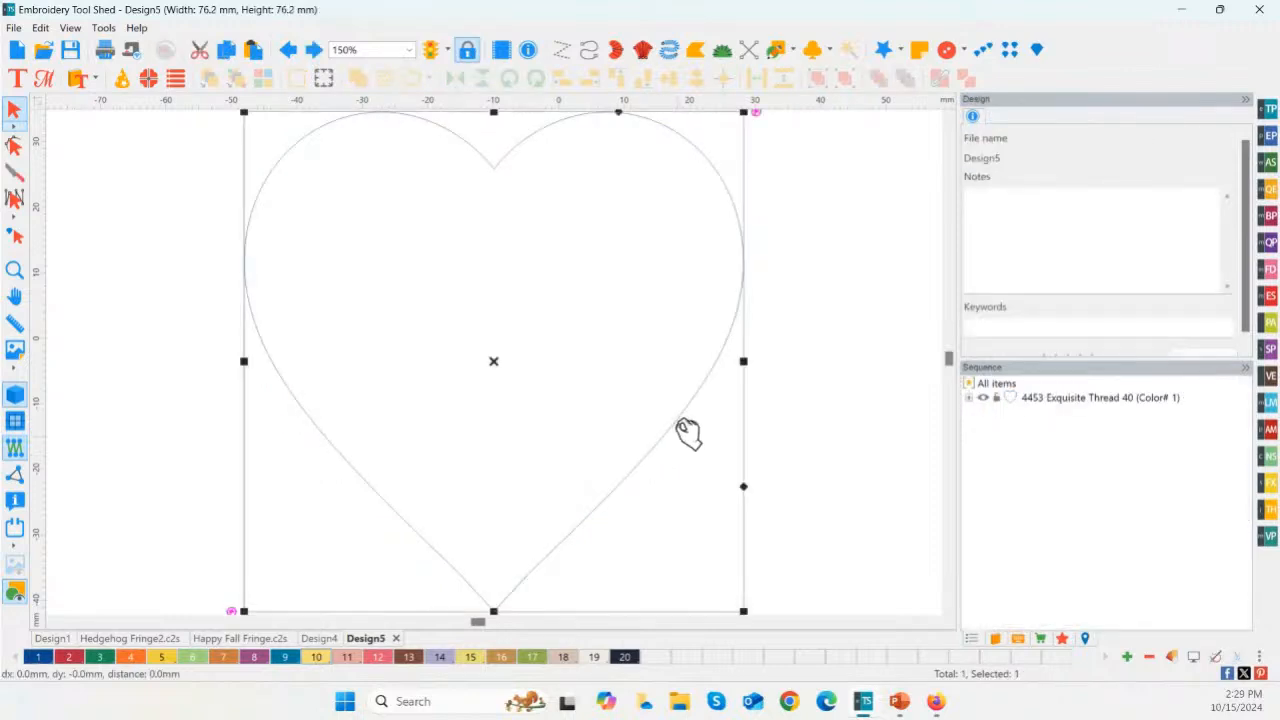
Step: Apply a Steil-type Fringe Shape 12 mm wide along the heart outline
{"action": "left_click", "coordinate": [1271, 484]}
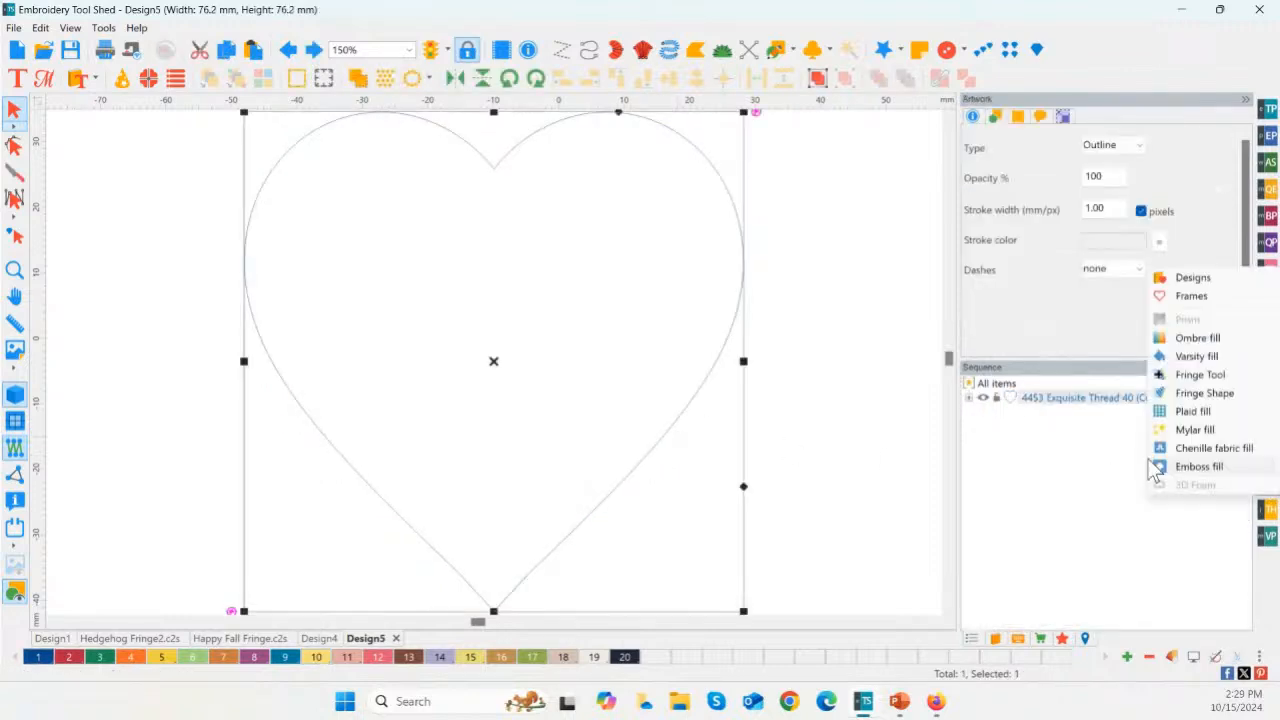
{"action": "left_click", "coordinate": [1199, 394]}
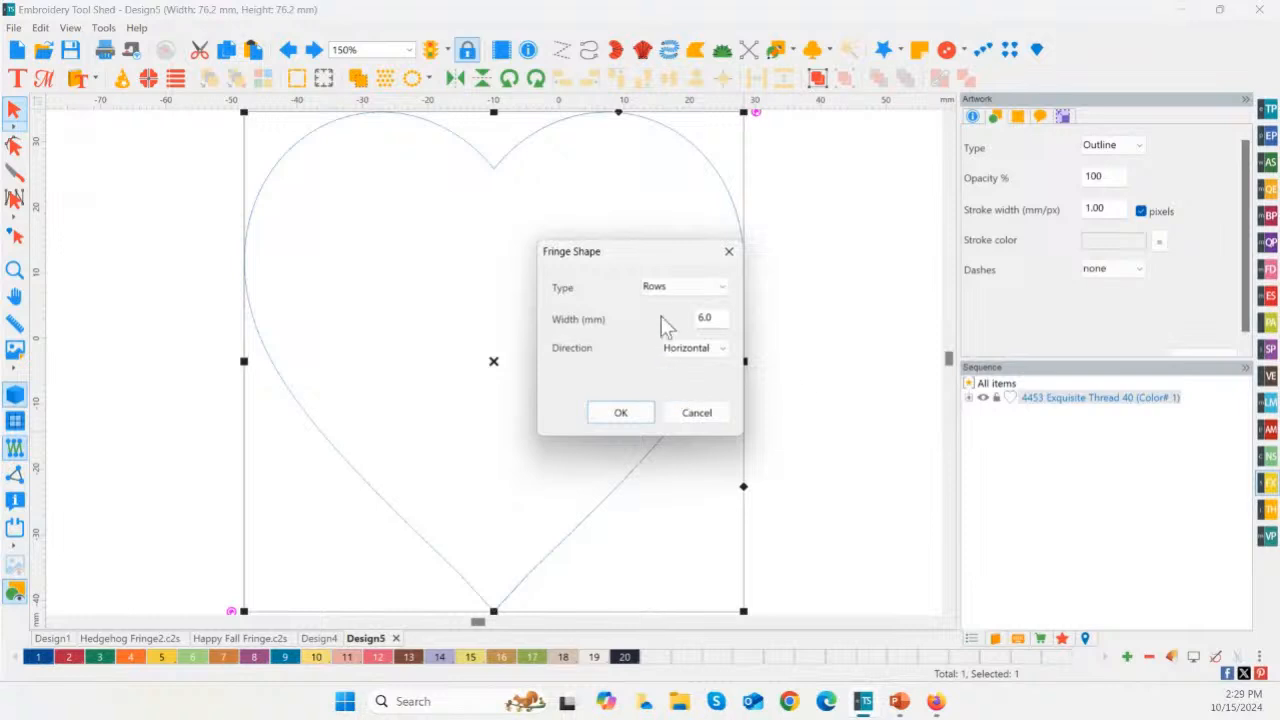
{"action": "left_click", "coordinate": [665, 290]}
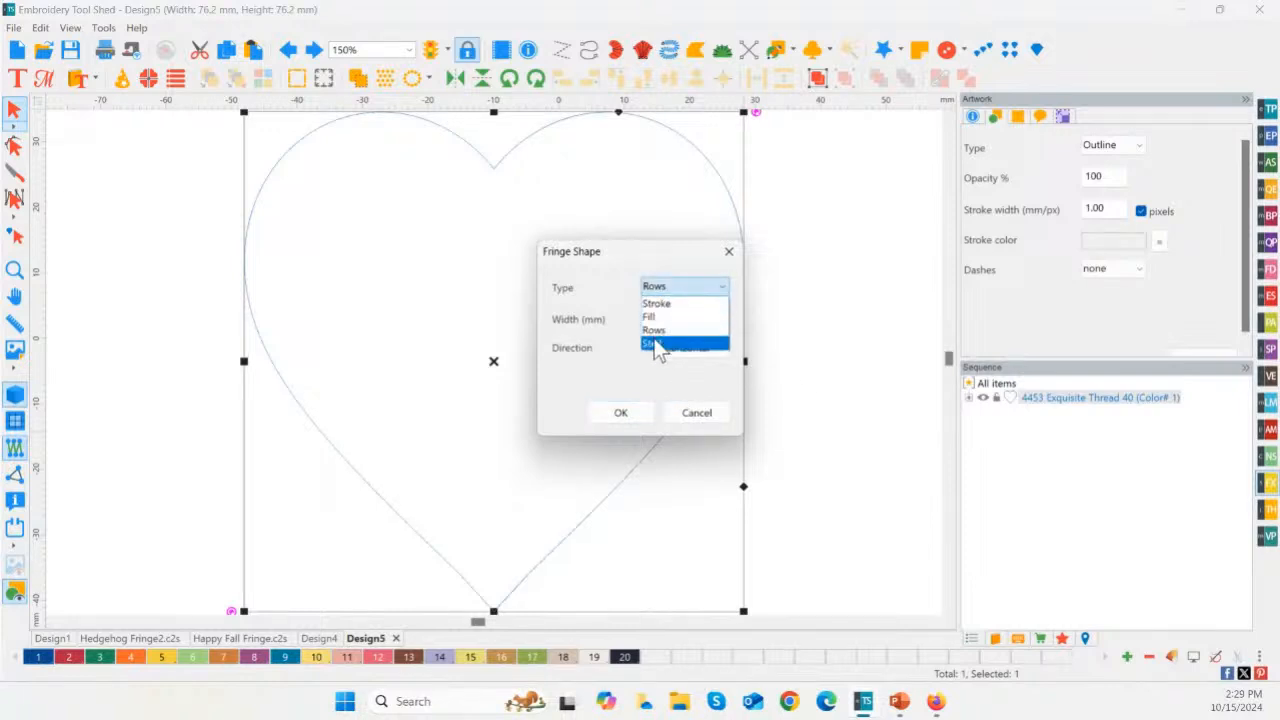
{"action": "left_click", "coordinate": [656, 345]}
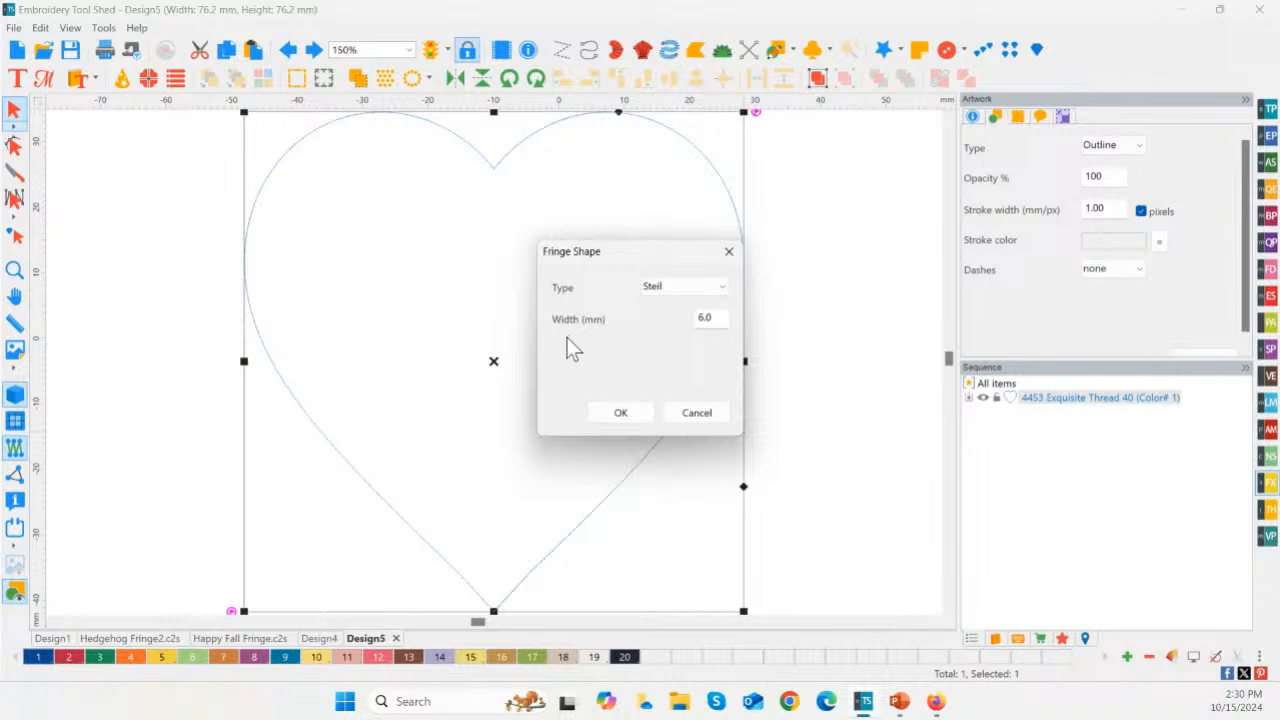
{"action": "left_click_drag", "start_coordinate": [714, 320], "coordinate": [664, 320]}
{"action": "type", "text": "12"}
{"action": "left_click", "coordinate": [621, 412]}
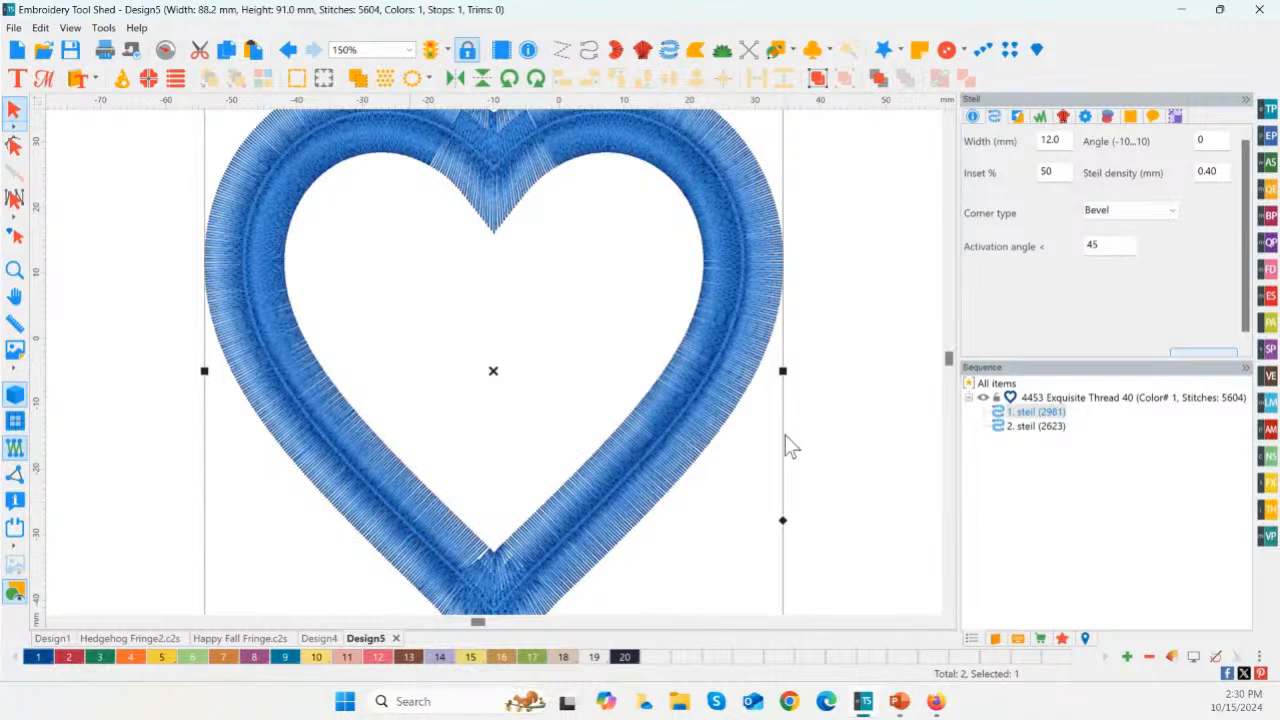
{"action": "left_click", "coordinate": [790, 457]}
{"action": "scroll", "coordinate": [777, 456], "scroll_direction": "down", "scroll_amount": 2}
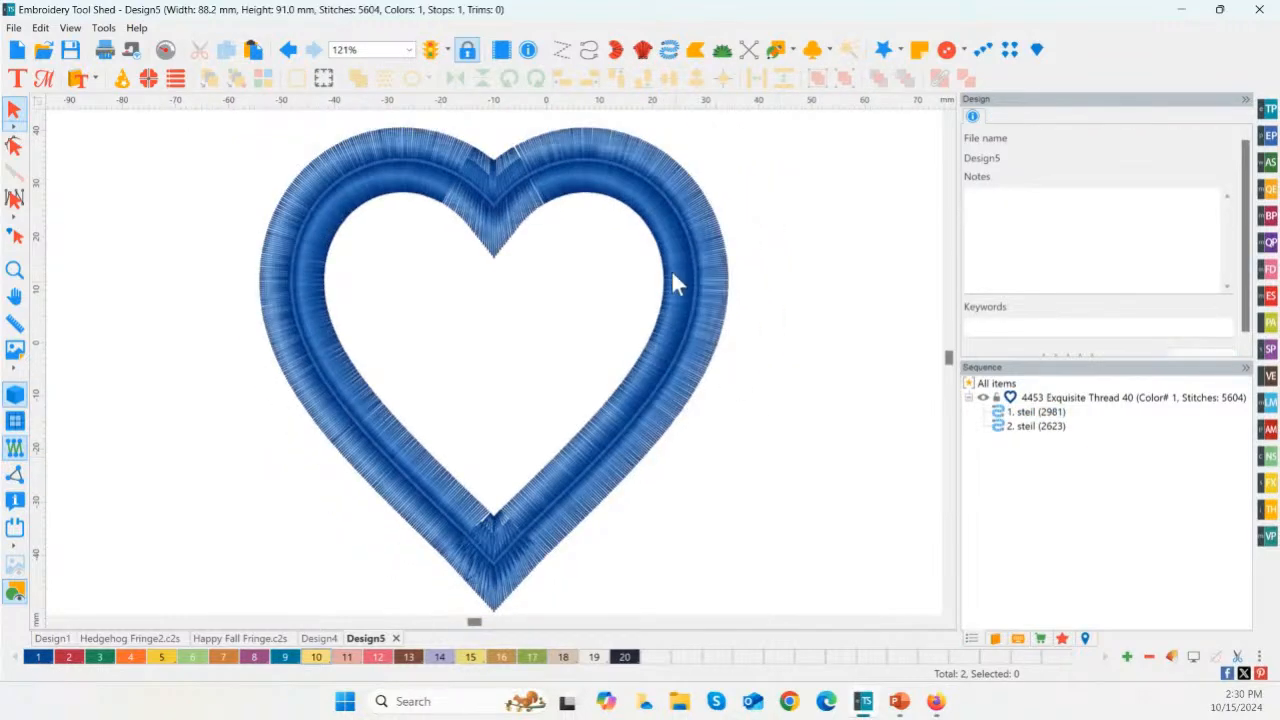
Step: Move the thin steil outline off the wide heart border to examine both, and undo the moves
{"action": "left_click", "coordinate": [689, 246]}
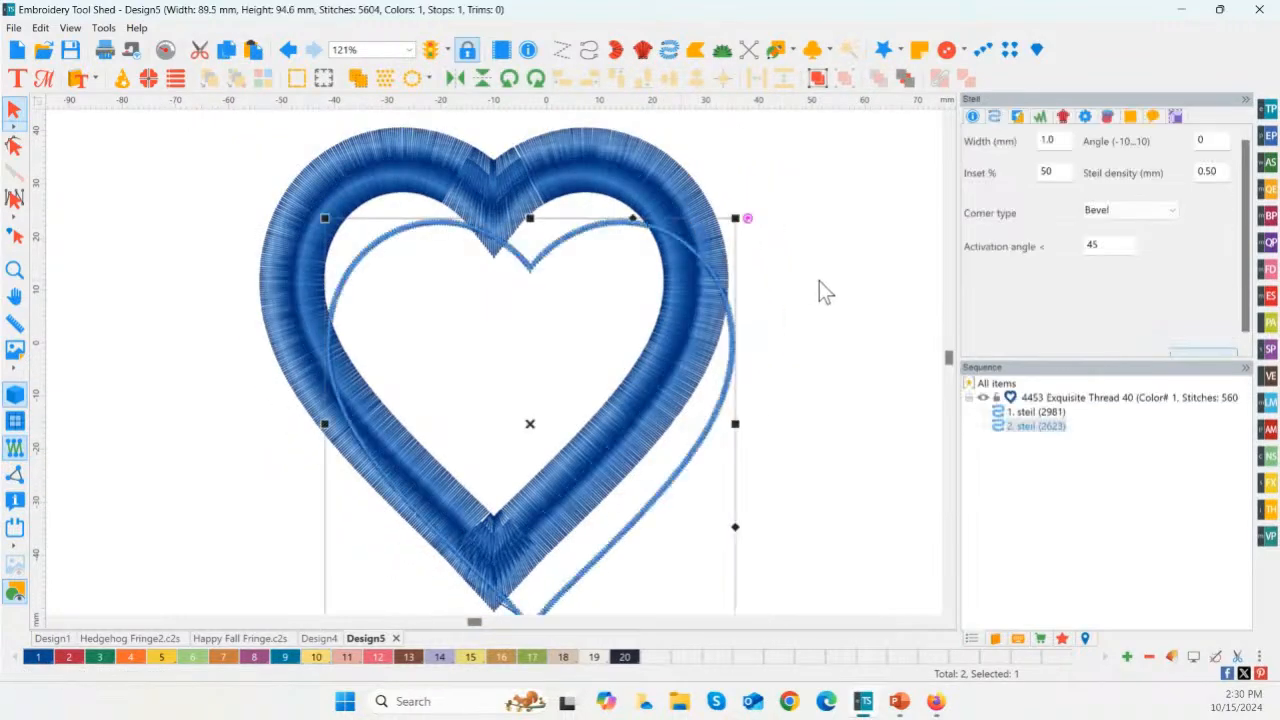
{"action": "left_click_drag", "start_coordinate": [534, 434], "coordinate": [626, 463]}
{"action": "left_click_drag", "start_coordinate": [621, 392], "coordinate": [621, 392]}
{"action": "left_click", "coordinate": [637, 180]}
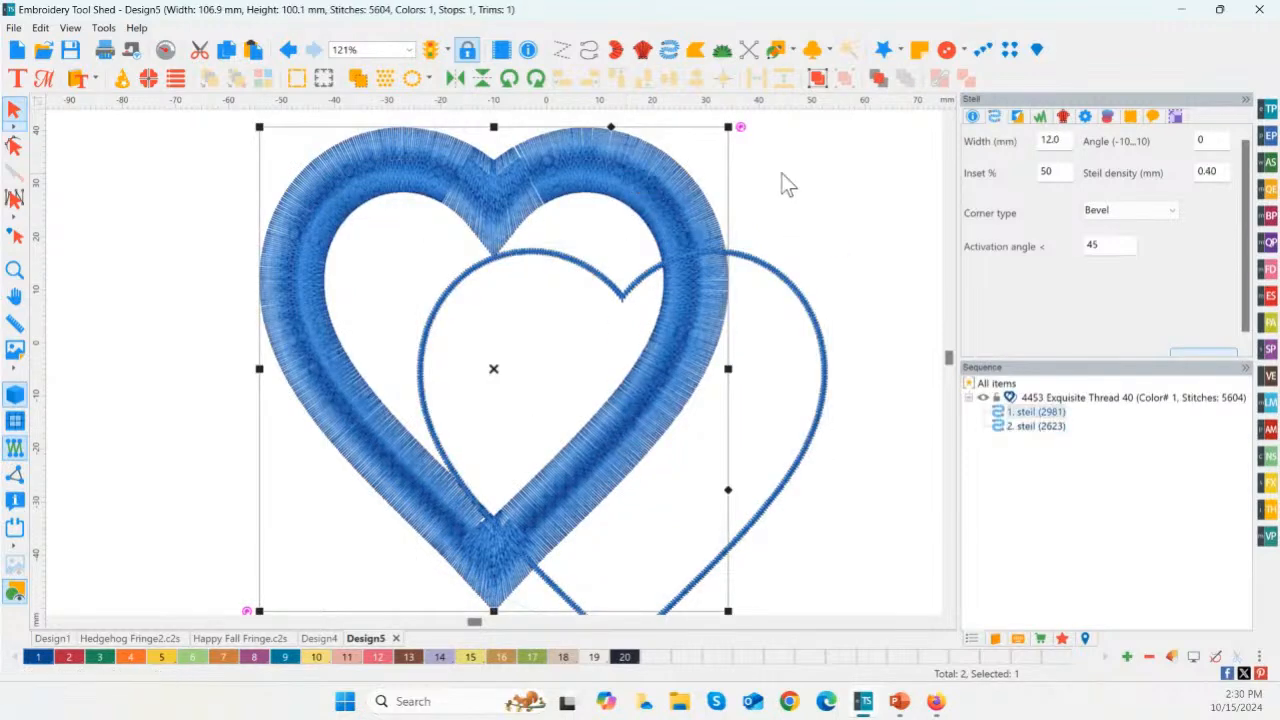
{"action": "left_click", "coordinate": [748, 180]}
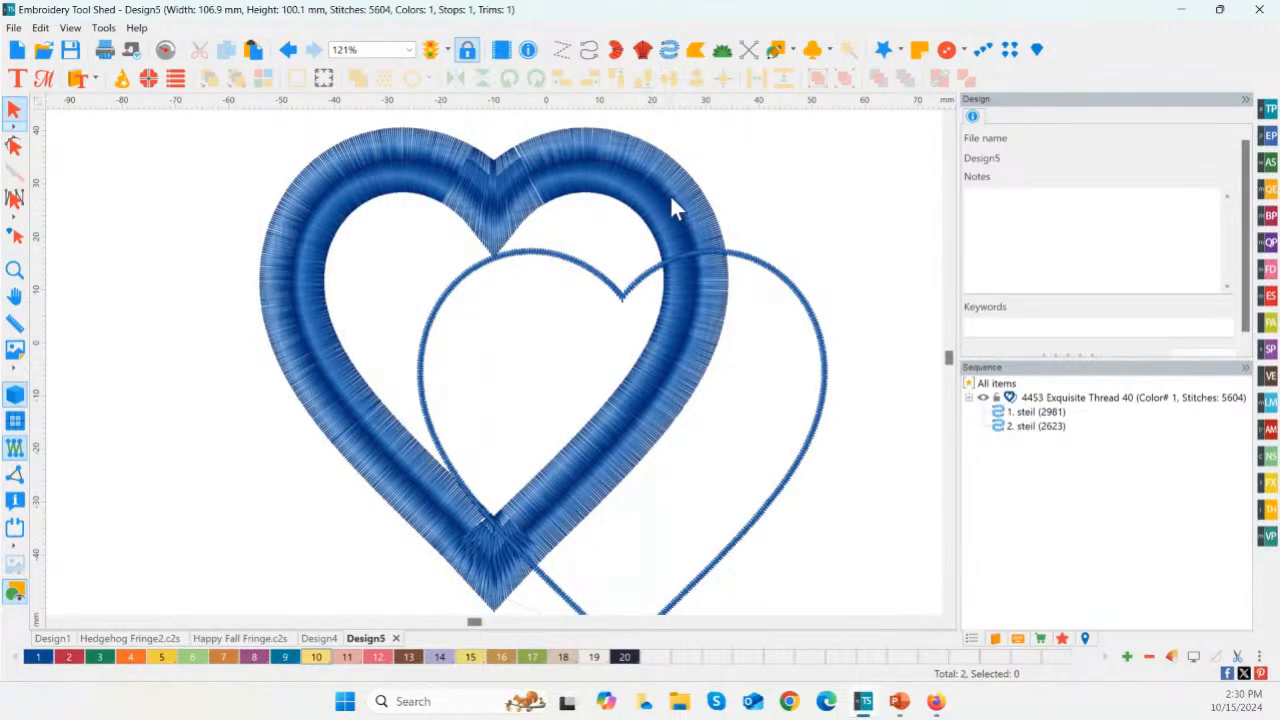
{"action": "key", "text": "ctrl+z"}
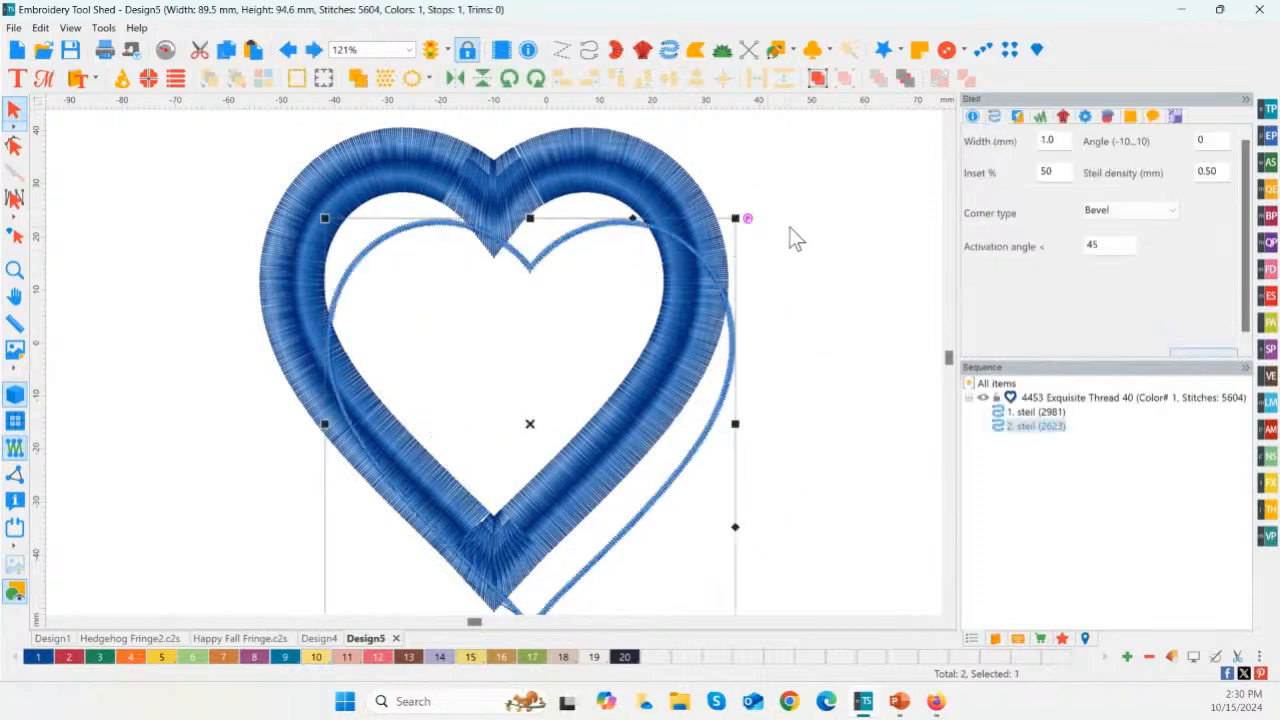
{"action": "key", "text": "ctrl+z"}
{"action": "left_click", "coordinate": [784, 257]}
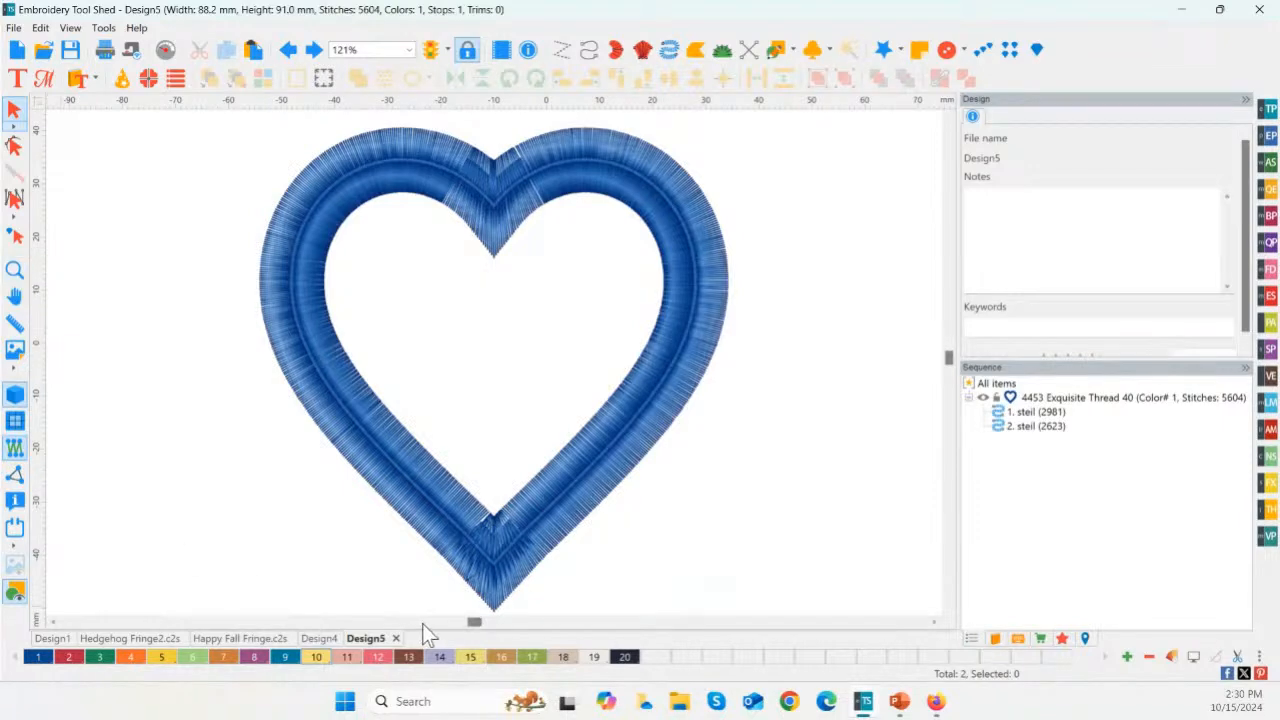
Step: Check the finished Happy Fall Fringe.c2s sample and, in Design4, add the text "A" below the word Happy
{"action": "left_click", "coordinate": [210, 640]}
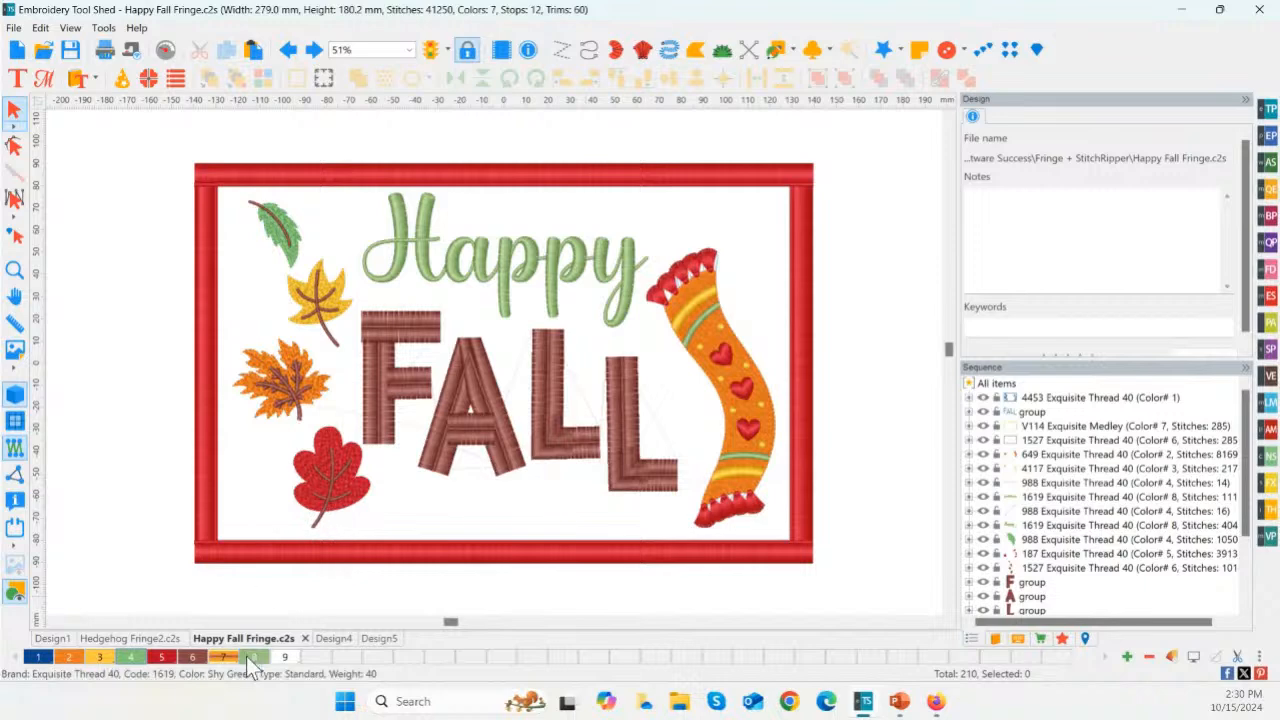
{"action": "left_click", "coordinate": [333, 638]}
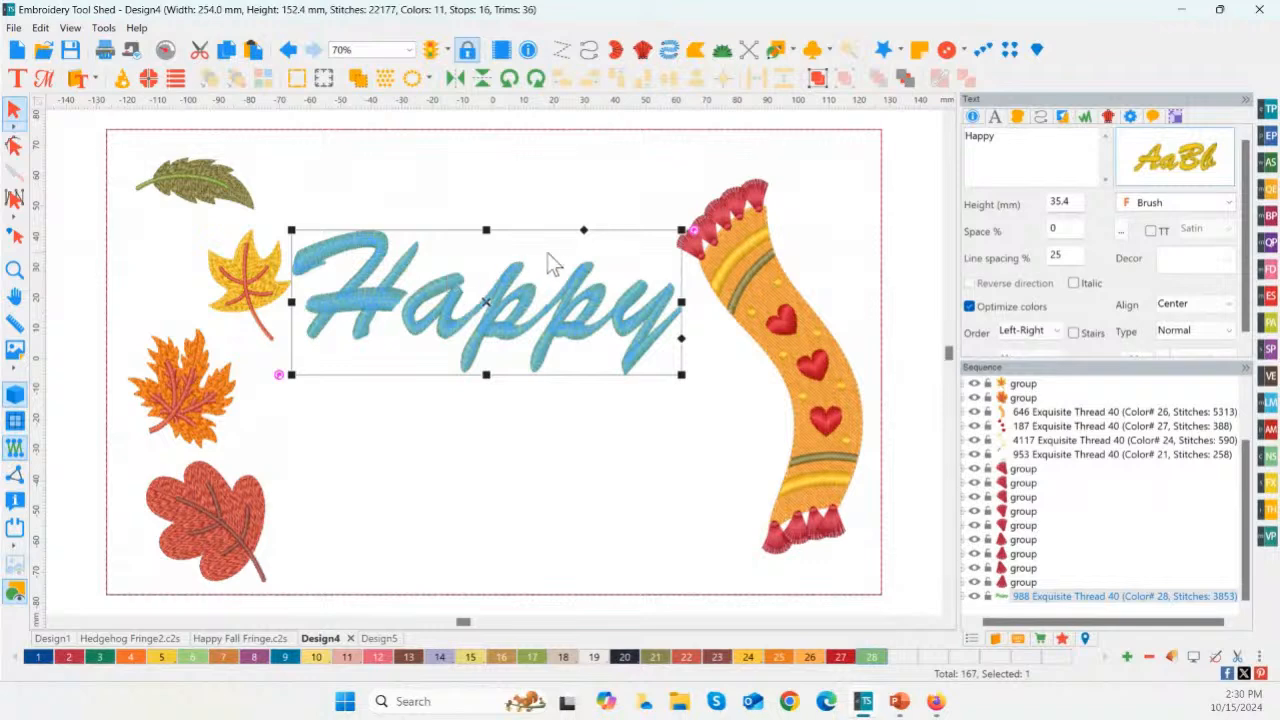
{"action": "left_click", "coordinate": [17, 80]}
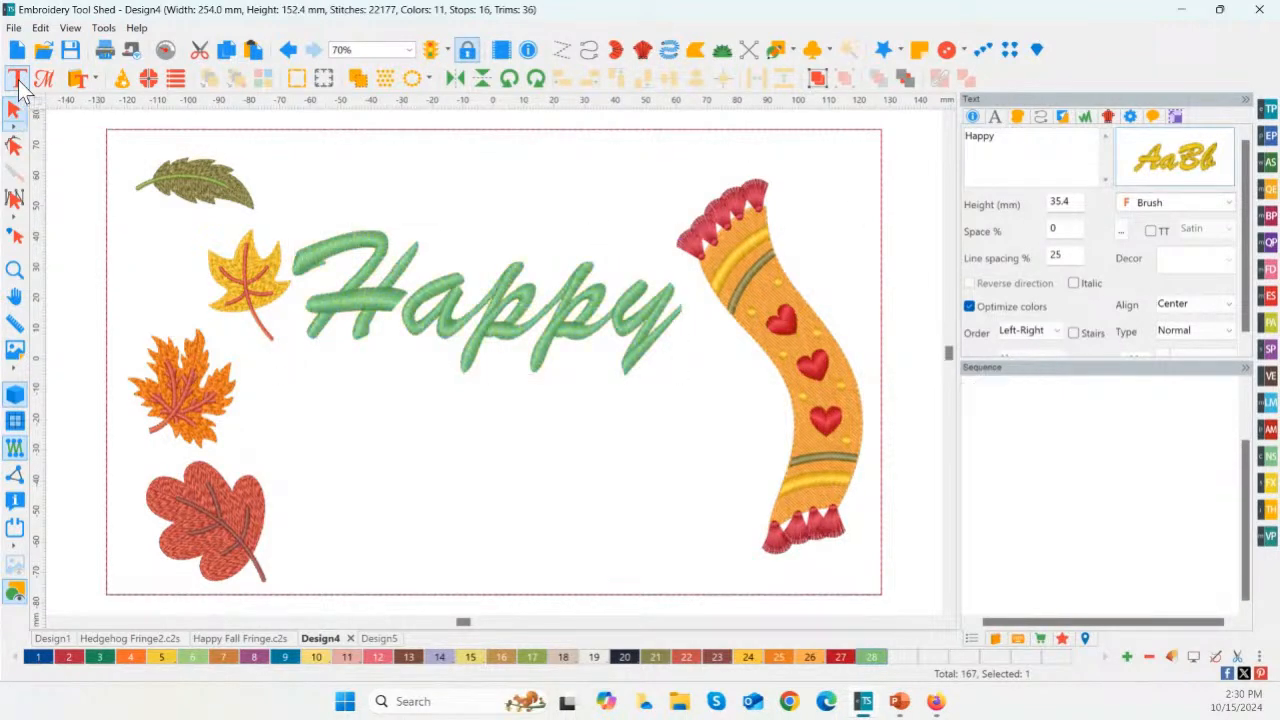
{"action": "left_click", "coordinate": [370, 490]}
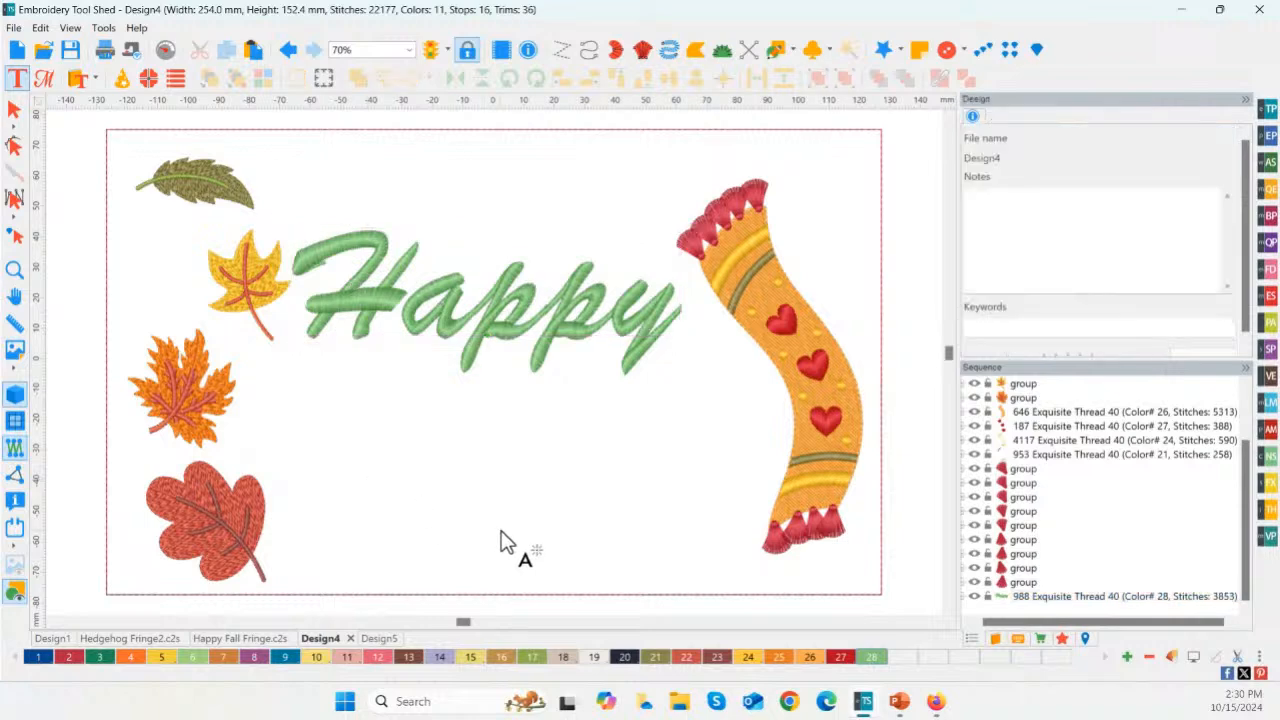
{"action": "type", "text": "A"}
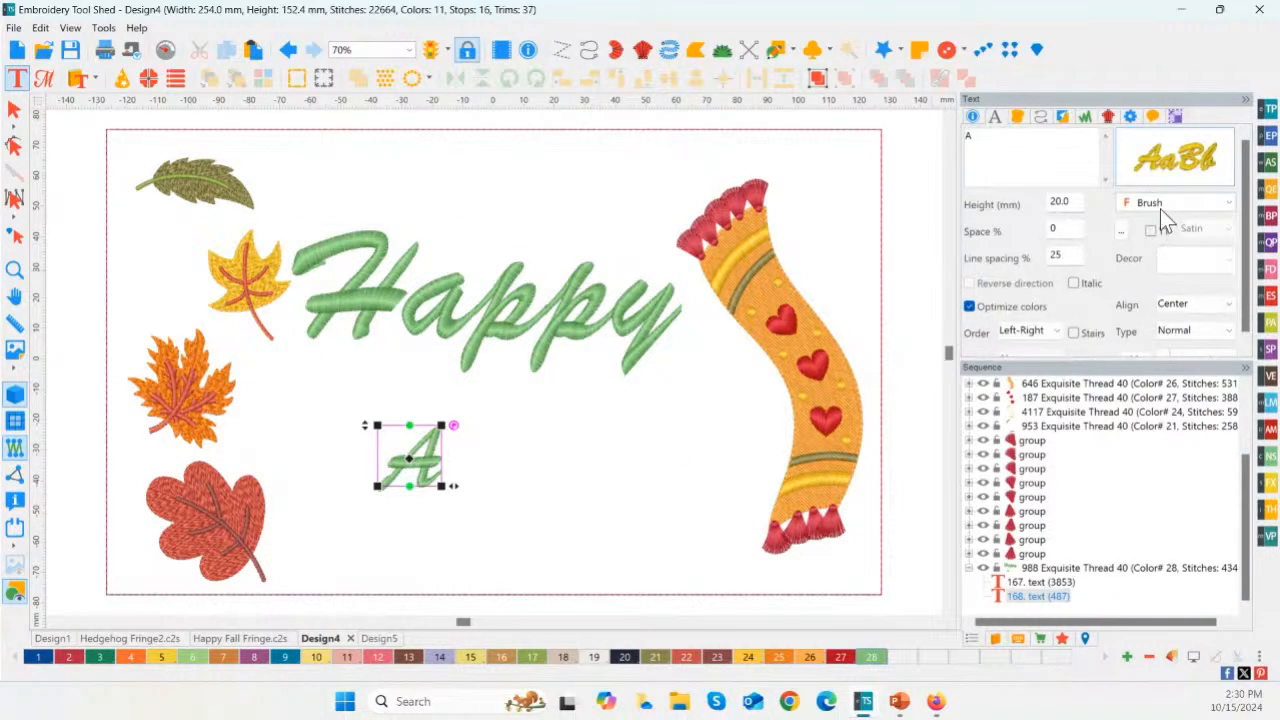
Step: Switch the letter A to a TrueType font and set its type to Artwork
{"action": "key", "text": "ctrl"}
{"action": "left_click", "coordinate": [1150, 231]}
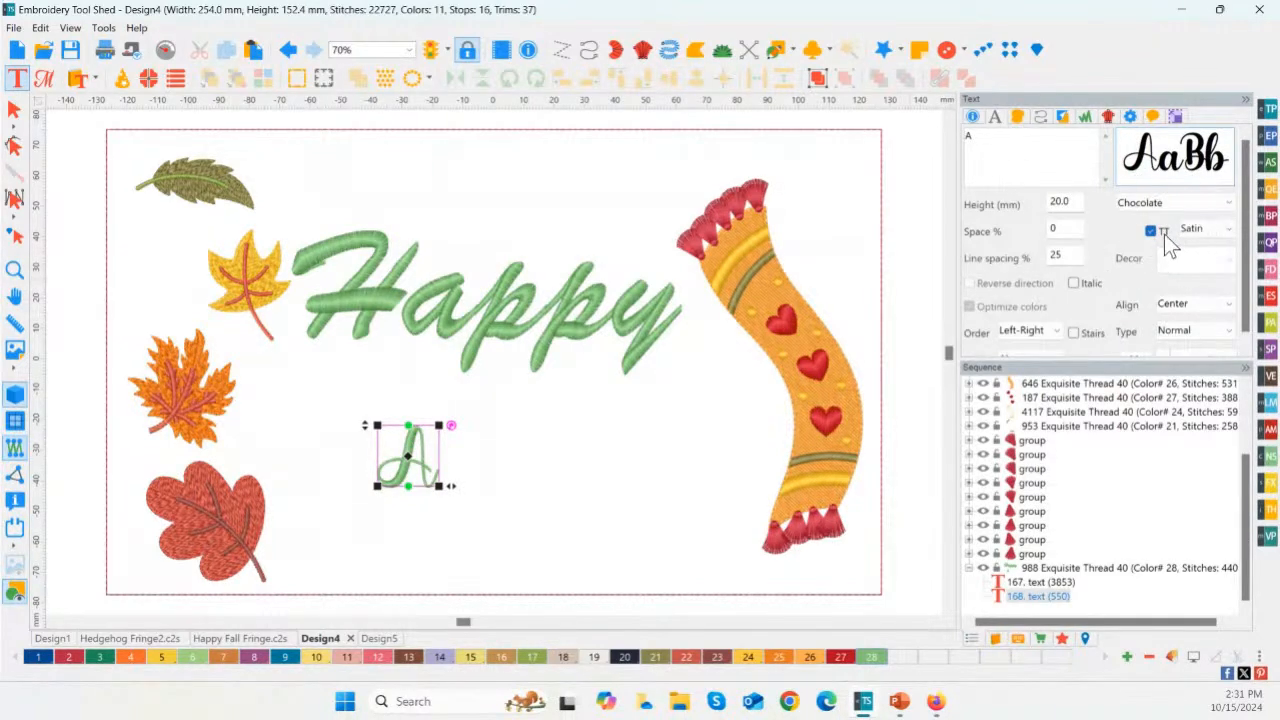
{"action": "left_click", "coordinate": [1207, 230]}
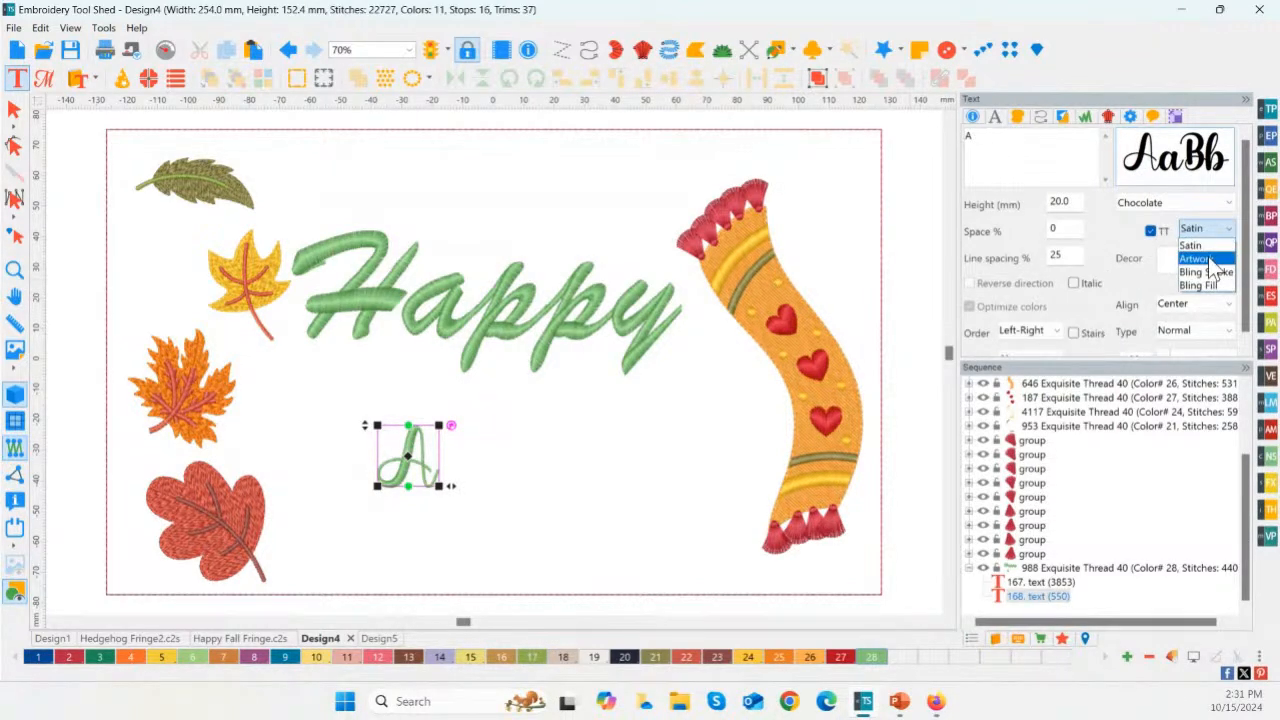
{"action": "left_click", "coordinate": [1208, 259]}
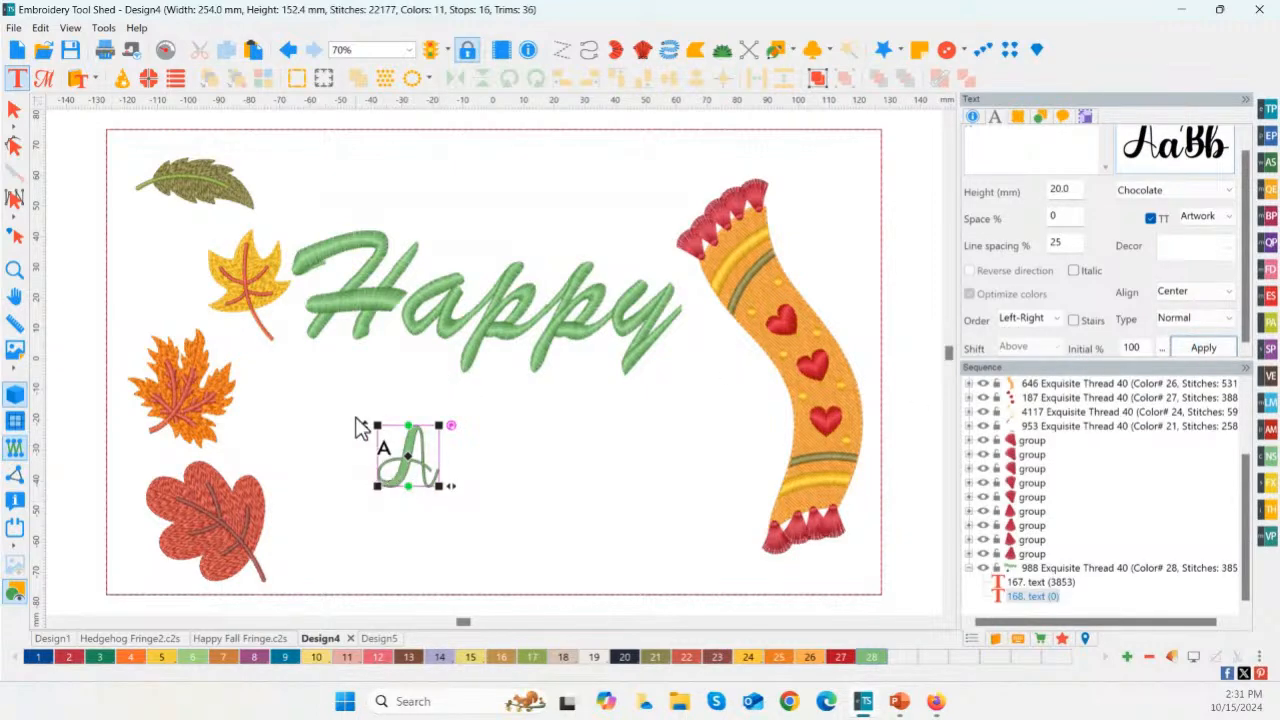
Step: Enlarge the letter A to about 50 mm high, position it below Happy, and recolor it with brown thread color 13
{"action": "left_click_drag", "start_coordinate": [371, 426], "coordinate": [281, 335]}
{"action": "left_click_drag", "start_coordinate": [448, 466], "coordinate": [457, 491]}
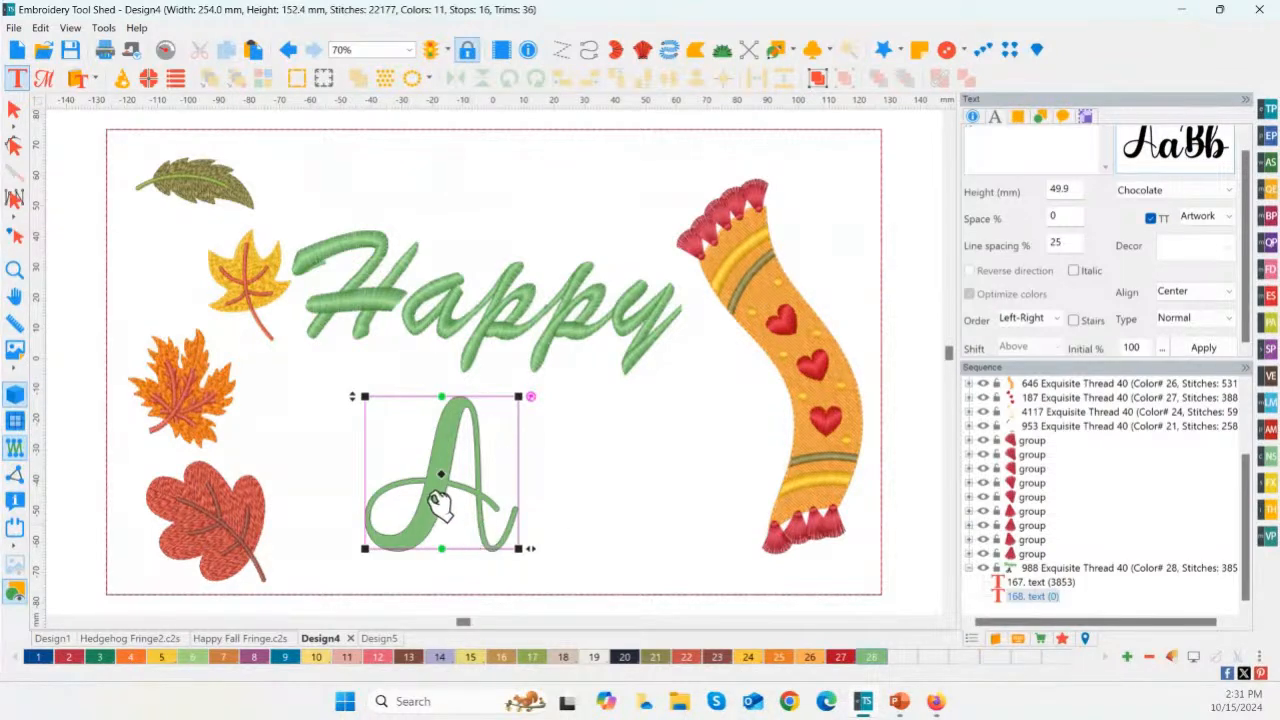
{"action": "left_click", "coordinate": [415, 657]}
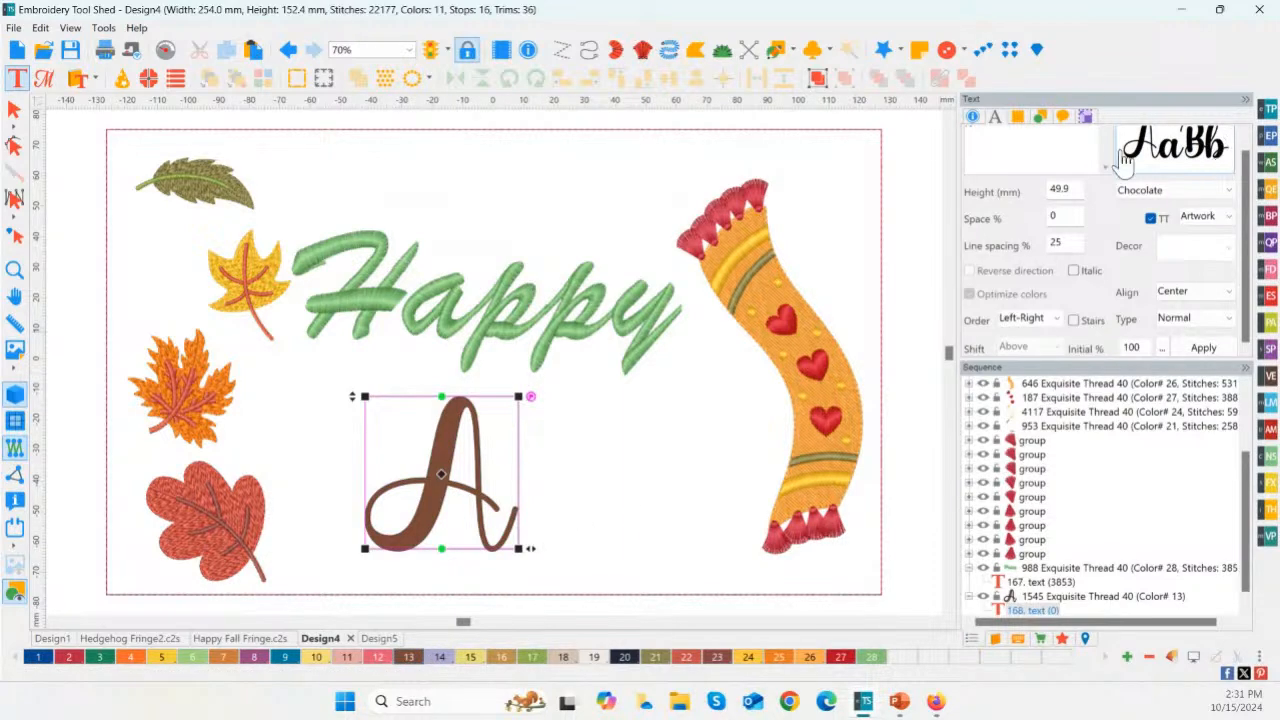
Step: Set the lettering's font to Arial Narrow and change its text to "FALL"
{"action": "left_click", "coordinate": [1155, 190]}
{"action": "left_click_drag", "start_coordinate": [1229, 305], "coordinate": [1232, 251]}
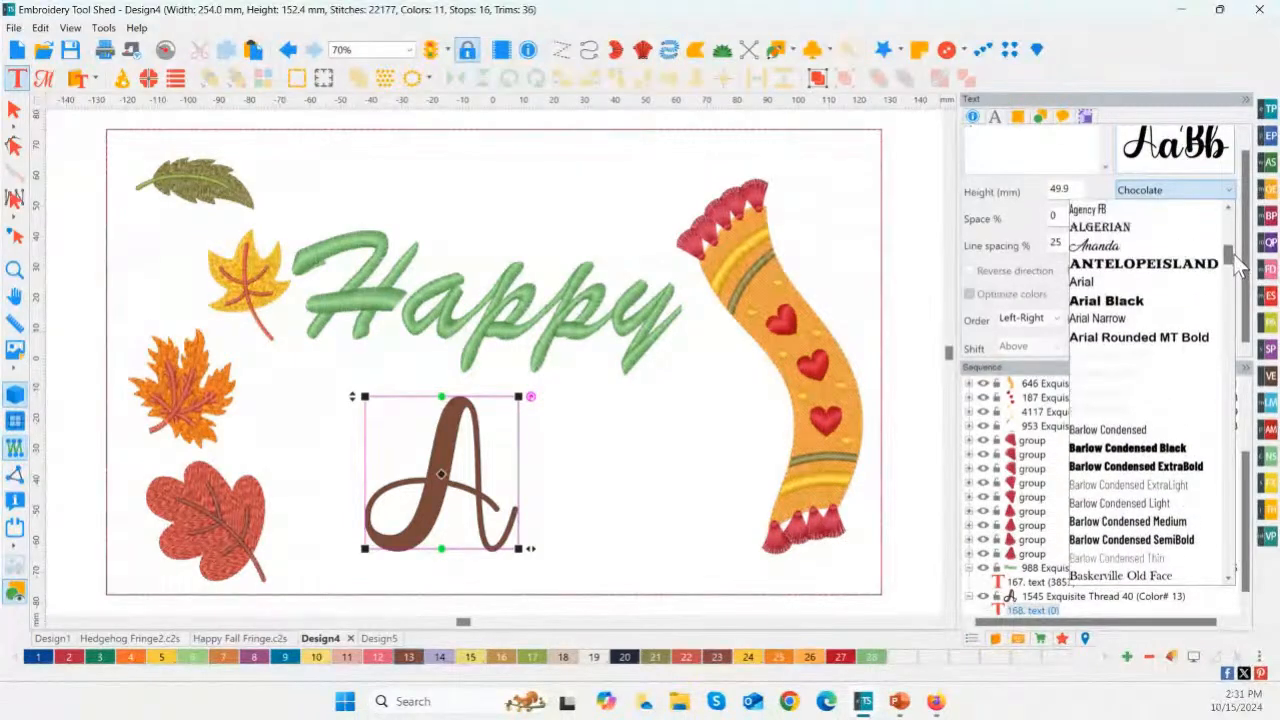
{"action": "left_click", "coordinate": [1091, 318]}
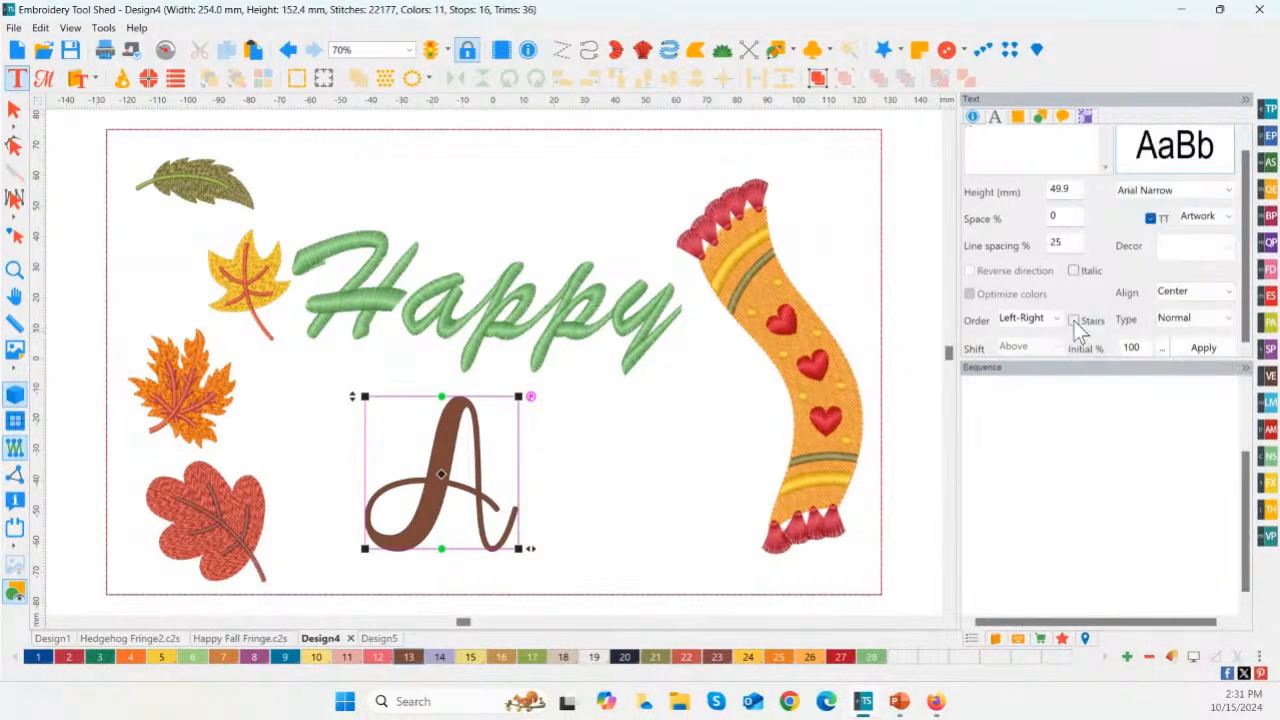
{"action": "left_click", "coordinate": [1017, 153]}
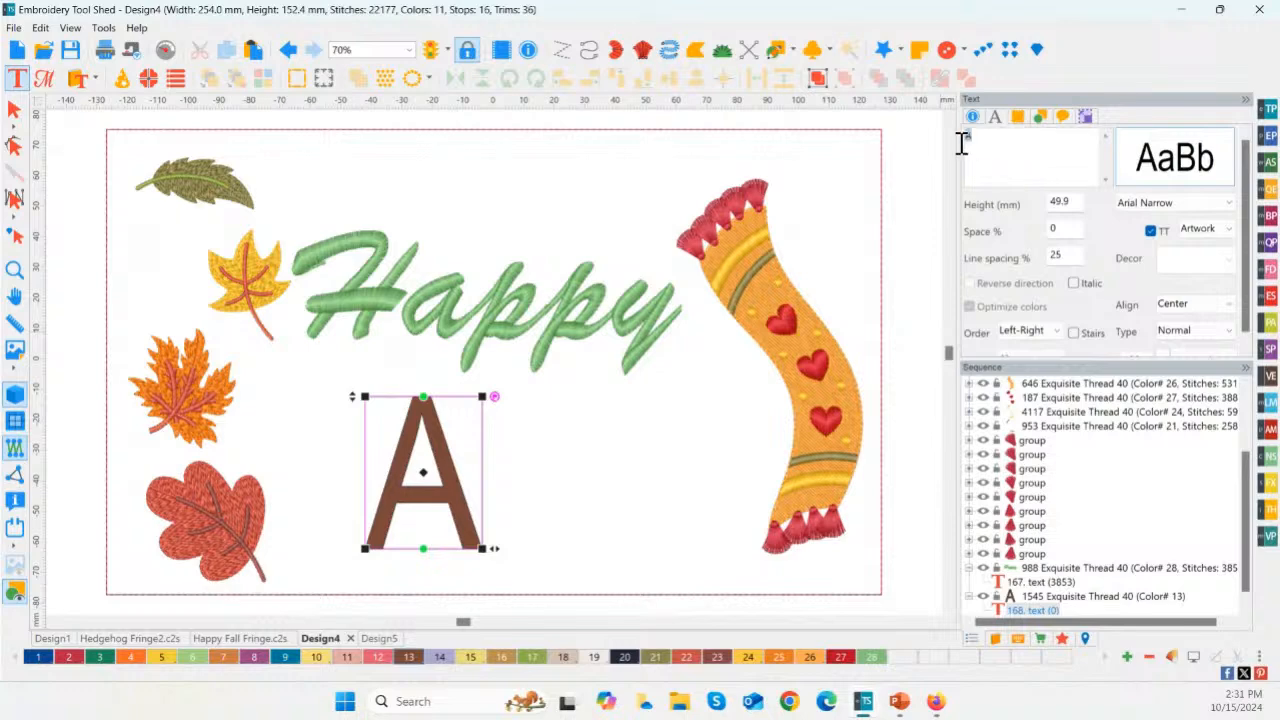
{"action": "type", "text": "FALL"}
{"action": "left_click_drag", "start_coordinate": [1225, 356], "coordinate": [1222, 350]}
{"action": "left_click", "coordinate": [1203, 343]}
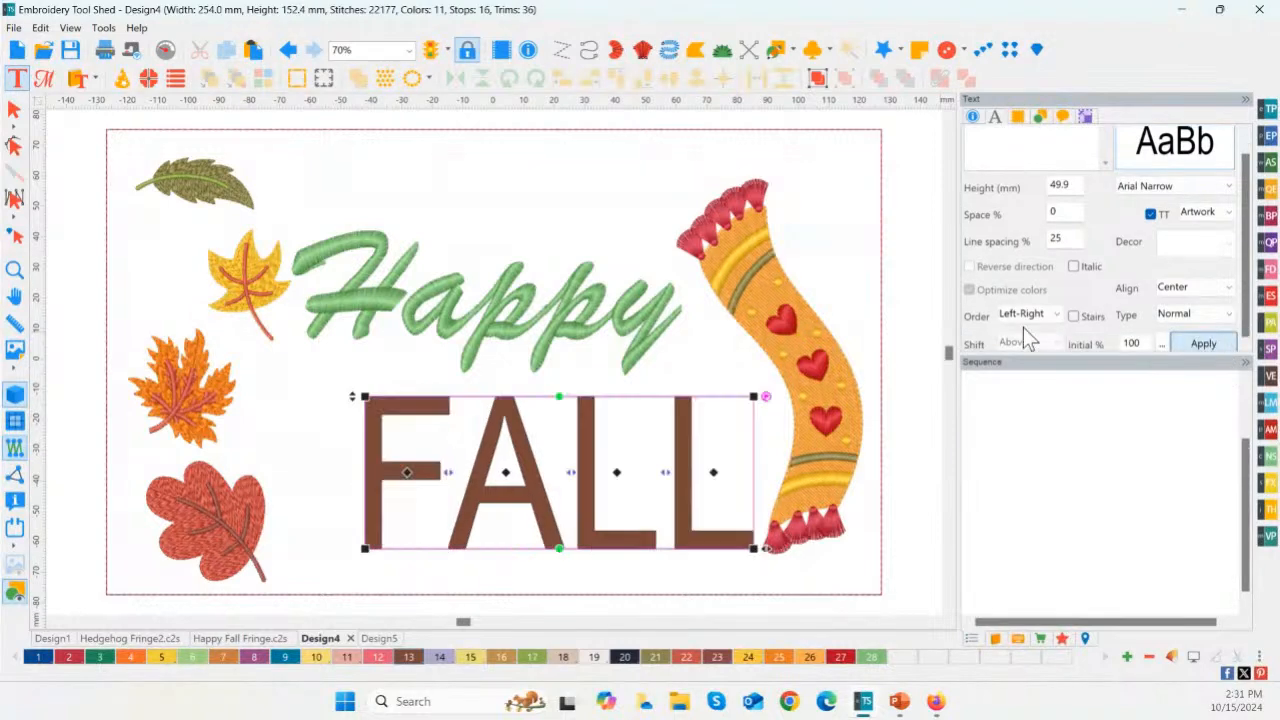
Step: Shift FALL slightly left and up beneath Happy and recolor it with Golden thread color 10
{"action": "left_click_drag", "start_coordinate": [545, 500], "coordinate": [508, 491]}
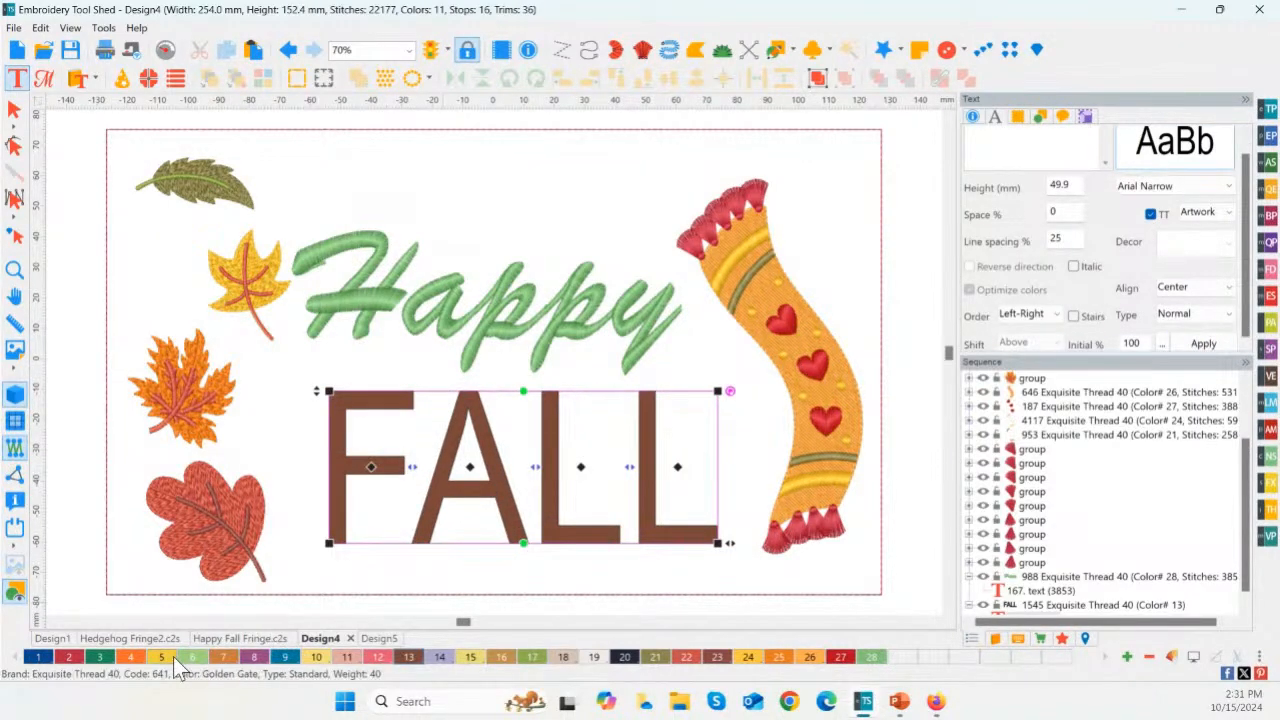
{"action": "left_click", "coordinate": [317, 656]}
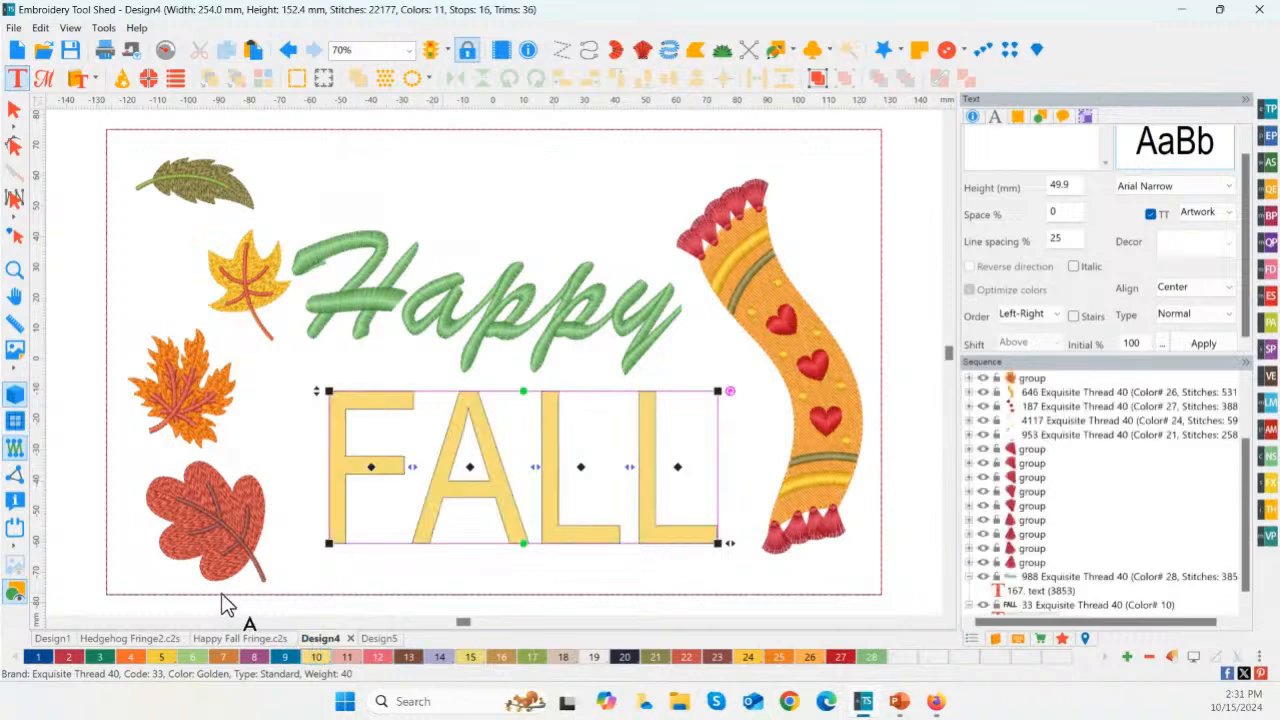
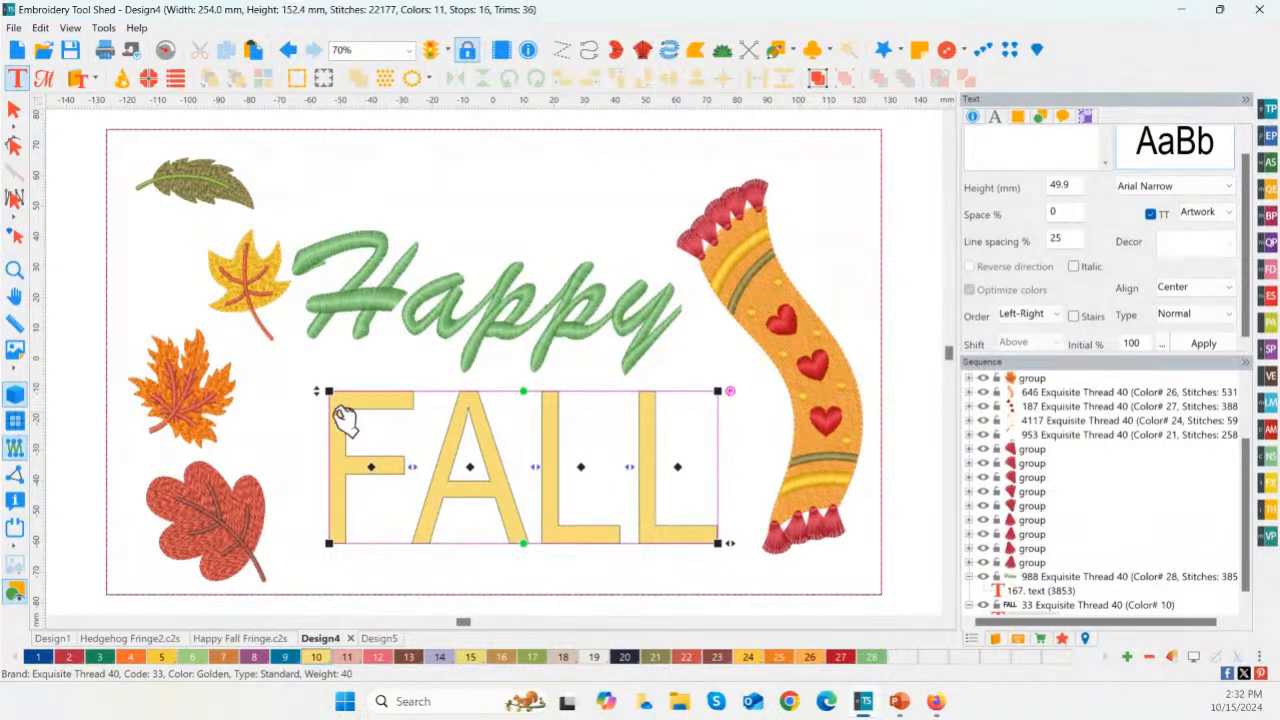
{"action": "left_click", "coordinate": [1275, 494]}
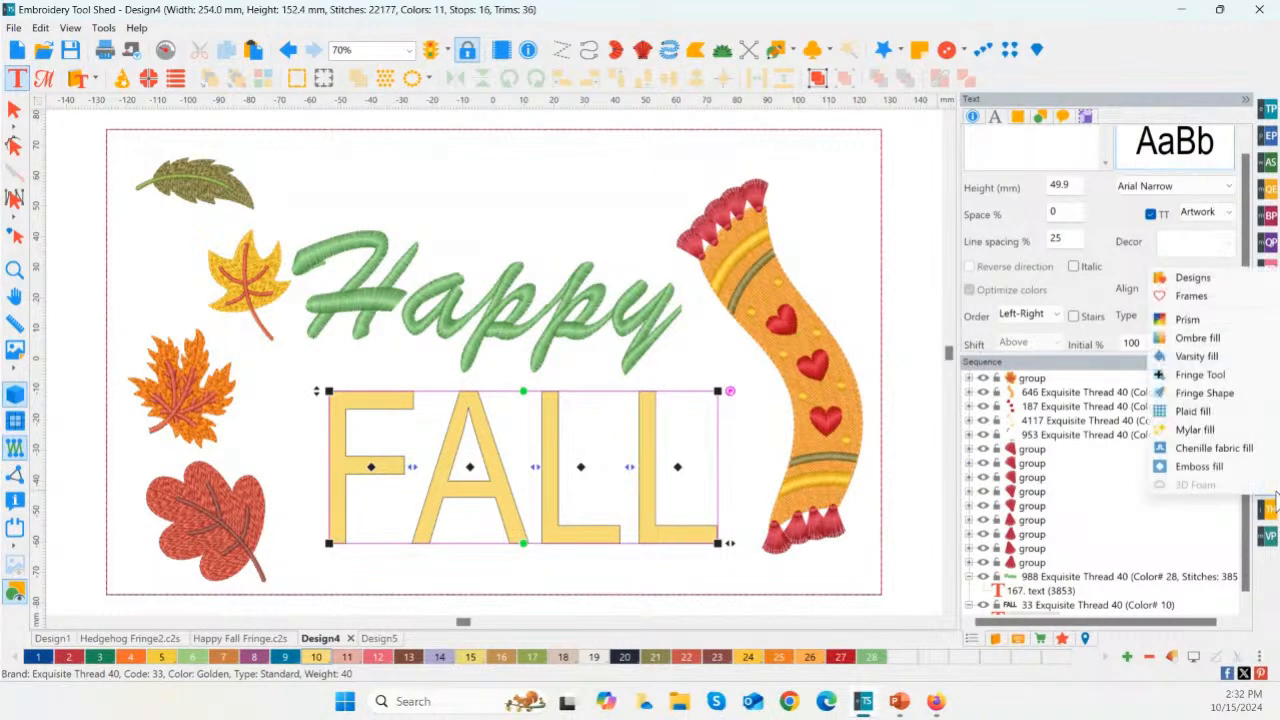
{"action": "left_click", "coordinate": [1238, 395]}
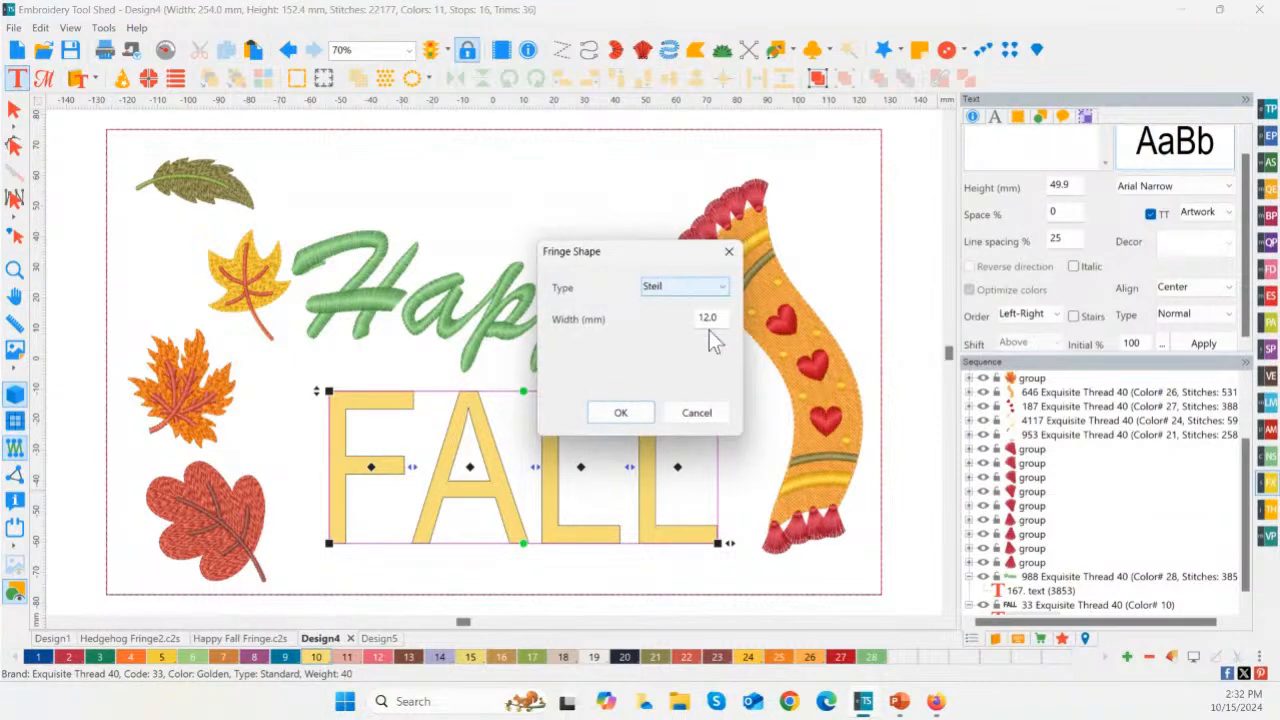
{"action": "left_click", "coordinate": [728, 412]}
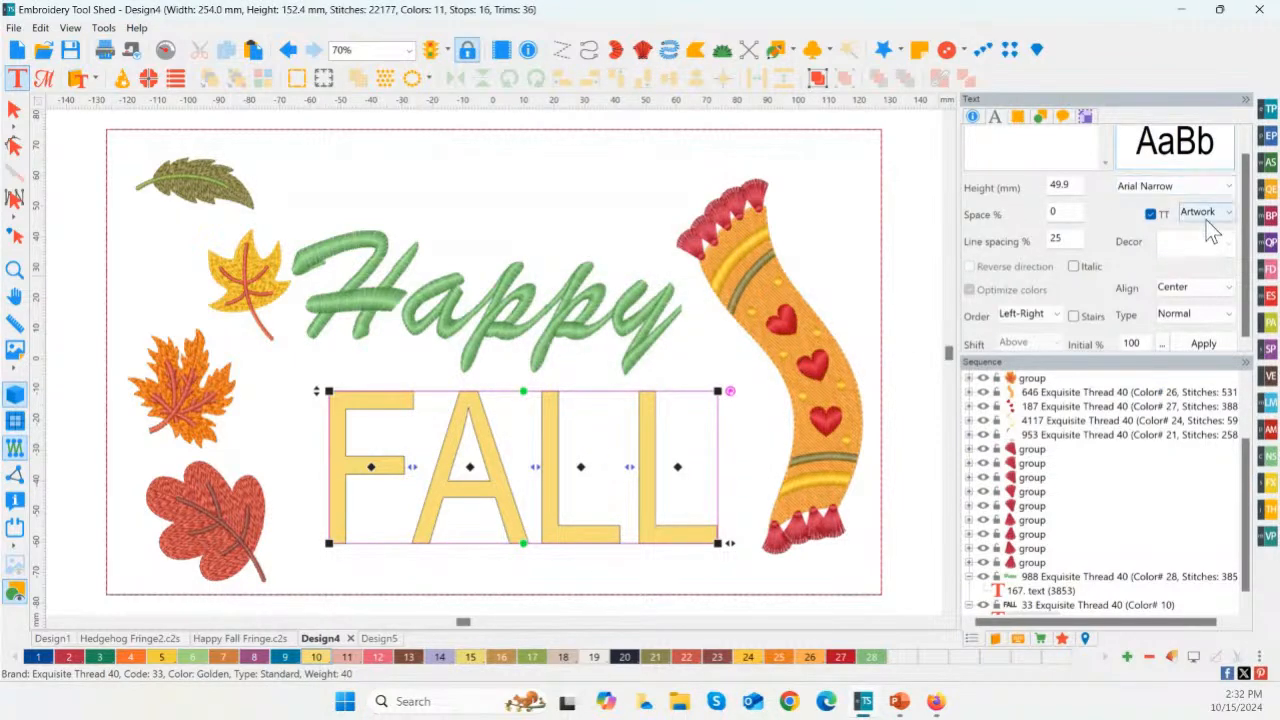
Step: Set the FALL lettering's font to Cooper Black and enlarge it to about 102 mm high
{"action": "scroll", "coordinate": [1212, 230], "scroll_direction": "up", "scroll_amount": 1}
{"action": "left_click", "coordinate": [1121, 202]}
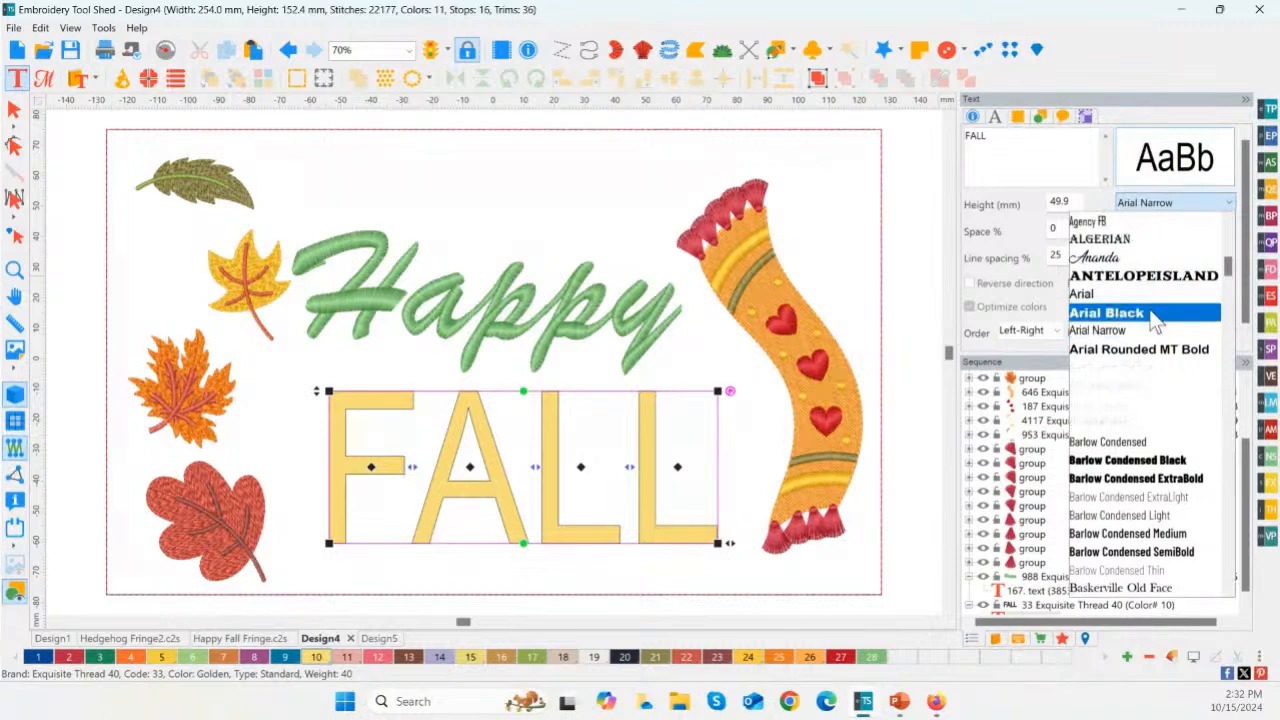
{"action": "scroll", "coordinate": [1140, 450], "scroll_direction": "down", "scroll_amount": 8}
{"action": "scroll", "coordinate": [1150, 462], "scroll_direction": "down", "scroll_amount": 5}
{"action": "left_click", "coordinate": [1108, 476]}
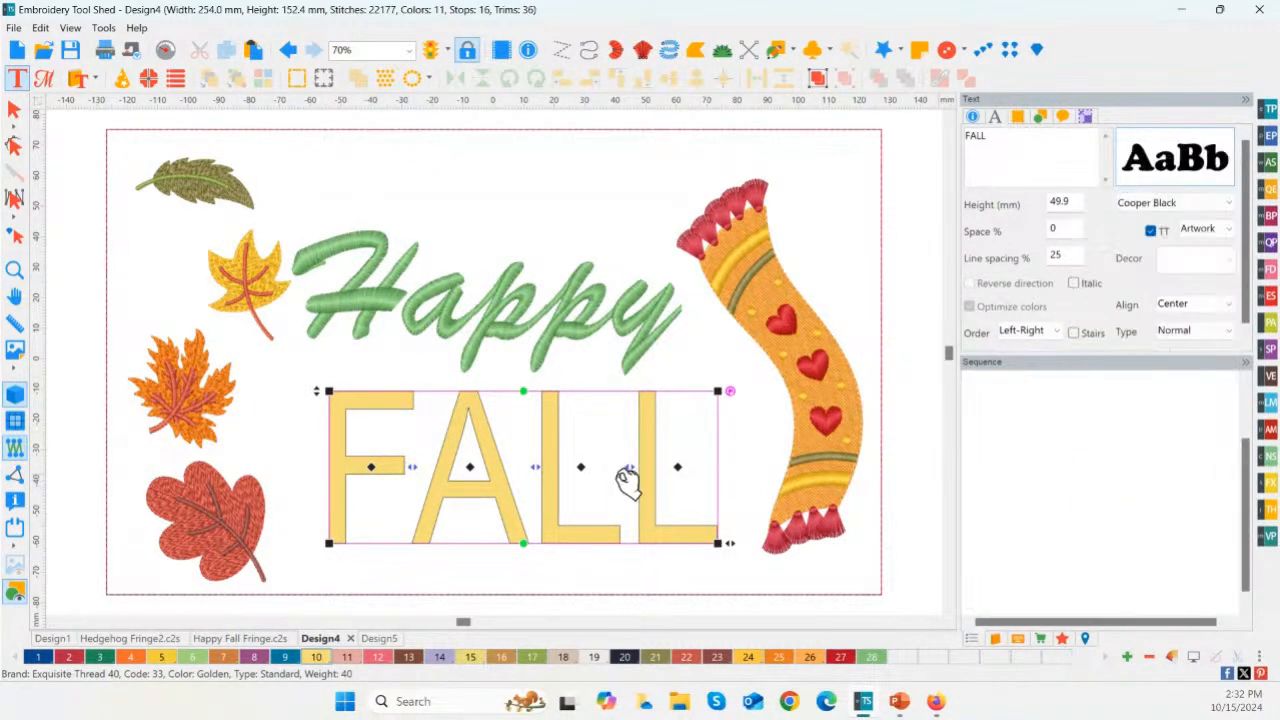
{"action": "left_click_drag", "start_coordinate": [318, 390], "coordinate": [200, 237]}
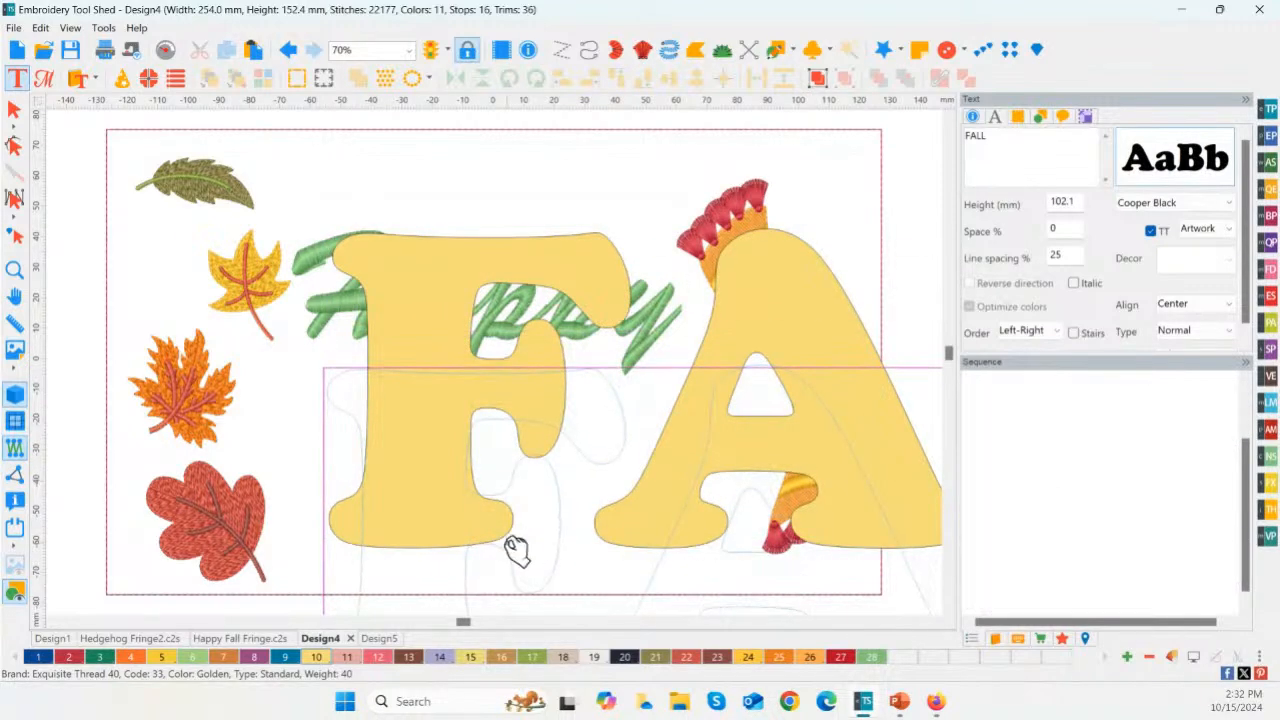
Step: Place the enlarged FALL below Happy and convert it to a Steil Fringe Shape 12 mm wide
{"action": "right_click", "coordinate": [423, 488]}
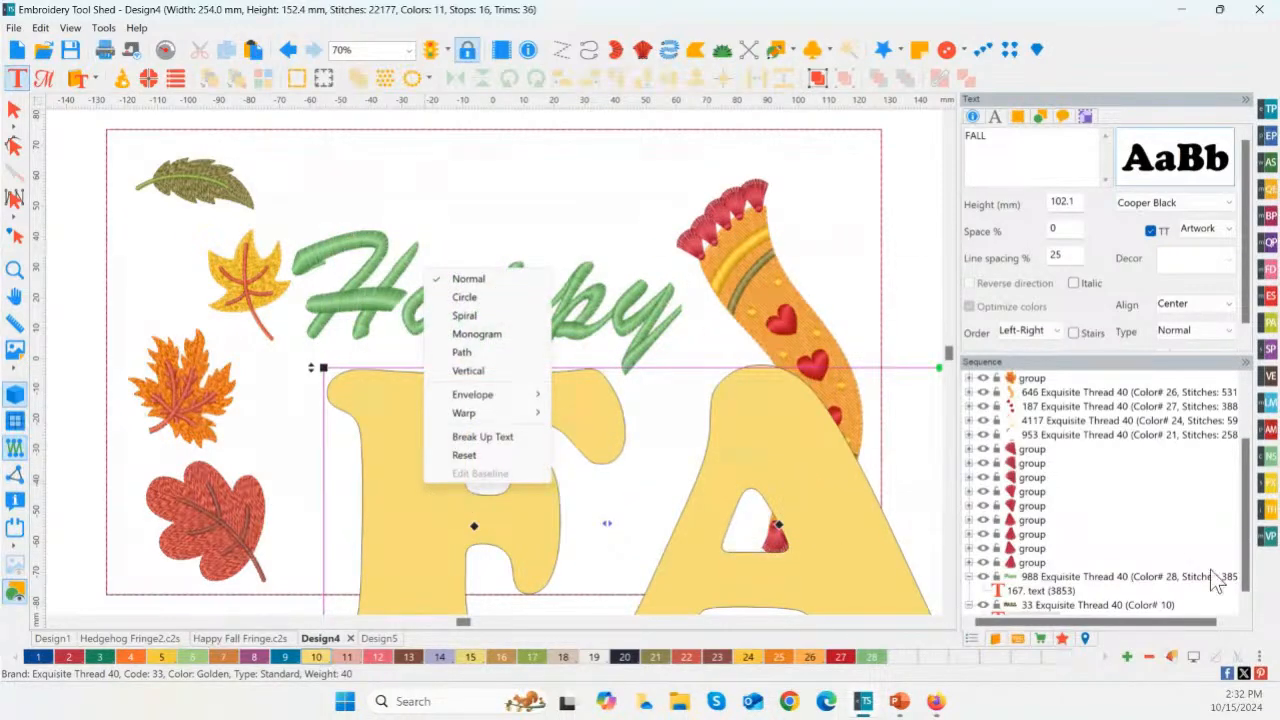
{"action": "left_click", "coordinate": [1198, 258]}
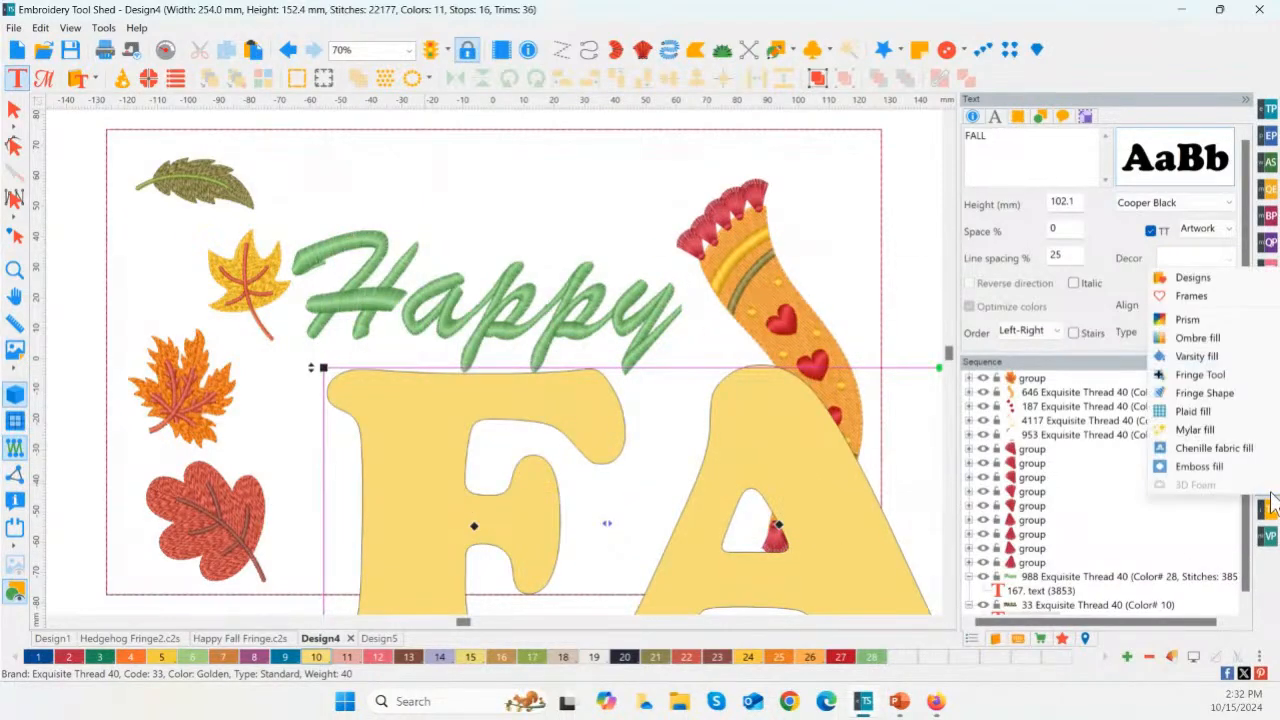
{"action": "left_click", "coordinate": [1200, 392]}
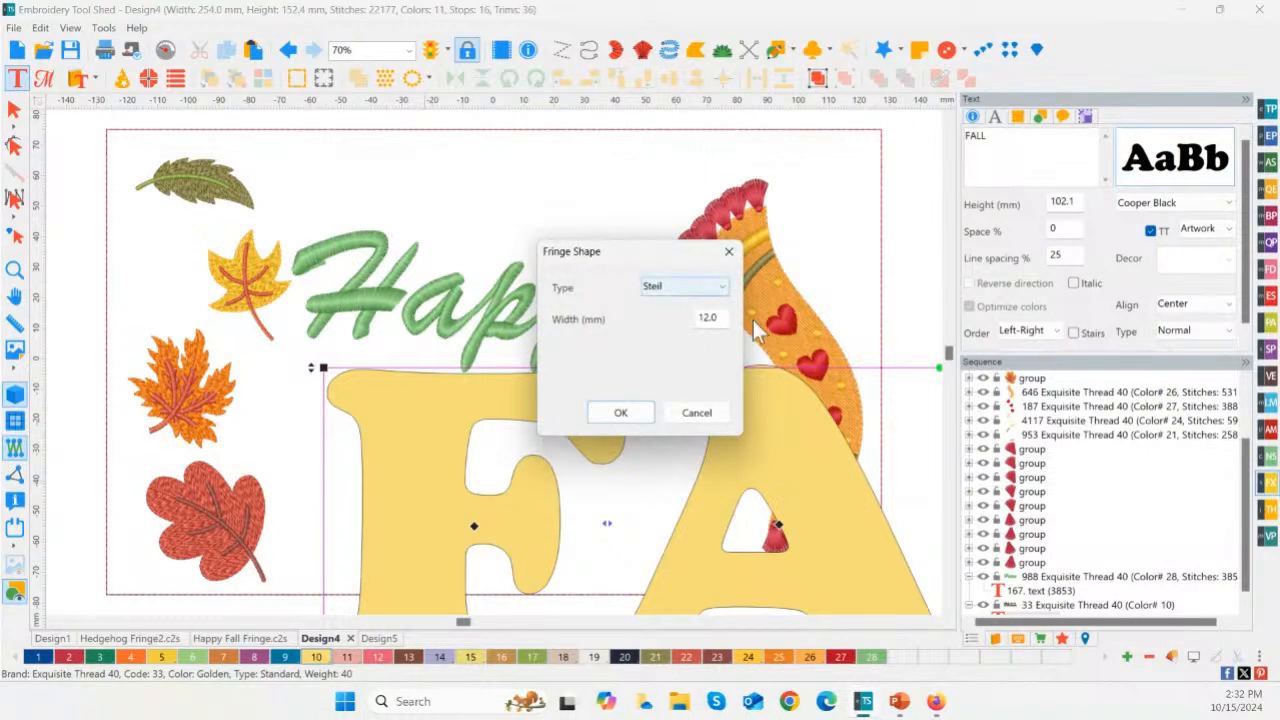
{"action": "left_click", "coordinate": [617, 414]}
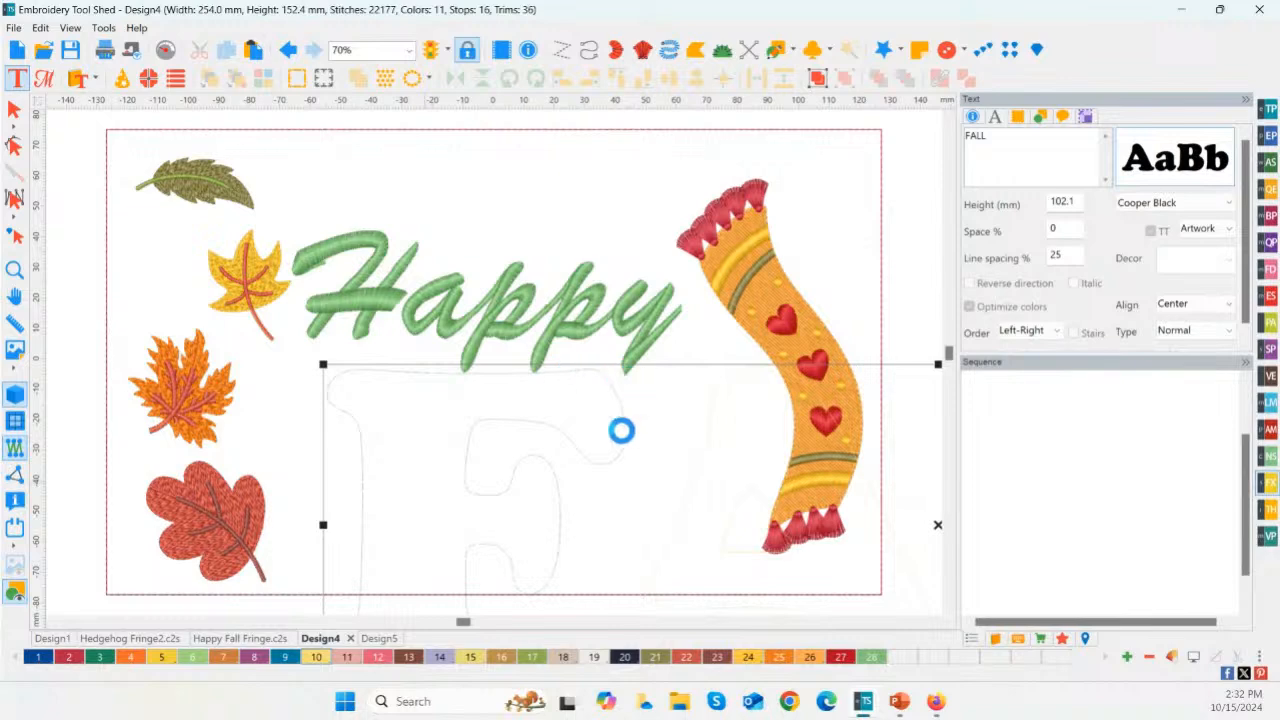
{"action": "left_click", "coordinate": [595, 514]}
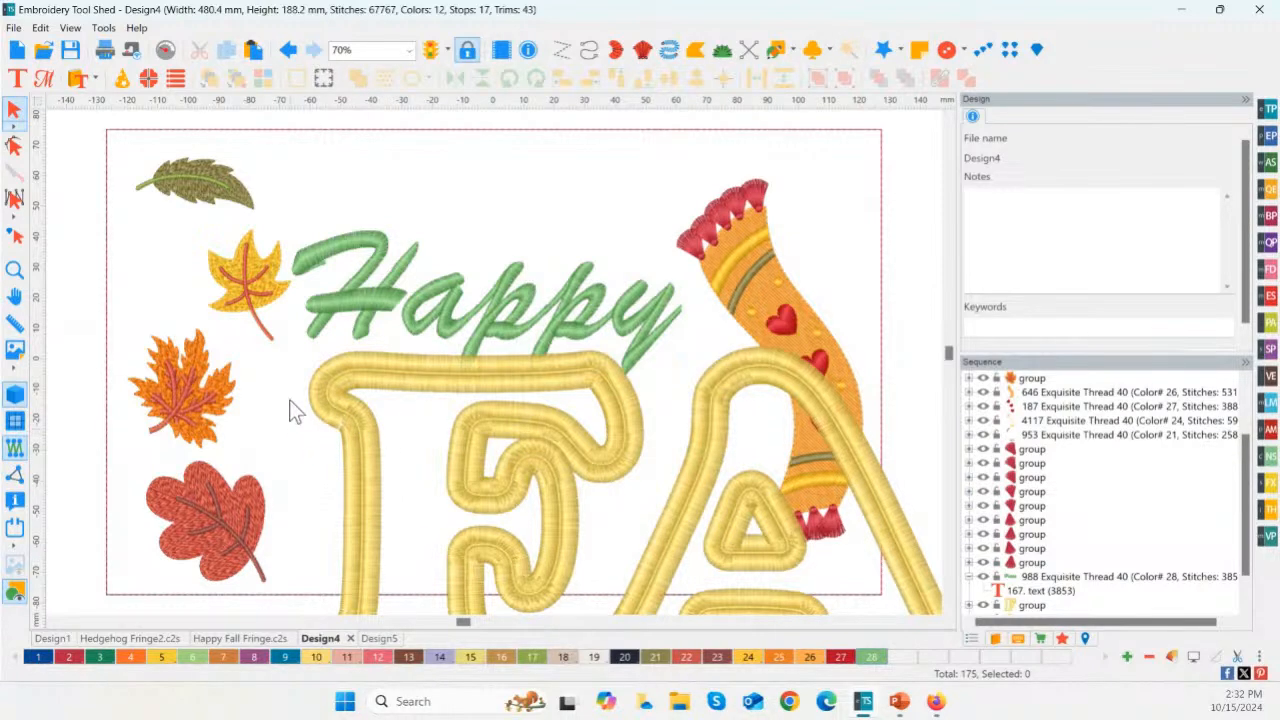
Step: Undo the Fringe Shape and the preceding move, size and font changes on the FALL lettering
{"action": "left_click", "coordinate": [287, 50]}
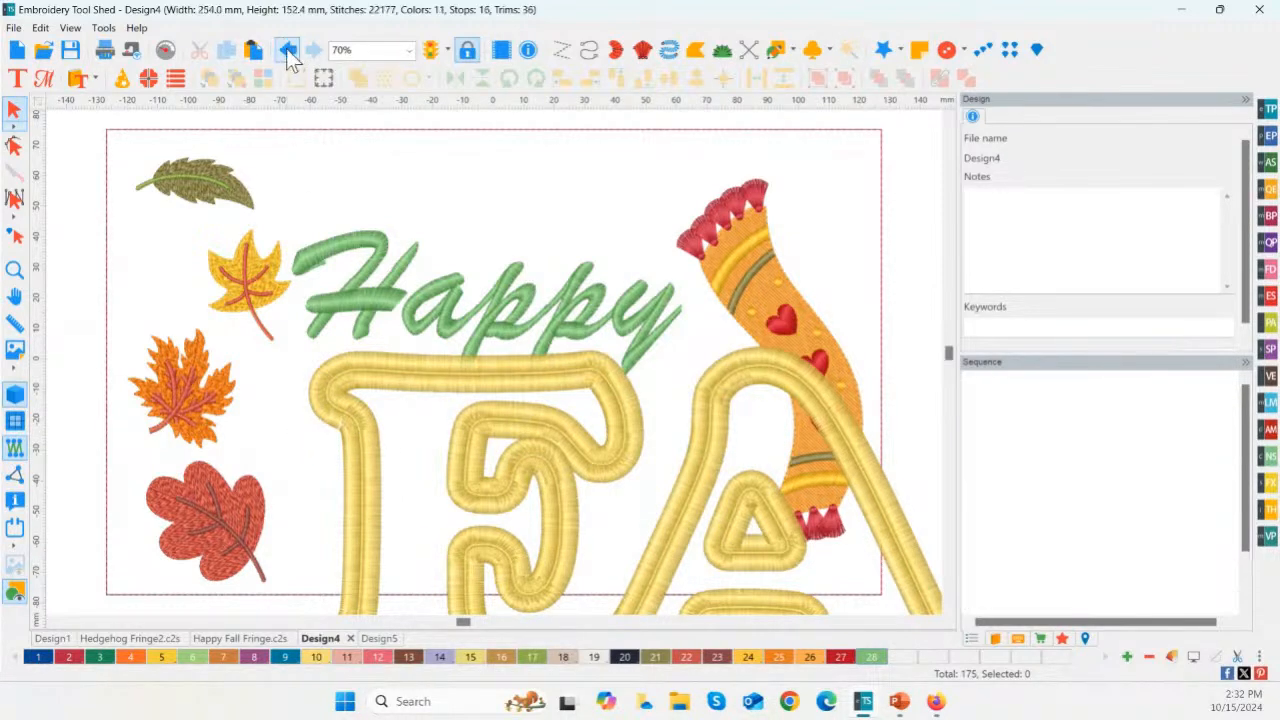
{"action": "left_click", "coordinate": [287, 50]}
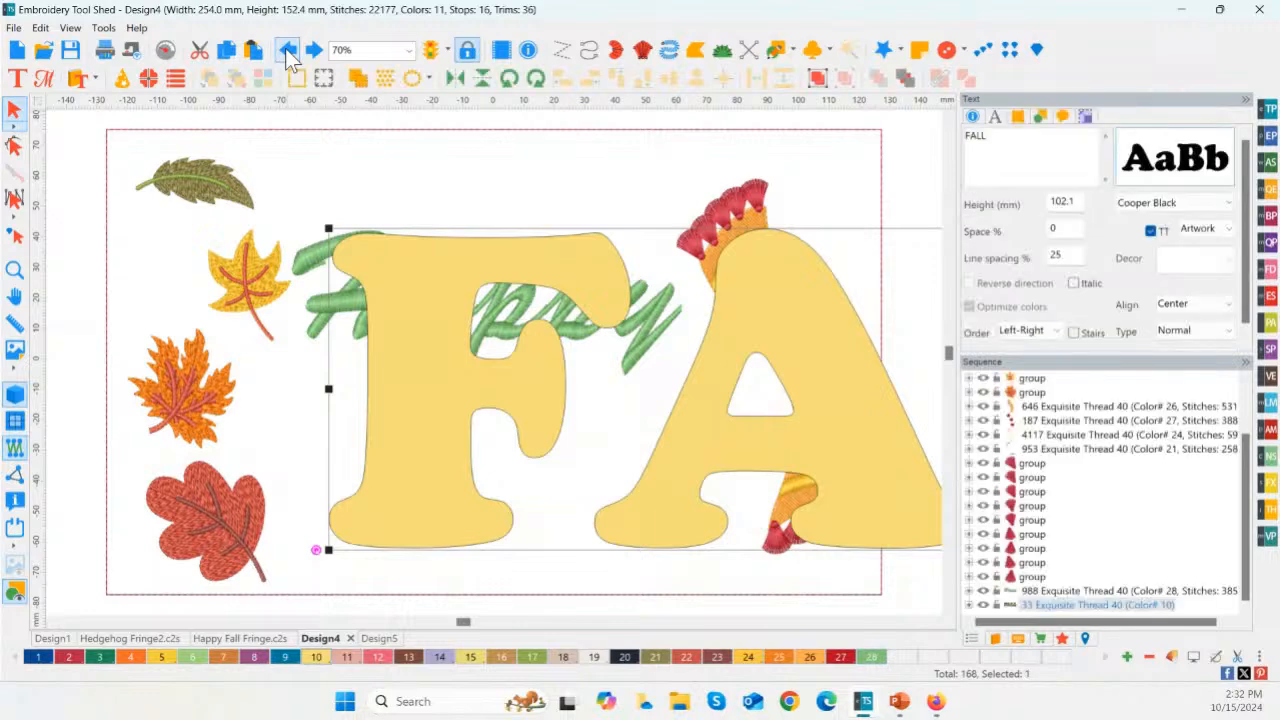
{"action": "left_click", "coordinate": [287, 50]}
{"action": "left_click", "coordinate": [287, 50]}
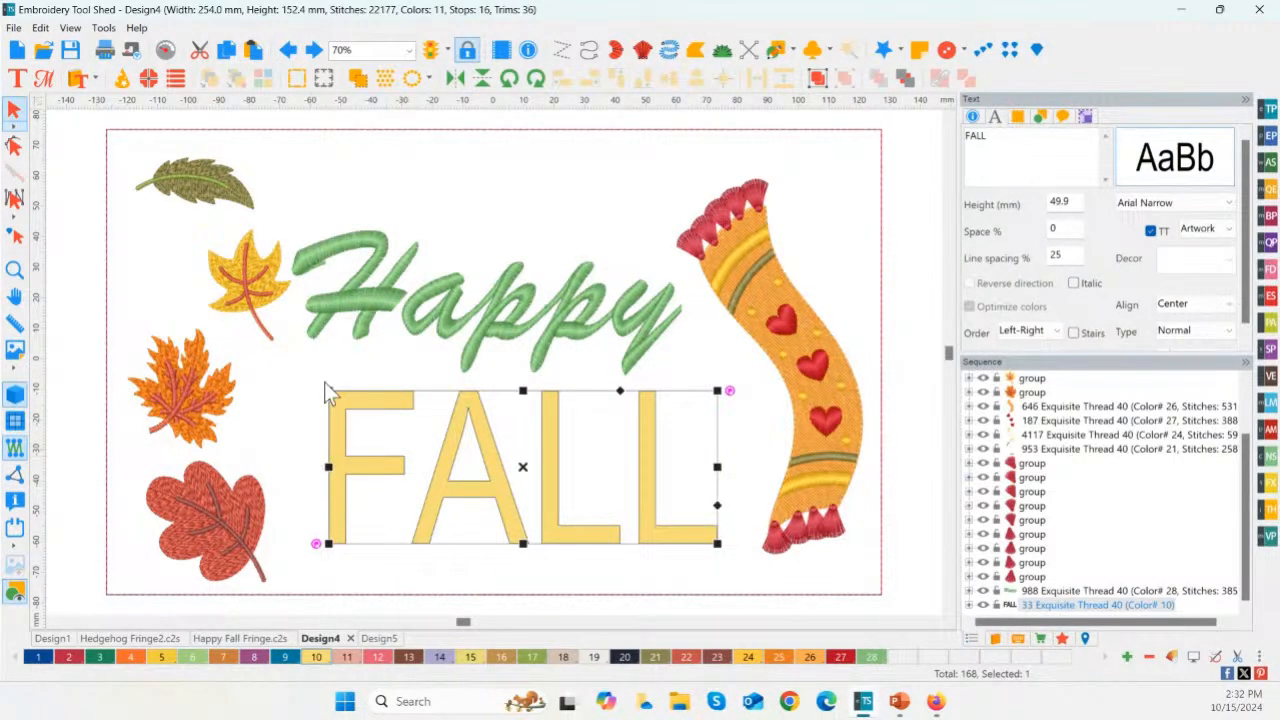
Step: Use the artwork Pen to draw an open outline up the centre of the F's stem and along its top arm
{"action": "left_click", "coordinate": [793, 52]}
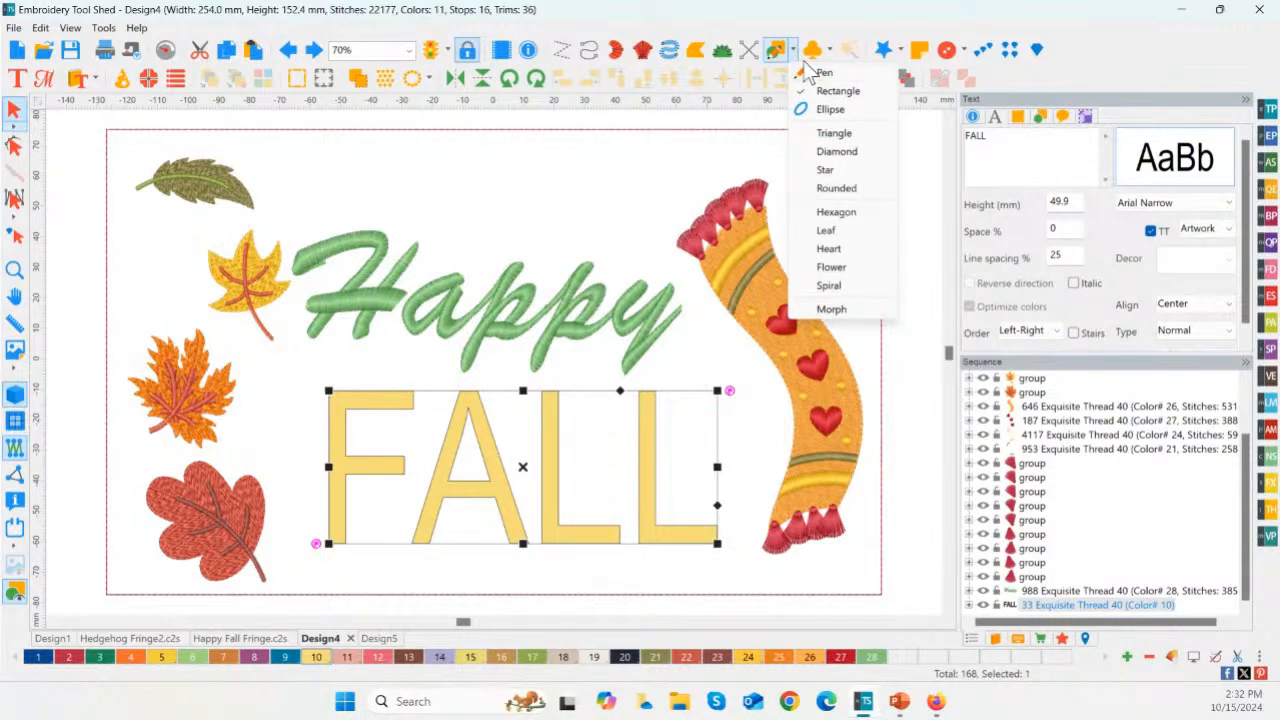
{"action": "left_click", "coordinate": [797, 57]}
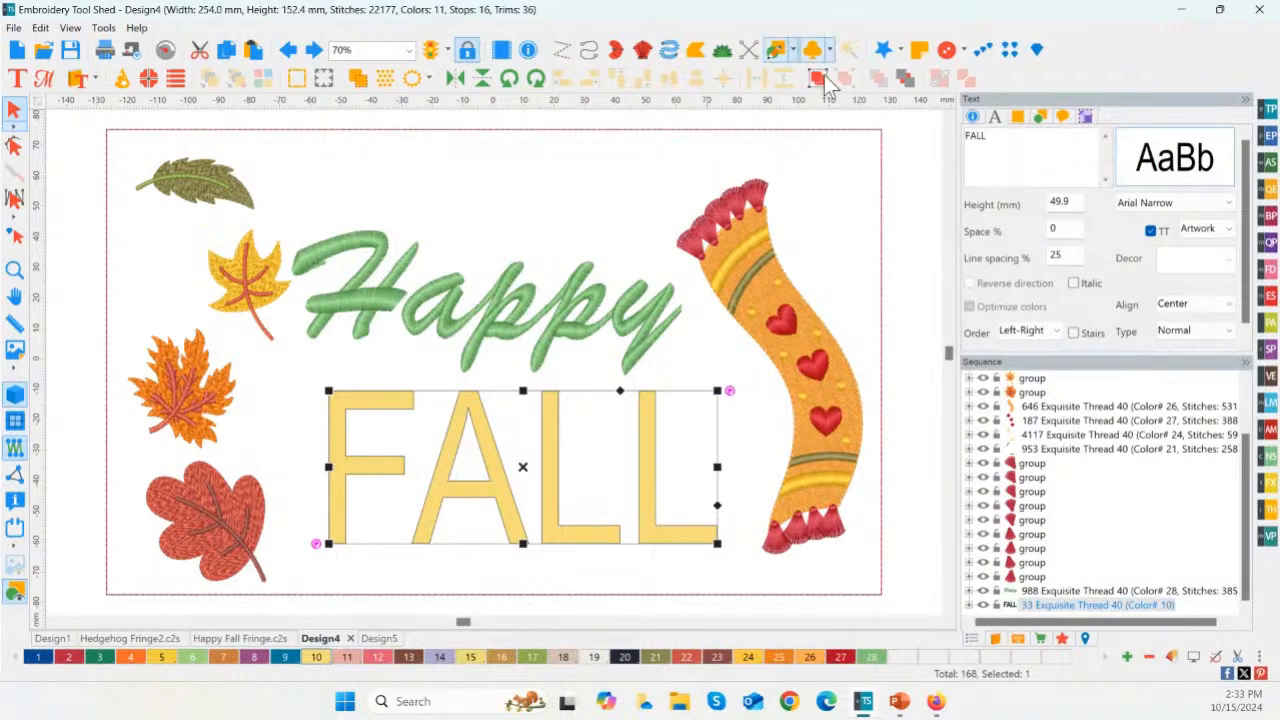
{"action": "left_click", "coordinate": [797, 57]}
{"action": "left_click", "coordinate": [820, 87]}
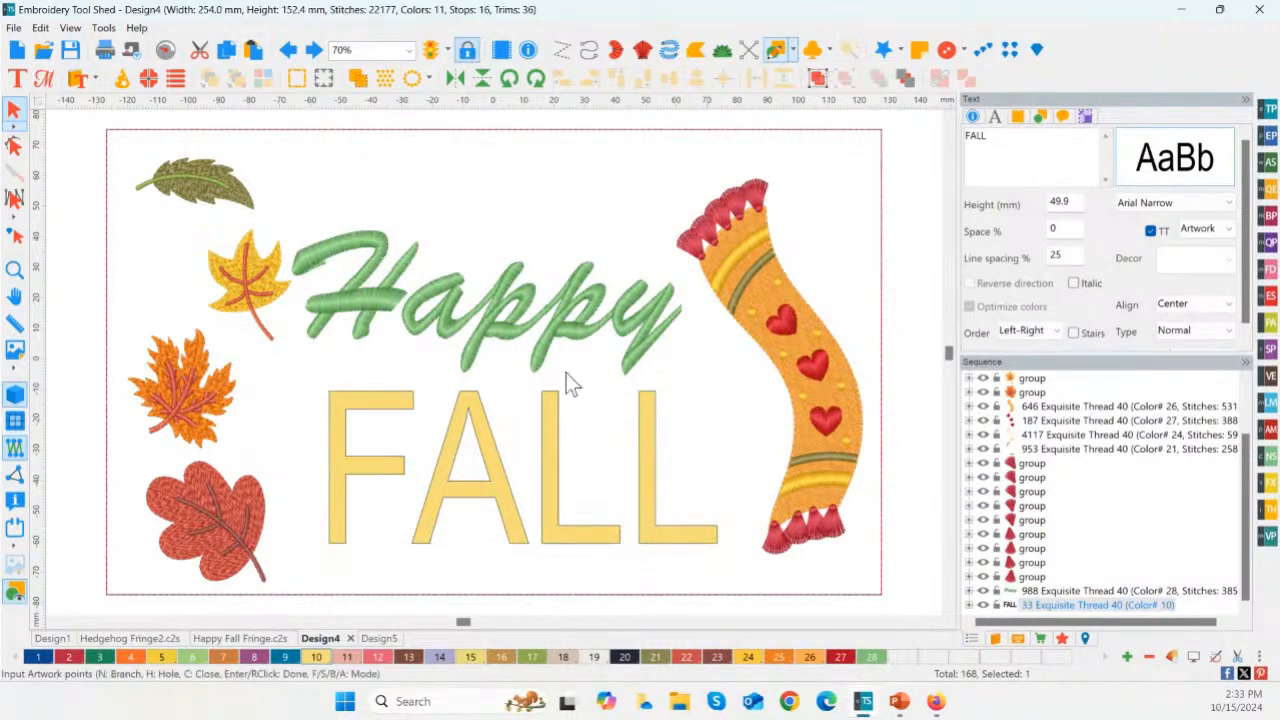
{"action": "left_click", "coordinate": [15, 270]}
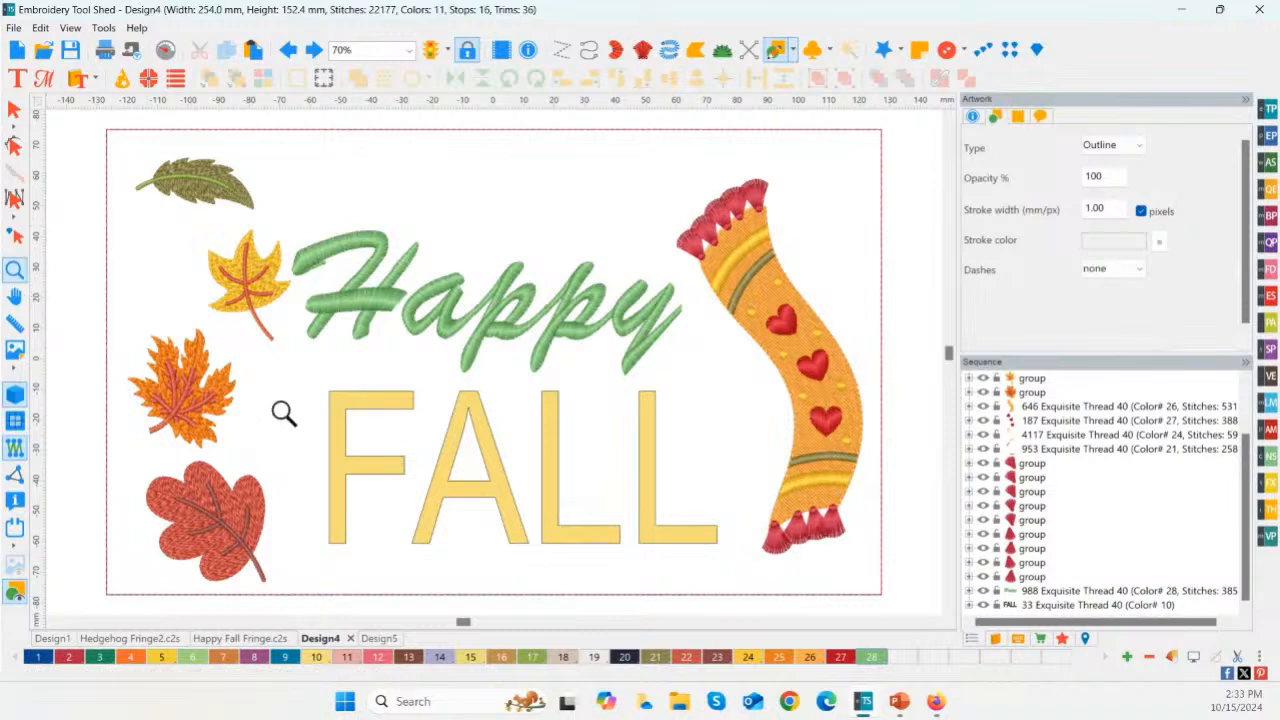
{"action": "left_click_drag", "start_coordinate": [368, 415], "coordinate": [711, 580]}
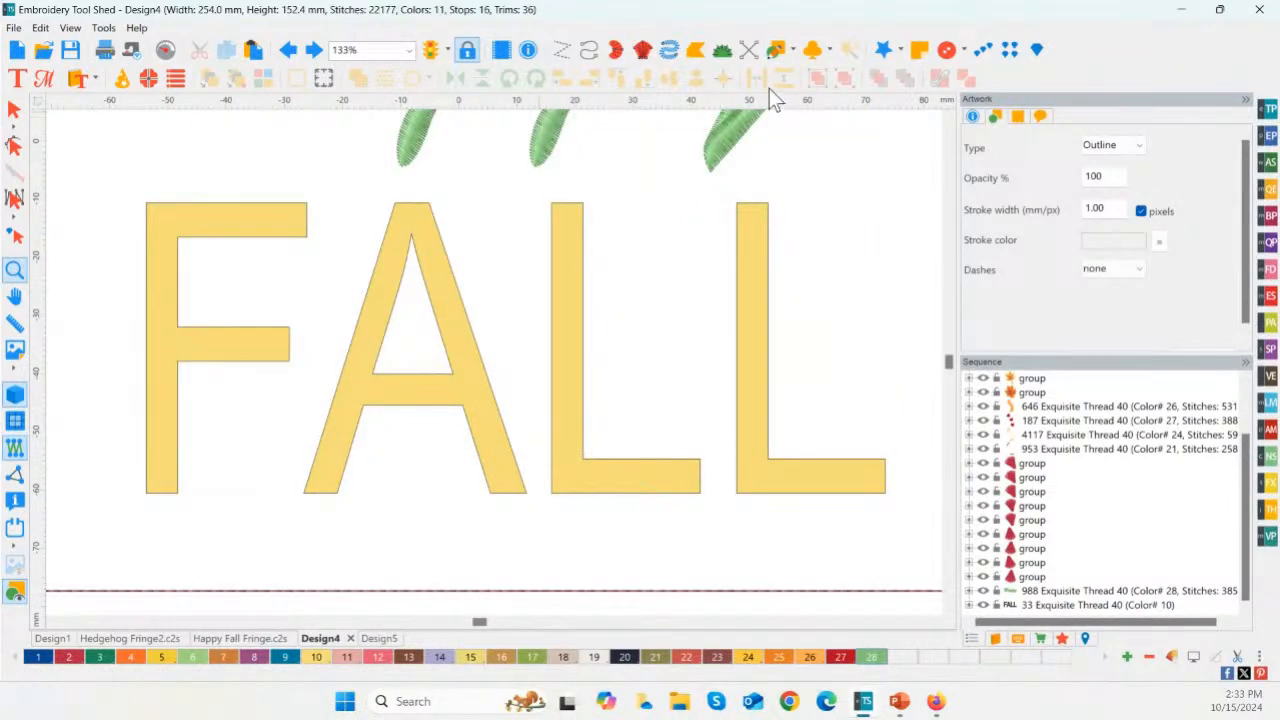
{"action": "left_click", "coordinate": [793, 50]}
{"action": "left_click", "coordinate": [815, 69]}
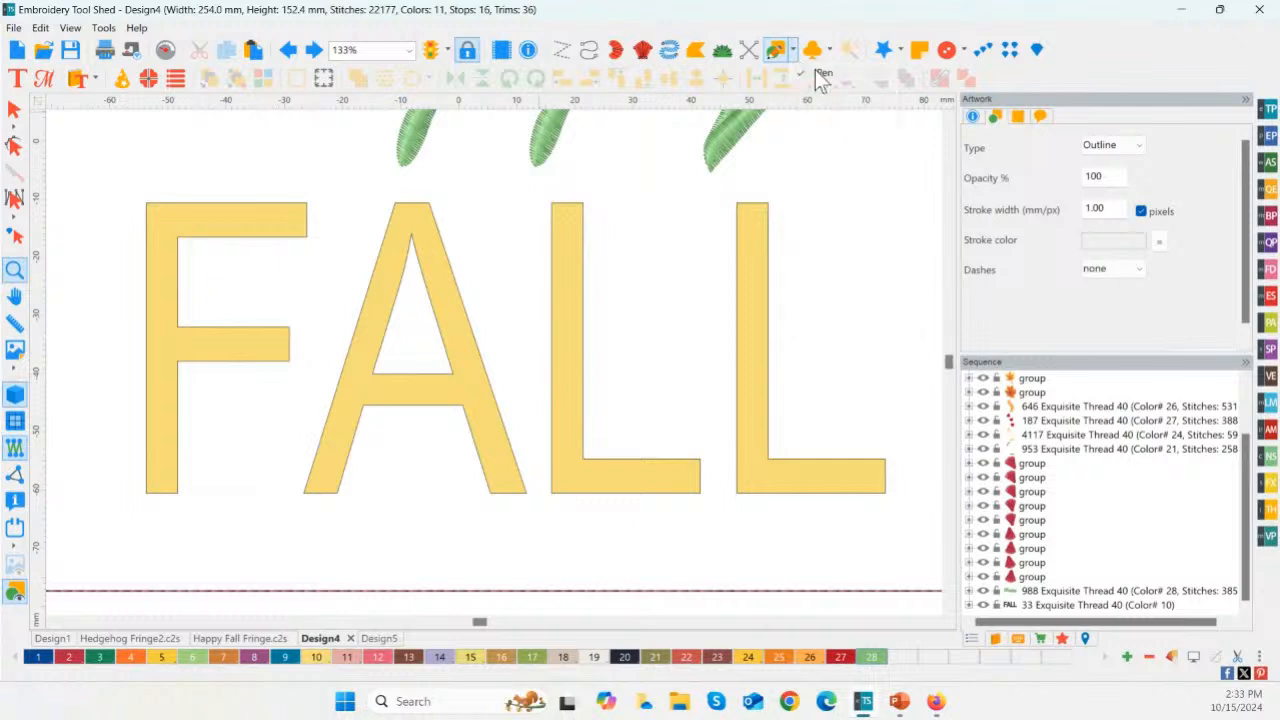
{"action": "left_click", "coordinate": [160, 490]}
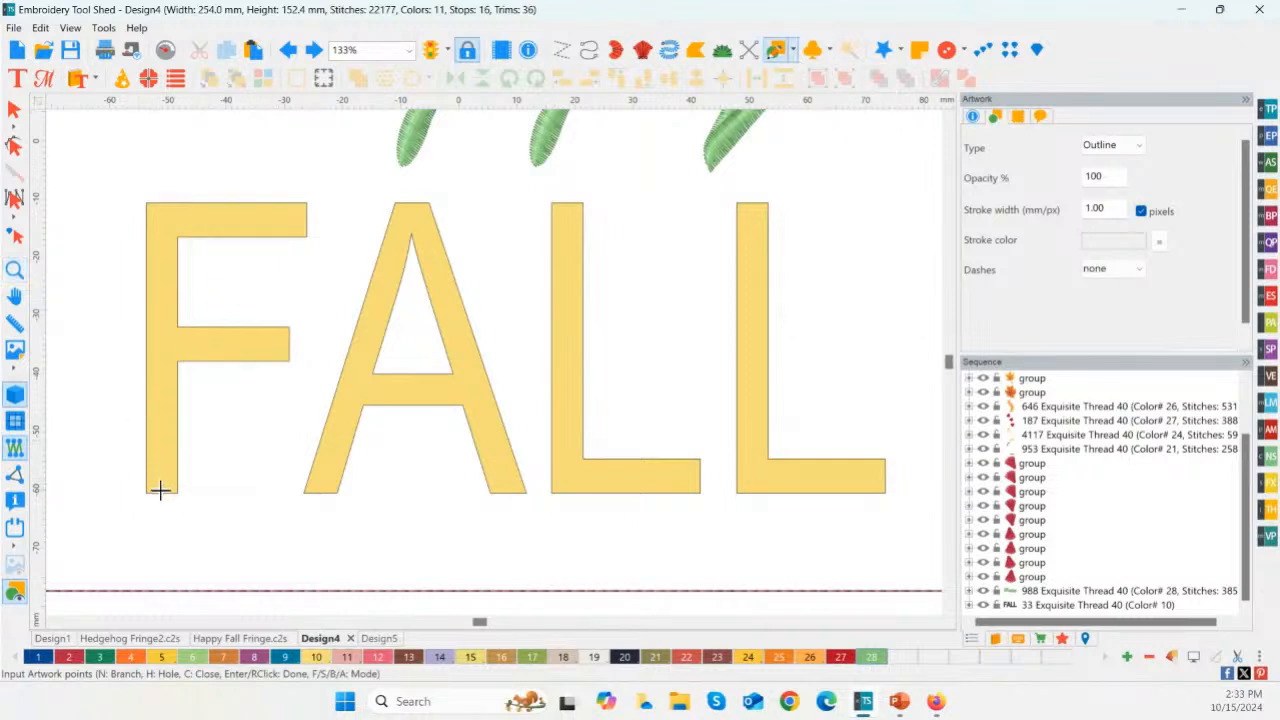
{"action": "left_click", "coordinate": [160, 215]}
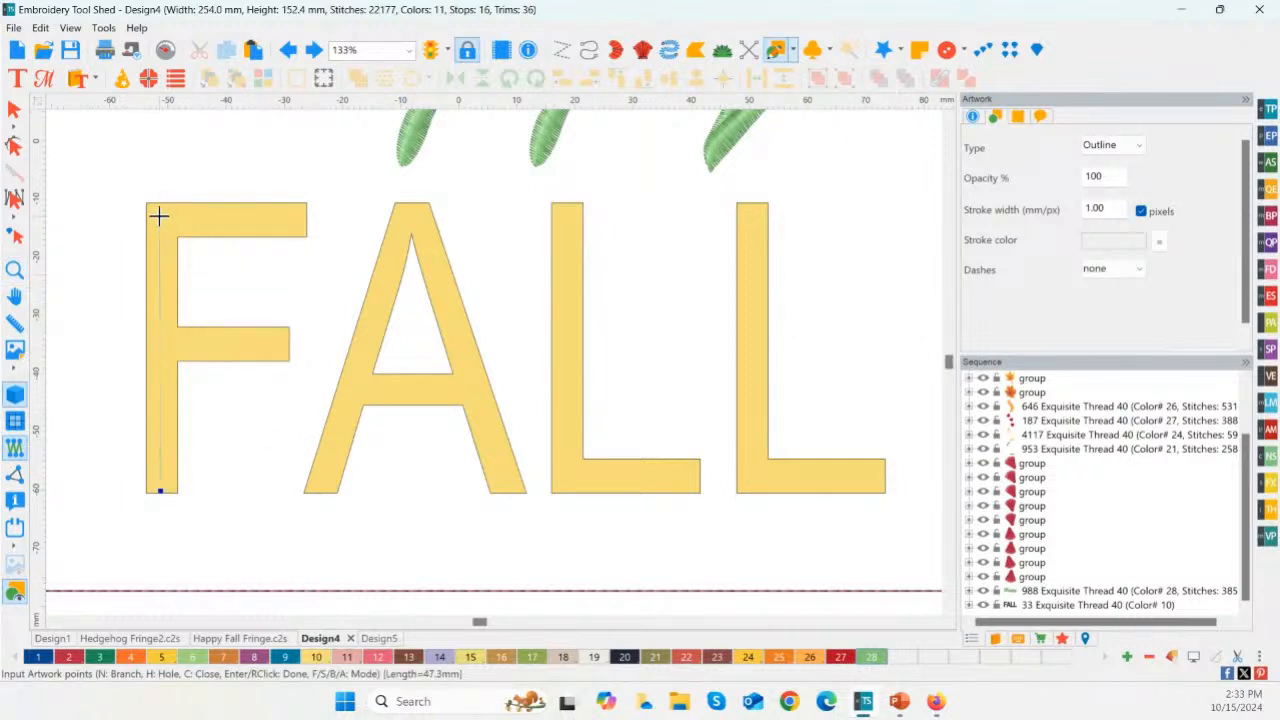
{"action": "left_click", "coordinate": [297, 216]}
{"action": "right_click", "coordinate": [297, 216]}
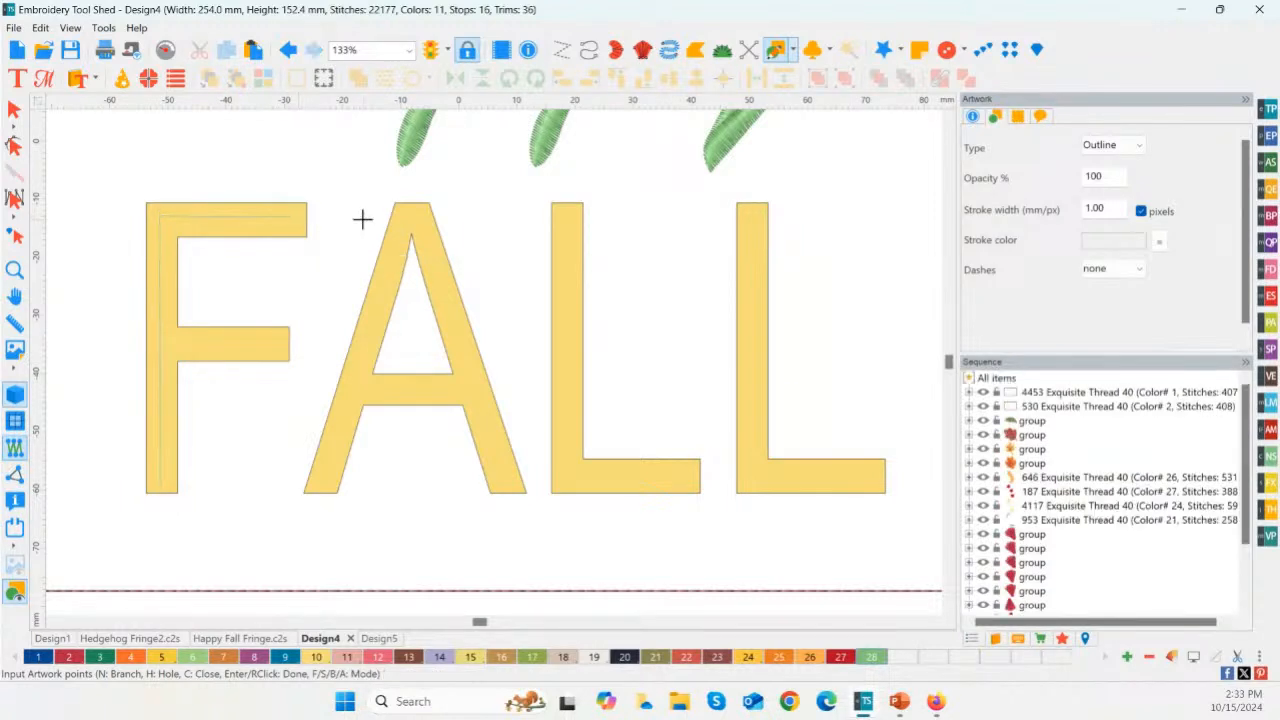
Step: Draw a separate artwork line along the centre of the F's middle arm
{"action": "left_click", "coordinate": [176, 341]}
{"action": "left_click", "coordinate": [282, 341]}
{"action": "right_click", "coordinate": [282, 341]}
Step: Trace the A with one artwork line along both legs and another across its crossbar
{"action": "left_click", "coordinate": [320, 485]}
{"action": "left_click", "coordinate": [411, 214]}
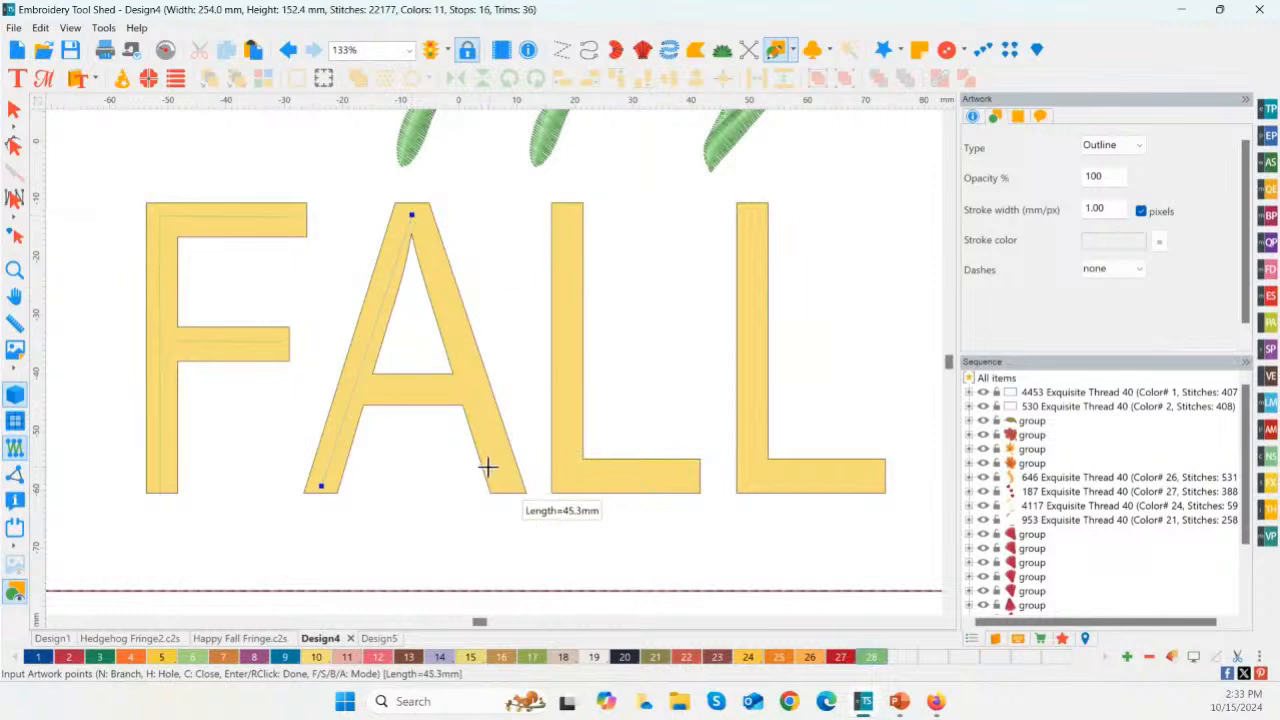
{"action": "left_click", "coordinate": [507, 482]}
{"action": "left_click", "coordinate": [371, 388]}
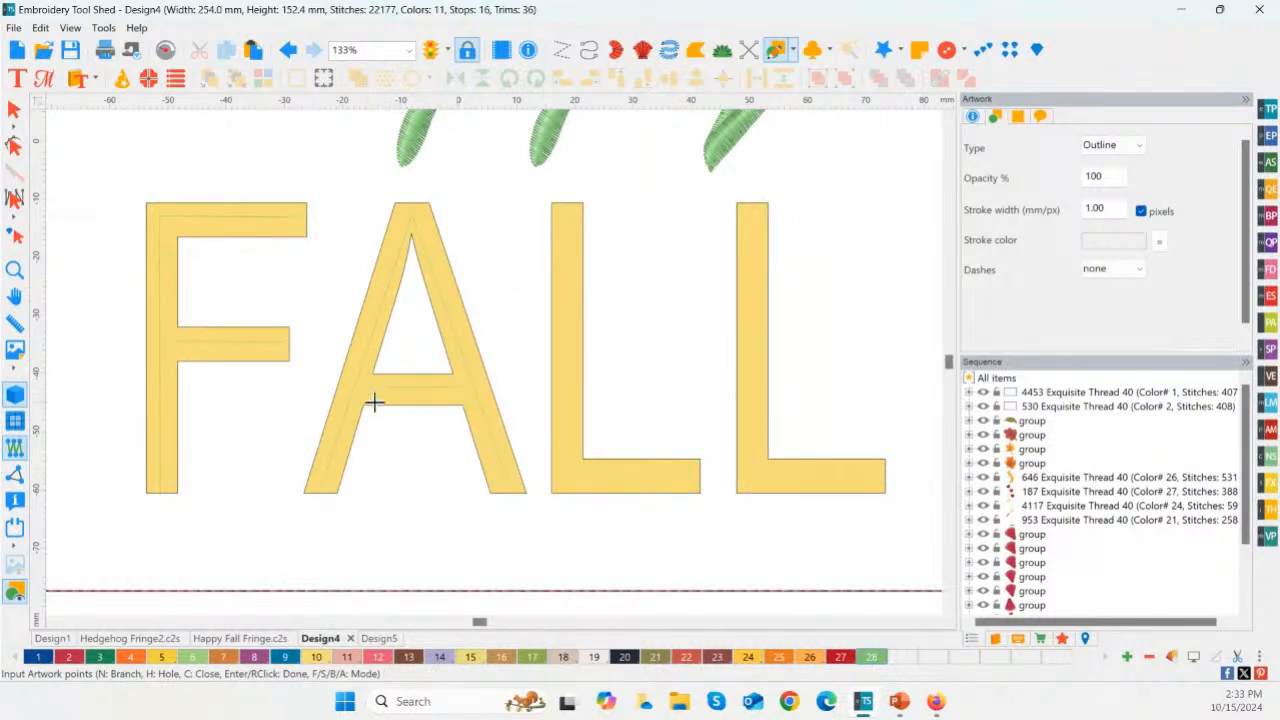
Step: Trace each of the two Ls with its own artwork line down the stem and along the foot
{"action": "left_click", "coordinate": [563, 209]}
{"action": "left_click", "coordinate": [567, 473]}
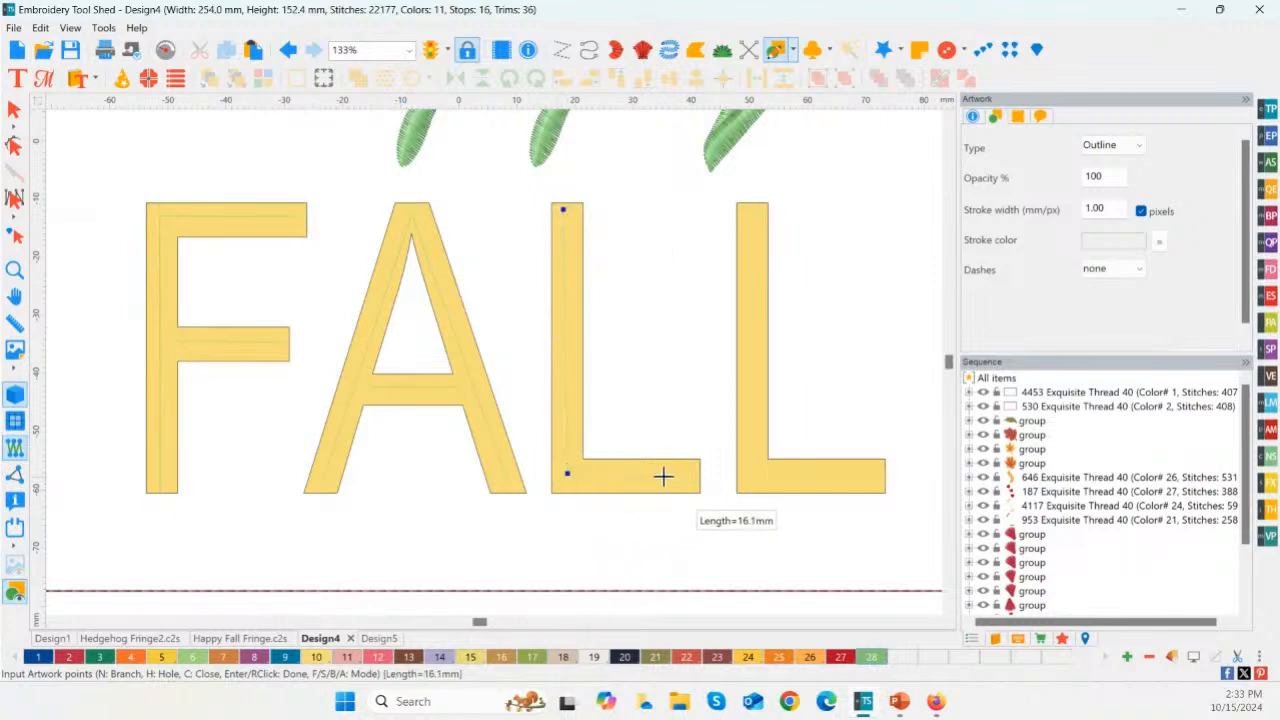
{"action": "left_click", "coordinate": [690, 471]}
{"action": "right_click", "coordinate": [726, 347]}
{"action": "left_click", "coordinate": [753, 208]}
{"action": "left_click", "coordinate": [753, 479]}
{"action": "right_click", "coordinate": [866, 477]}
Step: Delete the original Golden FALL lettering, keeping the six traced artwork lines
{"action": "left_click", "coordinate": [14, 109]}
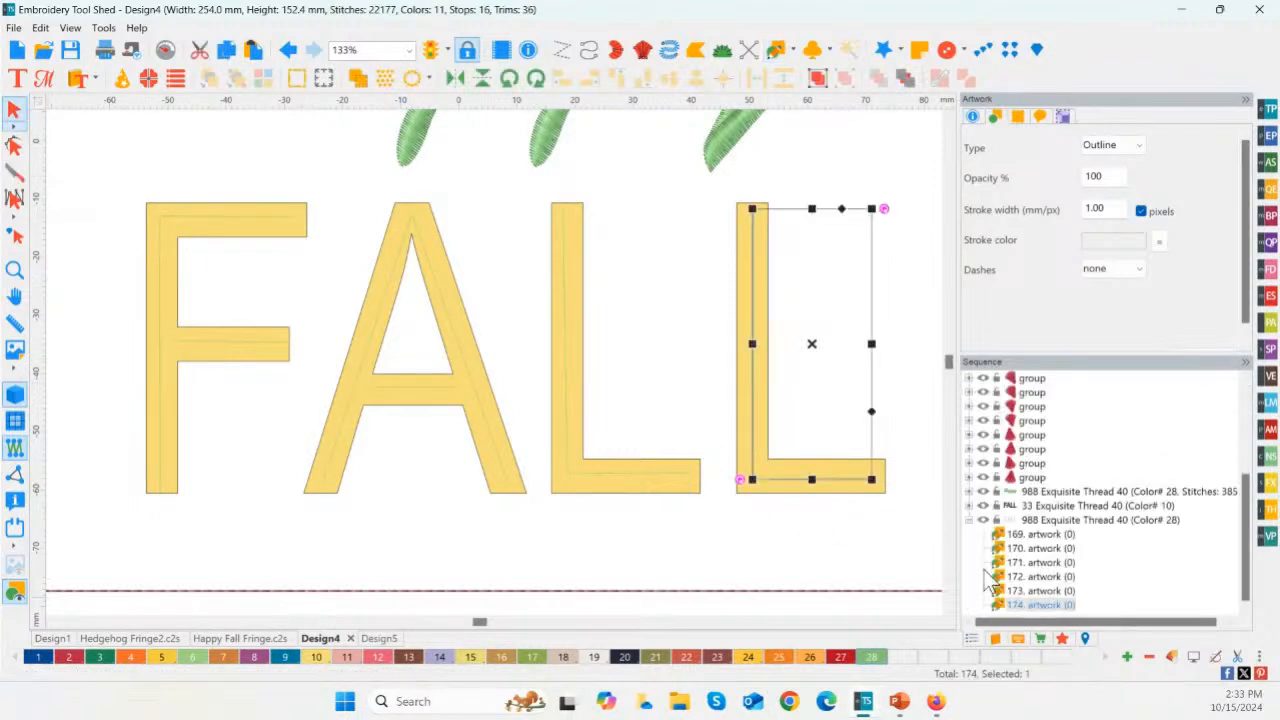
{"action": "left_click", "coordinate": [1042, 521]}
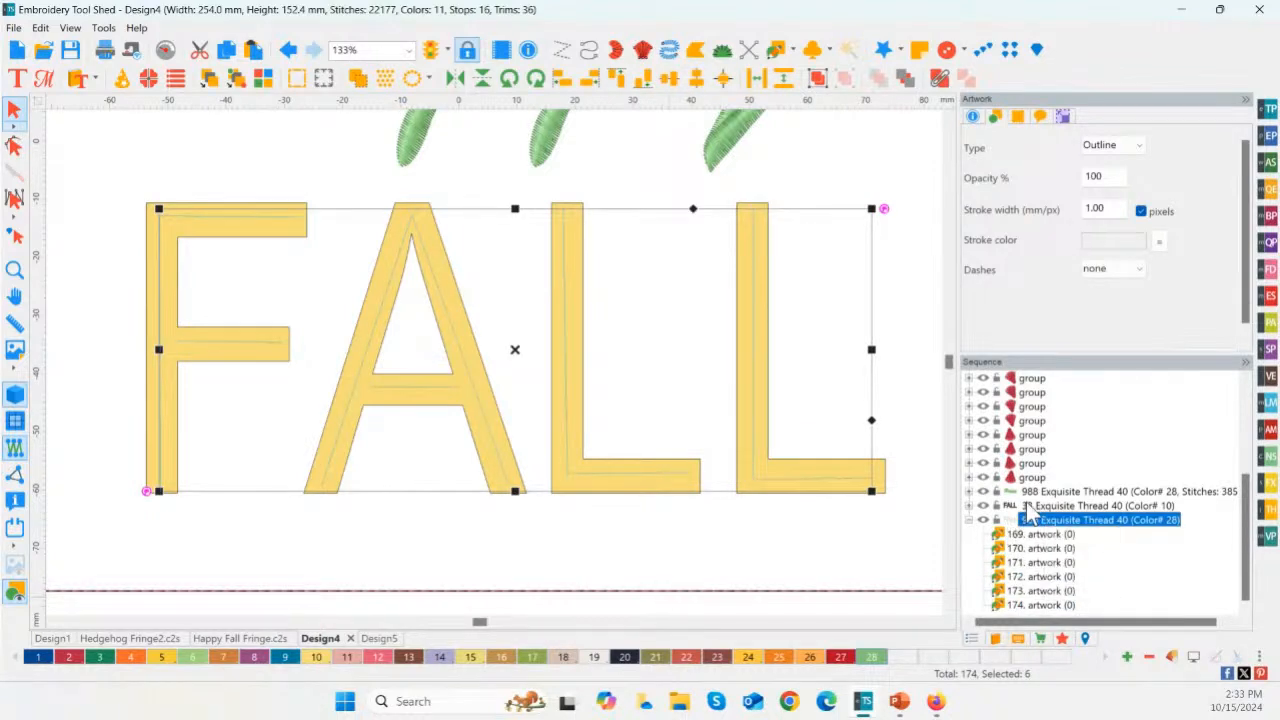
{"action": "left_click", "coordinate": [1040, 507]}
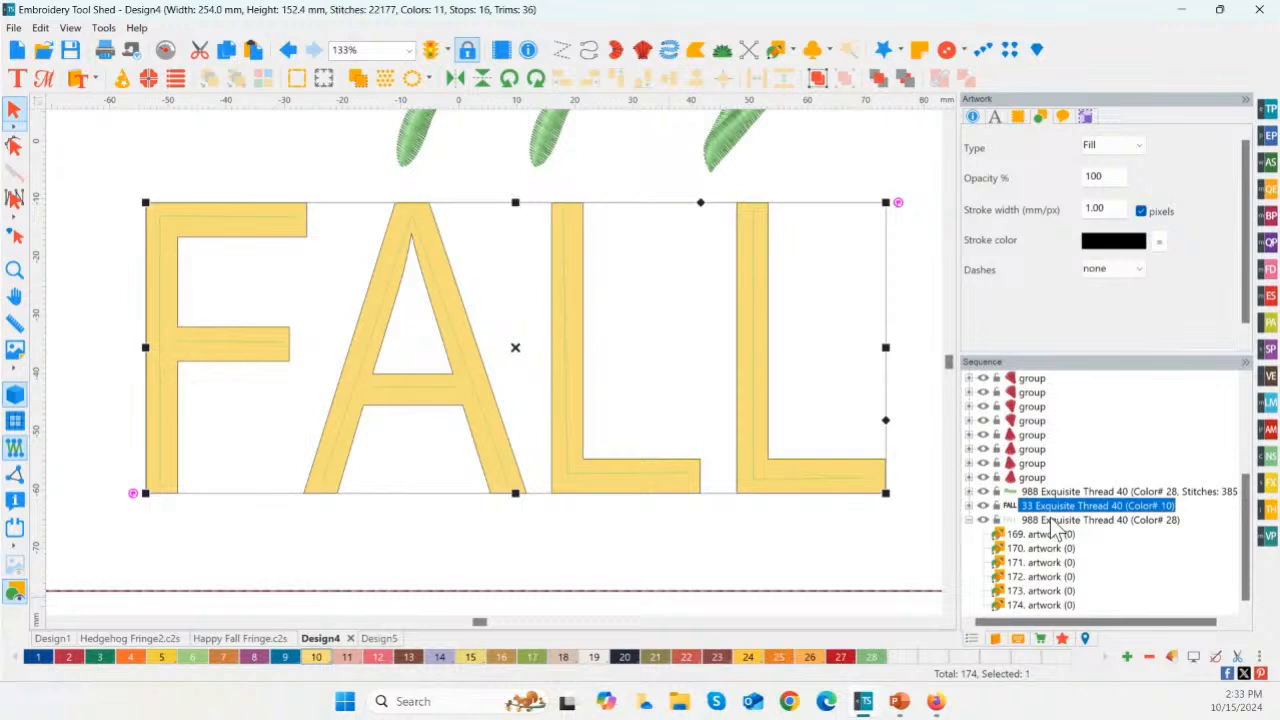
{"action": "key", "text": "Delete"}
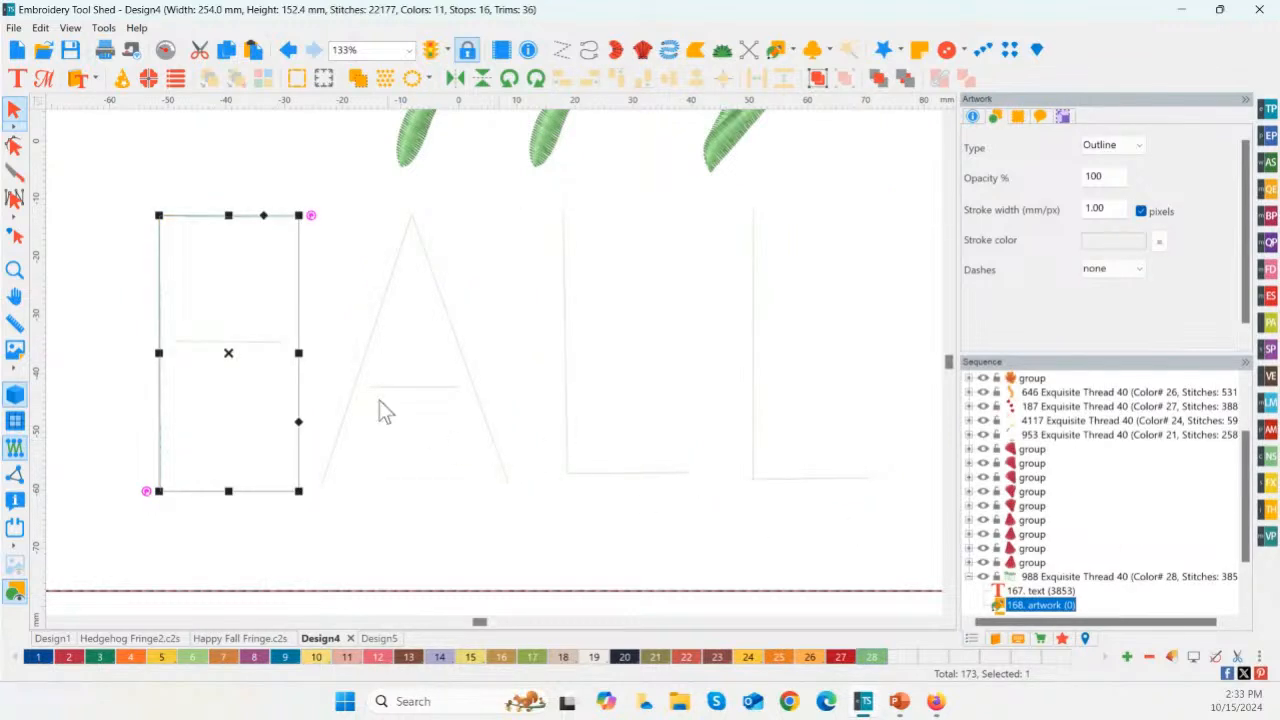
Step: Recolor all the traced FALL lines with thread color 1 and deselect them
{"action": "left_click", "coordinate": [125, 197]}
{"action": "left_click_drag", "start_coordinate": [90, 188], "coordinate": [860, 542]}
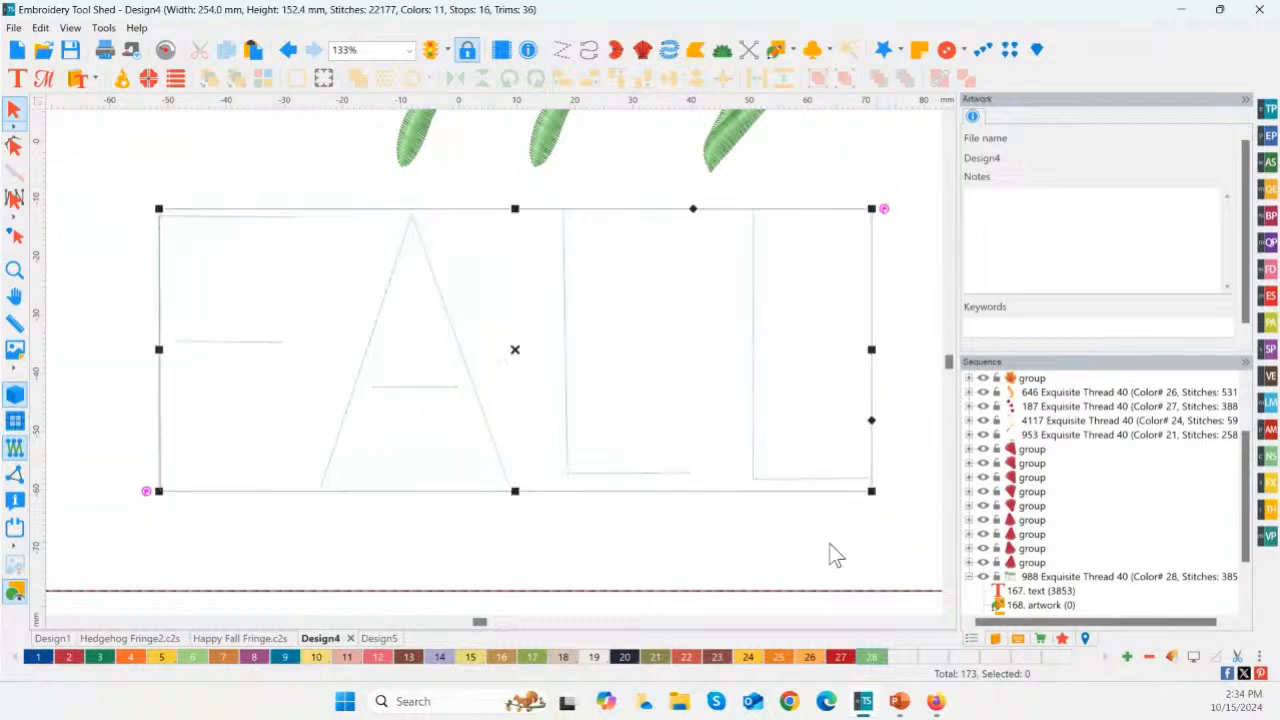
{"action": "left_click", "coordinate": [290, 656]}
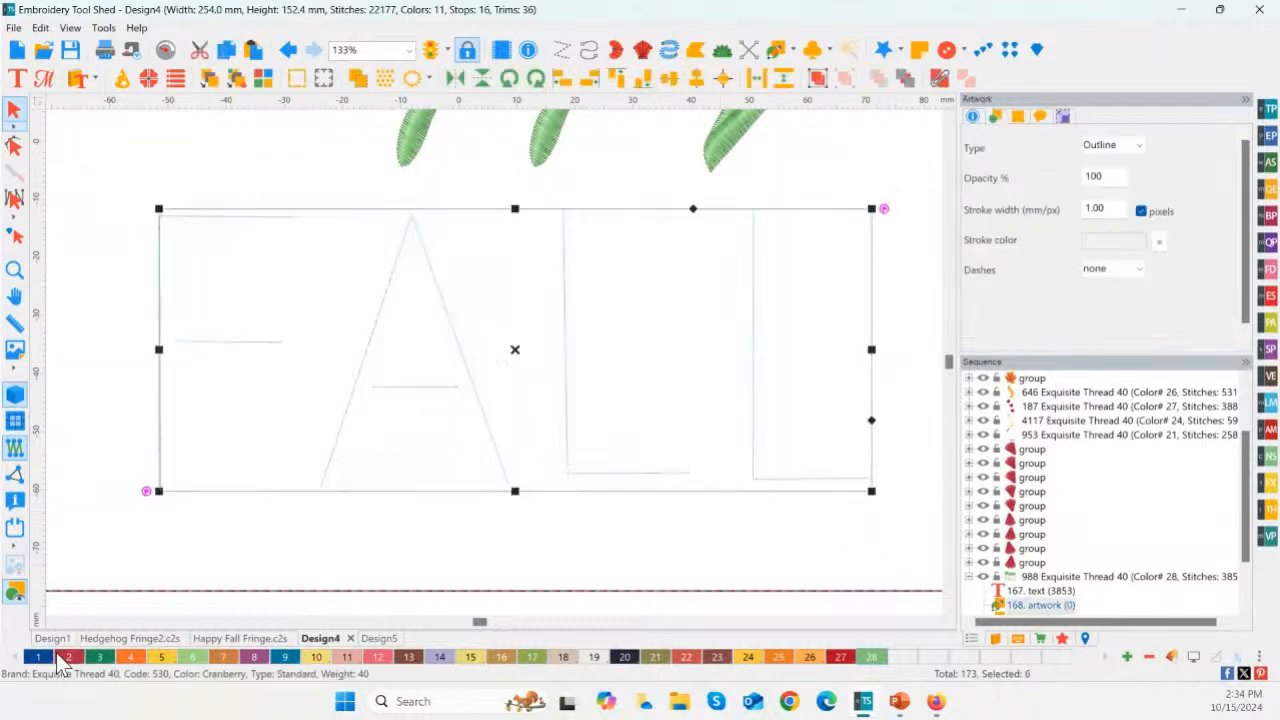
{"action": "left_click", "coordinate": [194, 533]}
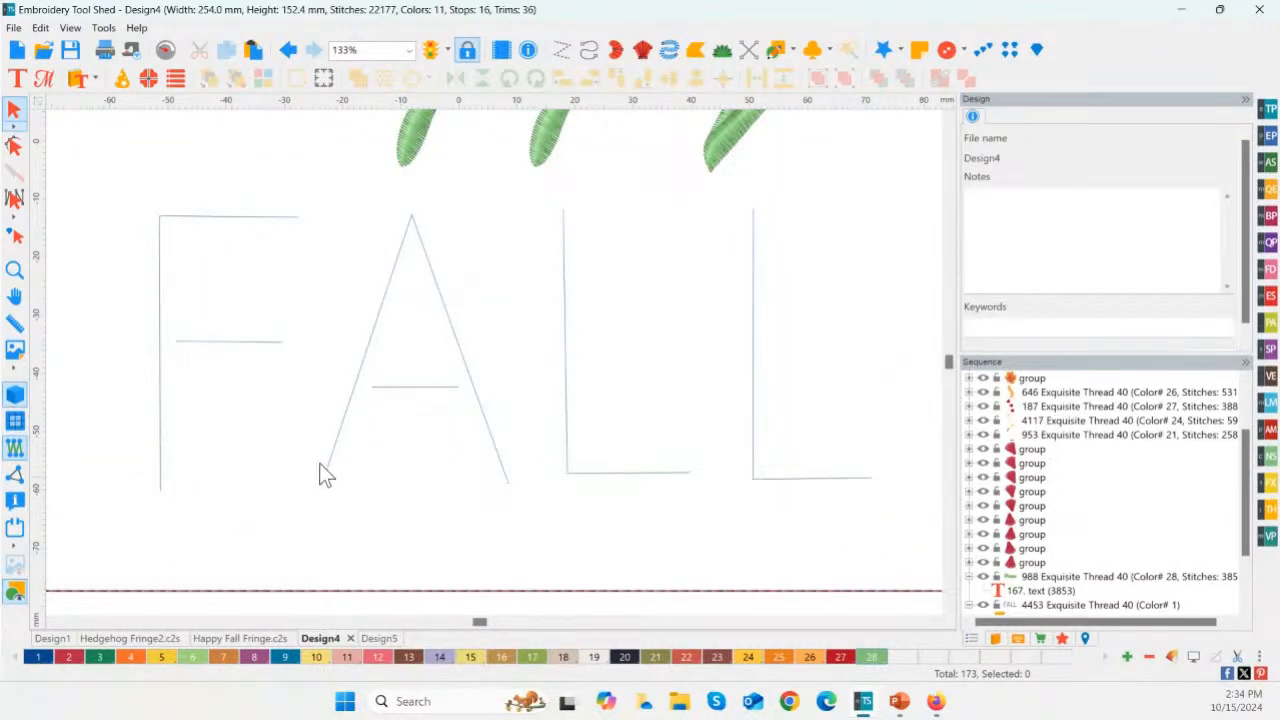
Step: Set the height of the six traced FALL lines together to 60 mm and deselect them
{"action": "left_click_drag", "start_coordinate": [100, 158], "coordinate": [870, 577]}
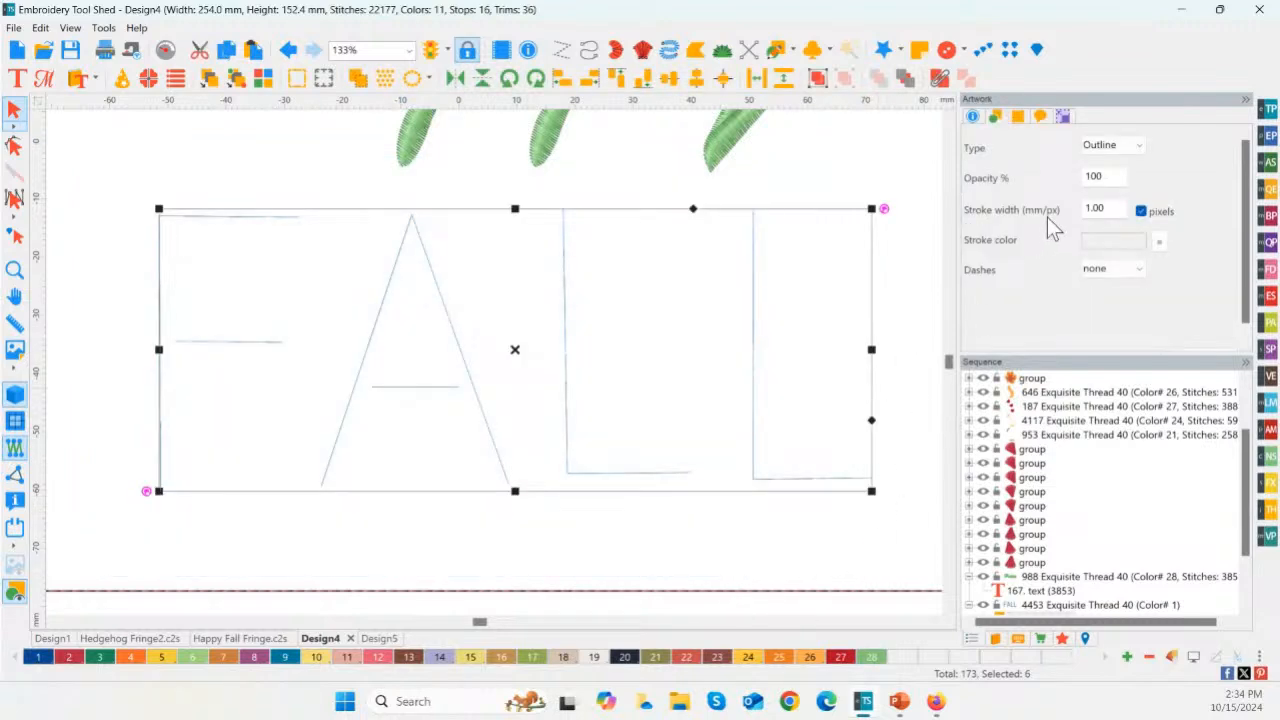
{"action": "left_click", "coordinate": [1063, 118]}
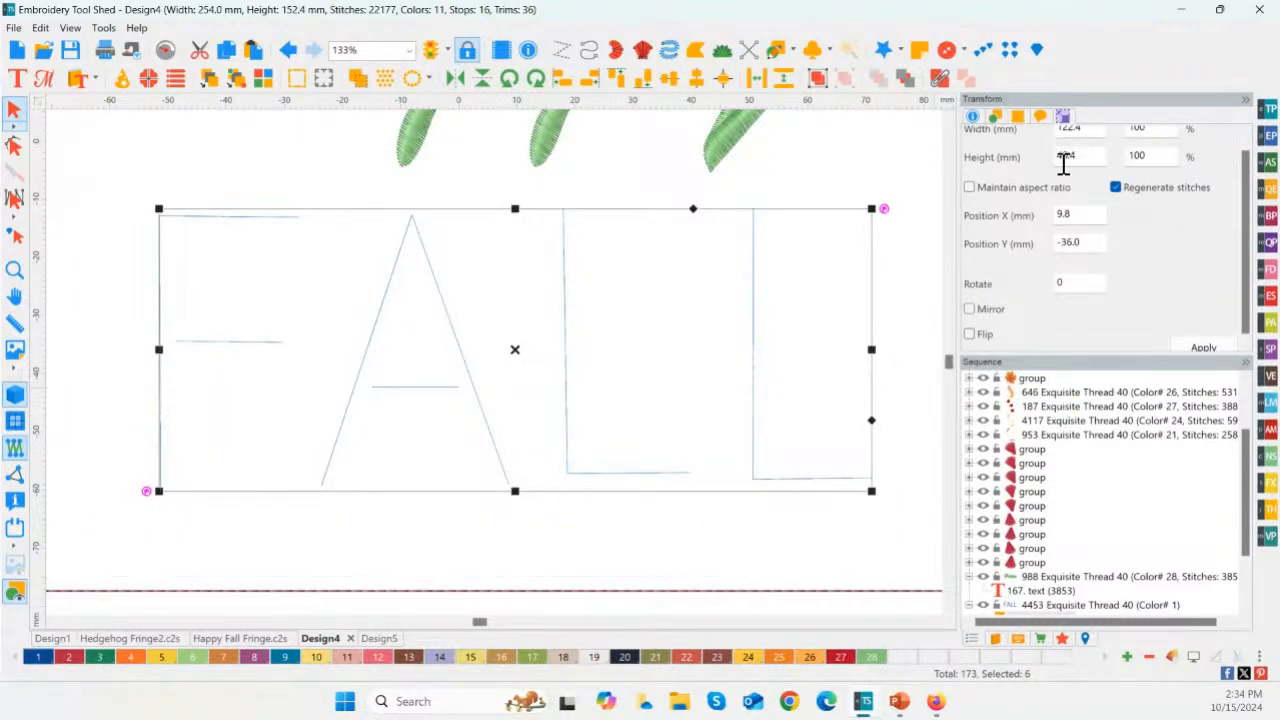
{"action": "left_click_drag", "start_coordinate": [1097, 169], "coordinate": [1038, 170]}
{"action": "type", "text": "60"}
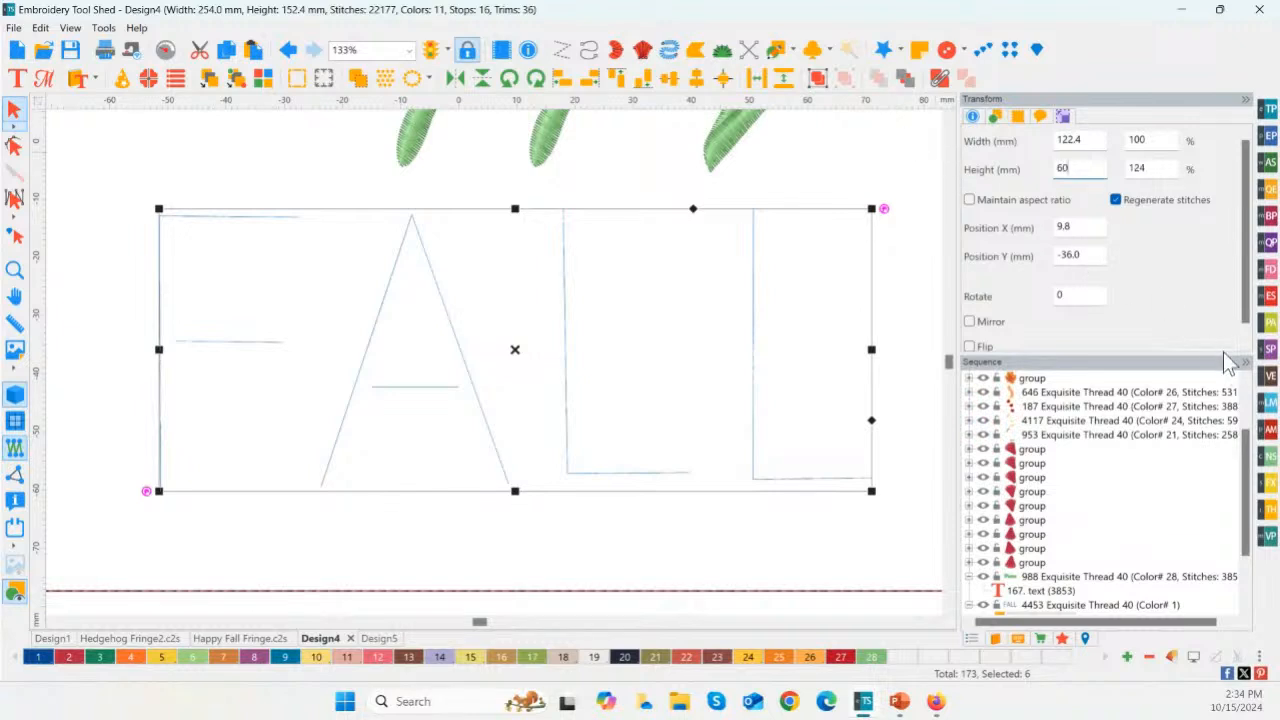
{"action": "key", "text": "Return"}
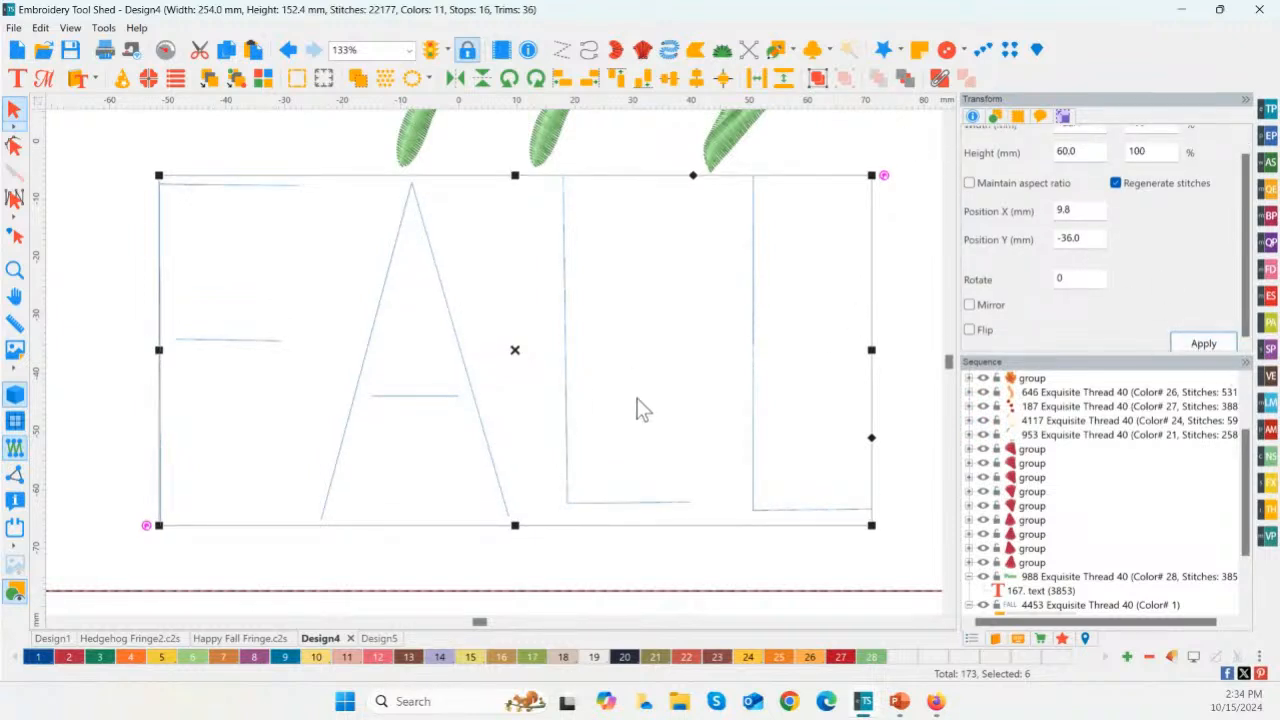
{"action": "left_click", "coordinate": [697, 455]}
Step: Stagger the letters by moving the A down about 9 mm and the final L down about 8 mm
{"action": "left_click_drag", "start_coordinate": [309, 167], "coordinate": [551, 571]}
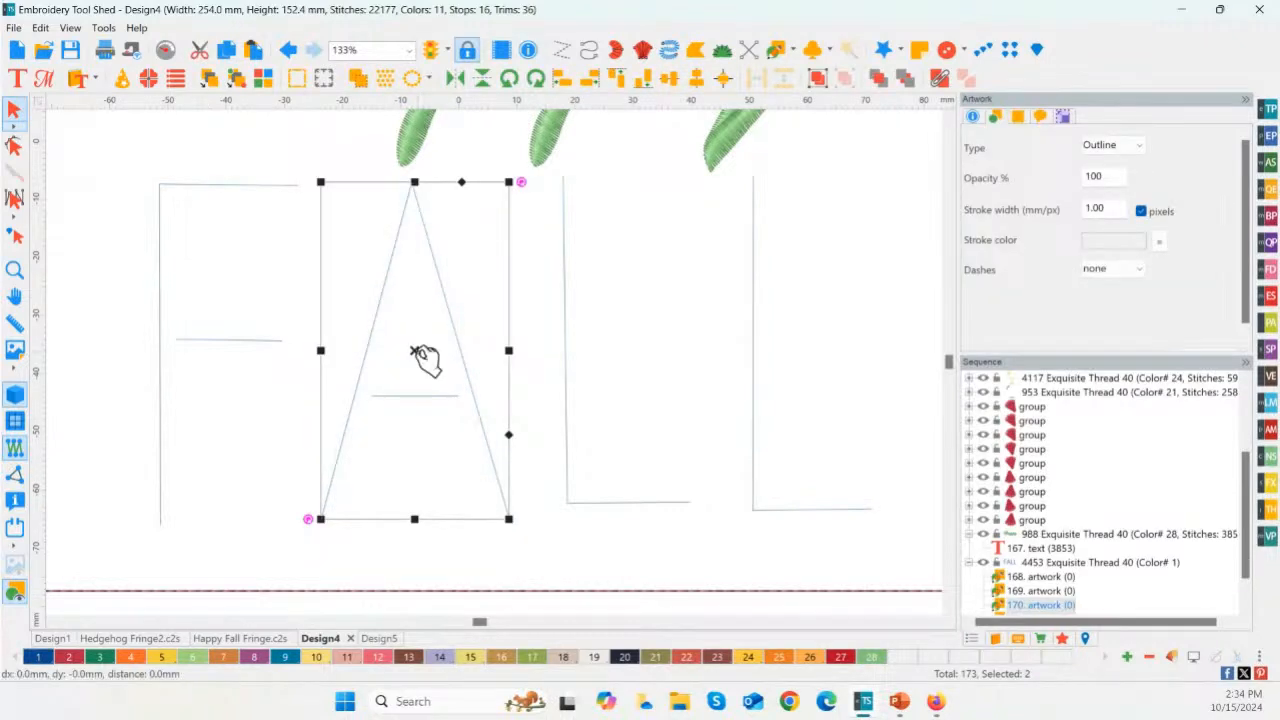
{"action": "left_click_drag", "start_coordinate": [424, 360], "coordinate": [423, 412]}
{"action": "left_click", "coordinate": [758, 340]}
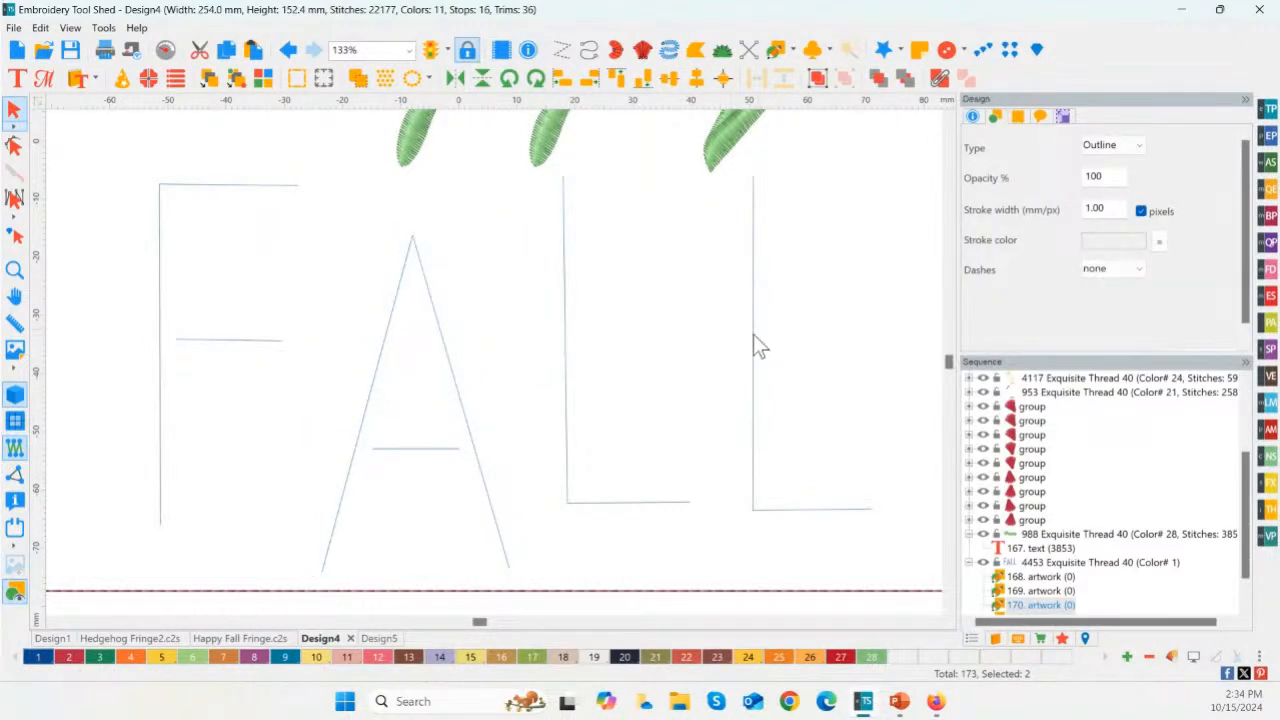
{"action": "left_click", "coordinate": [758, 345]}
{"action": "left_click_drag", "start_coordinate": [820, 349], "coordinate": [820, 396]}
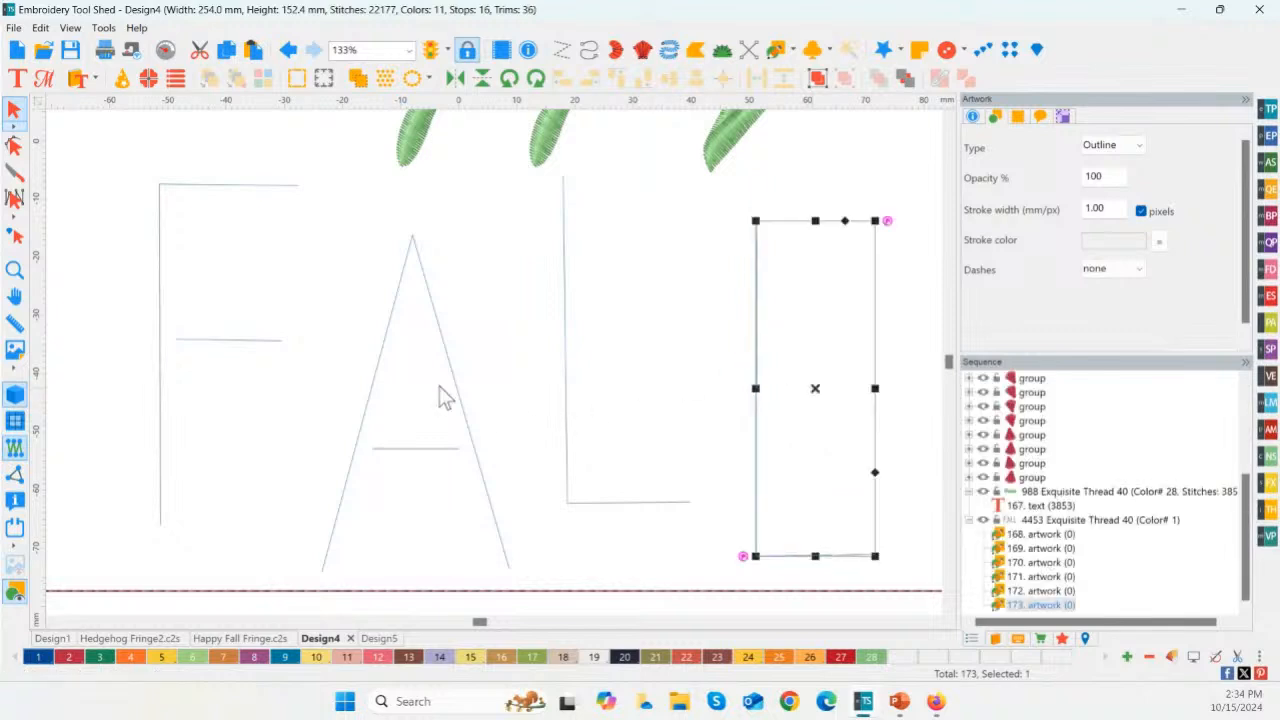
Step: Apply Fringe Shape to all six FALL artwork lines with type Steil and a 12.0 mm width
{"action": "left_click_drag", "start_coordinate": [102, 156], "coordinate": [929, 570]}
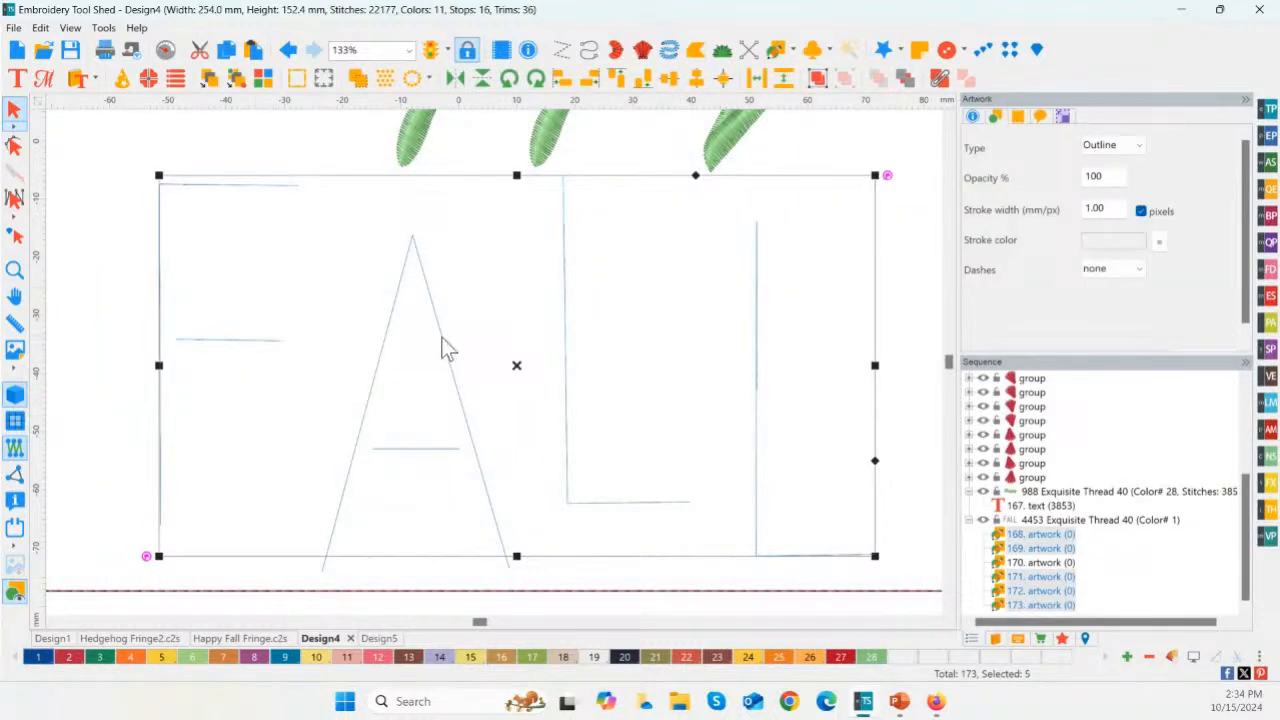
{"action": "left_click_drag", "start_coordinate": [95, 157], "coordinate": [913, 596]}
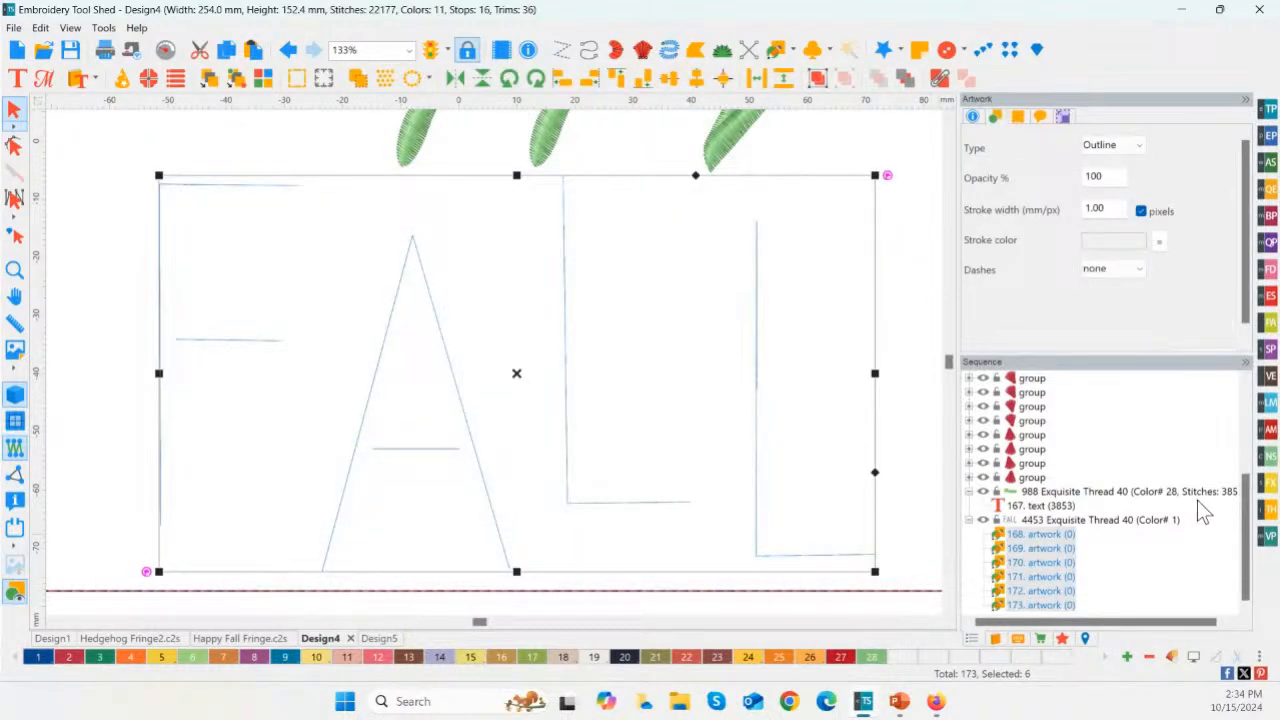
{"action": "left_click", "coordinate": [1264, 485]}
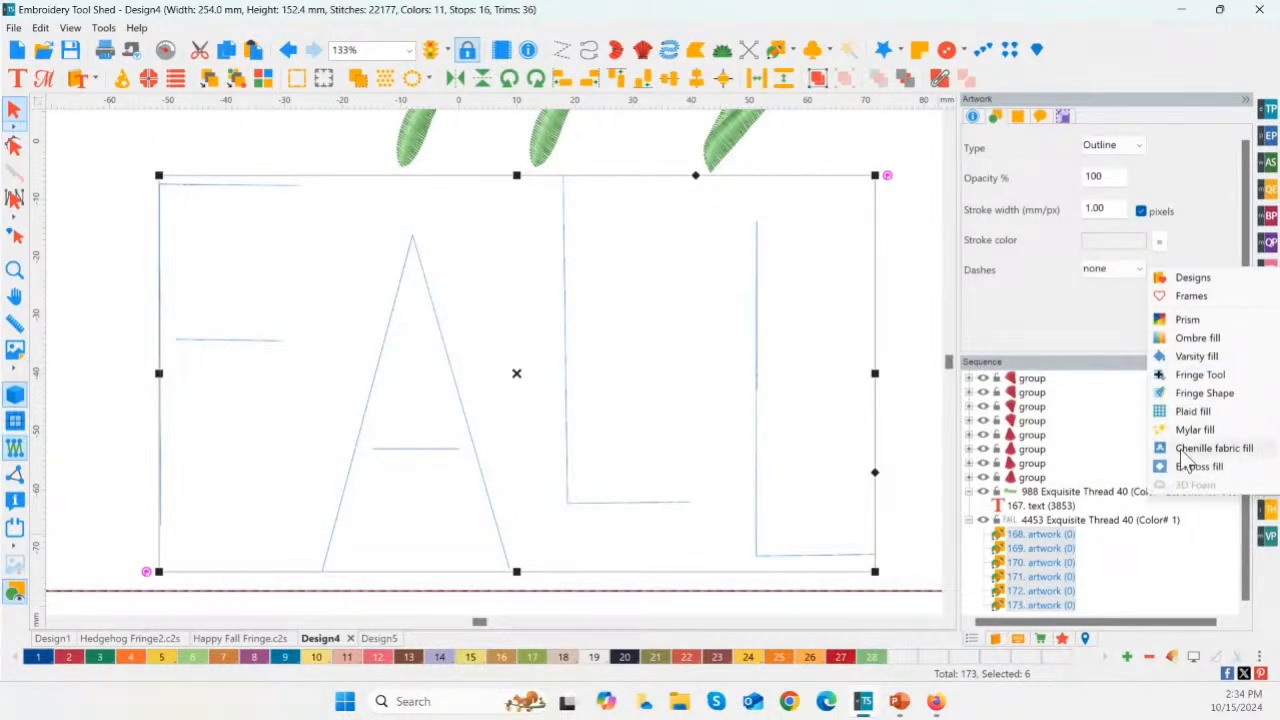
{"action": "left_click", "coordinate": [1210, 393]}
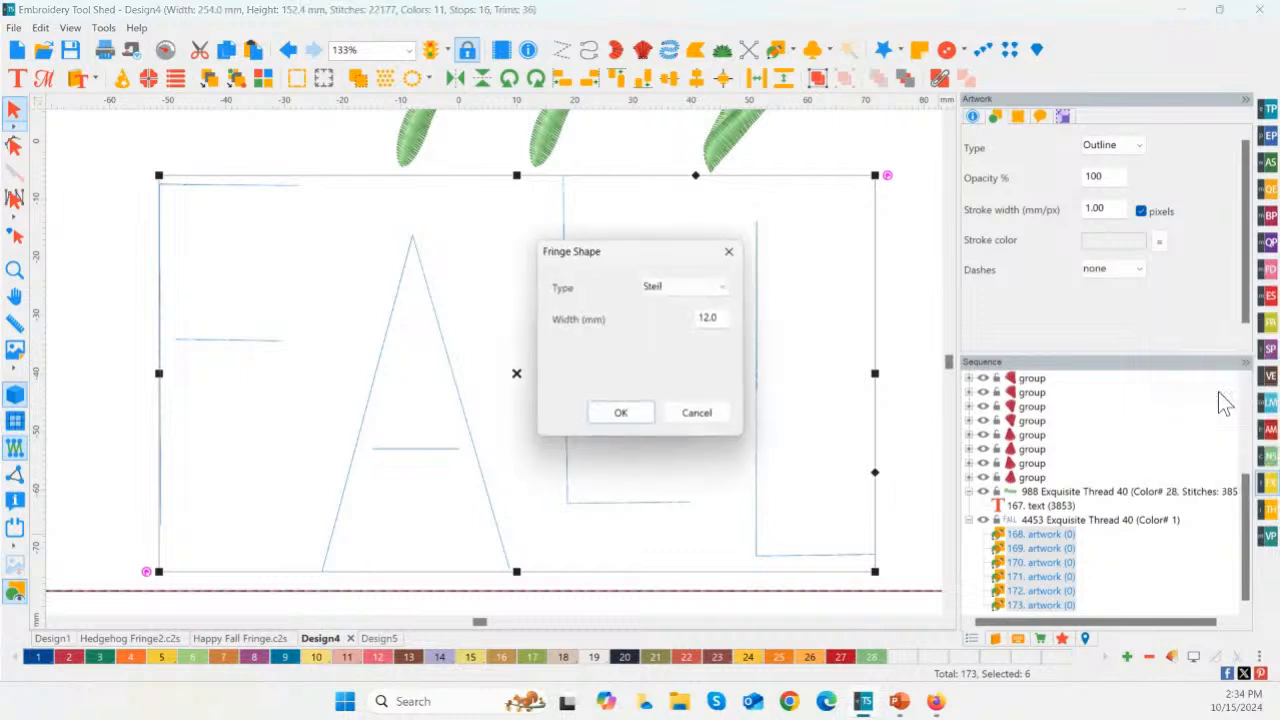
{"action": "left_click", "coordinate": [719, 318]}
{"action": "left_click", "coordinate": [624, 414]}
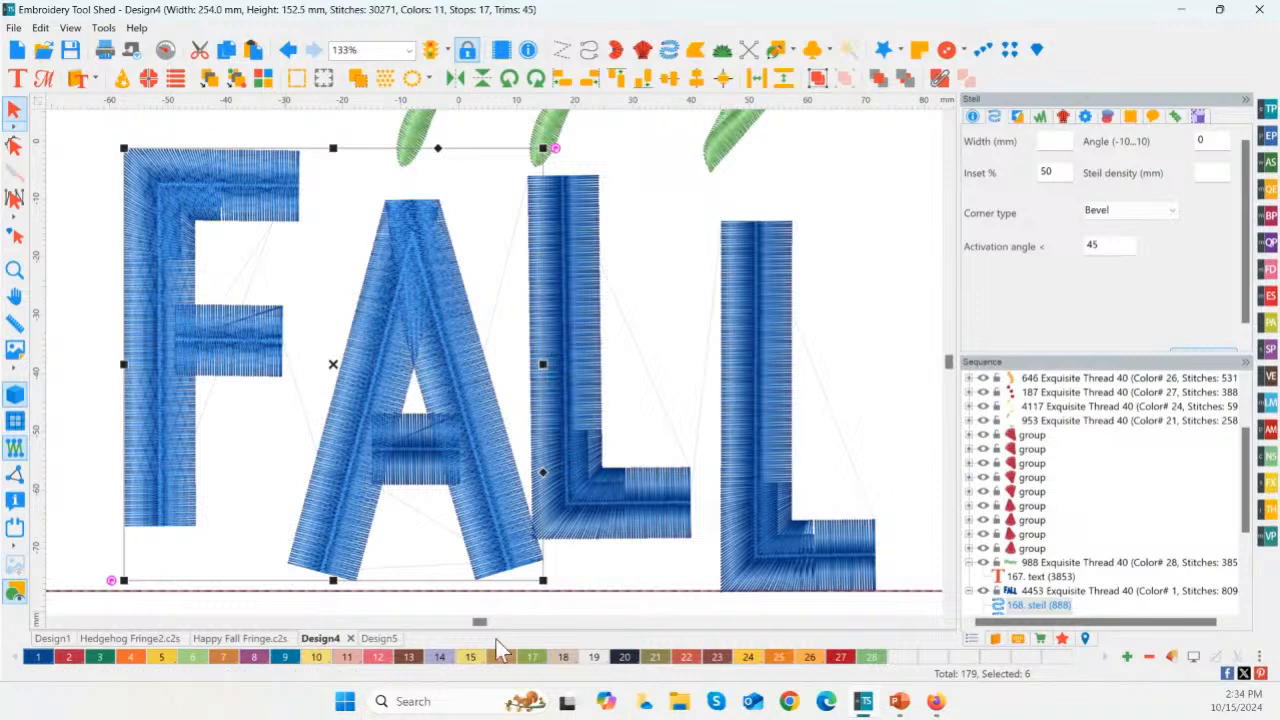
Step: Recolor every steil segment of FALL, including the A crossbar and both Ls, with brown thread color 13
{"action": "left_click", "coordinate": [409, 657]}
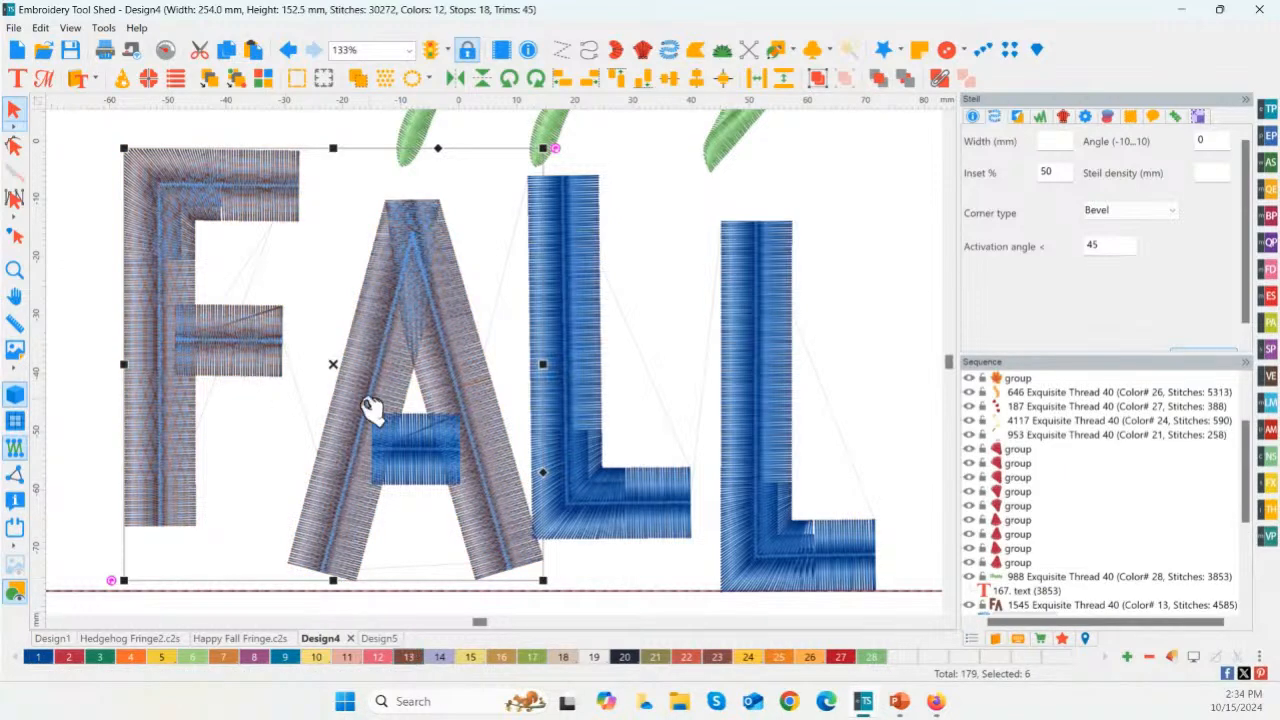
{"action": "left_click", "coordinate": [596, 438]}
{"action": "left_click", "coordinate": [432, 452], "text": "ctrl"}
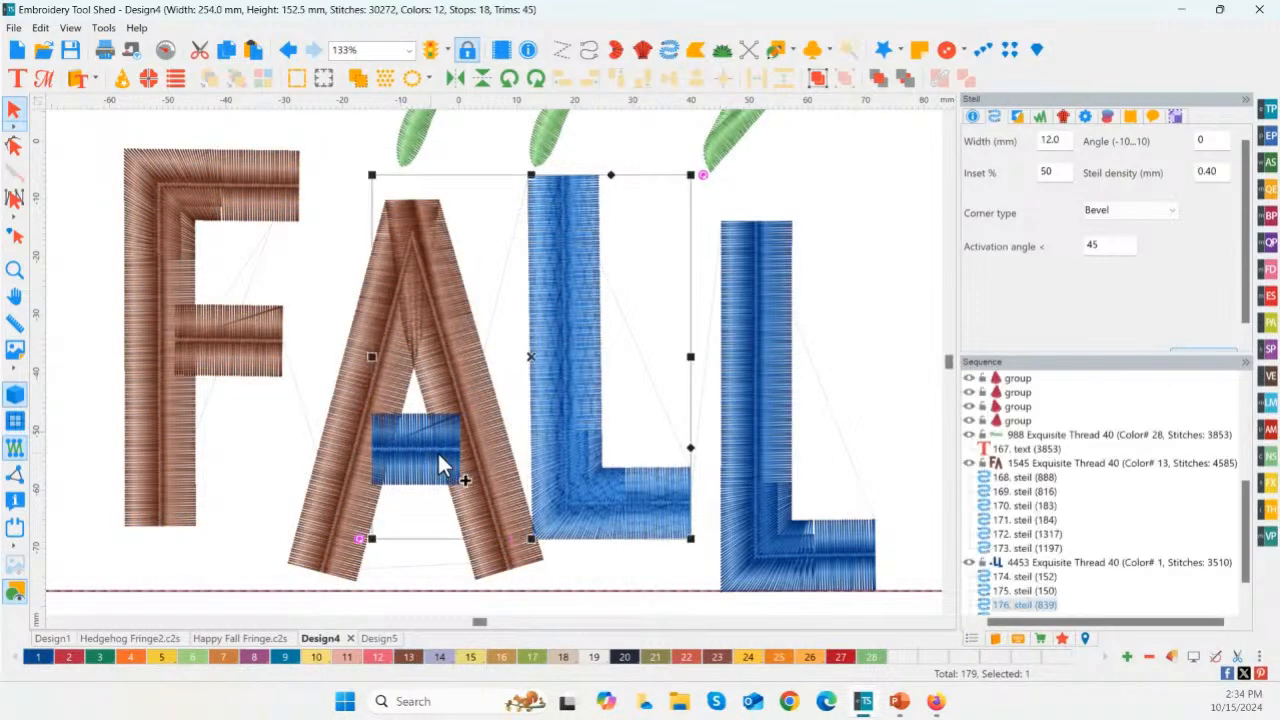
{"action": "left_click", "coordinate": [766, 408], "text": "ctrl"}
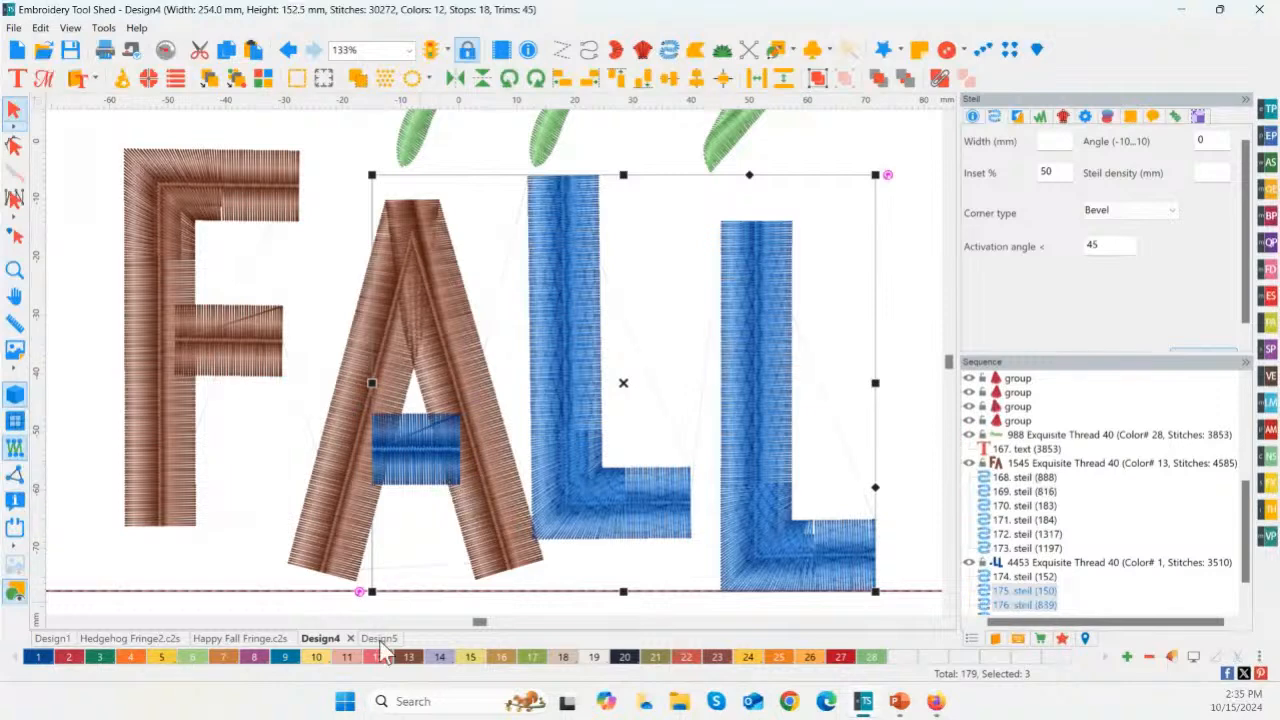
{"action": "left_click", "coordinate": [414, 658]}
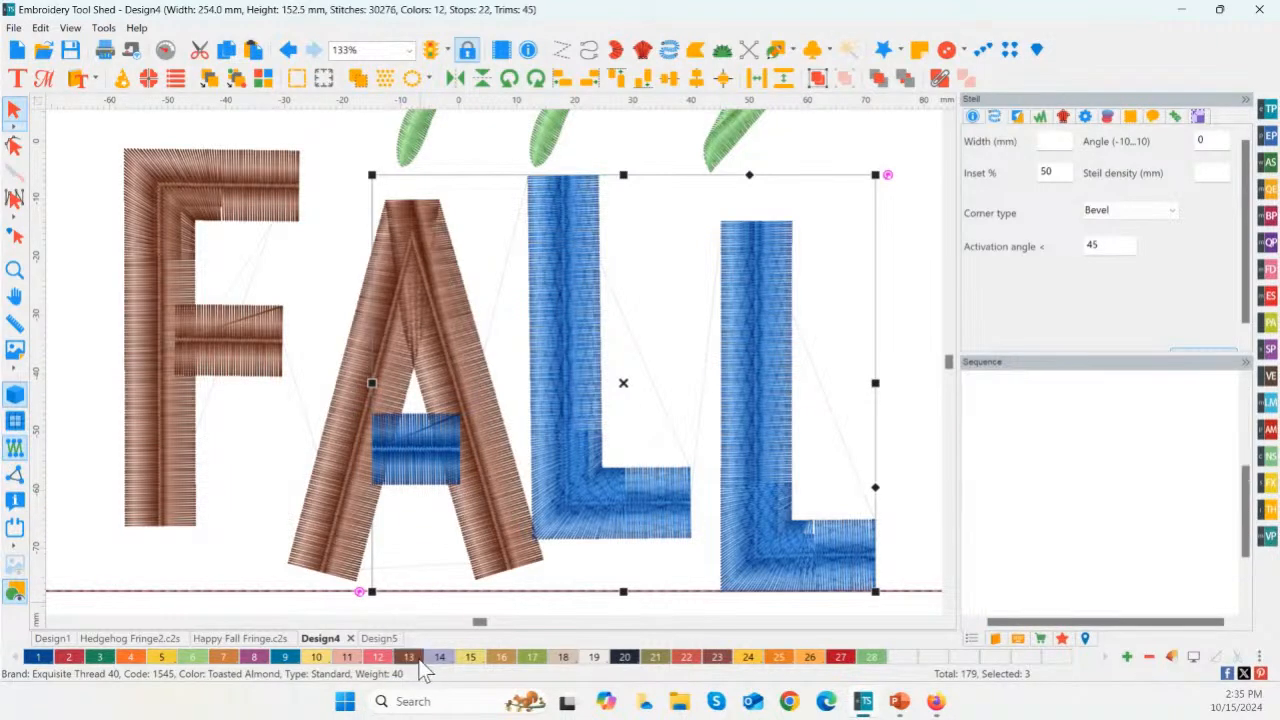
{"action": "left_click", "coordinate": [424, 447]}
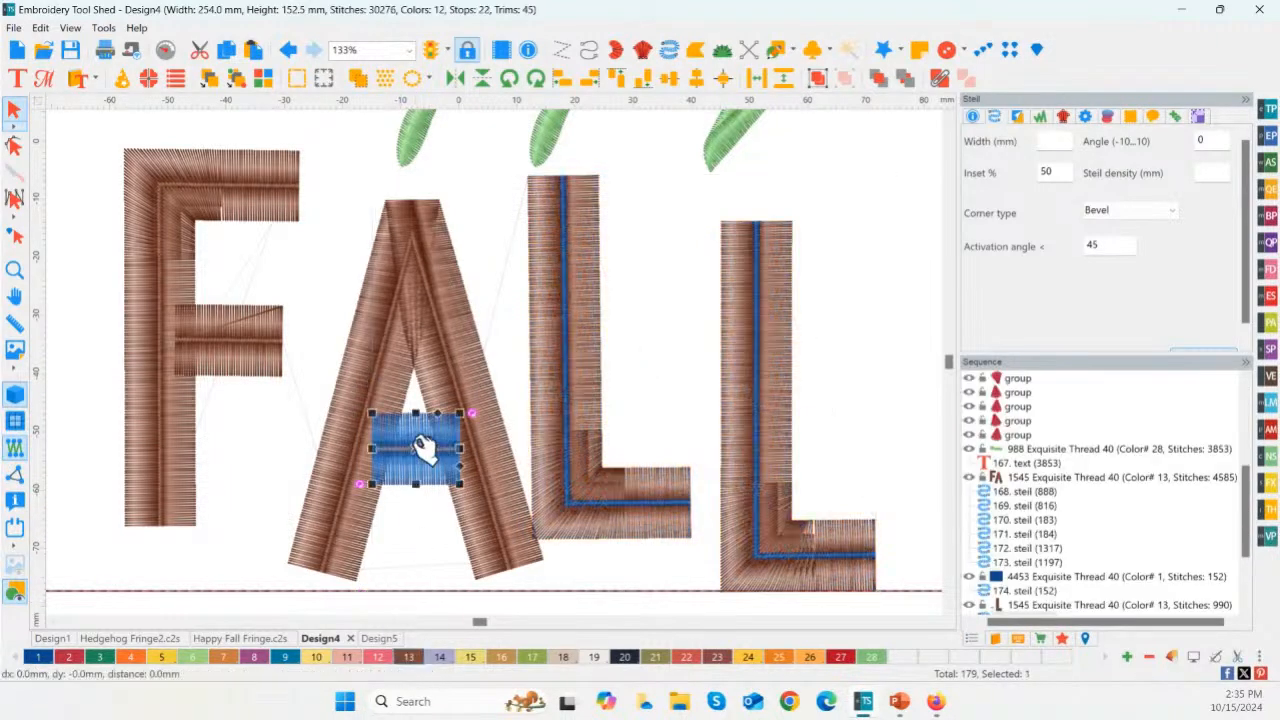
{"action": "left_click", "coordinate": [561, 455], "text": "ctrl"}
{"action": "left_click", "coordinate": [789, 555], "text": "ctrl"}
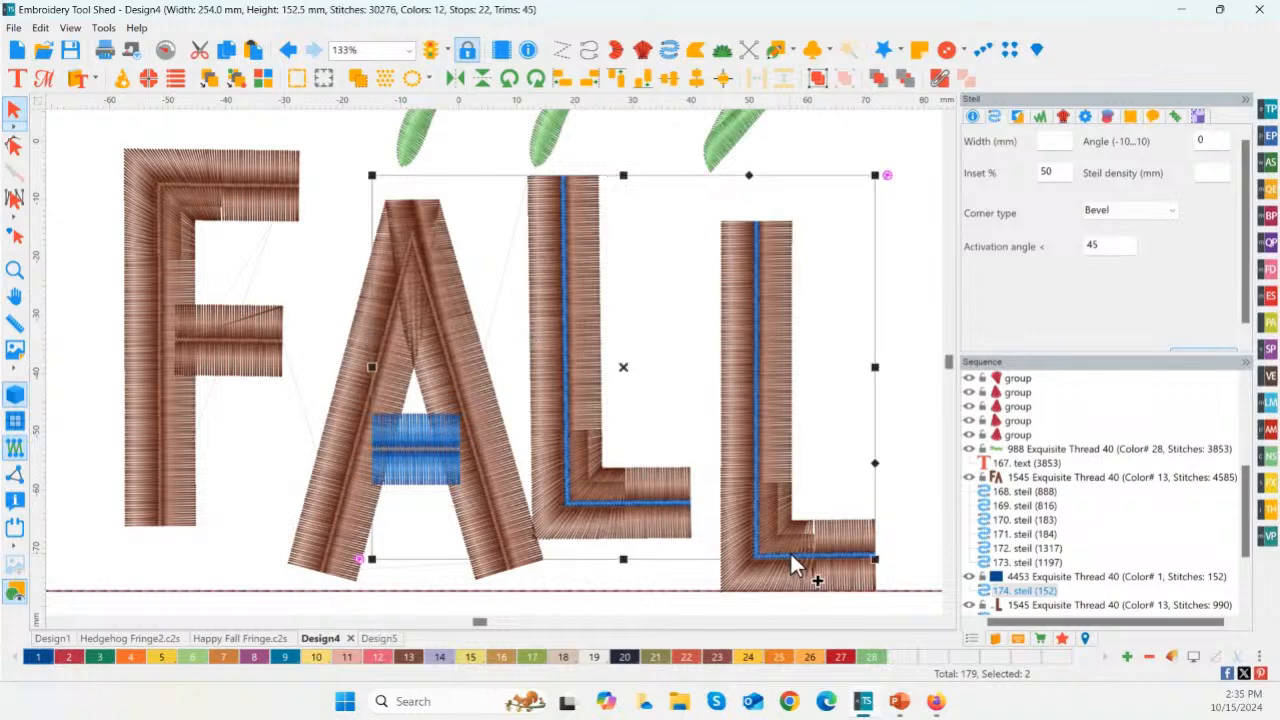
{"action": "left_click", "coordinate": [407, 660]}
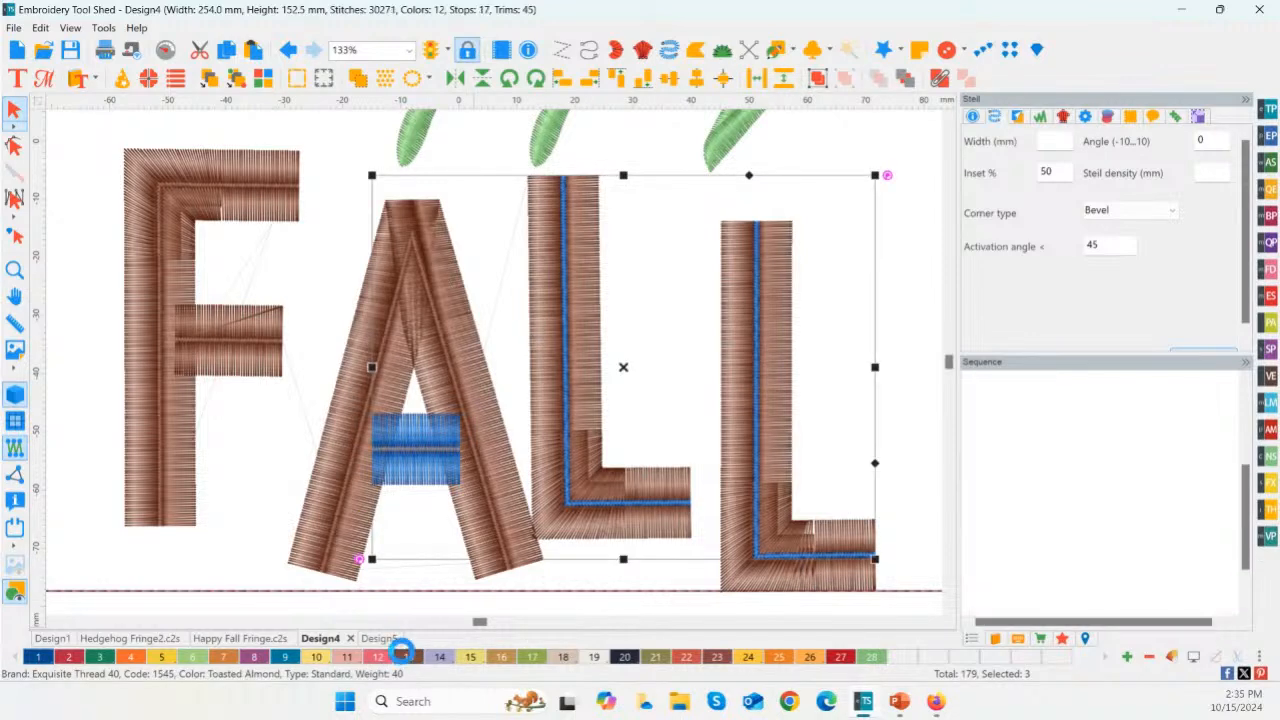
{"action": "left_click", "coordinate": [221, 456]}
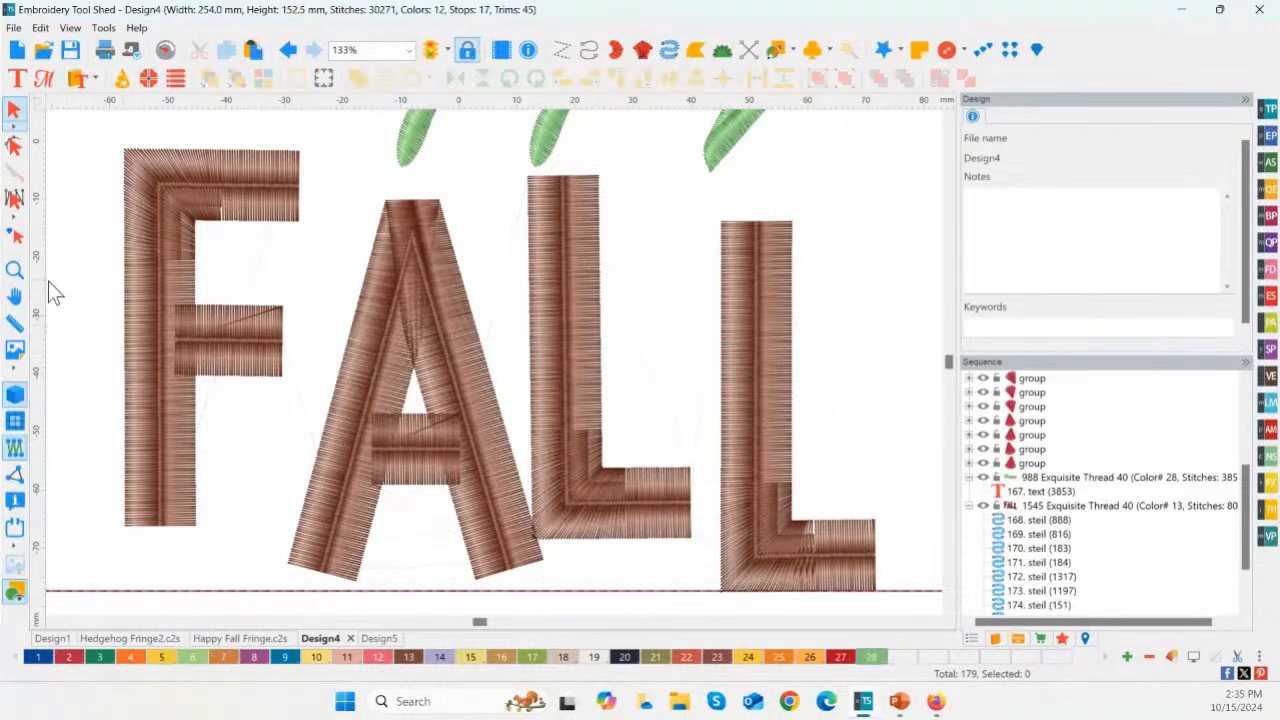
Step: Move the Happy text up toward the hoop's upper edge, clear of the FALL letters
{"action": "left_click", "coordinate": [15, 270]}
{"action": "right_click", "coordinate": [197, 400]}
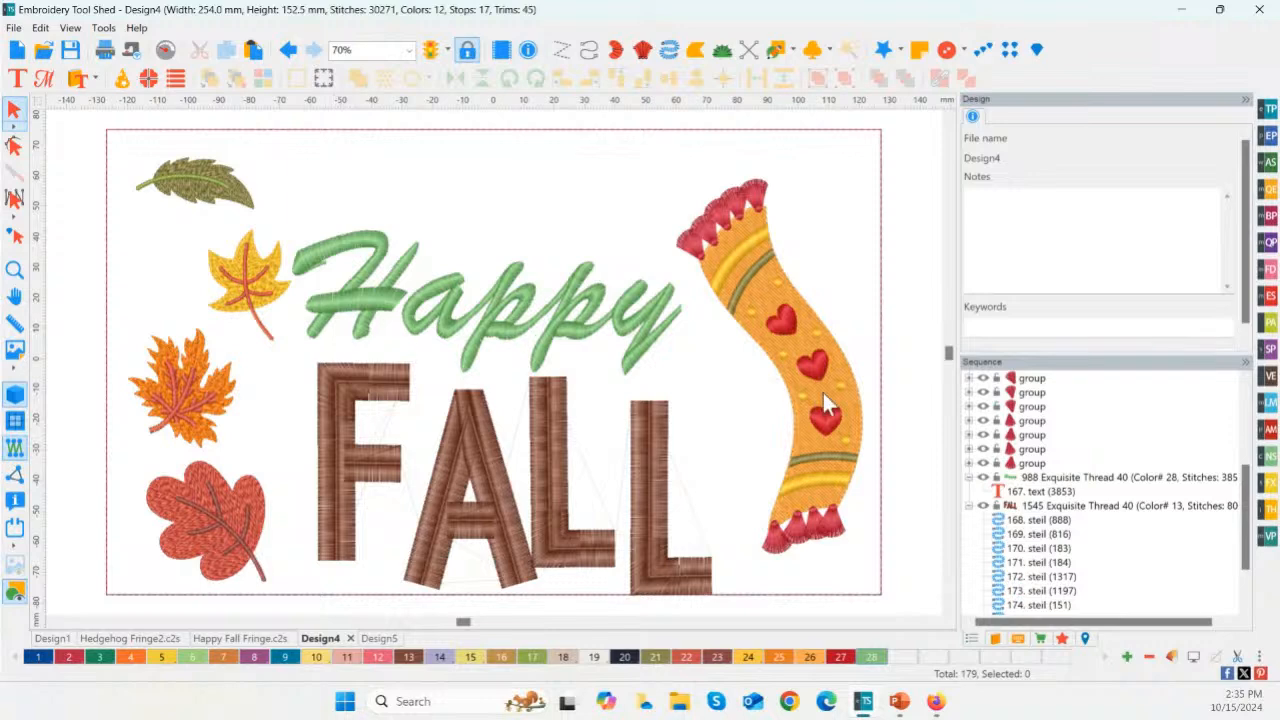
{"action": "left_click", "coordinate": [447, 295]}
{"action": "left_click_drag", "start_coordinate": [491, 303], "coordinate": [480, 223]}
{"action": "scroll", "coordinate": [294, 364], "scroll_direction": "up", "scroll_amount": 1}
{"action": "left_click", "coordinate": [281, 352]}
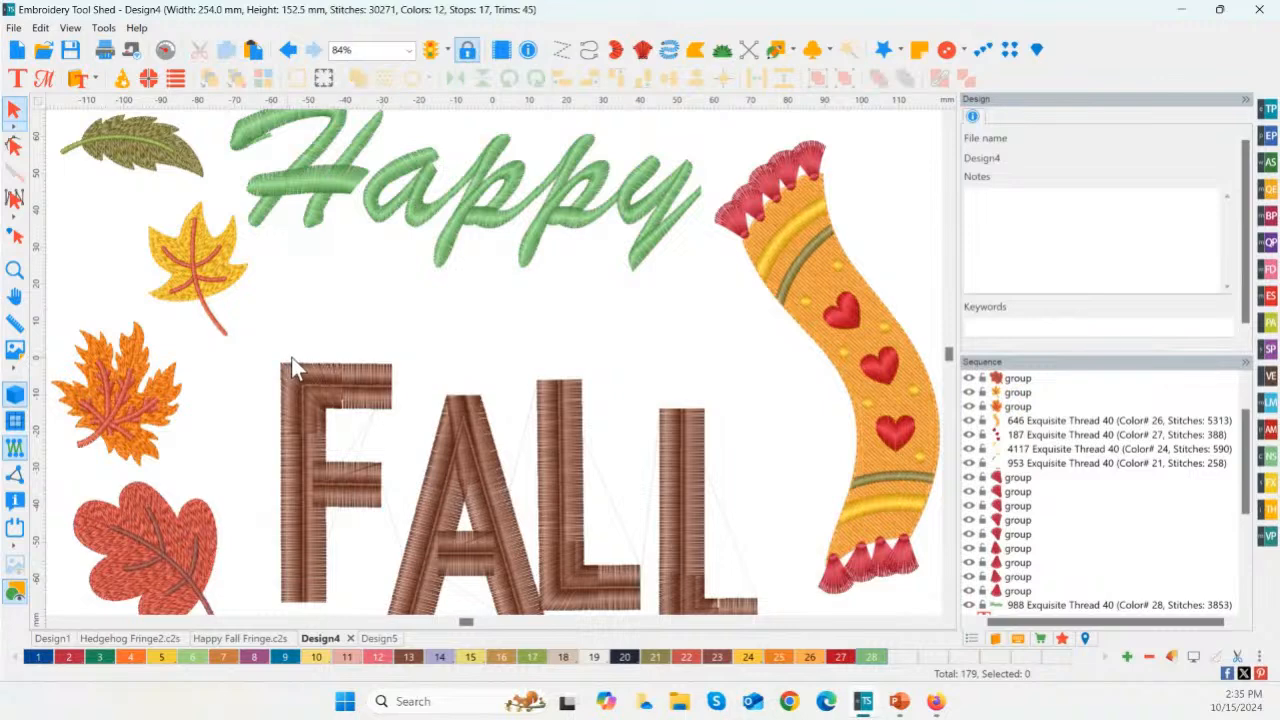
Step: Move the whole FALL lettering up slightly so it sits inside the hoop, and deselect it
{"action": "scroll", "coordinate": [287, 359], "scroll_direction": "down", "scroll_amount": 3}
{"action": "left_click_drag", "start_coordinate": [337, 357], "coordinate": [694, 557]}
{"action": "mouse_move", "coordinate": [551, 486]}
{"action": "left_mouse_down"}
{"action": "mouse_move", "coordinate": [554, 457]}
{"action": "mouse_move", "coordinate": [541, 452]}
{"action": "mouse_move", "coordinate": [546, 466]}
{"action": "left_mouse_up"}
{"action": "left_click", "coordinate": [543, 590]}
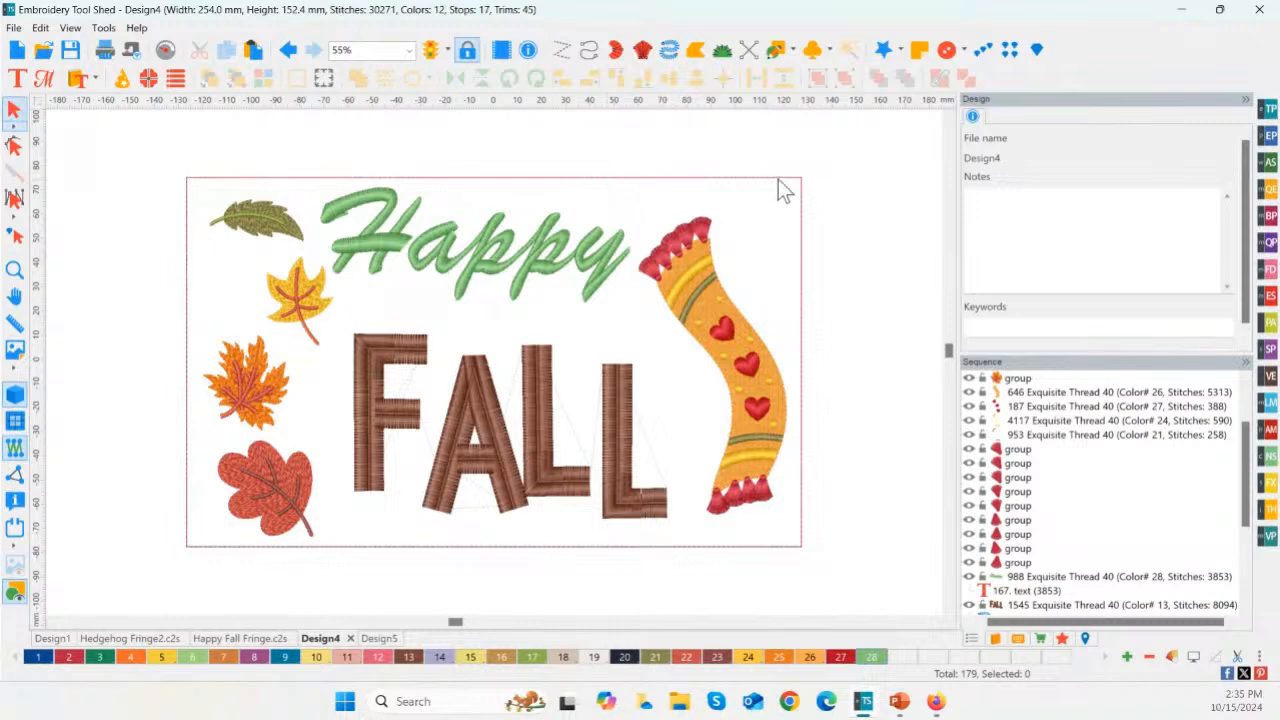
Step: Insert the Straight-M fringe with the Fringe Tool outside the hoop, beside the leaves
{"action": "left_click", "coordinate": [1268, 482]}
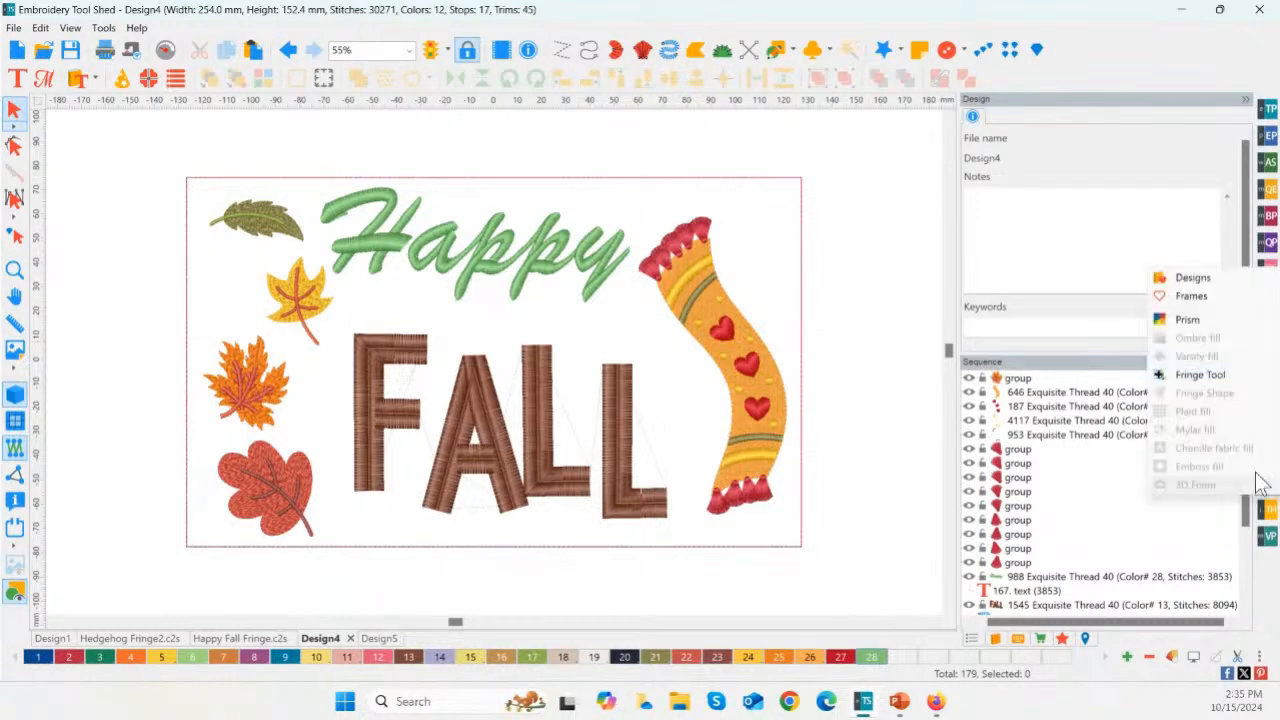
{"action": "left_click", "coordinate": [1188, 378]}
{"action": "left_click", "coordinate": [690, 537]}
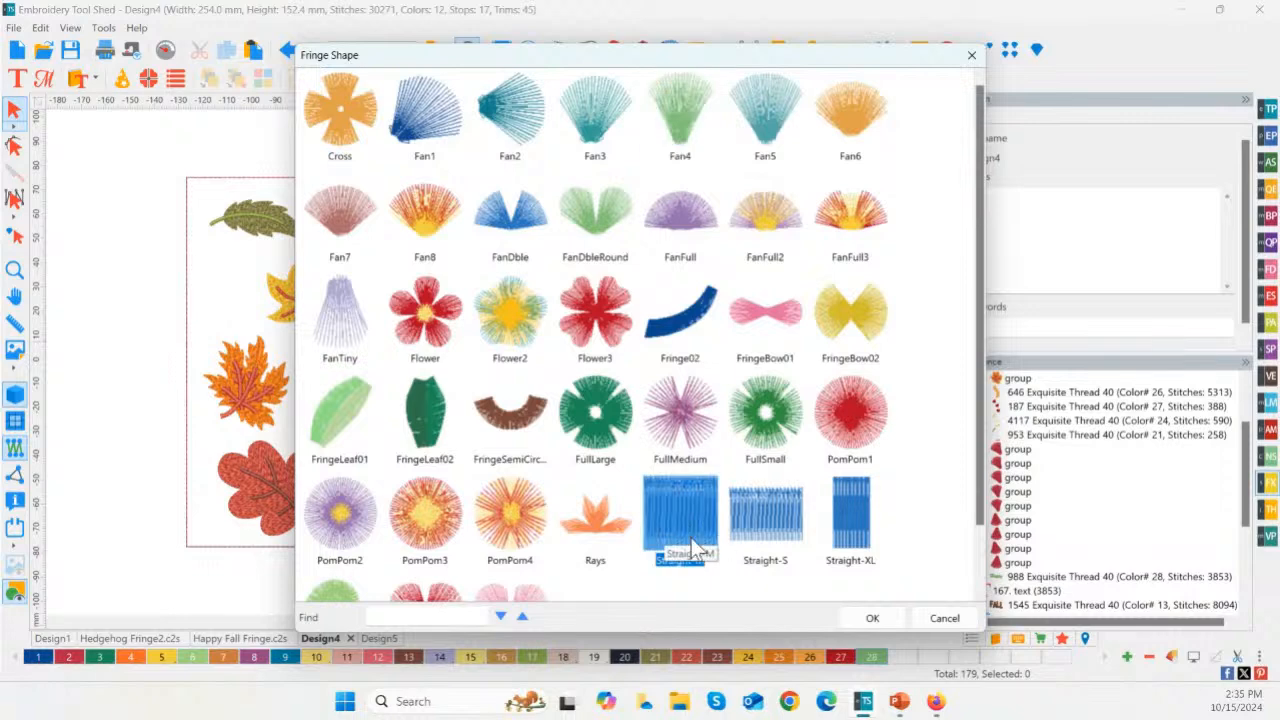
{"action": "double_click", "coordinate": [686, 521]}
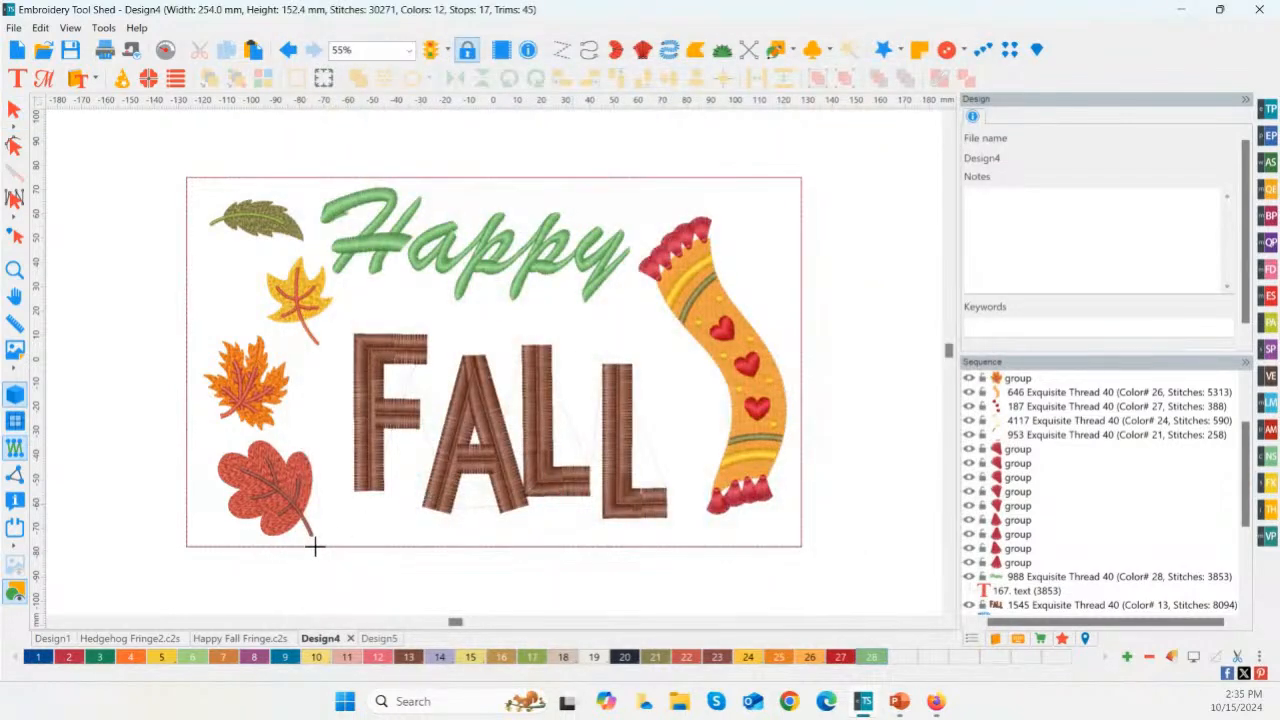
{"action": "left_click", "coordinate": [116, 430]}
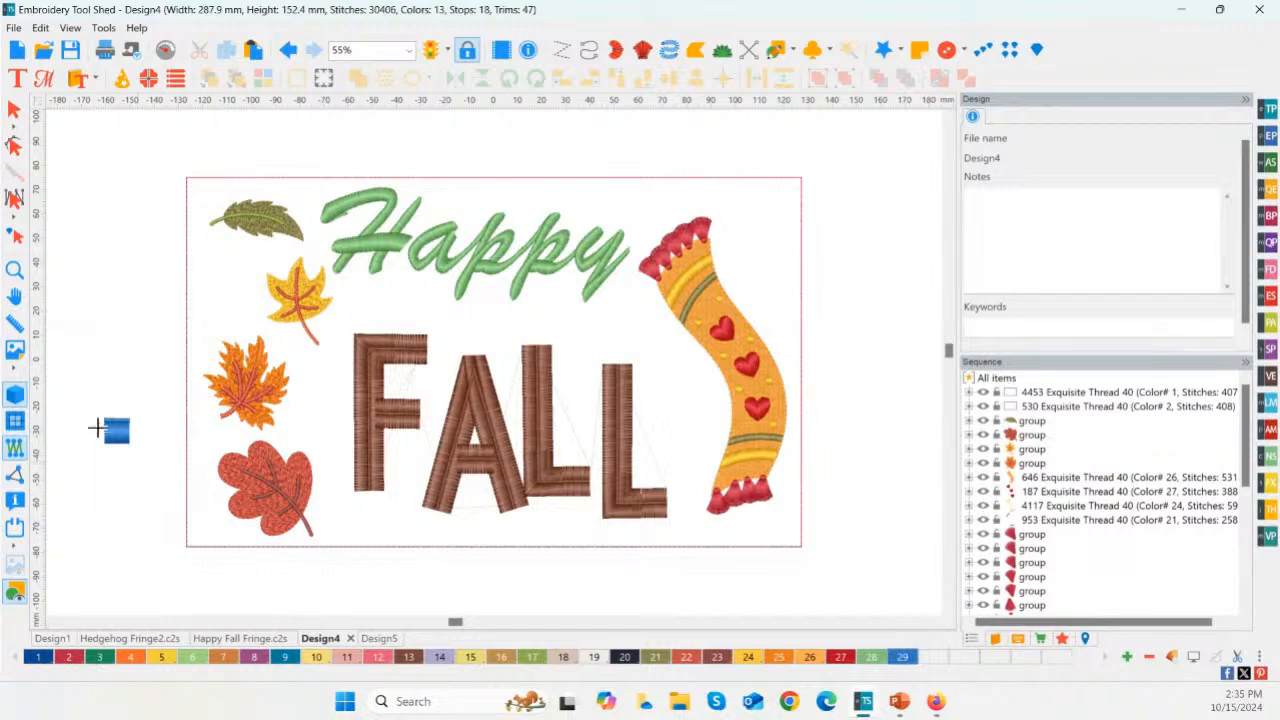
Step: Stretch the Straight-M fringe sideways to about 21 mm wide
{"action": "left_click", "coordinate": [14, 270]}
{"action": "left_click_drag", "start_coordinate": [68, 394], "coordinate": [160, 474]}
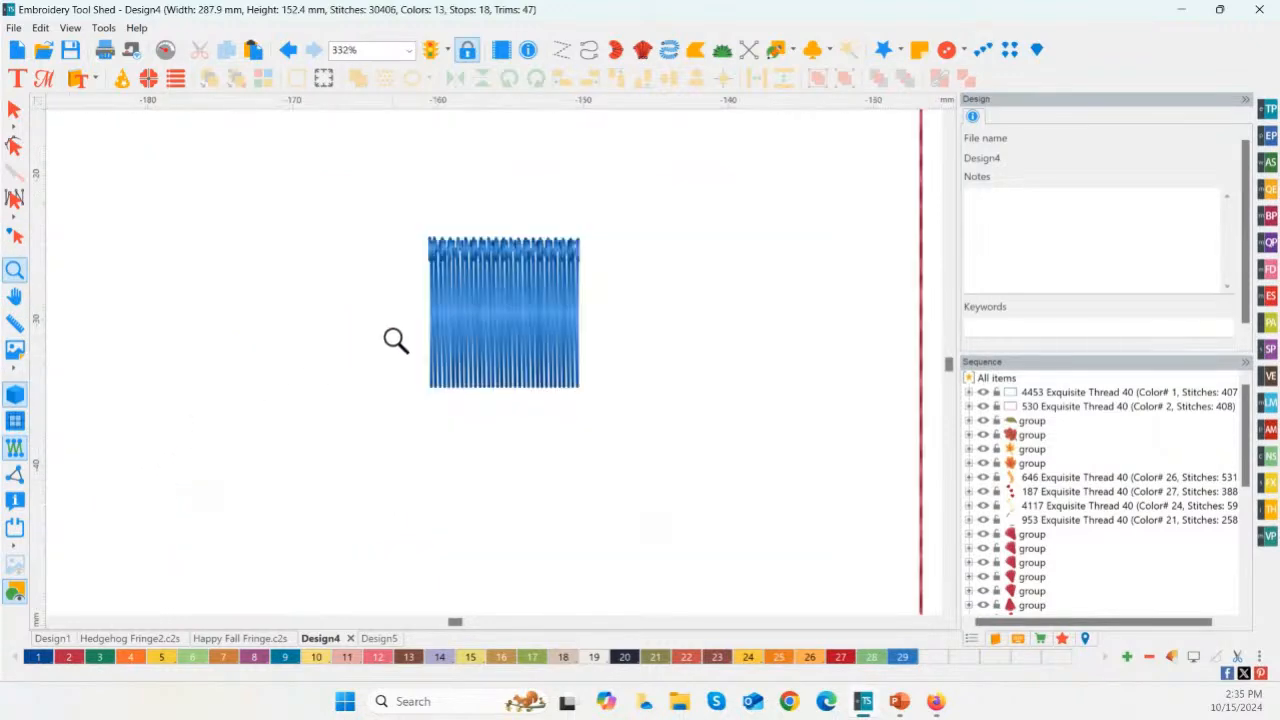
{"action": "left_click", "coordinate": [15, 108]}
{"action": "left_click", "coordinate": [461, 335]}
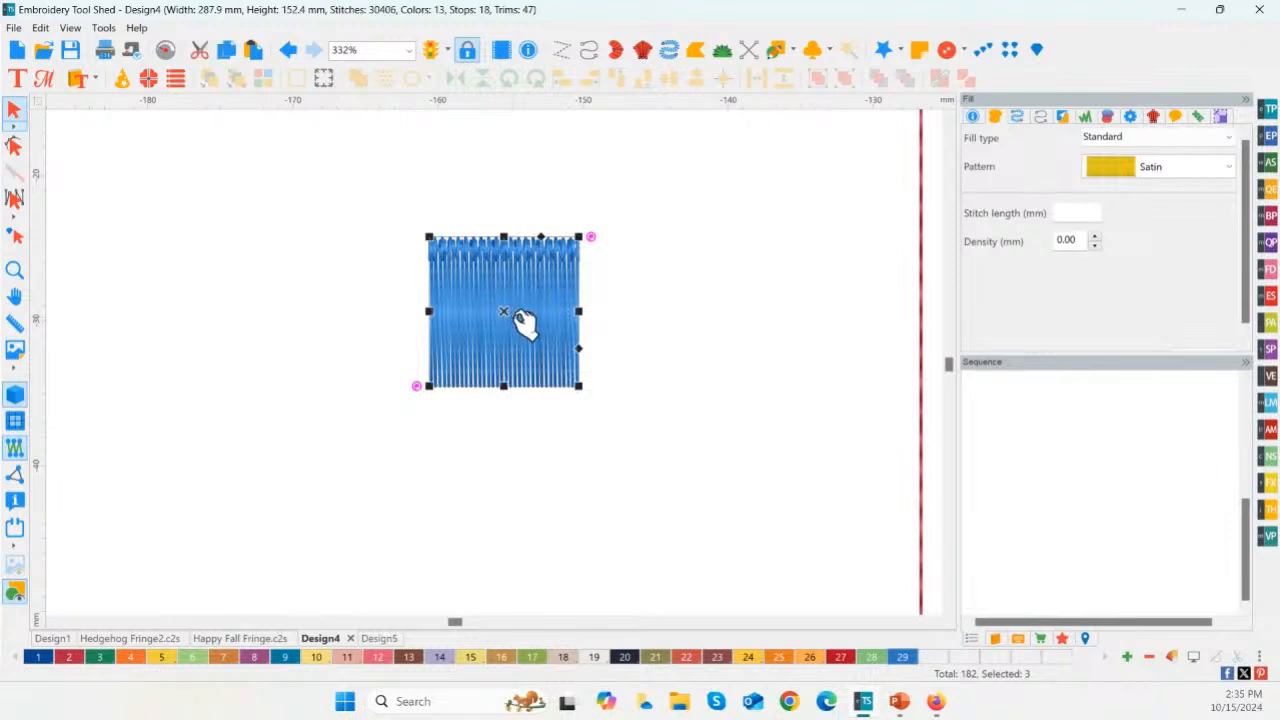
{"action": "left_click_drag", "start_coordinate": [578, 311], "coordinate": [730, 310]}
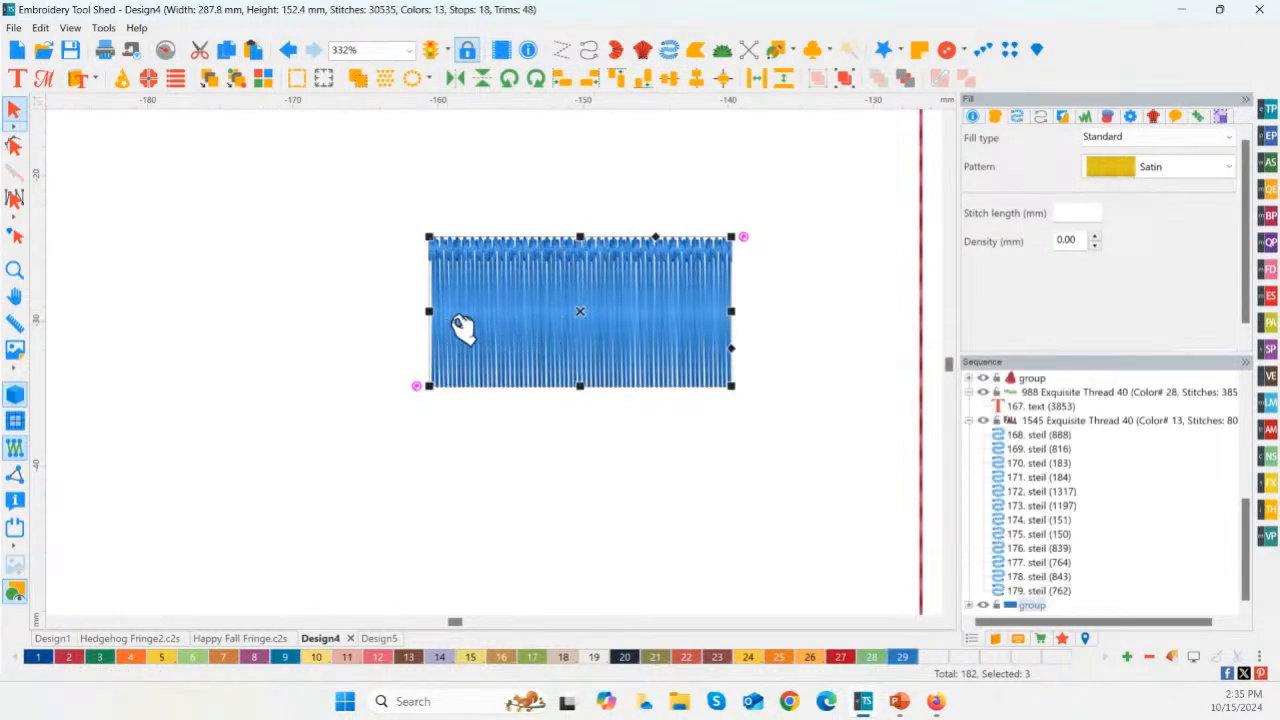
Step: Try stretching the Straight-M fringe downward to about twice its height, and undo the change
{"action": "left_click_drag", "start_coordinate": [580, 386], "coordinate": [578, 555]}
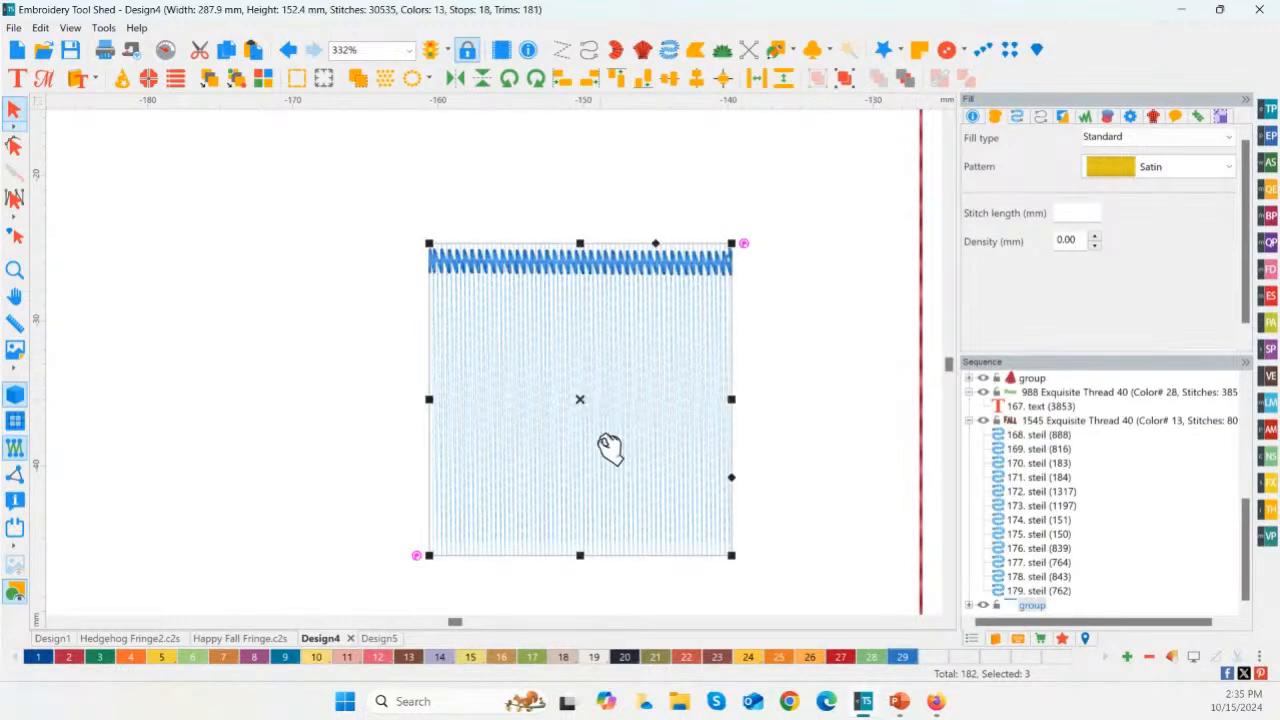
{"action": "left_click", "coordinate": [760, 378]}
{"action": "left_click", "coordinate": [566, 423]}
{"action": "key", "text": "ctrl+z"}
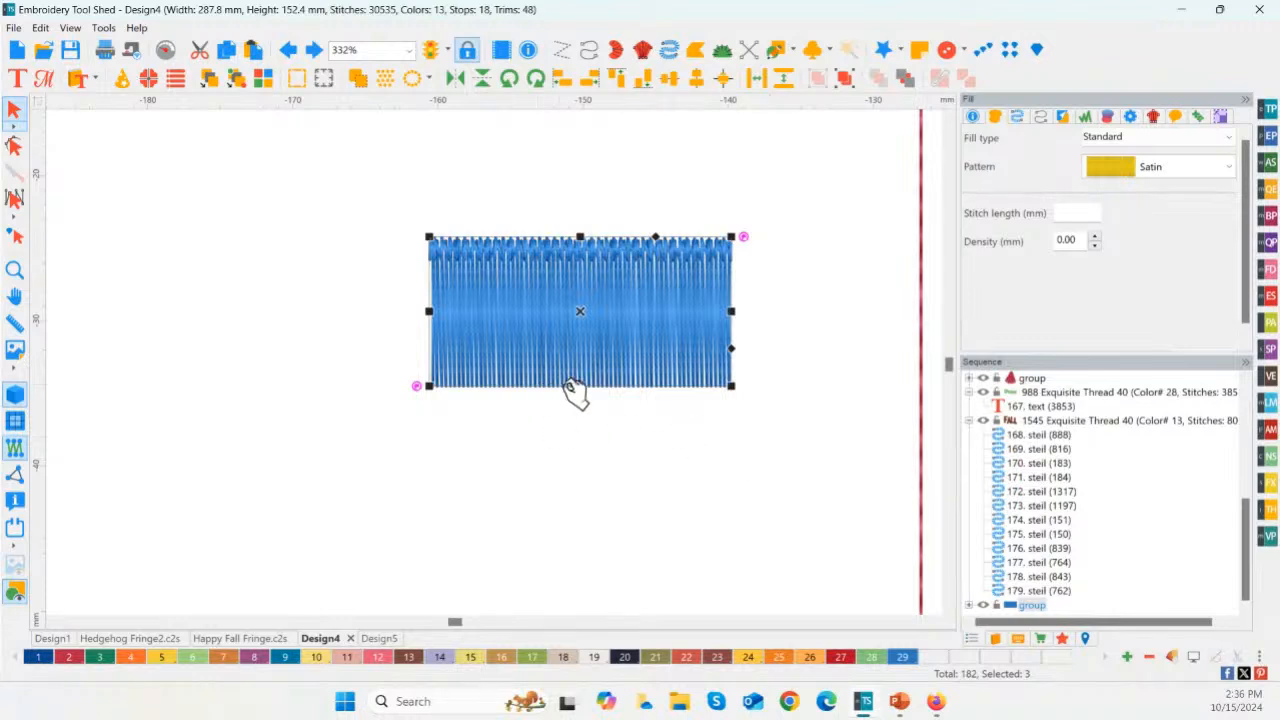
Step: Widen the Straight-M fringe further to about 29 mm and bring the whole design back into view
{"action": "left_click_drag", "start_coordinate": [731, 311], "coordinate": [850, 320]}
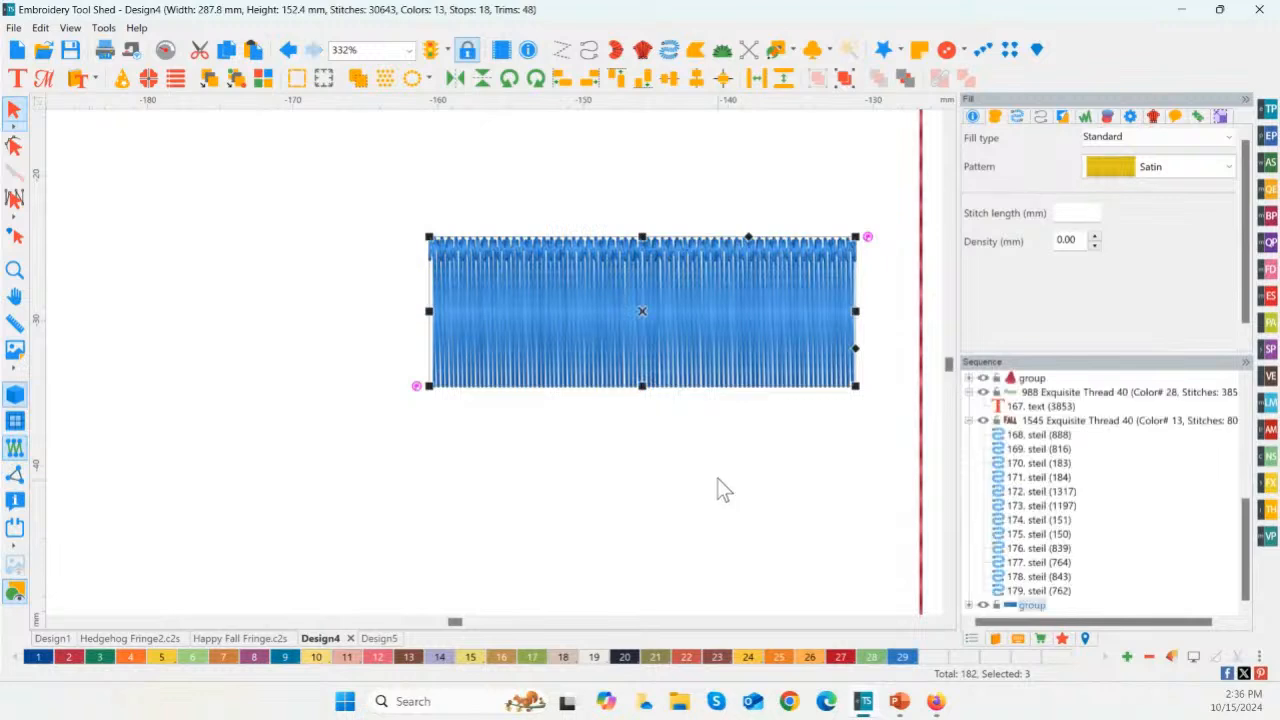
{"action": "left_click", "coordinate": [14, 270]}
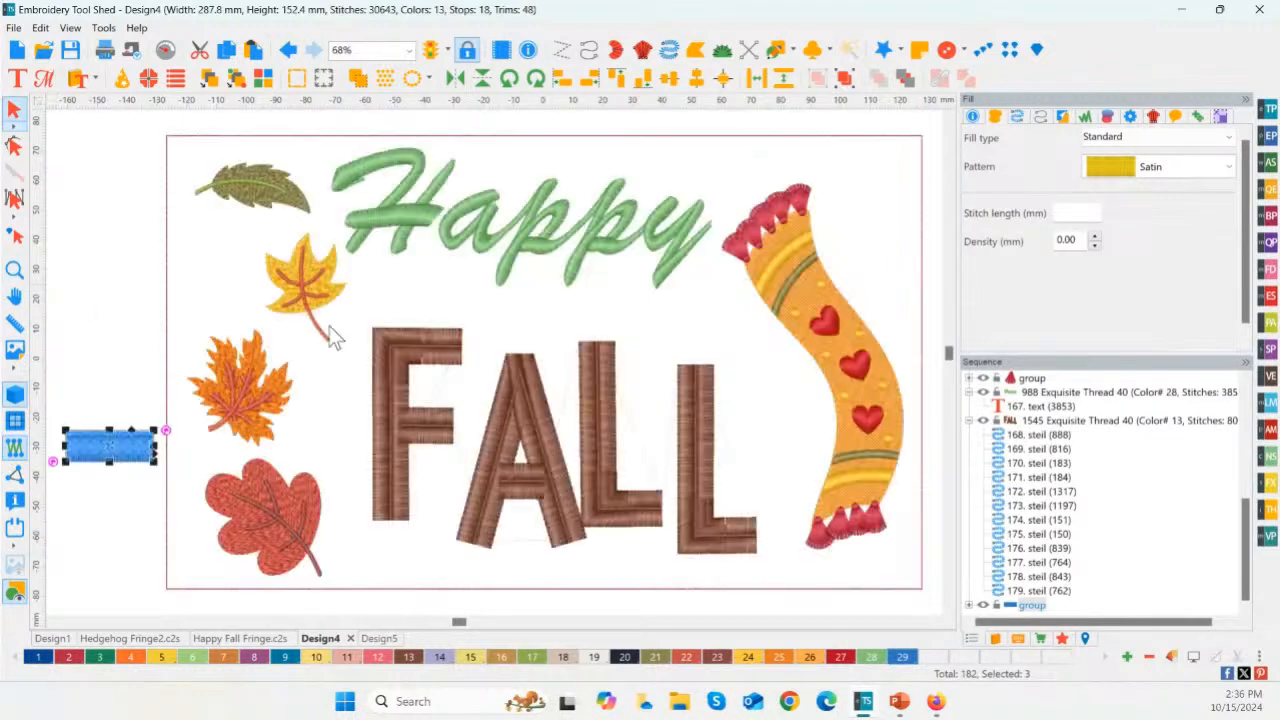
Step: Move the Straight-M fringe directly below the hoop's lower edge and stretch it across the hoop's full width, about 257 mm
{"action": "left_click_drag", "start_coordinate": [122, 457], "coordinate": [956, 600]}
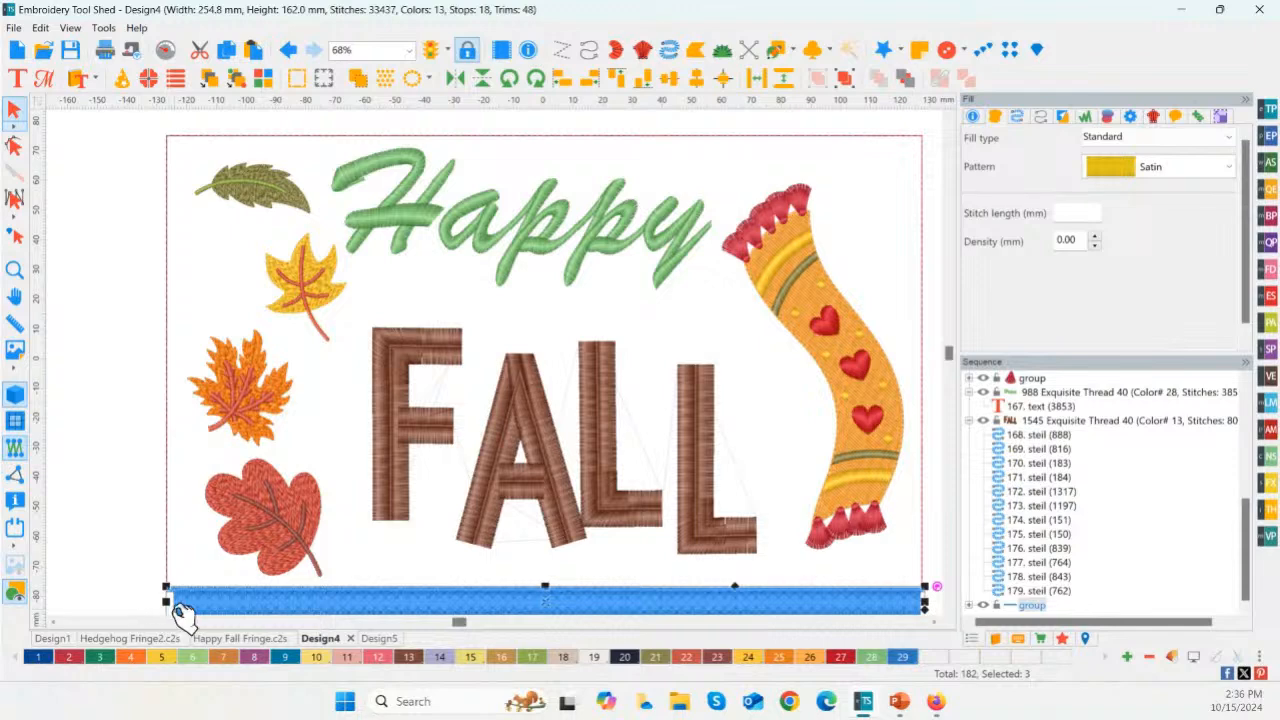
{"action": "left_click_drag", "start_coordinate": [160, 601], "coordinate": [158, 601]}
{"action": "left_click", "coordinate": [15, 270]}
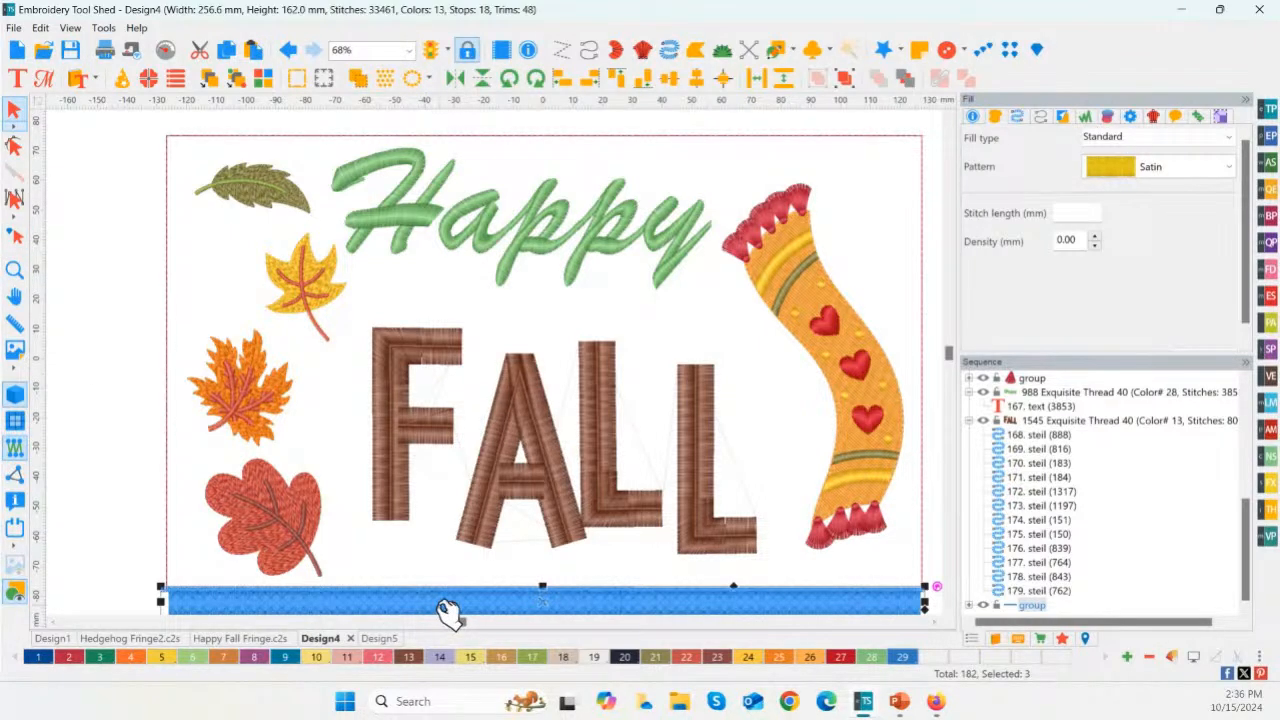
{"action": "scroll", "coordinate": [437, 613], "scroll_direction": "down", "scroll_amount": 1}
{"action": "scroll", "coordinate": [437, 613], "scroll_direction": "down", "scroll_amount": 1}
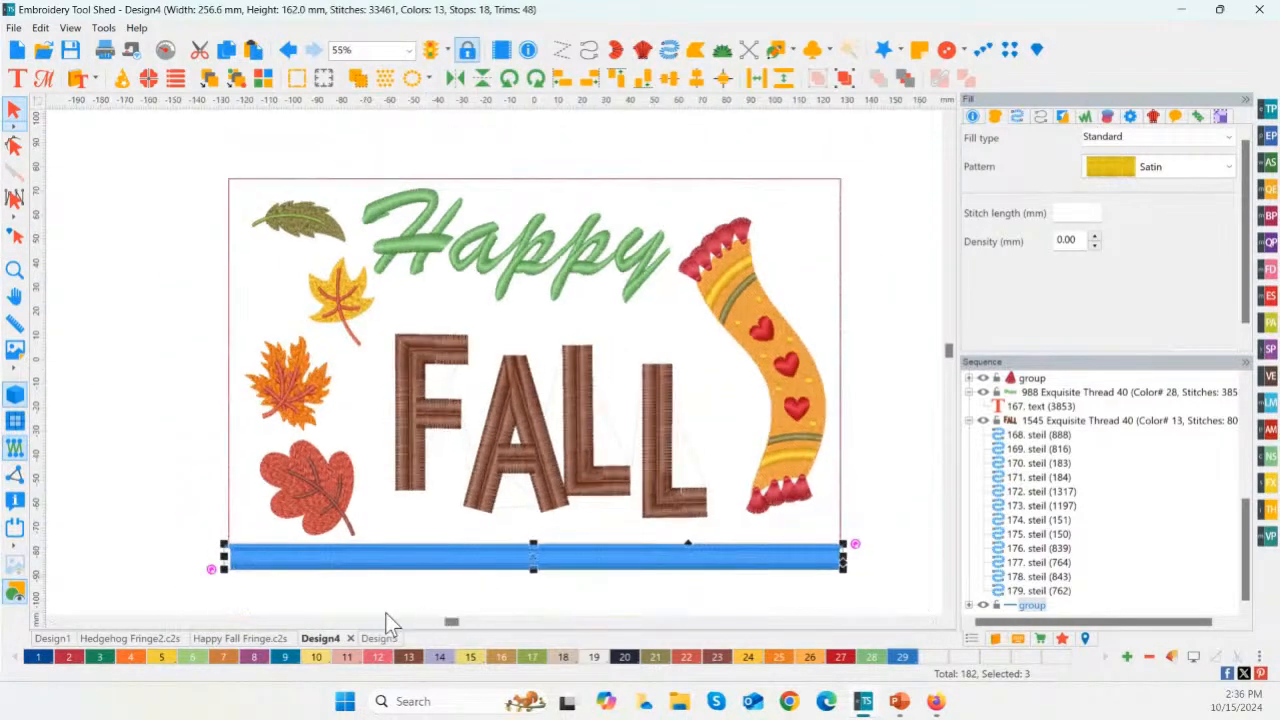
Step: Examine the fringe border in the finished Happy Fall Fringe.c2s design, and return to Design4 with the whole design in view
{"action": "left_click", "coordinate": [237, 640]}
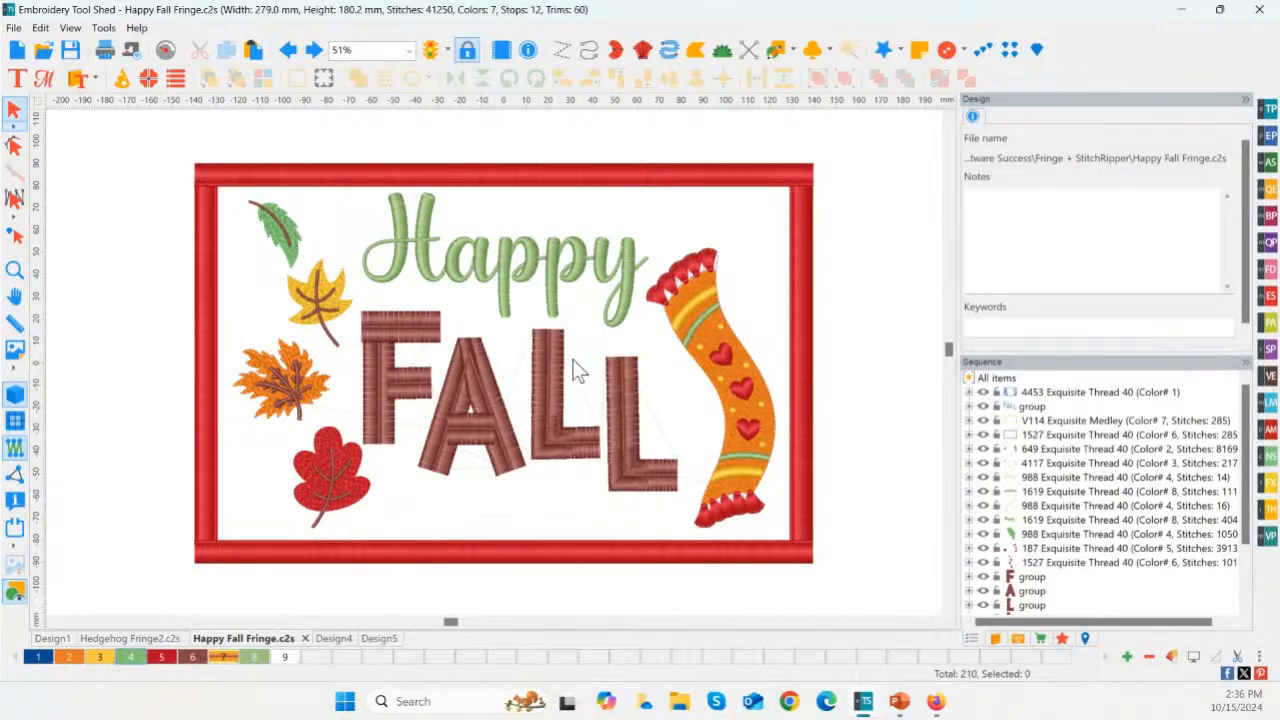
{"action": "left_click", "coordinate": [333, 638]}
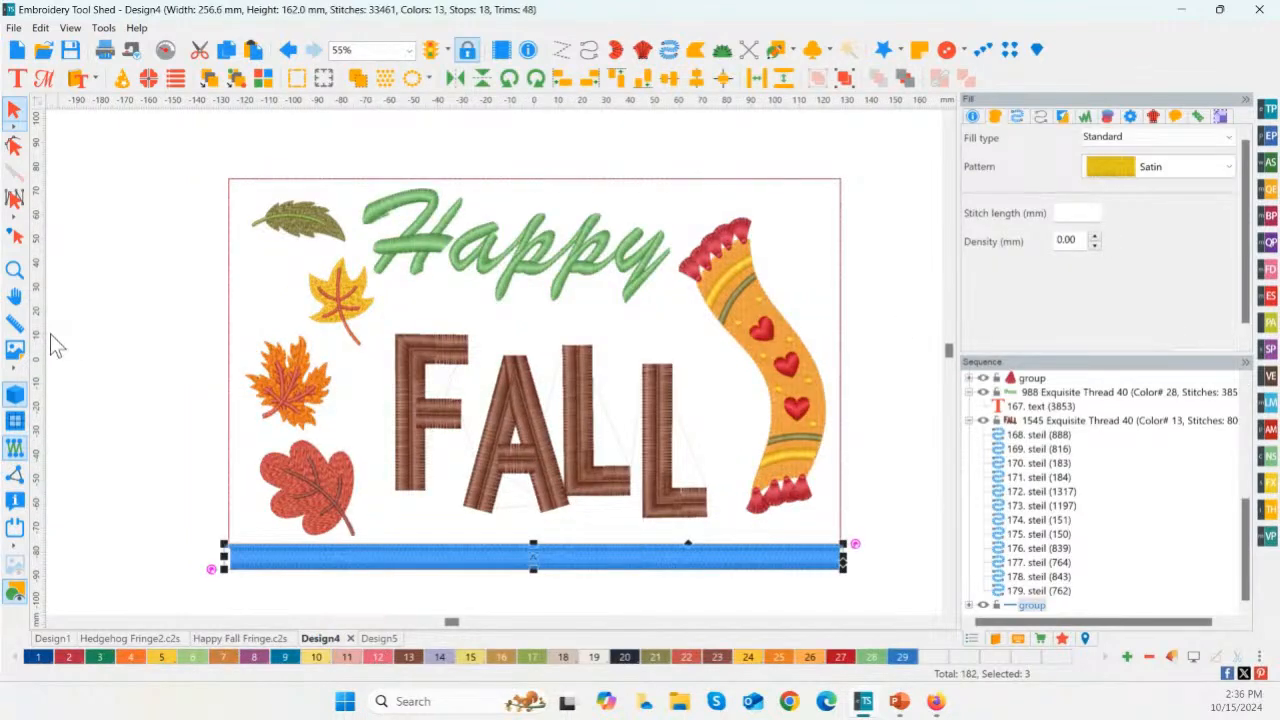
{"action": "double_click", "coordinate": [20, 273]}
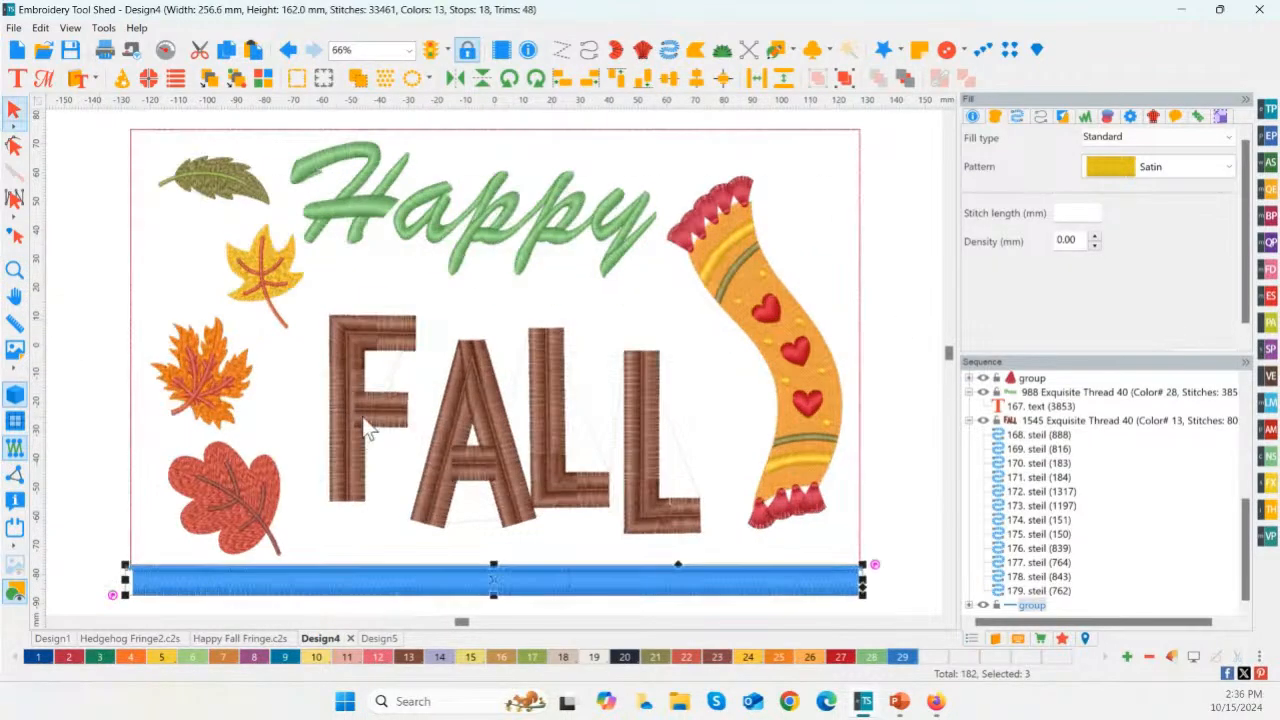
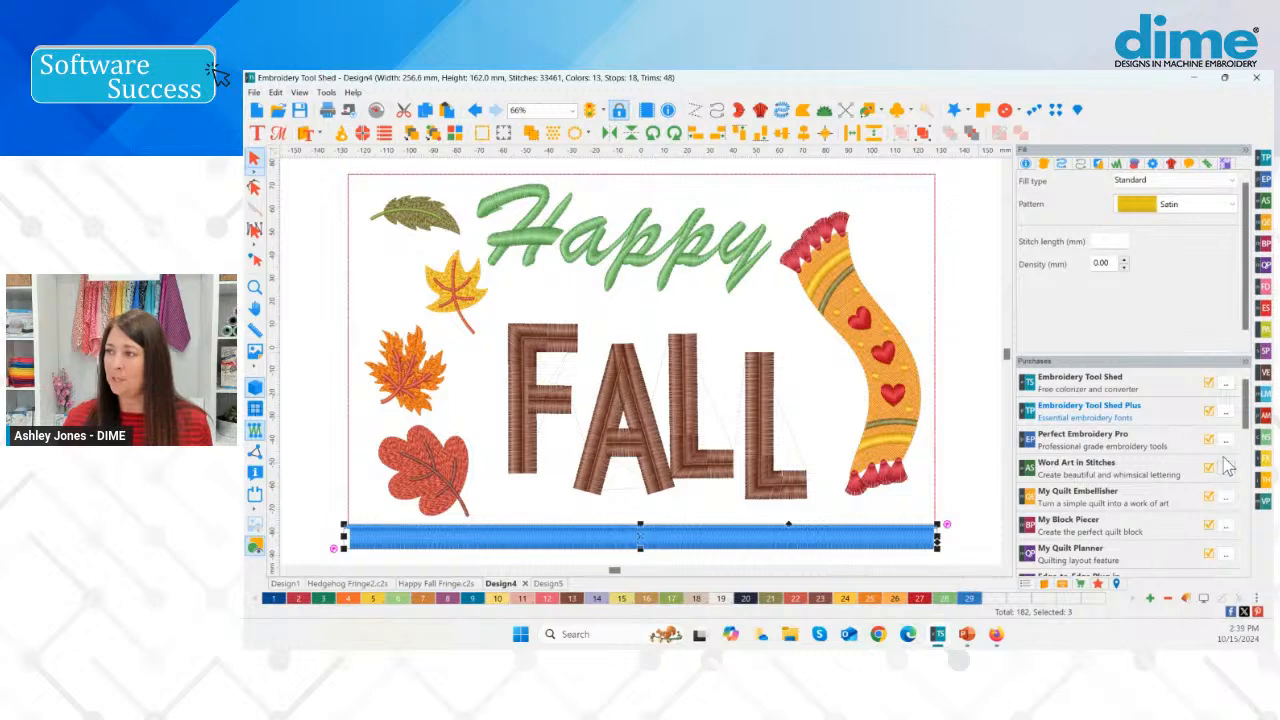
Step: Review the list of purchased programs and the options offered for Stitched Snapshots
{"action": "left_click_drag", "start_coordinate": [1243, 409], "coordinate": [1242, 434]}
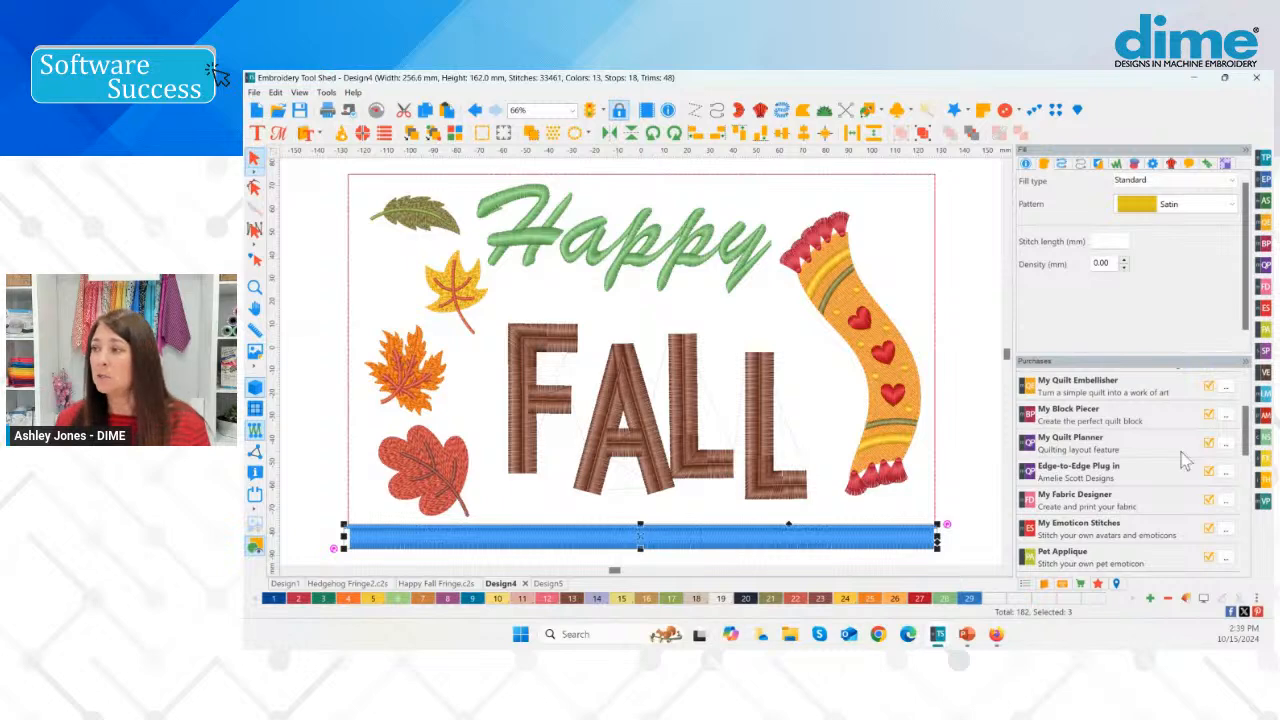
{"action": "left_click_drag", "start_coordinate": [1246, 418], "coordinate": [1247, 462]}
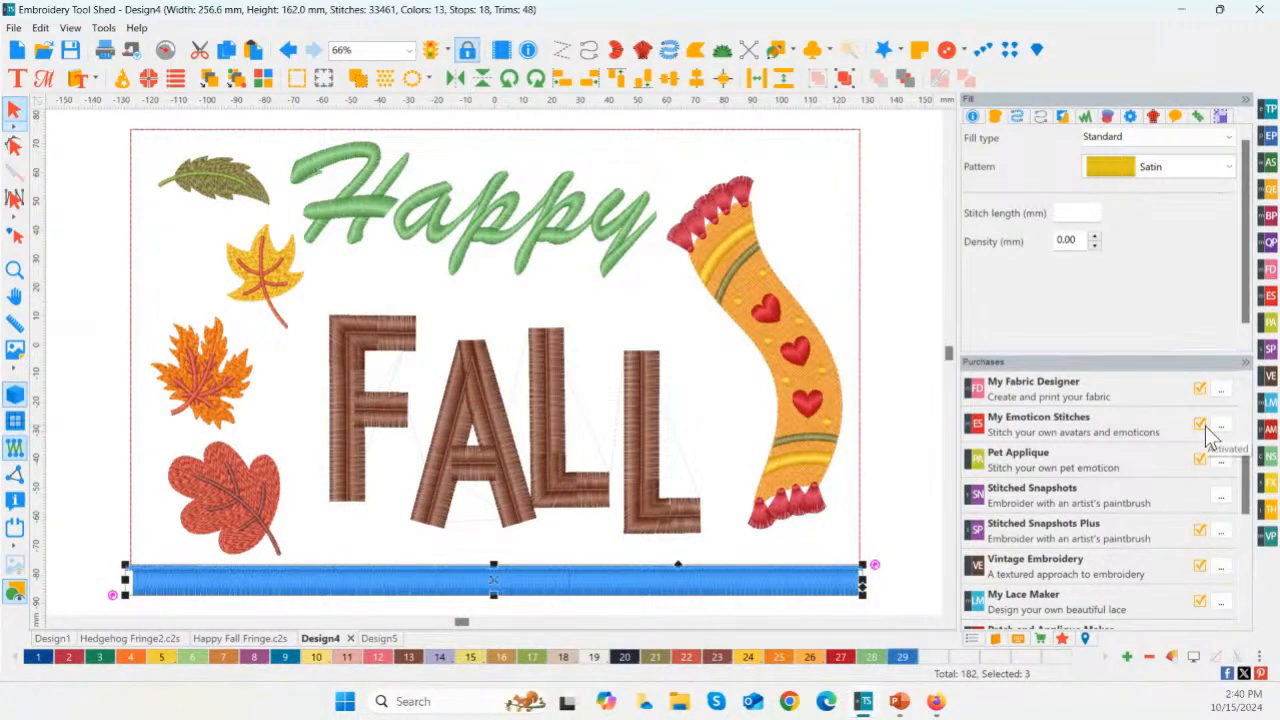
{"action": "left_click", "coordinate": [1222, 499]}
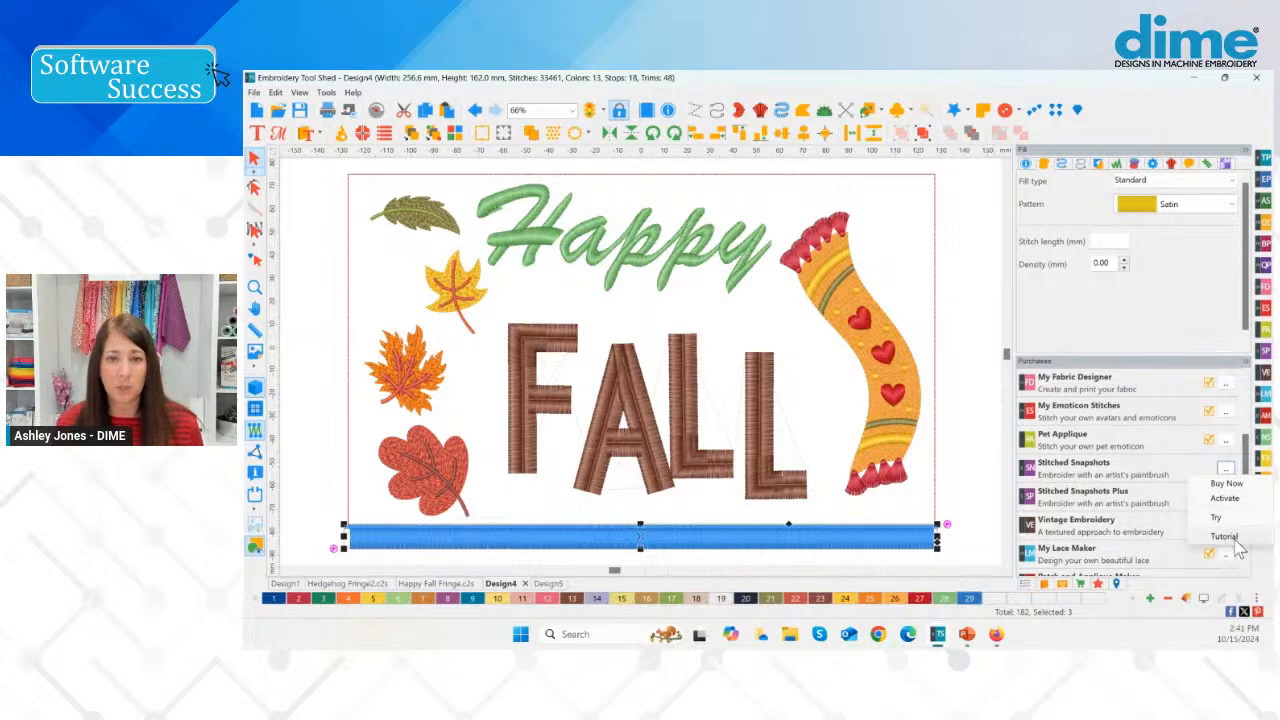
{"action": "left_click", "coordinate": [1186, 440]}
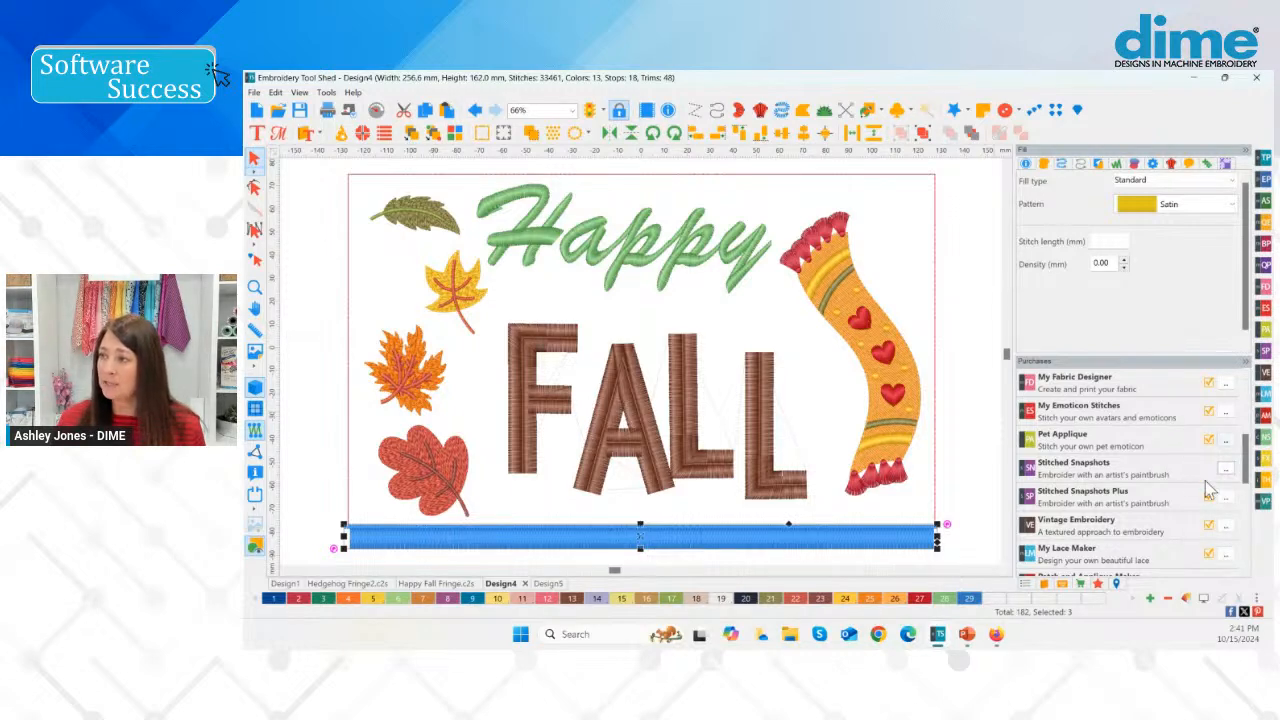
Step: Open the user manual for Embroidery Tool Shed Plus from the list of purchased programs
{"action": "left_click_drag", "start_coordinate": [1247, 455], "coordinate": [1250, 390]}
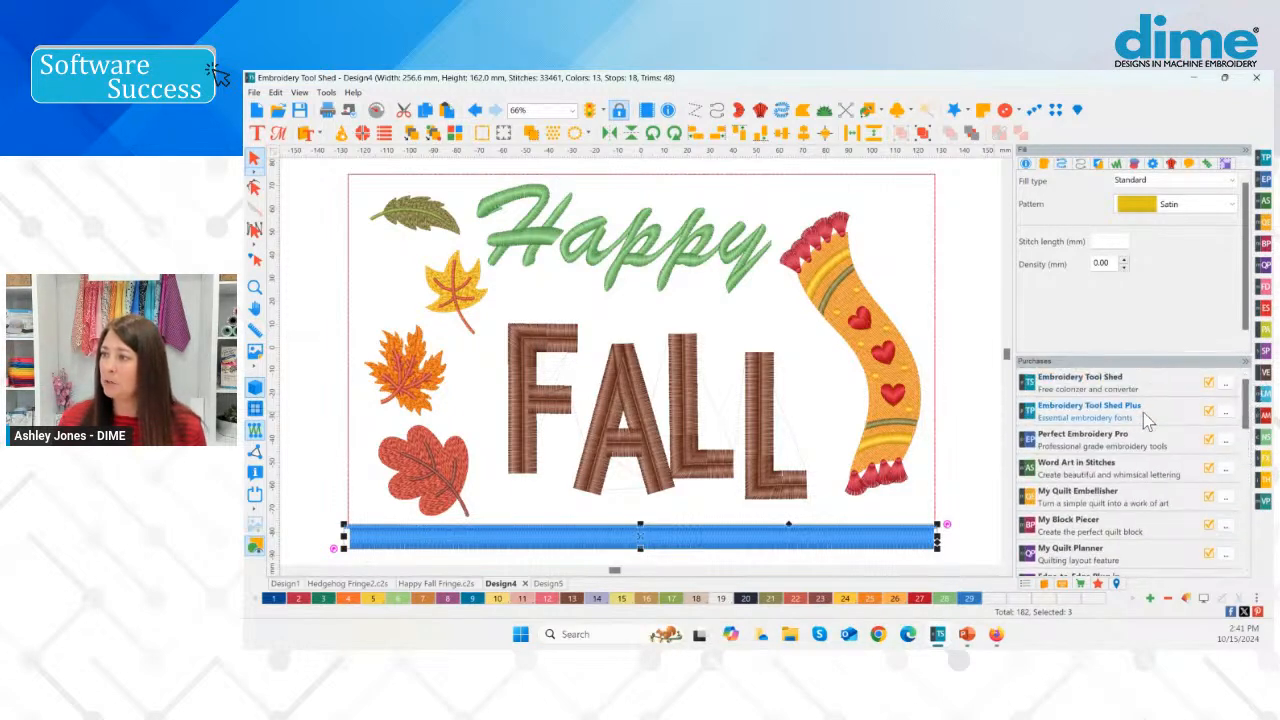
{"action": "left_click", "coordinate": [1226, 411]}
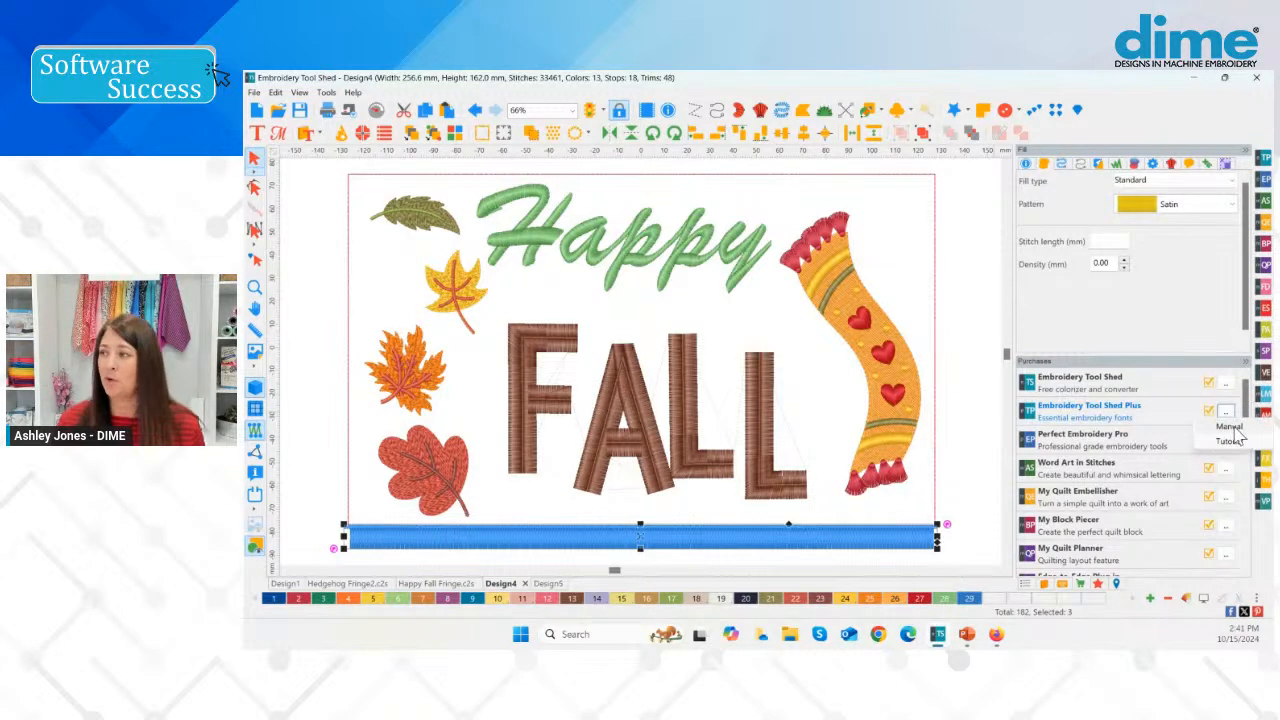
{"action": "left_click", "coordinate": [1229, 427]}
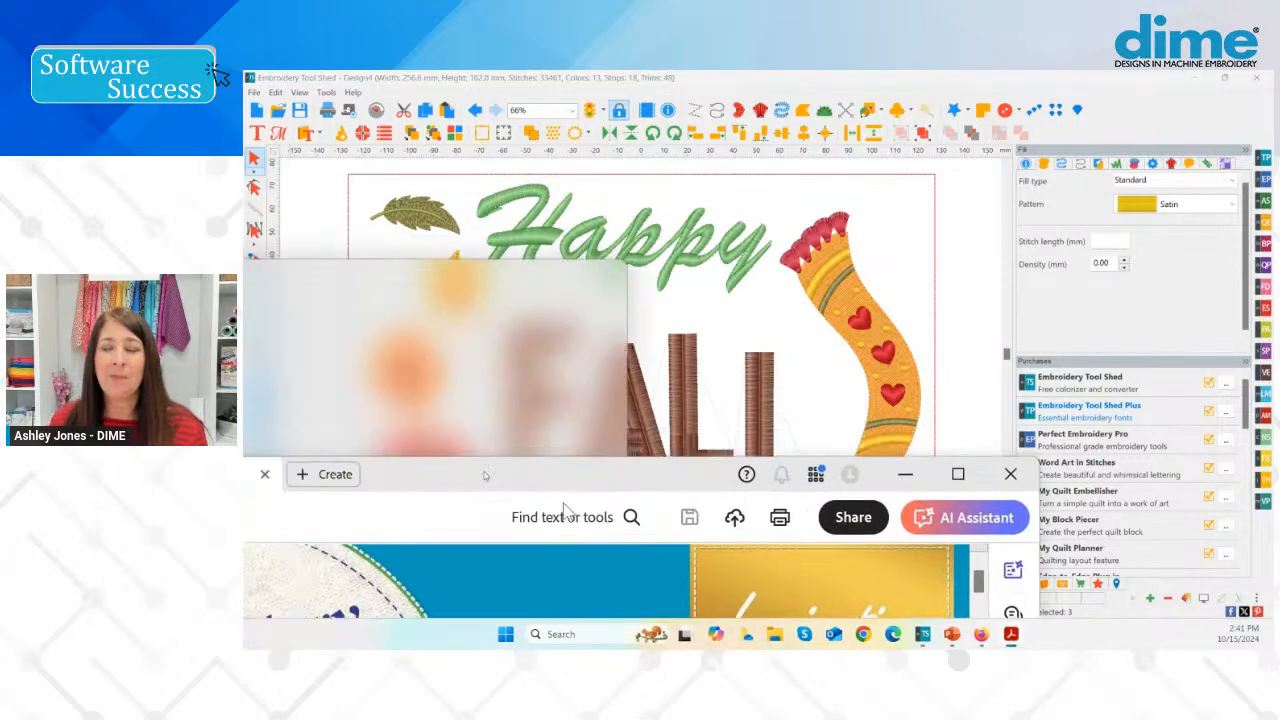
Step: Look through the manual's pages and enlarge the appendices listing in its table of contents
{"action": "scroll", "coordinate": [880, 320], "scroll_direction": "down", "scroll_amount": 8}
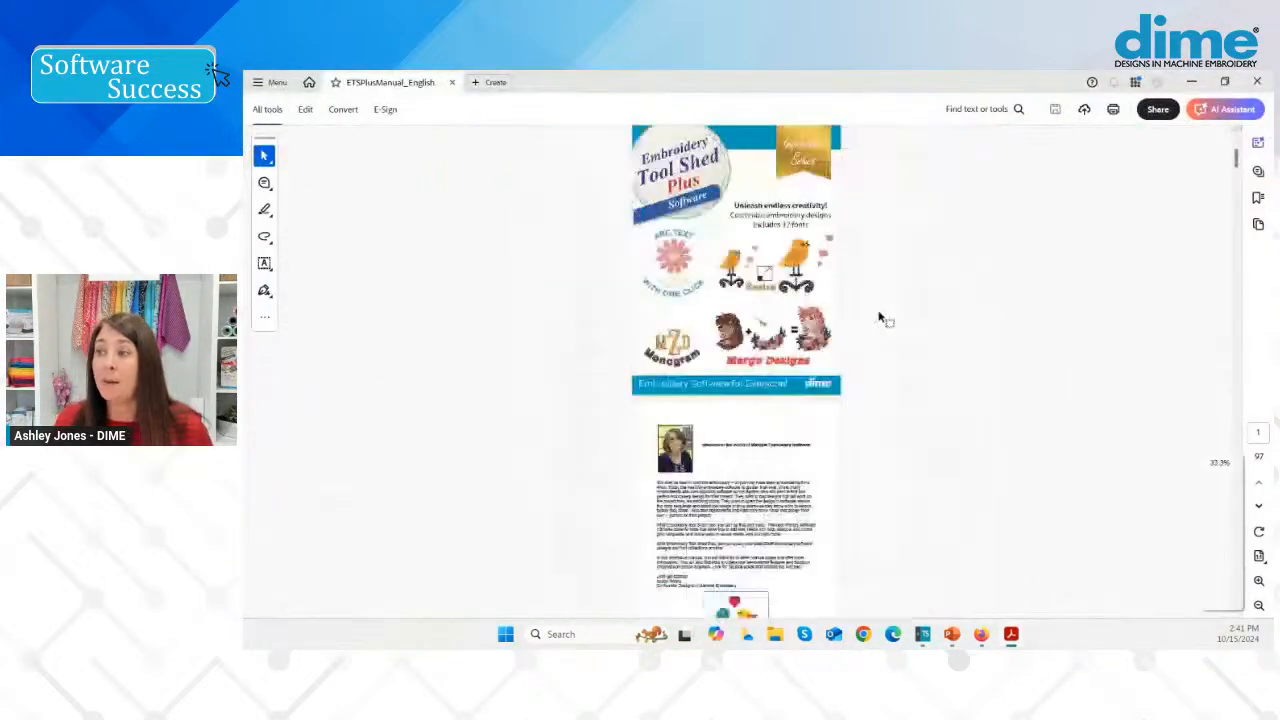
{"action": "scroll", "coordinate": [874, 345], "scroll_direction": "down", "scroll_amount": 5}
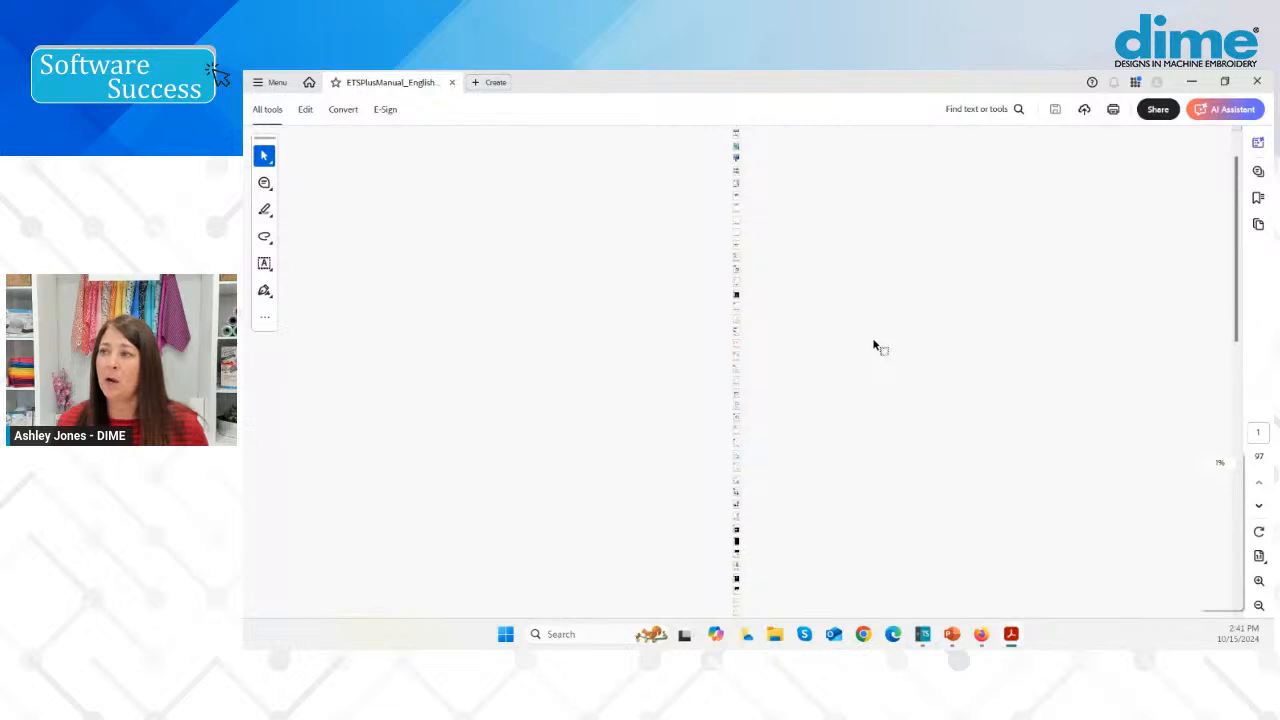
{"action": "scroll", "coordinate": [849, 349], "scroll_direction": "up", "scroll_amount": 6}
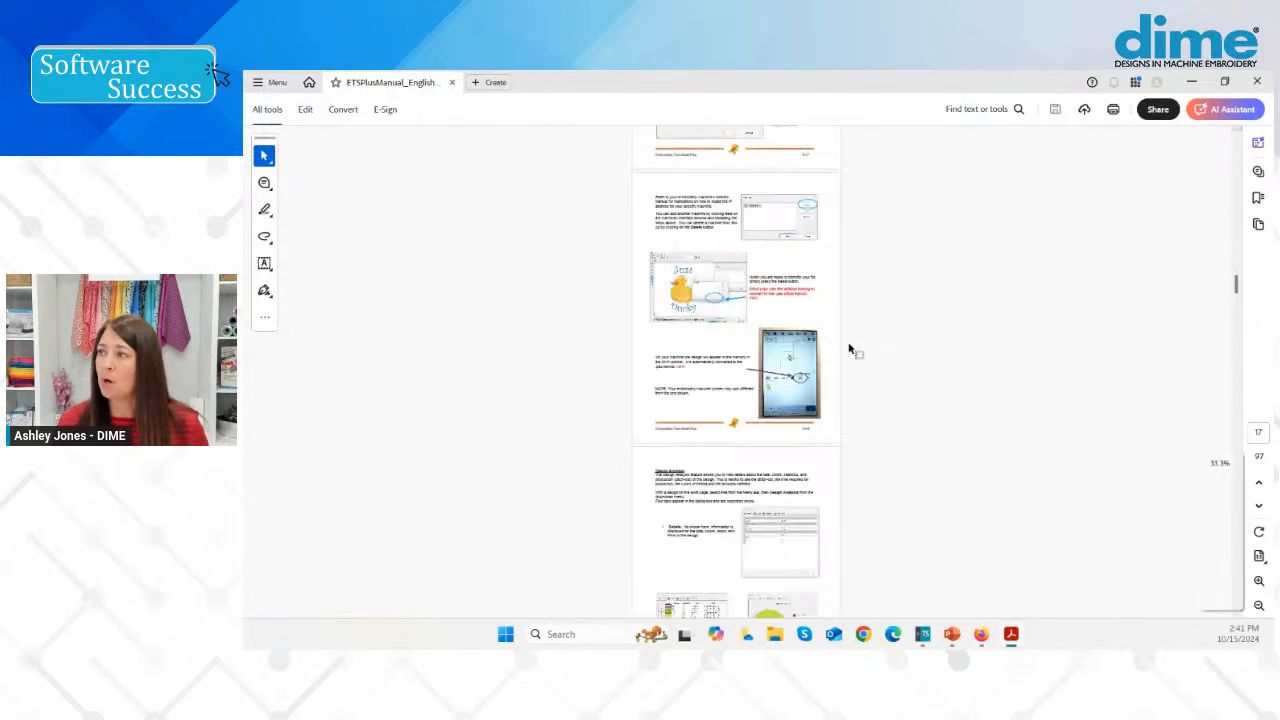
{"action": "left_click_drag", "start_coordinate": [1245, 300], "coordinate": [1239, 207]}
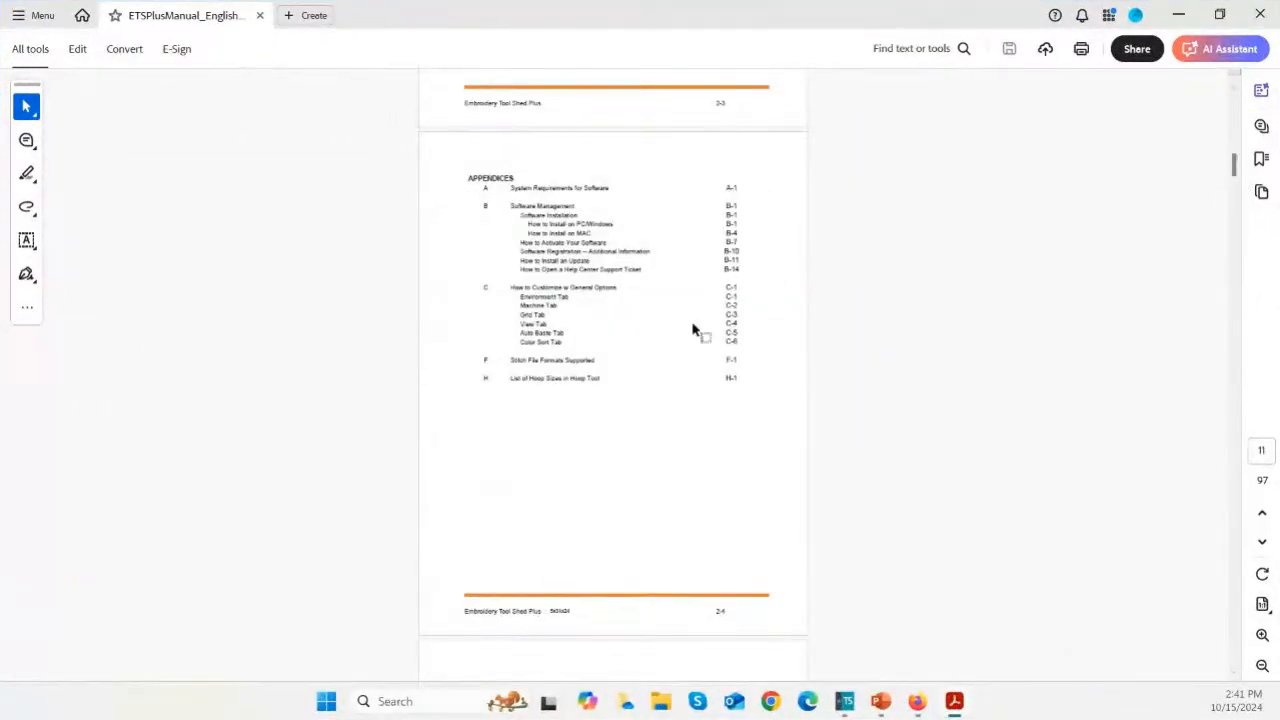
{"action": "scroll", "coordinate": [733, 385], "scroll_direction": "up", "scroll_amount": 1, "text": "ctrl"}
{"action": "scroll", "coordinate": [733, 385], "scroll_direction": "up", "scroll_amount": 3, "text": "ctrl"}
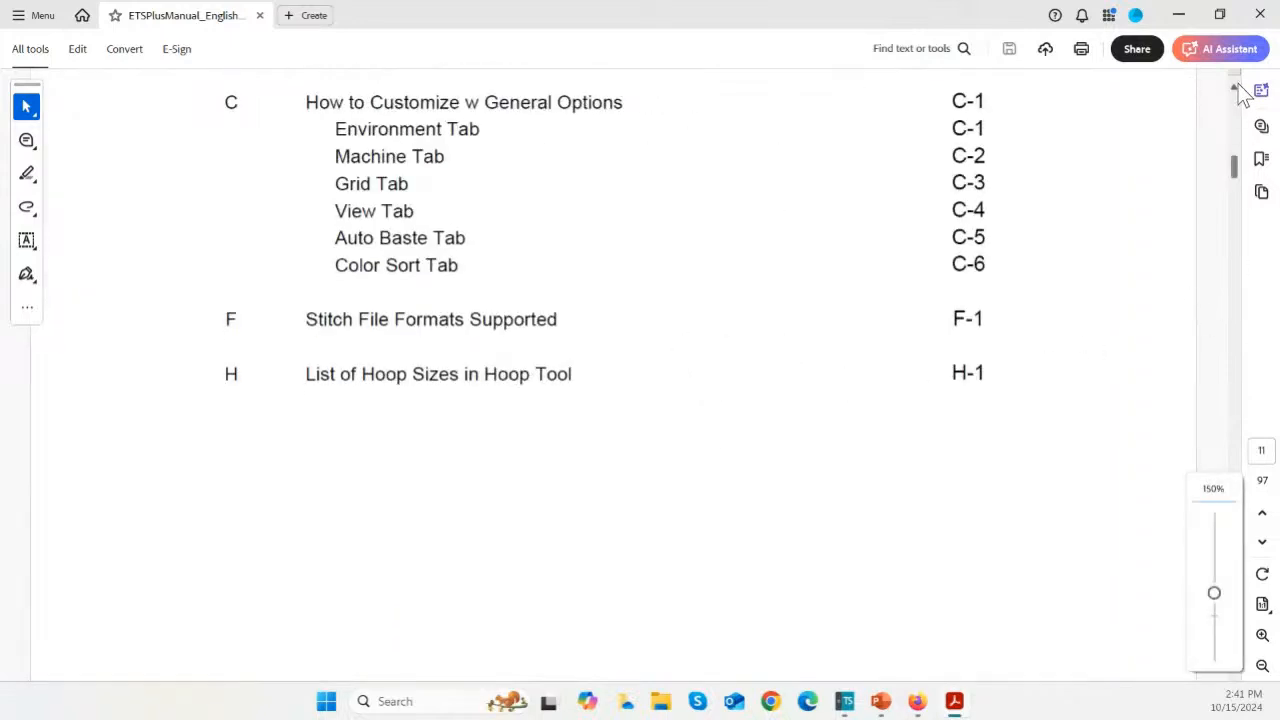
{"action": "scroll", "coordinate": [1240, 94], "scroll_direction": "up", "scroll_amount": 3}
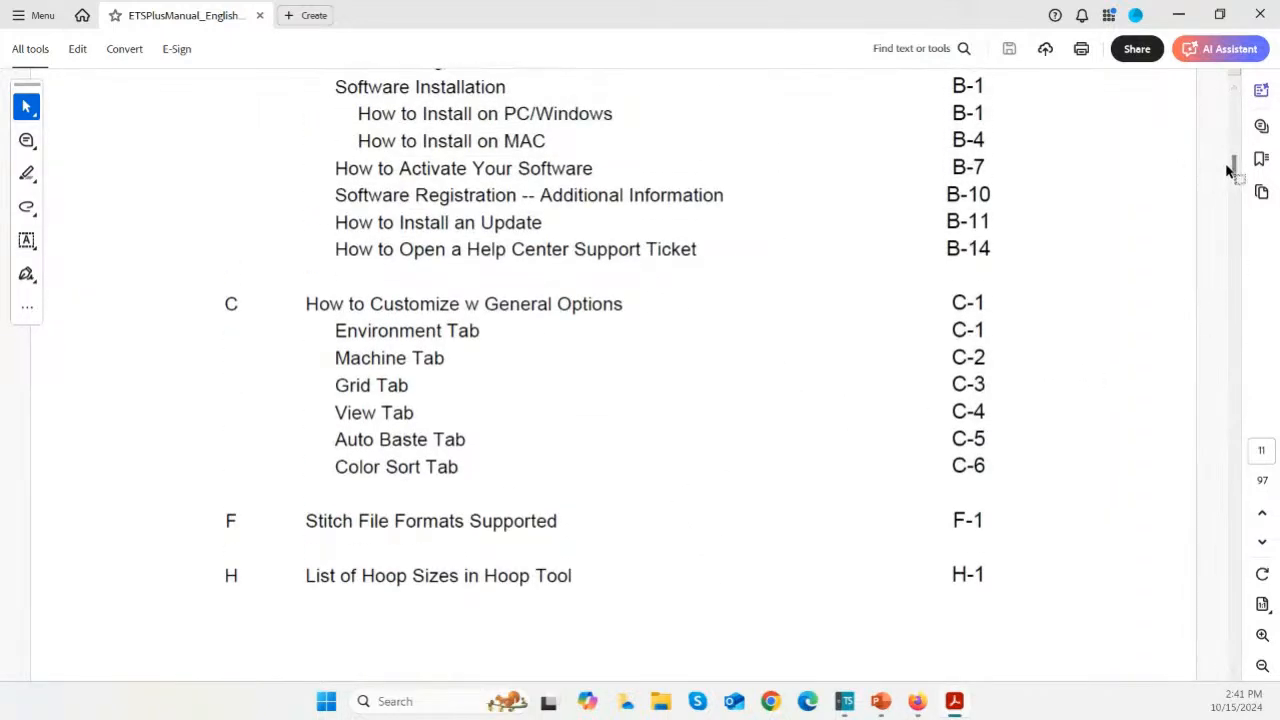
Step: Read the Section 3 pages on the menu bar, work page, Properties Box and Tool Box, including their cross-reference links
{"action": "left_click_drag", "start_coordinate": [1234, 166], "coordinate": [1238, 190]}
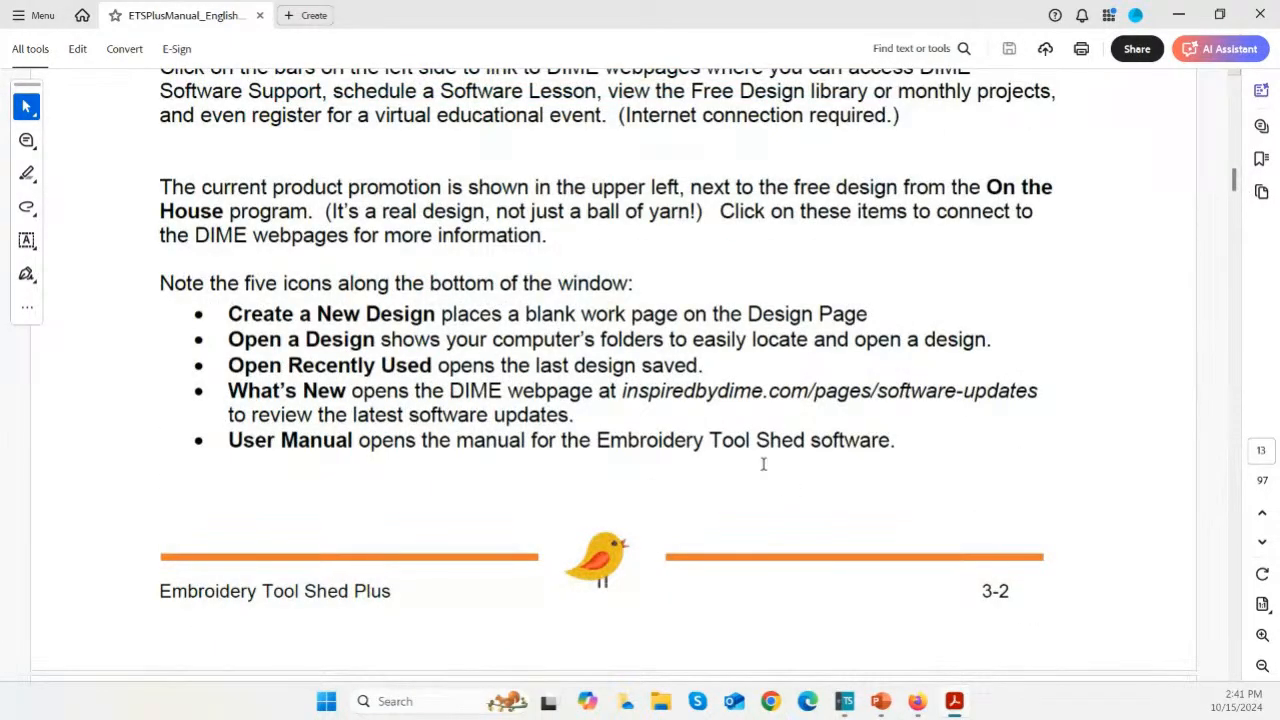
{"action": "scroll", "coordinate": [760, 463], "scroll_direction": "down", "scroll_amount": 6}
{"action": "scroll", "coordinate": [512, 330], "scroll_direction": "down", "scroll_amount": 10}
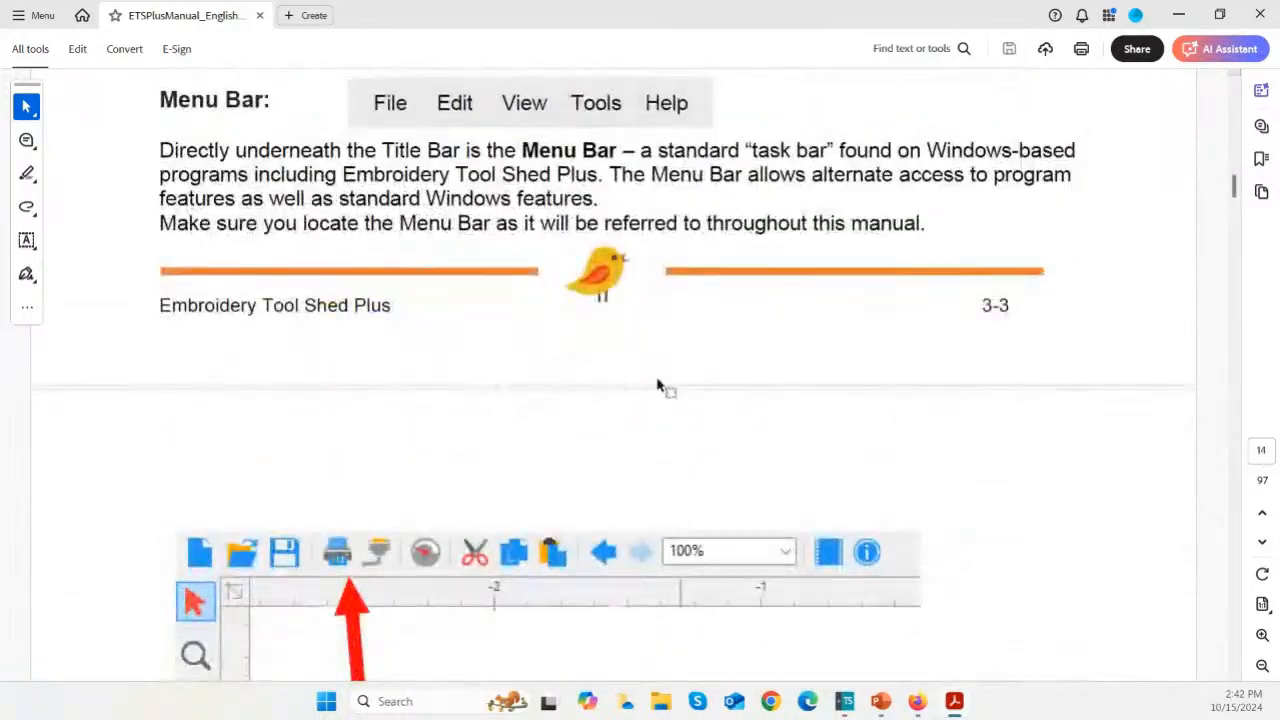
{"action": "scroll", "coordinate": [658, 390], "scroll_direction": "down", "scroll_amount": 7}
{"action": "scroll", "coordinate": [660, 395], "scroll_direction": "down", "scroll_amount": 4}
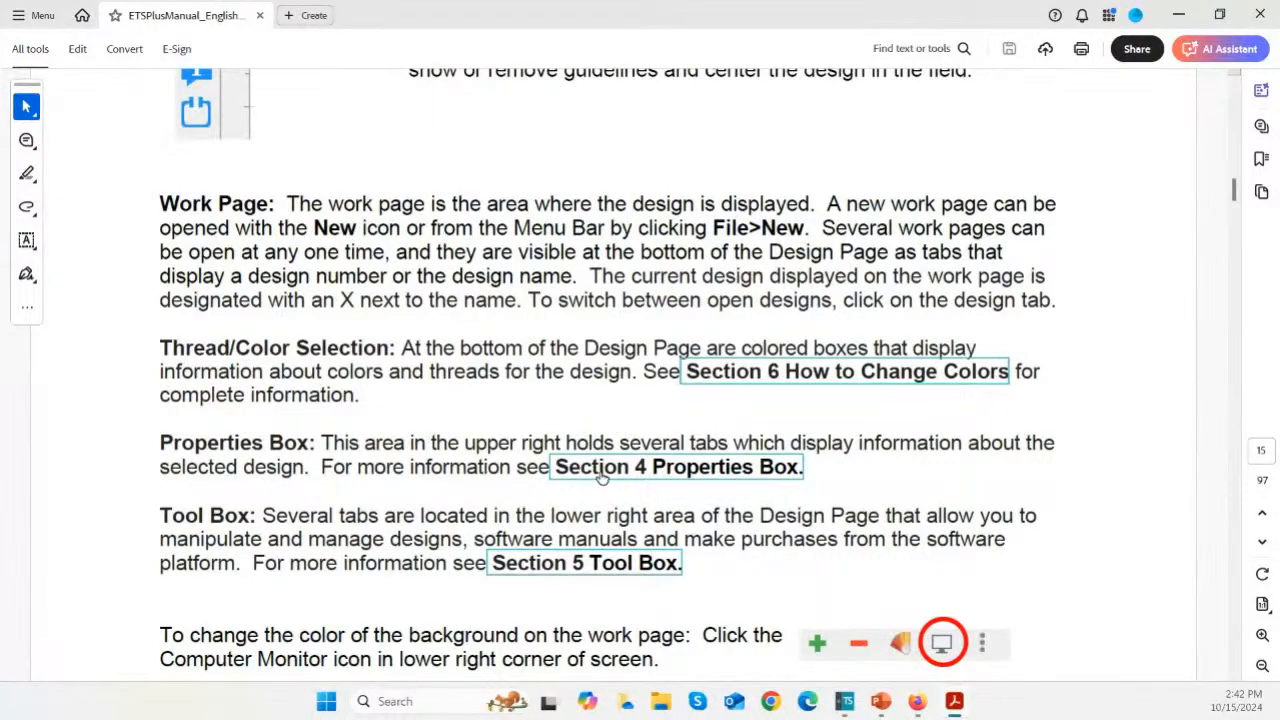
{"action": "scroll", "coordinate": [601, 477], "scroll_direction": "down", "scroll_amount": 6}
{"action": "scroll", "coordinate": [576, 465], "scroll_direction": "up", "scroll_amount": 5}
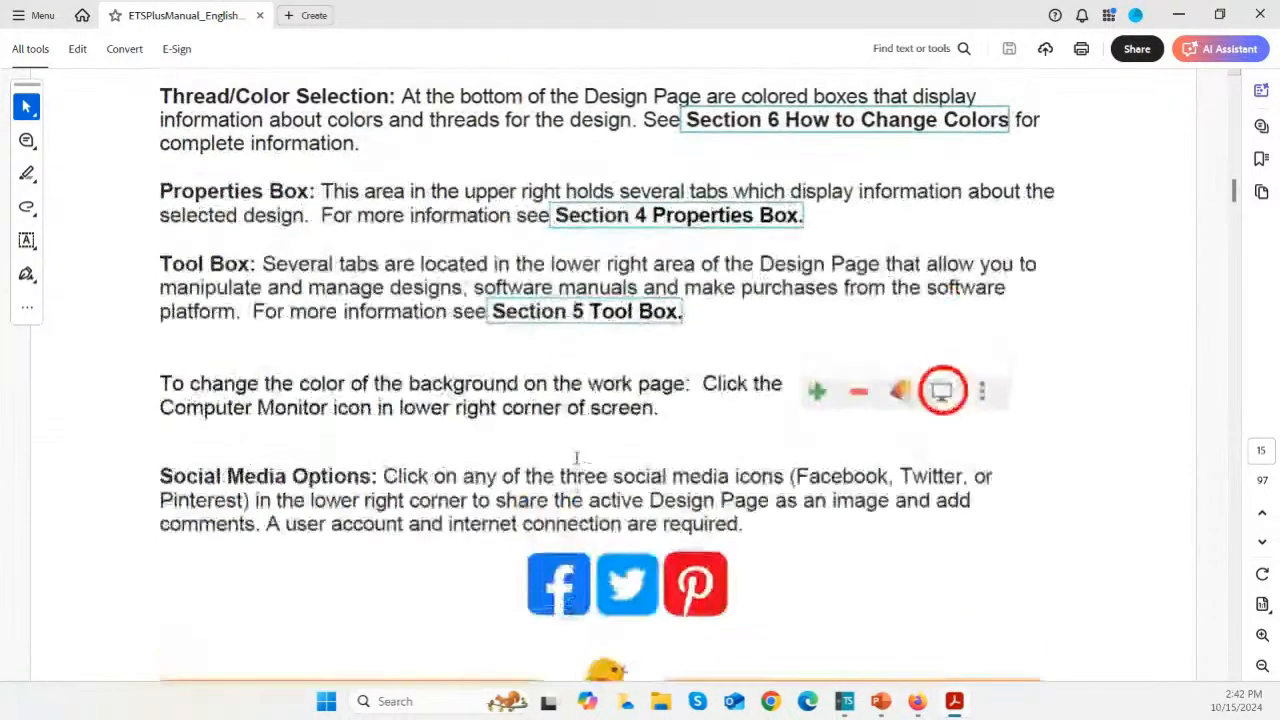
Step: Follow the manual's links to the Section 5 Tool Box and How to Install an Update, and close the manual
{"action": "left_click", "coordinate": [589, 431]}
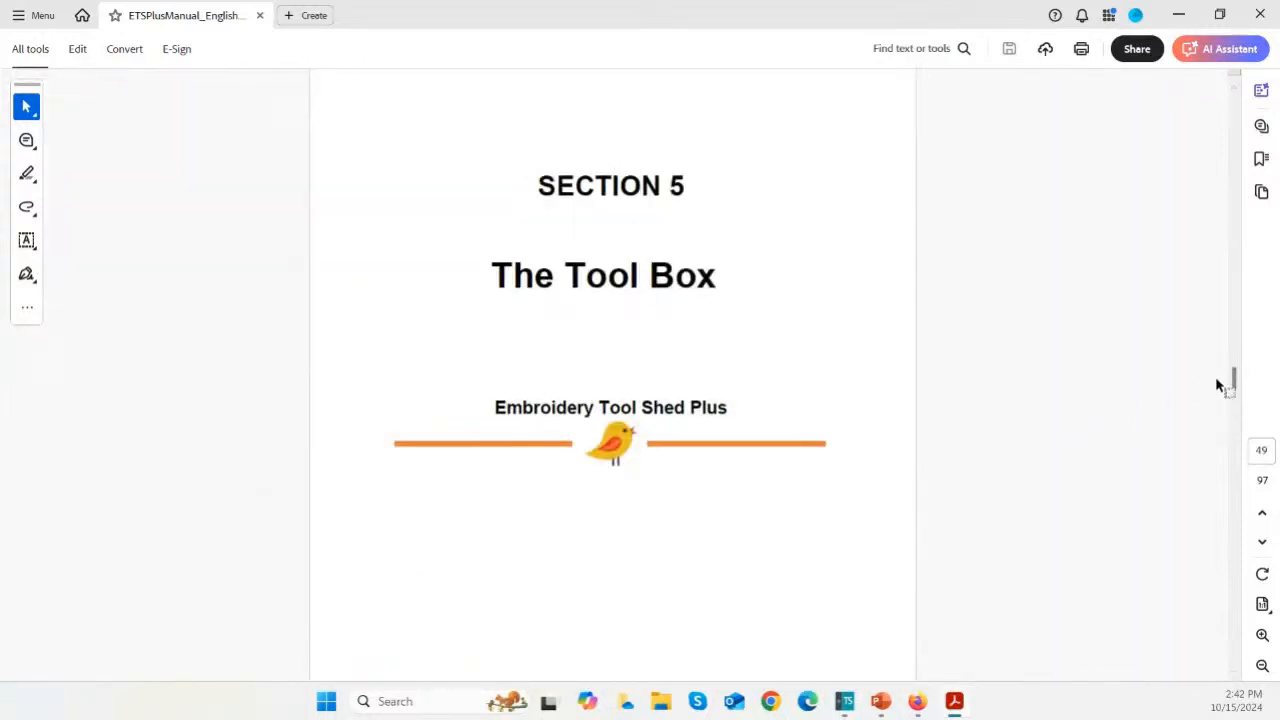
{"action": "left_click_drag", "start_coordinate": [1234, 389], "coordinate": [1236, 351]}
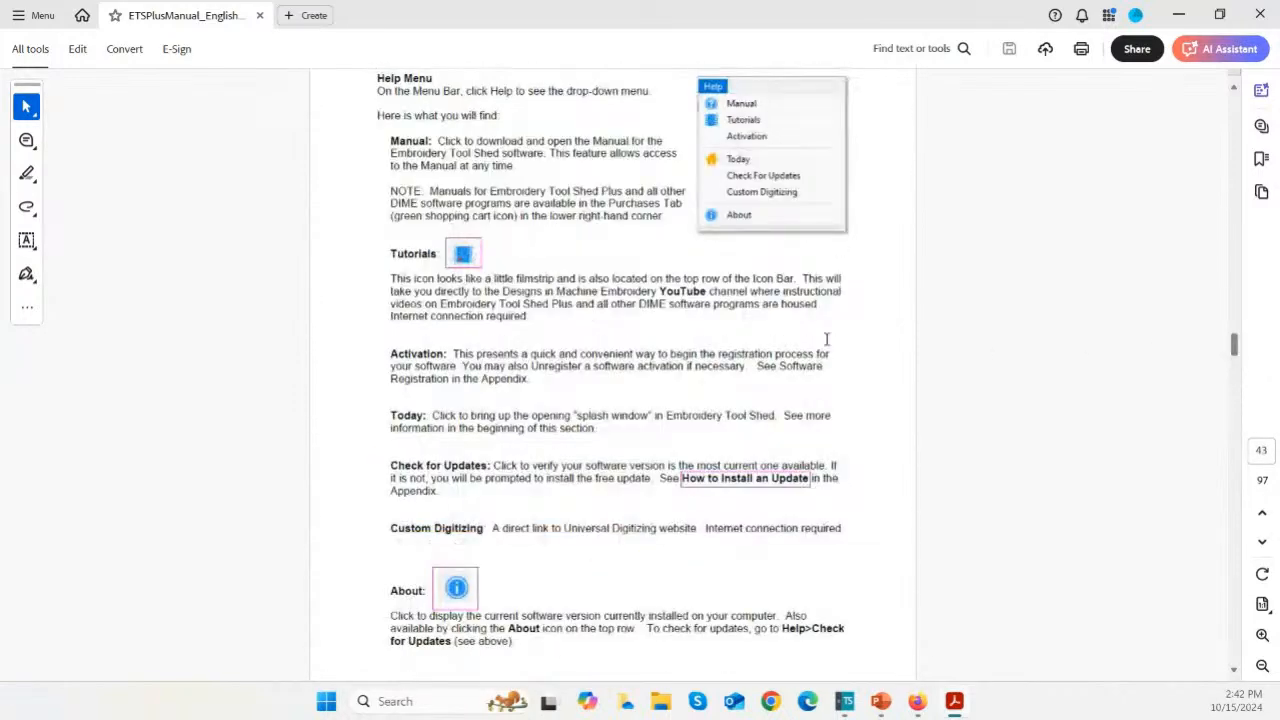
{"action": "left_click", "coordinate": [748, 482]}
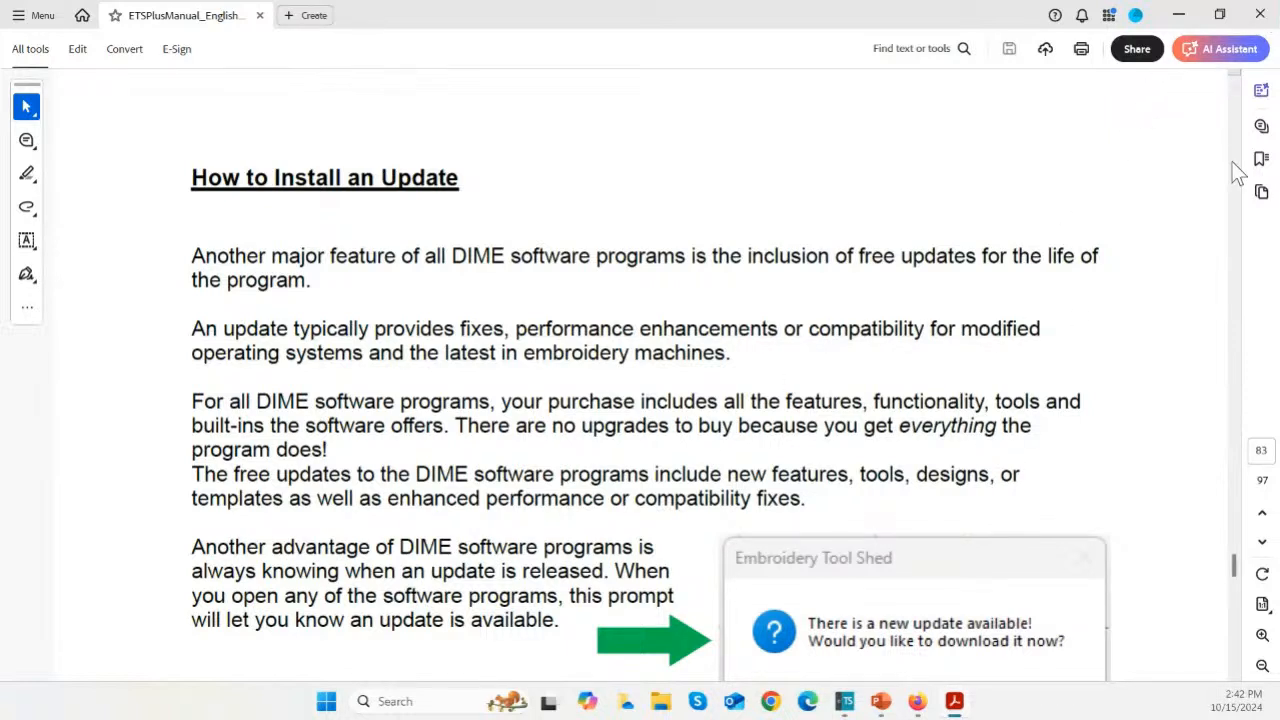
{"action": "left_click", "coordinate": [1232, 110]}
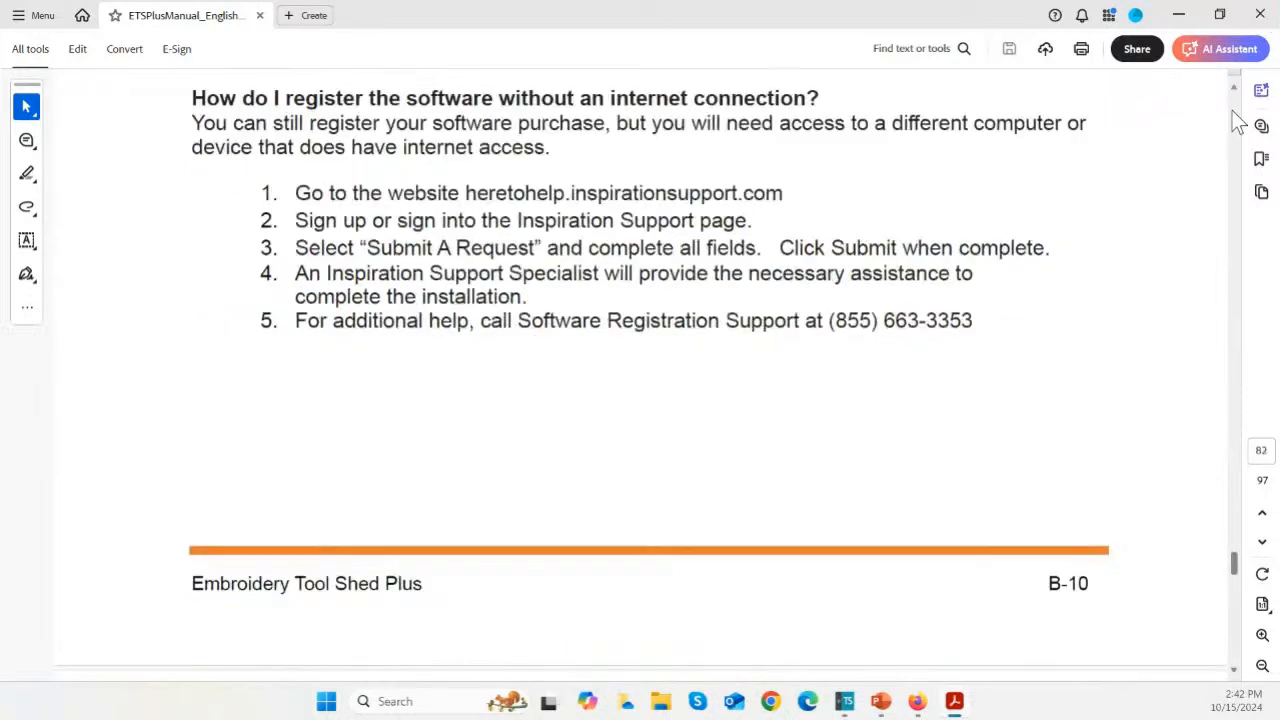
{"action": "left_click", "coordinate": [1263, 27]}
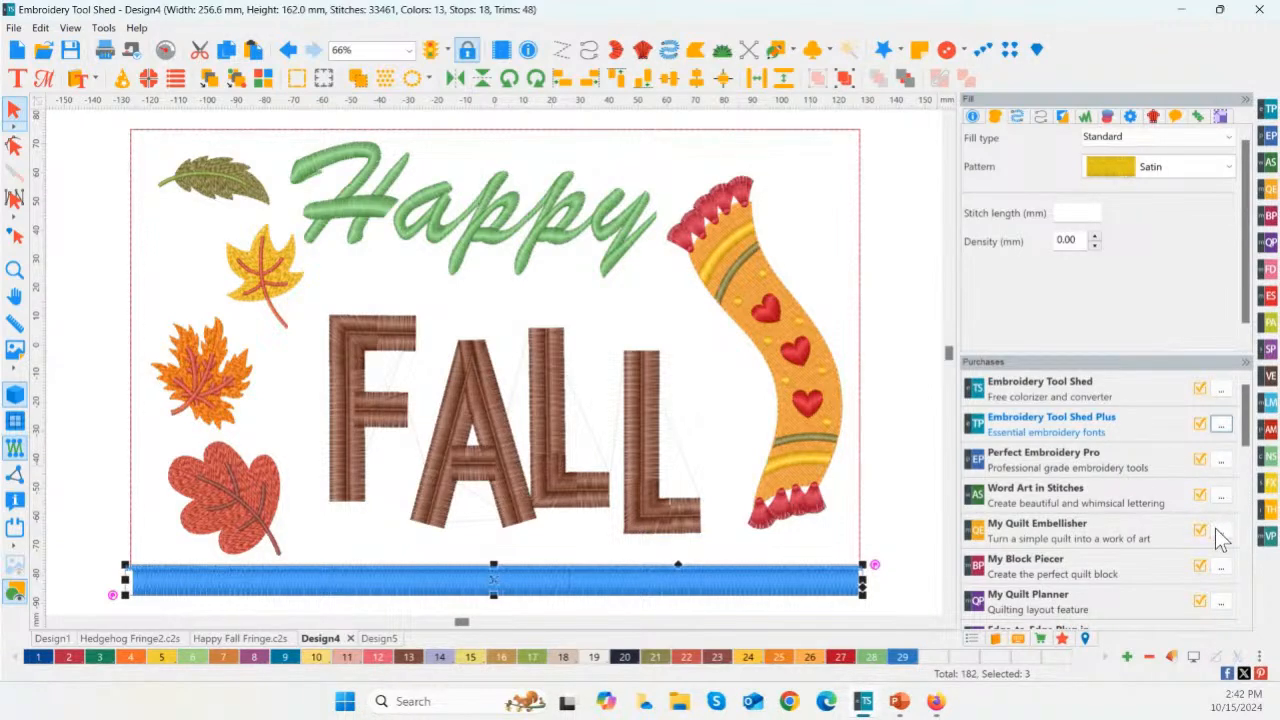
Step: Check the options for the unactivated Stitched Snapshots program again, and deselect the blue fringe border
{"action": "left_click_drag", "start_coordinate": [1247, 432], "coordinate": [1249, 482]}
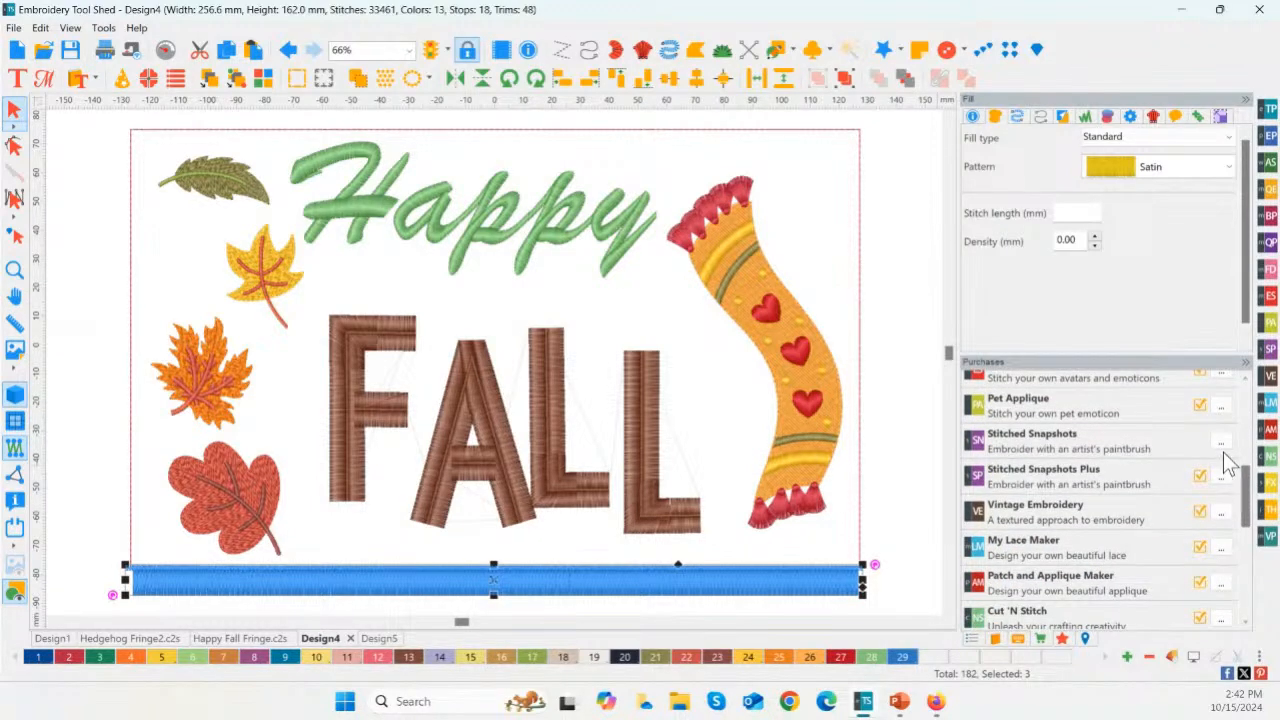
{"action": "left_click", "coordinate": [1221, 442]}
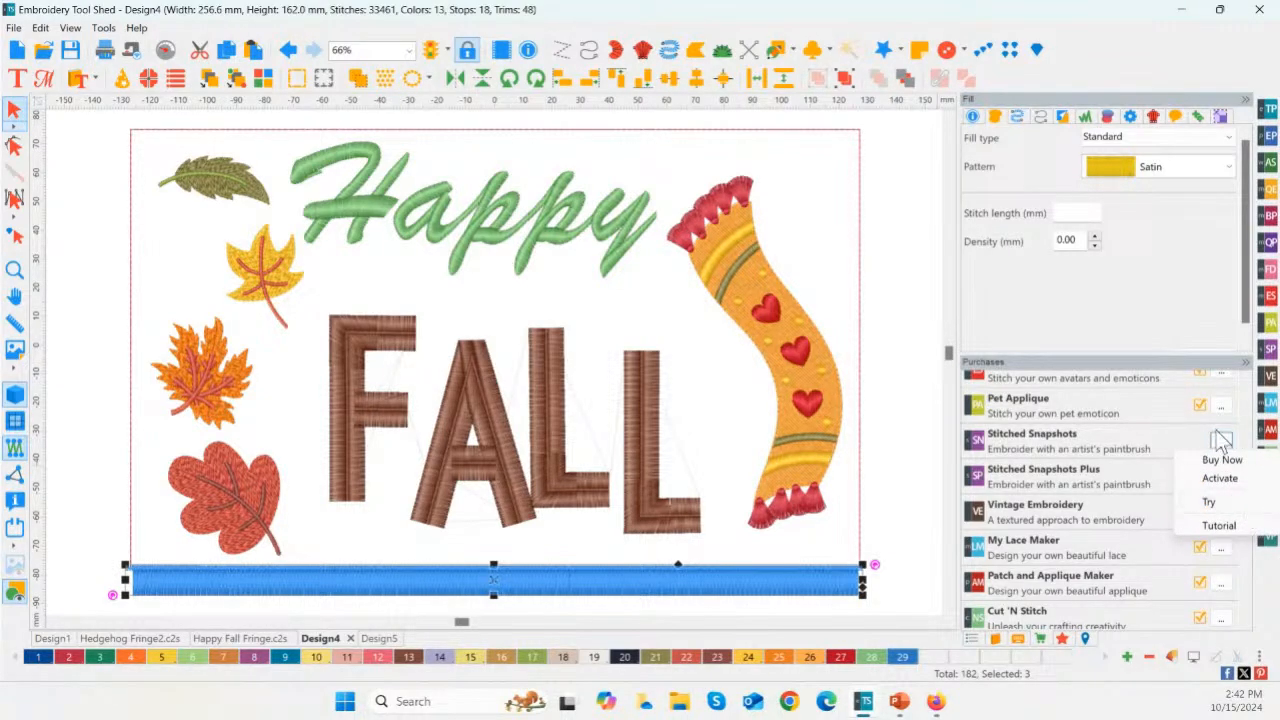
{"action": "left_click", "coordinate": [869, 365]}
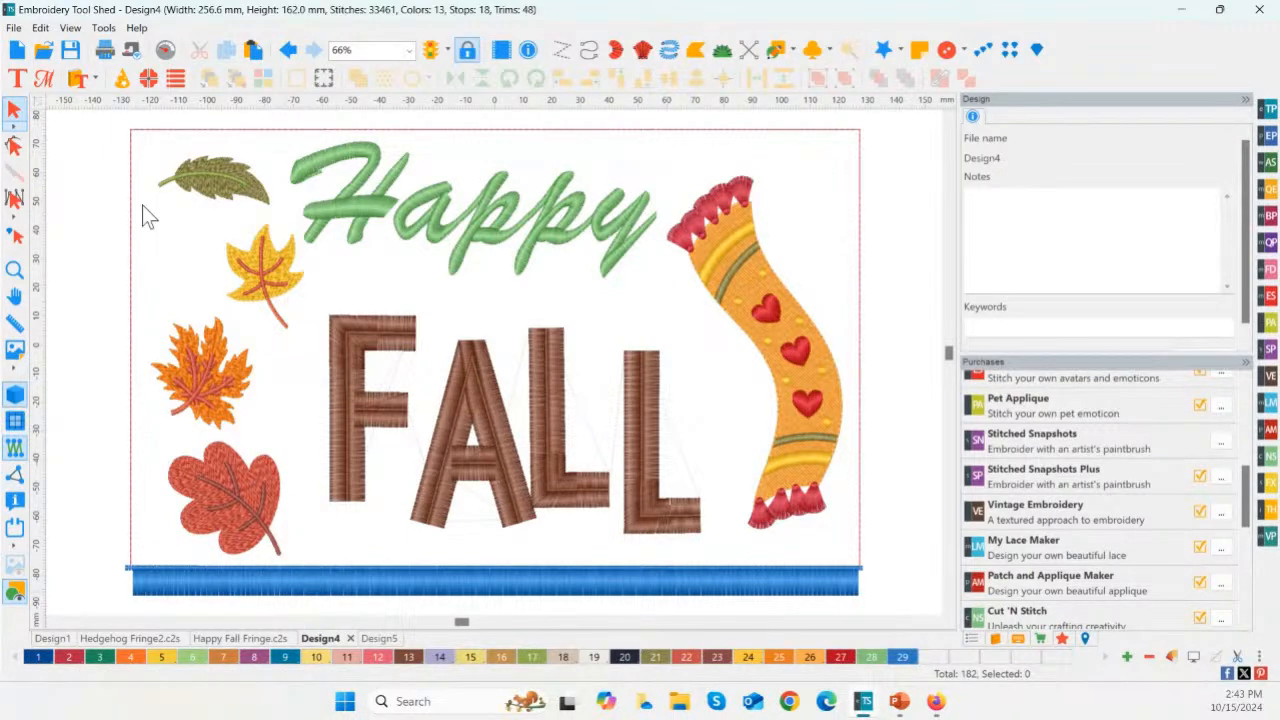
Step: Create a new design and draw a straight horizontal artwork line about 45 mm long with the Pen
{"action": "left_click", "coordinate": [17, 52]}
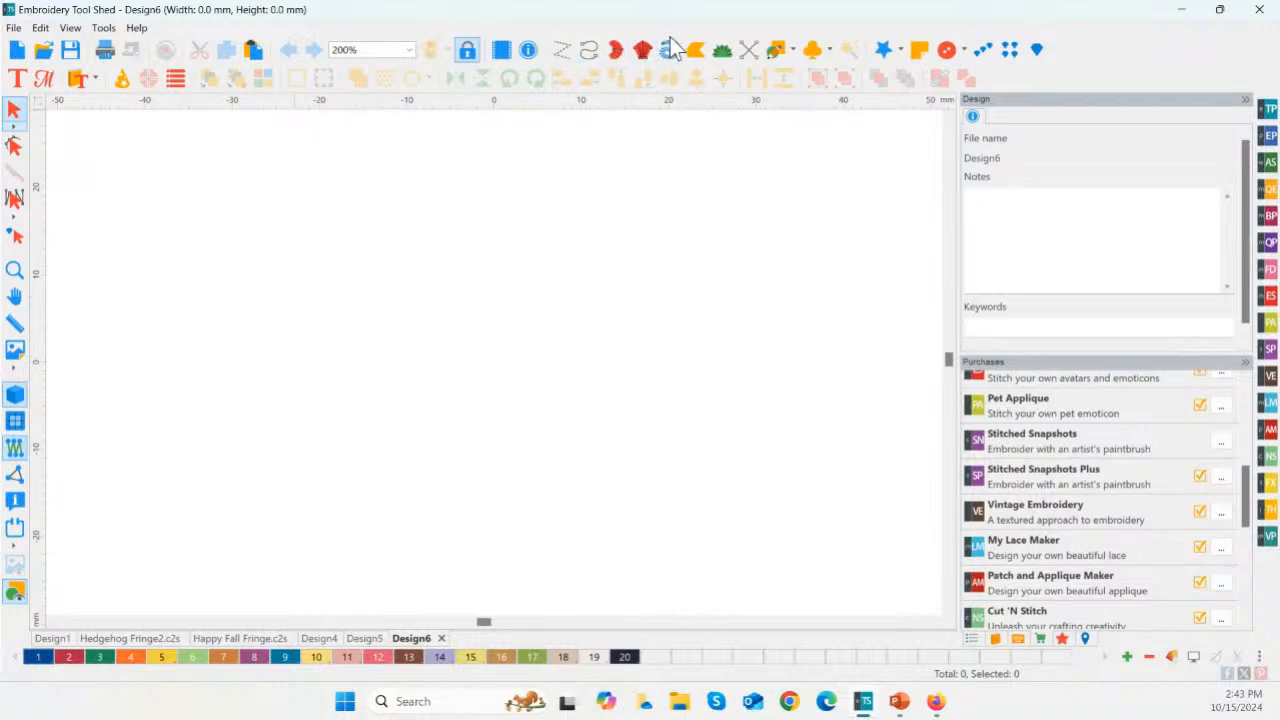
{"action": "left_click", "coordinate": [793, 50]}
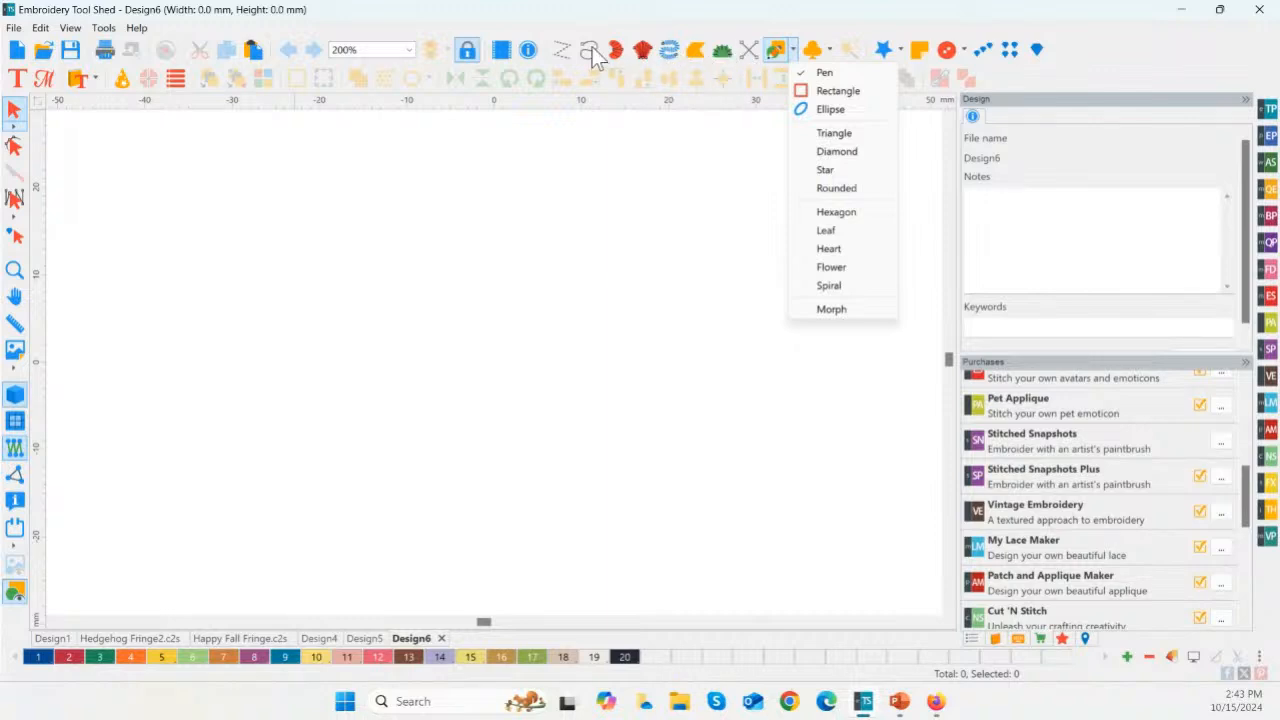
{"action": "left_click", "coordinate": [818, 74]}
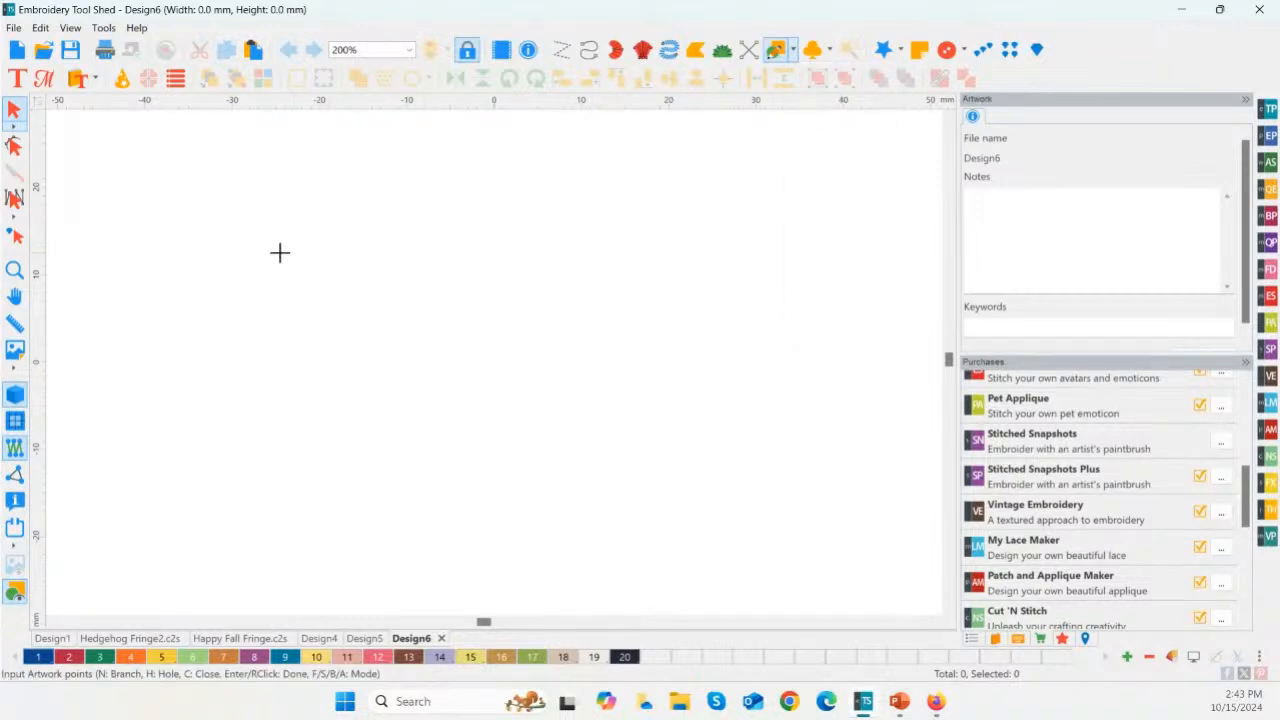
{"action": "left_click", "coordinate": [189, 284]}
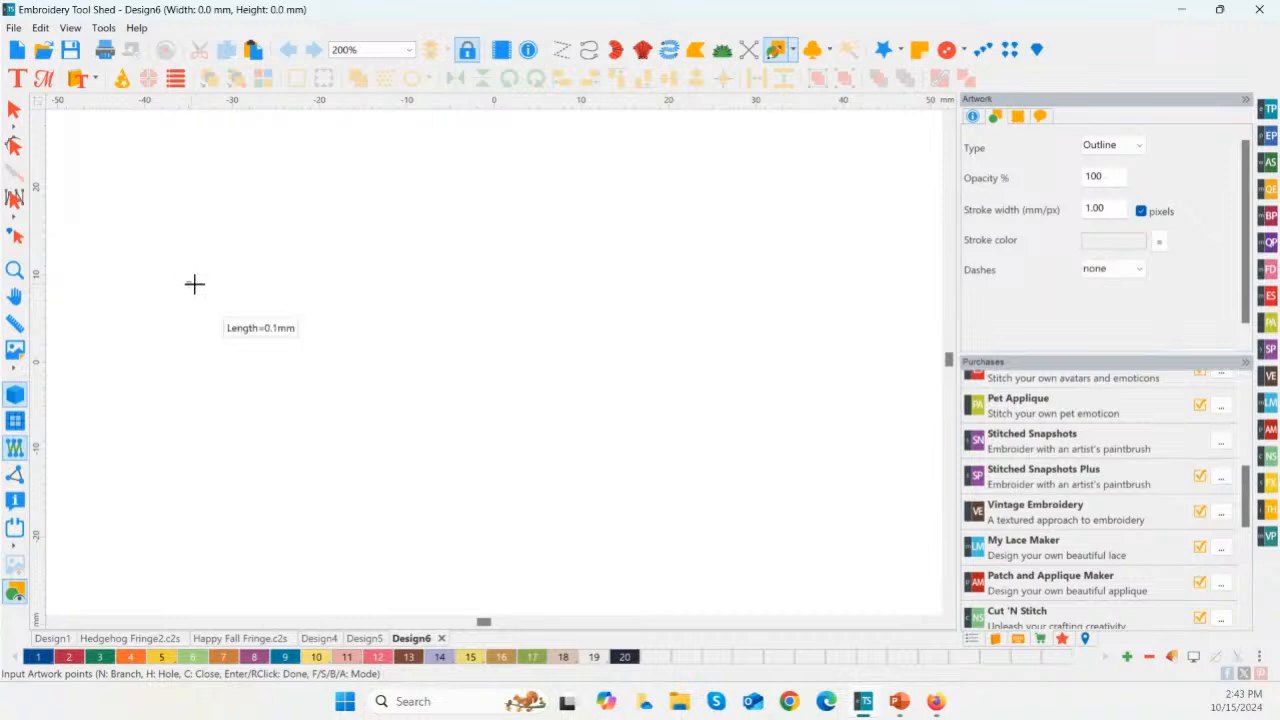
{"action": "left_click", "coordinate": [590, 282]}
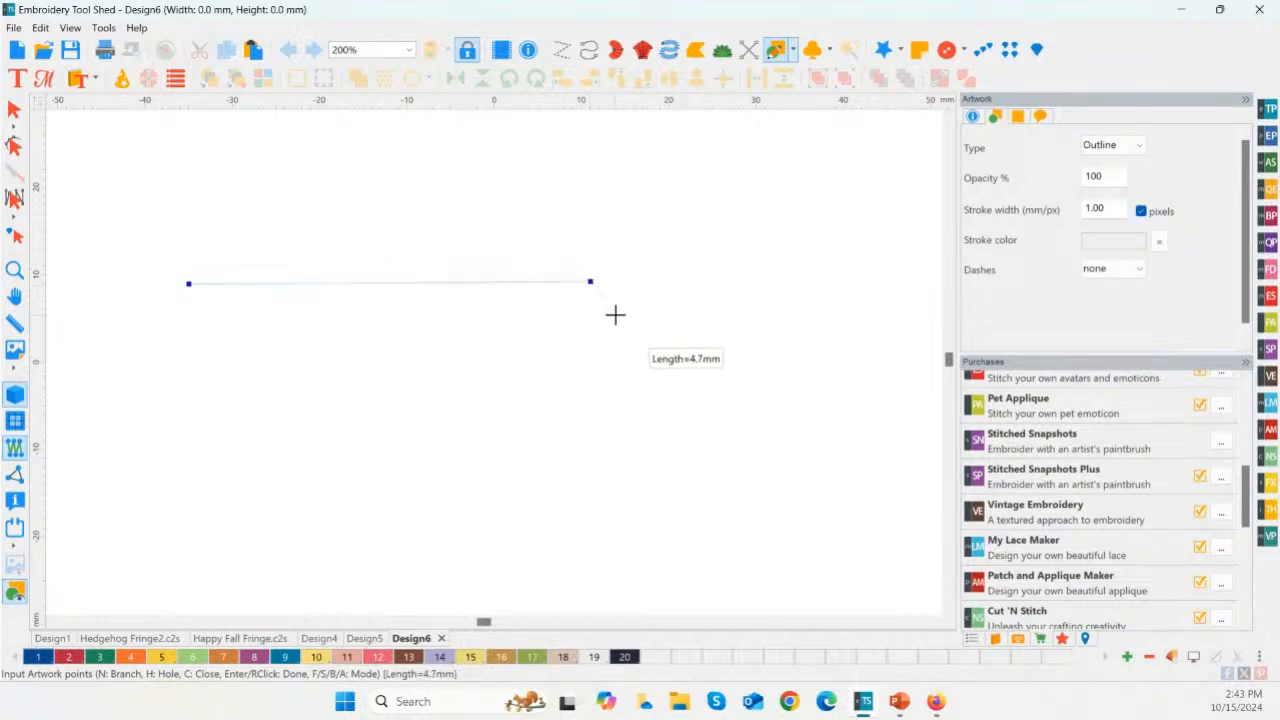
{"action": "key", "text": "BackSpace"}
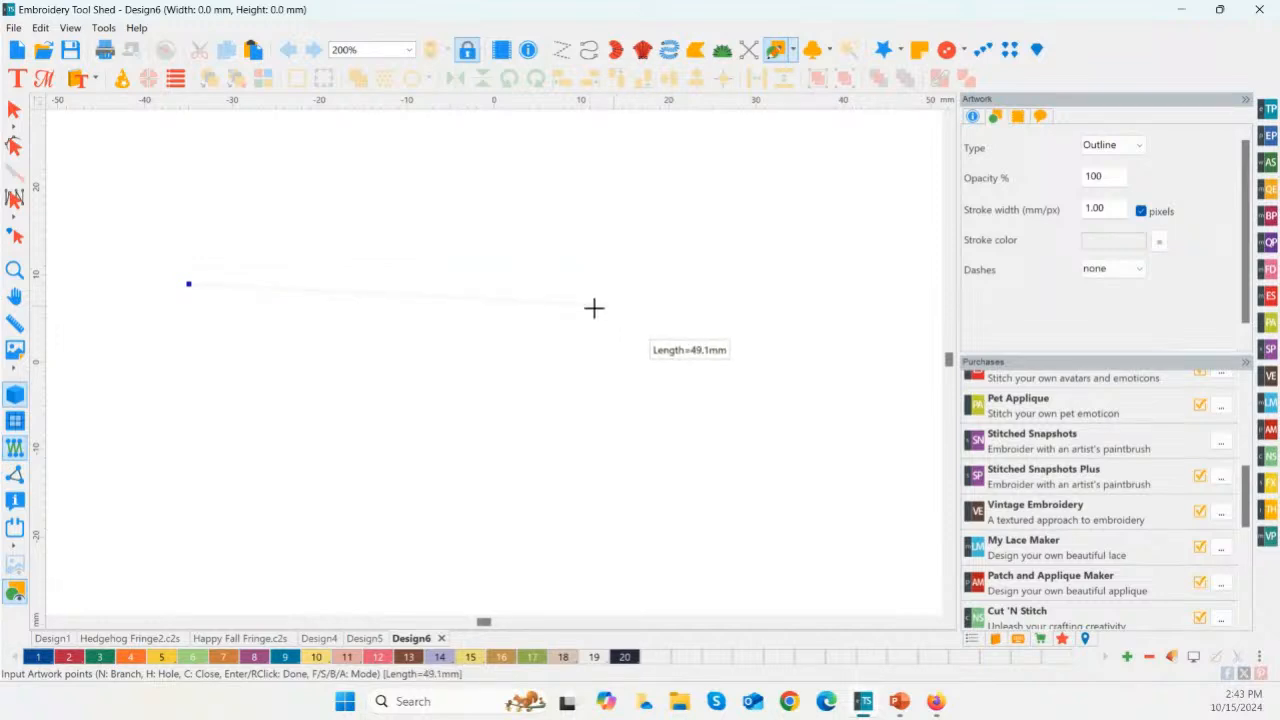
{"action": "left_click", "coordinate": [581, 303]}
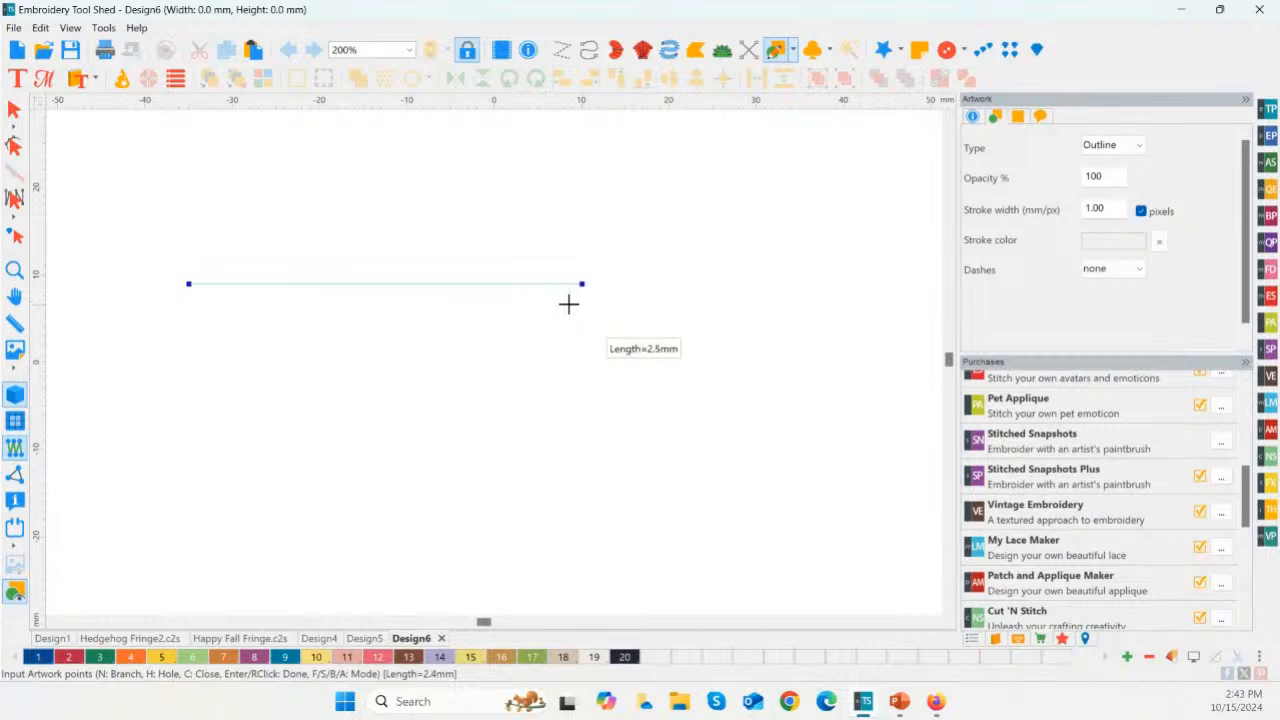
{"action": "key", "text": "Return"}
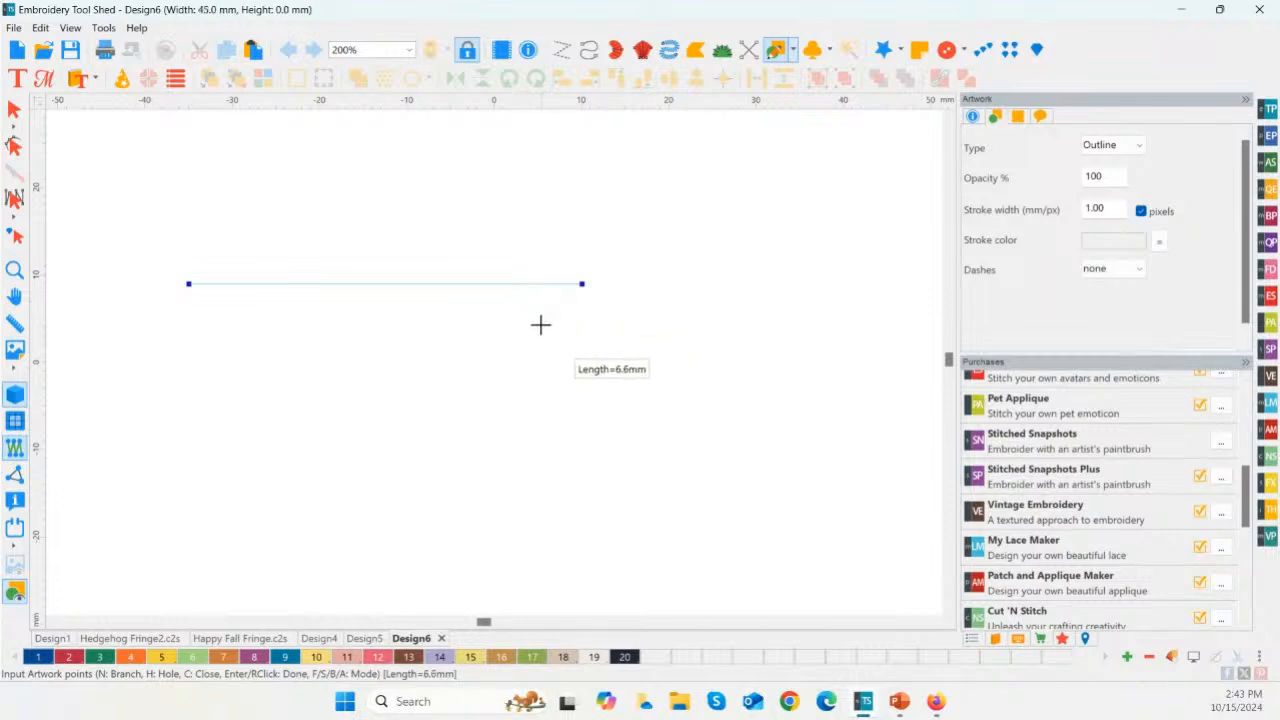
Step: Convert the horizontal artwork line to a Steil stitch
{"action": "left_click", "coordinate": [14, 110]}
{"action": "left_click", "coordinate": [277, 284]}
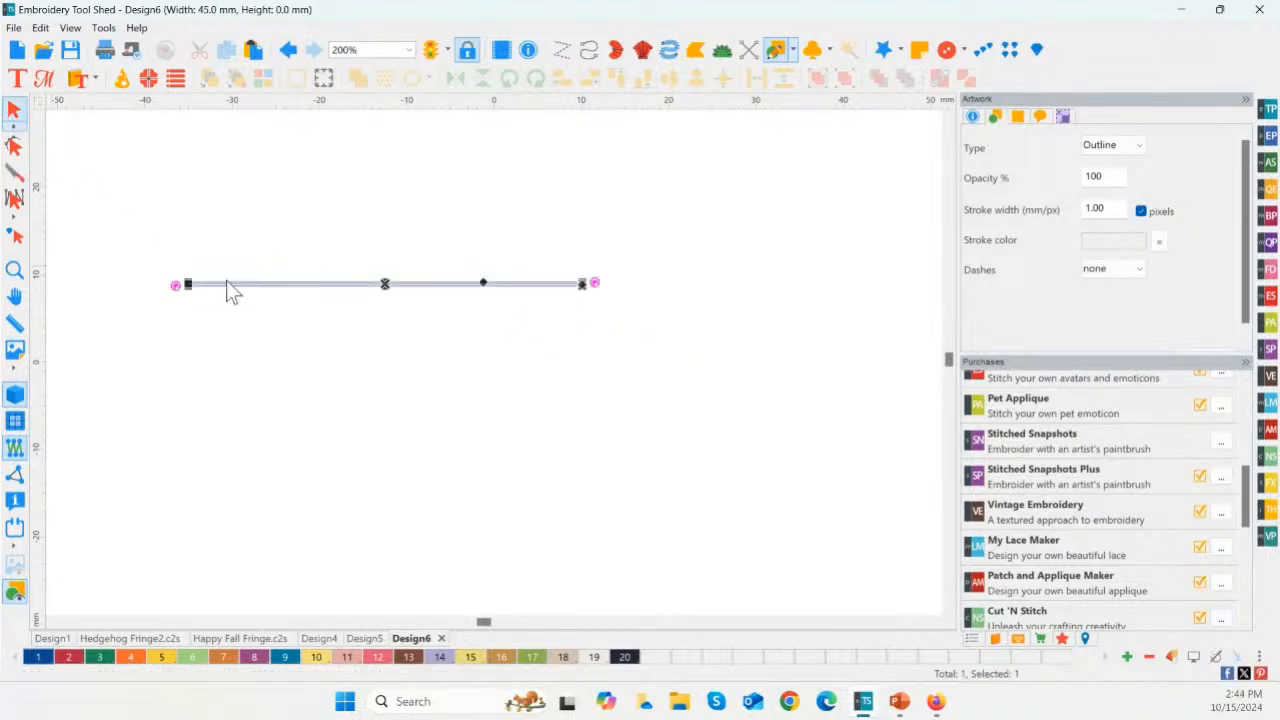
{"action": "right_click", "coordinate": [357, 284]}
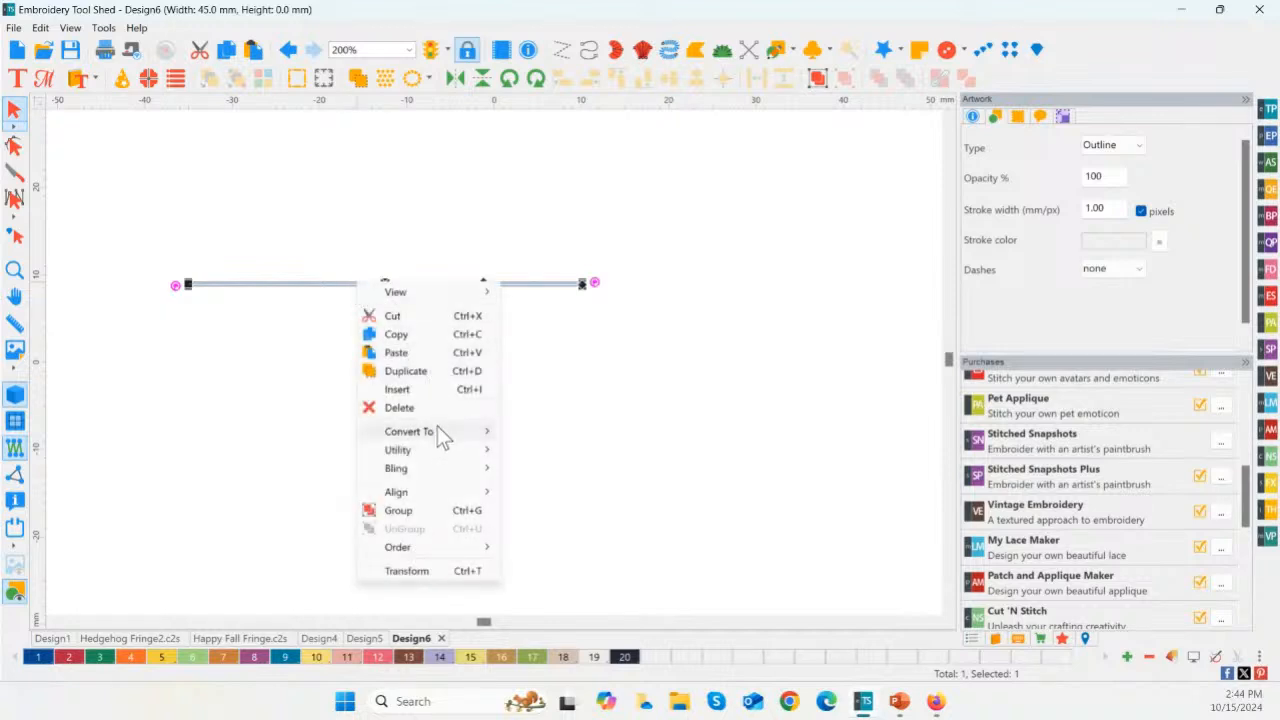
{"action": "mouse_move", "coordinate": [437, 426]}
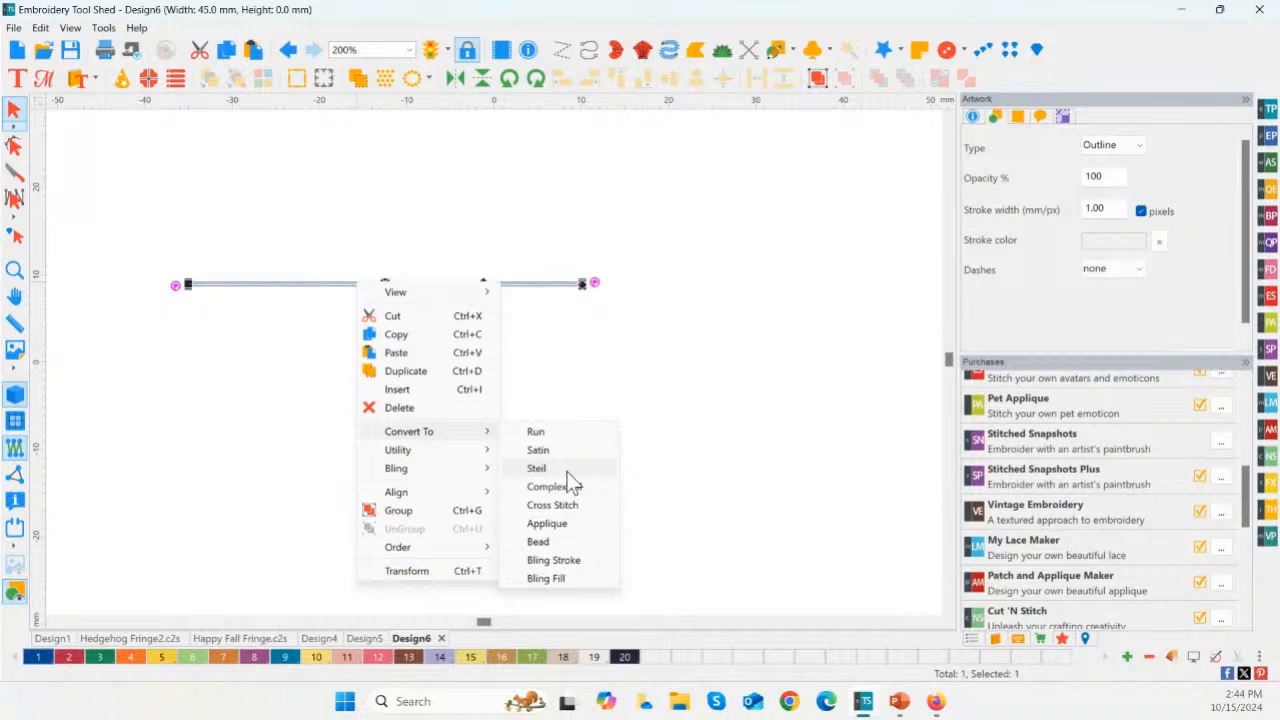
{"action": "left_click", "coordinate": [537, 469]}
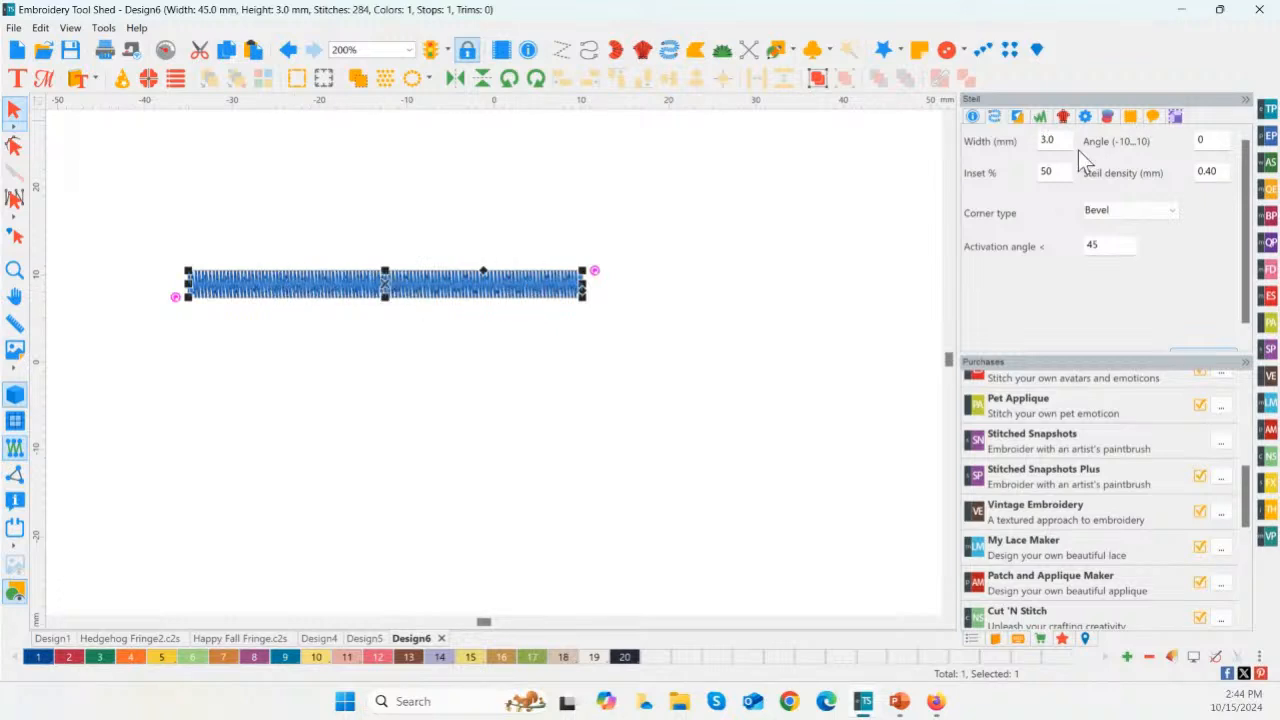
Step: Set the Steil border's width to 8 mm and apply it
{"action": "left_click_drag", "start_coordinate": [1060, 138], "coordinate": [1018, 141]}
{"action": "type", "text": "8"}
{"action": "left_click_drag", "start_coordinate": [1164, 350], "coordinate": [1168, 368]}
{"action": "left_click", "coordinate": [1200, 362]}
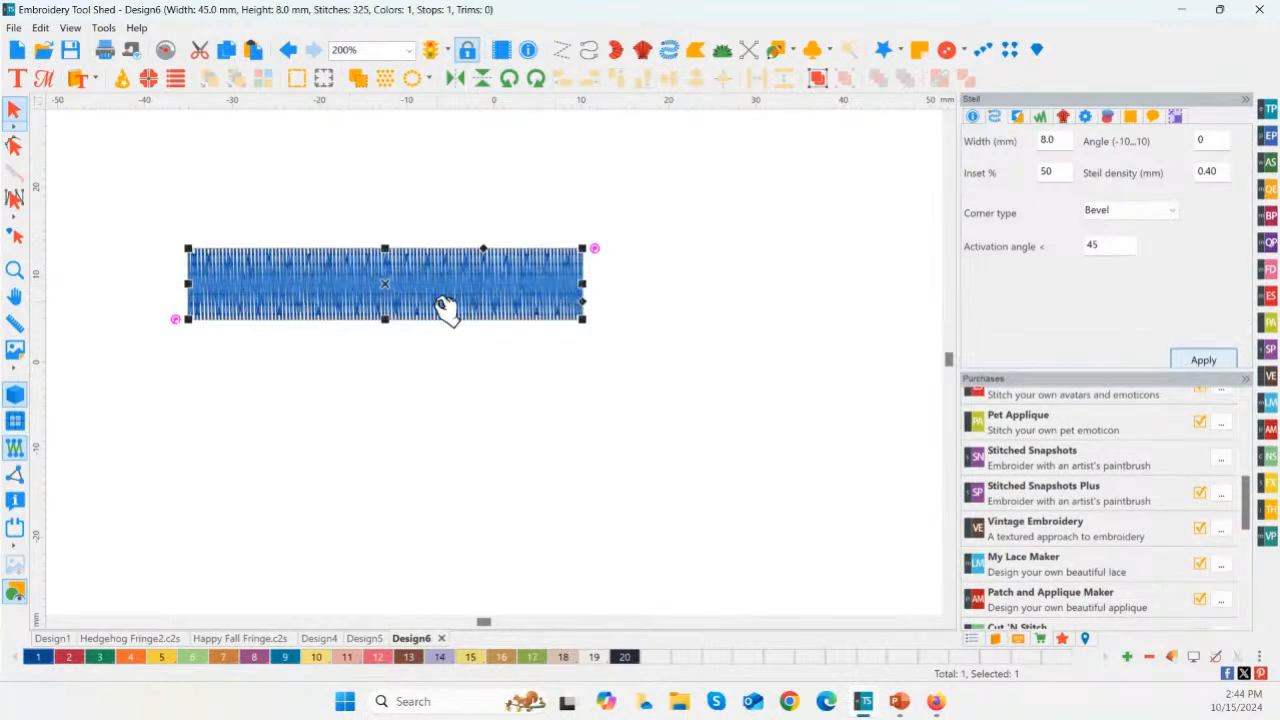
Step: Move the Steil border about 14 mm to the right and slightly down, and recolor it with thread 5, Golden Gate
{"action": "left_click", "coordinate": [131, 657]}
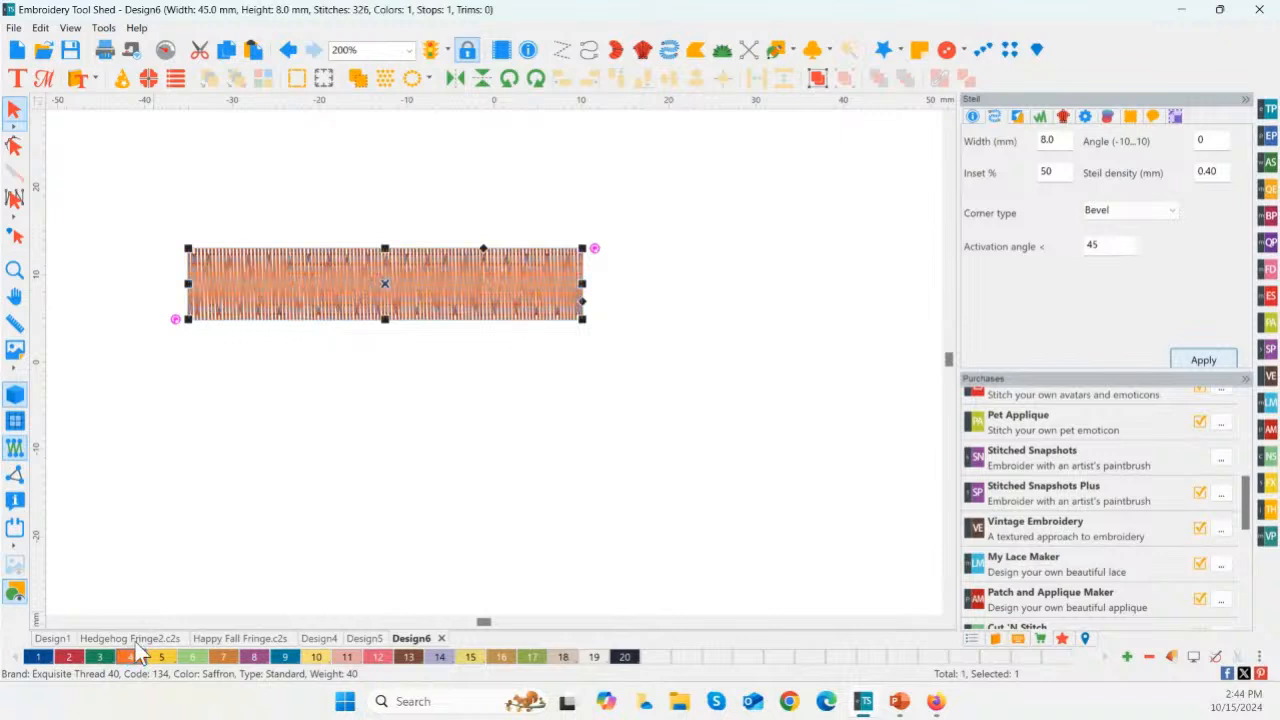
{"action": "left_click", "coordinate": [246, 463]}
{"action": "left_click_drag", "start_coordinate": [386, 294], "coordinate": [503, 320]}
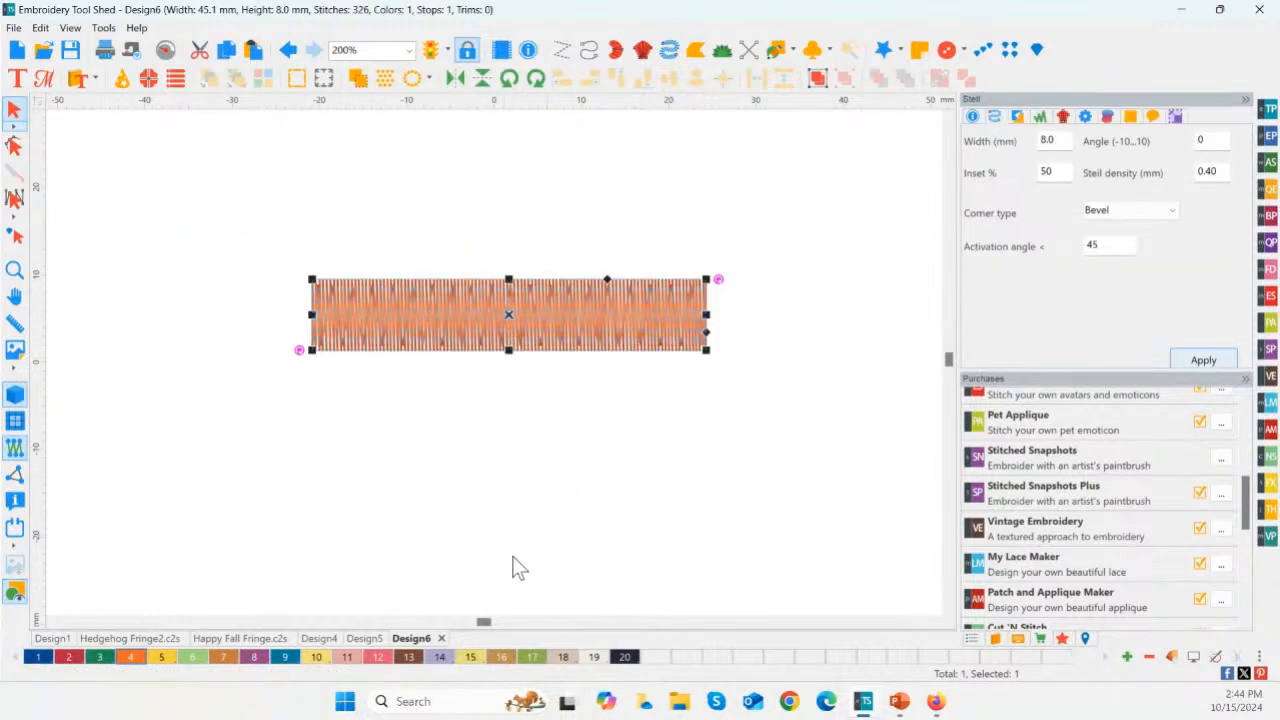
{"action": "left_click", "coordinate": [161, 657]}
{"action": "left_click", "coordinate": [336, 500]}
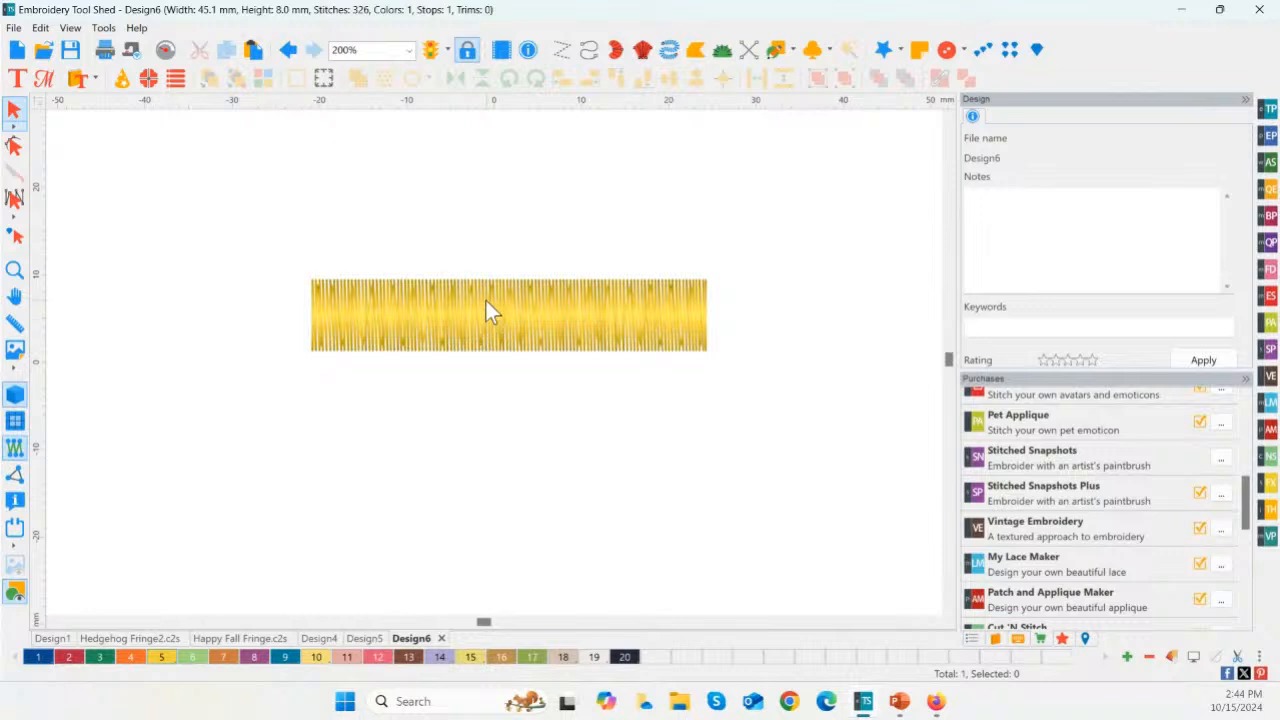
{"action": "left_click", "coordinate": [530, 312]}
{"action": "scroll", "coordinate": [588, 389], "scroll_direction": "down", "scroll_amount": 4}
{"action": "left_click", "coordinate": [588, 390]}
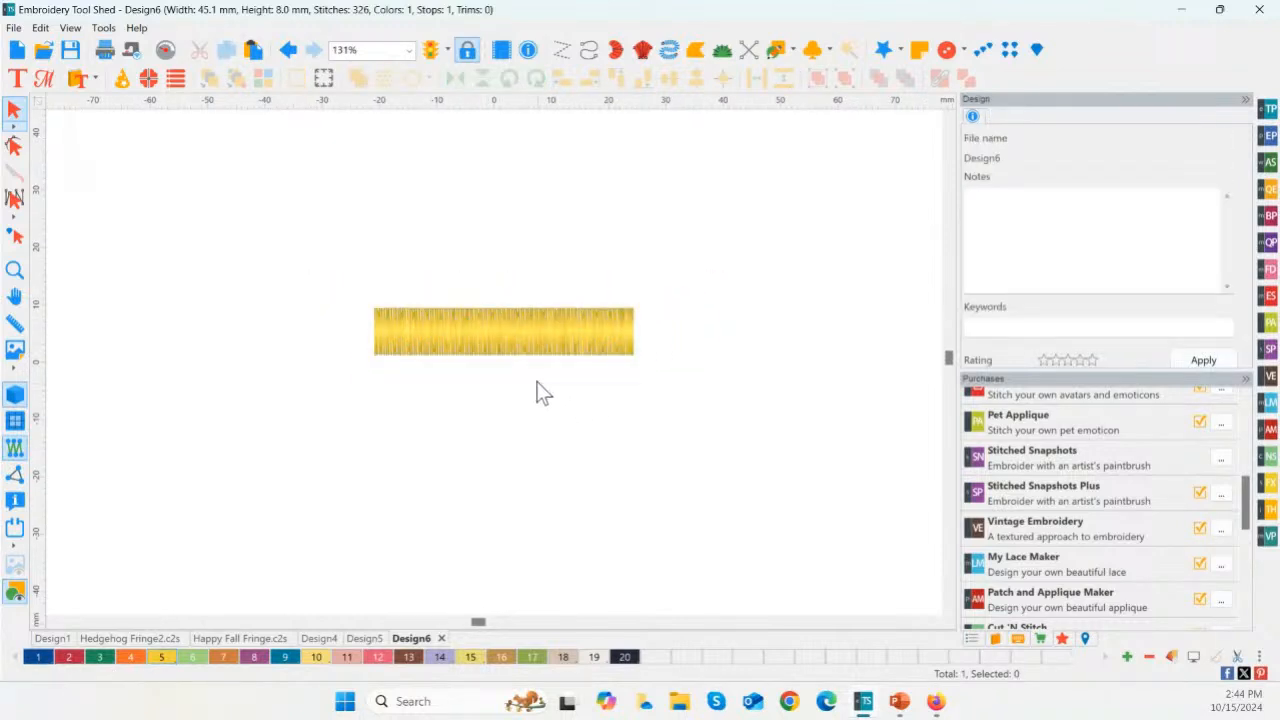
Step: Turn off the Parallel underlay of the yellow Steil border and apply the change
{"action": "left_click", "coordinate": [475, 350]}
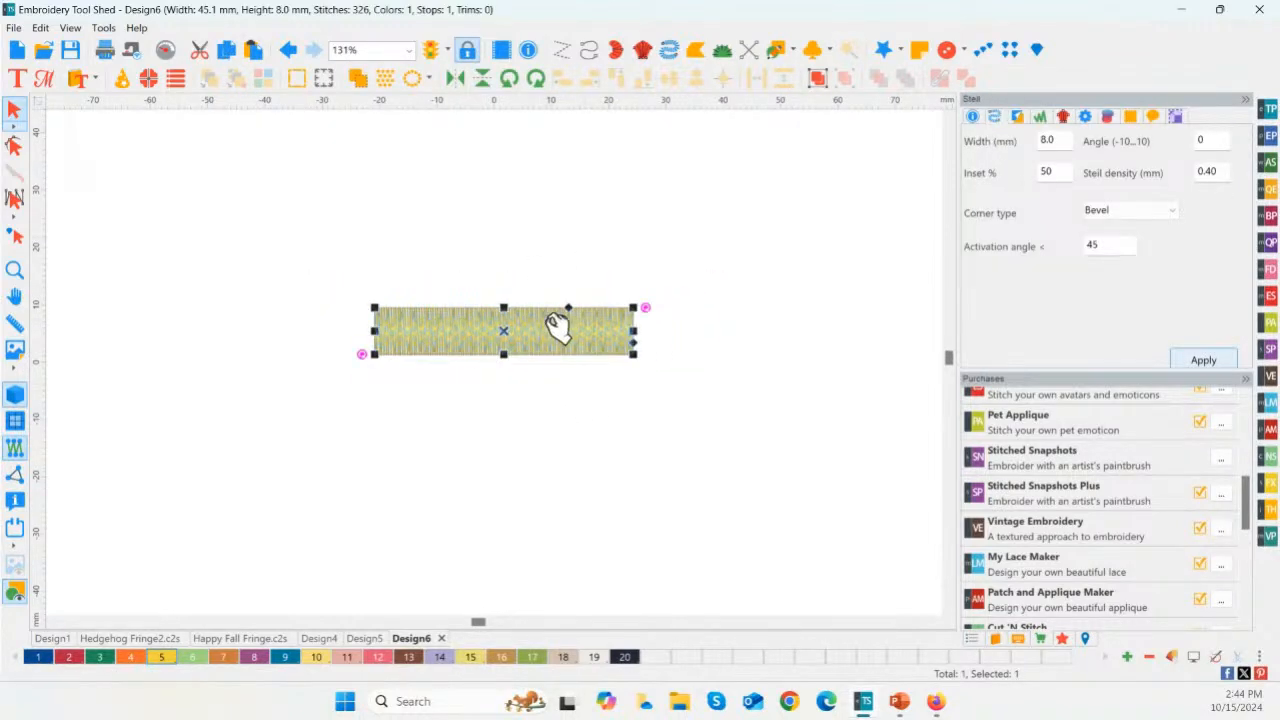
{"action": "left_click", "coordinate": [1018, 117]}
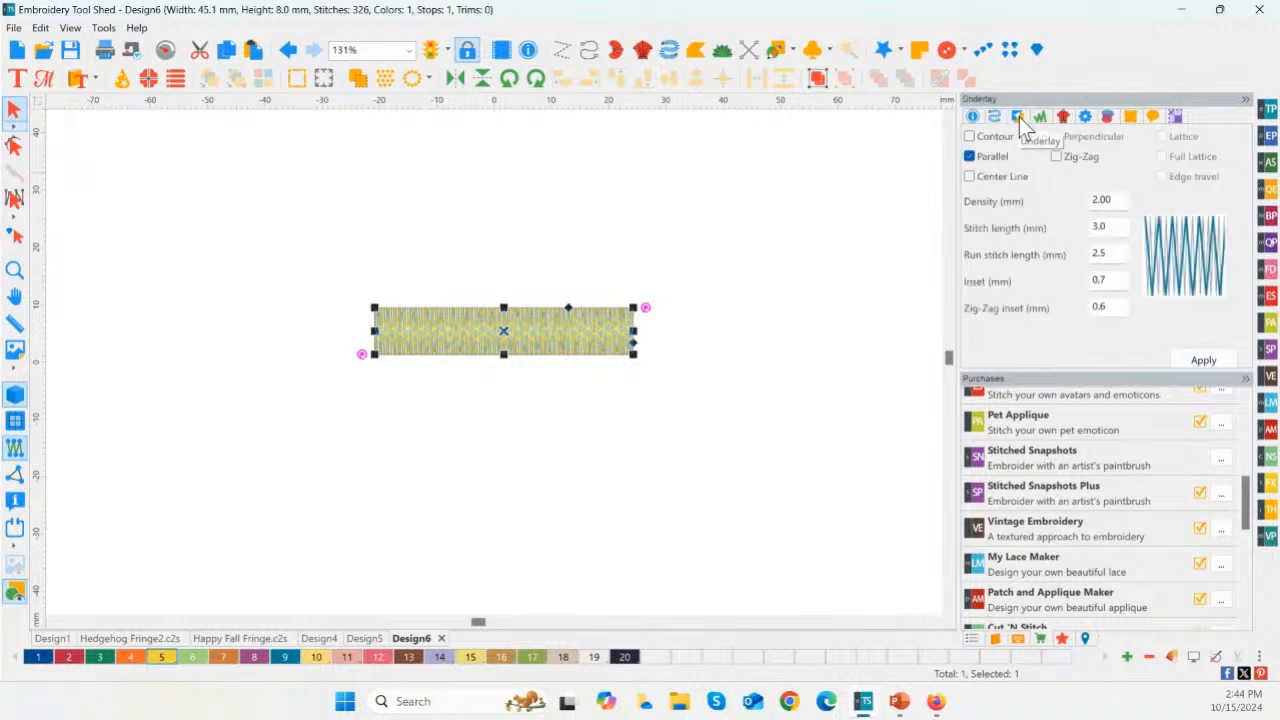
{"action": "left_click", "coordinate": [1004, 156]}
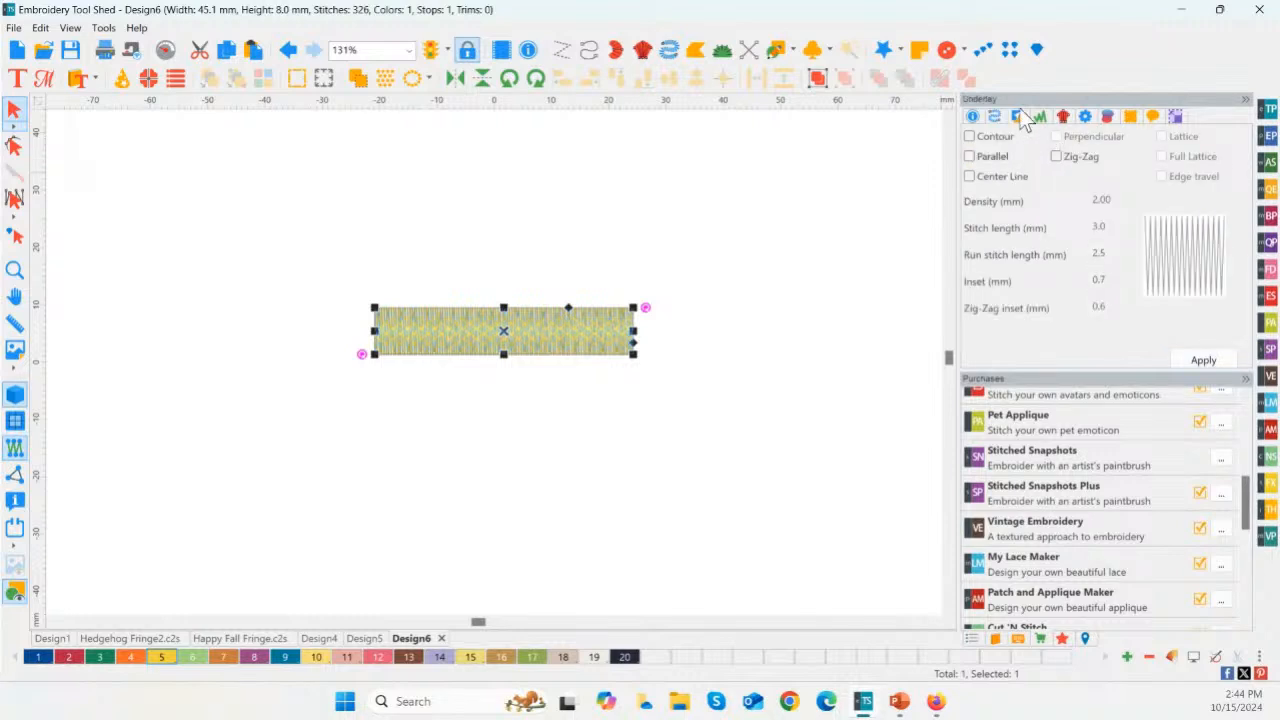
{"action": "left_click", "coordinate": [1020, 118]}
{"action": "left_click", "coordinate": [1205, 362]}
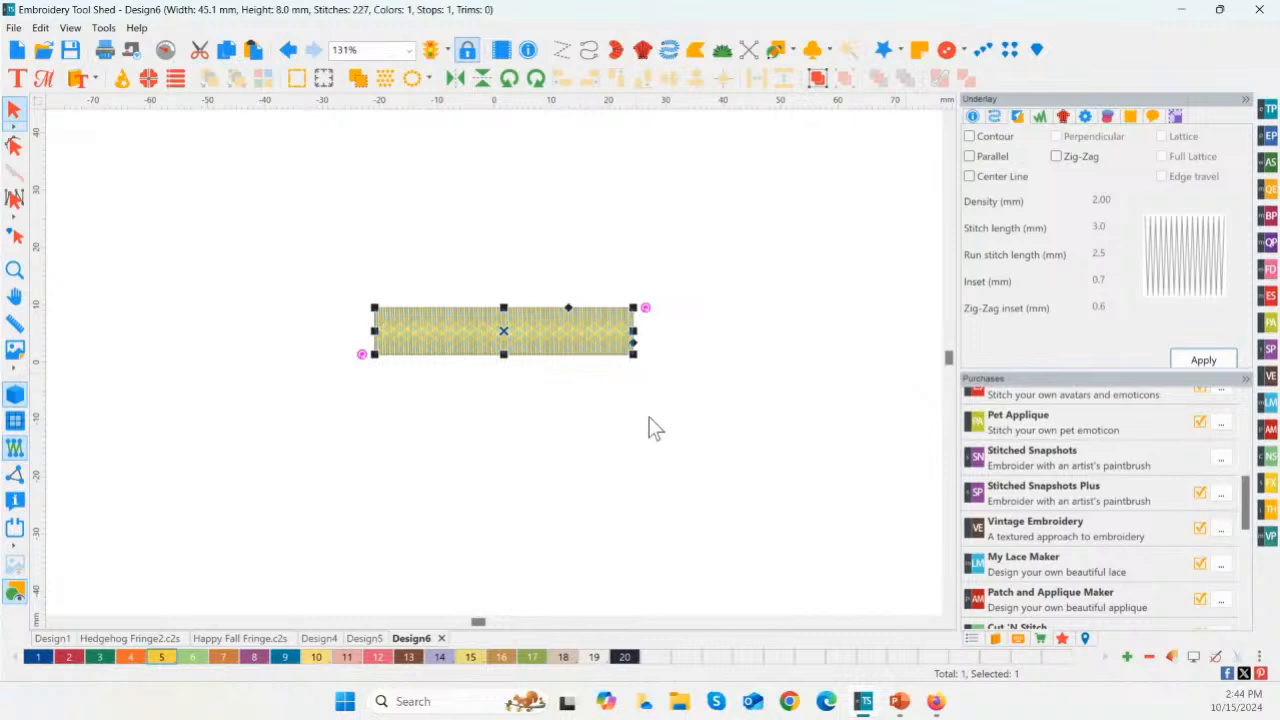
Step: Run the stitch simulation of the yellow border from the first to the last stitch, then close it
{"action": "left_click", "coordinate": [495, 405]}
{"action": "left_click", "coordinate": [165, 49]}
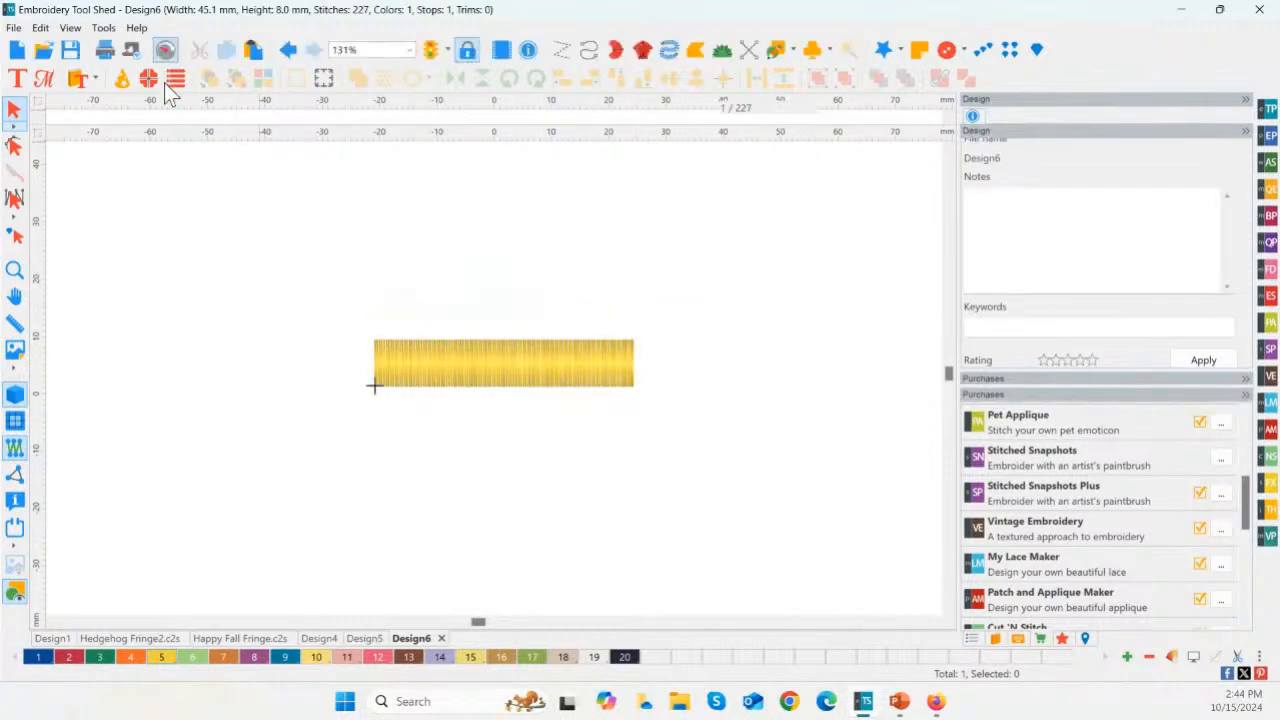
{"action": "left_click", "coordinate": [165, 49]}
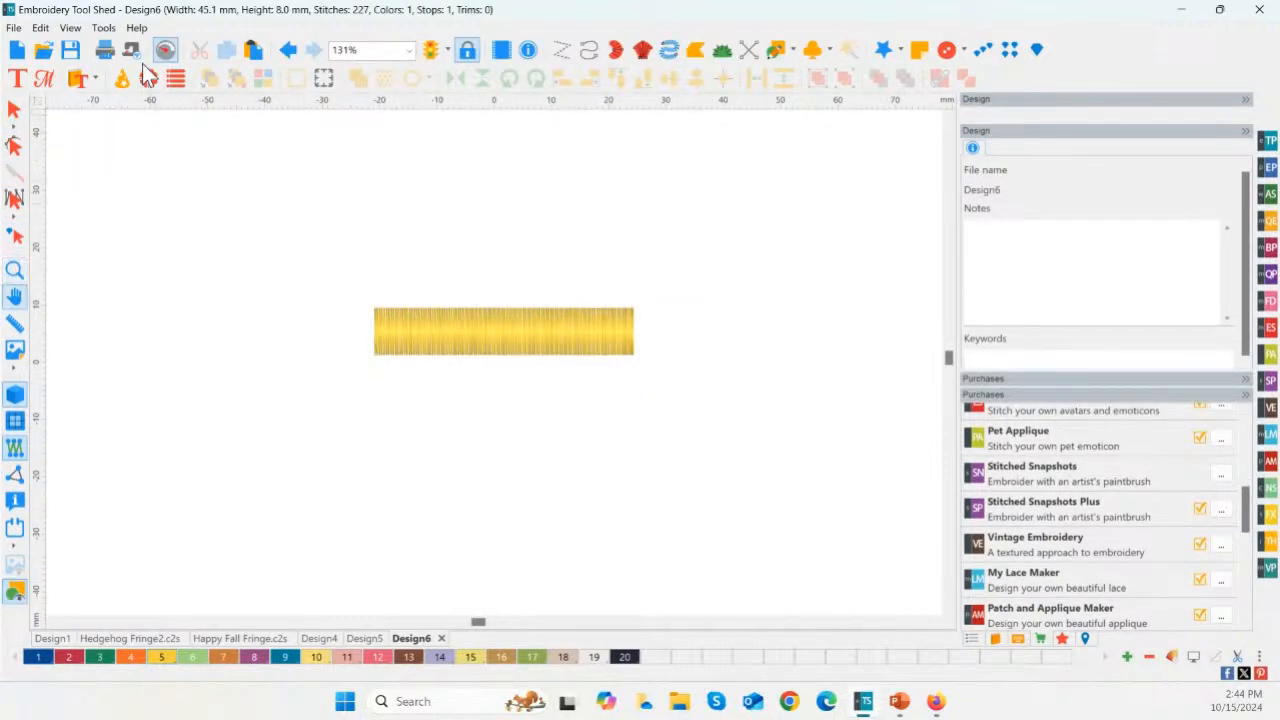
{"action": "double_click", "coordinate": [16, 272]}
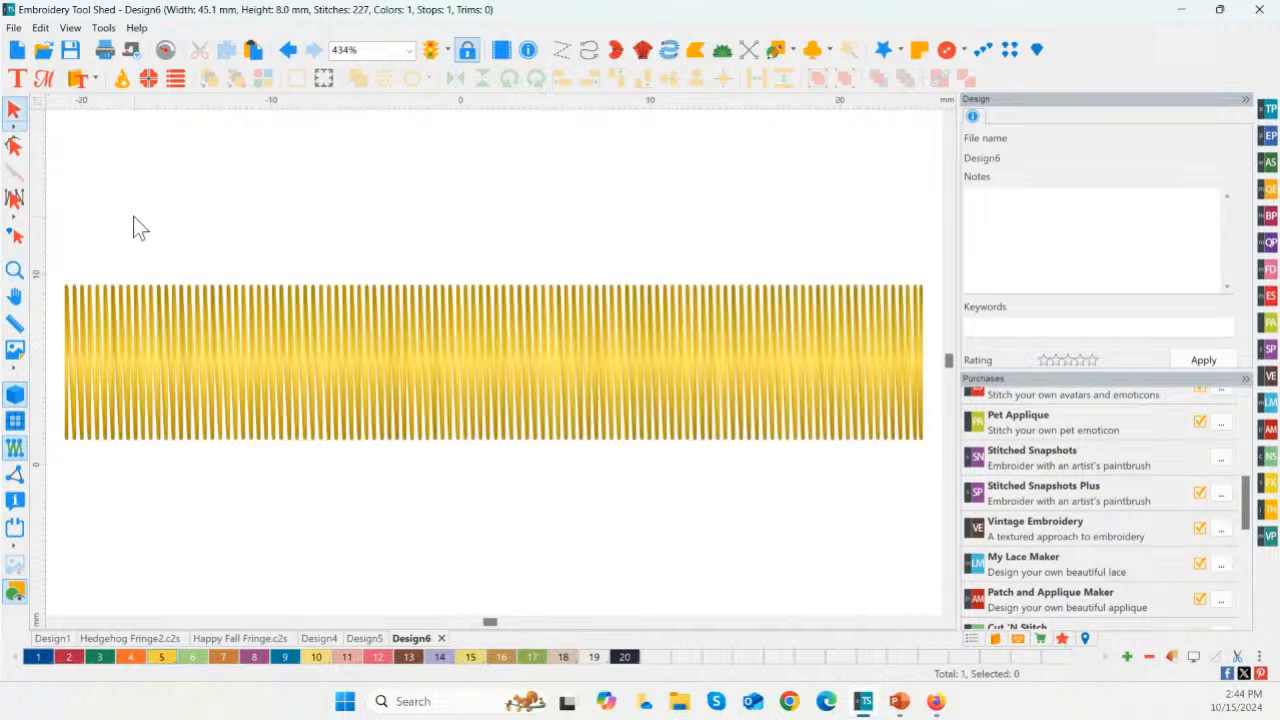
{"action": "scroll", "coordinate": [136, 217], "scroll_direction": "down", "scroll_amount": 3}
{"action": "left_click", "coordinate": [165, 49]}
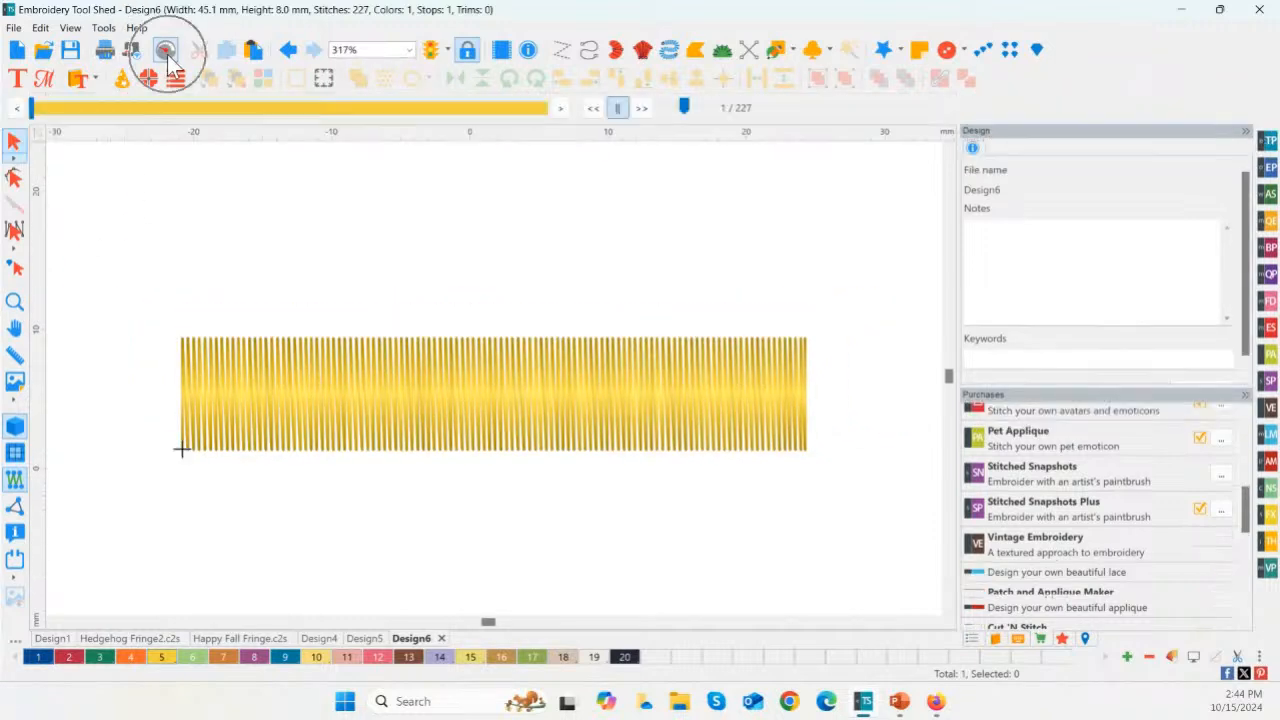
{"action": "left_click_drag", "start_coordinate": [31, 116], "coordinate": [483, 150]}
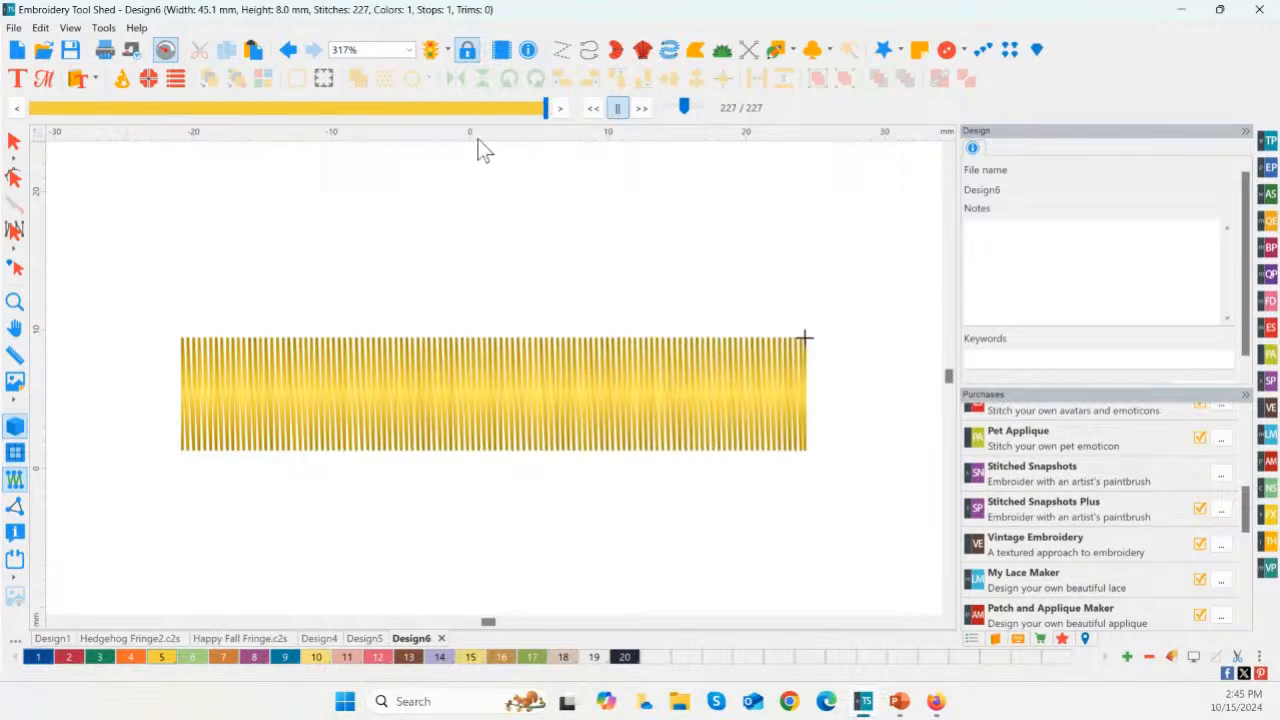
{"action": "left_click", "coordinate": [14, 141]}
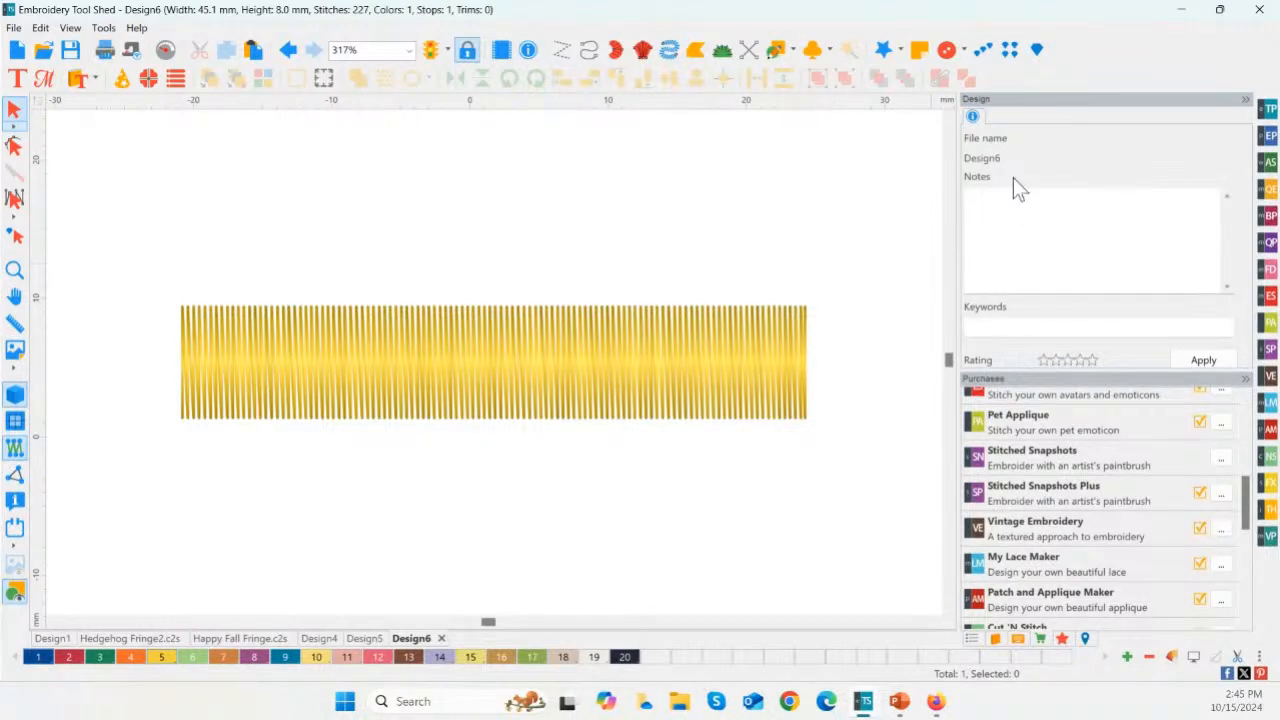
Step: Draw a straight artwork line about 45 mm long with the Pen along the yellow border's upper edge
{"action": "left_click", "coordinate": [677, 318]}
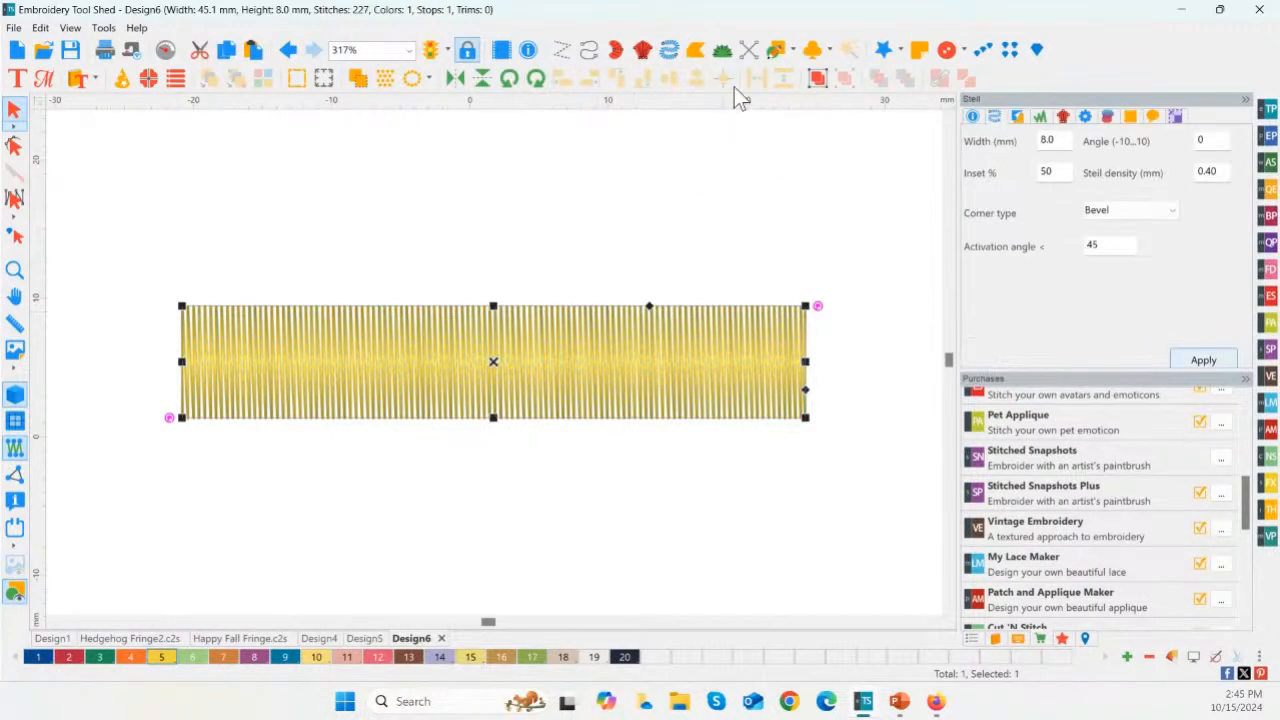
{"action": "left_click", "coordinate": [793, 50]}
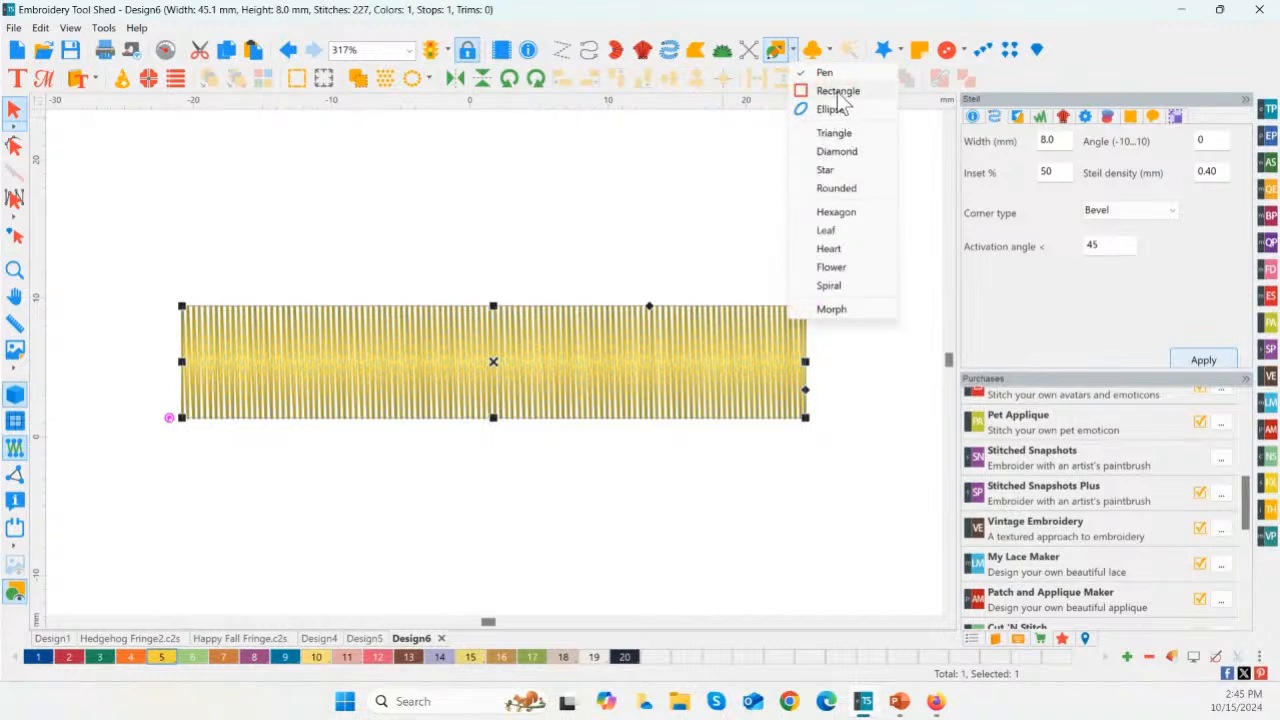
{"action": "left_click", "coordinate": [835, 90]}
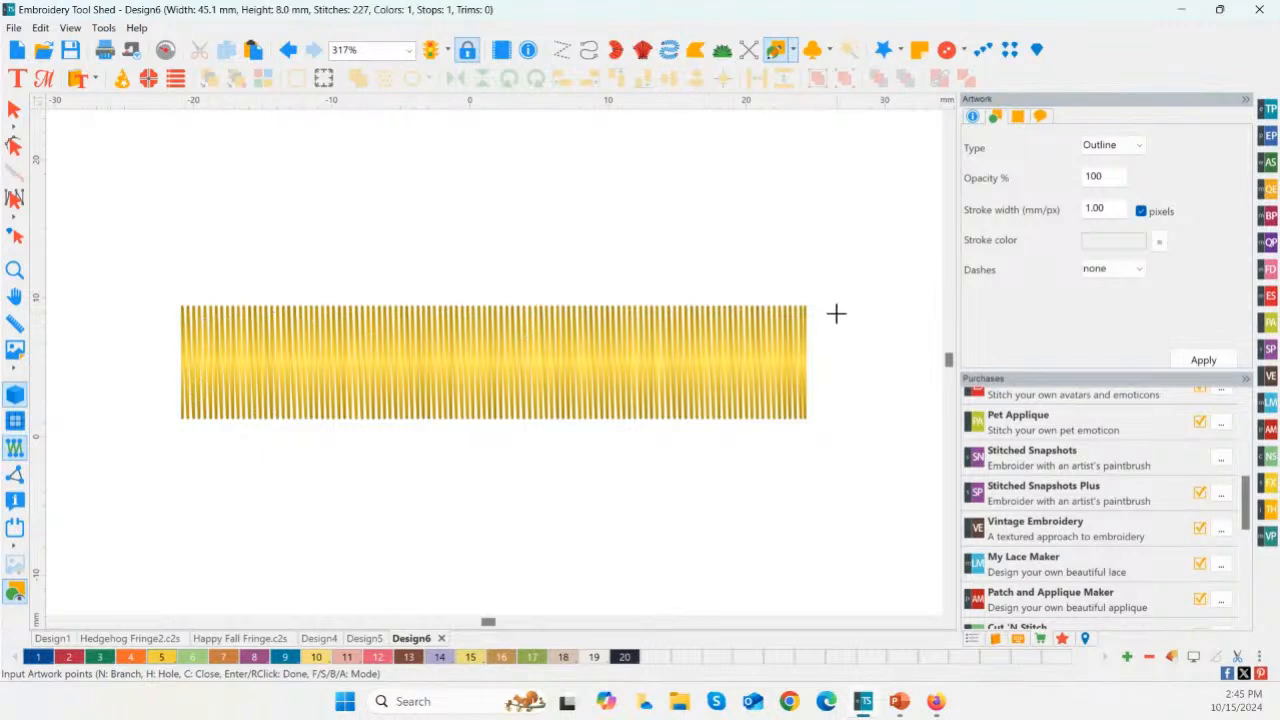
{"action": "left_click", "coordinate": [182, 311]}
{"action": "left_click", "coordinate": [805, 311]}
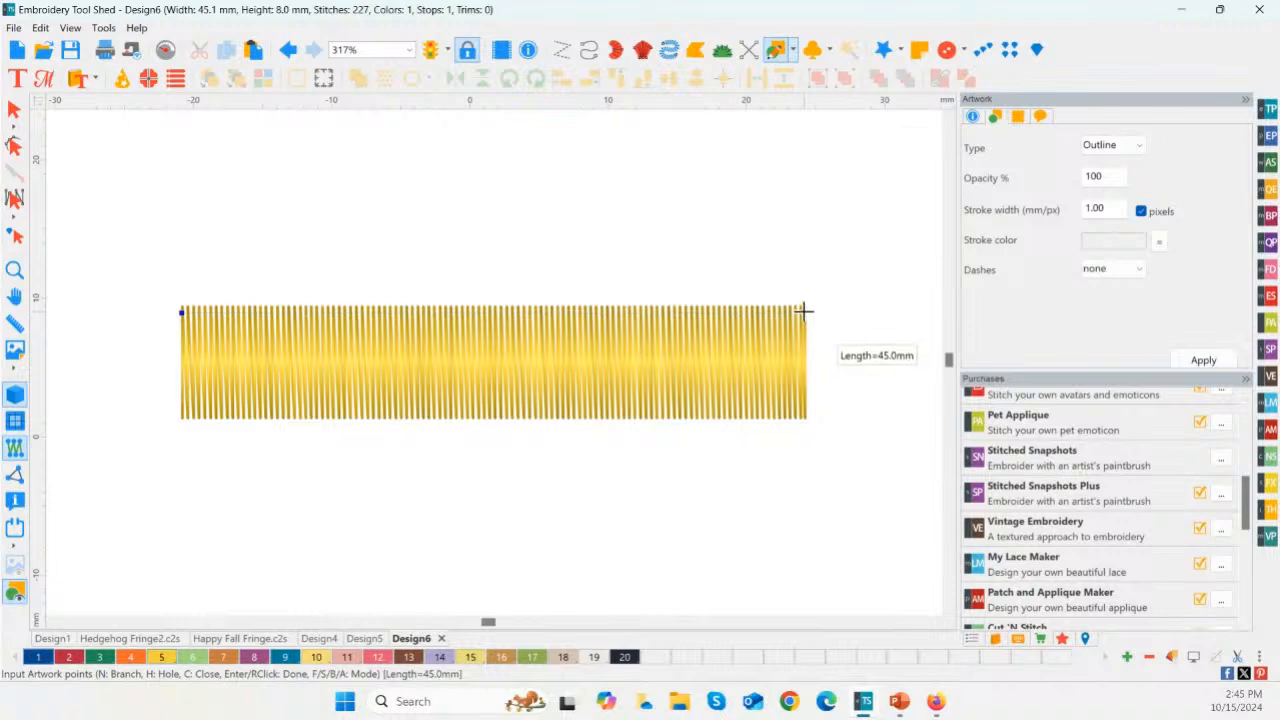
{"action": "right_click", "coordinate": [807, 312]}
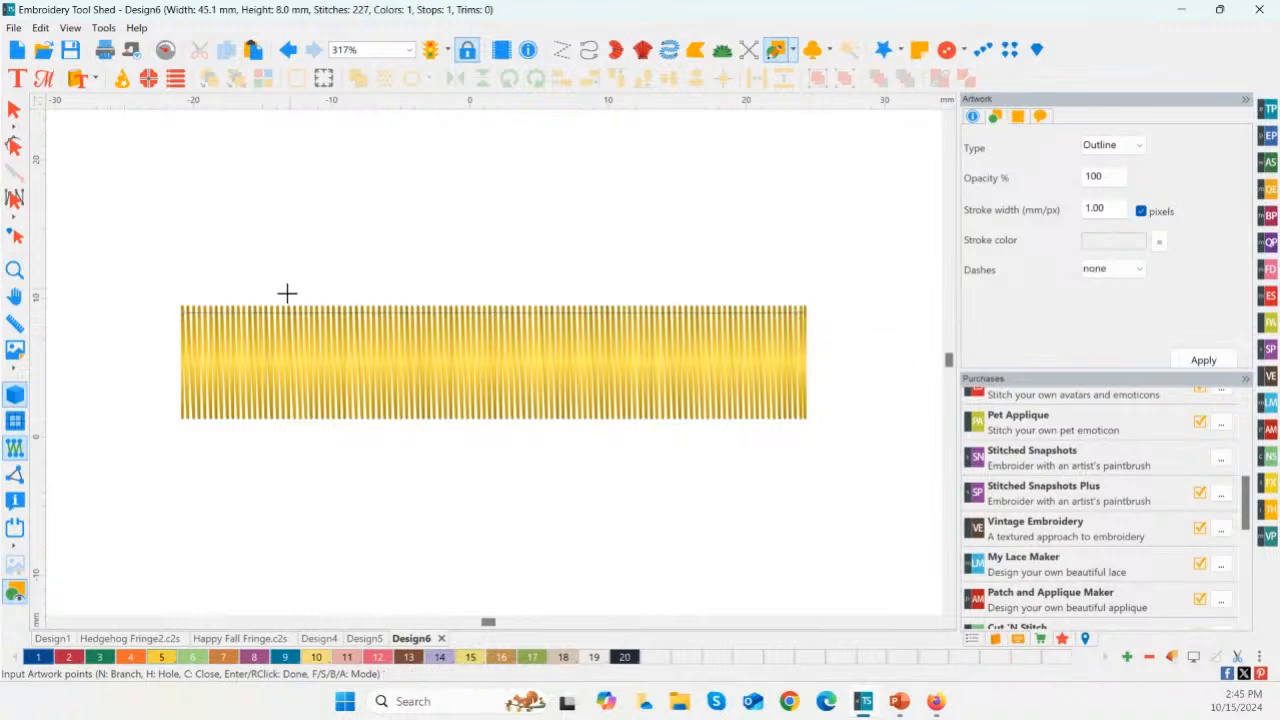
Step: Convert the new artwork line along the upper edge to a Steil stitch
{"action": "left_click", "coordinate": [14, 110]}
{"action": "left_click", "coordinate": [304, 311]}
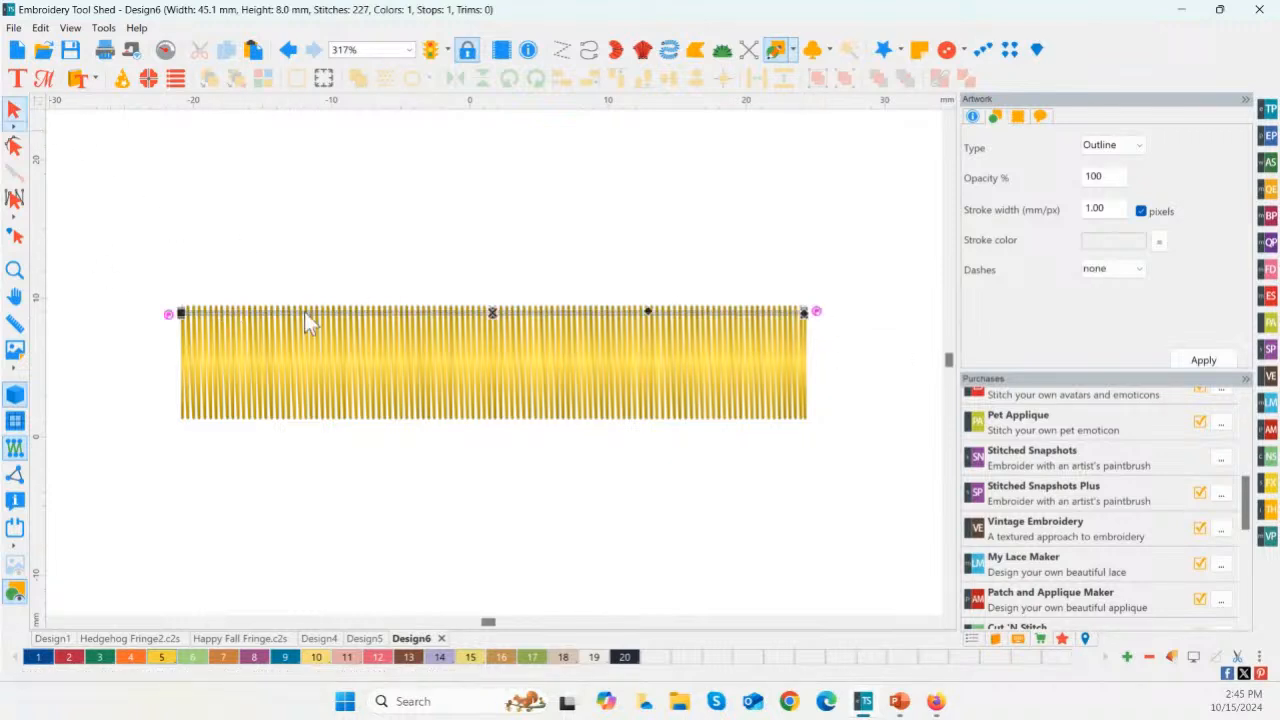
{"action": "right_click", "coordinate": [464, 314]}
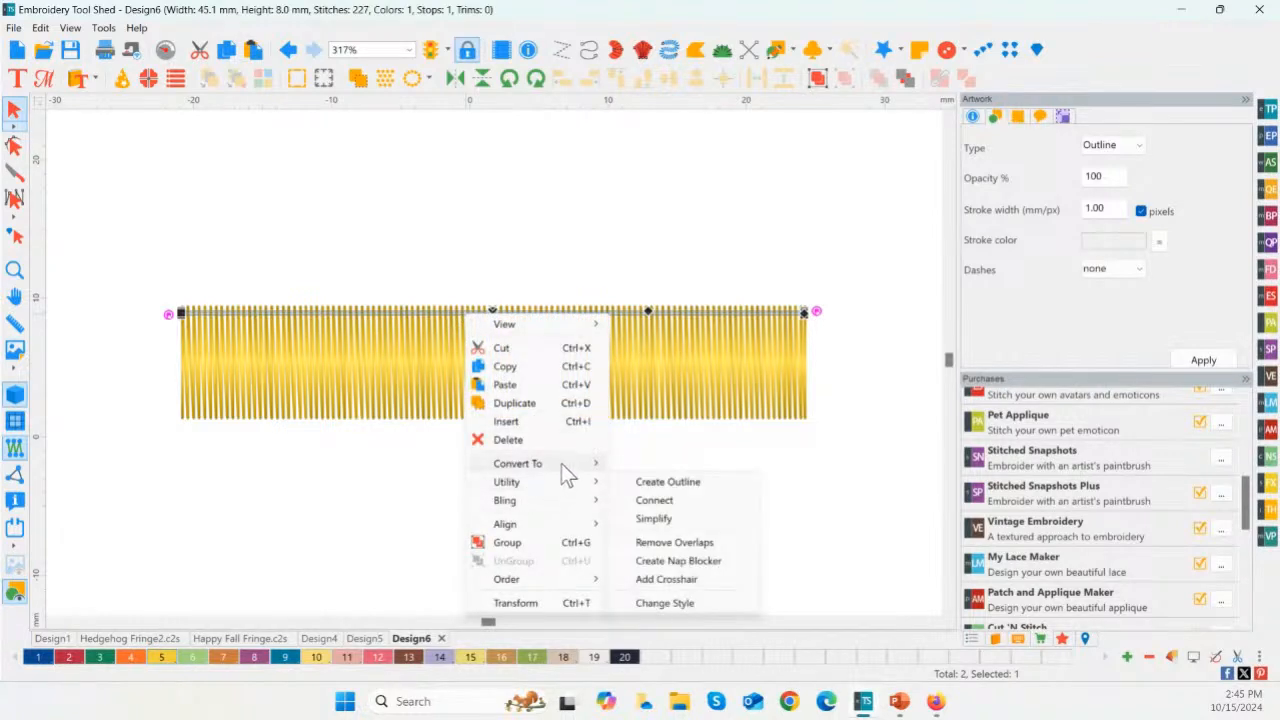
{"action": "mouse_move", "coordinate": [592, 474]}
{"action": "left_click", "coordinate": [671, 501]}
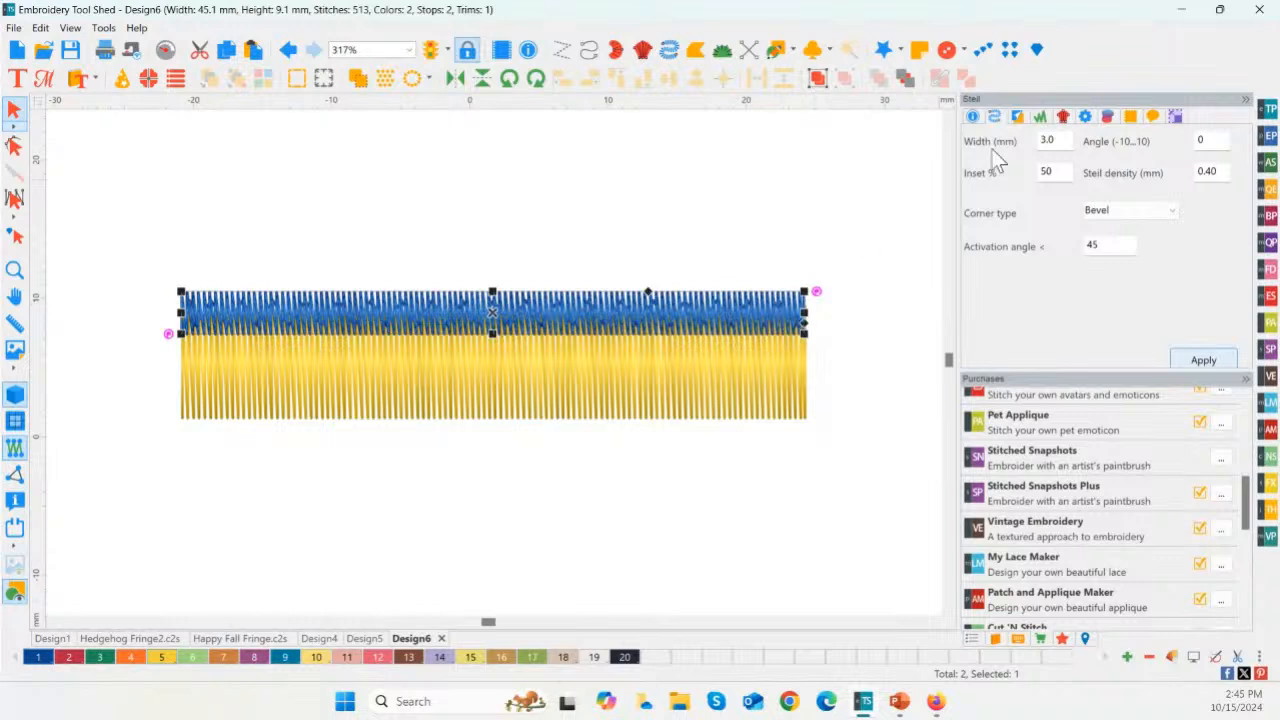
Step: Set the blue Steil's width to 1 mm and its Steil density to 0.5 mm
{"action": "left_click_drag", "start_coordinate": [1055, 140], "coordinate": [1001, 139]}
{"action": "type", "text": "1"}
{"action": "left_click", "coordinate": [1201, 361]}
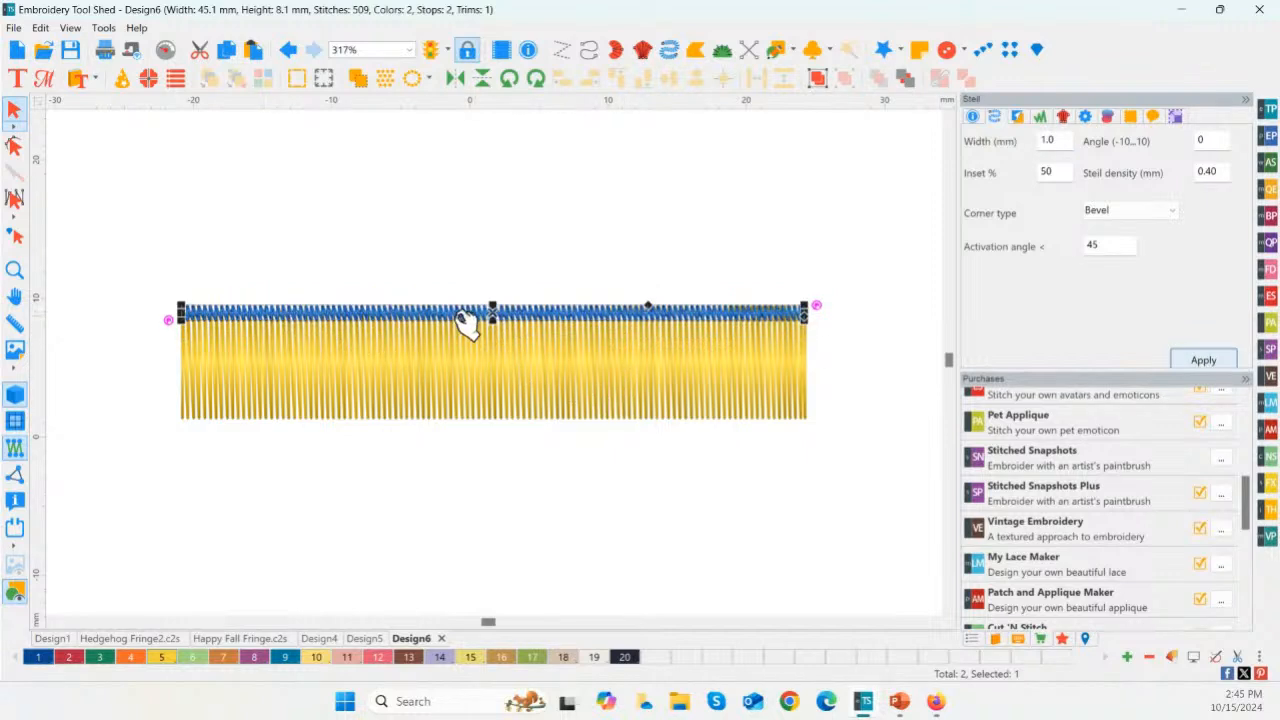
{"action": "double_click", "coordinate": [1211, 171]}
{"action": "key", "text": "BackSpace"}
{"action": "type", "text": ".5"}
{"action": "left_click", "coordinate": [1200, 360]}
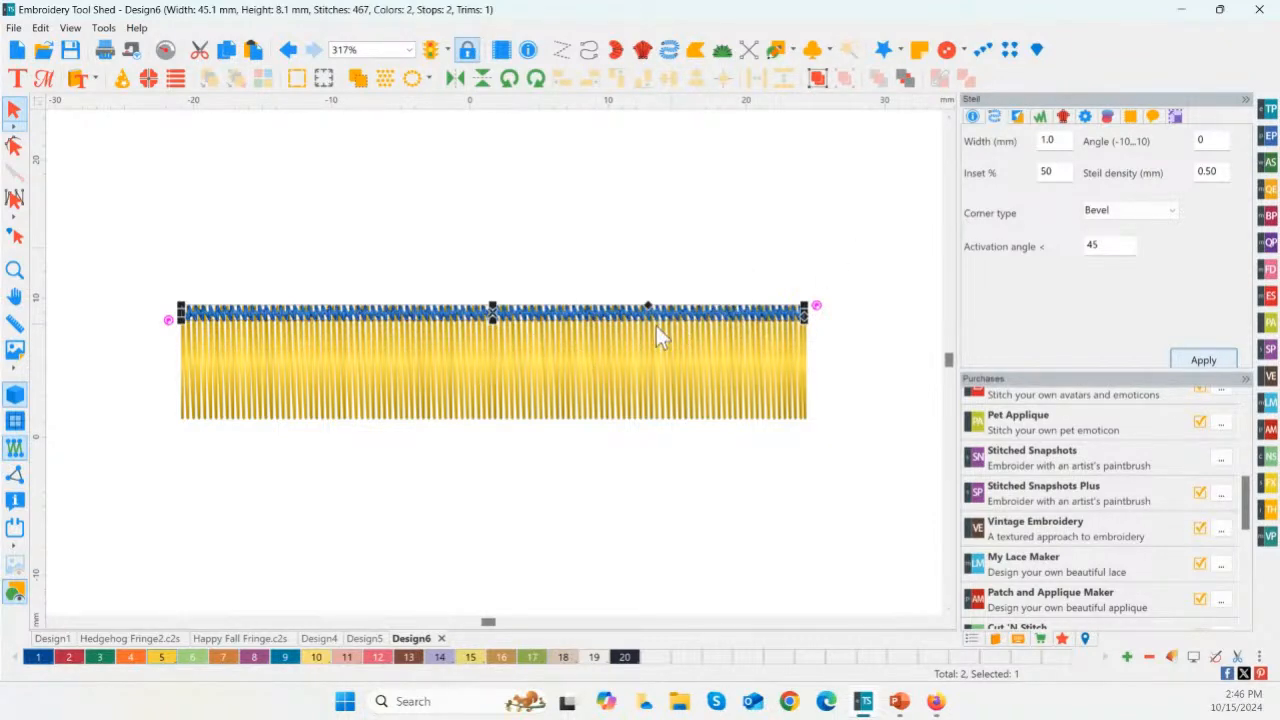
Step: Replace the blue Steil's Parallel underlay with Center Line and set the run stitch length to 1.5 mm
{"action": "left_click", "coordinate": [1040, 118]}
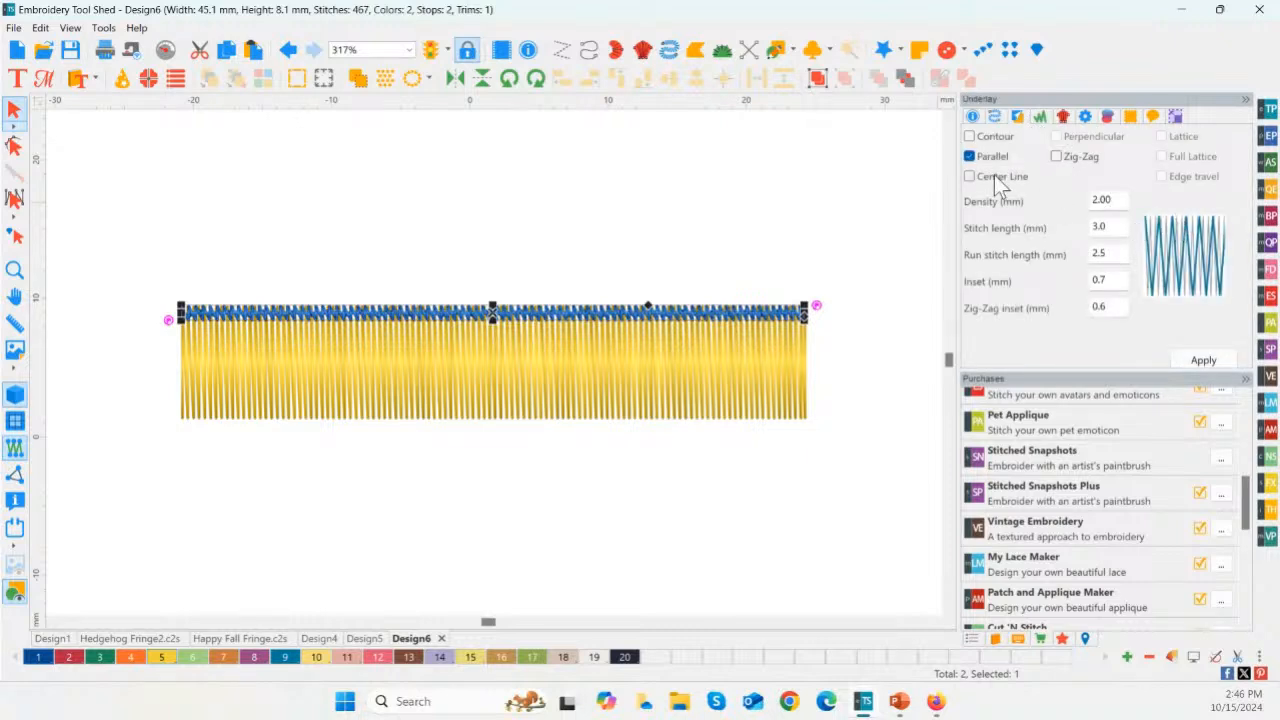
{"action": "left_click", "coordinate": [994, 175]}
{"action": "left_click", "coordinate": [990, 157]}
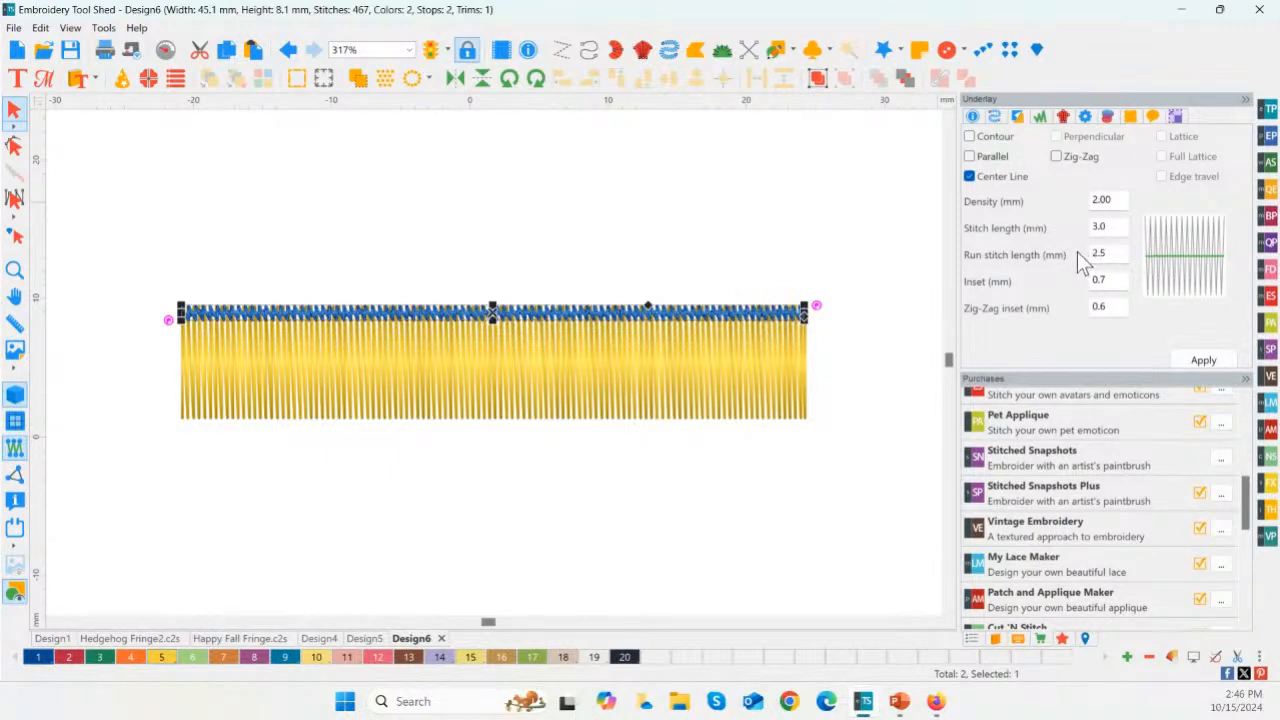
{"action": "left_click", "coordinate": [1108, 253]}
{"action": "left_click_drag", "start_coordinate": [1116, 258], "coordinate": [1063, 256]}
{"action": "type", "text": "1.5"}
{"action": "left_click", "coordinate": [1206, 358]}
{"action": "left_click", "coordinate": [282, 255]}
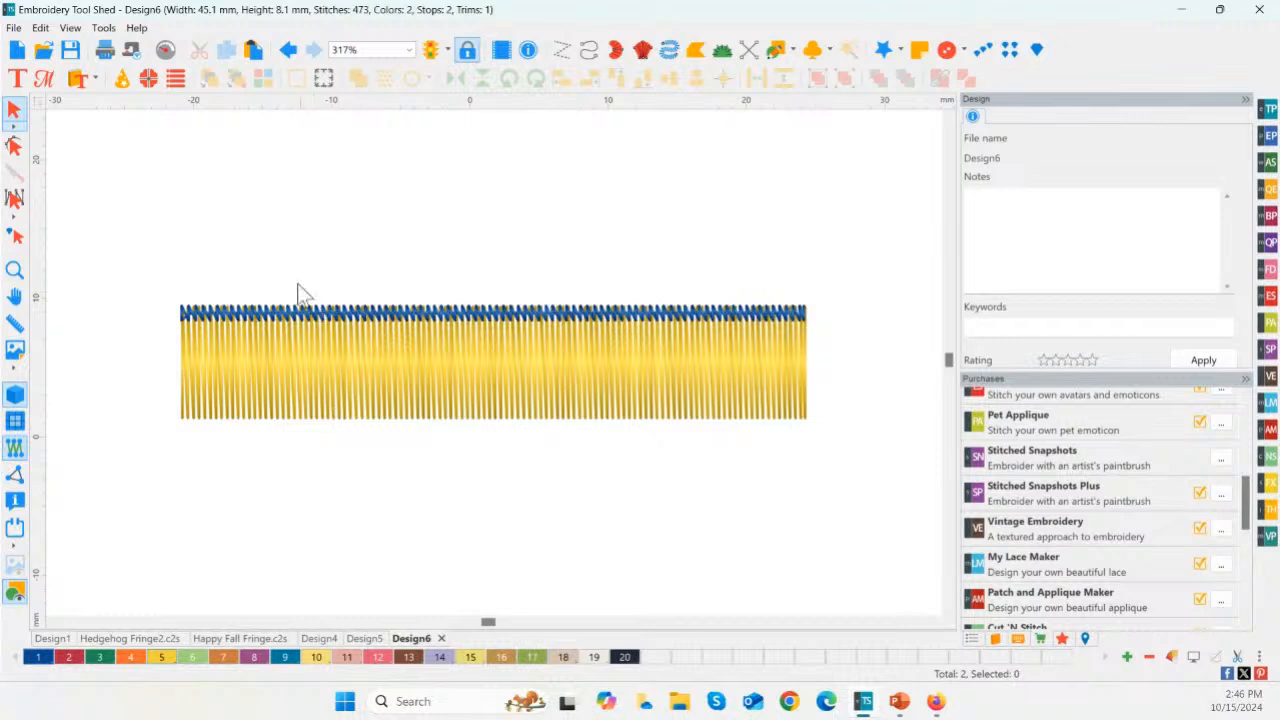
Step: Run the stitch simulation of the whole fringe, from the yellow border through the blue tack-down Steil, and close it
{"action": "left_click", "coordinate": [165, 49]}
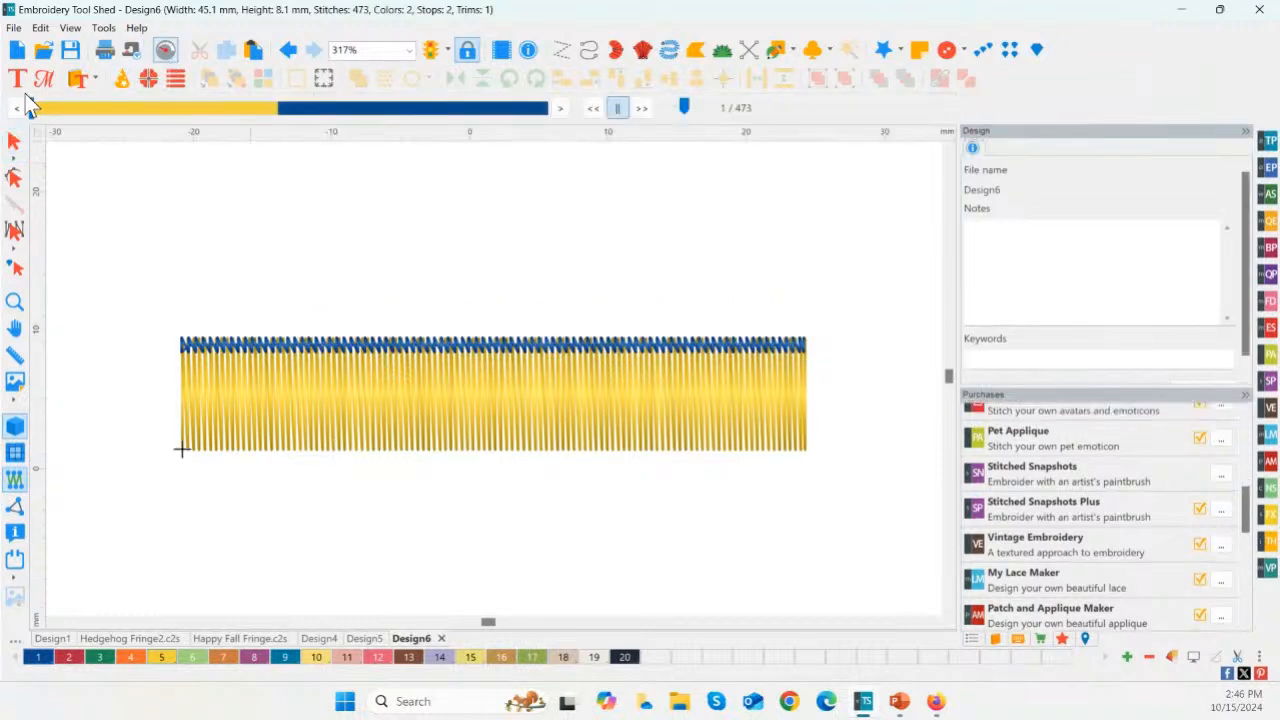
{"action": "left_click_drag", "start_coordinate": [33, 113], "coordinate": [548, 130]}
{"action": "left_click", "coordinate": [14, 306]}
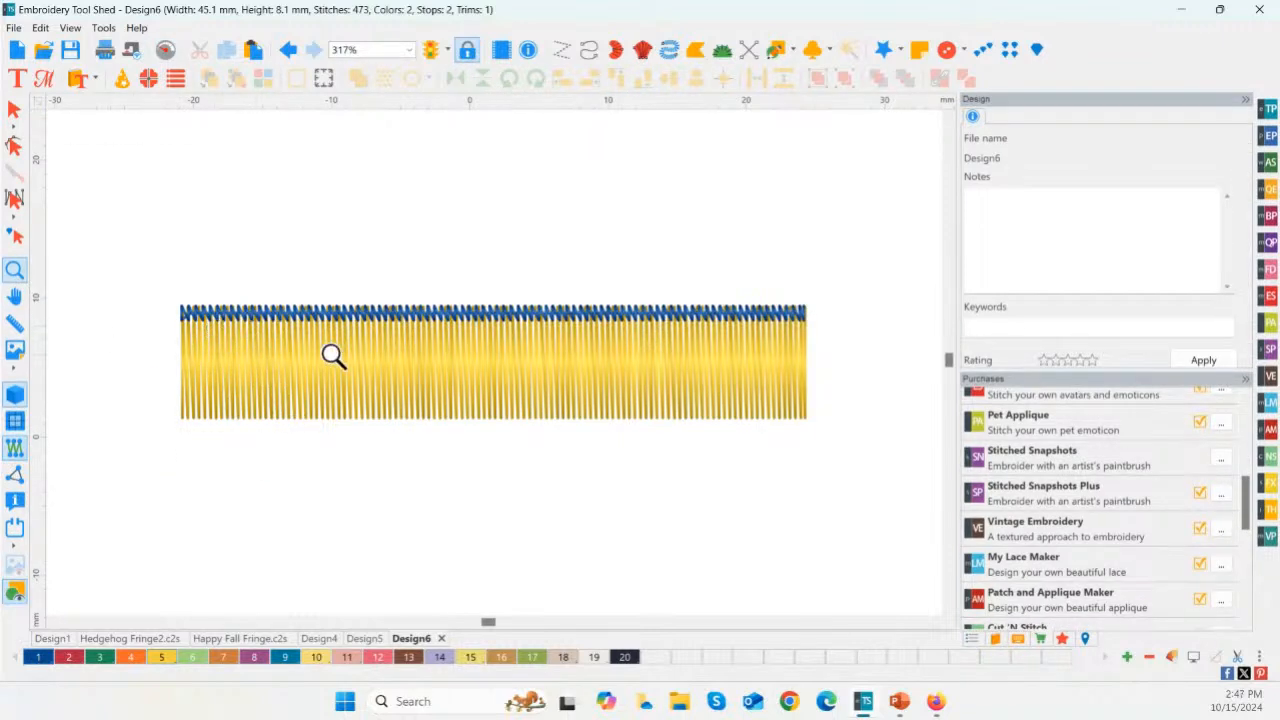
{"action": "left_click", "coordinate": [14, 110]}
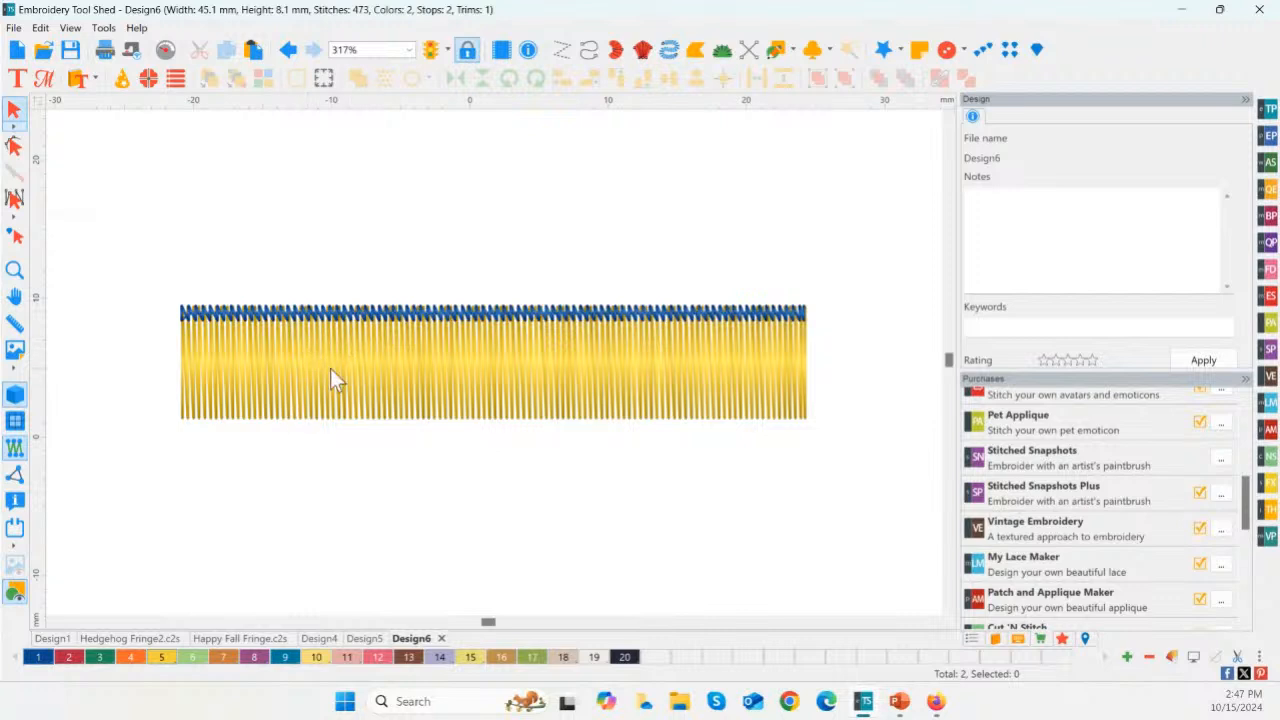
Step: Convert the blue tack-down Steil along the fringe's upper edge to a Run stitch
{"action": "left_click", "coordinate": [320, 383]}
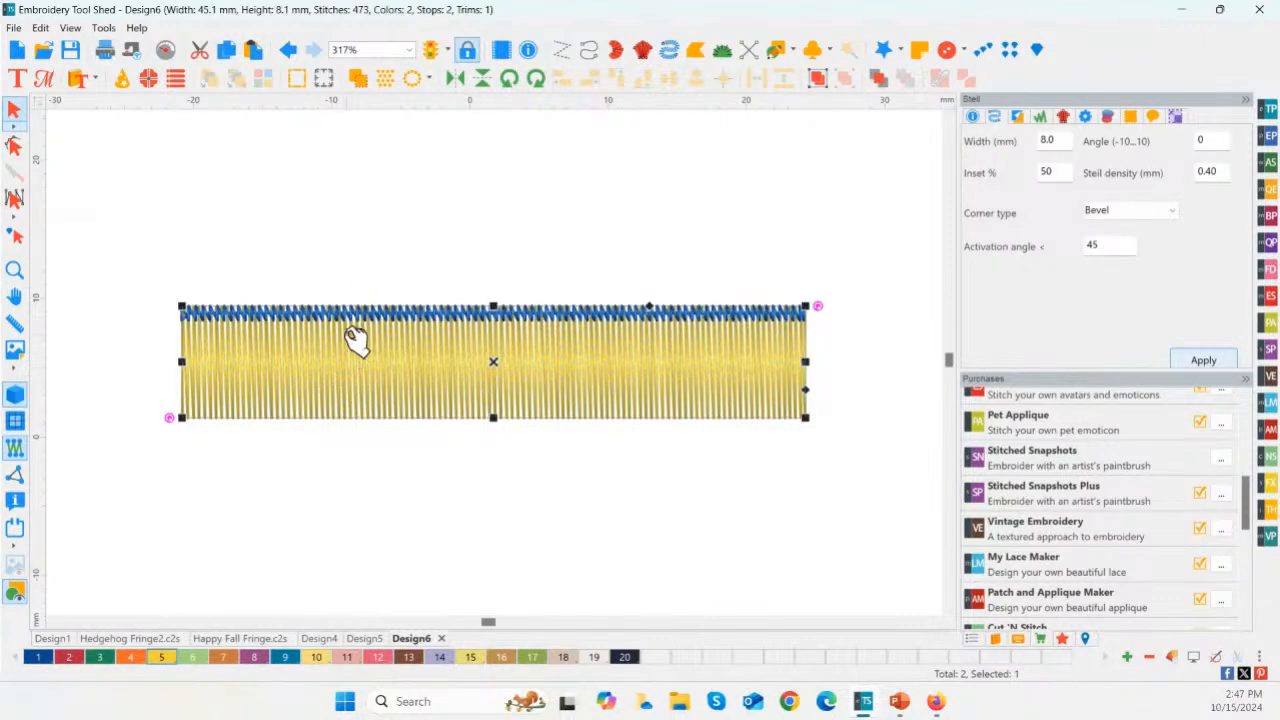
{"action": "key", "text": "Escape"}
{"action": "left_click", "coordinate": [347, 318]}
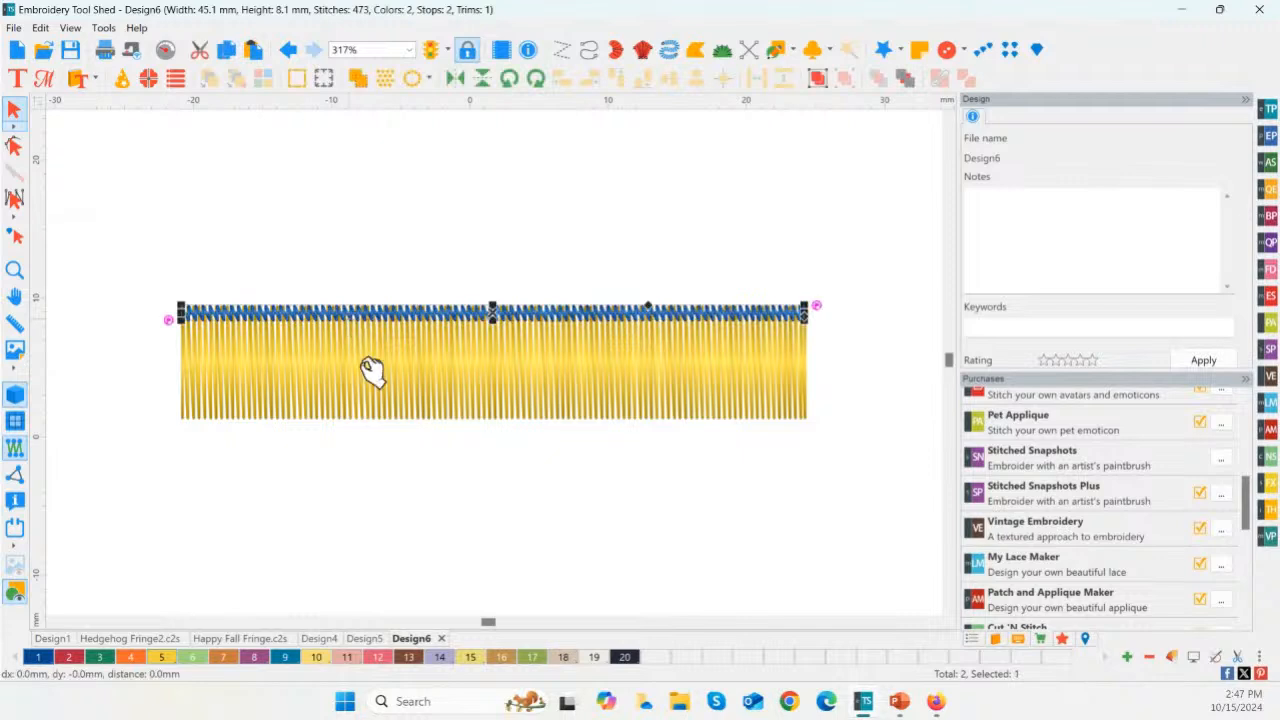
{"action": "right_click", "coordinate": [626, 309]}
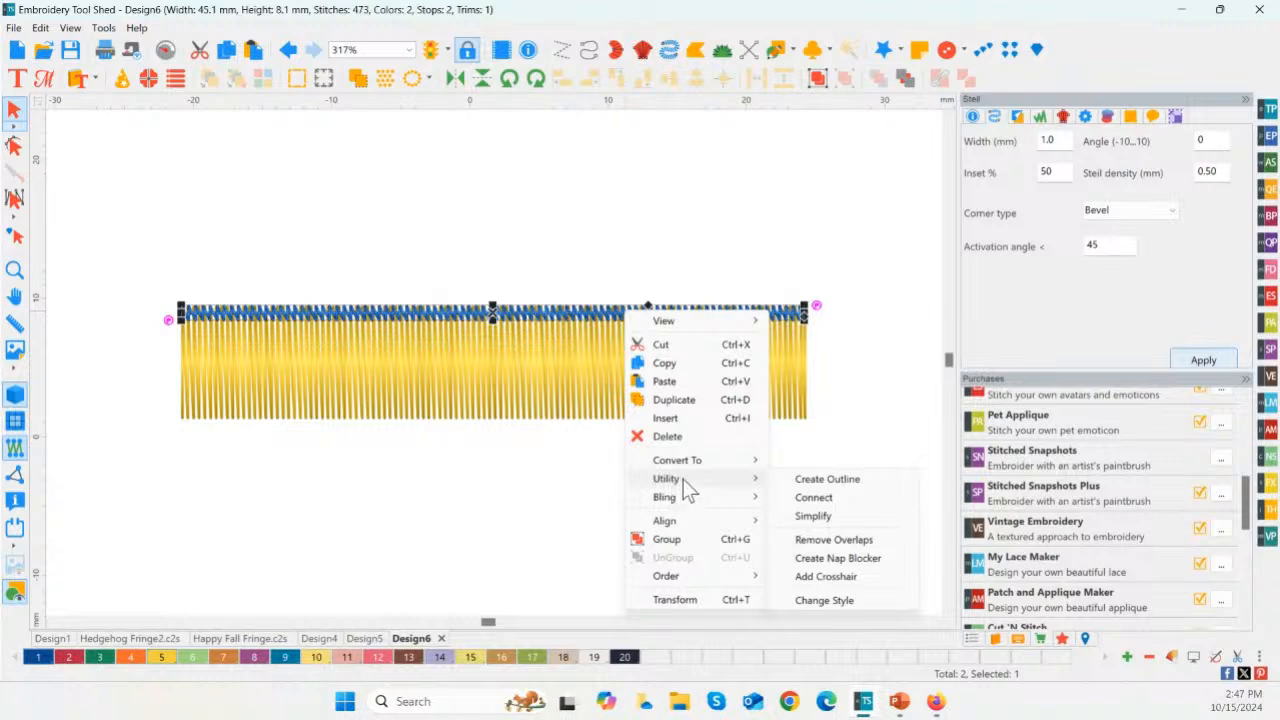
{"action": "mouse_move", "coordinate": [726, 461]}
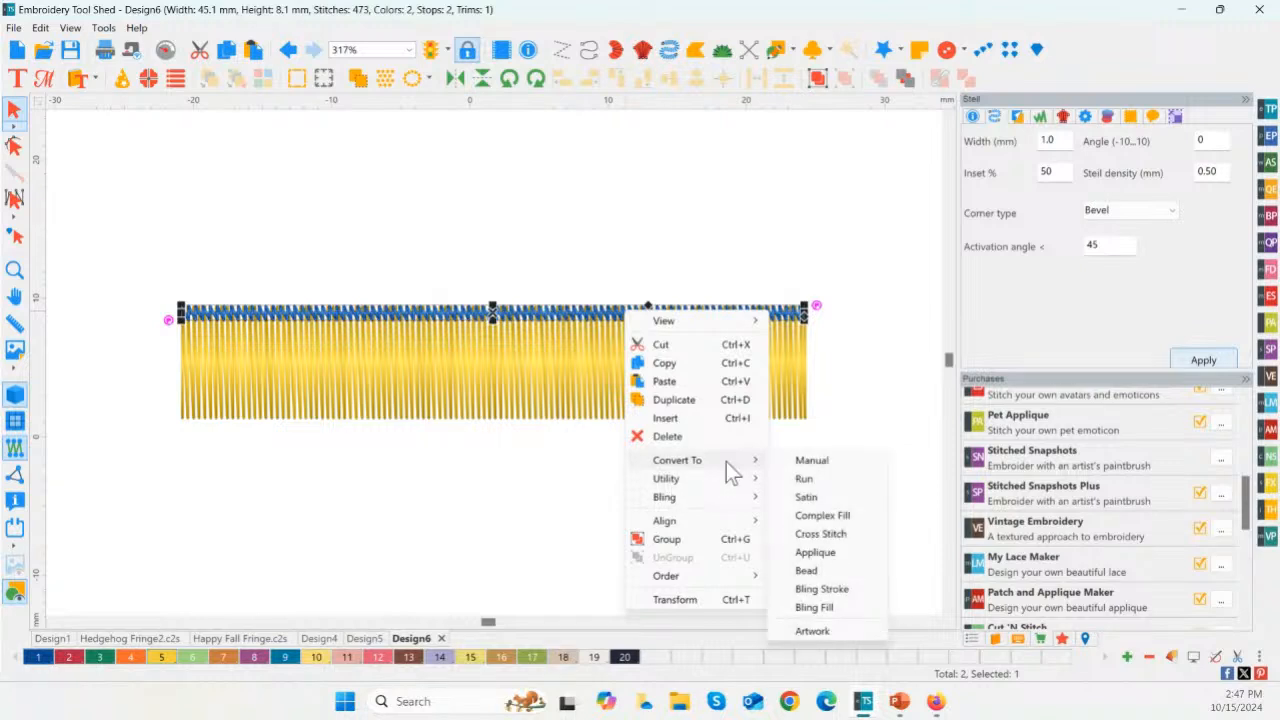
{"action": "left_click", "coordinate": [821, 479]}
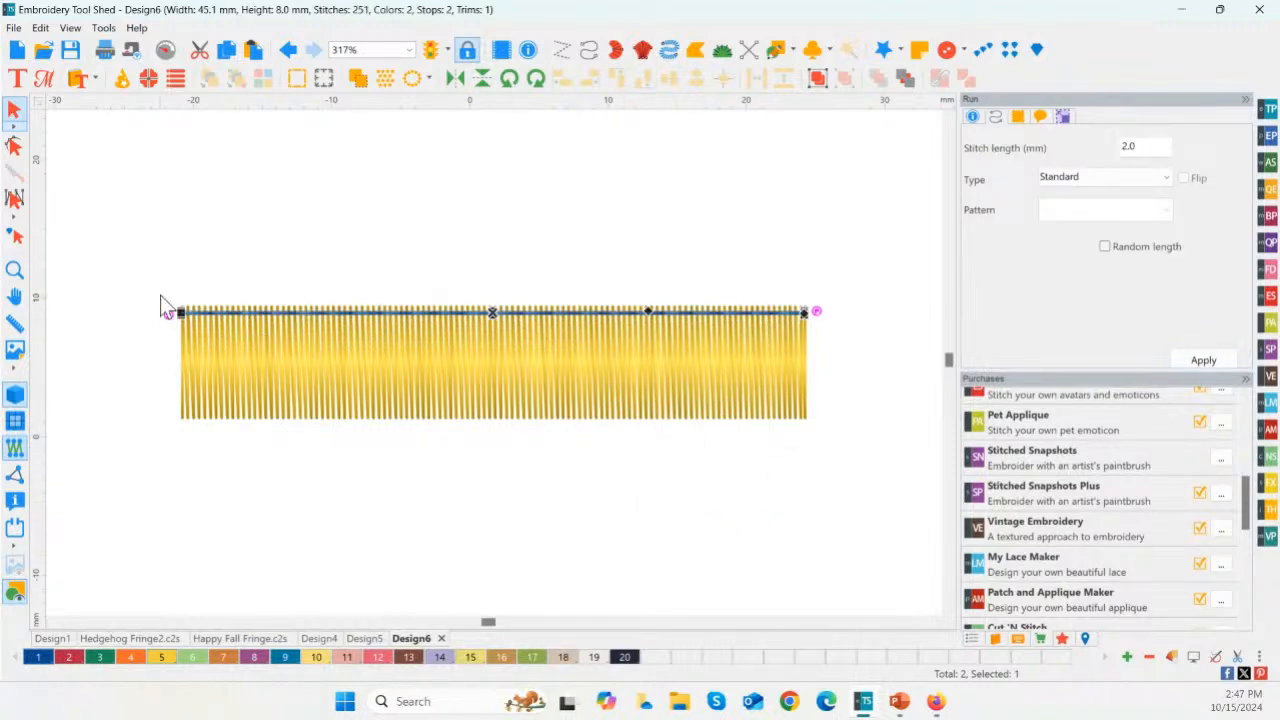
Step: Set the blue tack-down run's stitch length to 1.5 mm and apply it
{"action": "double_click", "coordinate": [1129, 150]}
{"action": "type", "text": "1."}
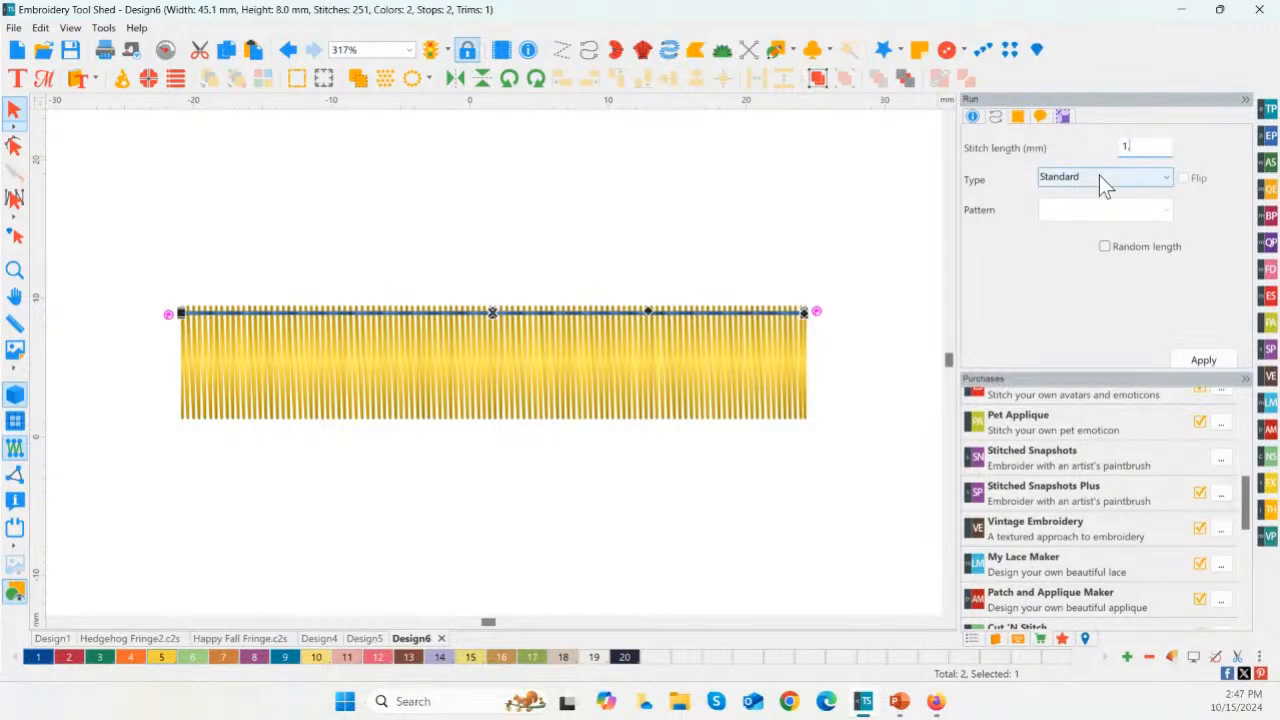
{"action": "type", "text": "5"}
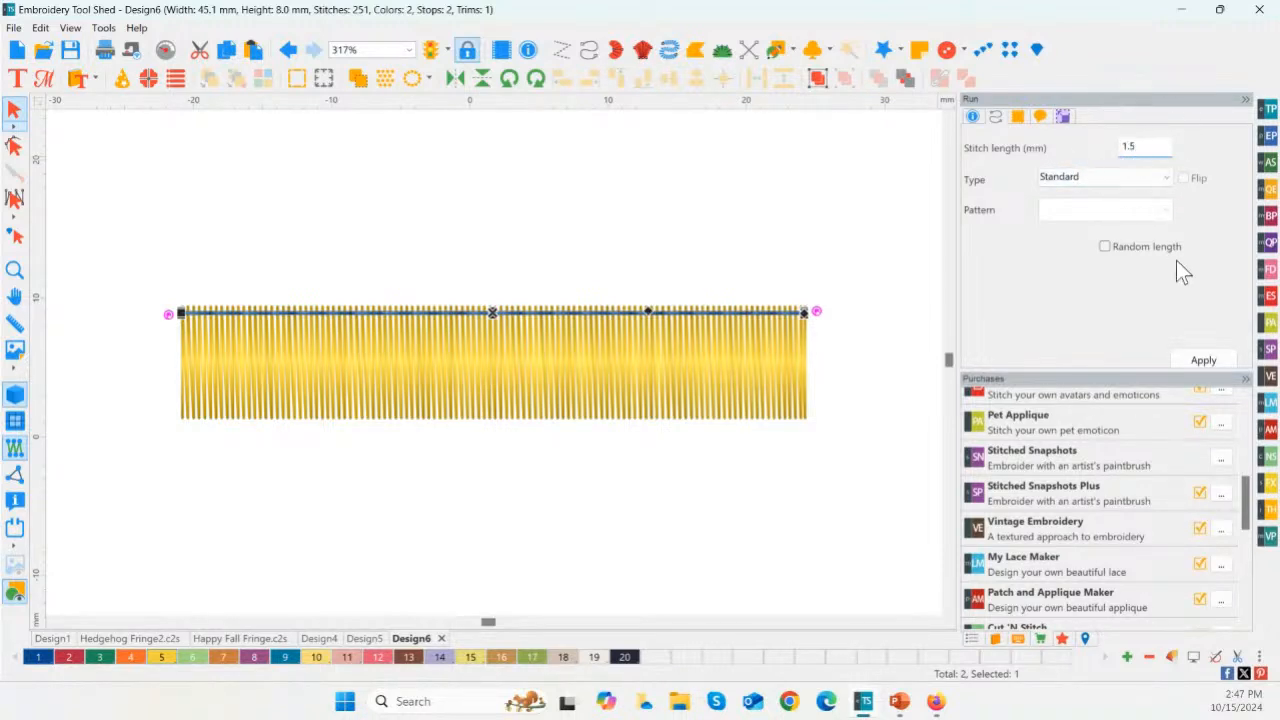
{"action": "left_click", "coordinate": [1203, 360]}
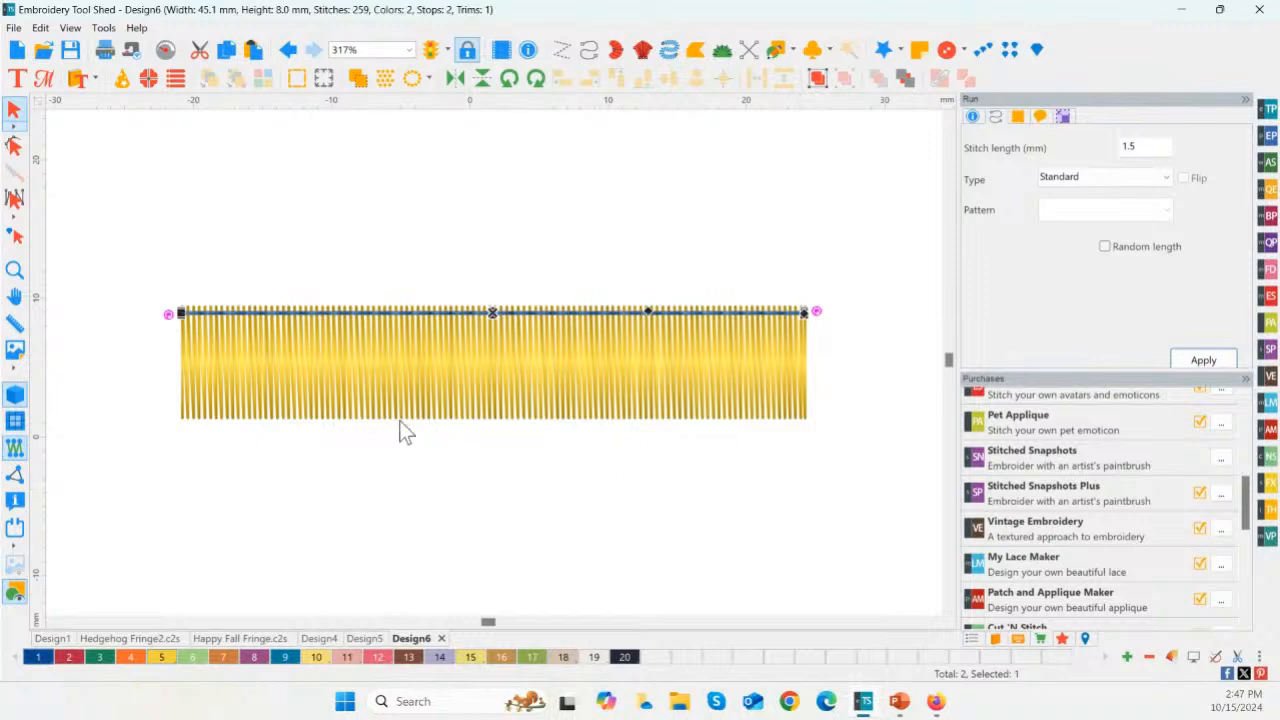
Step: Examine the yellow fringe and its run-stitch tack-down line, both zoomed out and up close
{"action": "left_click_drag", "start_coordinate": [122, 287], "coordinate": [867, 518]}
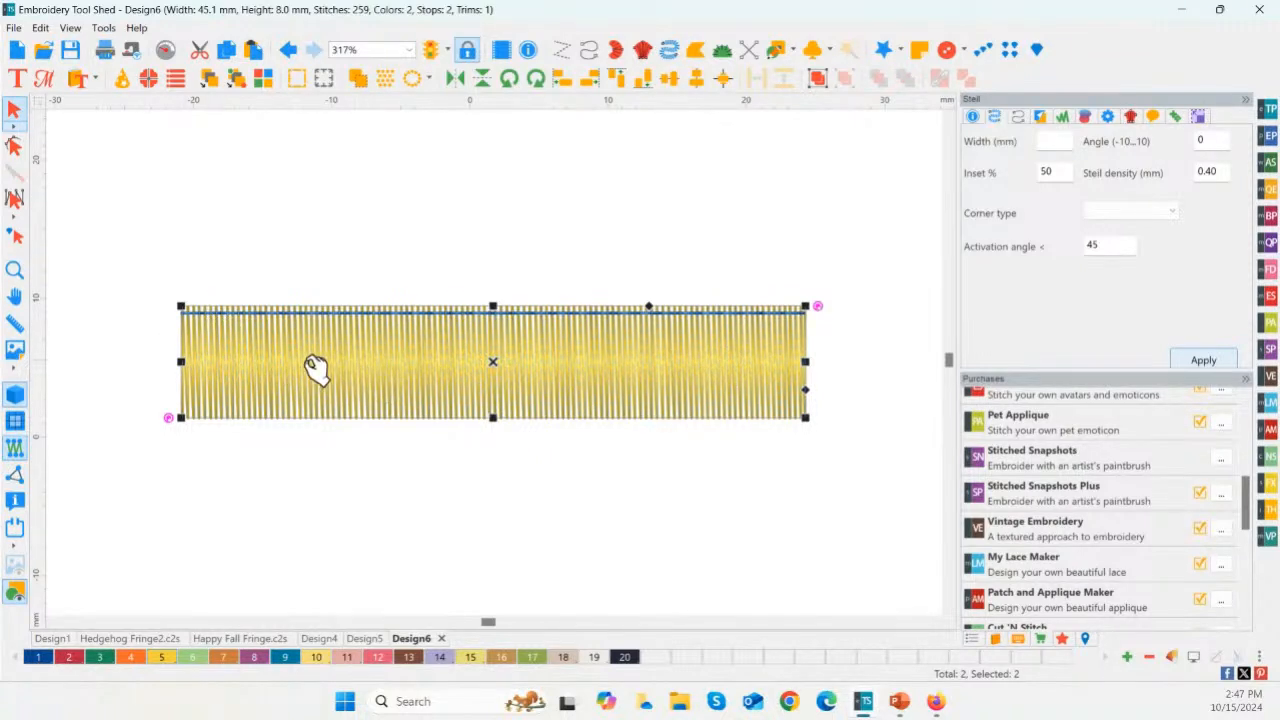
{"action": "scroll", "coordinate": [340, 376], "scroll_direction": "down", "scroll_amount": 1}
{"action": "scroll", "coordinate": [340, 376], "scroll_direction": "down", "scroll_amount": 2}
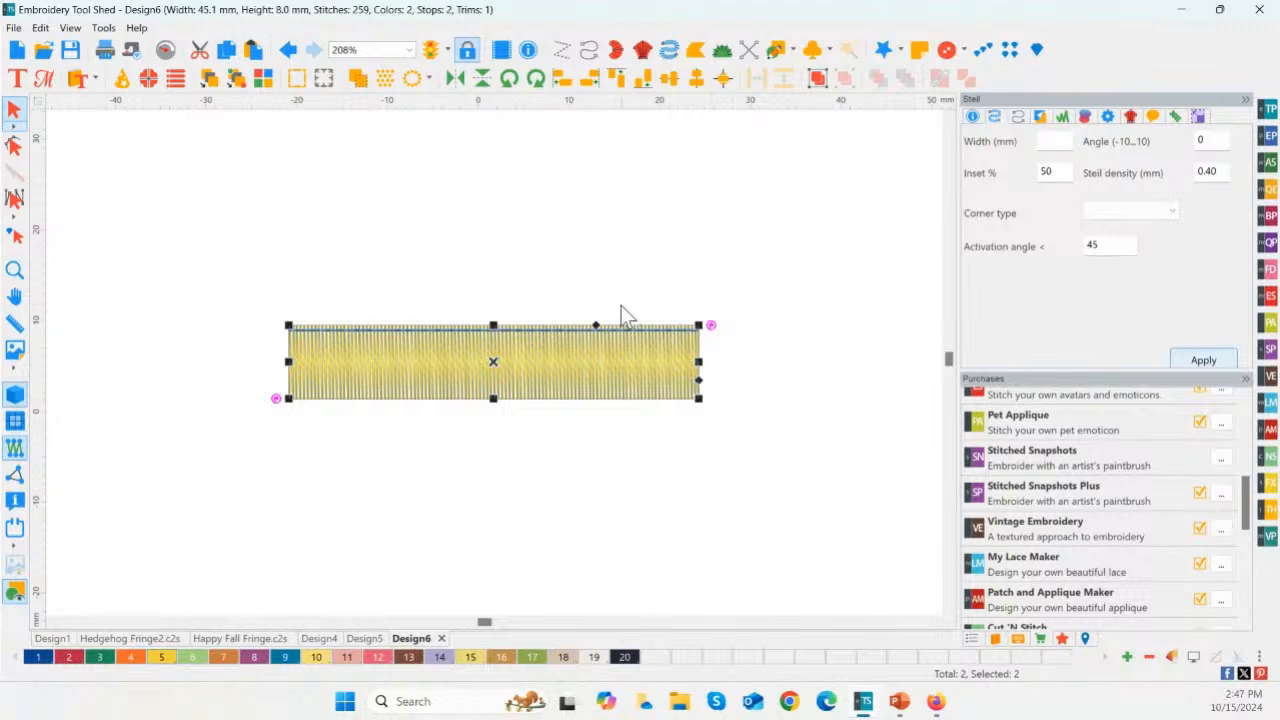
{"action": "left_click", "coordinate": [343, 225]}
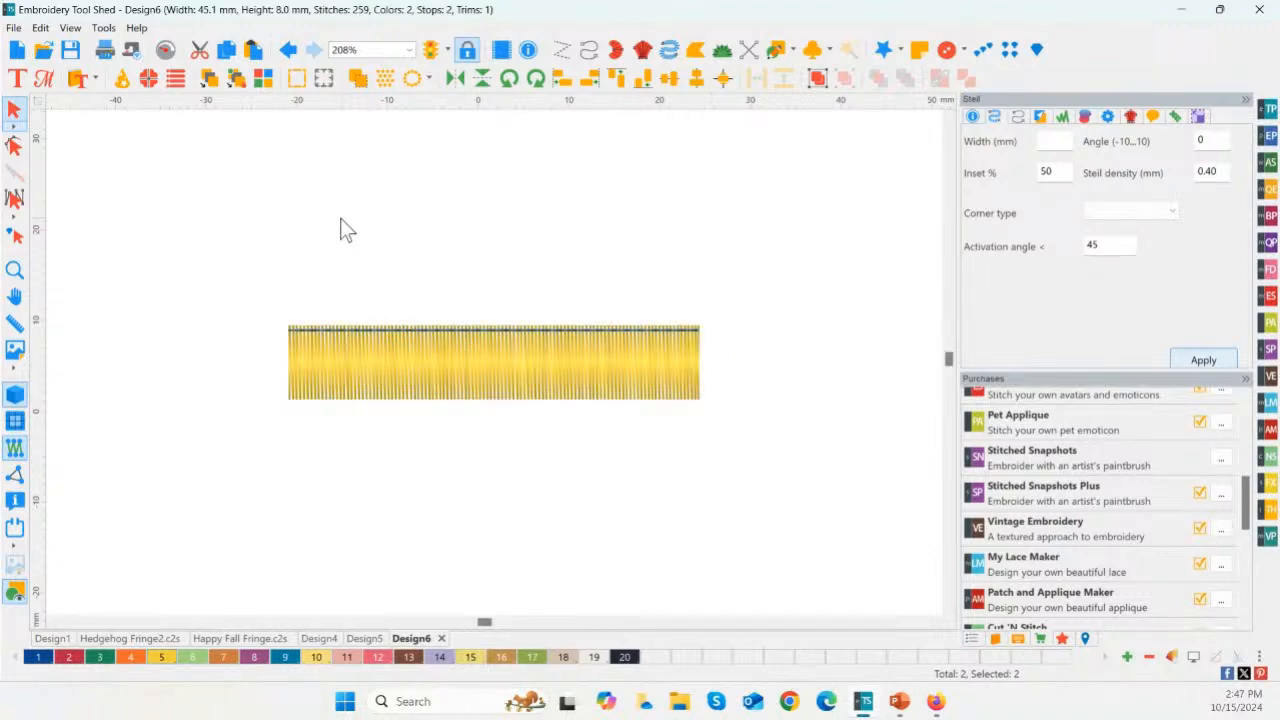
{"action": "left_click", "coordinate": [404, 338]}
{"action": "left_click", "coordinate": [480, 297]}
{"action": "scroll", "coordinate": [532, 264], "scroll_direction": "down", "scroll_amount": 2}
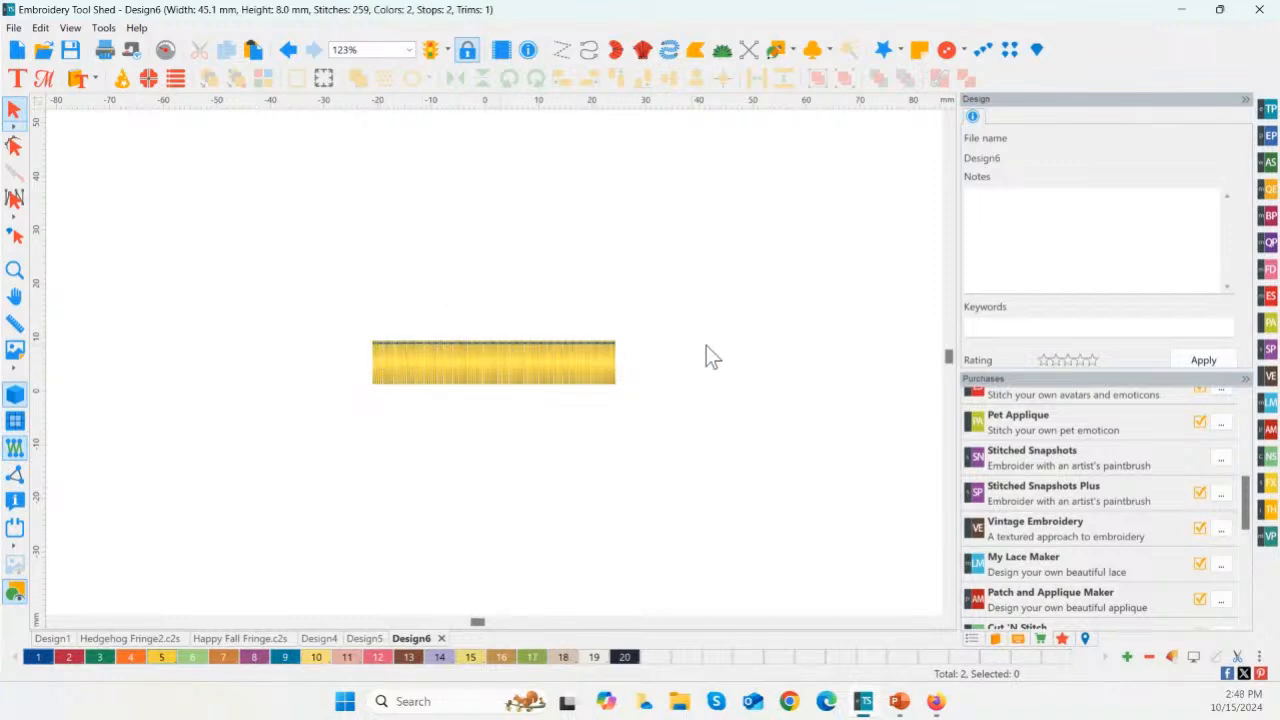
{"action": "left_click", "coordinate": [15, 270]}
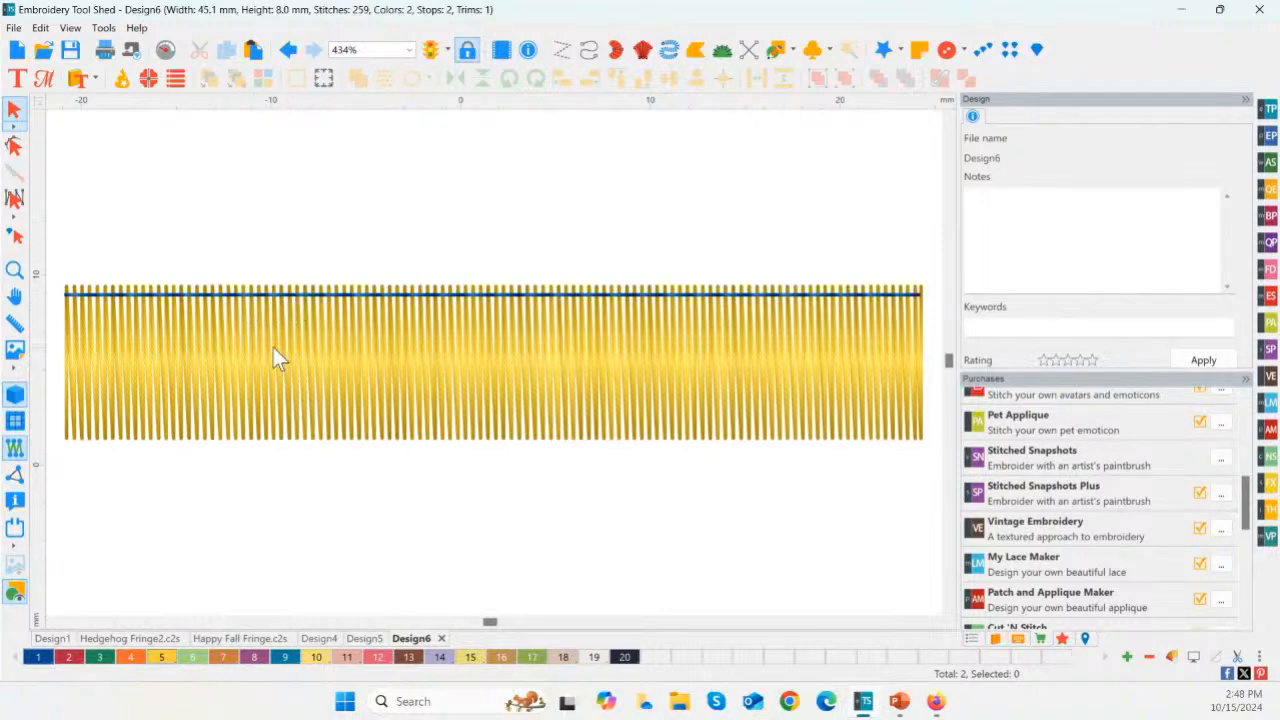
{"action": "left_click", "coordinate": [14, 270]}
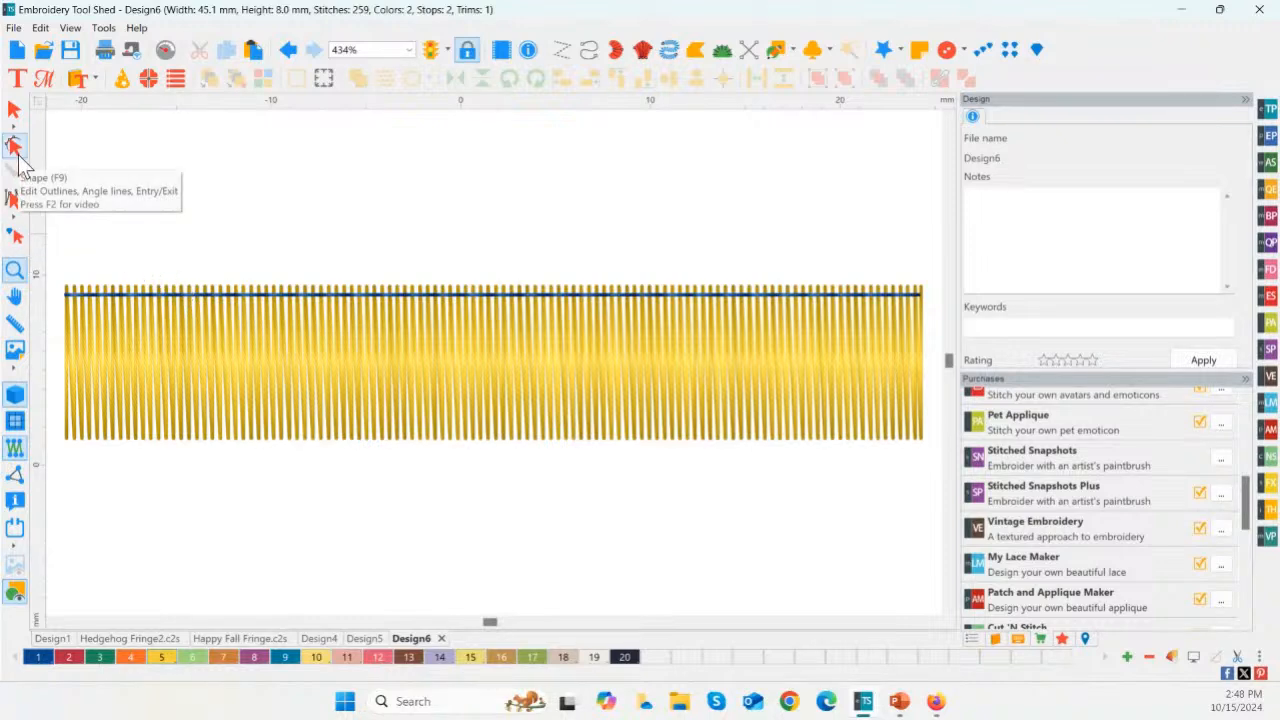
Step: Draw a Classic Satin shape above the fringe from four point pairs, making the third pair the tallest at about 6 mm
{"action": "left_click", "coordinate": [644, 61]}
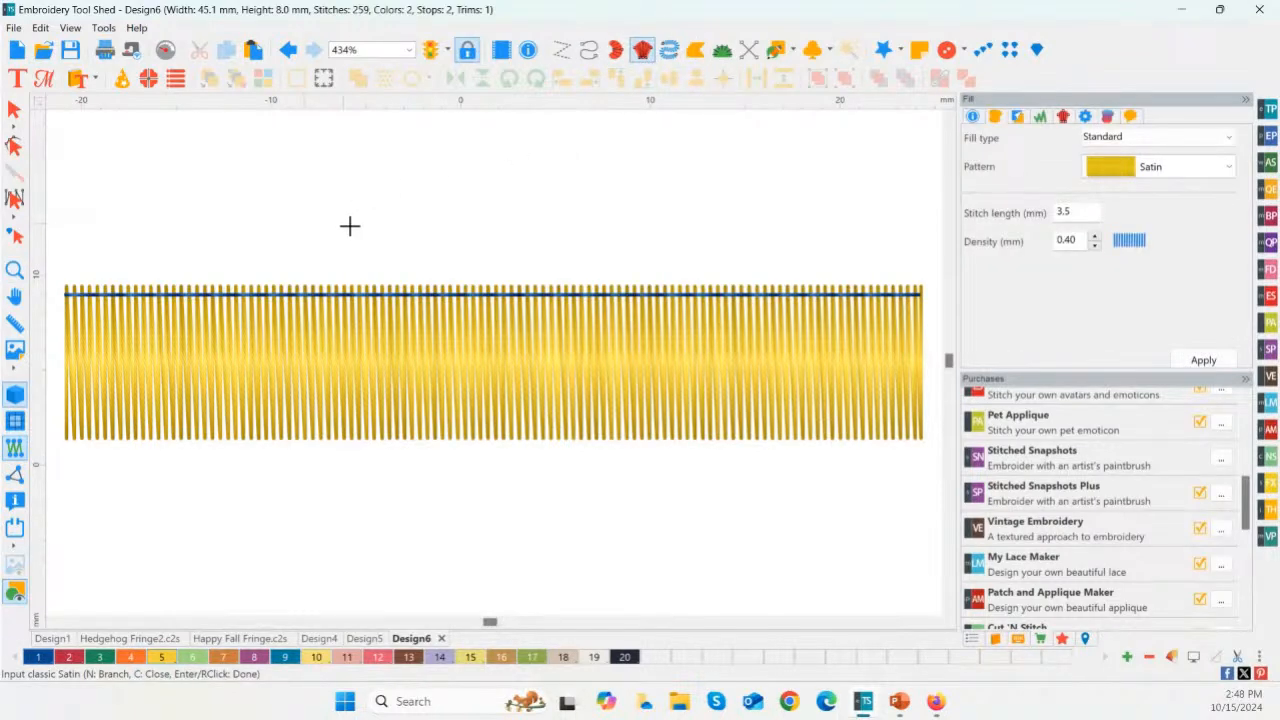
{"action": "left_click", "coordinate": [245, 245]}
{"action": "left_click", "coordinate": [246, 160]}
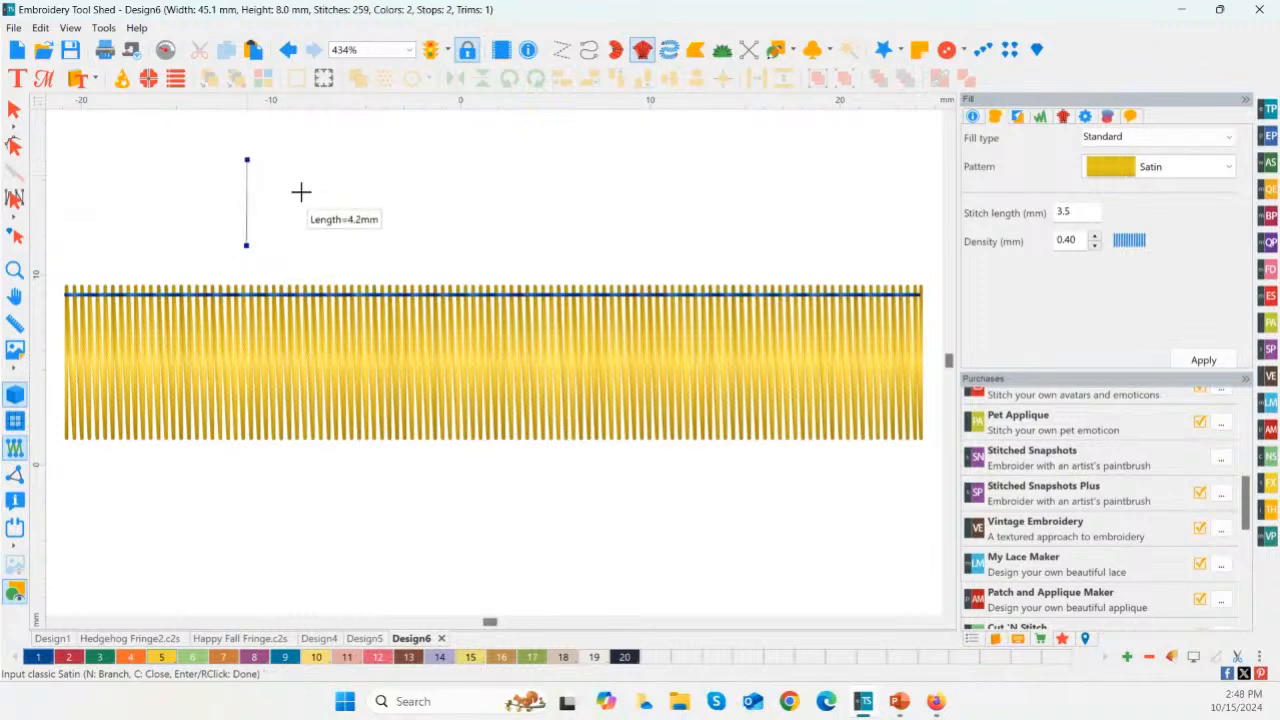
{"action": "left_click", "coordinate": [339, 245]}
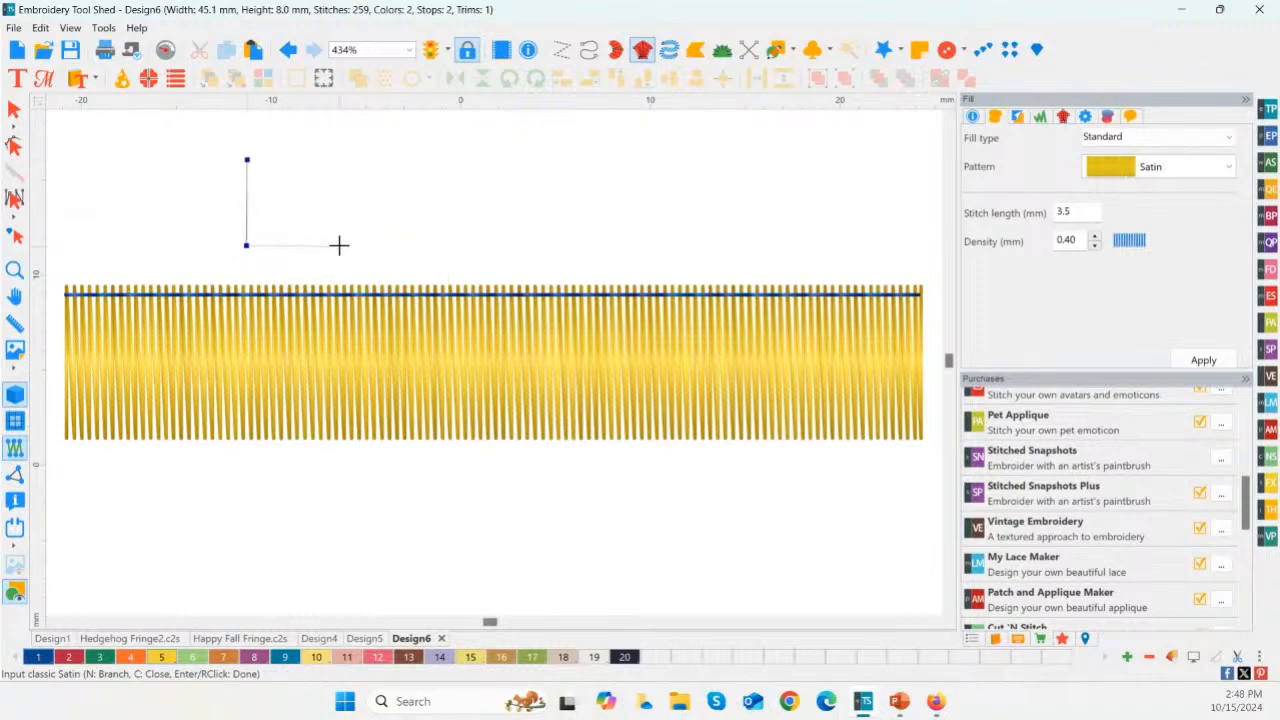
{"action": "left_click", "coordinate": [339, 155]}
{"action": "left_click", "coordinate": [381, 250]}
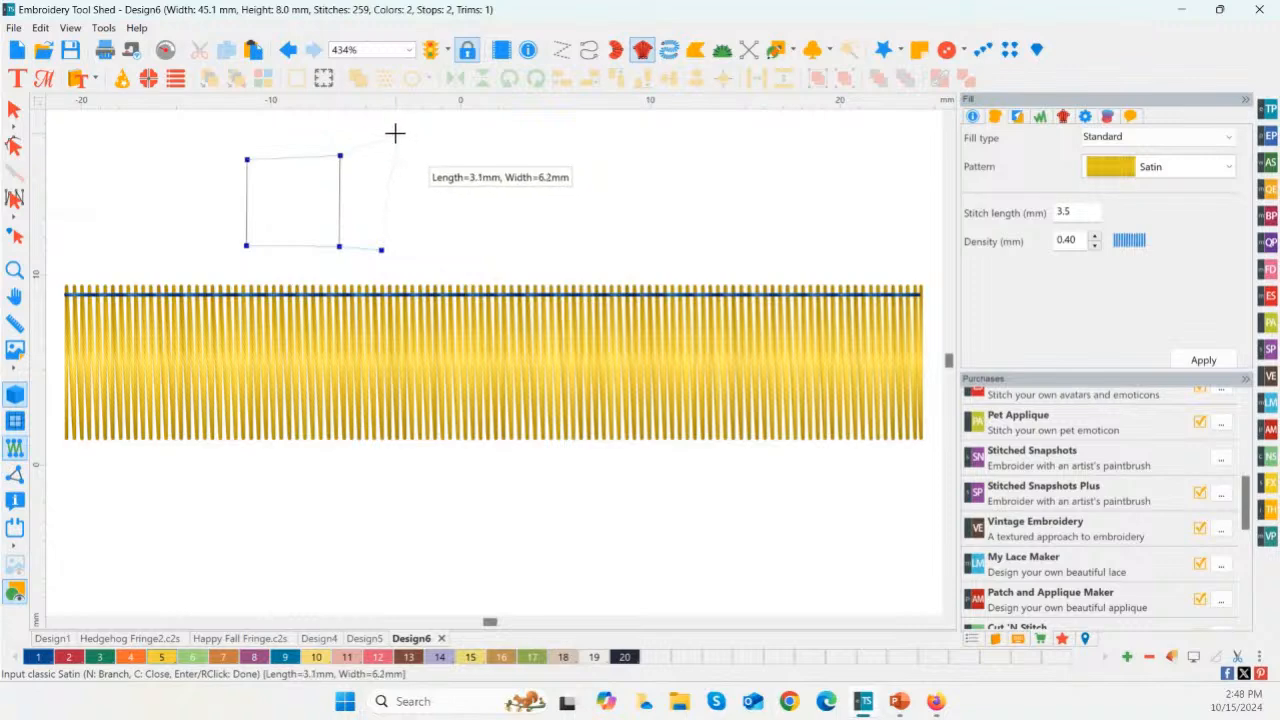
{"action": "left_click", "coordinate": [387, 128]}
{"action": "left_click", "coordinate": [435, 250]}
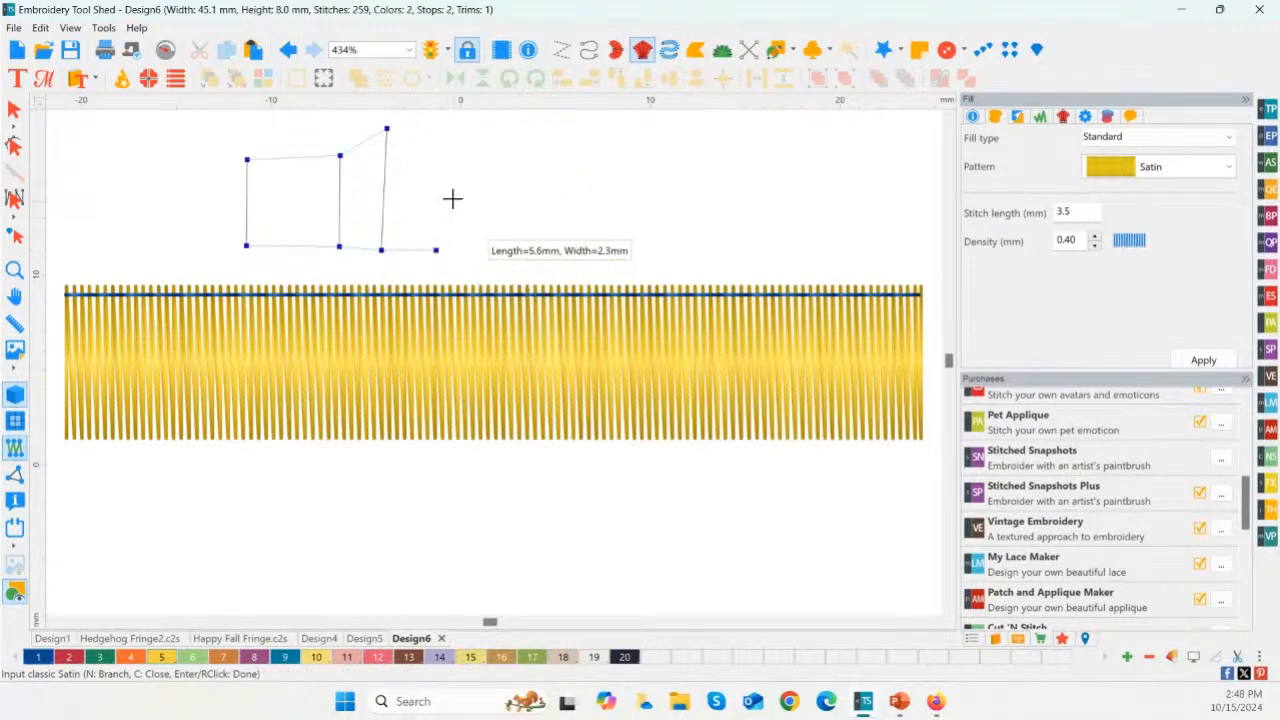
{"action": "left_click", "coordinate": [440, 157]}
{"action": "right_click", "coordinate": [452, 165]}
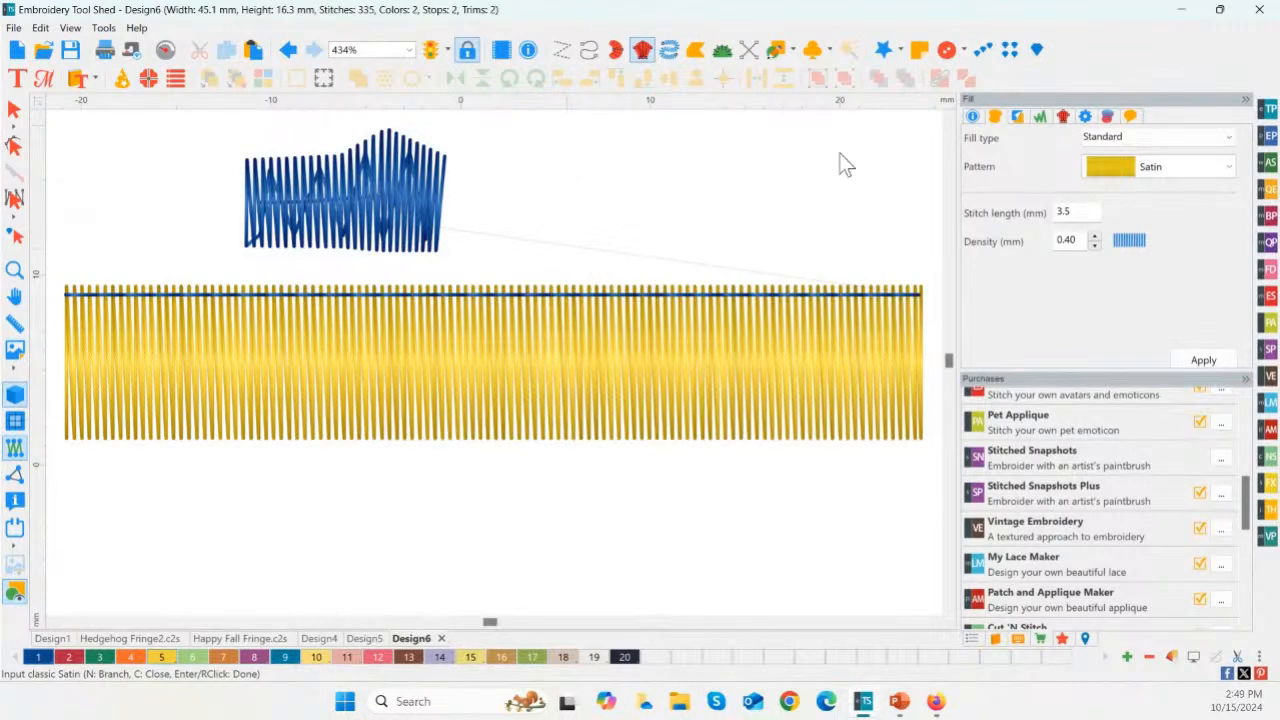
{"action": "left_click", "coordinate": [609, 240]}
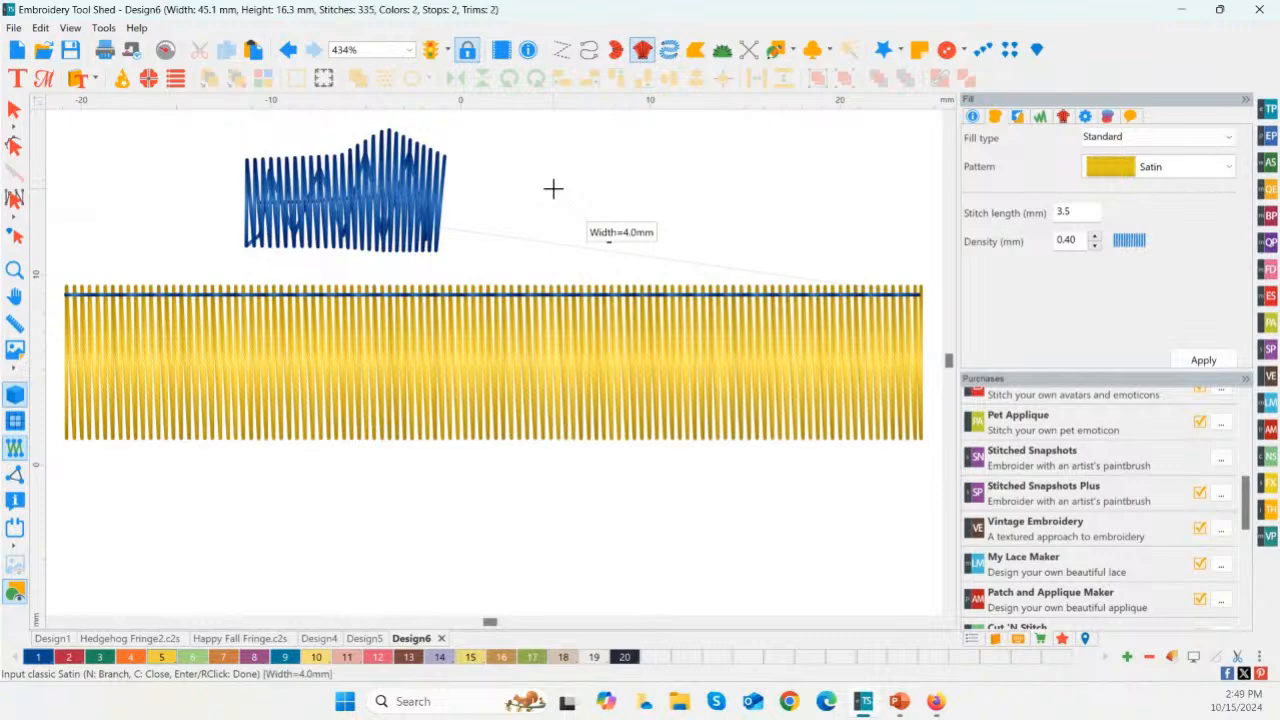
{"action": "left_click", "coordinate": [553, 188]}
{"action": "left_click", "coordinate": [625, 224]}
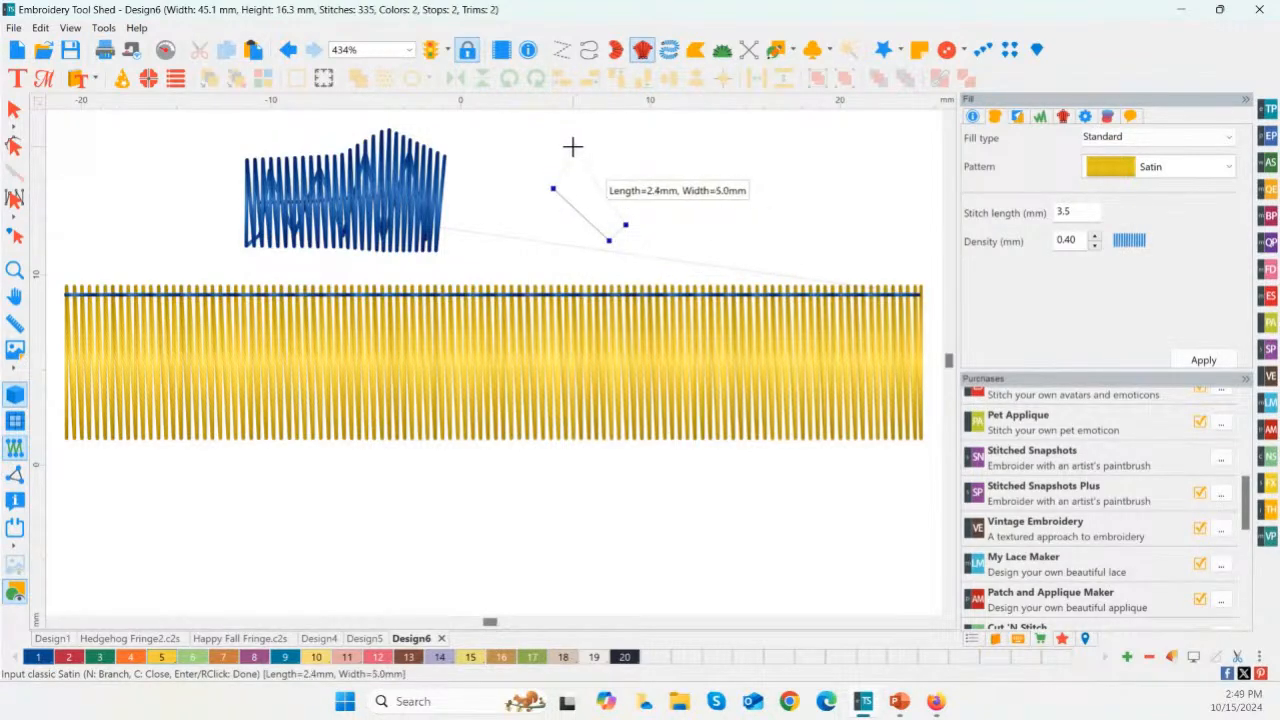
{"action": "key", "text": "Escape"}
{"action": "left_click", "coordinate": [569, 148]}
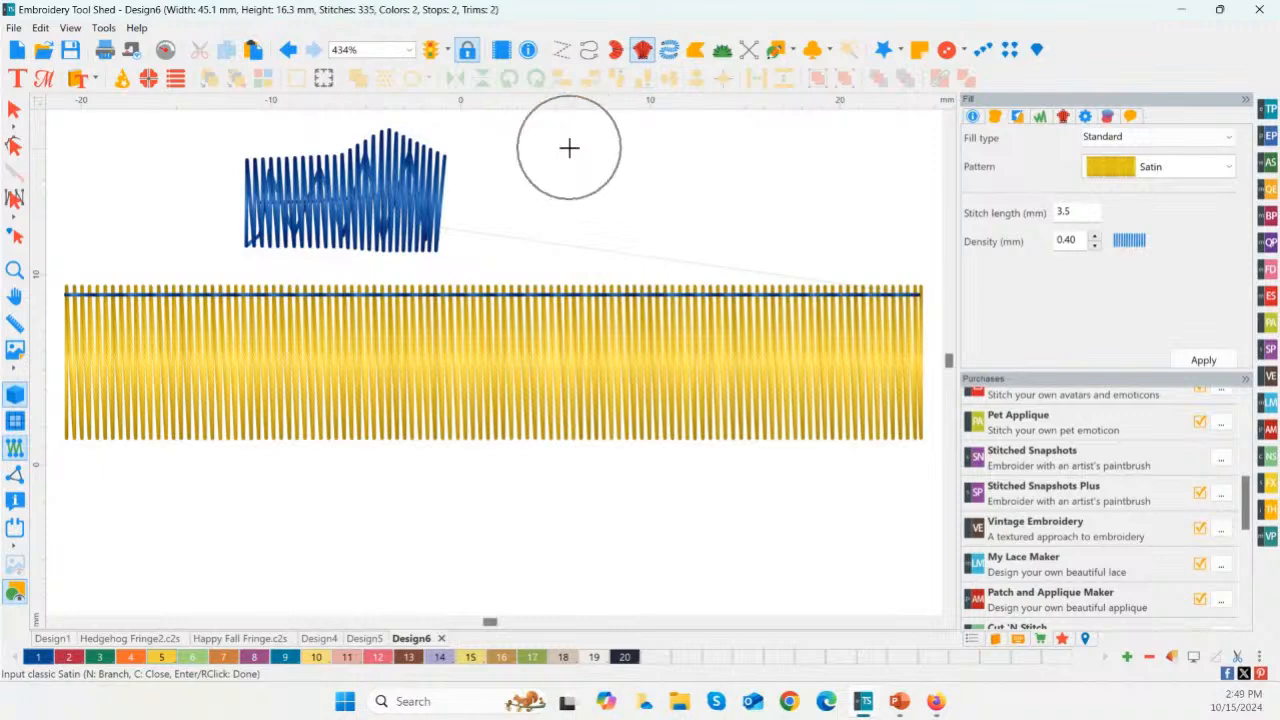
Step: Draw a fan-shaped Classic Satin beside the first one from four curved point pairs, with a short inner arc and a wider outer arc
{"action": "left_click", "coordinate": [624, 244]}
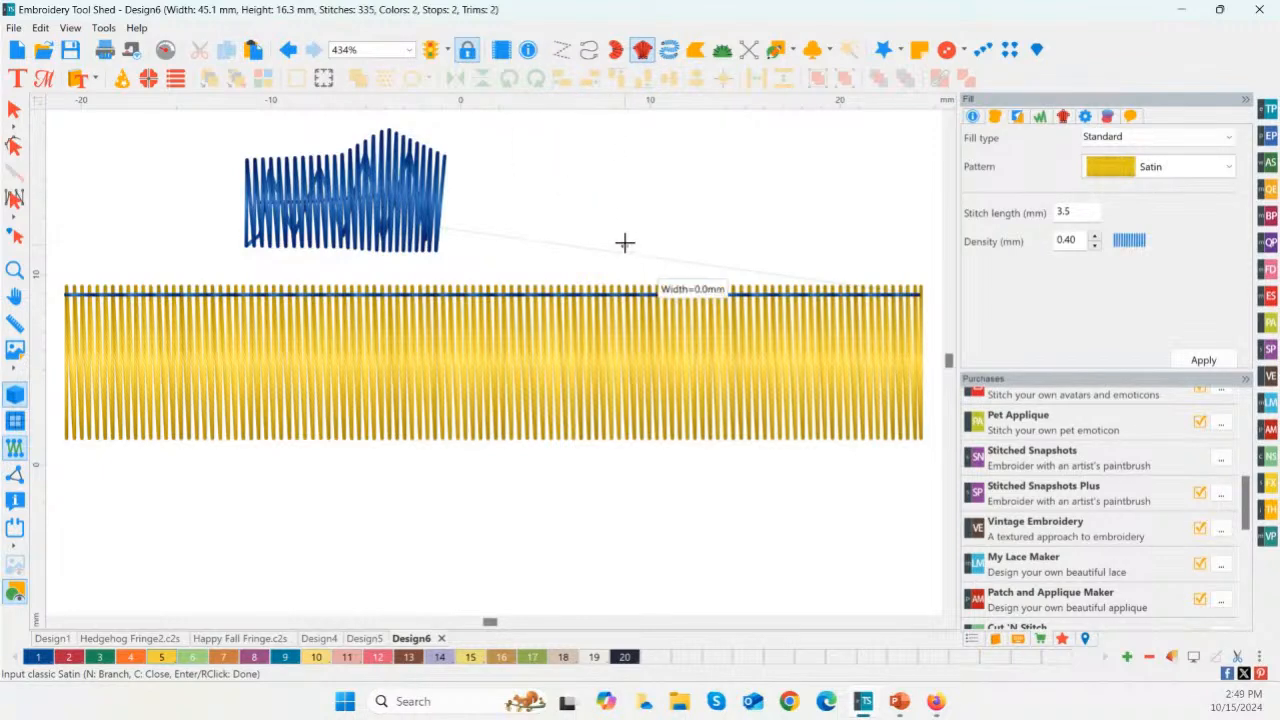
{"action": "left_click", "coordinate": [554, 182]}
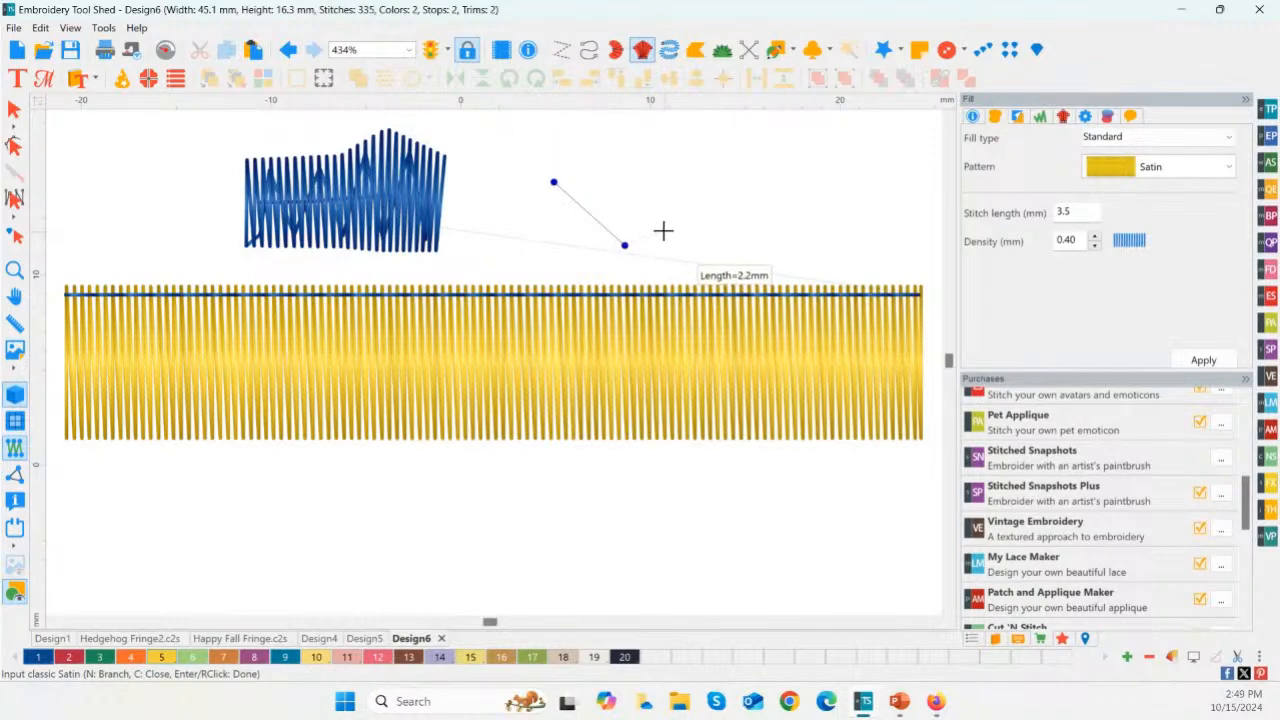
{"action": "left_click", "coordinate": [661, 229]}
{"action": "left_click", "coordinate": [605, 138]}
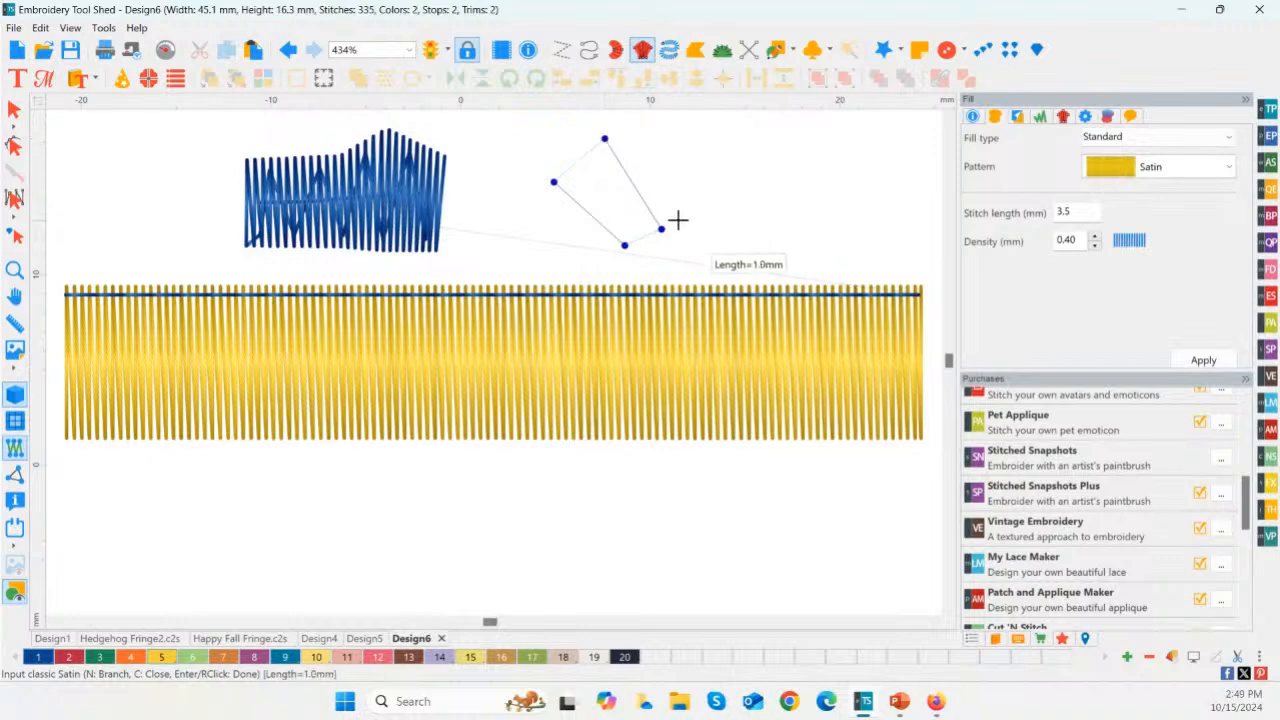
{"action": "left_click", "coordinate": [688, 226]}
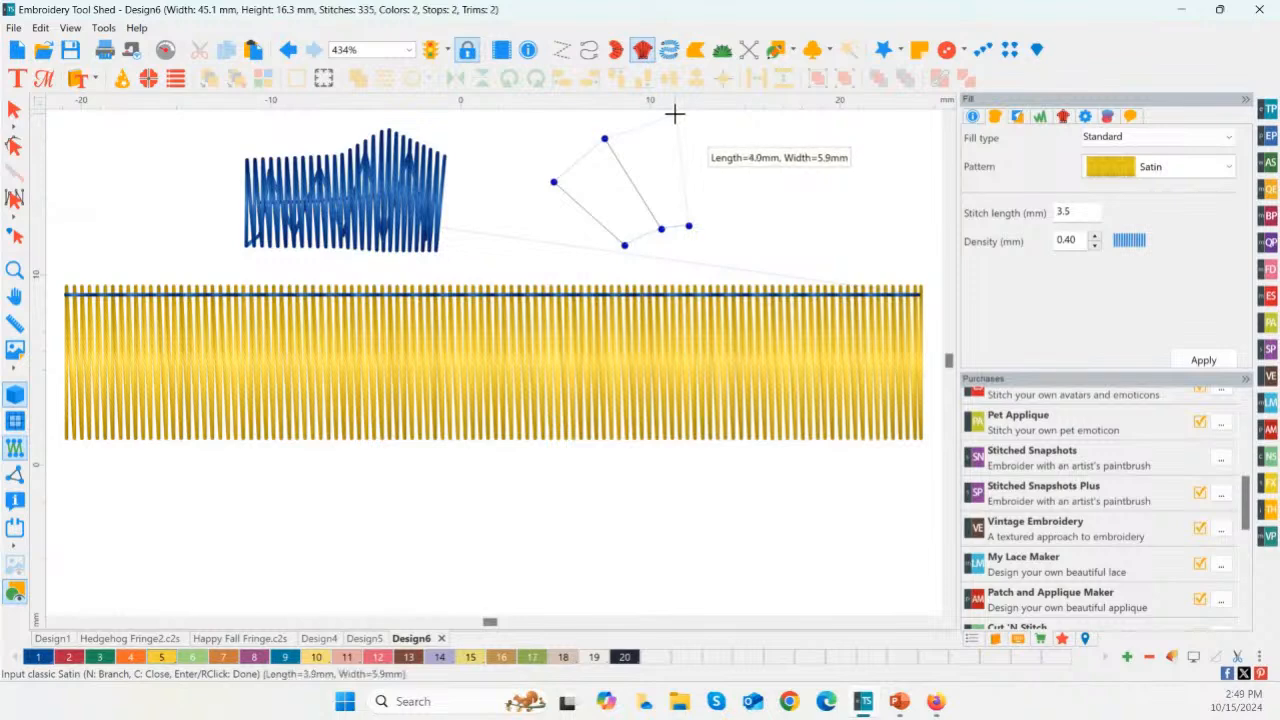
{"action": "left_click", "coordinate": [671, 112]}
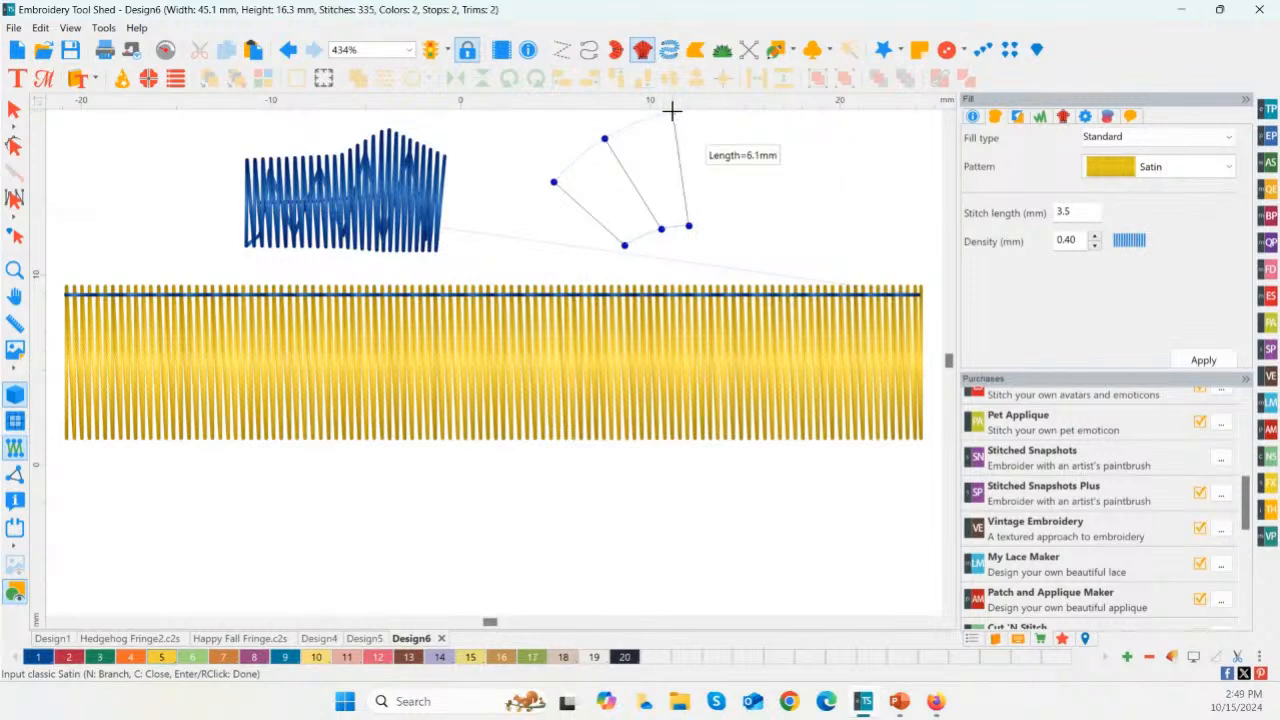
{"action": "left_click", "coordinate": [715, 229]}
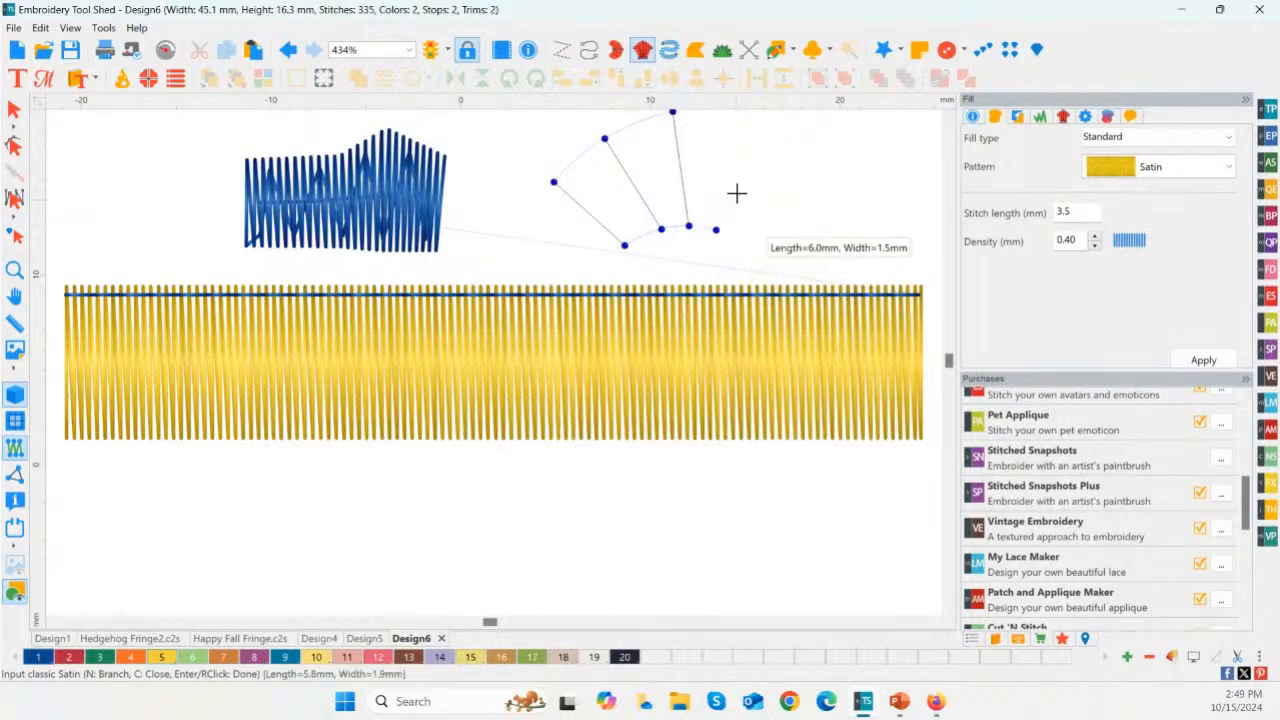
{"action": "left_click", "coordinate": [755, 125]}
{"action": "key", "text": "Return"}
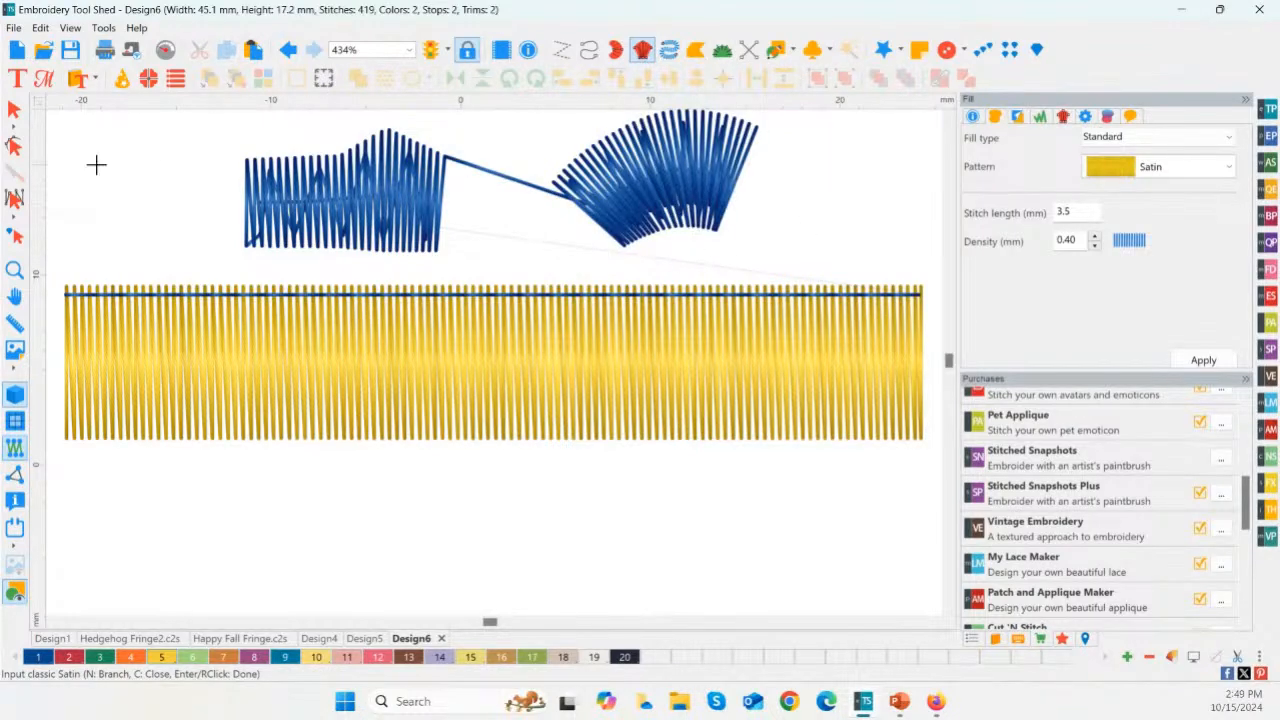
Step: Narrow the fan-shaped satin by moving the points at its starting end inward and deleting the outermost point pair there
{"action": "left_click", "coordinate": [14, 145]}
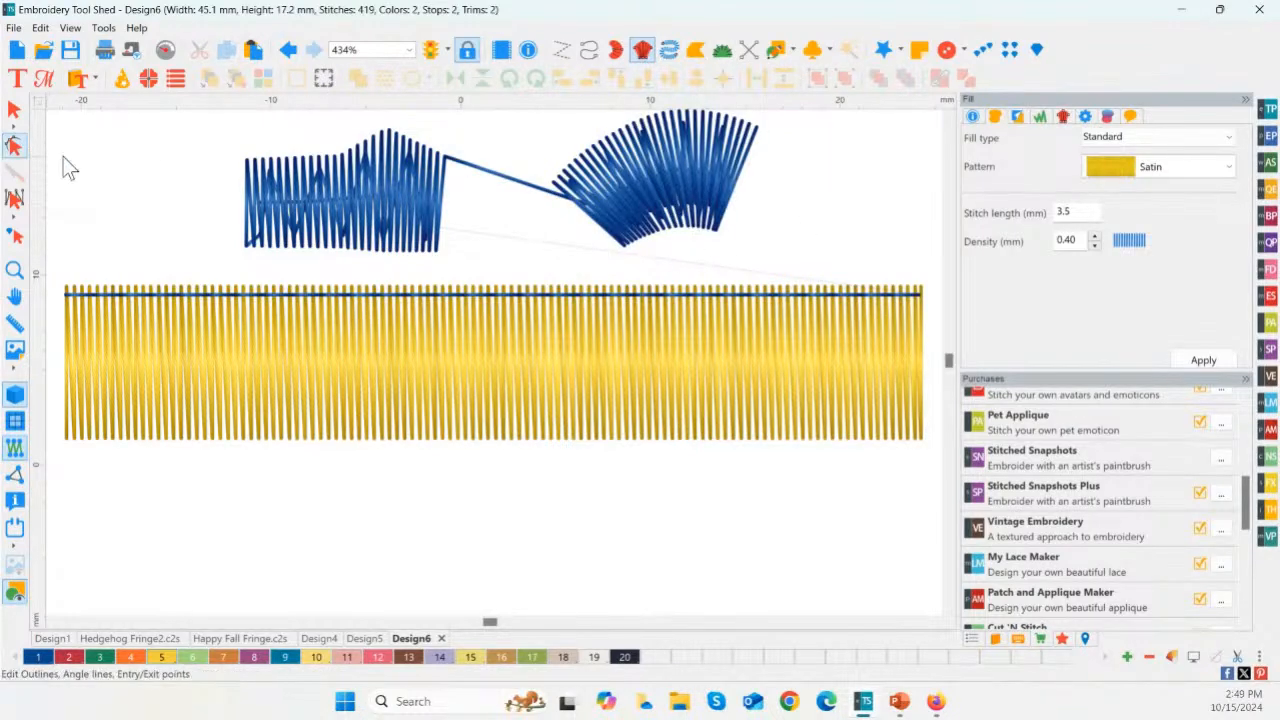
{"action": "left_click", "coordinate": [552, 185]}
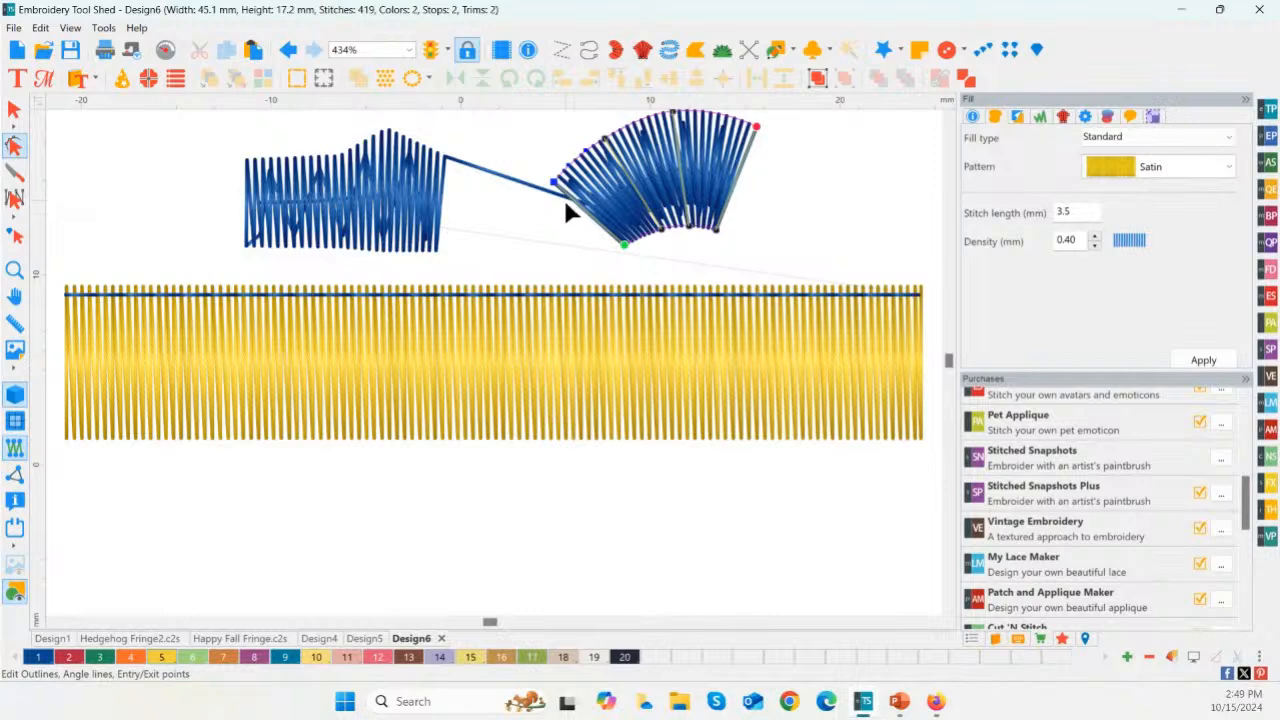
{"action": "left_click_drag", "start_coordinate": [555, 183], "coordinate": [572, 161]}
{"action": "left_click_drag", "start_coordinate": [638, 250], "coordinate": [673, 250]}
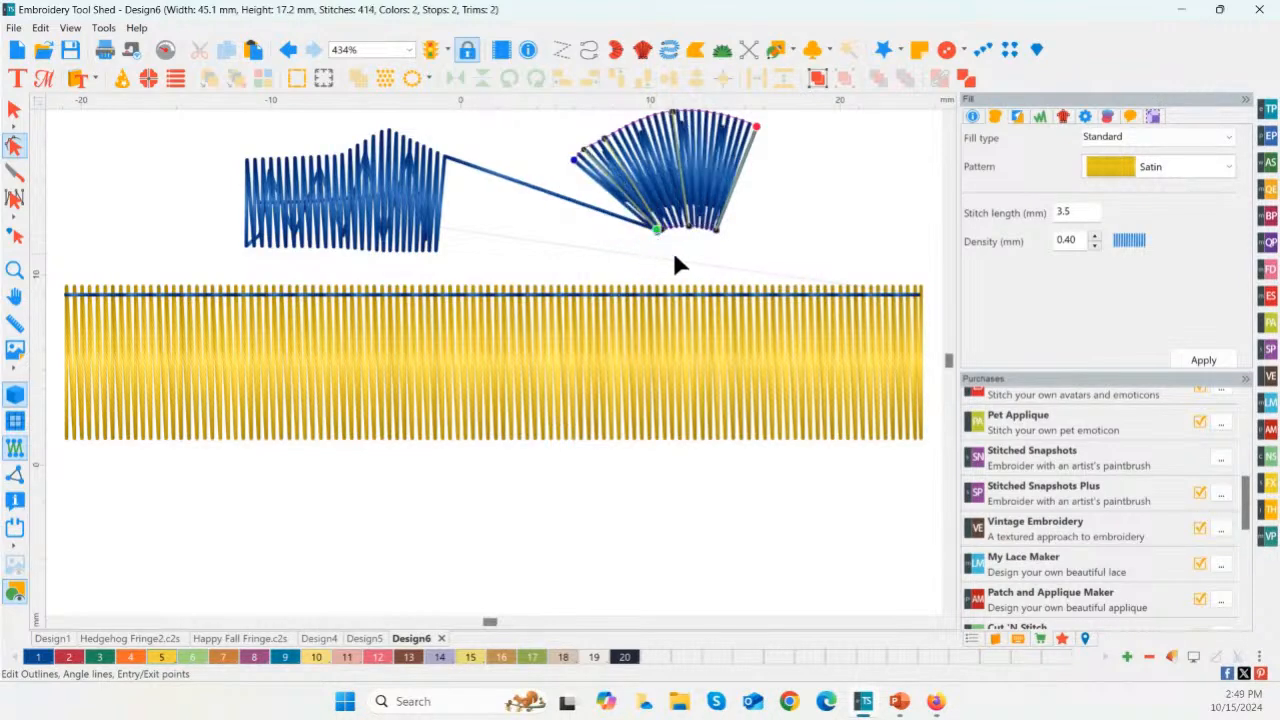
{"action": "left_click", "coordinate": [574, 160]}
{"action": "key", "text": "Delete"}
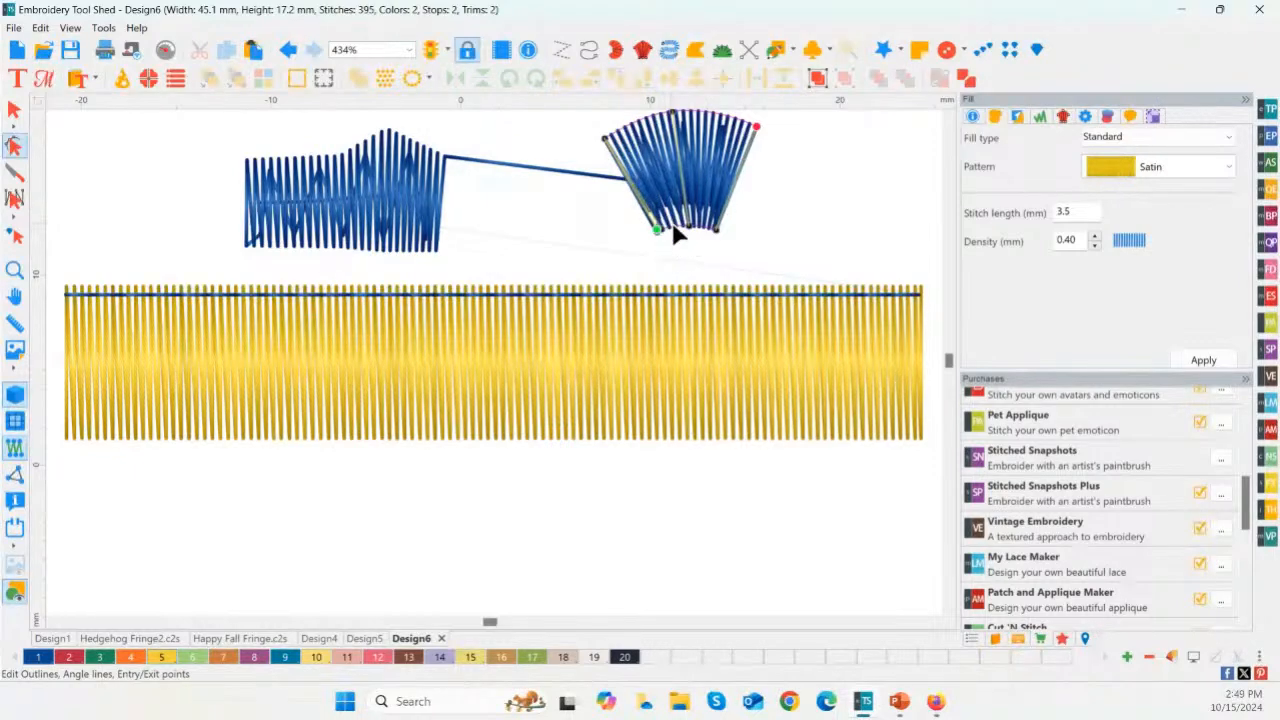
{"action": "left_click", "coordinate": [15, 110]}
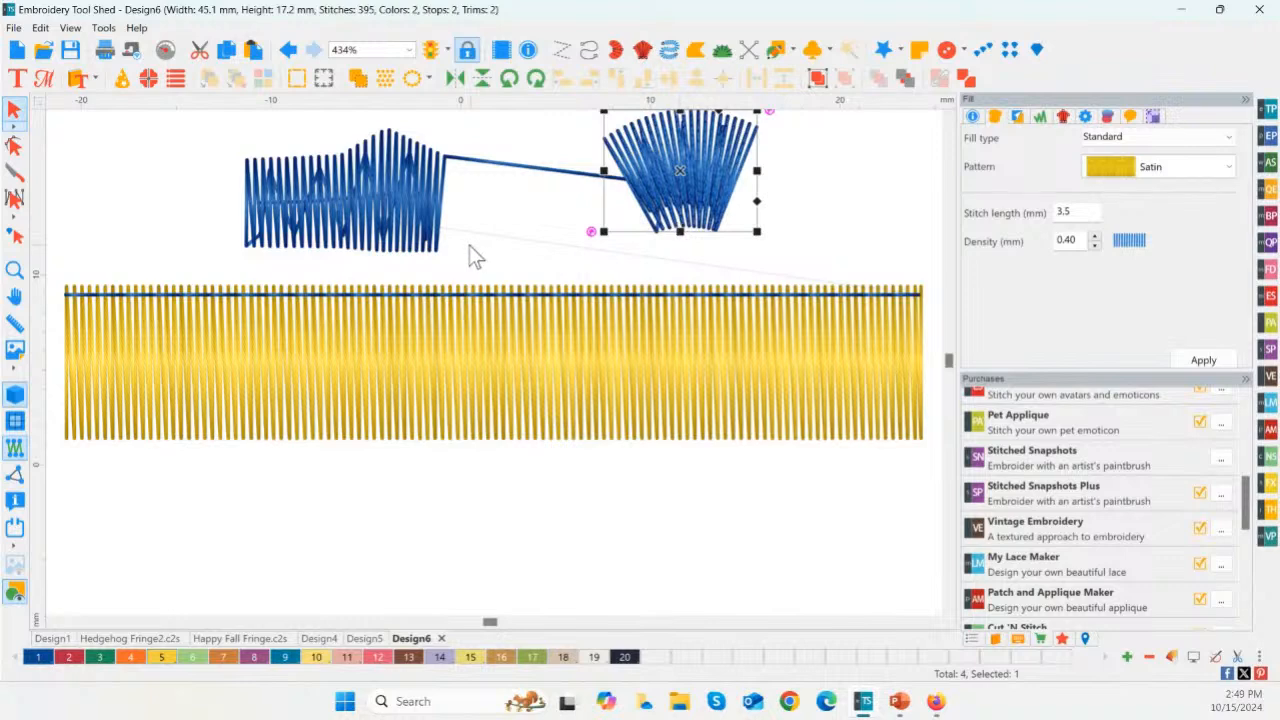
Step: Recolour the fan-shaped satin with thread colour 5, Golden Gate
{"action": "left_click", "coordinate": [15, 270]}
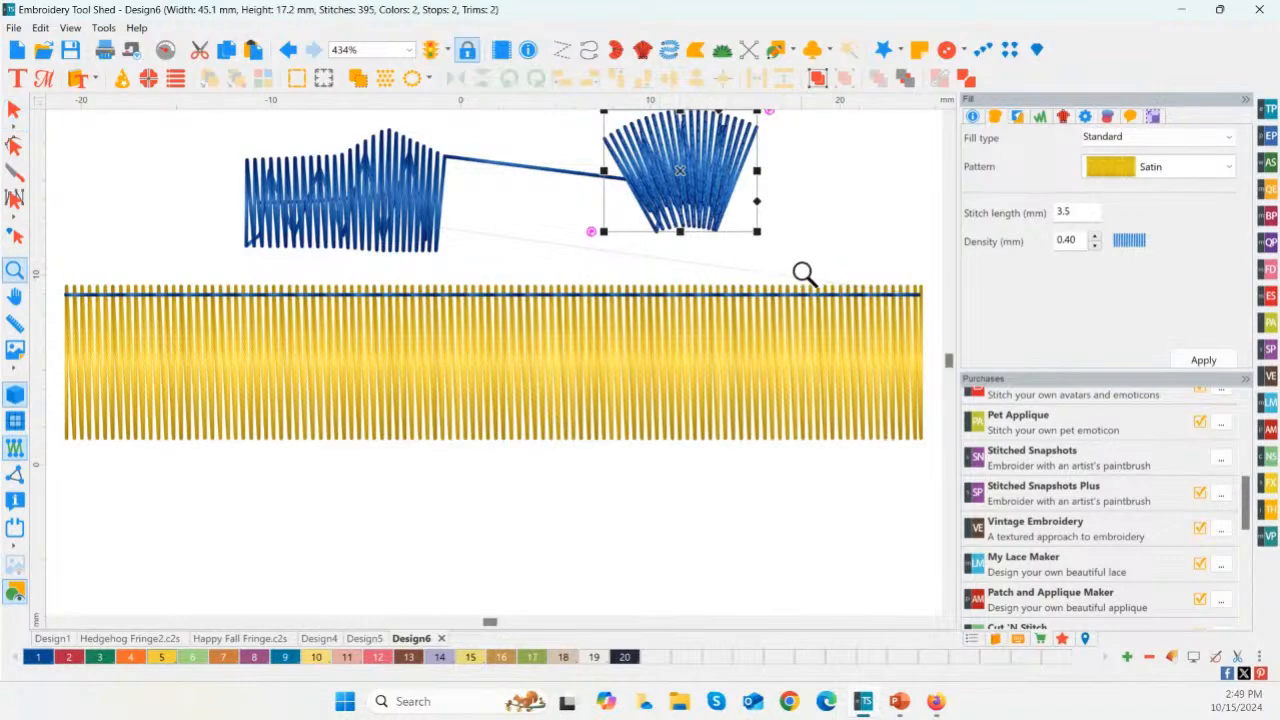
{"action": "left_click_drag", "start_coordinate": [788, 274], "coordinate": [590, 112]}
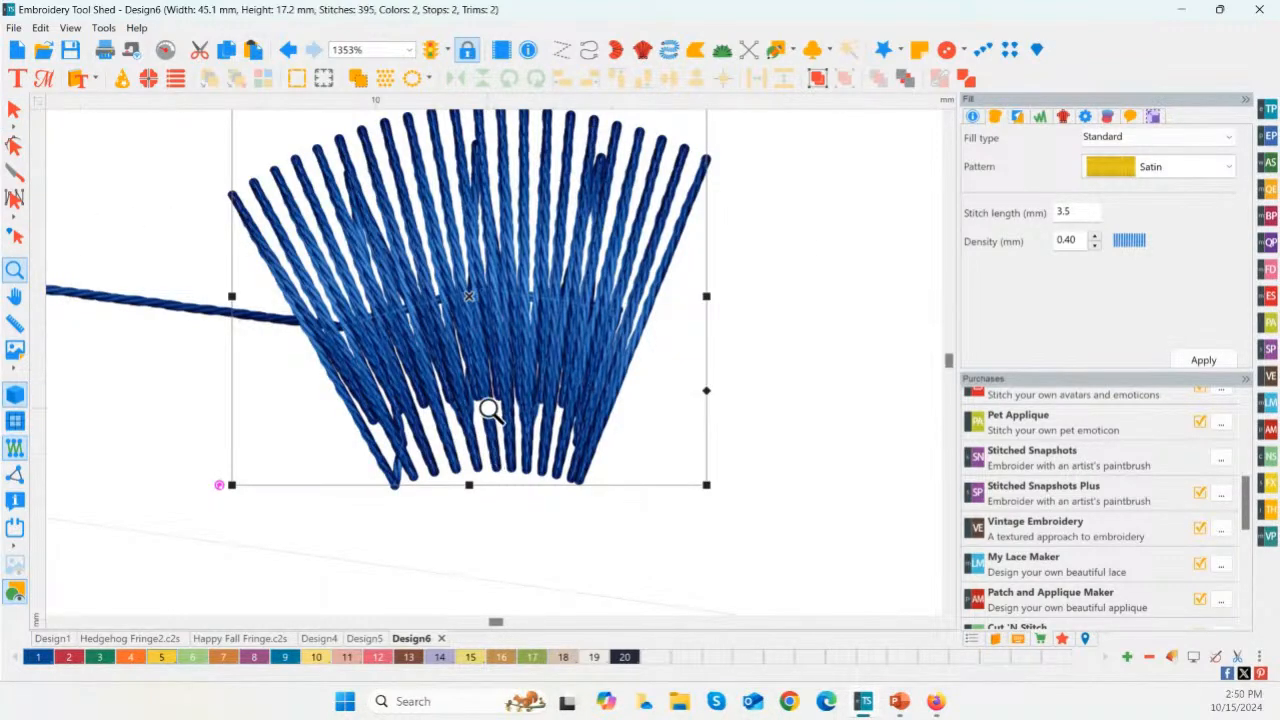
{"action": "left_click", "coordinate": [160, 660]}
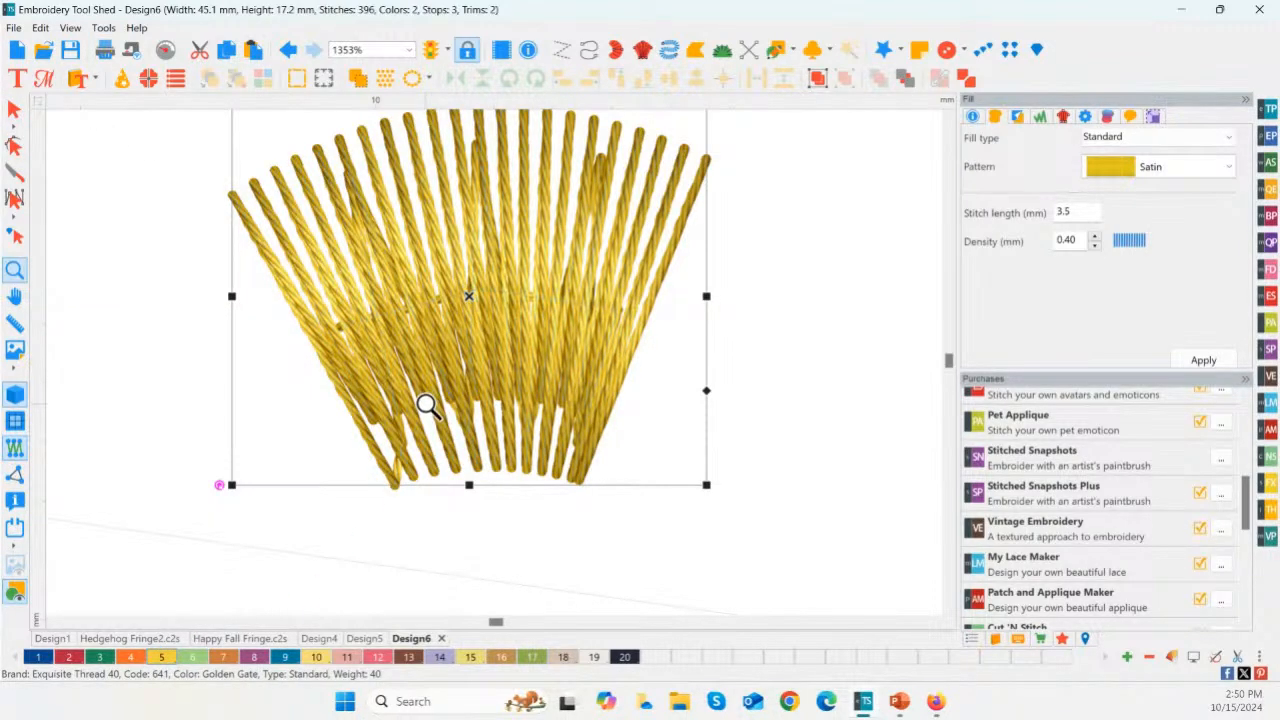
{"action": "left_click", "coordinate": [14, 108]}
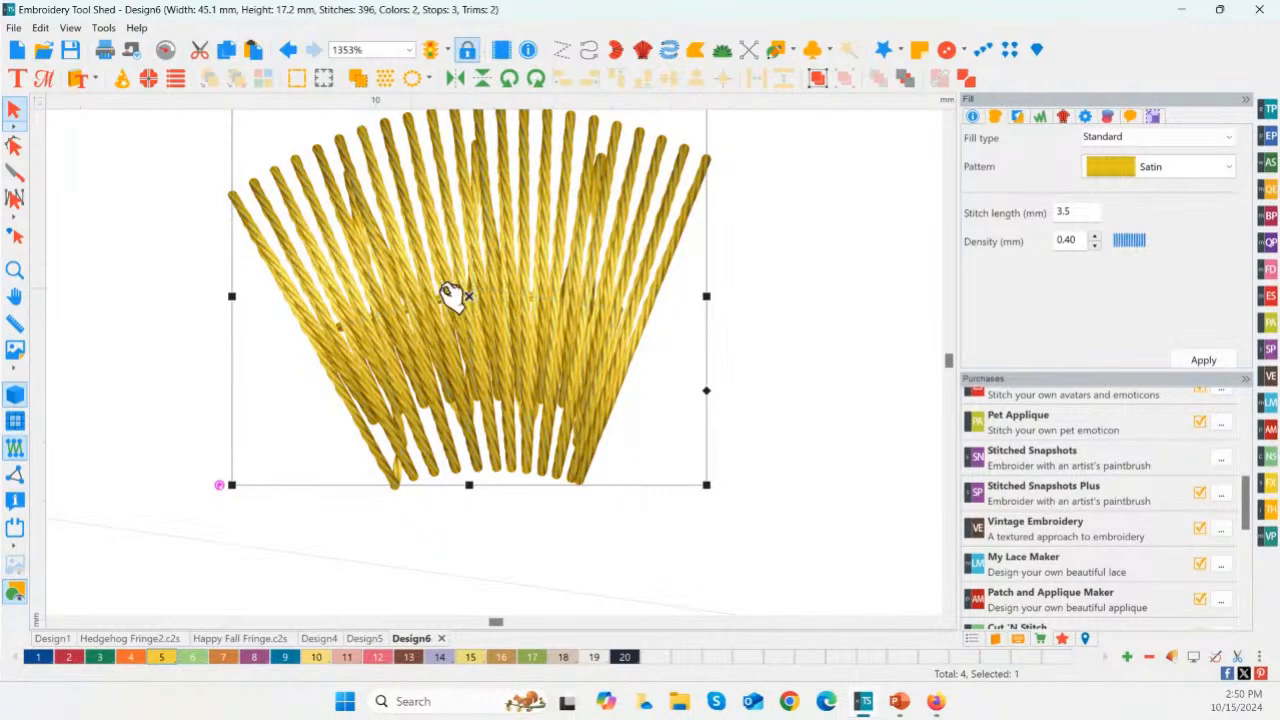
Step: Turn off short stitches for the fan-shaped satin and switch the ruler units to inches
{"action": "left_click", "coordinate": [1085, 117]}
{"action": "key", "text": "ctrl"}
{"action": "key", "text": "ctrl"}
{"action": "key", "text": "ctrl"}
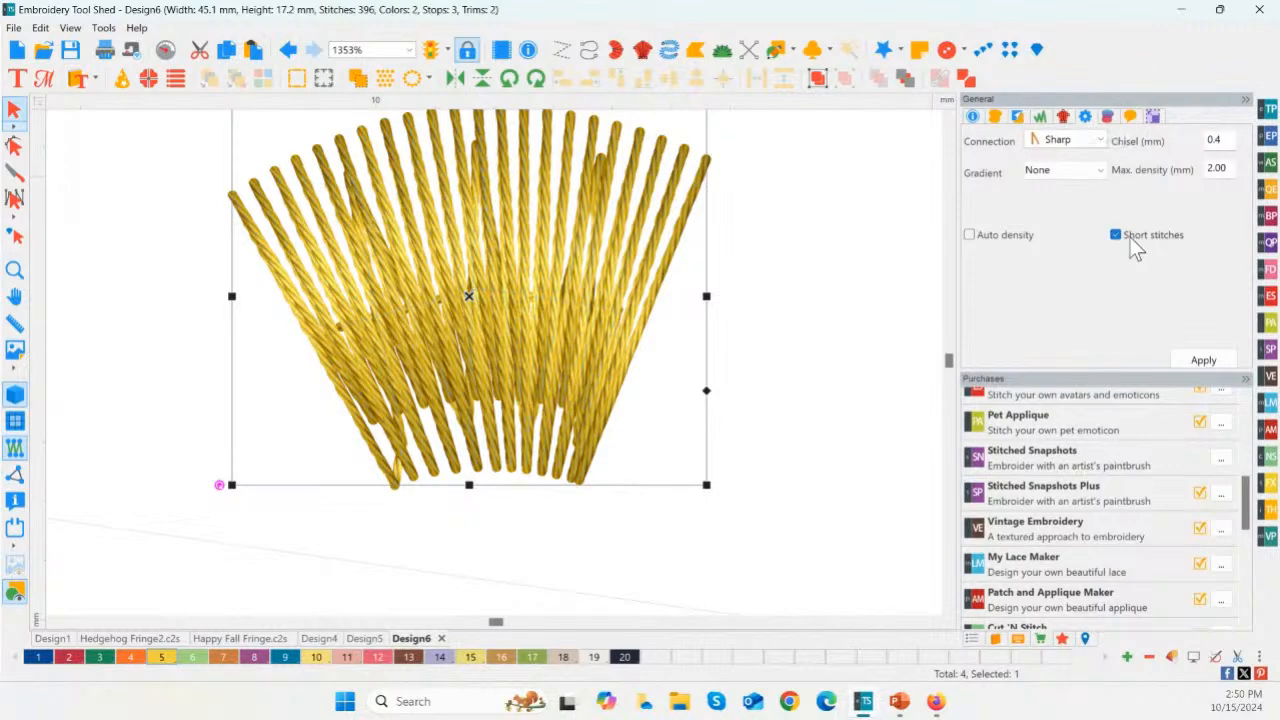
{"action": "left_click", "coordinate": [1204, 361]}
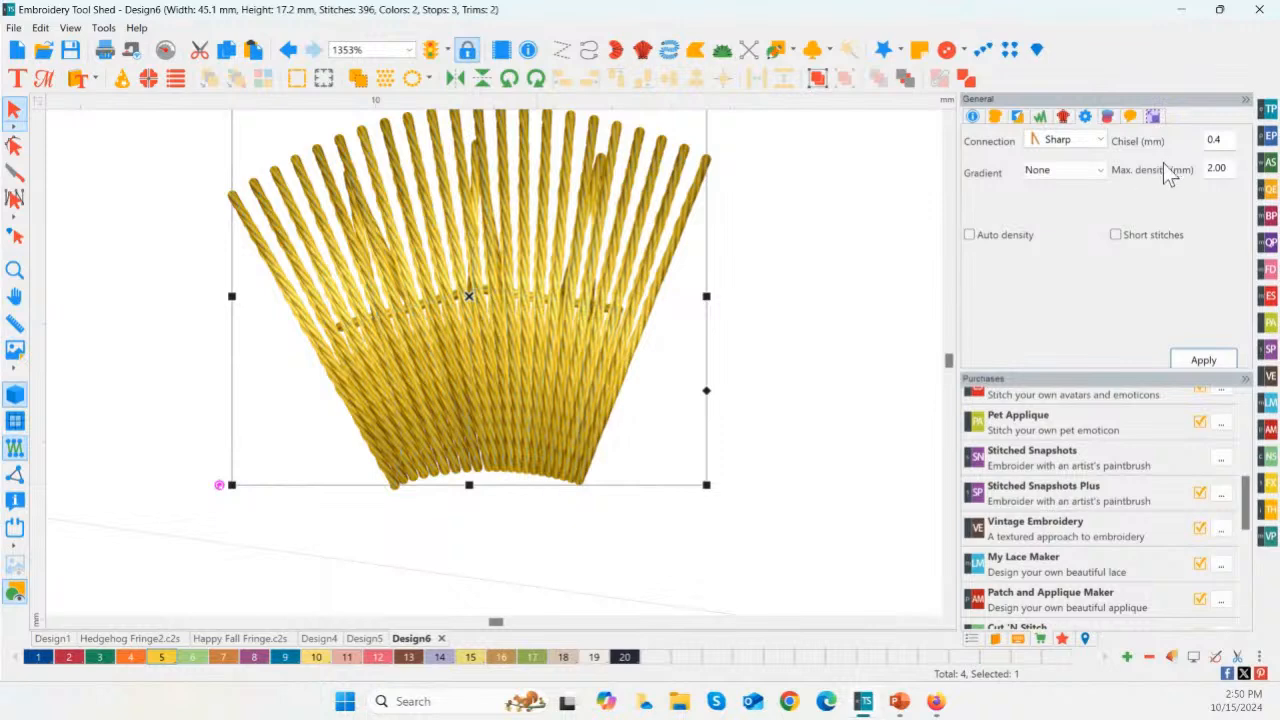
{"action": "right_click", "coordinate": [826, 104]}
{"action": "left_click", "coordinate": [877, 134]}
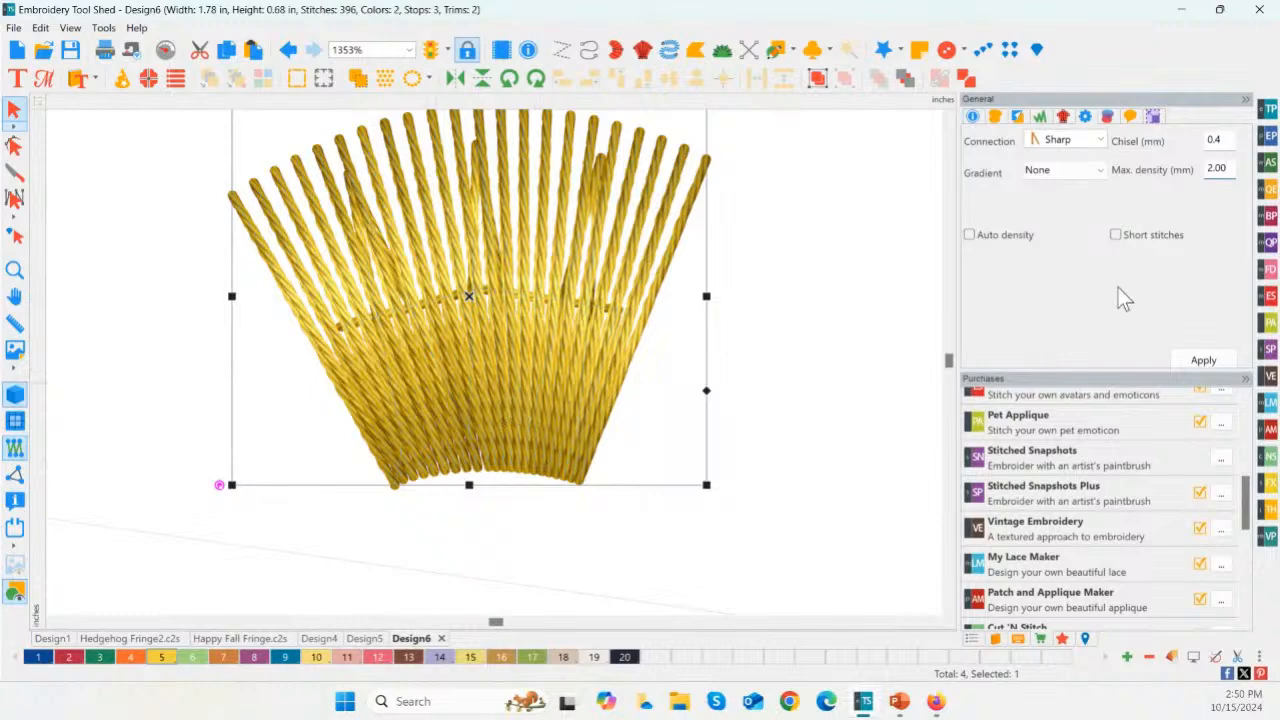
Step: Set the fan-shaped satin's fill density to 0.60 mm
{"action": "left_click", "coordinate": [999, 118]}
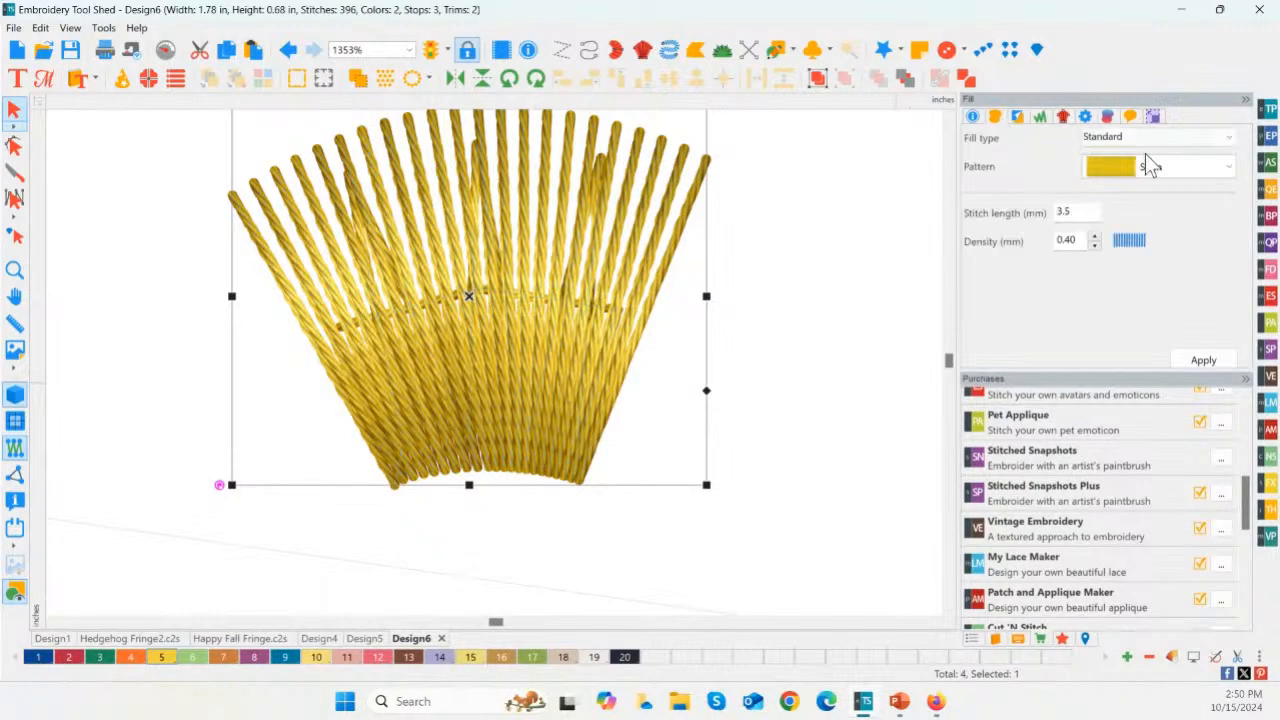
{"action": "left_click", "coordinate": [1095, 237]}
{"action": "left_click", "coordinate": [1096, 237]}
{"action": "left_click", "coordinate": [1203, 359]}
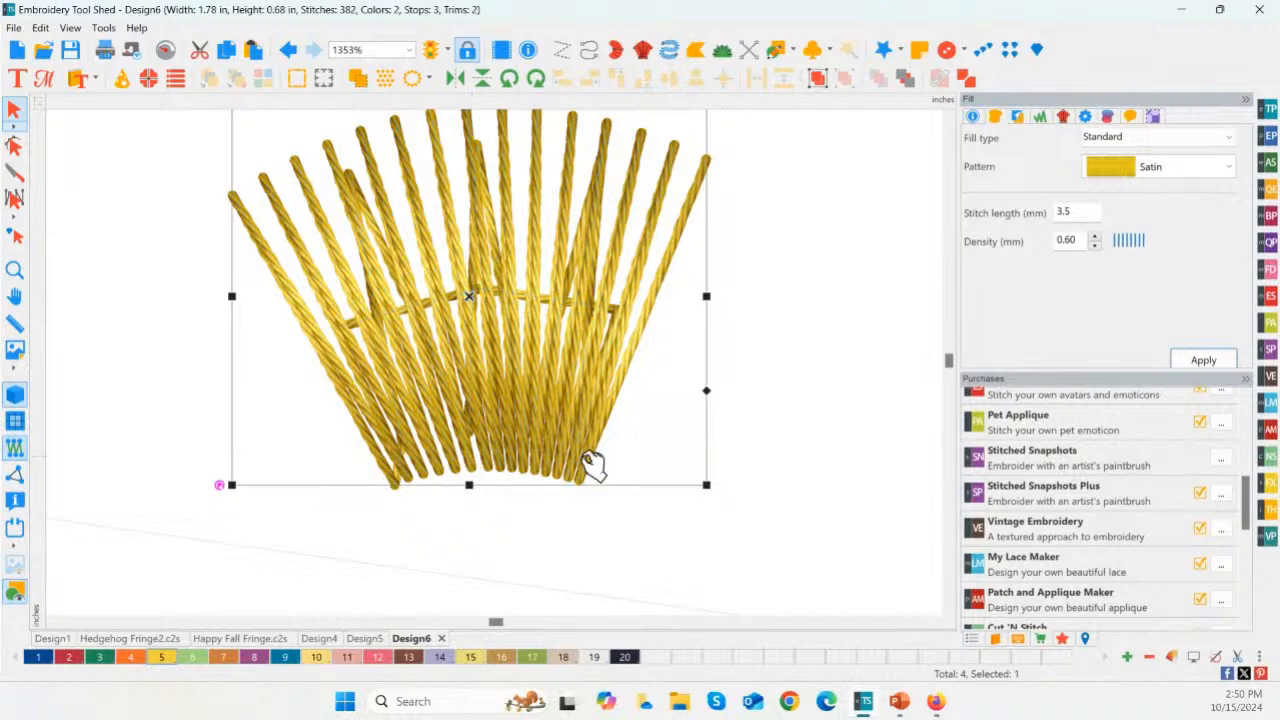
{"action": "left_click", "coordinate": [537, 458]}
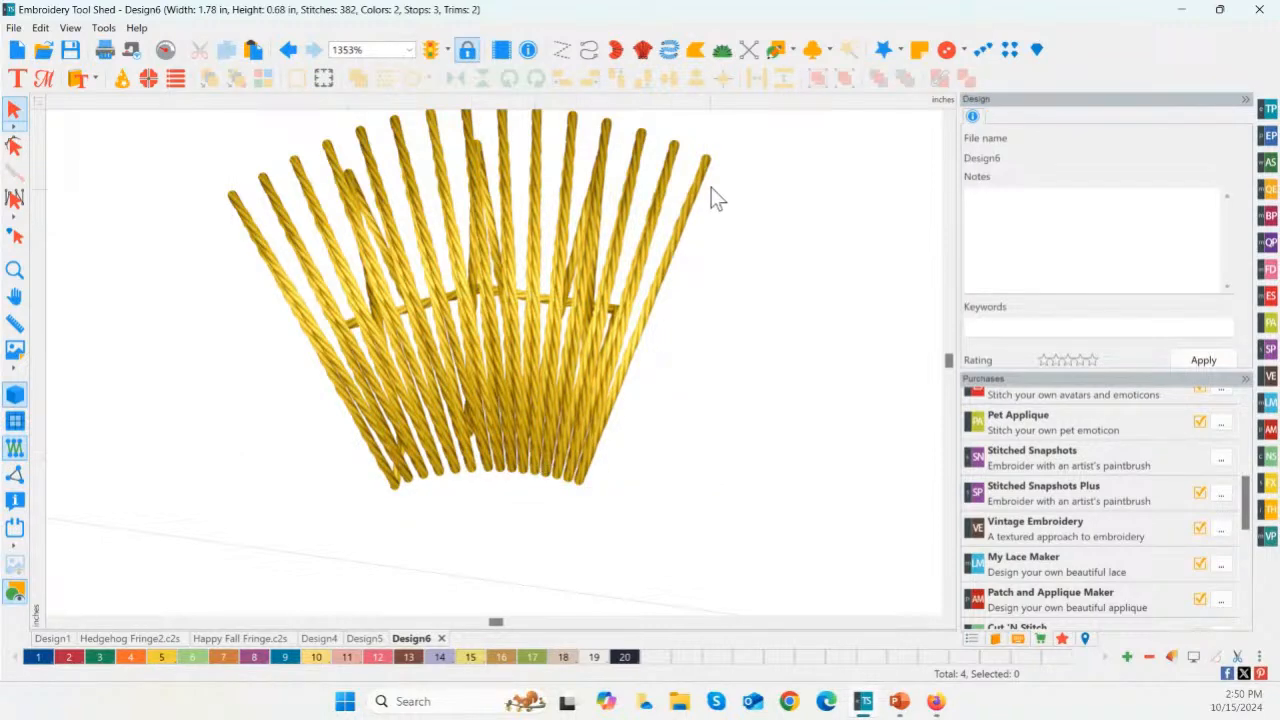
Step: Draw a four-point artwork line with the Pen along the fan's short inner arc
{"action": "left_click", "coordinate": [794, 49]}
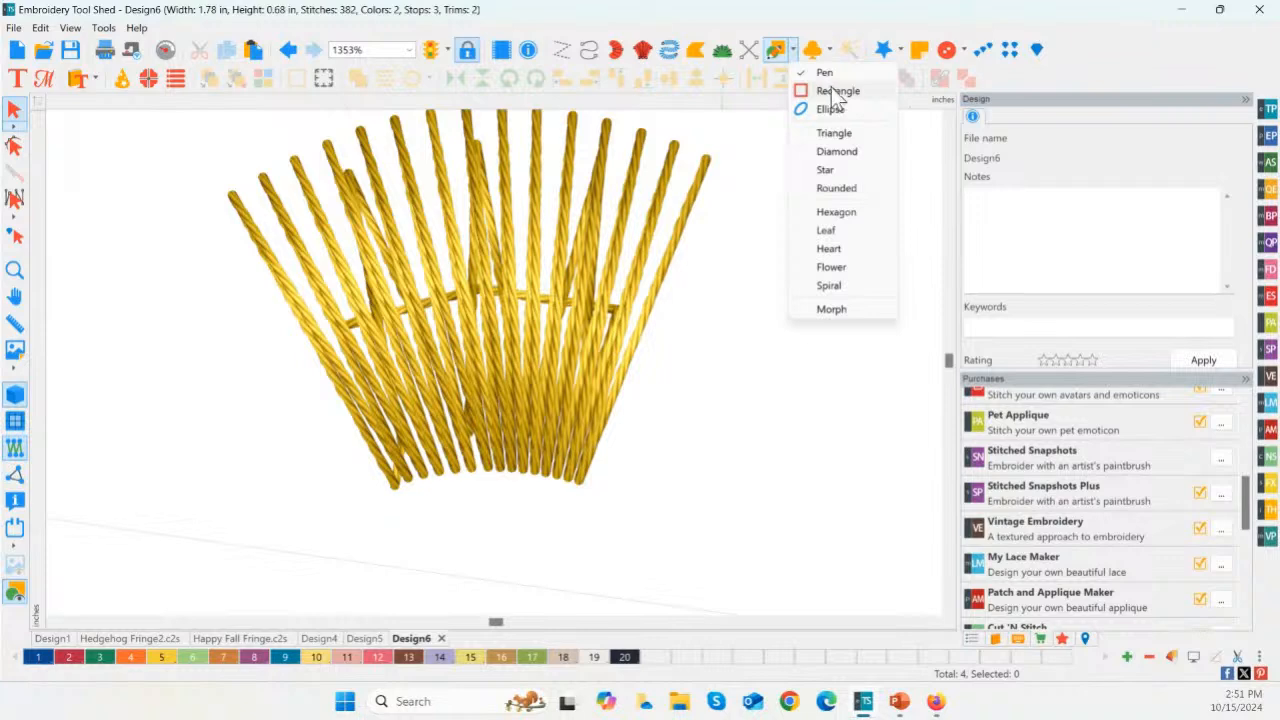
{"action": "left_click", "coordinate": [826, 74]}
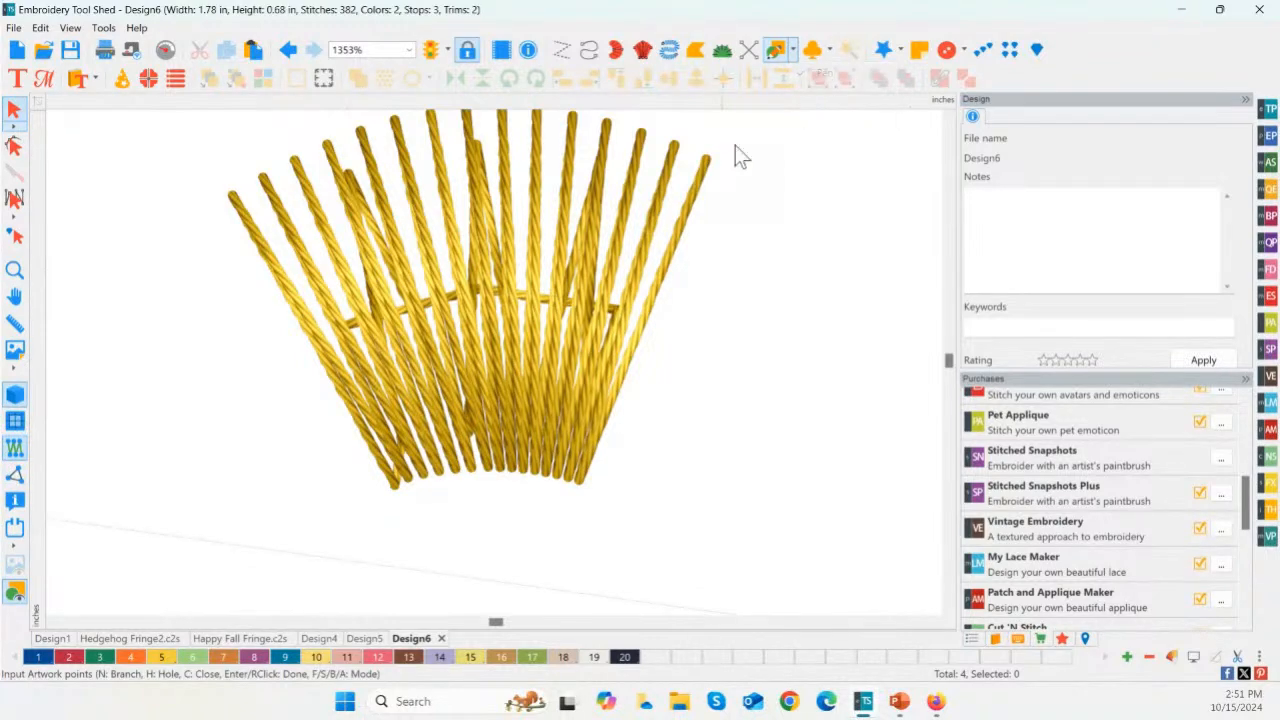
{"action": "left_click", "coordinate": [393, 482]}
{"action": "left_click", "coordinate": [459, 457]}
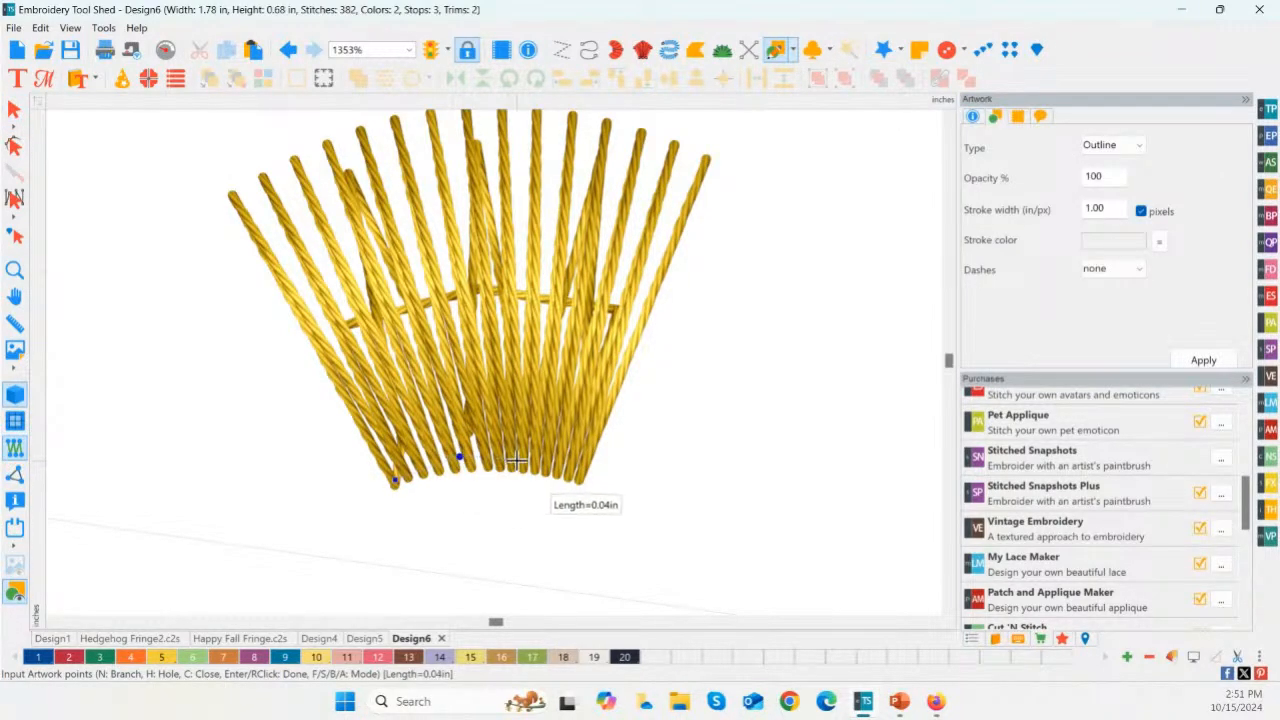
{"action": "left_click", "coordinate": [526, 460]}
{"action": "left_click", "coordinate": [579, 471]}
{"action": "right_click", "coordinate": [579, 471]}
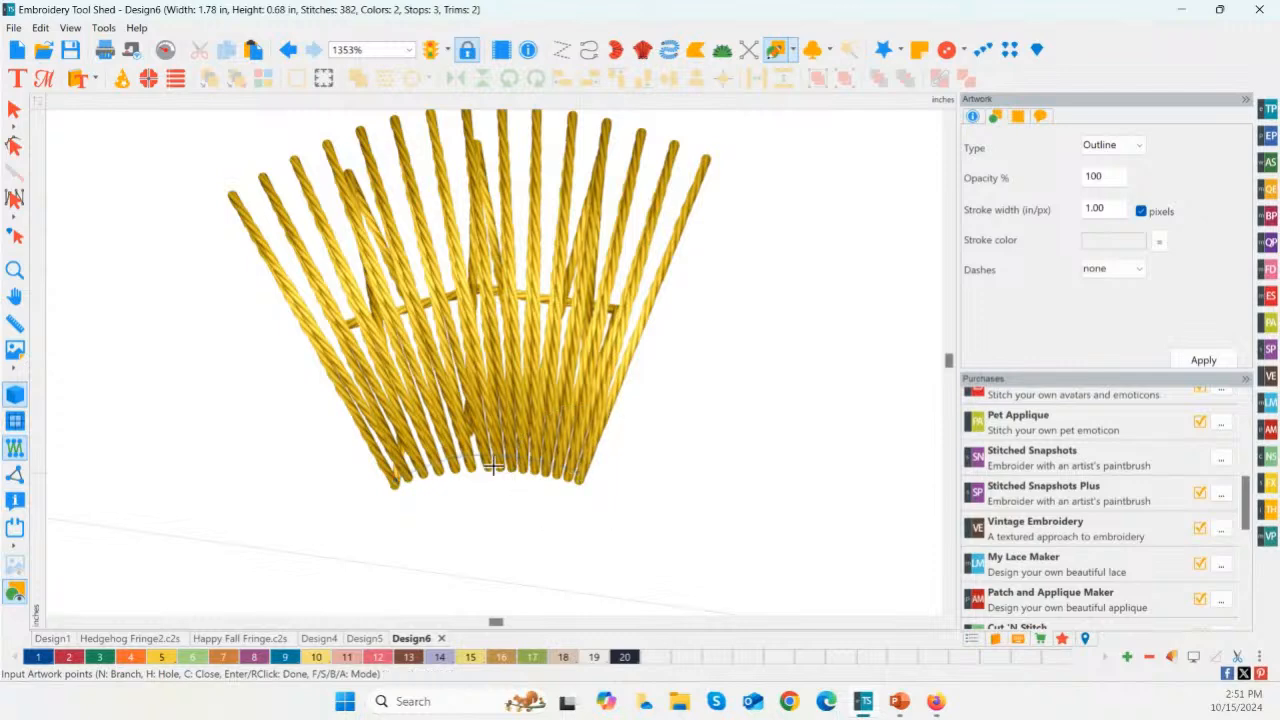
{"action": "left_click", "coordinate": [14, 109]}
{"action": "left_click", "coordinate": [495, 458]}
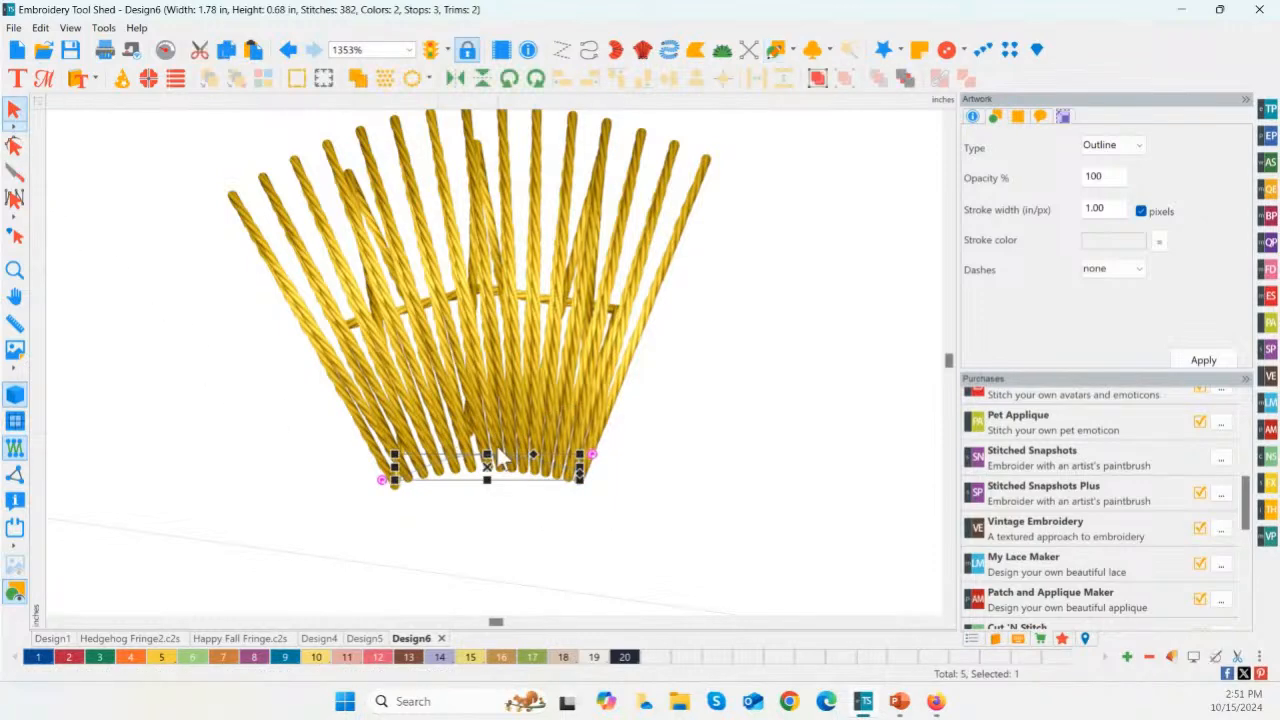
{"action": "left_click", "coordinate": [996, 641]}
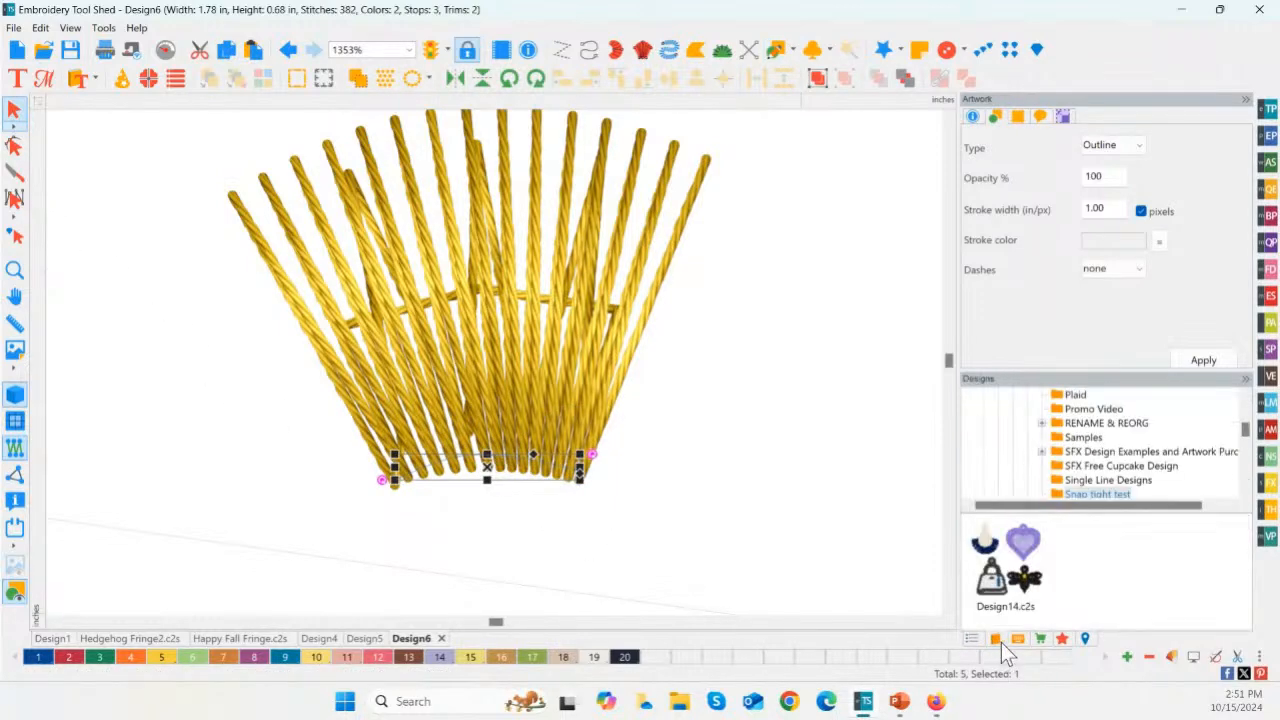
{"action": "left_click", "coordinate": [969, 638]}
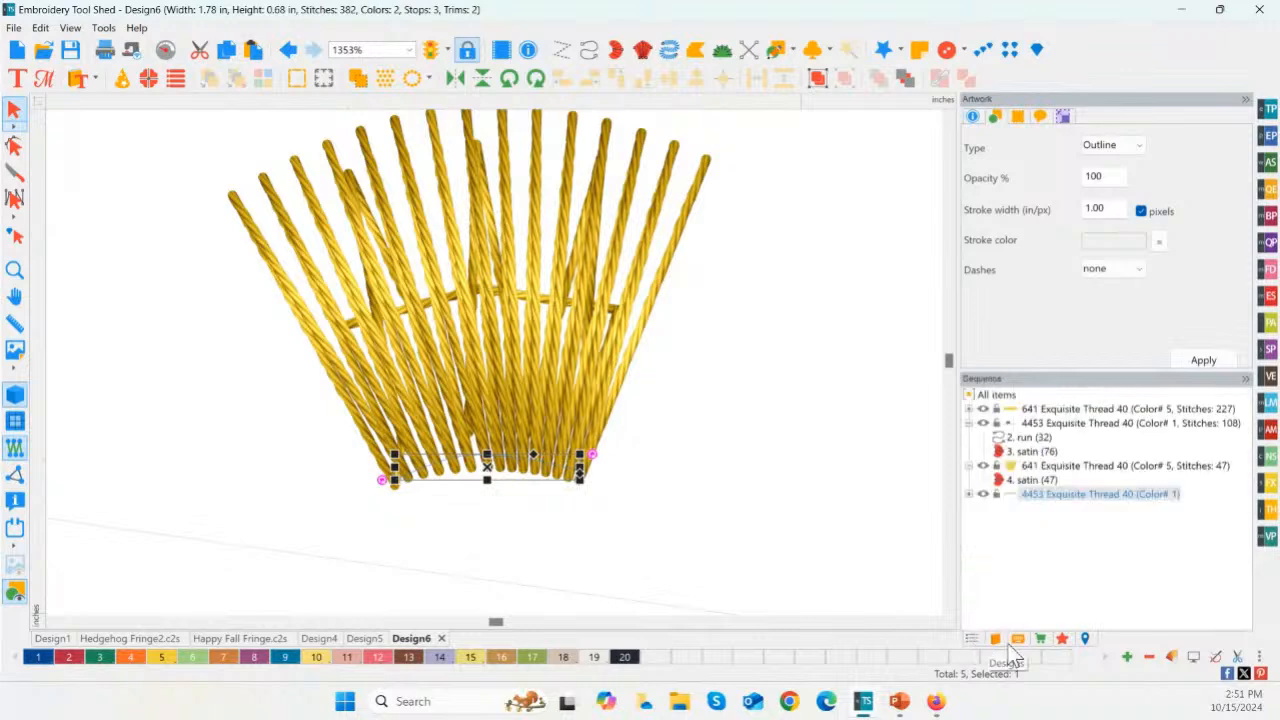
{"action": "right_click", "coordinate": [479, 471]}
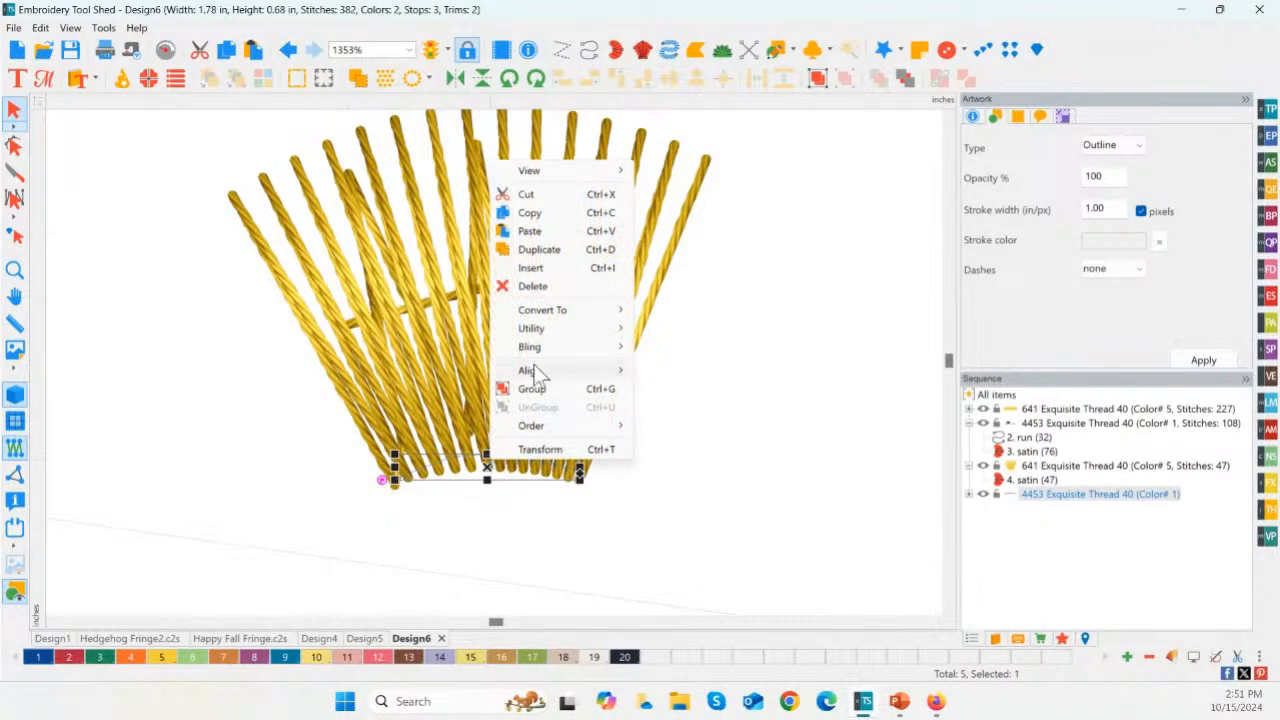
{"action": "mouse_move", "coordinate": [543, 316]}
{"action": "left_click", "coordinate": [748, 516]}
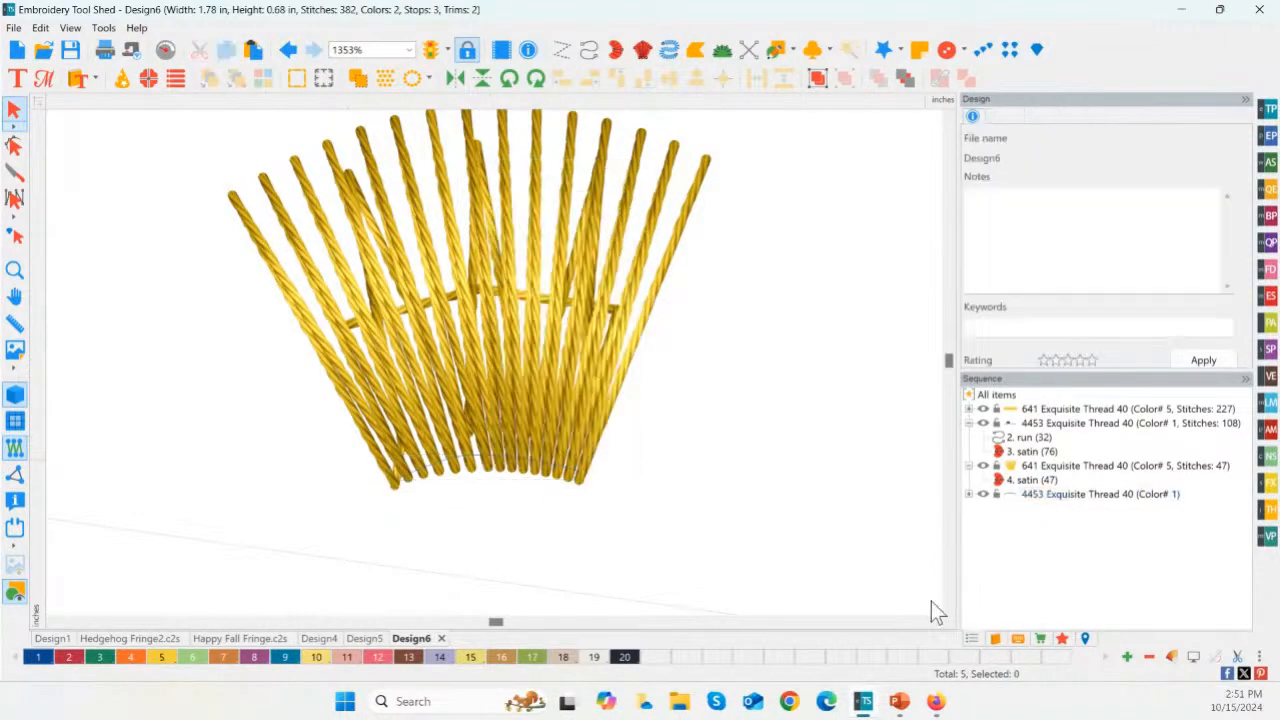
{"action": "left_click", "coordinate": [1062, 639]}
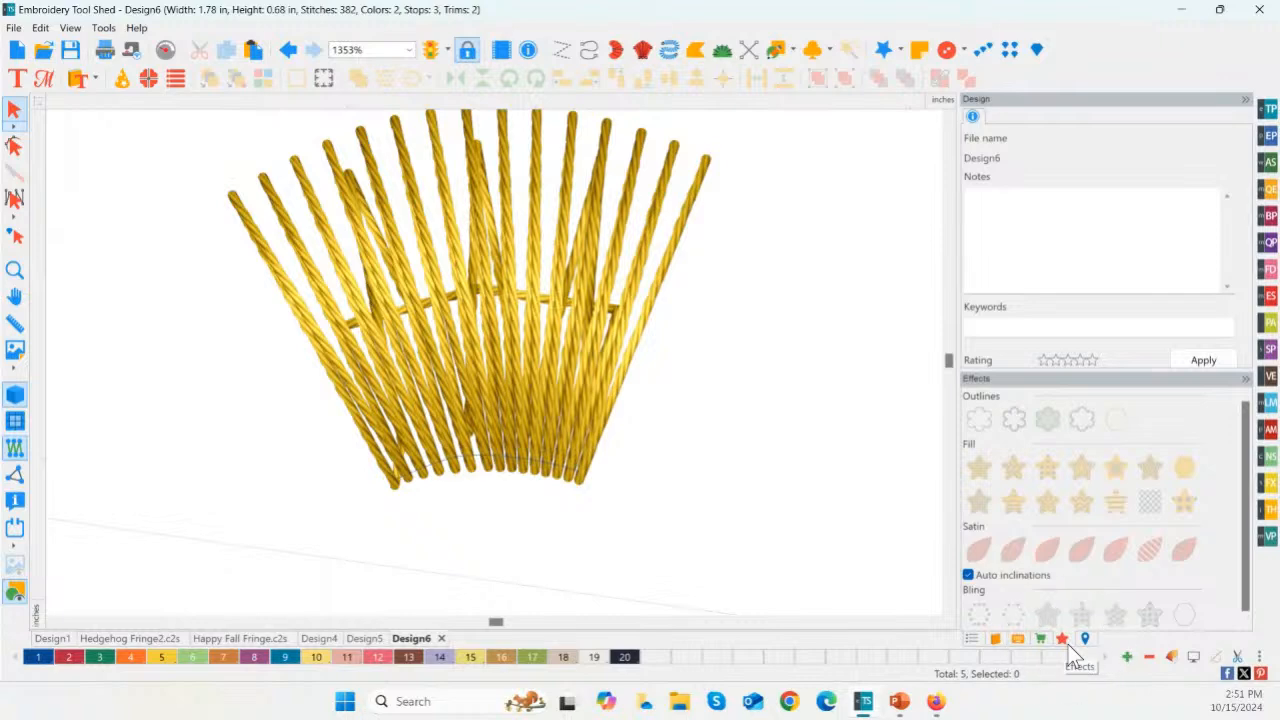
{"action": "left_click", "coordinate": [530, 473]}
{"action": "left_click", "coordinate": [657, 491]}
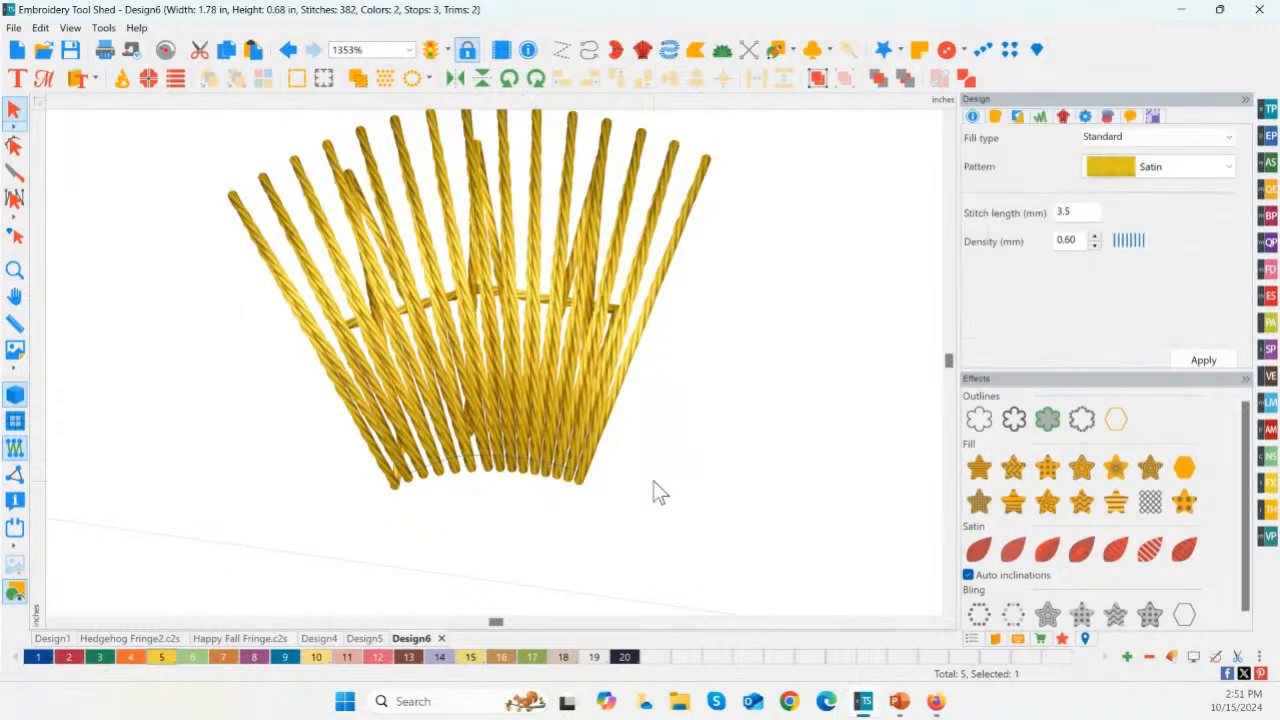
{"action": "left_click", "coordinate": [553, 472]}
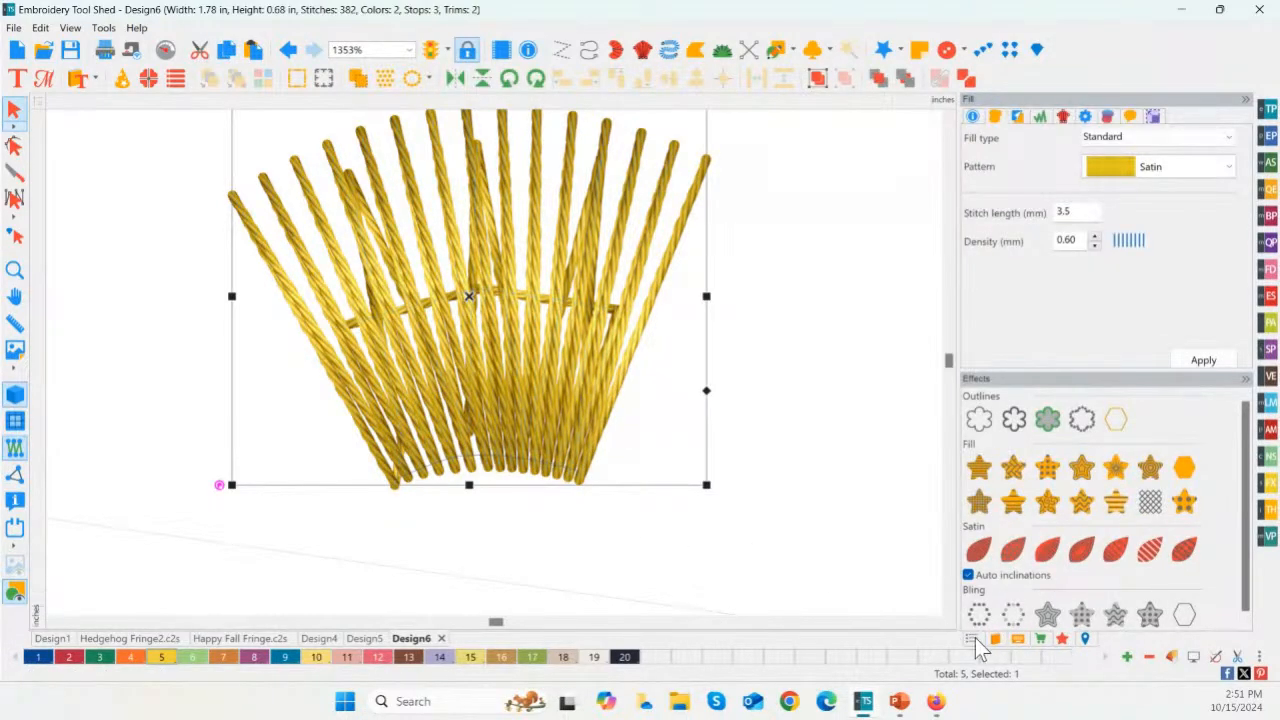
Step: Select the artwork line along the fan's inner arc in the sequence and convert it to a Steil outline
{"action": "left_click", "coordinate": [972, 639]}
{"action": "left_click", "coordinate": [1046, 496]}
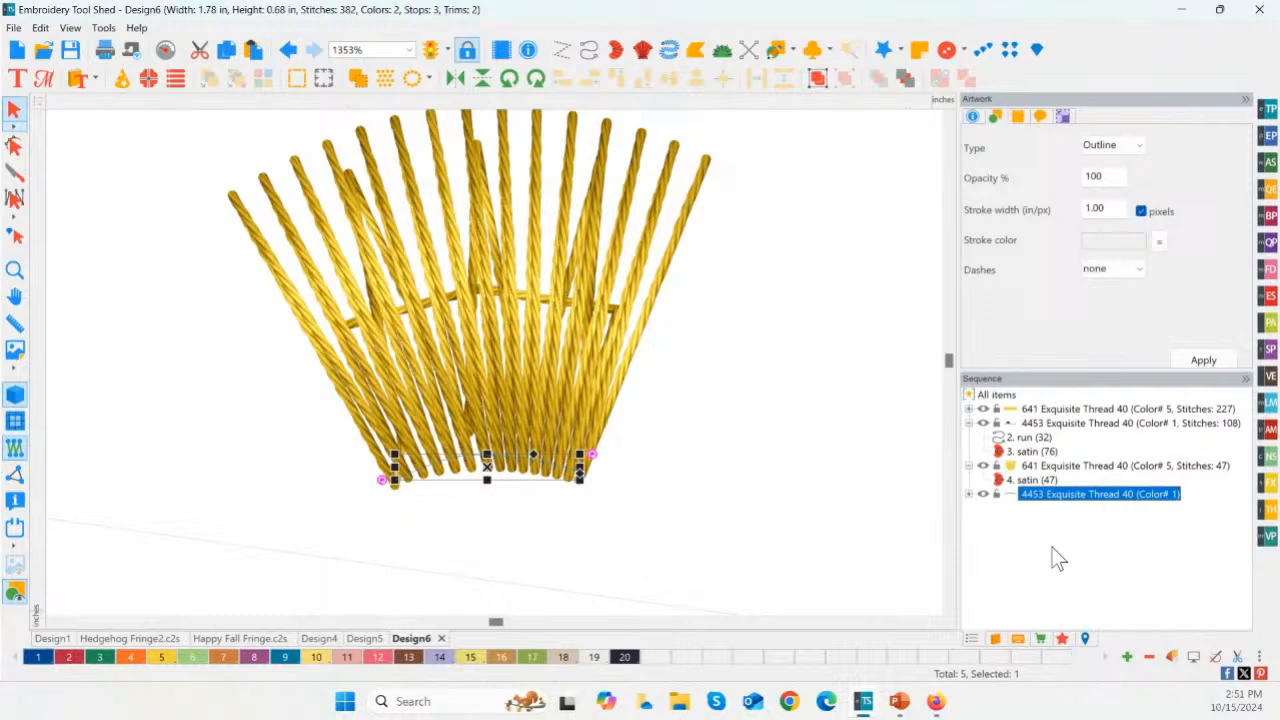
{"action": "left_click", "coordinate": [1064, 645]}
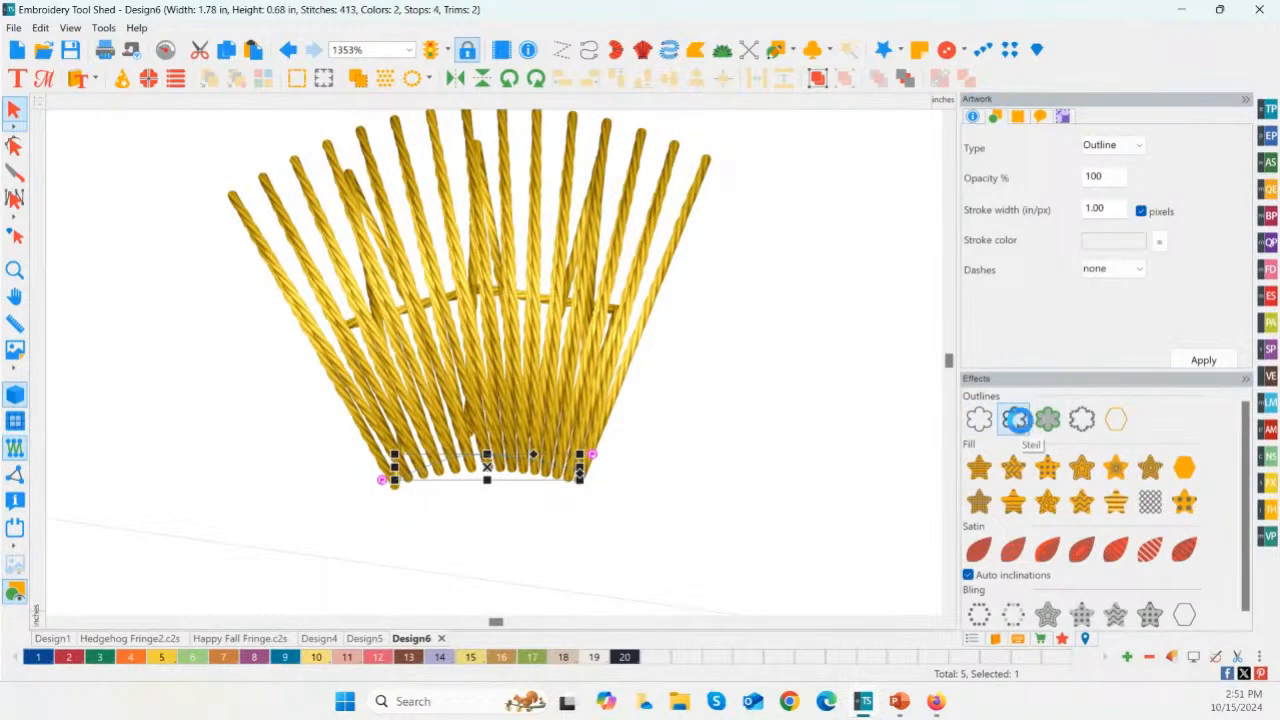
{"action": "left_click", "coordinate": [1020, 421]}
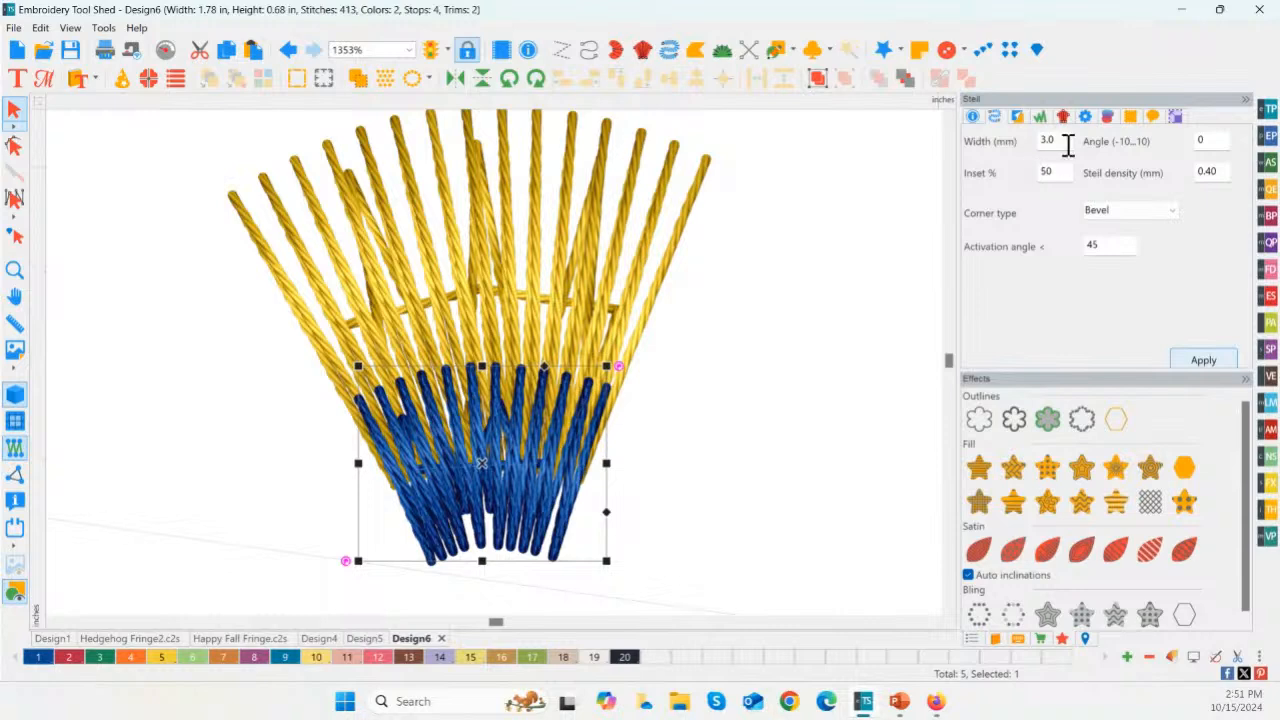
Step: Set the Steil tack-down's width to 1 mm and its density to 0.60 mm
{"action": "left_click_drag", "start_coordinate": [1068, 145], "coordinate": [1035, 145]}
{"action": "type", "text": "1"}
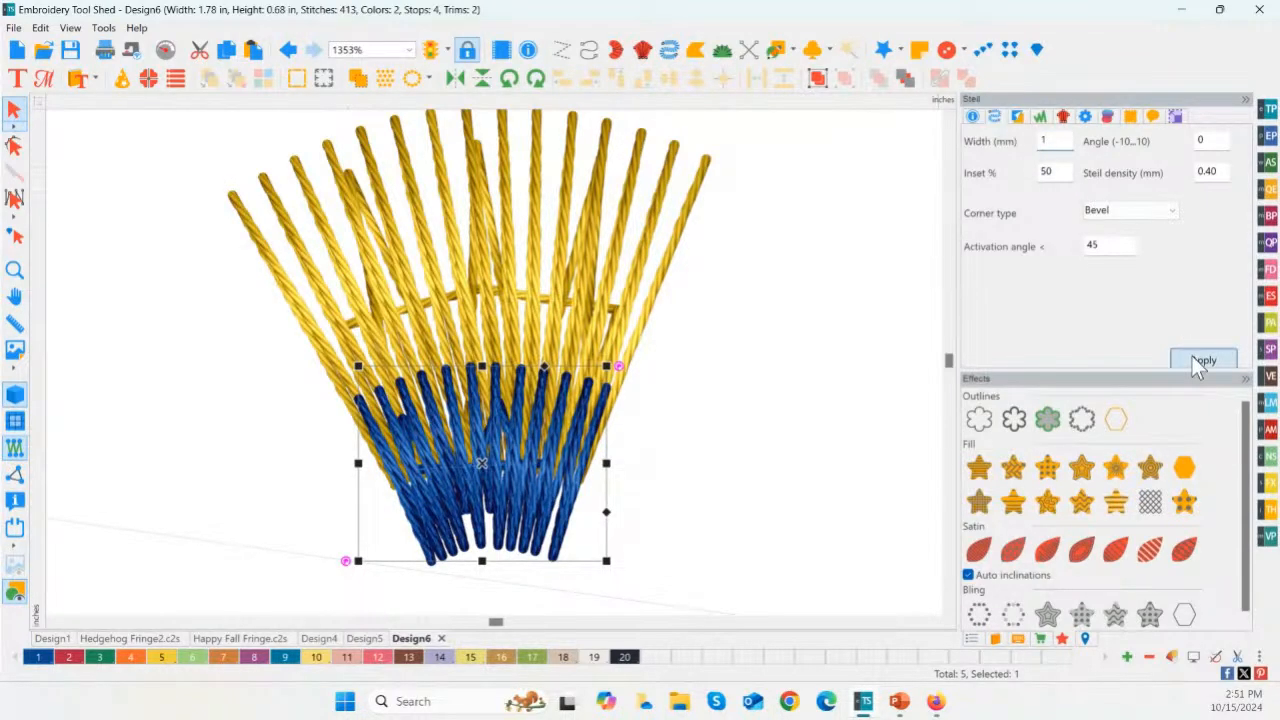
{"action": "left_click", "coordinate": [1203, 361]}
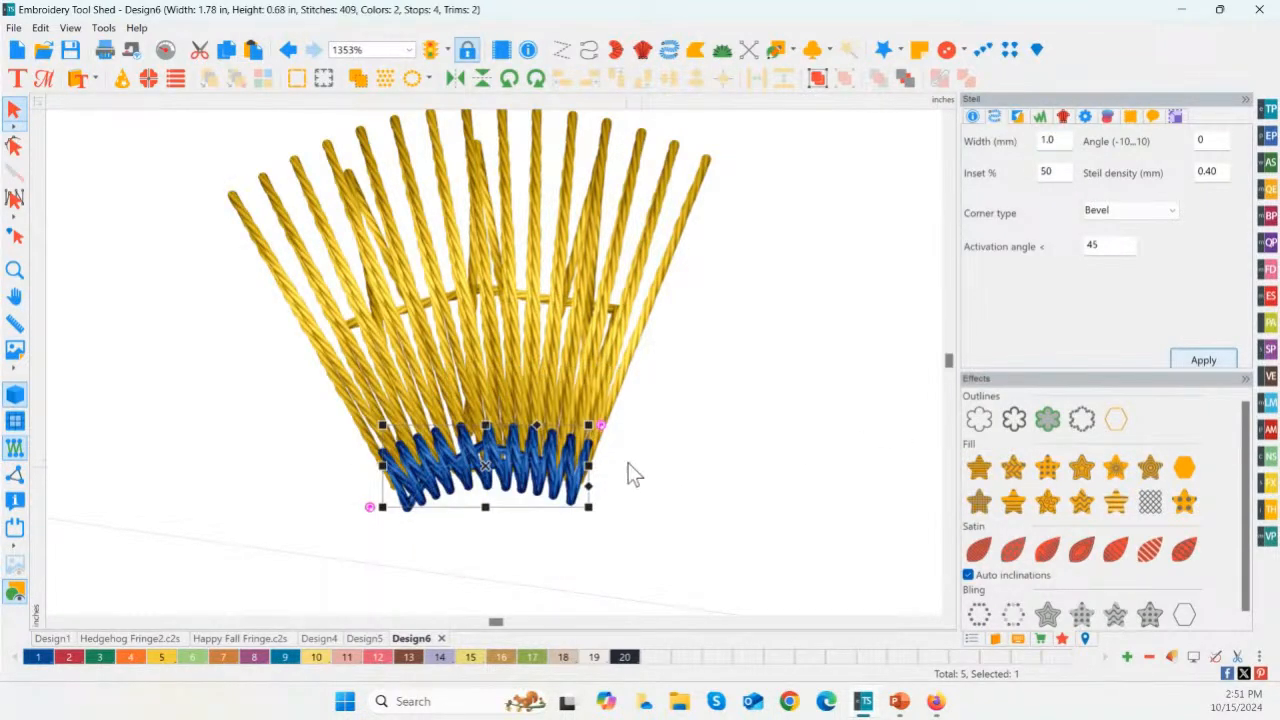
{"action": "left_click_drag", "start_coordinate": [1068, 176], "coordinate": [1035, 174]}
{"action": "left_click_drag", "start_coordinate": [1215, 172], "coordinate": [1196, 173]}
{"action": "type", "text": ".6"}
{"action": "left_click", "coordinate": [1203, 360]}
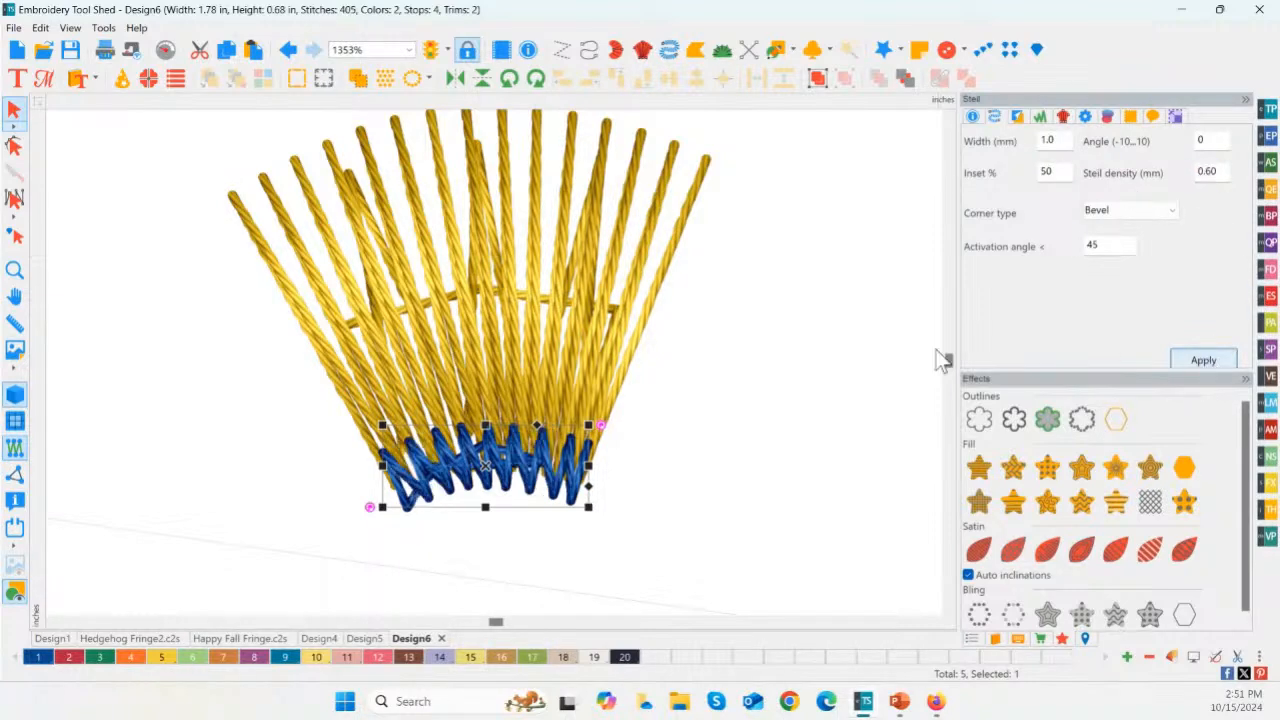
Step: Remove the Parallel underlay from the fan-shaped satin
{"action": "left_click", "coordinate": [529, 364]}
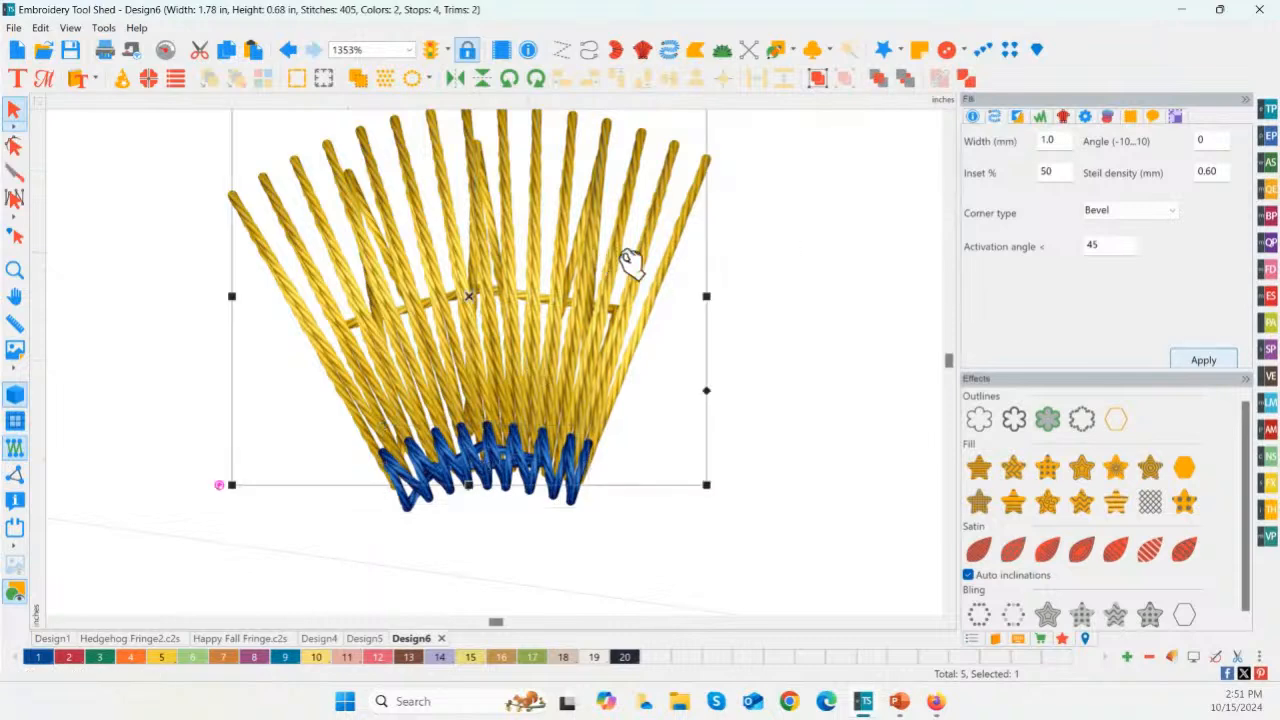
{"action": "left_click", "coordinate": [1019, 119]}
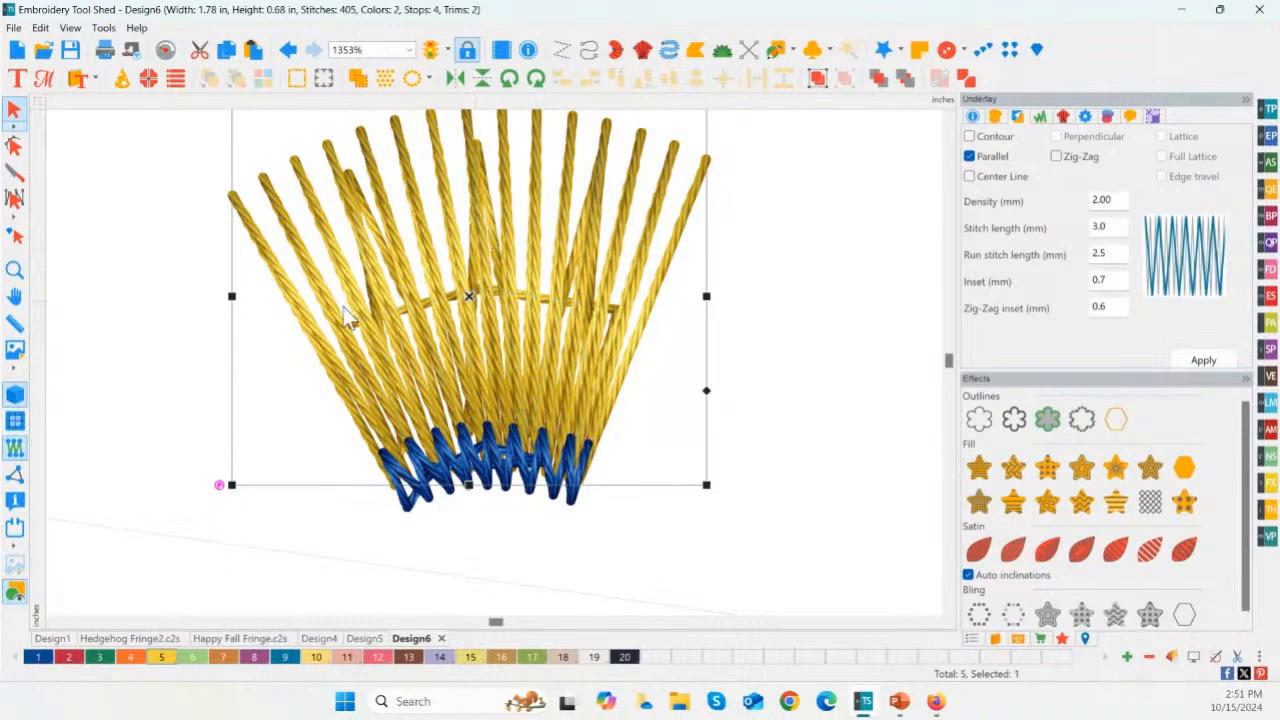
{"action": "left_click", "coordinate": [1006, 158]}
{"action": "left_click", "coordinate": [1203, 360]}
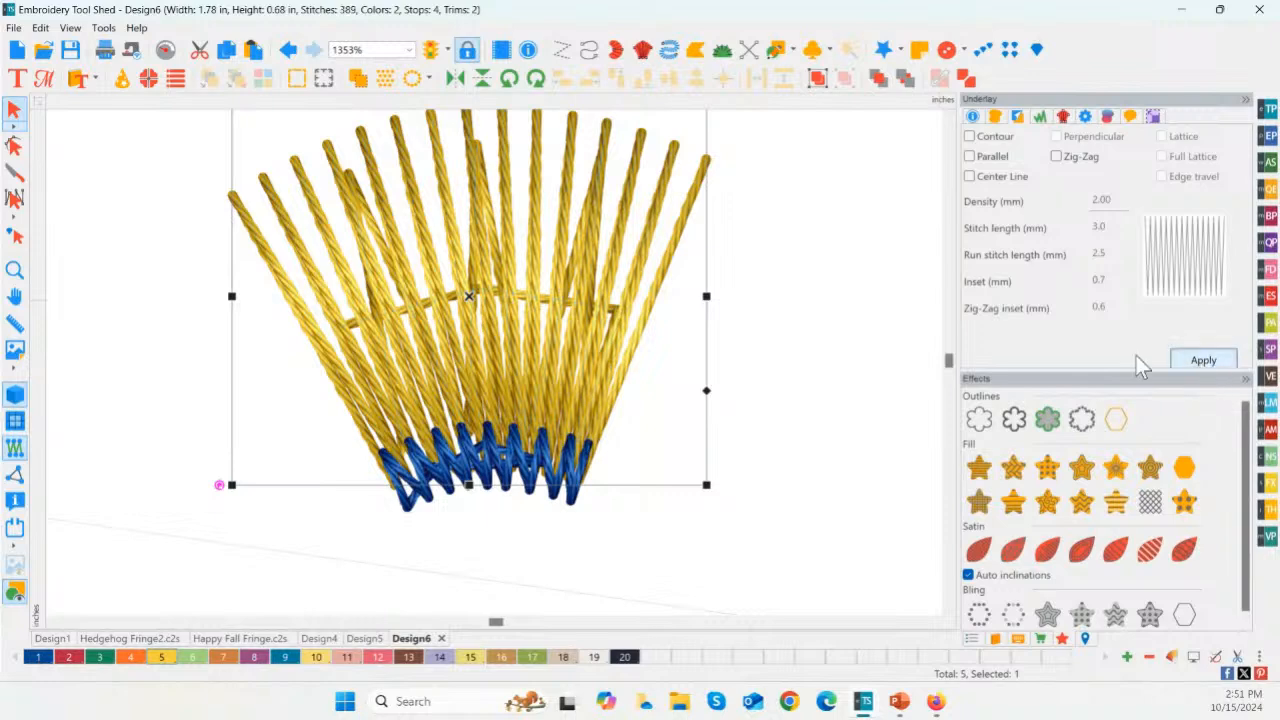
{"action": "left_click", "coordinate": [640, 425]}
Step: Examine the fan fringe and its Steil tack-down alongside the other fringe shapes
{"action": "scroll", "coordinate": [643, 418], "scroll_direction": "down", "scroll_amount": 2}
{"action": "scroll", "coordinate": [643, 418], "scroll_direction": "down", "scroll_amount": 2}
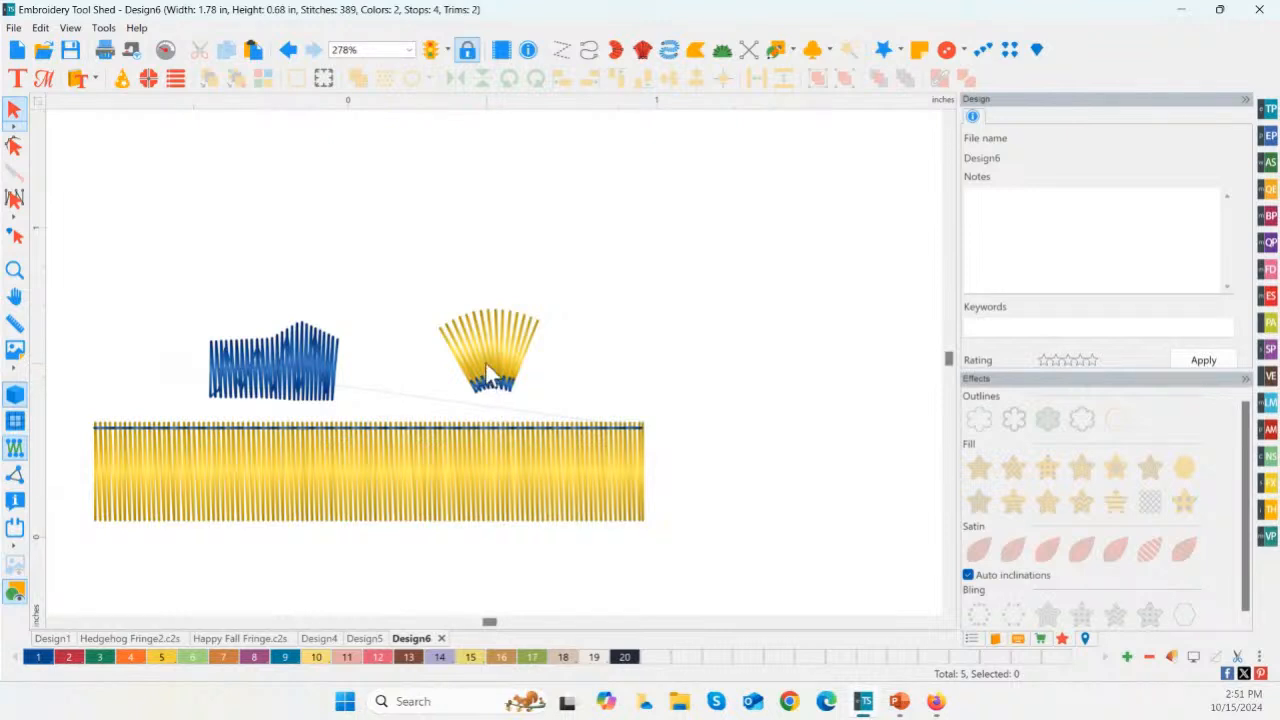
{"action": "left_click", "coordinate": [487, 372]}
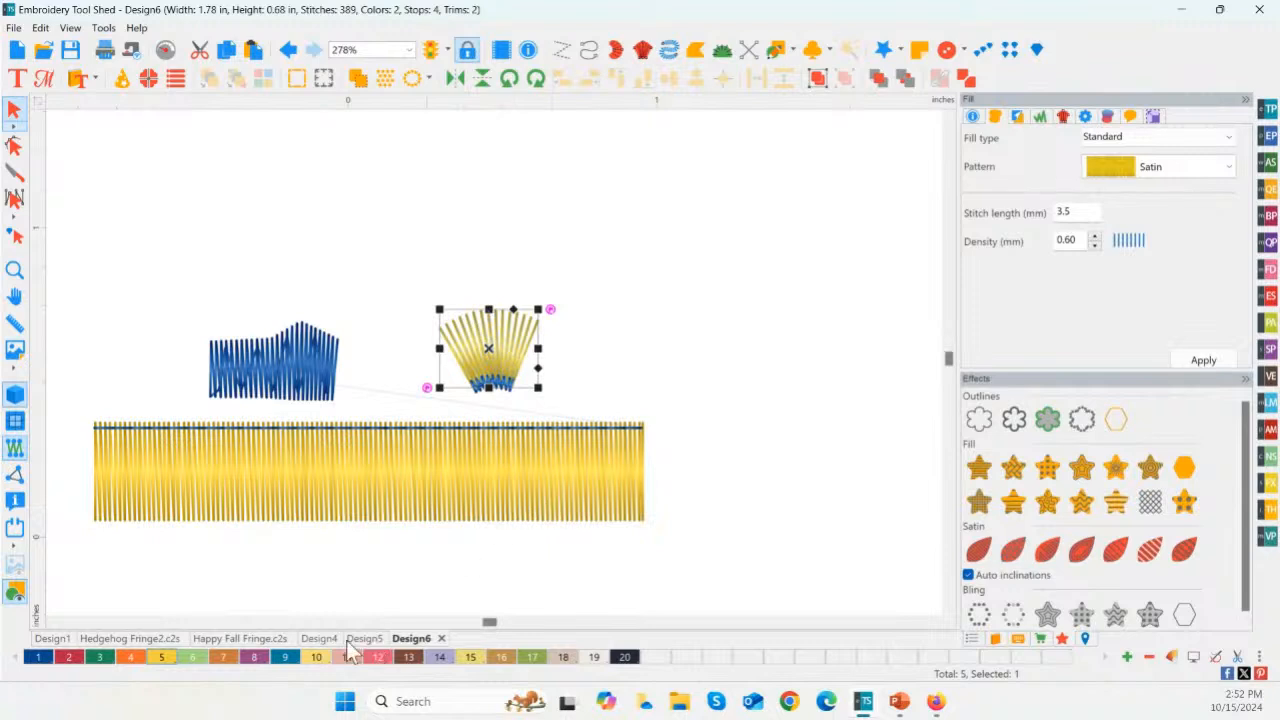
Step: Examine the density and Satin fill of the scarf's fringe fans in the Happy Fall Fringe design
{"action": "left_click", "coordinate": [252, 641]}
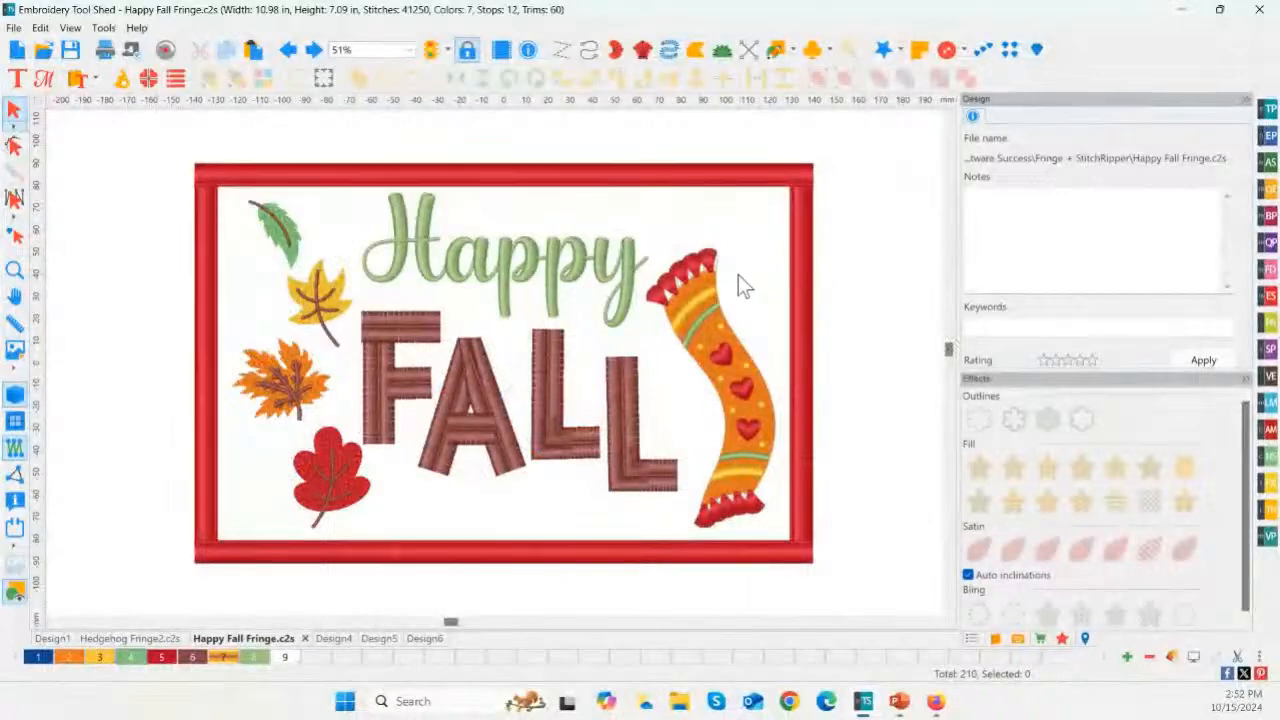
{"action": "left_click", "coordinate": [18, 275]}
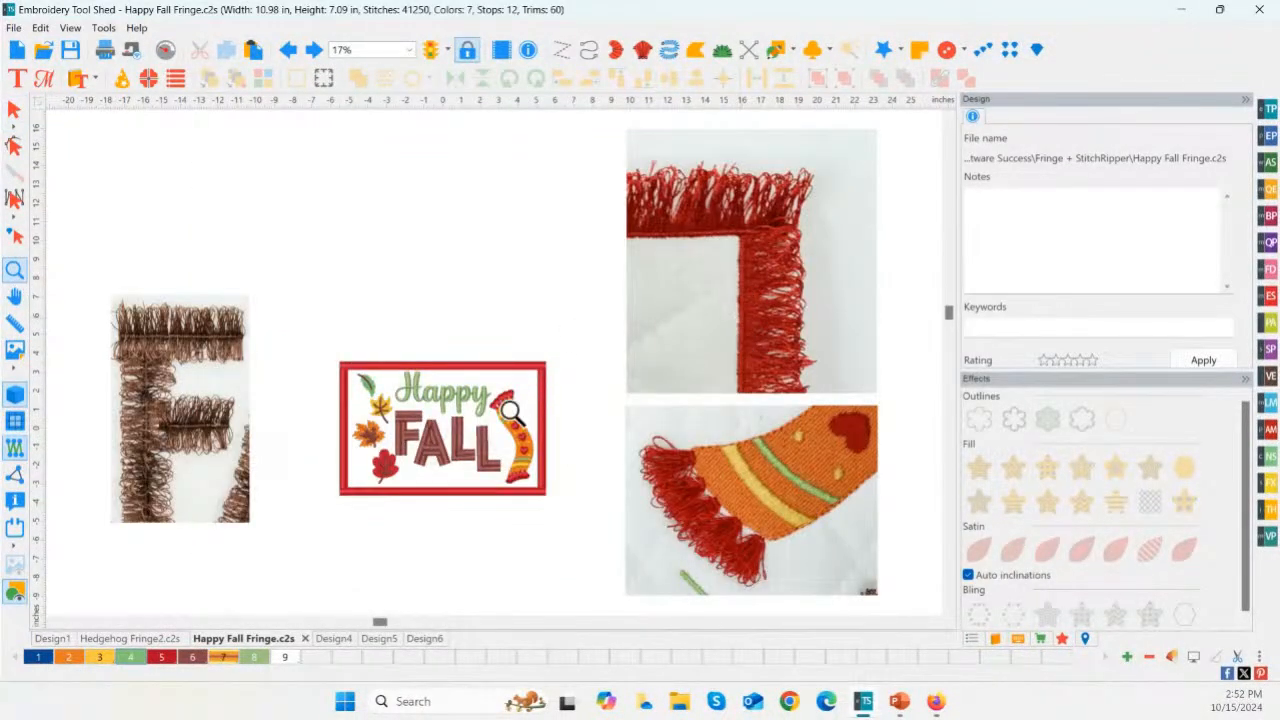
{"action": "left_click_drag", "start_coordinate": [498, 388], "coordinate": [531, 420]}
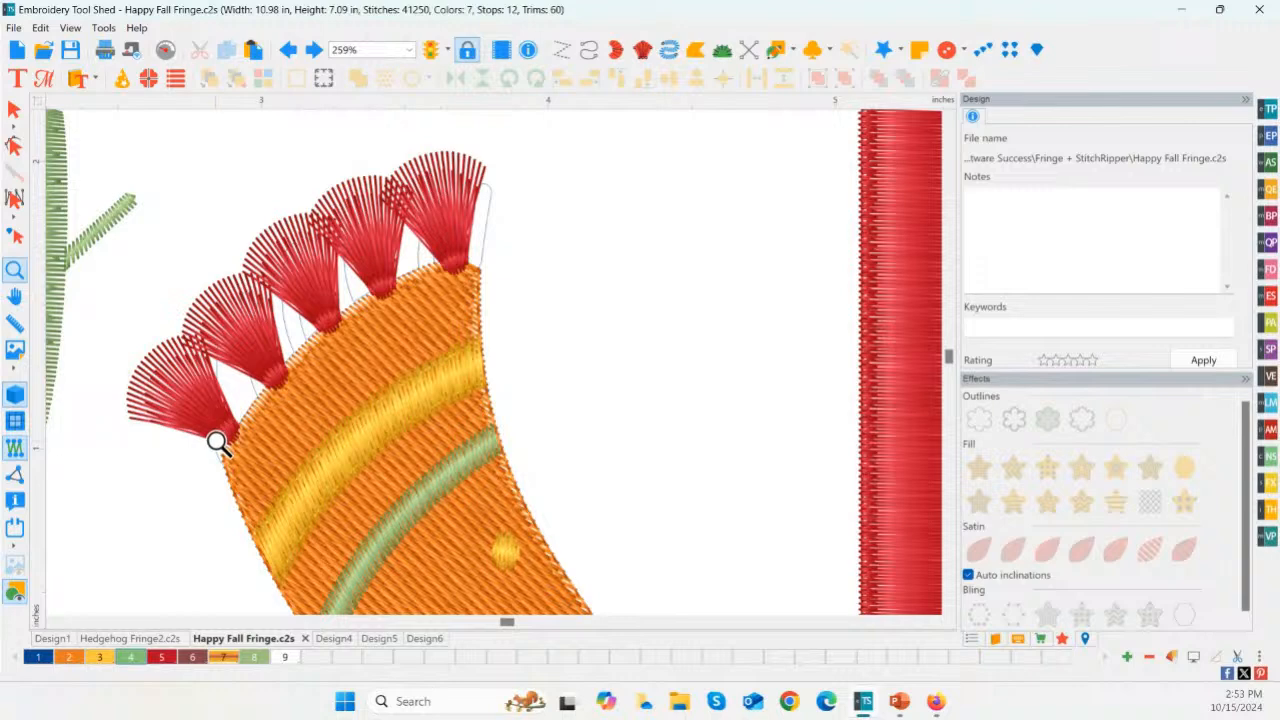
{"action": "left_click", "coordinate": [15, 114]}
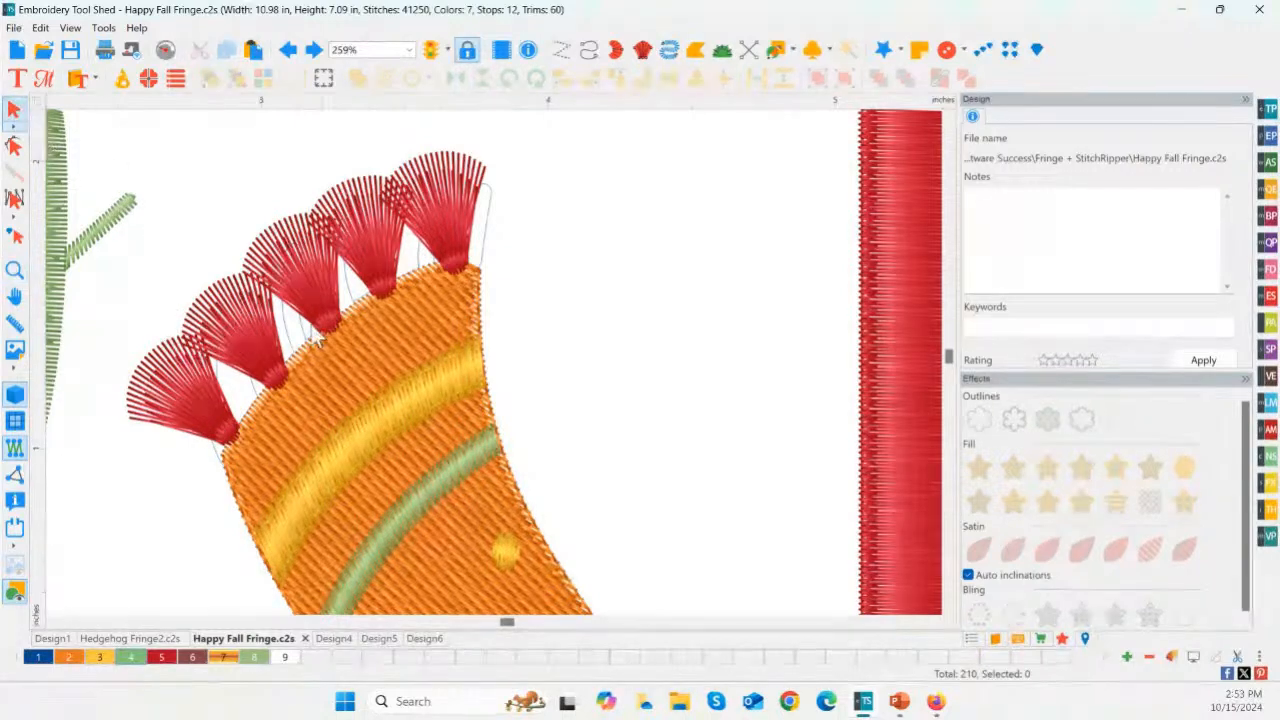
{"action": "left_click", "coordinate": [247, 352]}
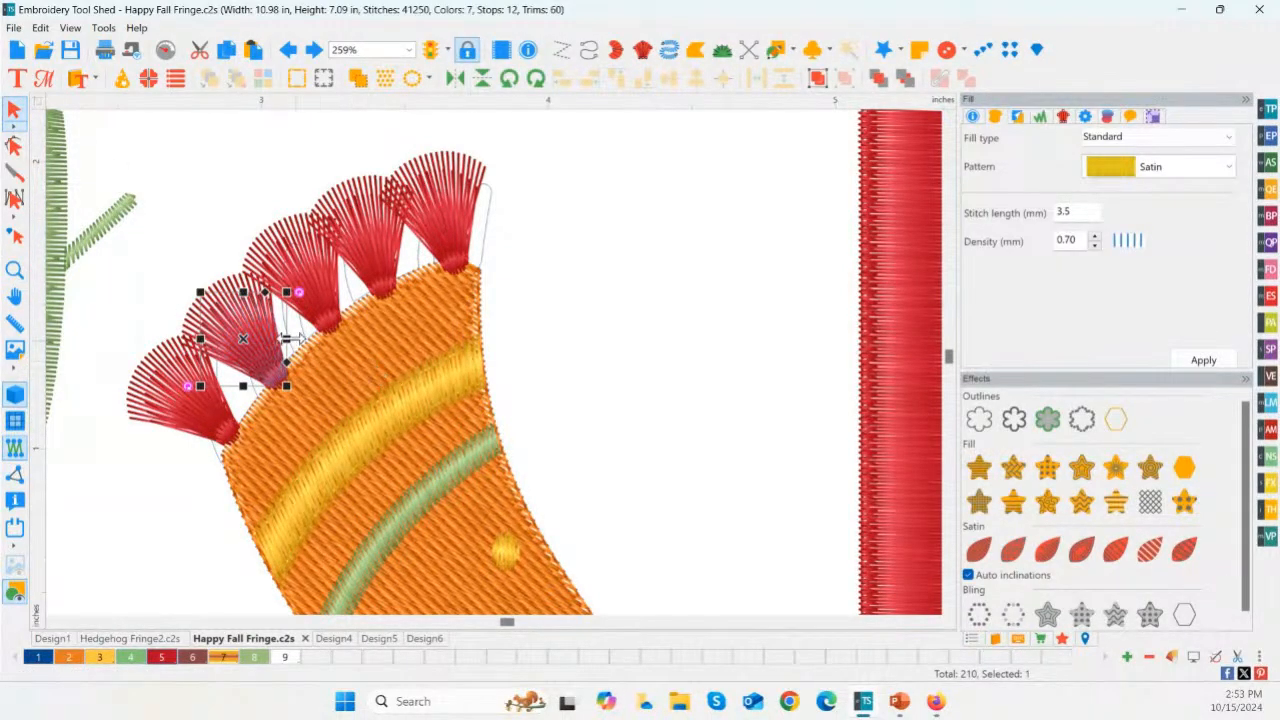
Step: Move the scarf's orange Tatami fill to the back of the stitching order
{"action": "left_click", "coordinate": [364, 354]}
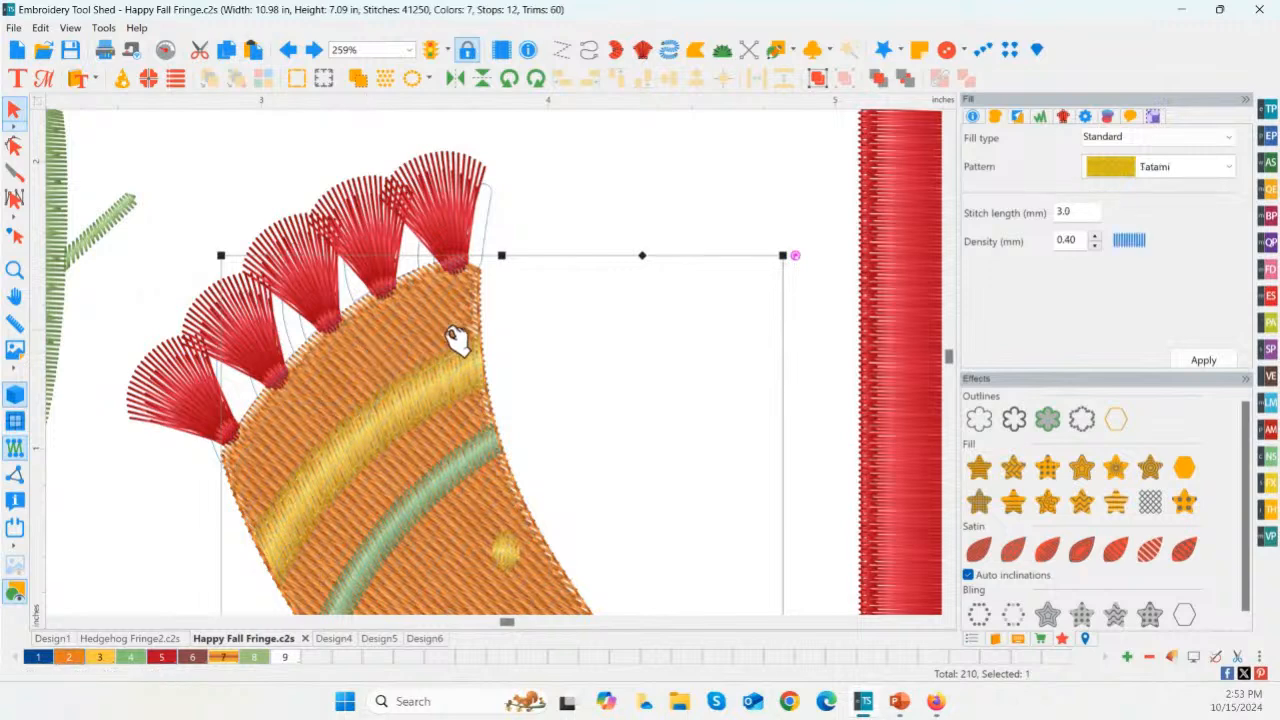
{"action": "left_click", "coordinate": [906, 80]}
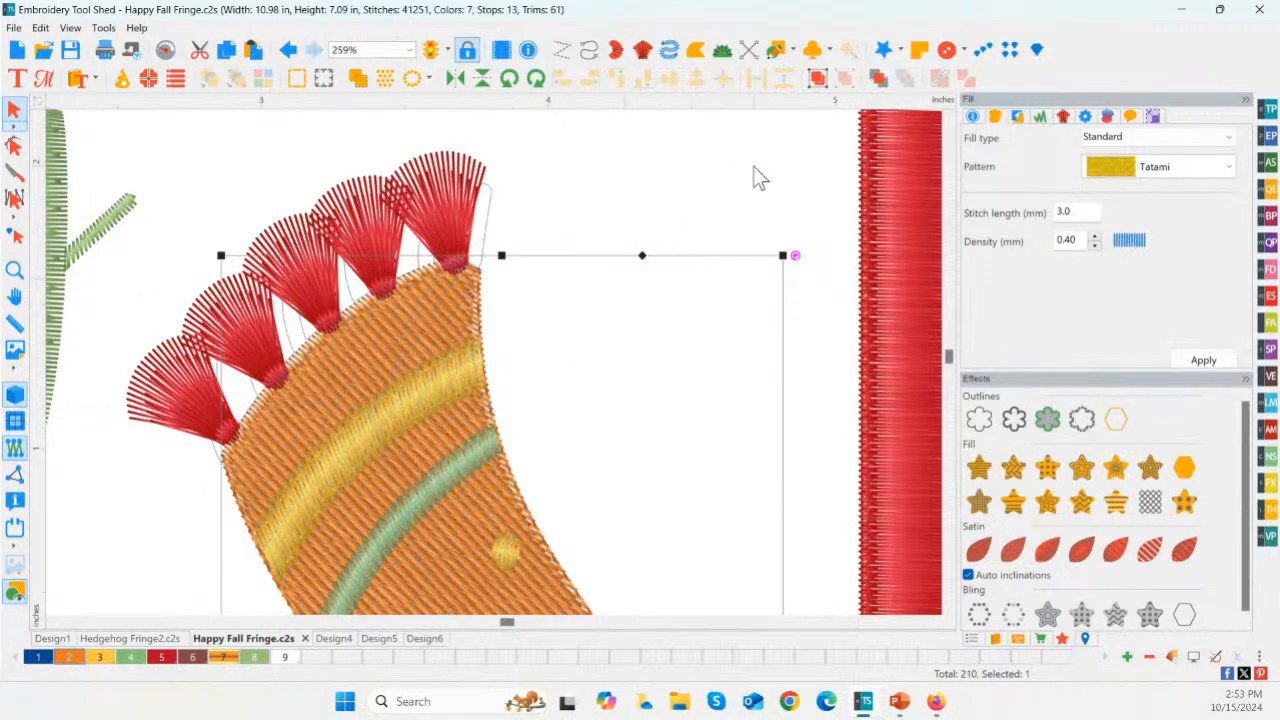
{"action": "left_click", "coordinate": [604, 251]}
Step: Bring the scarf's orange Tatami fill to the front so it covers the bases of the fringe fans
{"action": "left_click", "coordinate": [386, 314]}
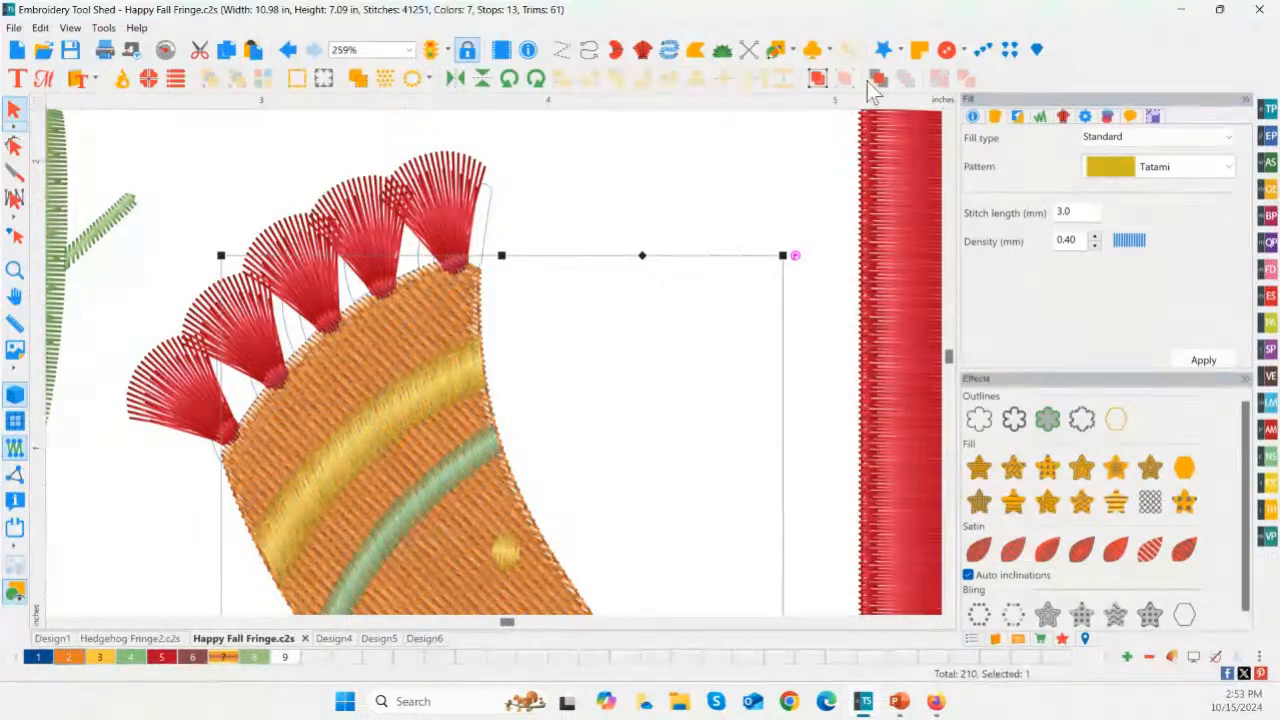
{"action": "left_click", "coordinate": [878, 80]}
{"action": "left_click", "coordinate": [572, 302]}
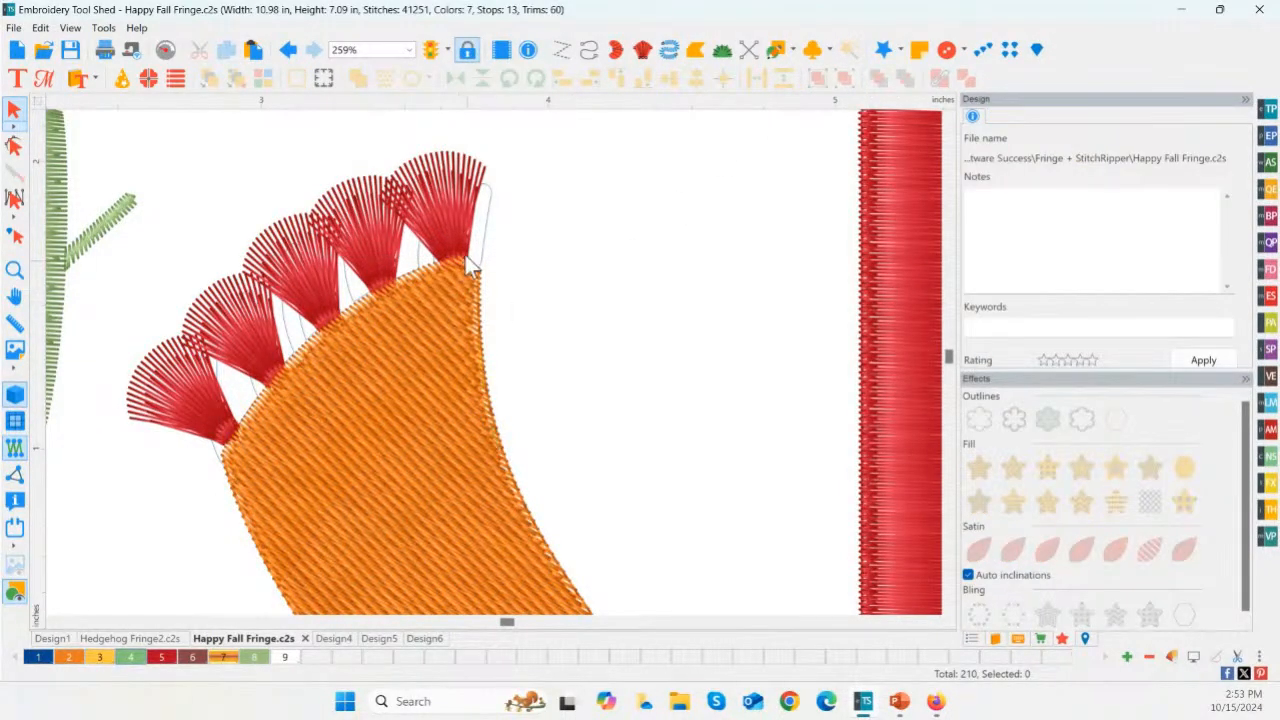
Step: Compare the scarf's end fringe fan and its tack-down with the fan-shaped fringe in Design6
{"action": "left_click", "coordinate": [230, 440]}
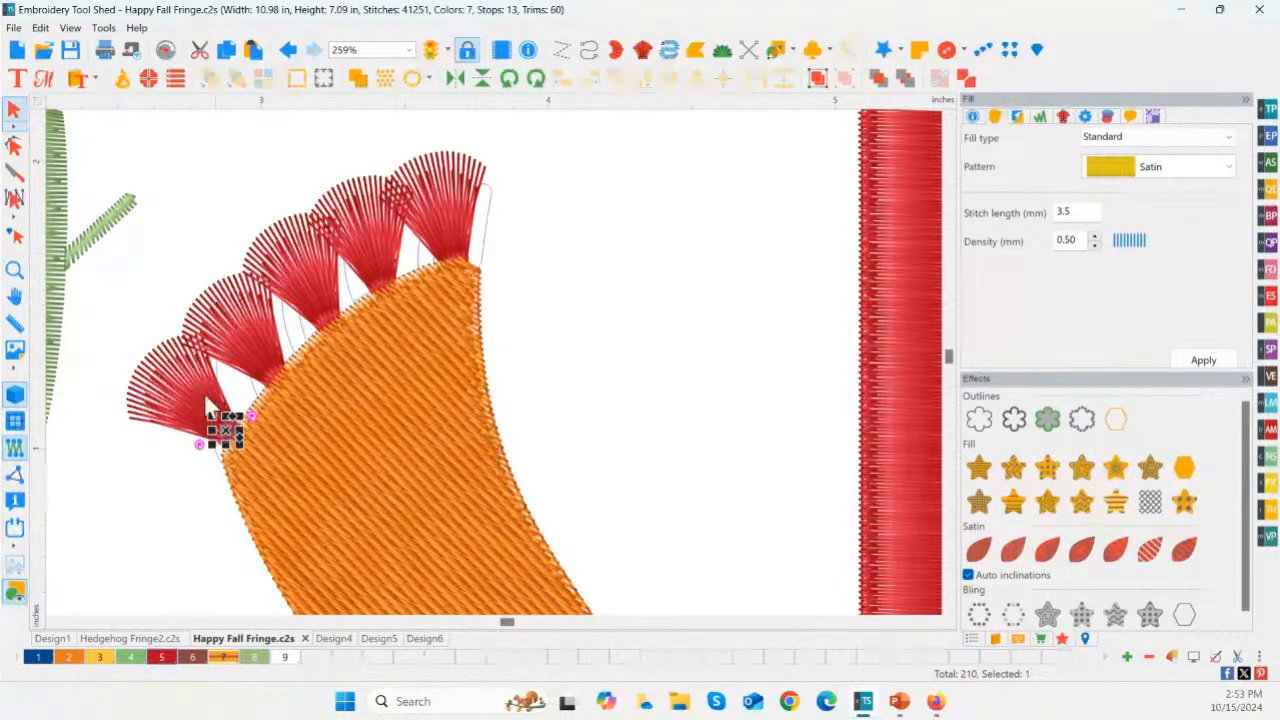
{"action": "left_click", "coordinate": [186, 428]}
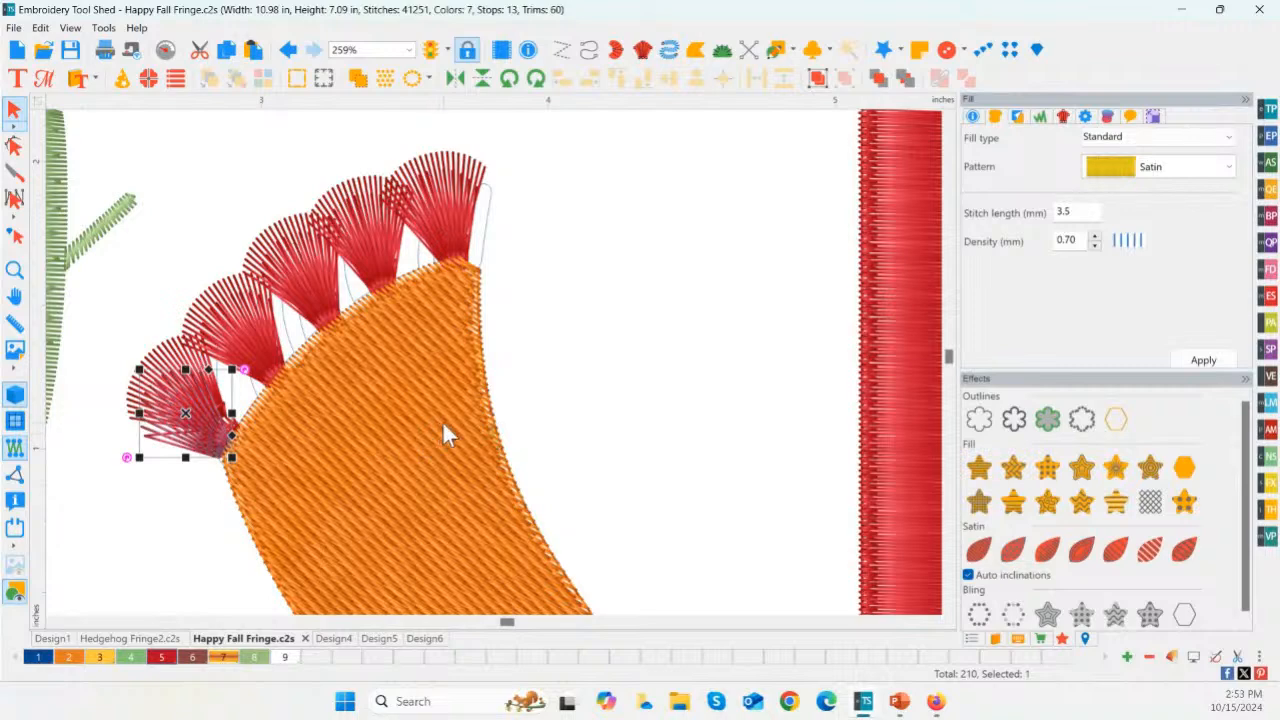
{"action": "key", "text": "ctrl+z"}
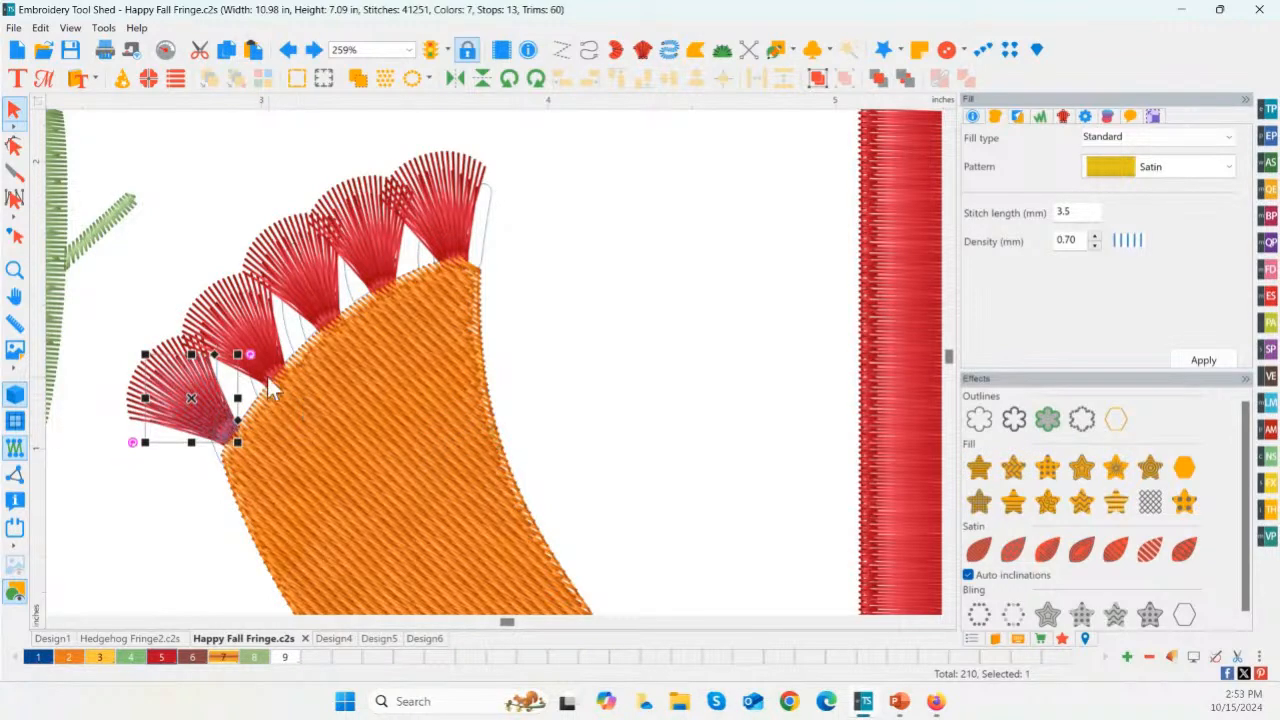
{"action": "left_click", "coordinate": [420, 642]}
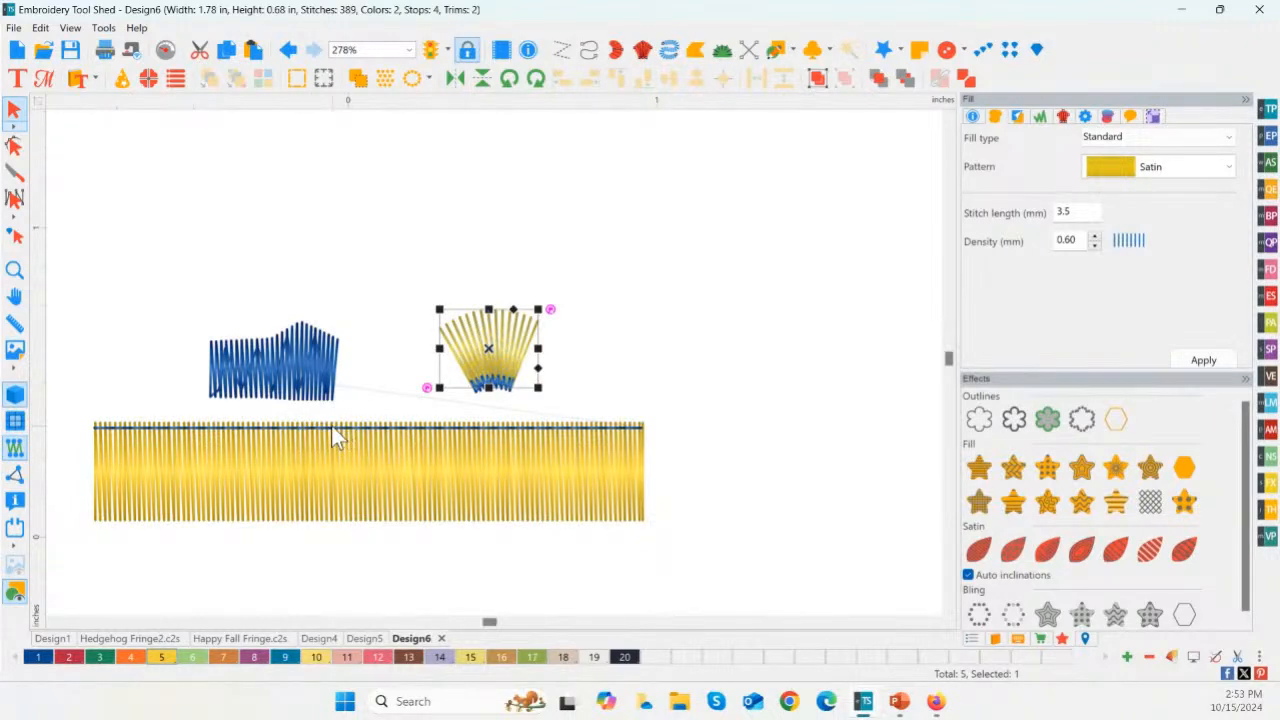
{"action": "left_click", "coordinate": [230, 638]}
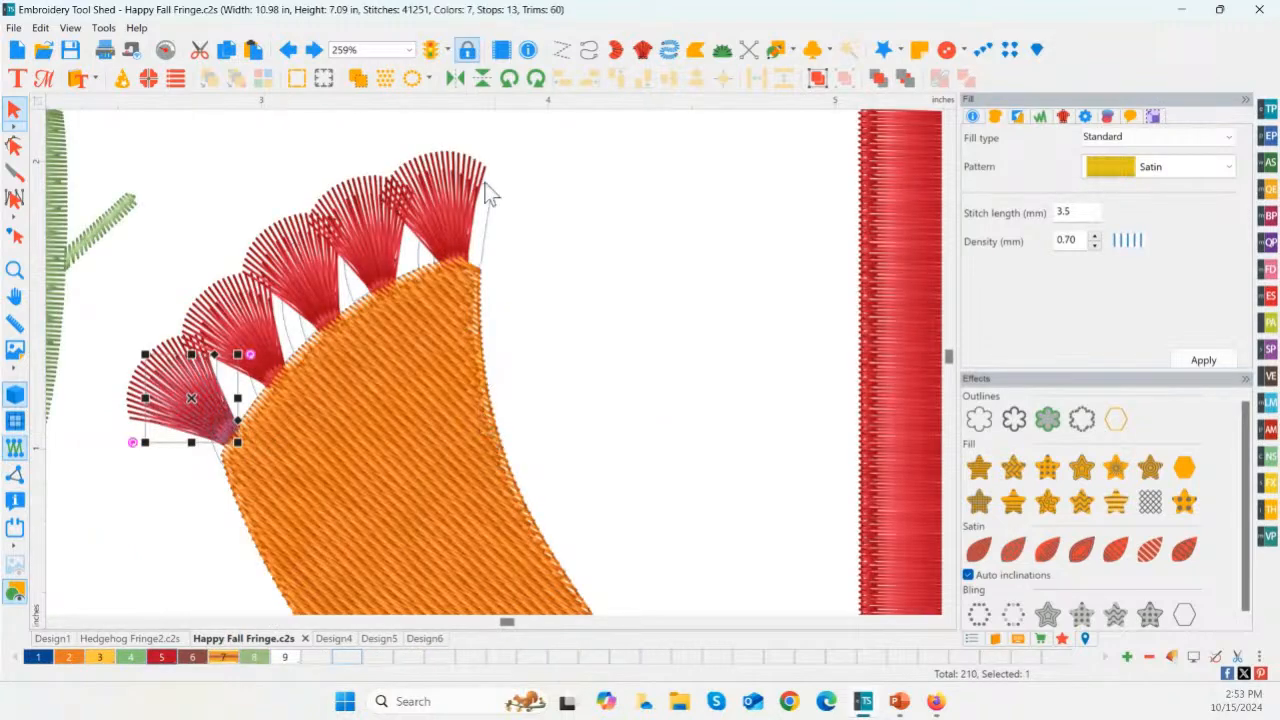
Step: Undo the orange scarf fill's move to the front in the Happy Fall Fringe design
{"action": "left_click", "coordinate": [288, 50]}
{"action": "left_click", "coordinate": [288, 50]}
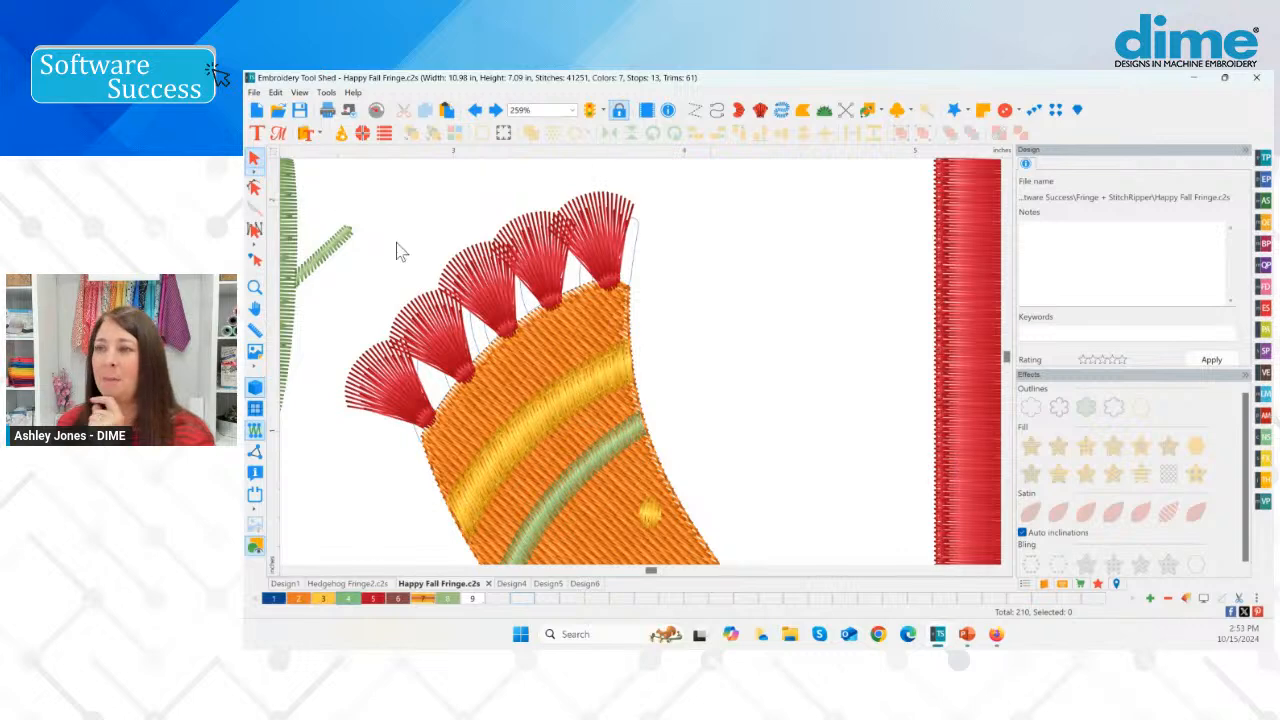
Step: Examine the hedgehog's overlapping fringe quills and the whole banner in the Hedgehog Fringe2 design
{"action": "left_click", "coordinate": [335, 585]}
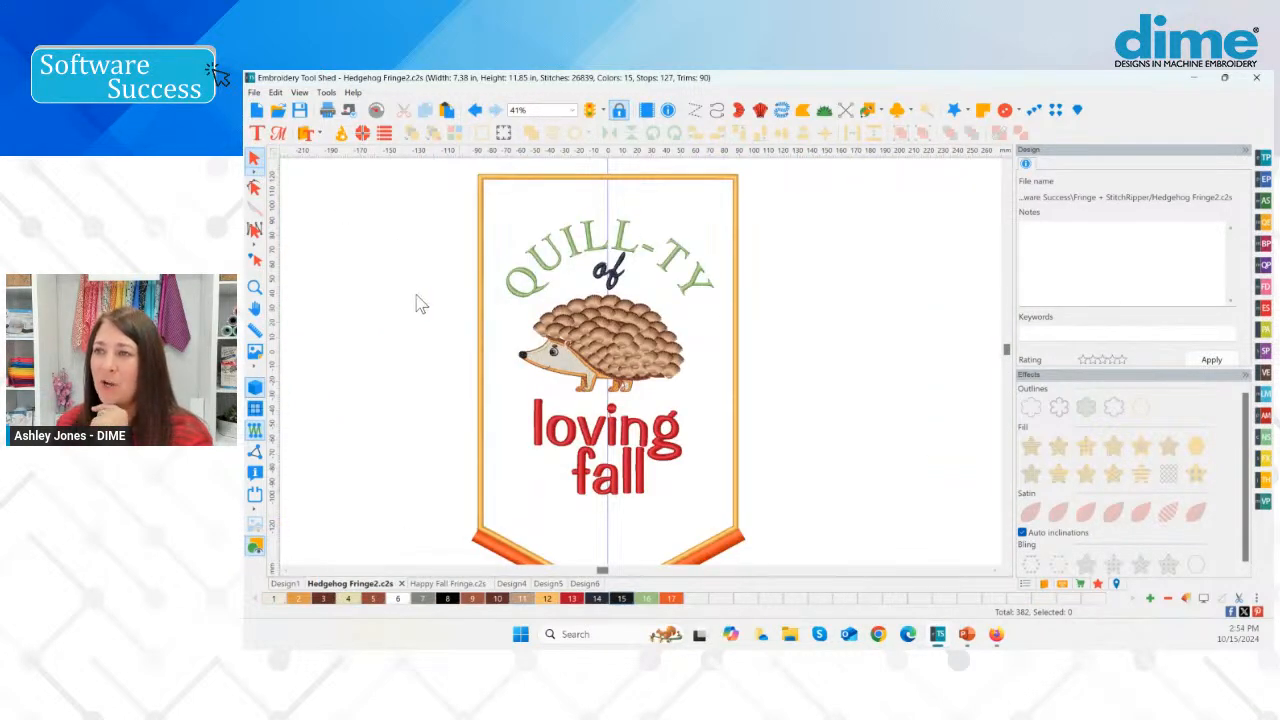
{"action": "double_click", "coordinate": [256, 290]}
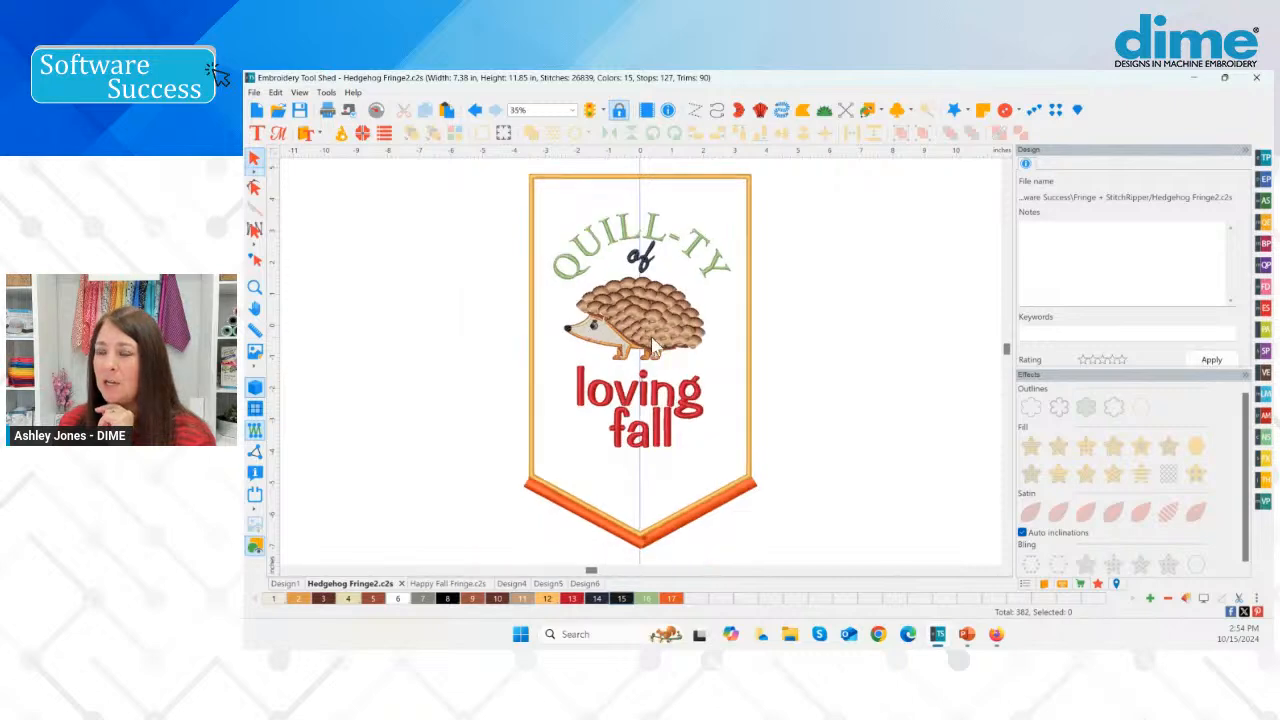
{"action": "left_click", "coordinate": [255, 289]}
{"action": "left_click_drag", "start_coordinate": [538, 268], "coordinate": [727, 389]}
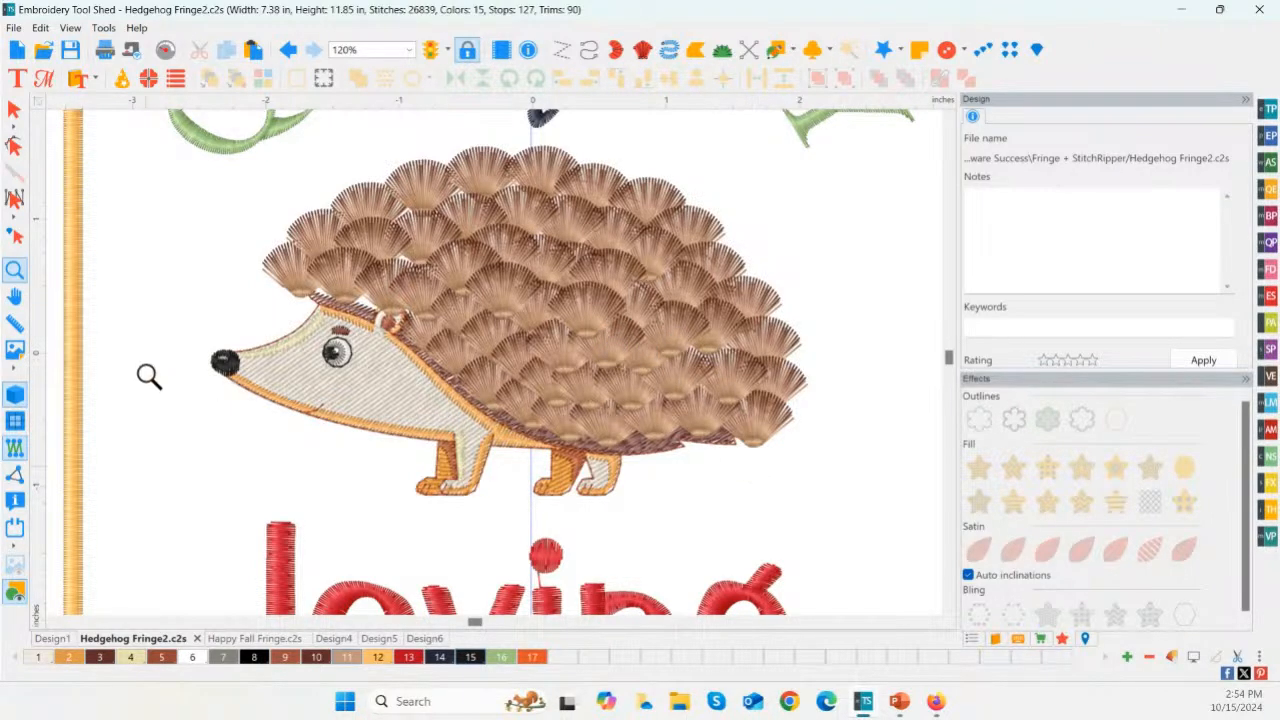
{"action": "double_click", "coordinate": [17, 273]}
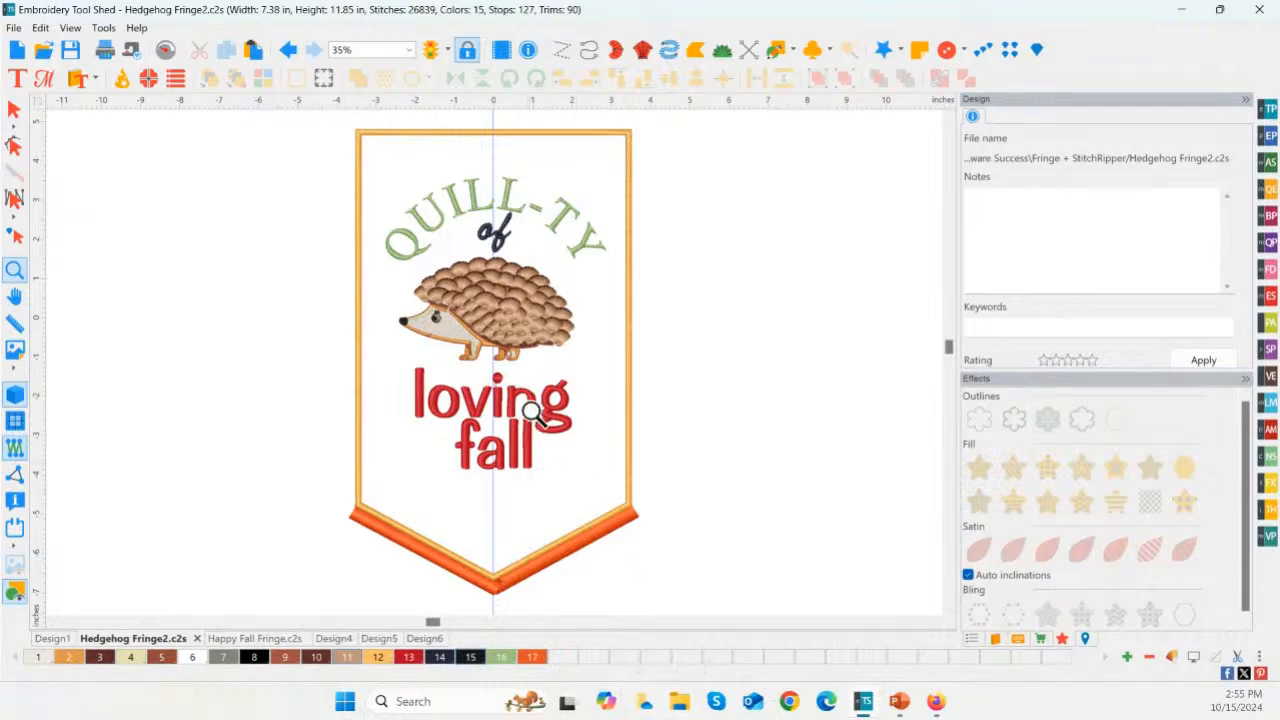
Step: Switch to the running PowerPoint slide show to review the table of DIME software tools and features used
{"action": "mouse_move", "coordinate": [934, 705]}
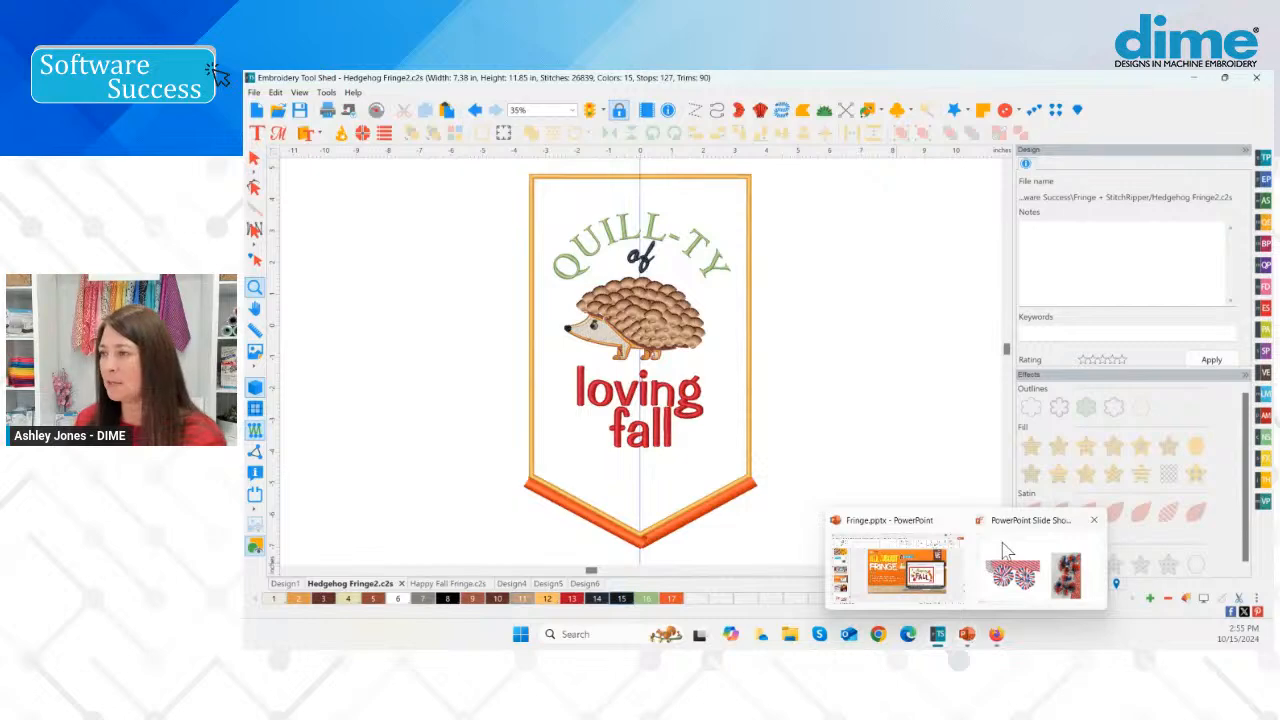
{"action": "left_click", "coordinate": [1005, 550]}
{"action": "left_click", "coordinate": [1005, 549]}
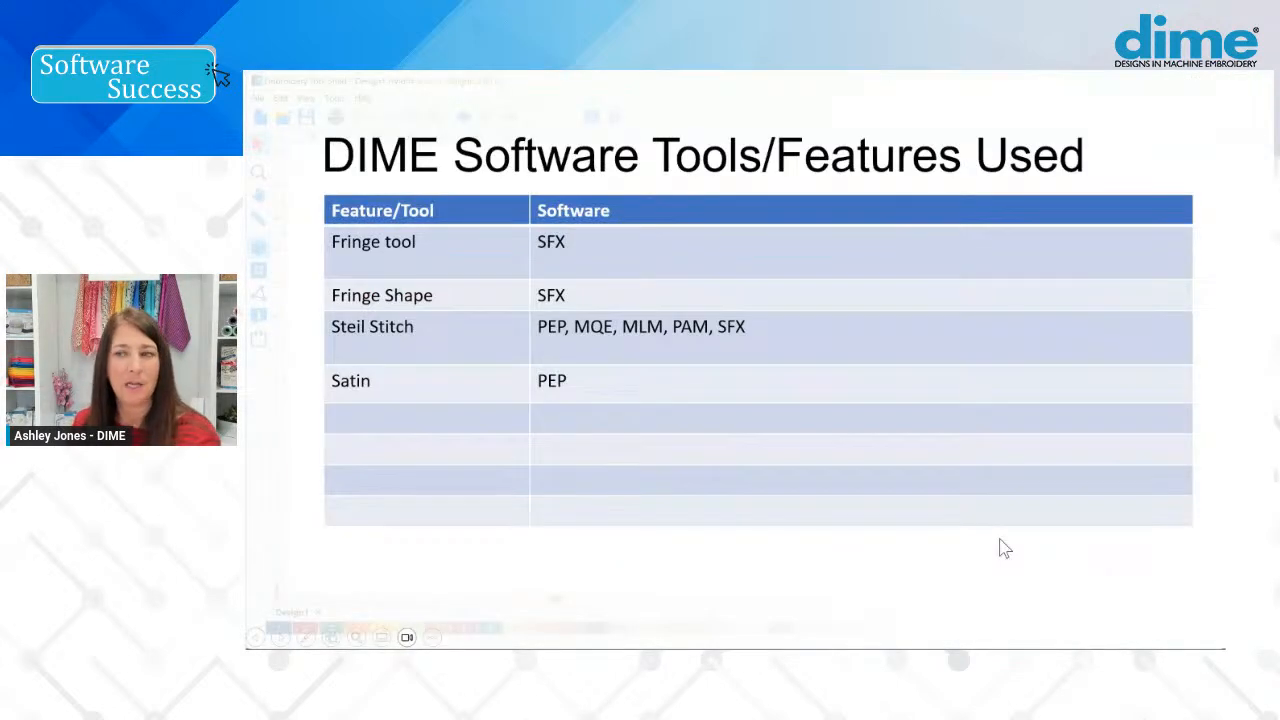